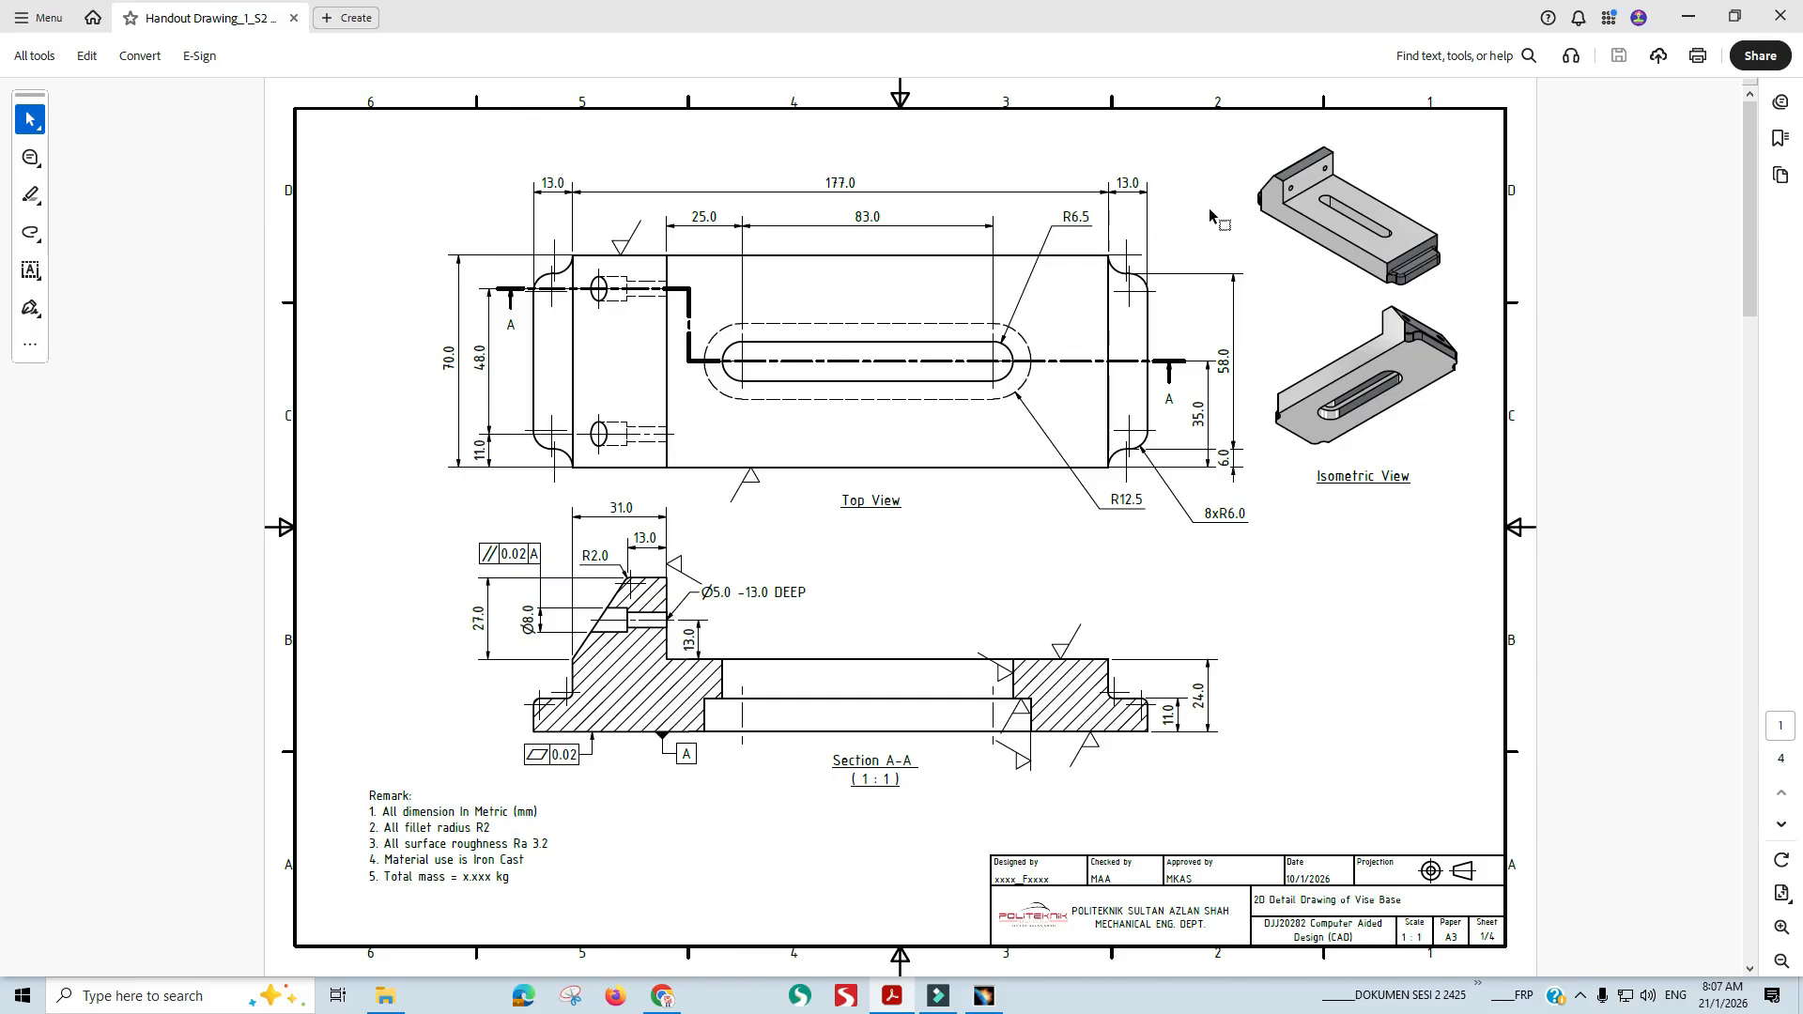
left_click(1348, 155)
left_click(1330, 404)
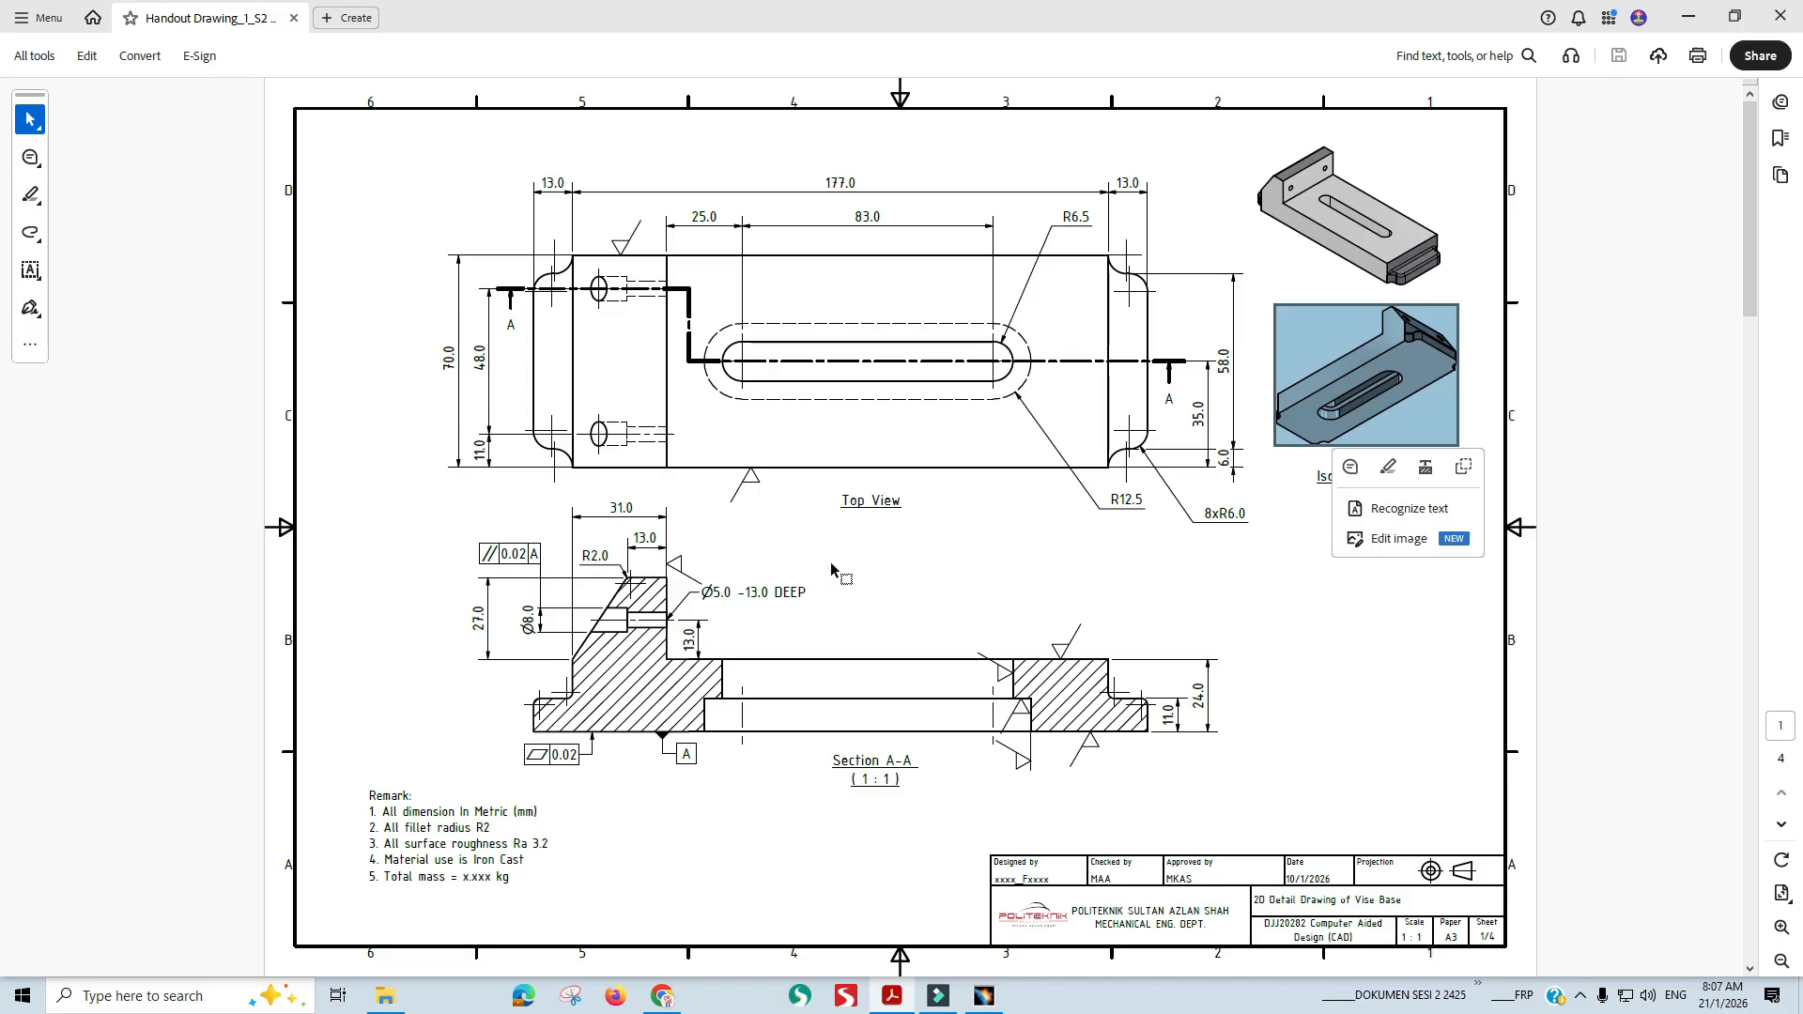
left_click(1014, 712)
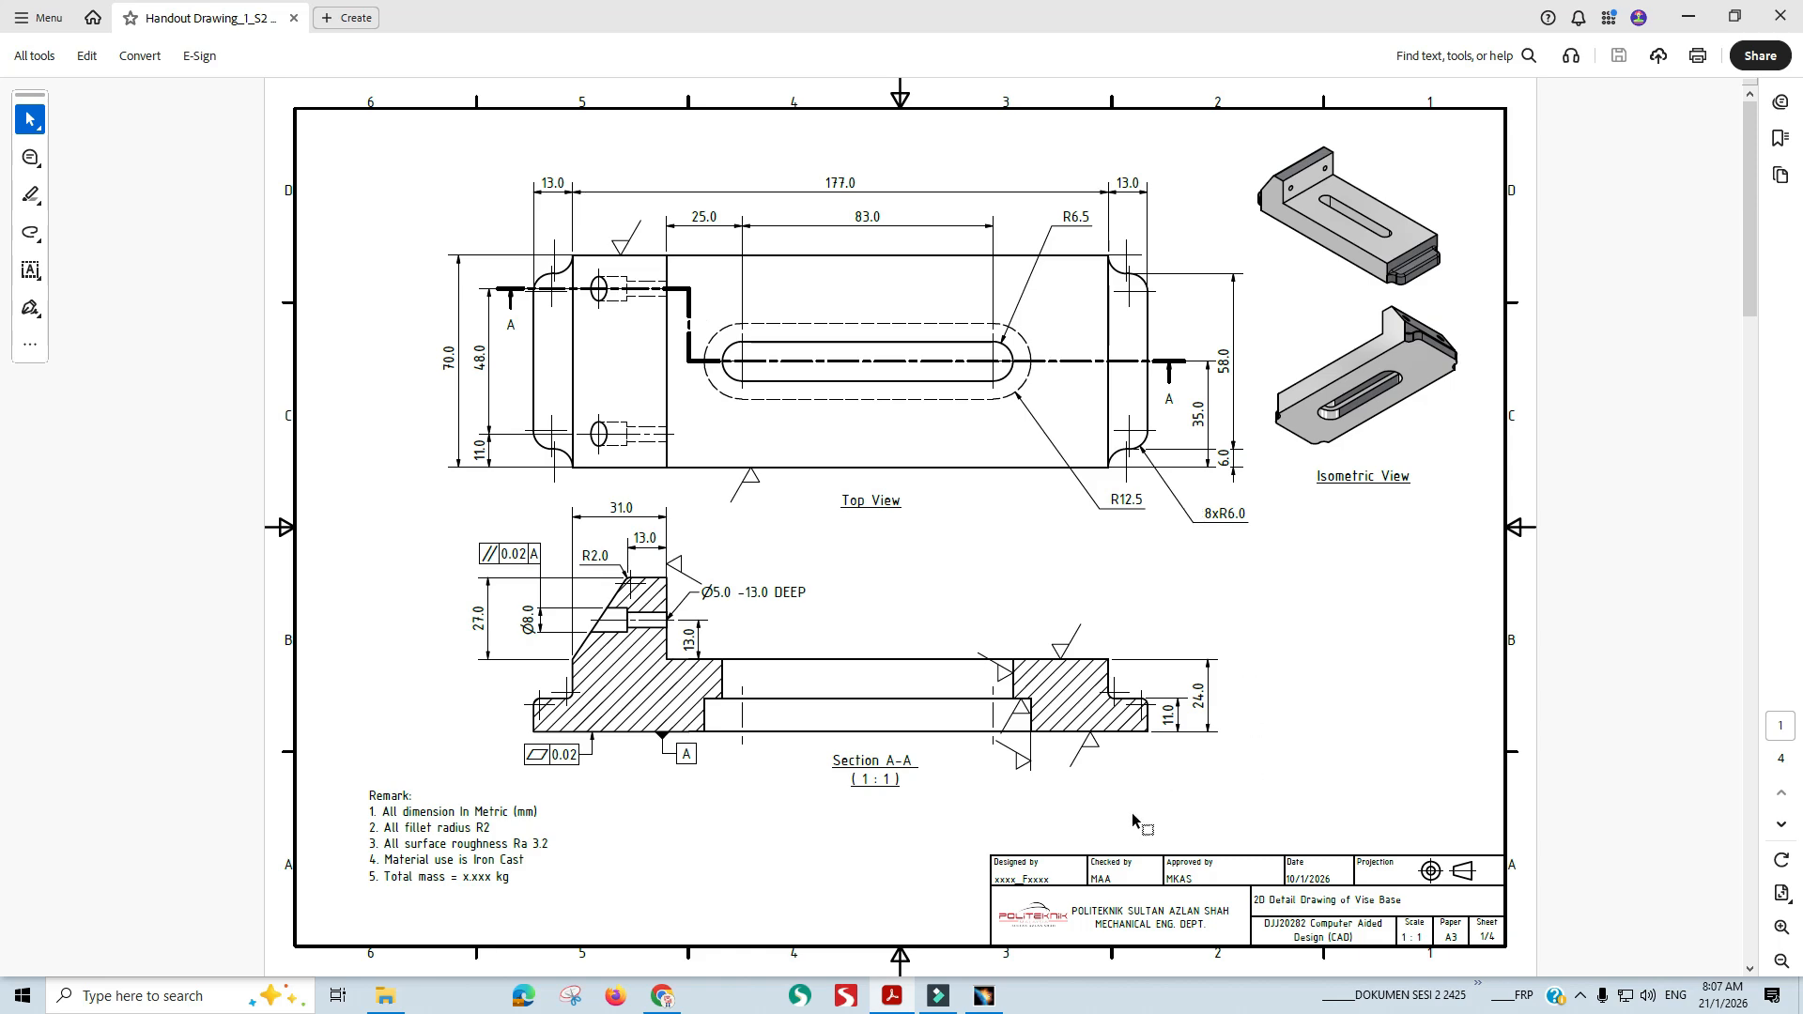
Switch to CATIA V5 and close the open Product1 document.
left_click(984, 995)
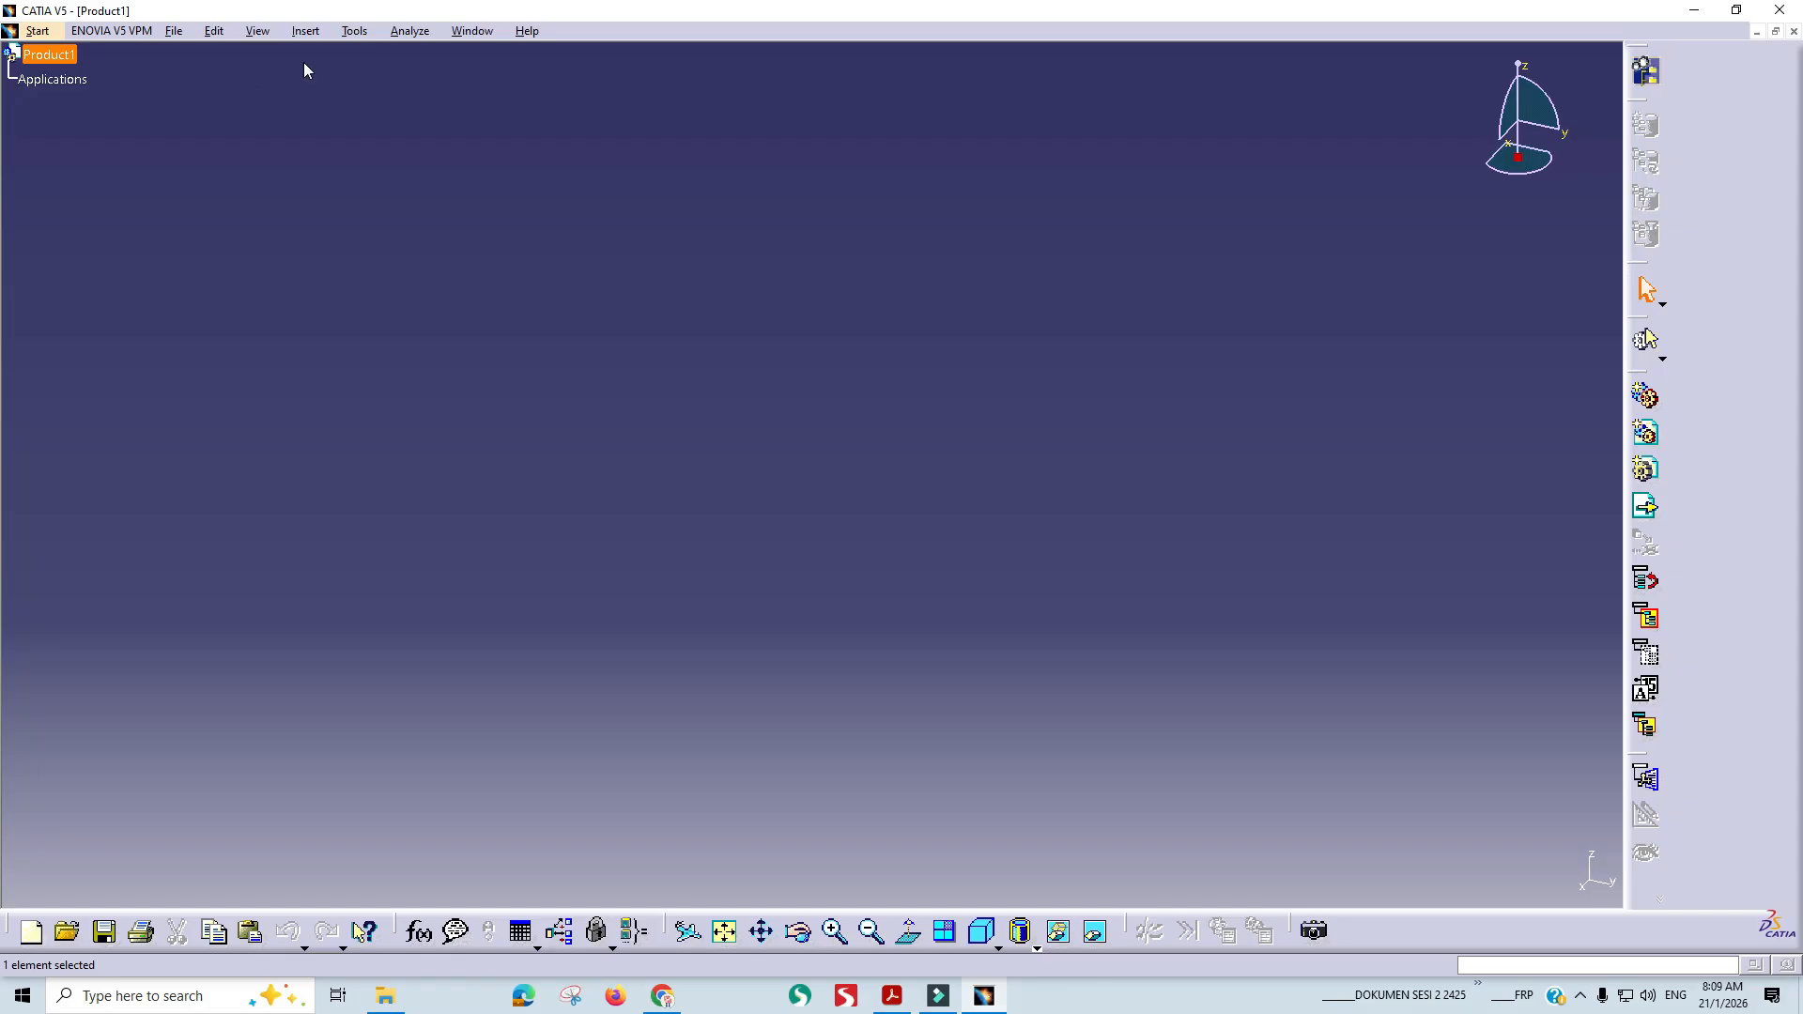
left_click(174, 31)
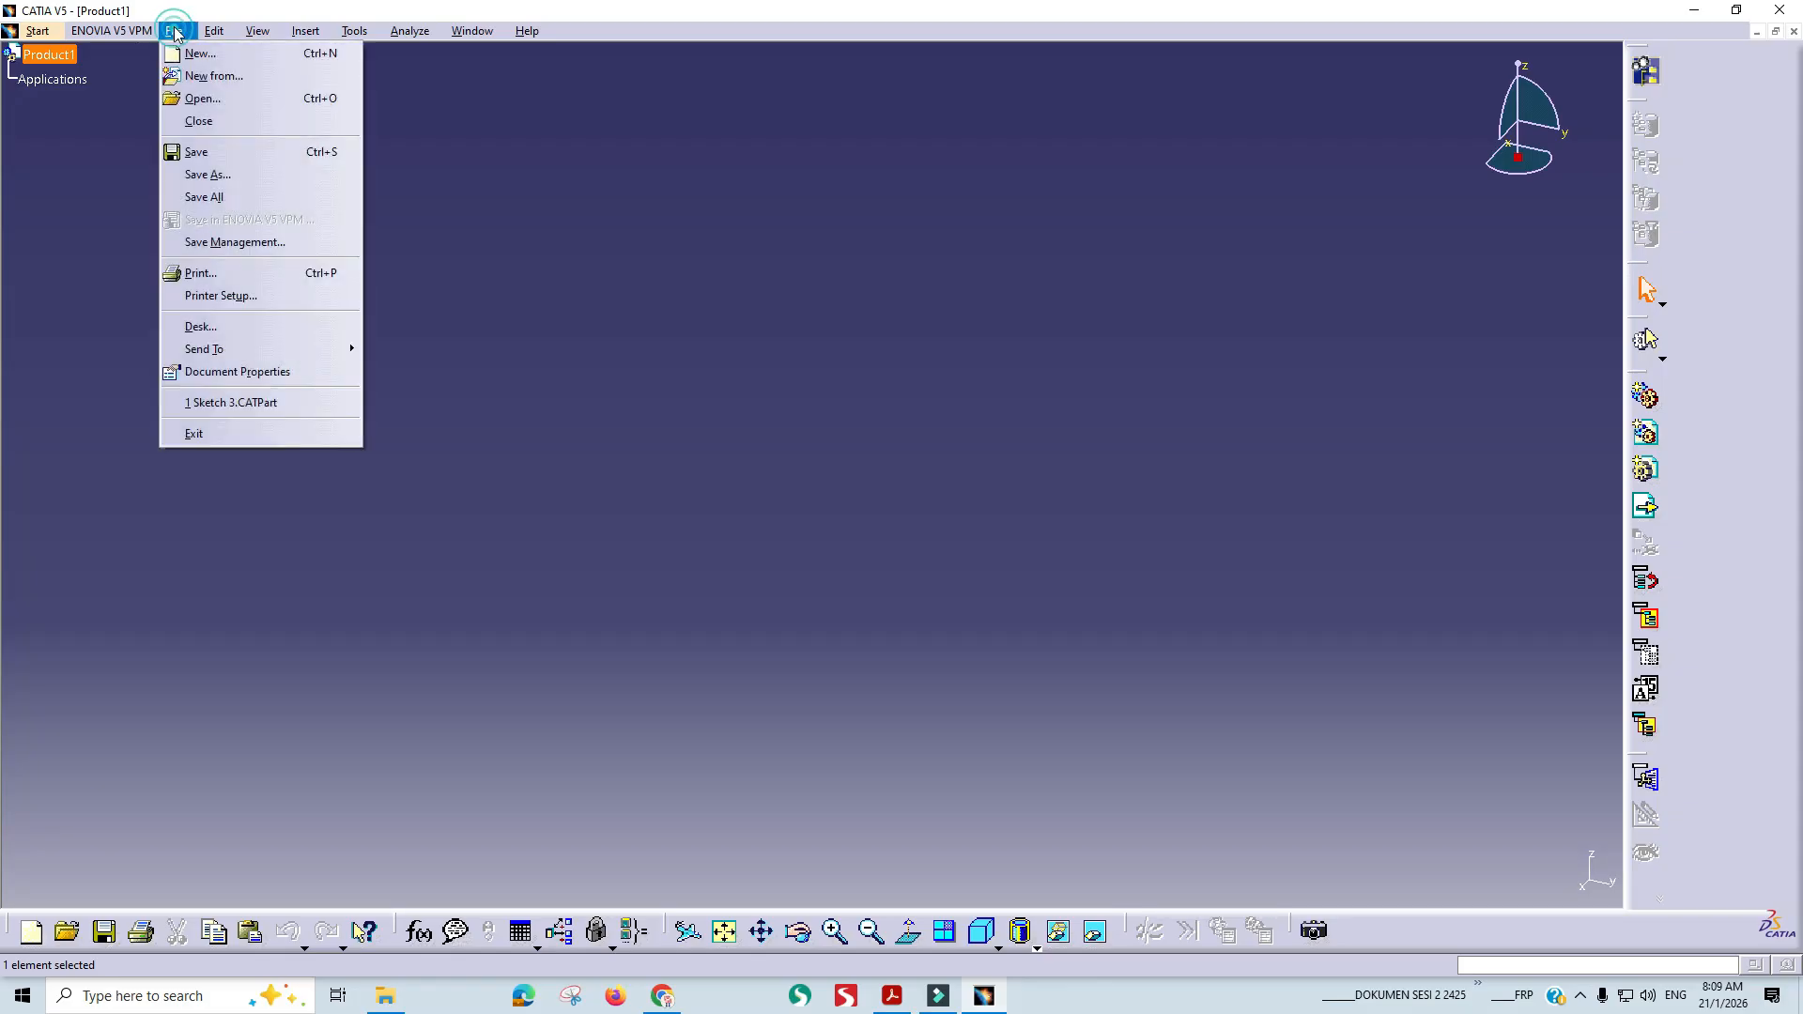
left_click(249, 127)
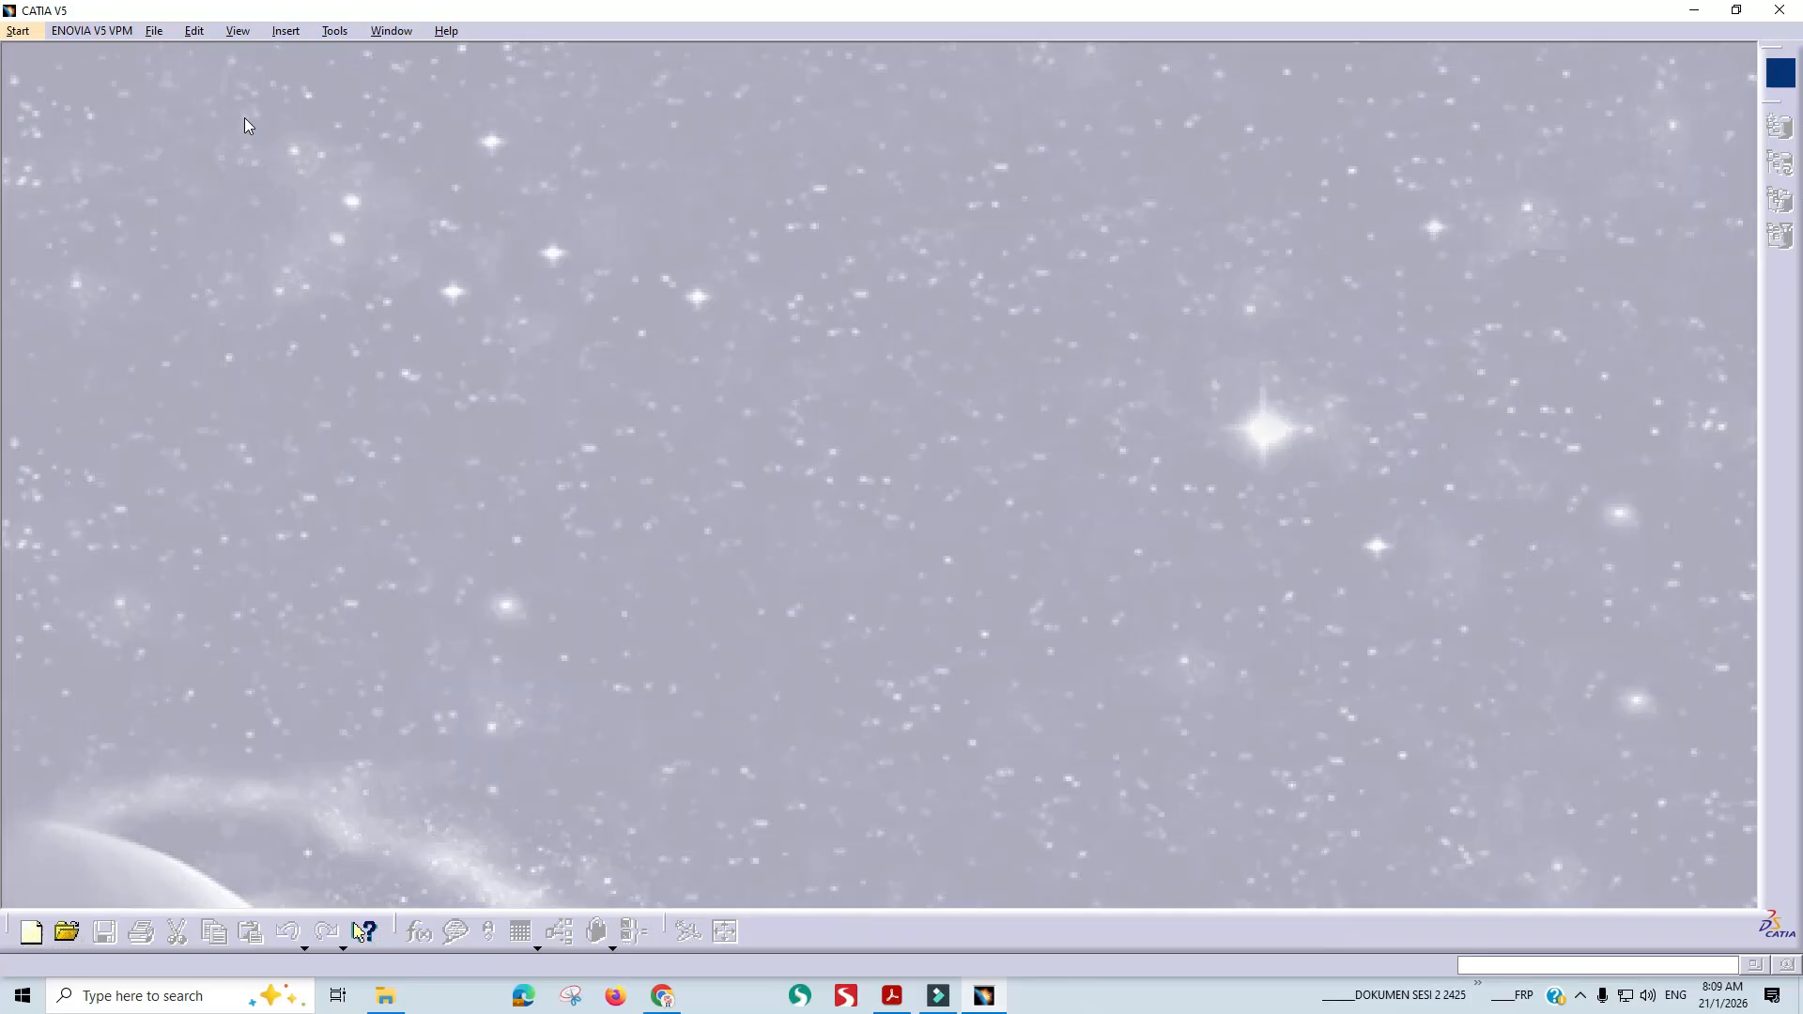
Create a new Part Design part named "handout 1-1" with hybrid design enabled.
left_click(12, 33)
mouse_move(75, 77)
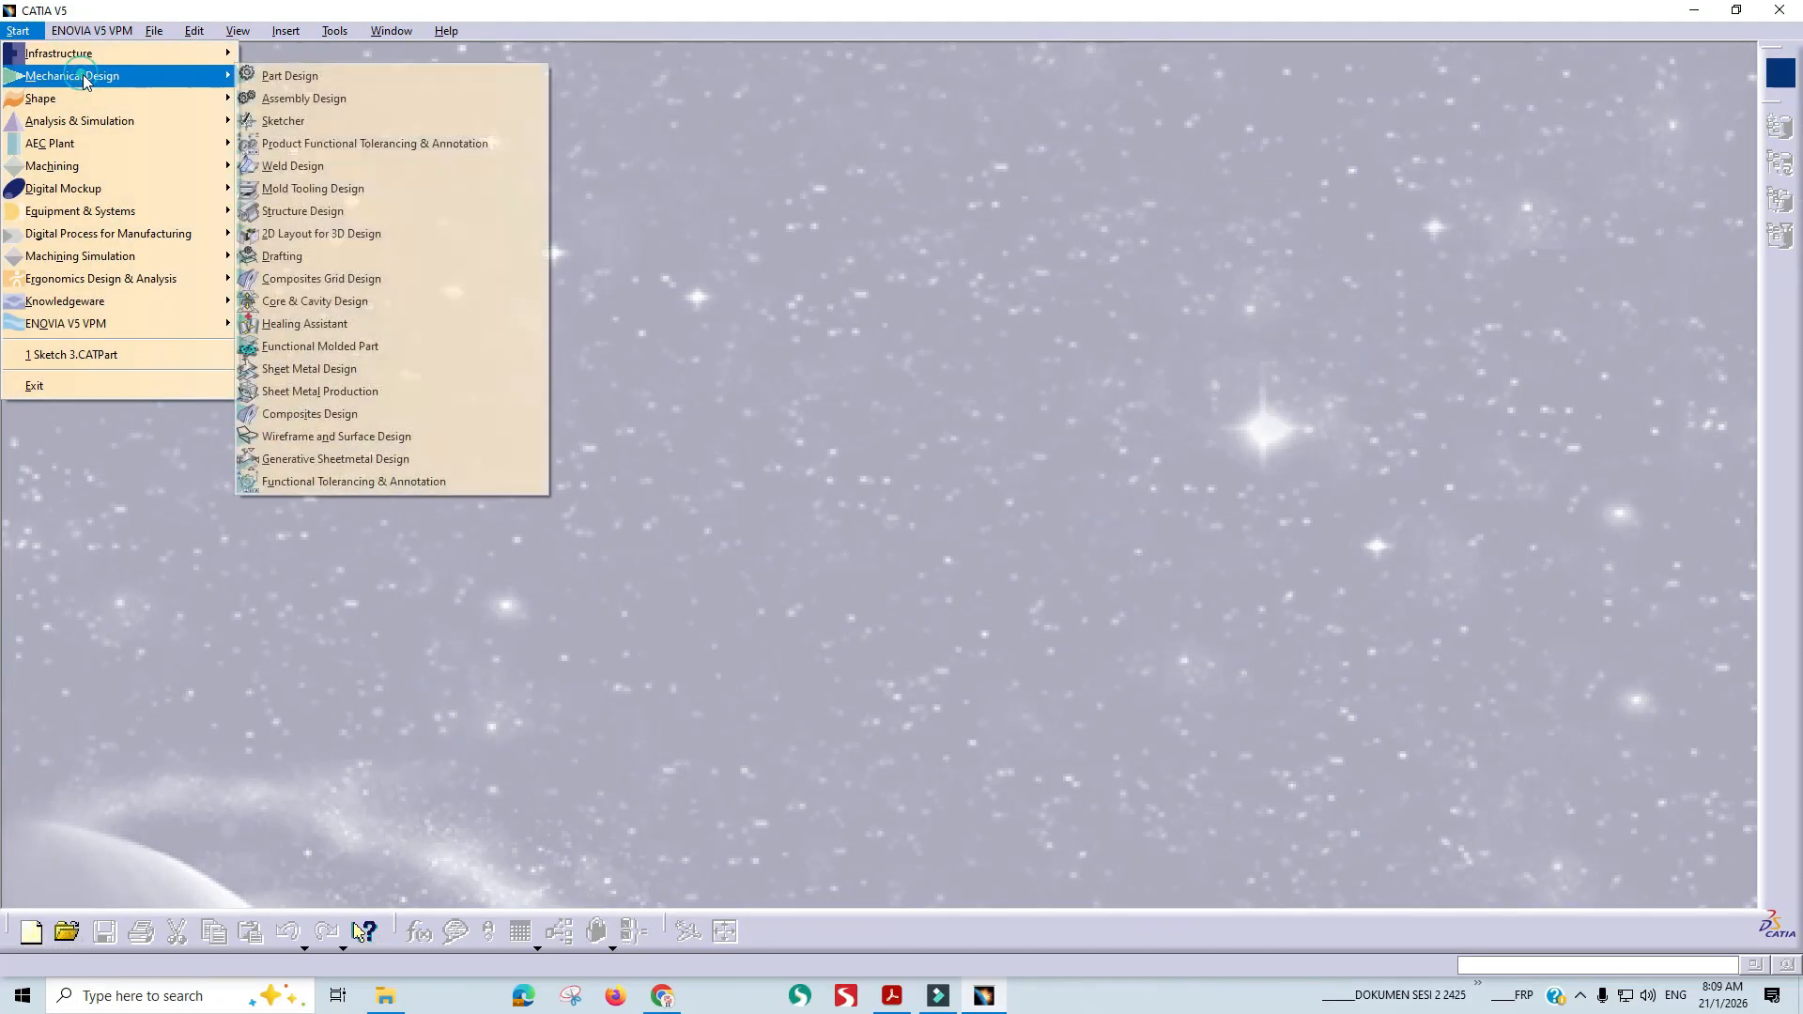
left_click(306, 79)
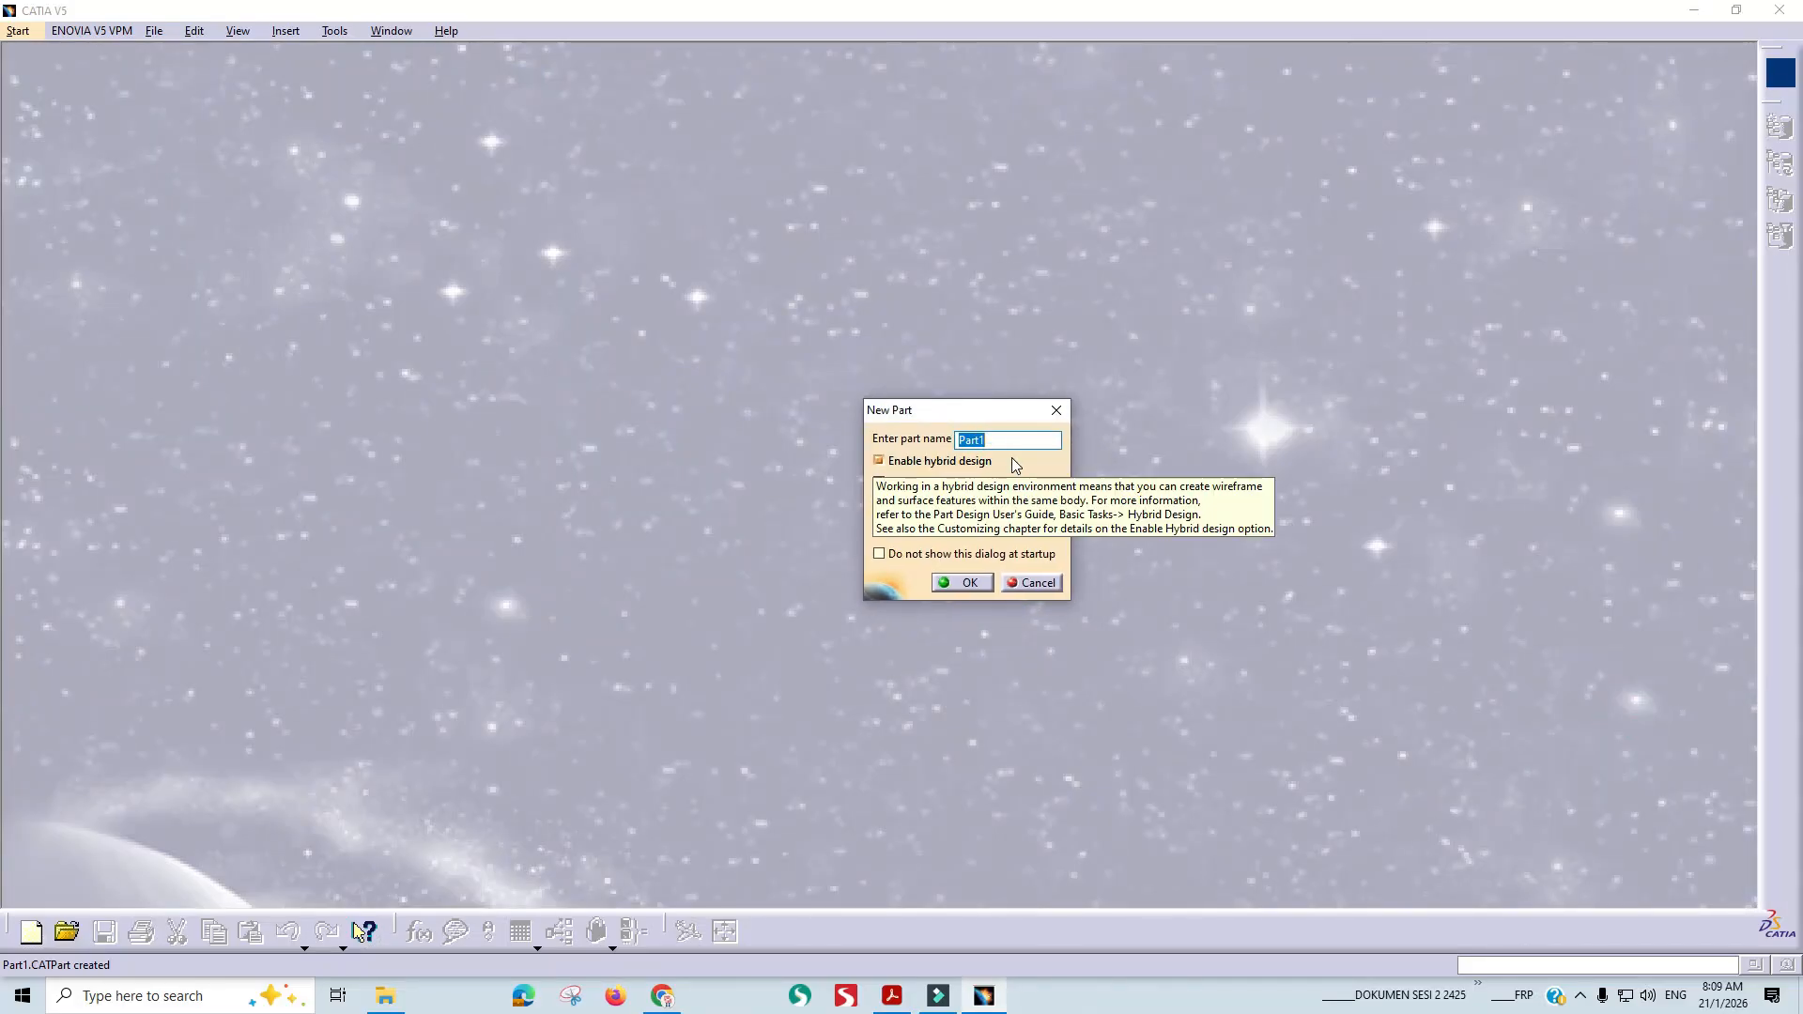
type("handout")
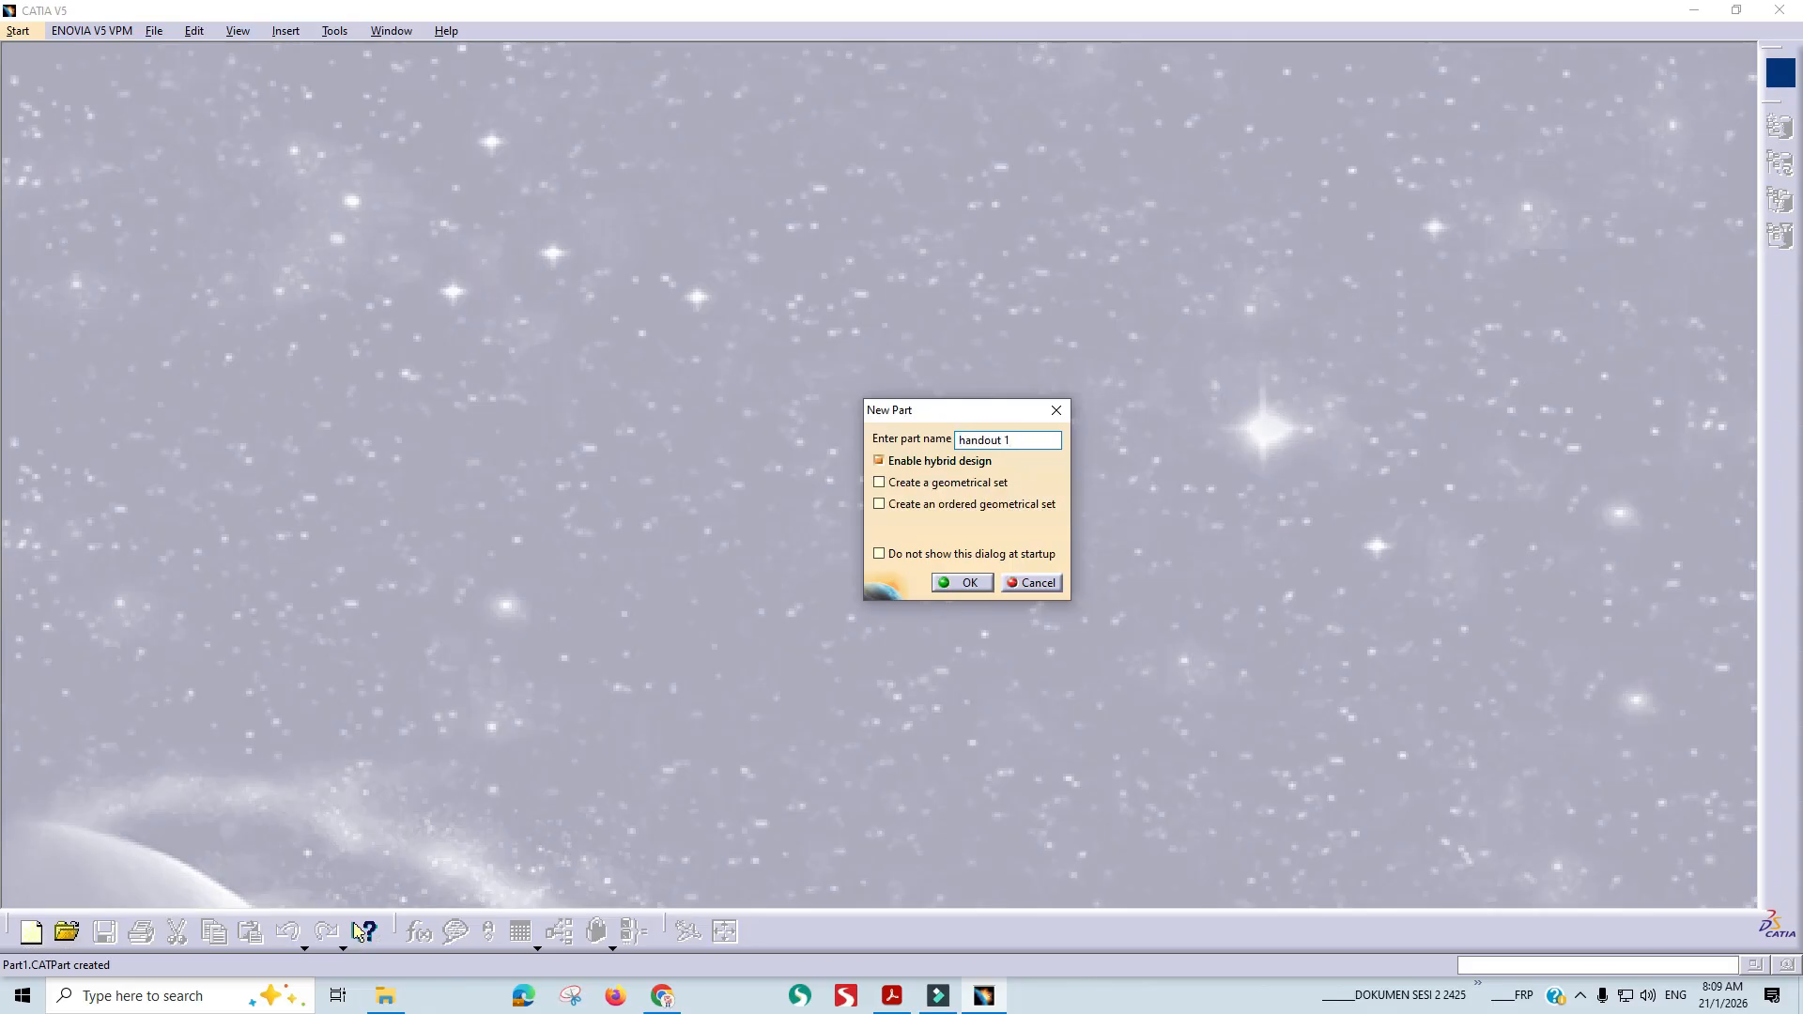
type(" 1-1")
key("Return")
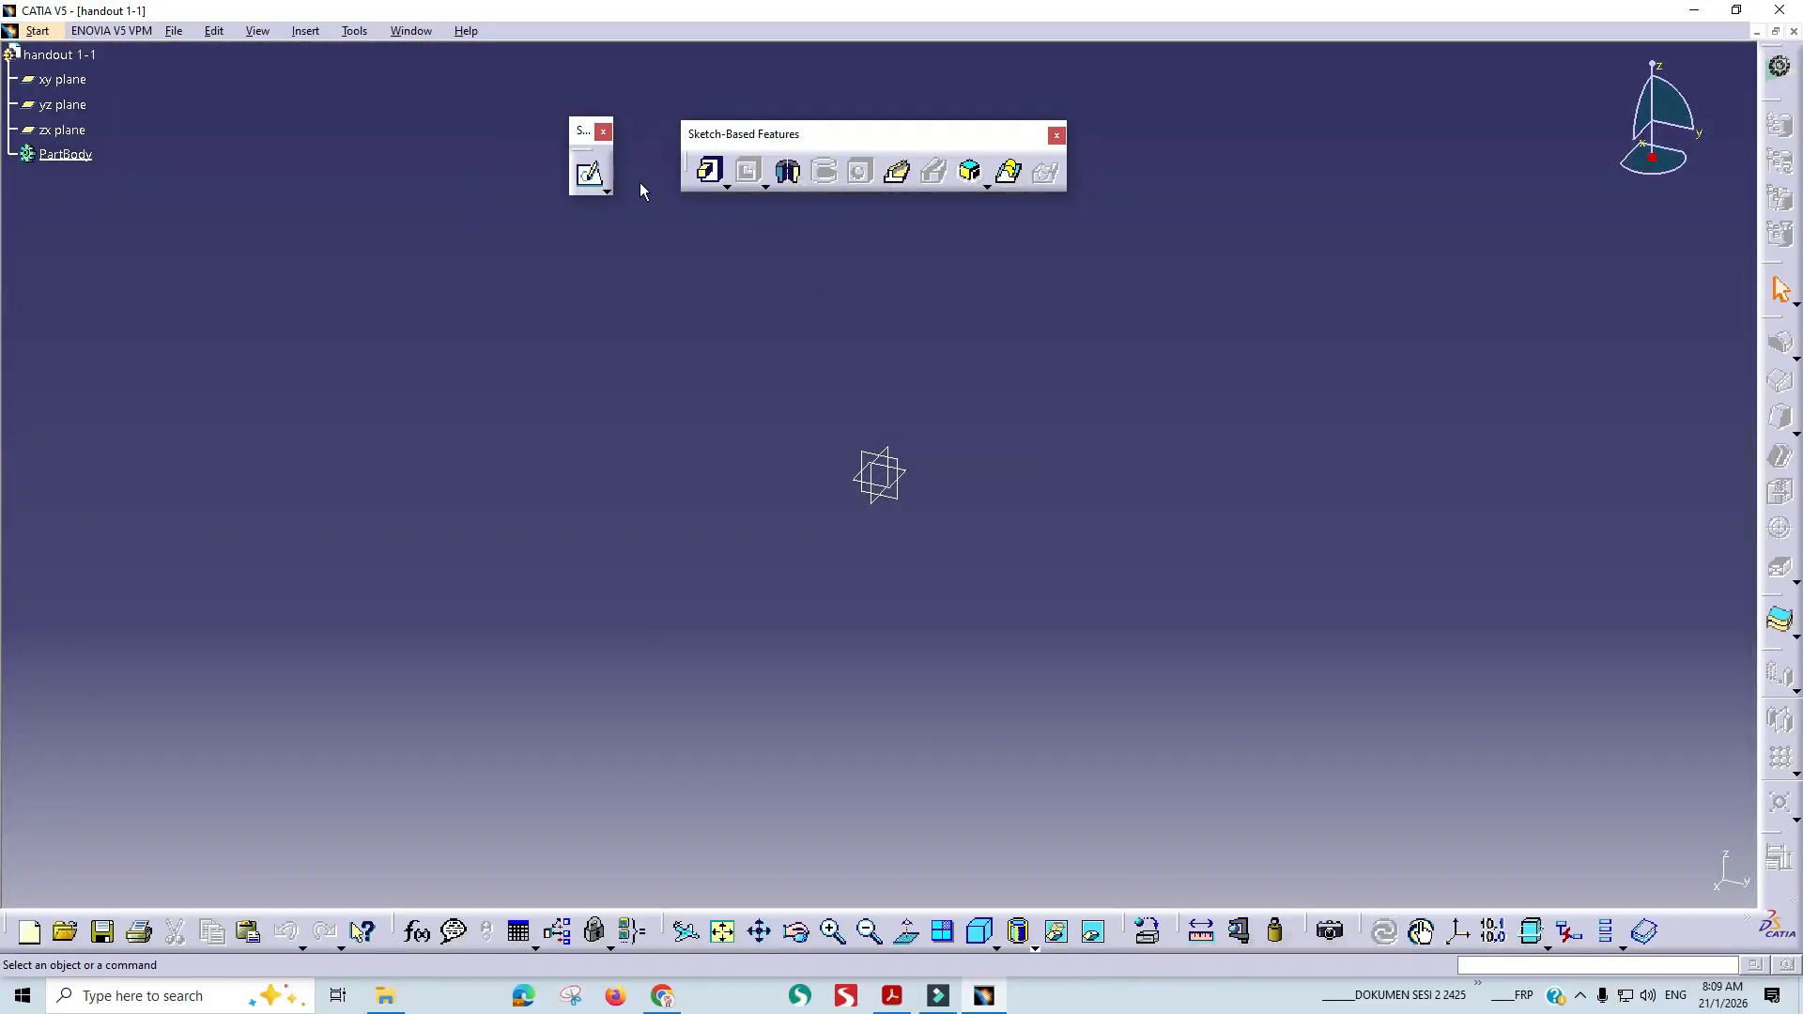
Reposition the floating Sketcher and Sketch-Based Features toolbars slightly and enlarge the specification tree.
left_click_drag(585, 133, 599, 135)
left_click_drag(758, 136, 748, 141)
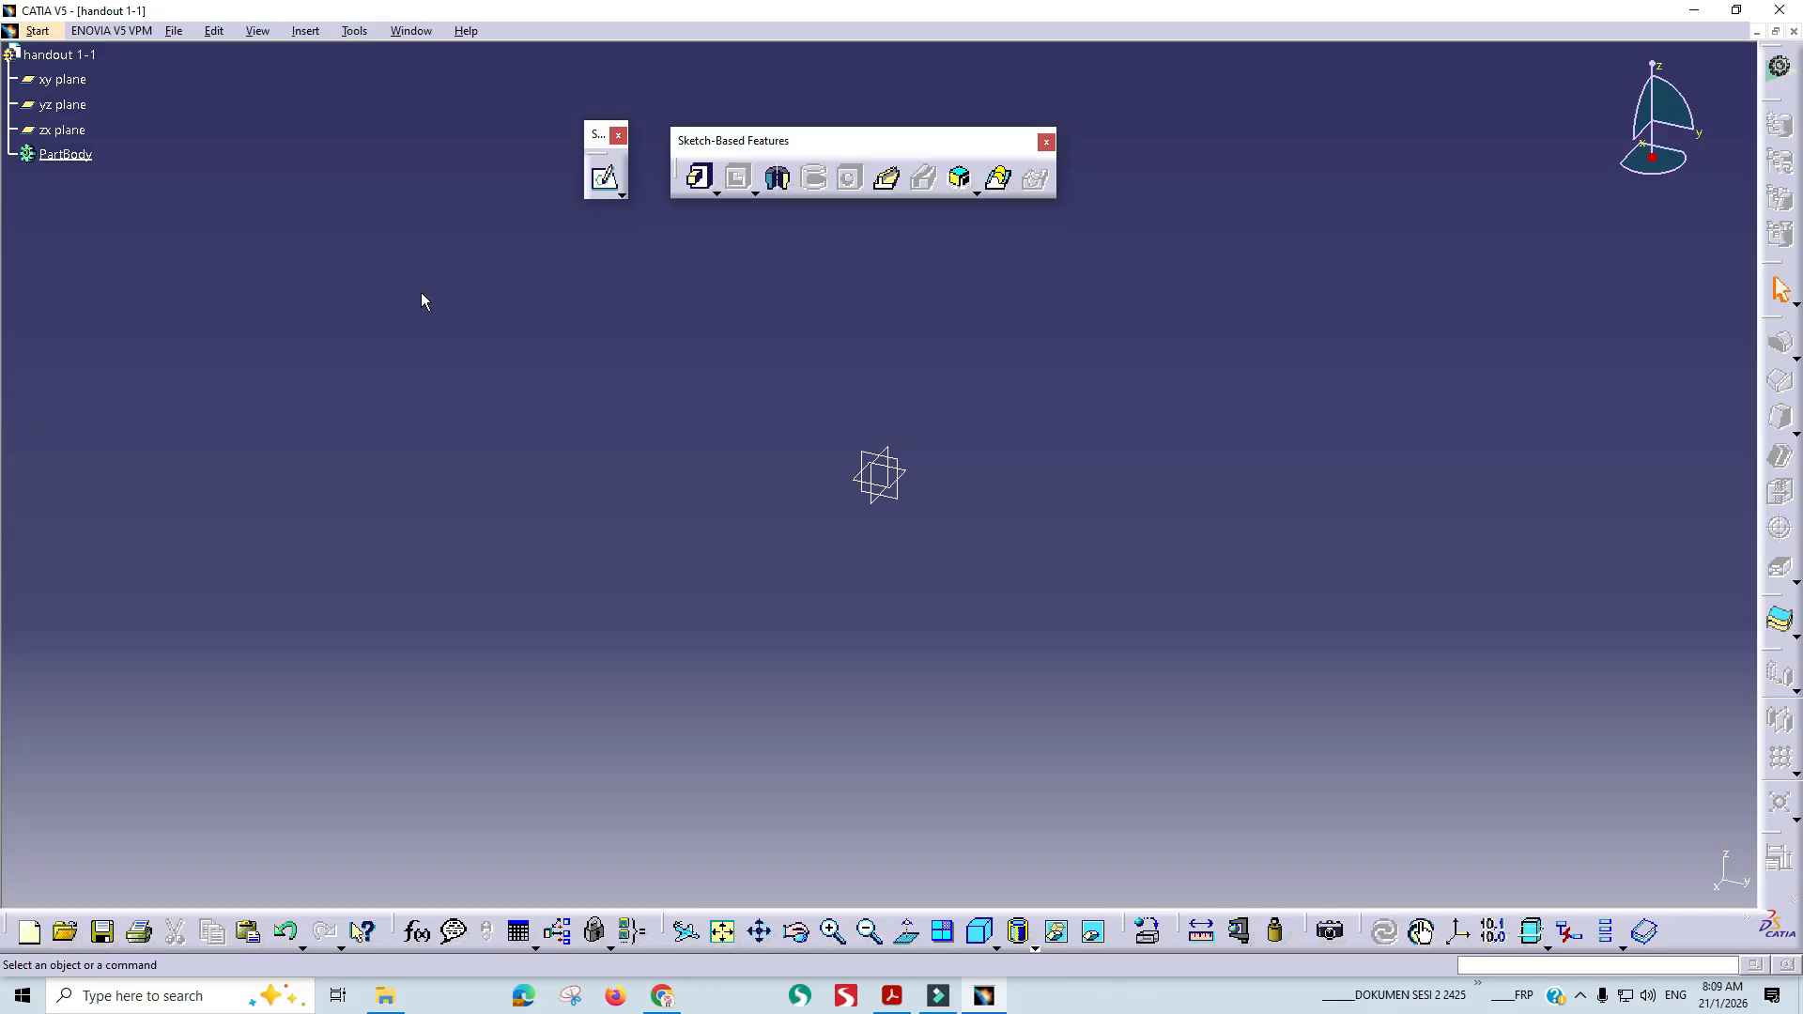
left_click(9, 152)
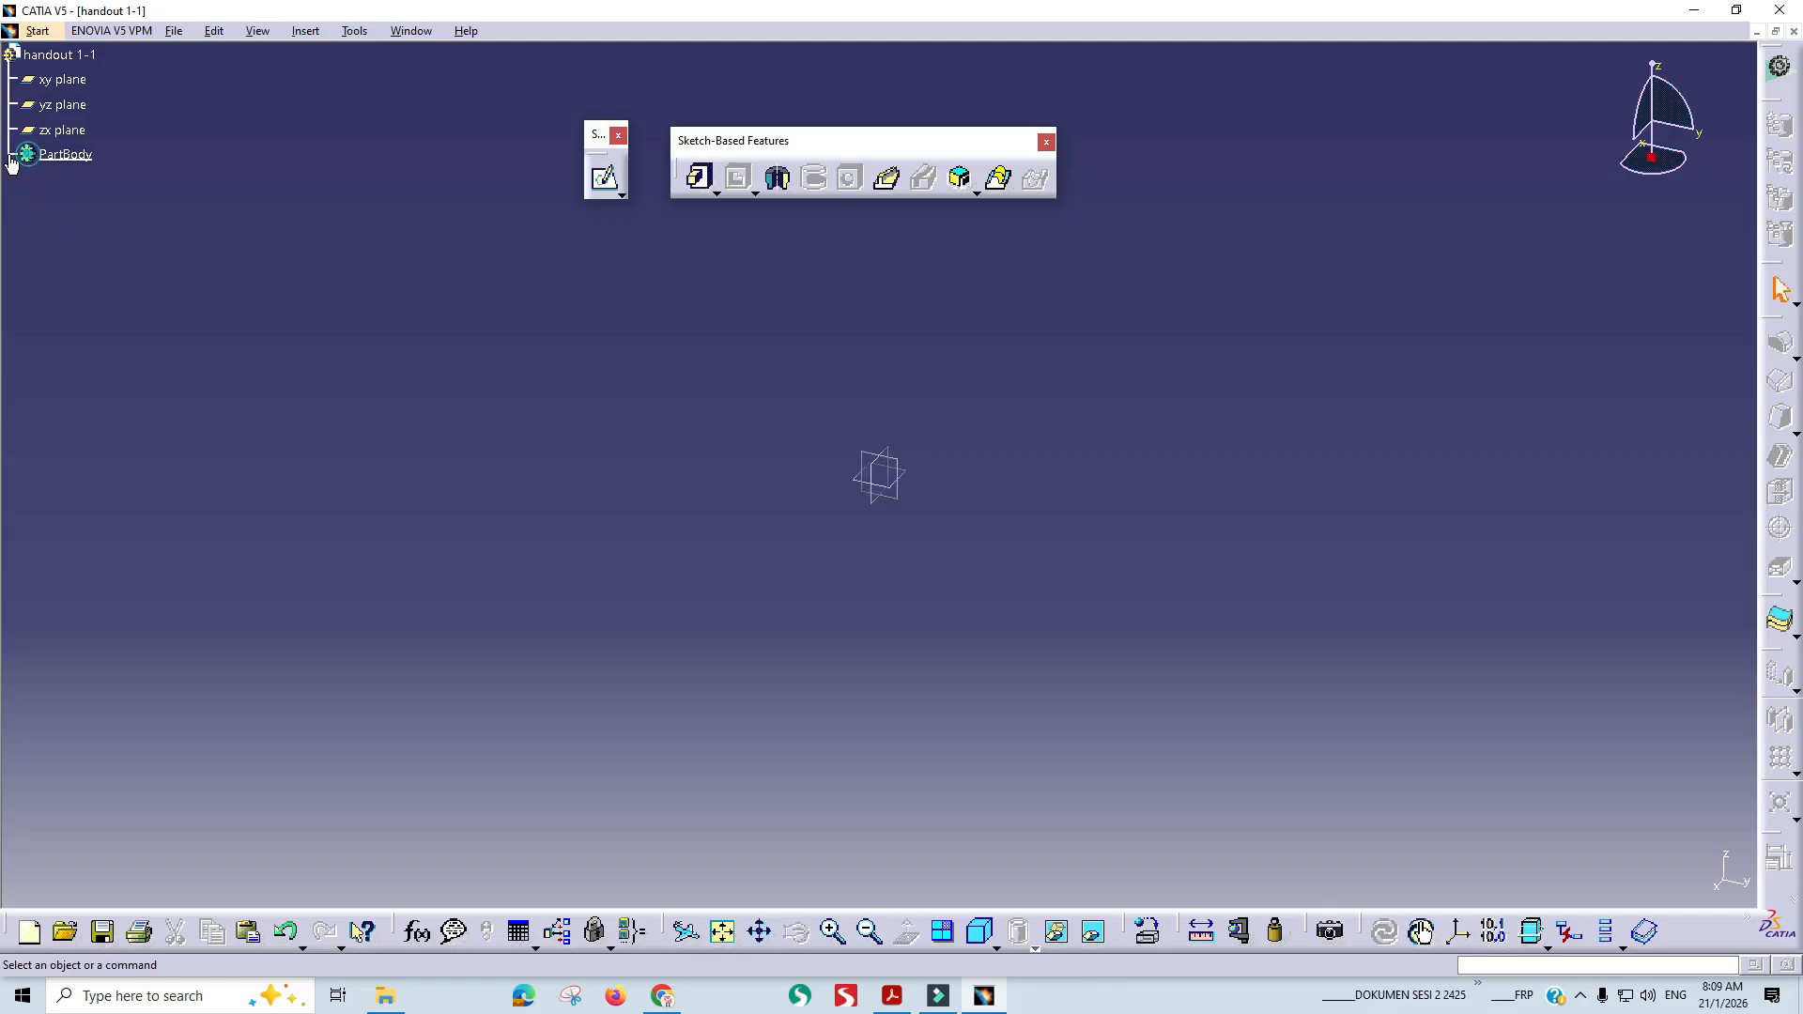
middle_click_drag(65, 250, 80, 181, "ctrl")
left_click(25, 216)
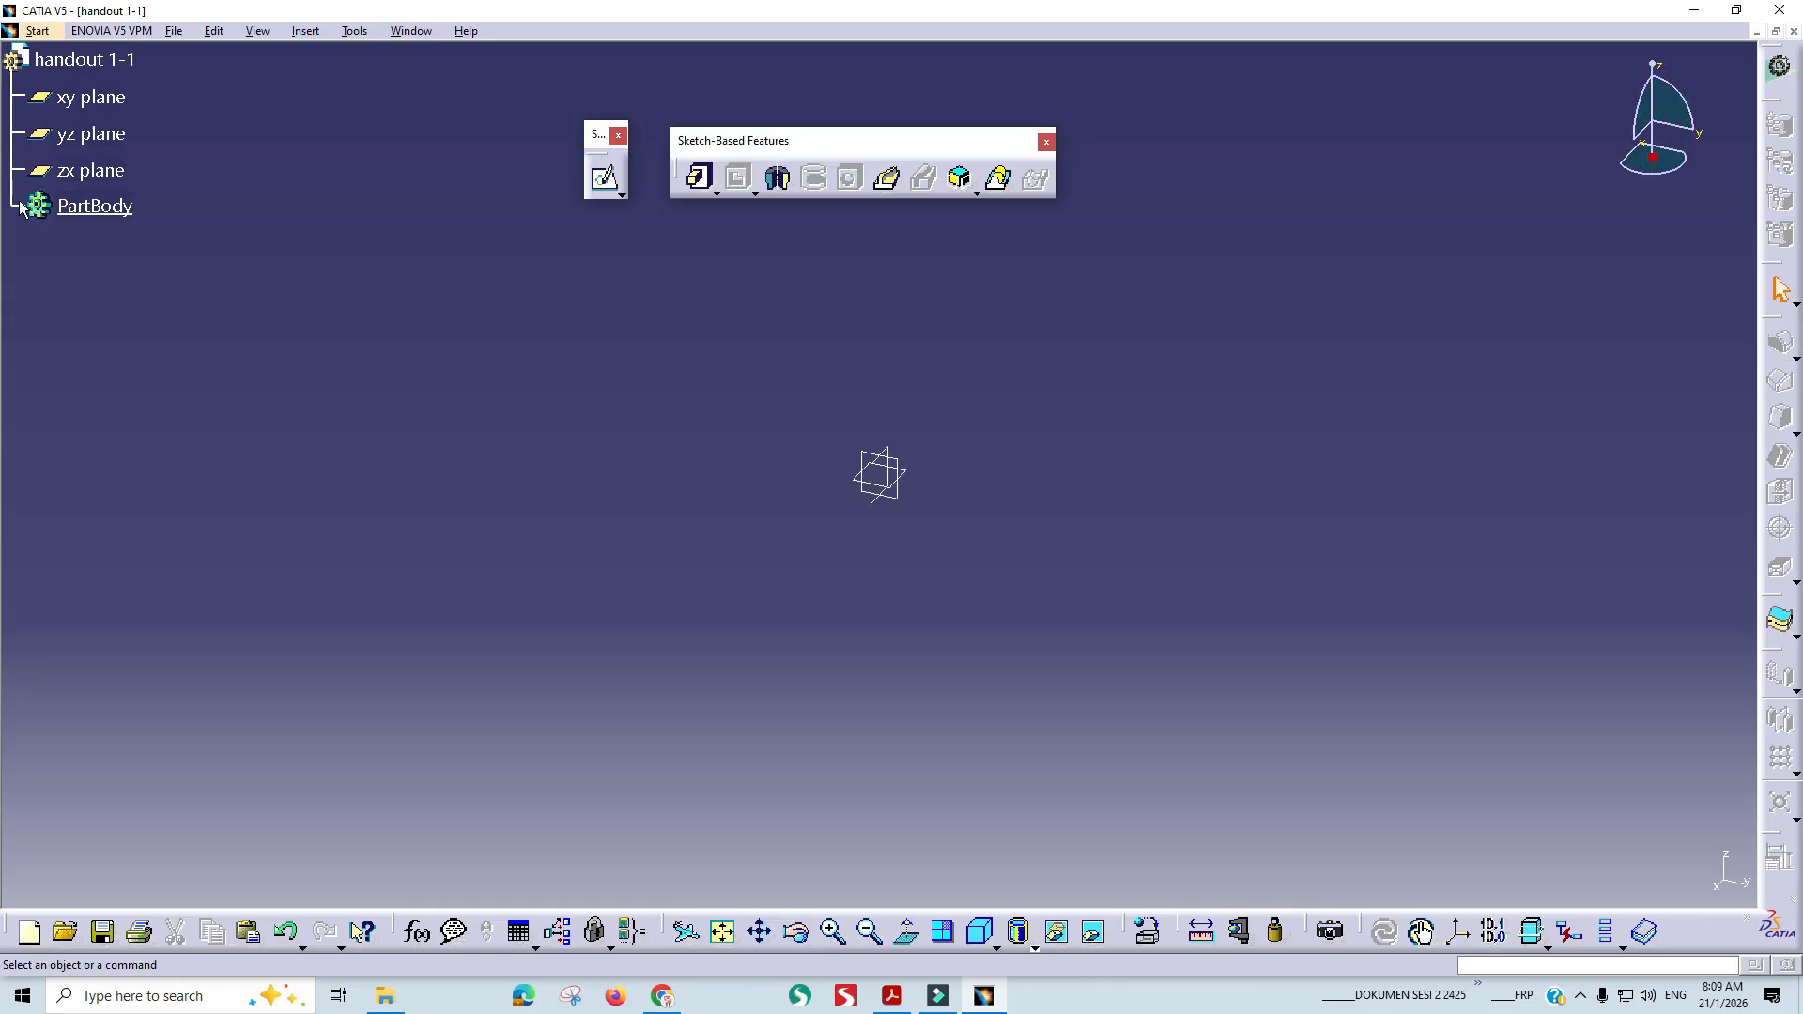
Consult the vise base drawing in the PDF viewer, return to CATIA and open a sketch on the yz plane.
key("alt+Tab")
key("alt+Tab")
key("alt+Tab")
key("alt+Tab")
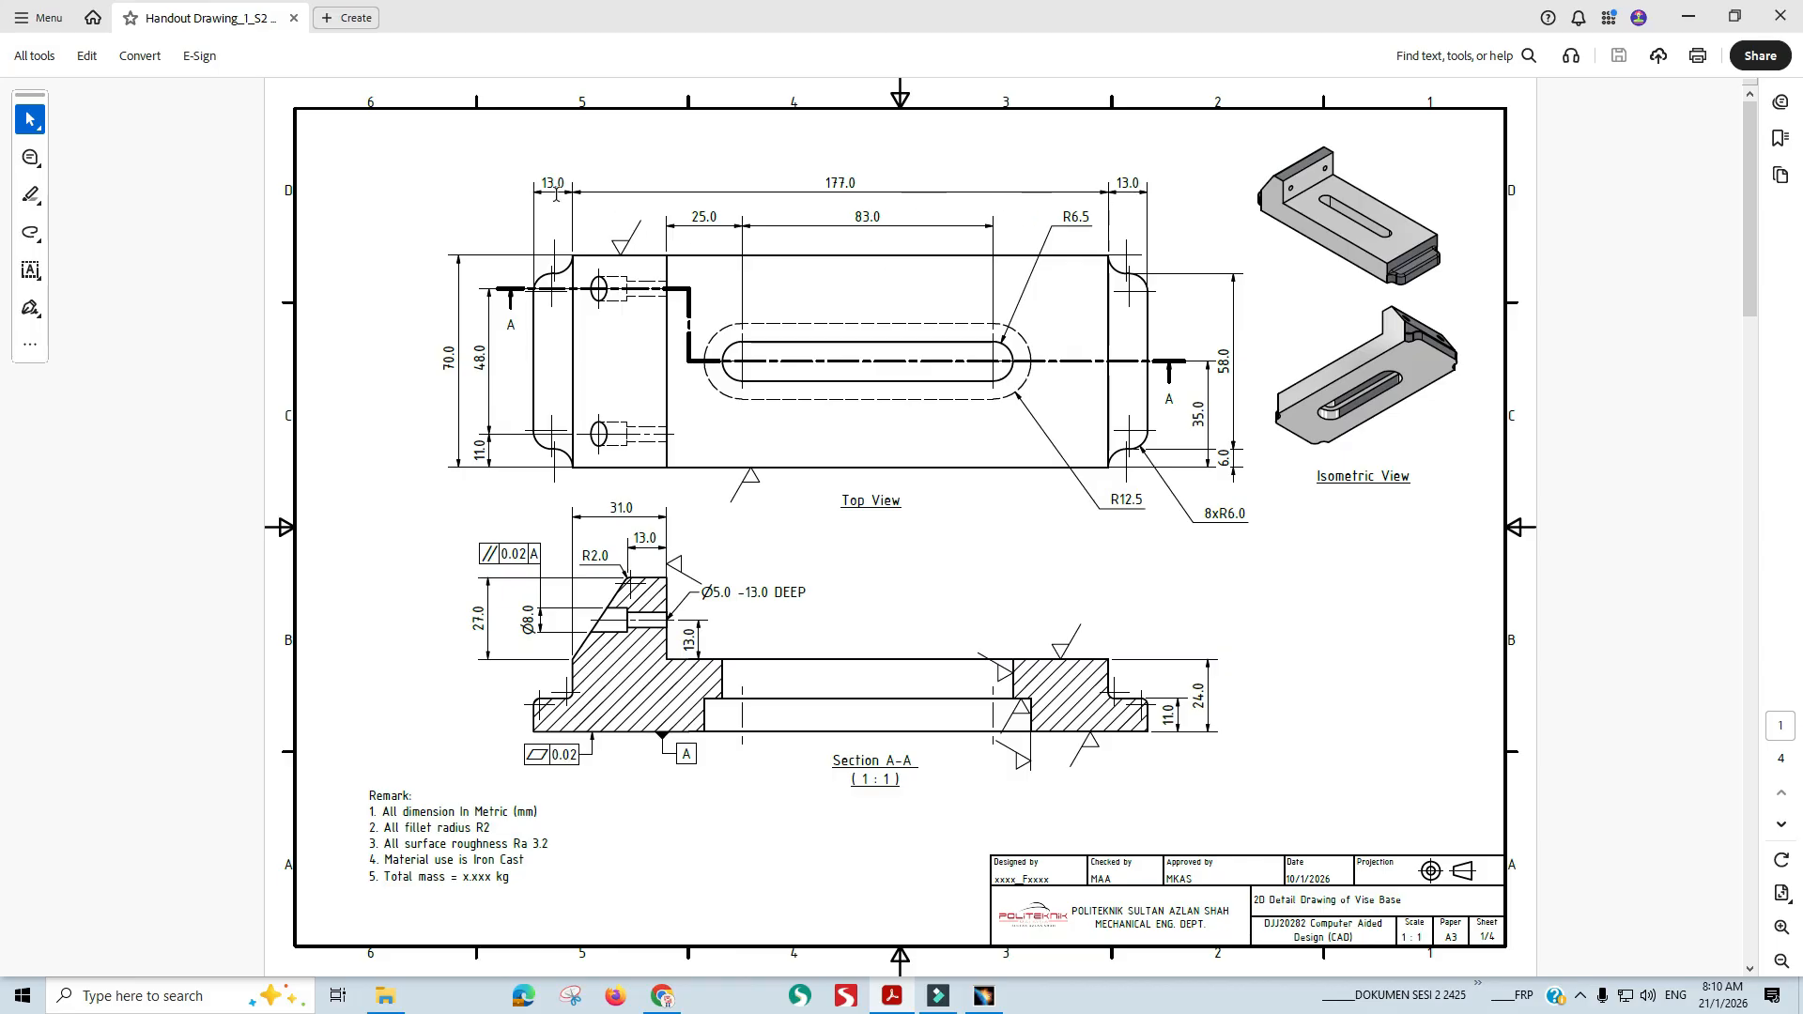
key("alt+Tab")
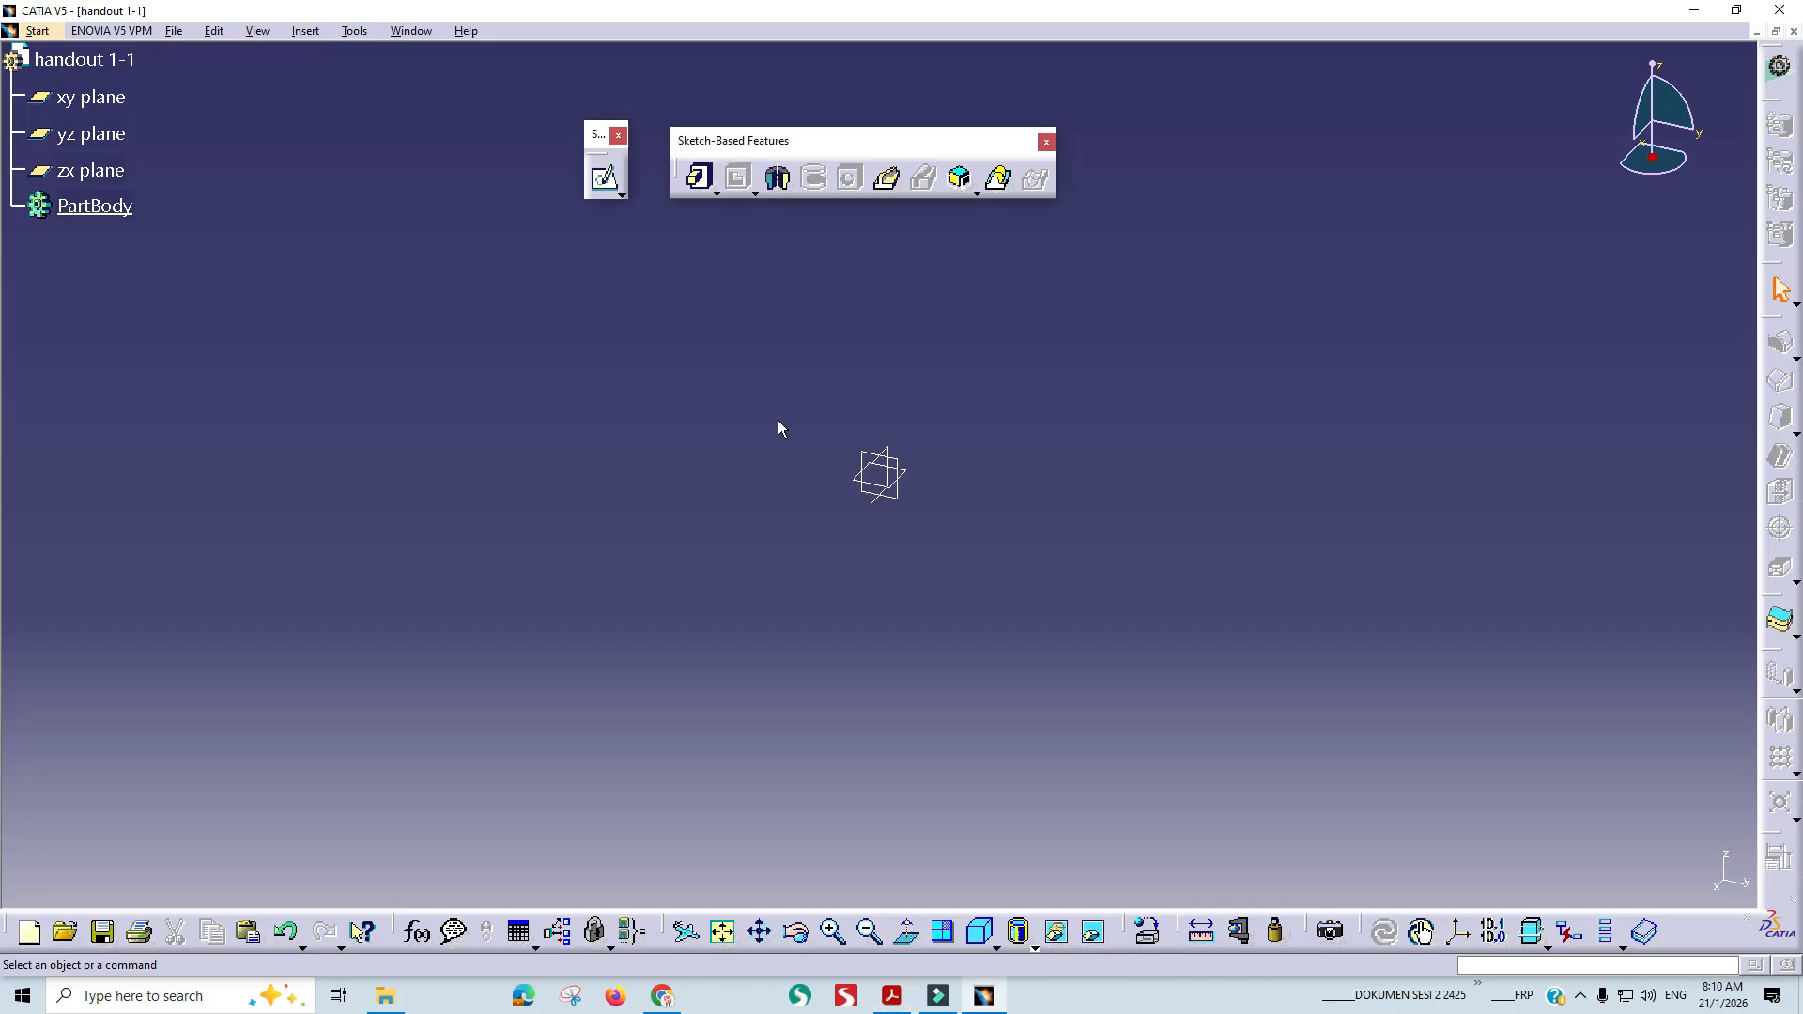
left_click(106, 134)
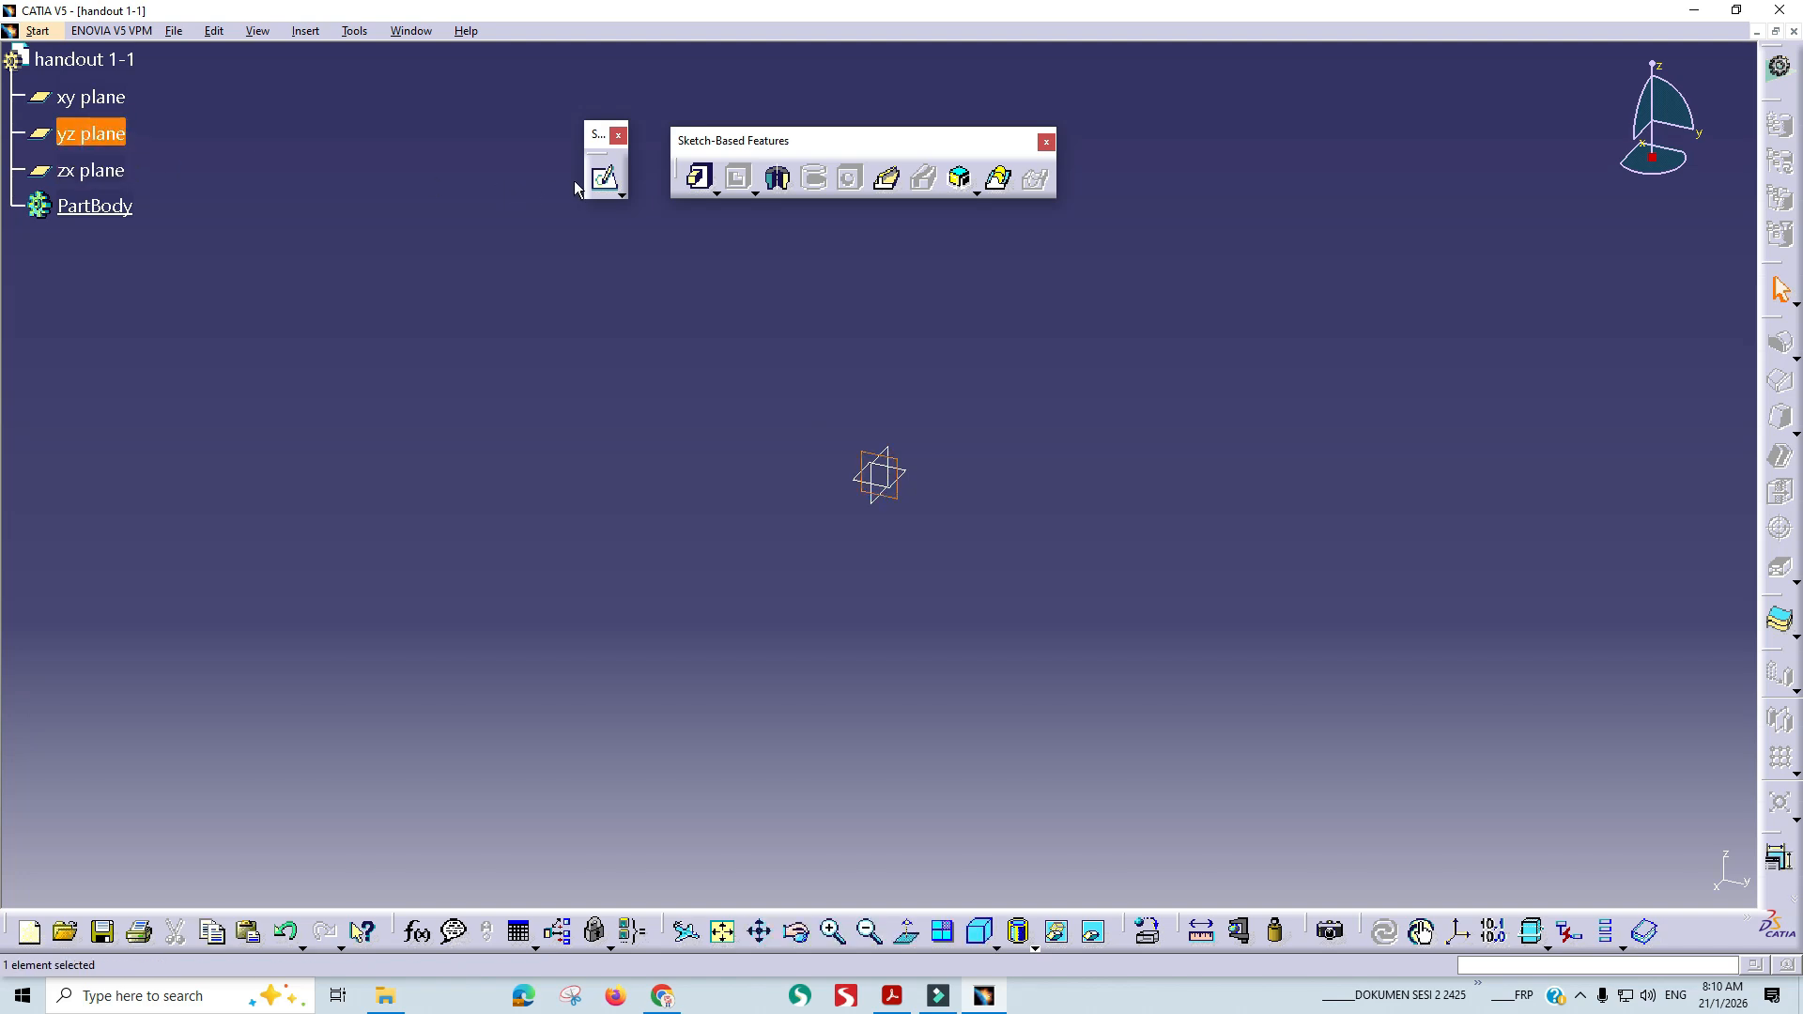
left_click(604, 177)
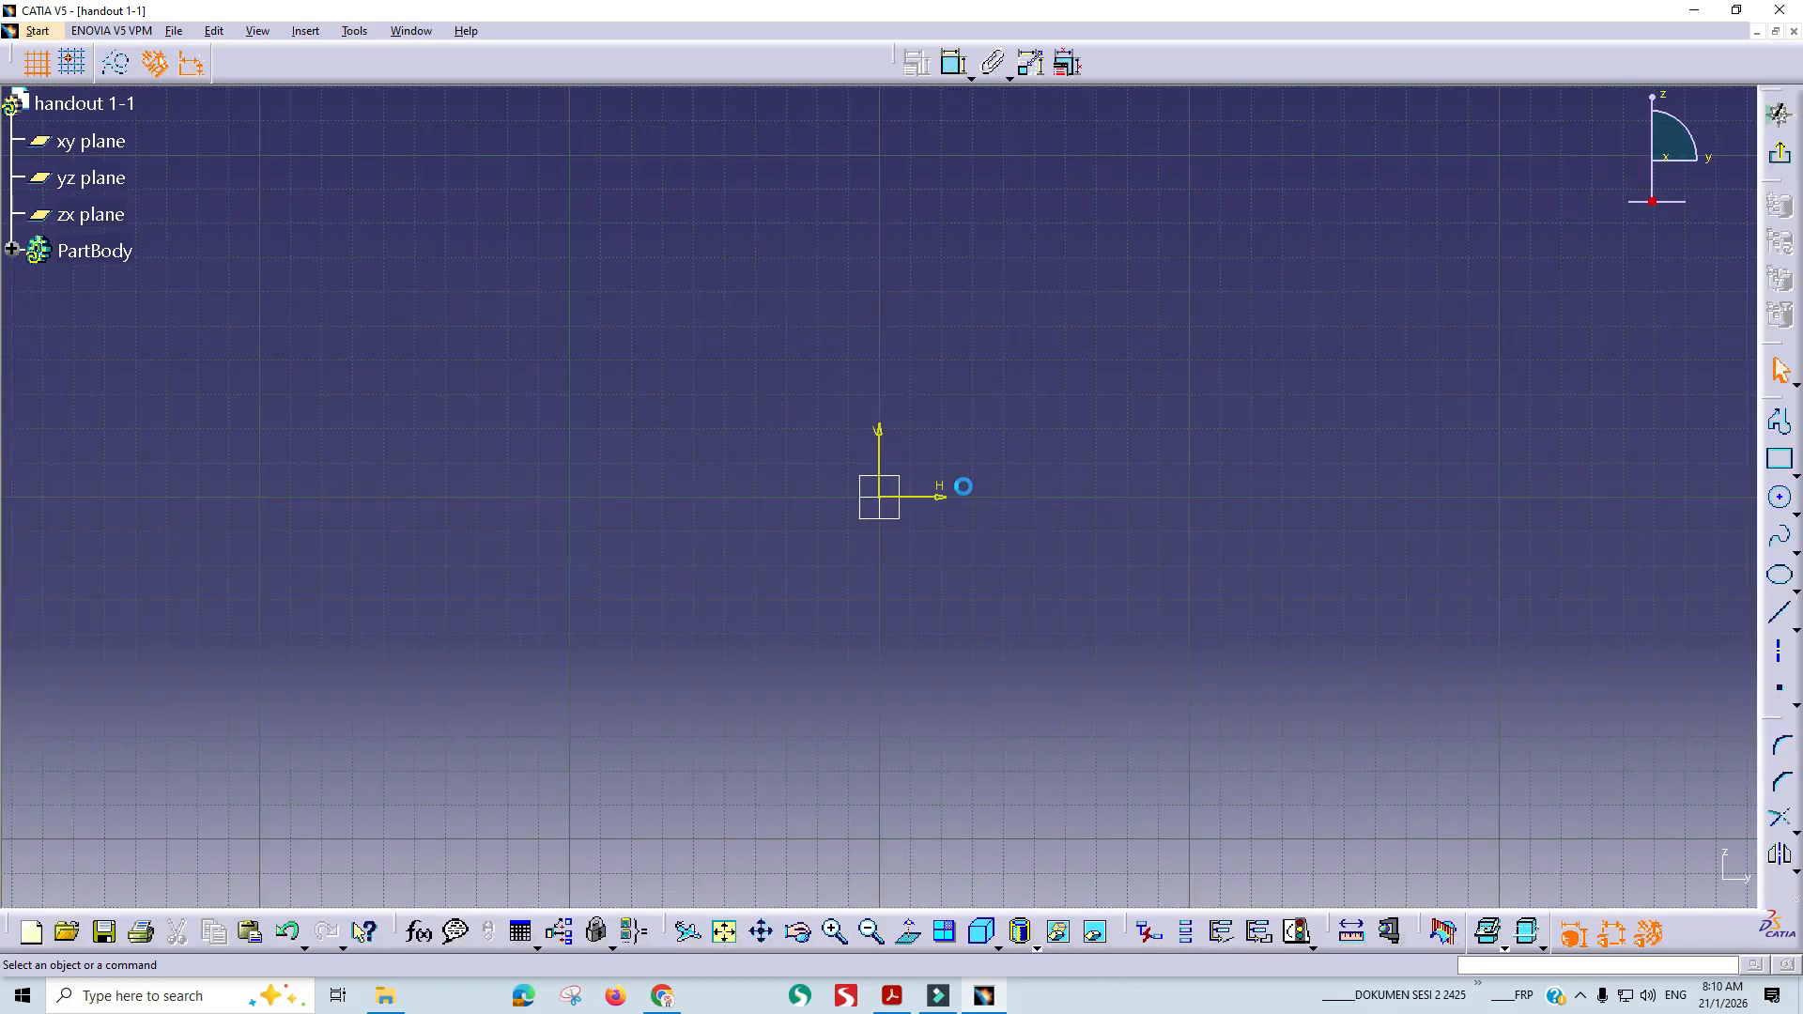
middle_click_drag(1039, 511, 824, 514)
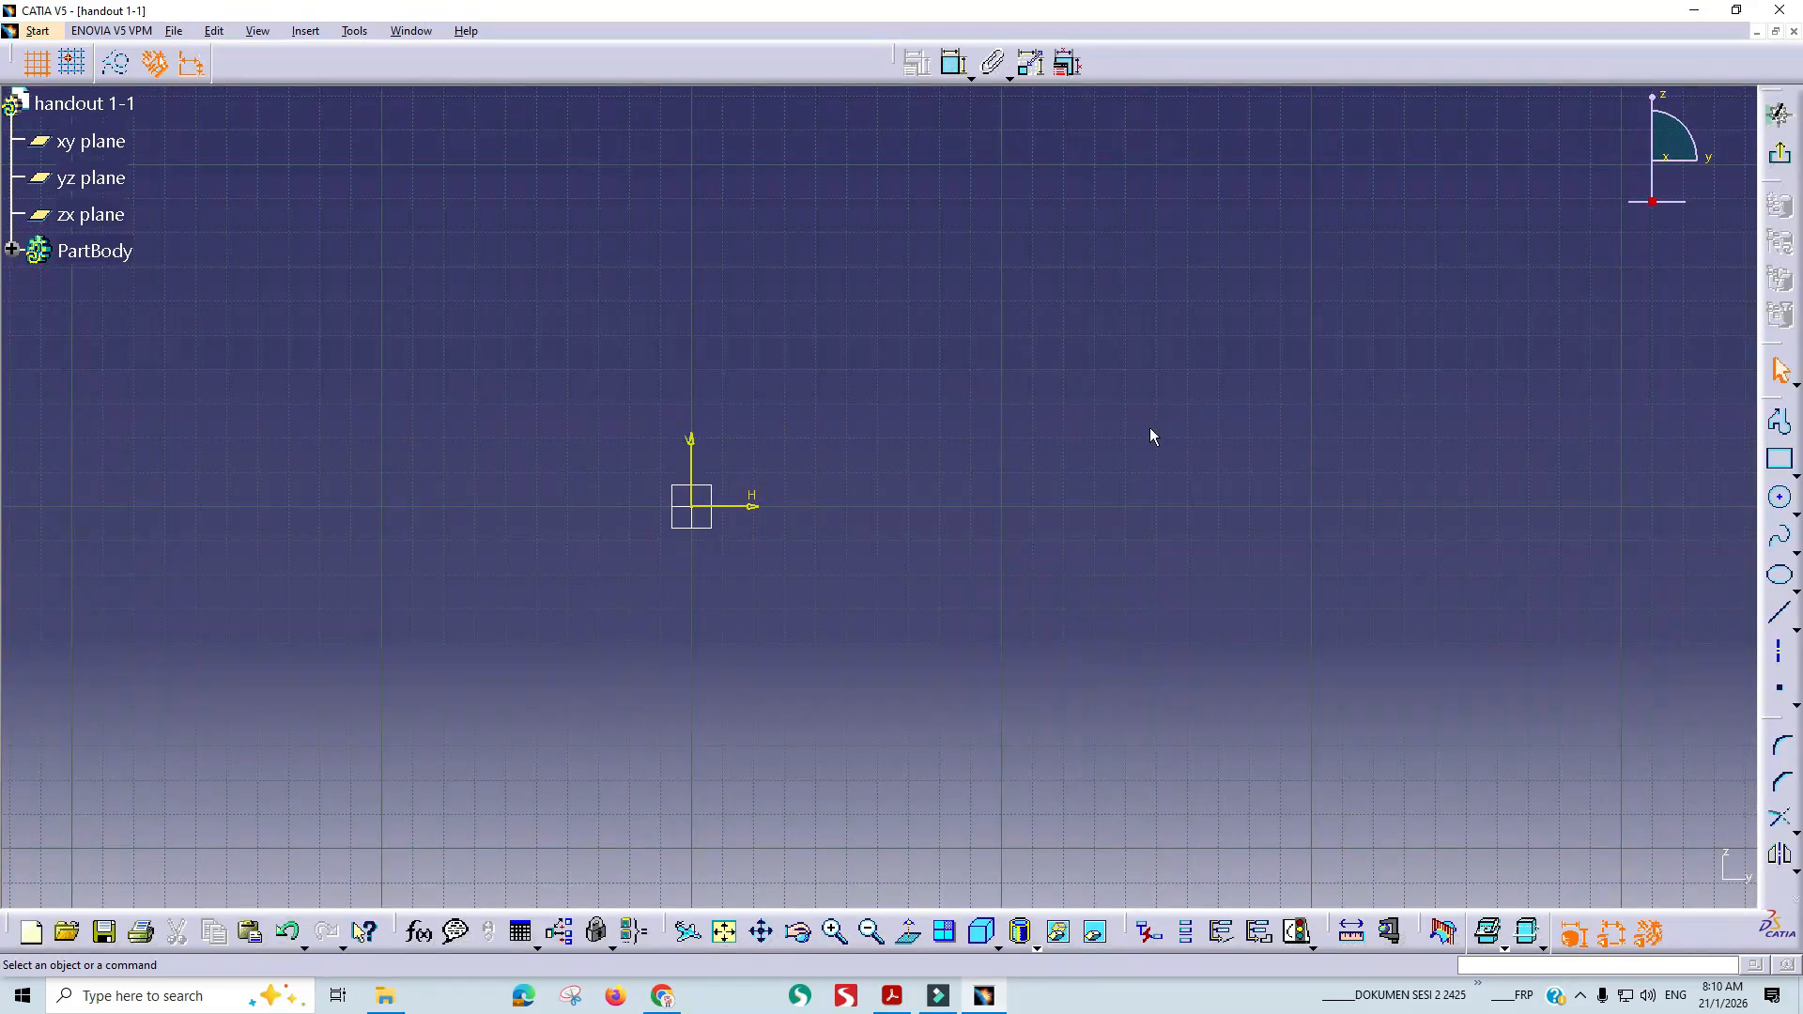
Start a Profile at the sketch origin with a horizontal base line of 13+177+13 mm (203 mm), checking the PDF drawing for the dimensions.
left_click(1777, 425)
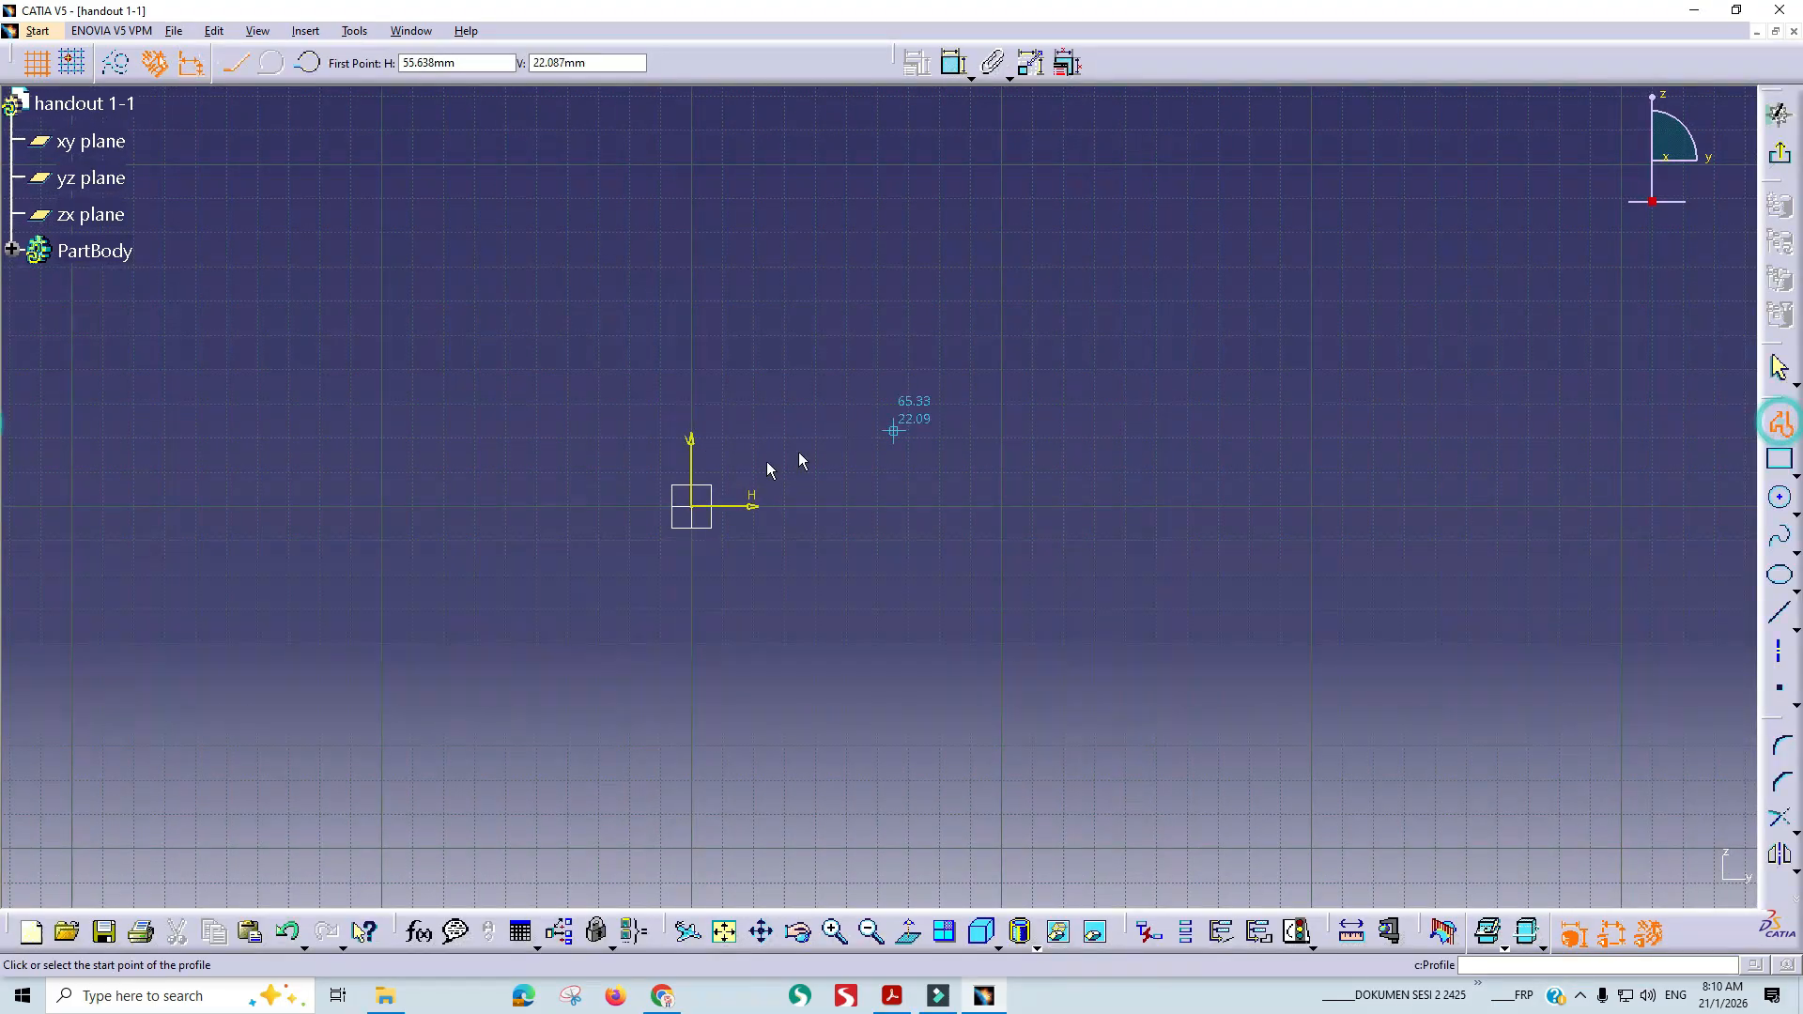
left_click(693, 507)
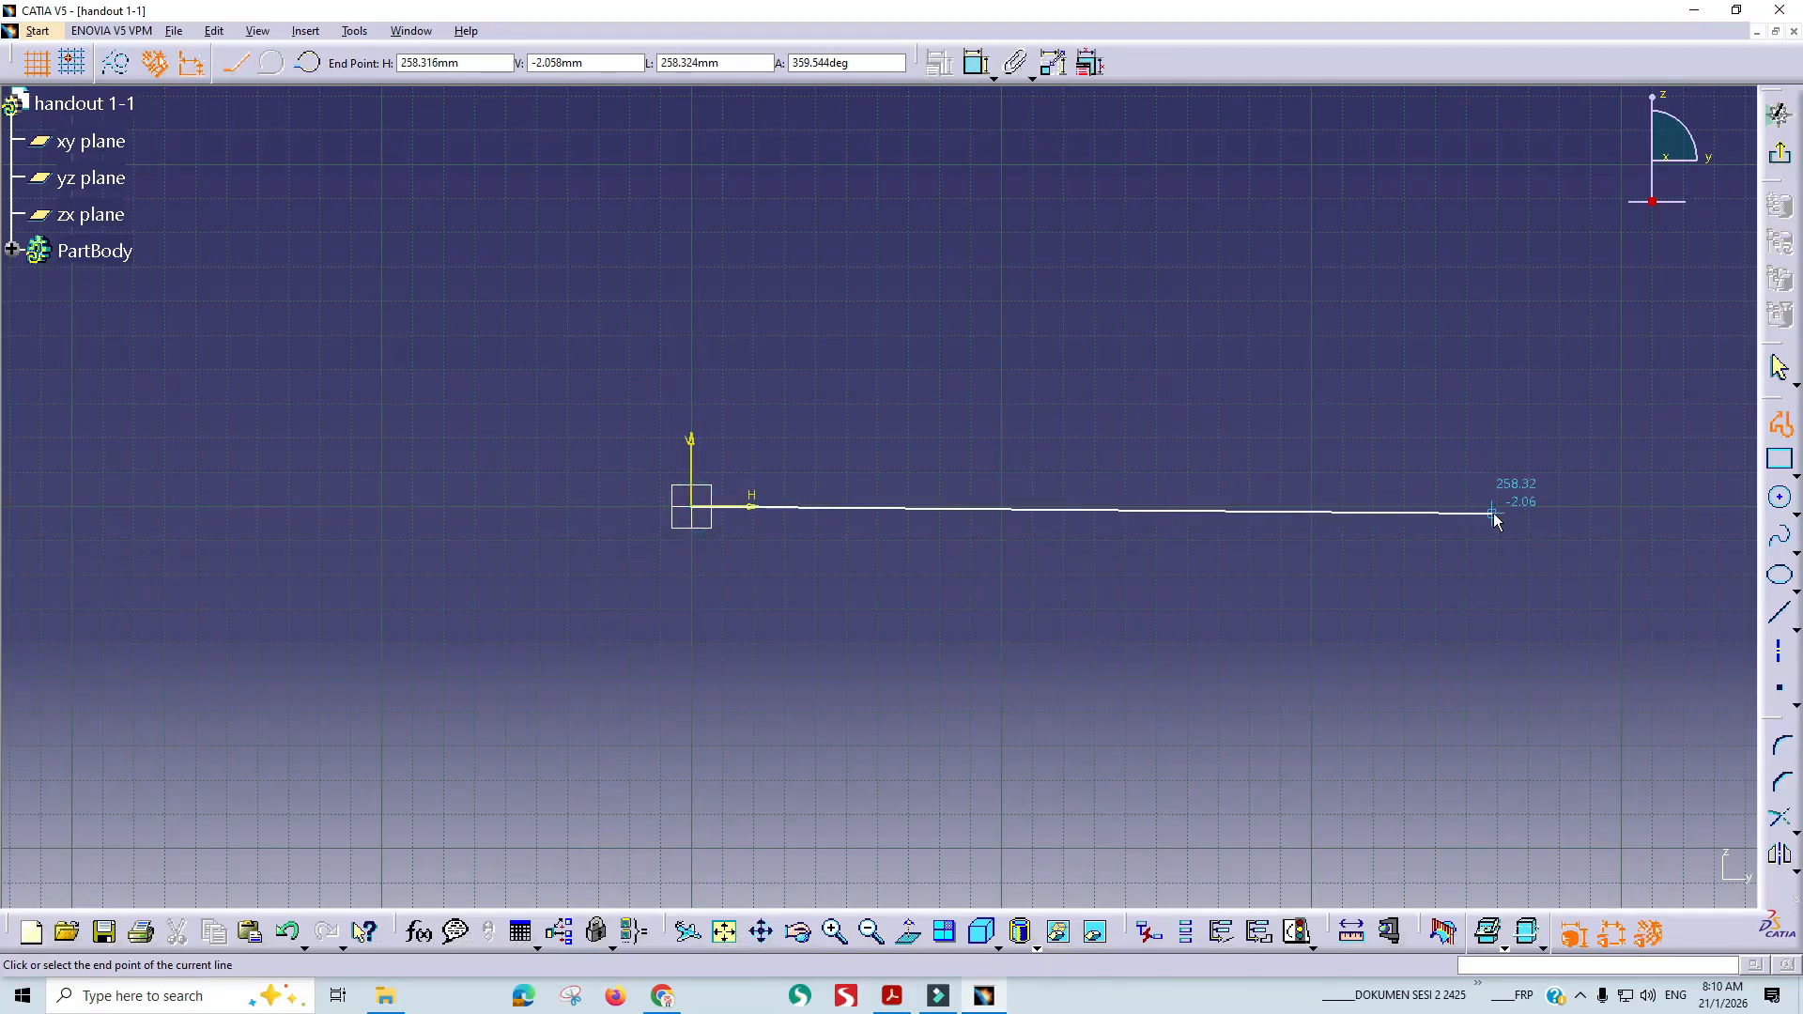
middle_click_drag(1516, 506, 1232, 536)
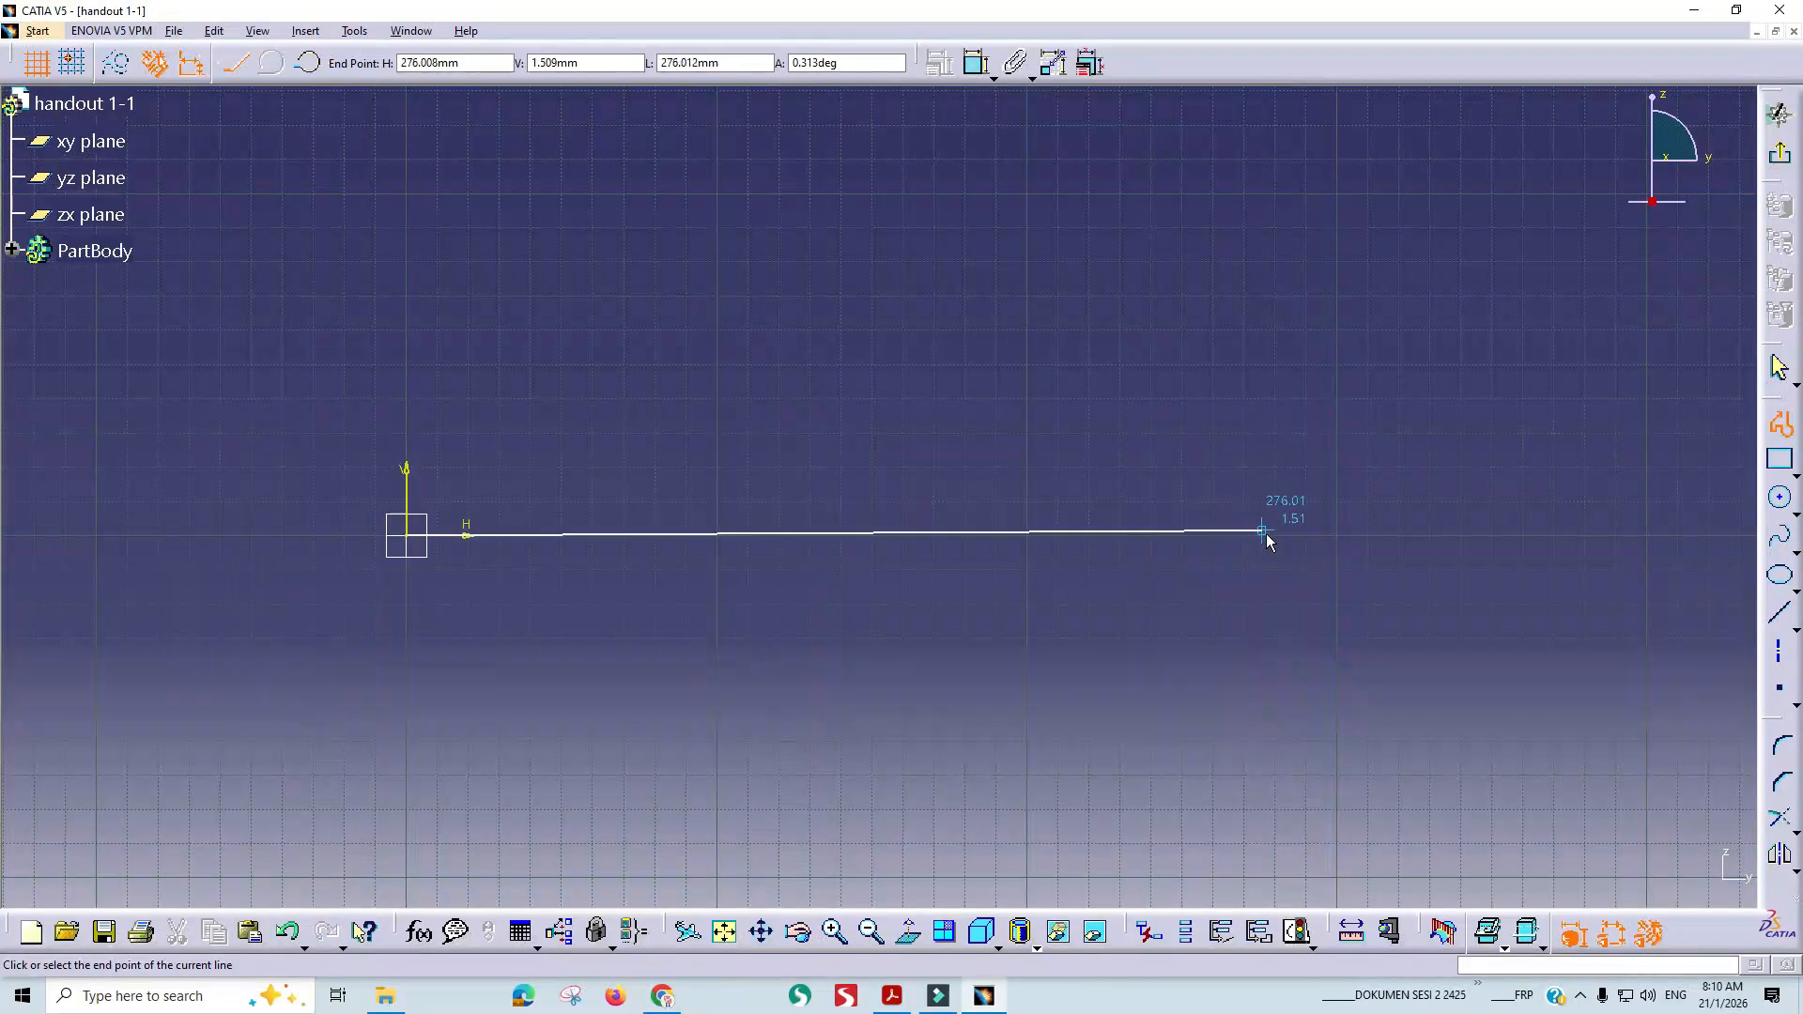
key("alt+Tab")
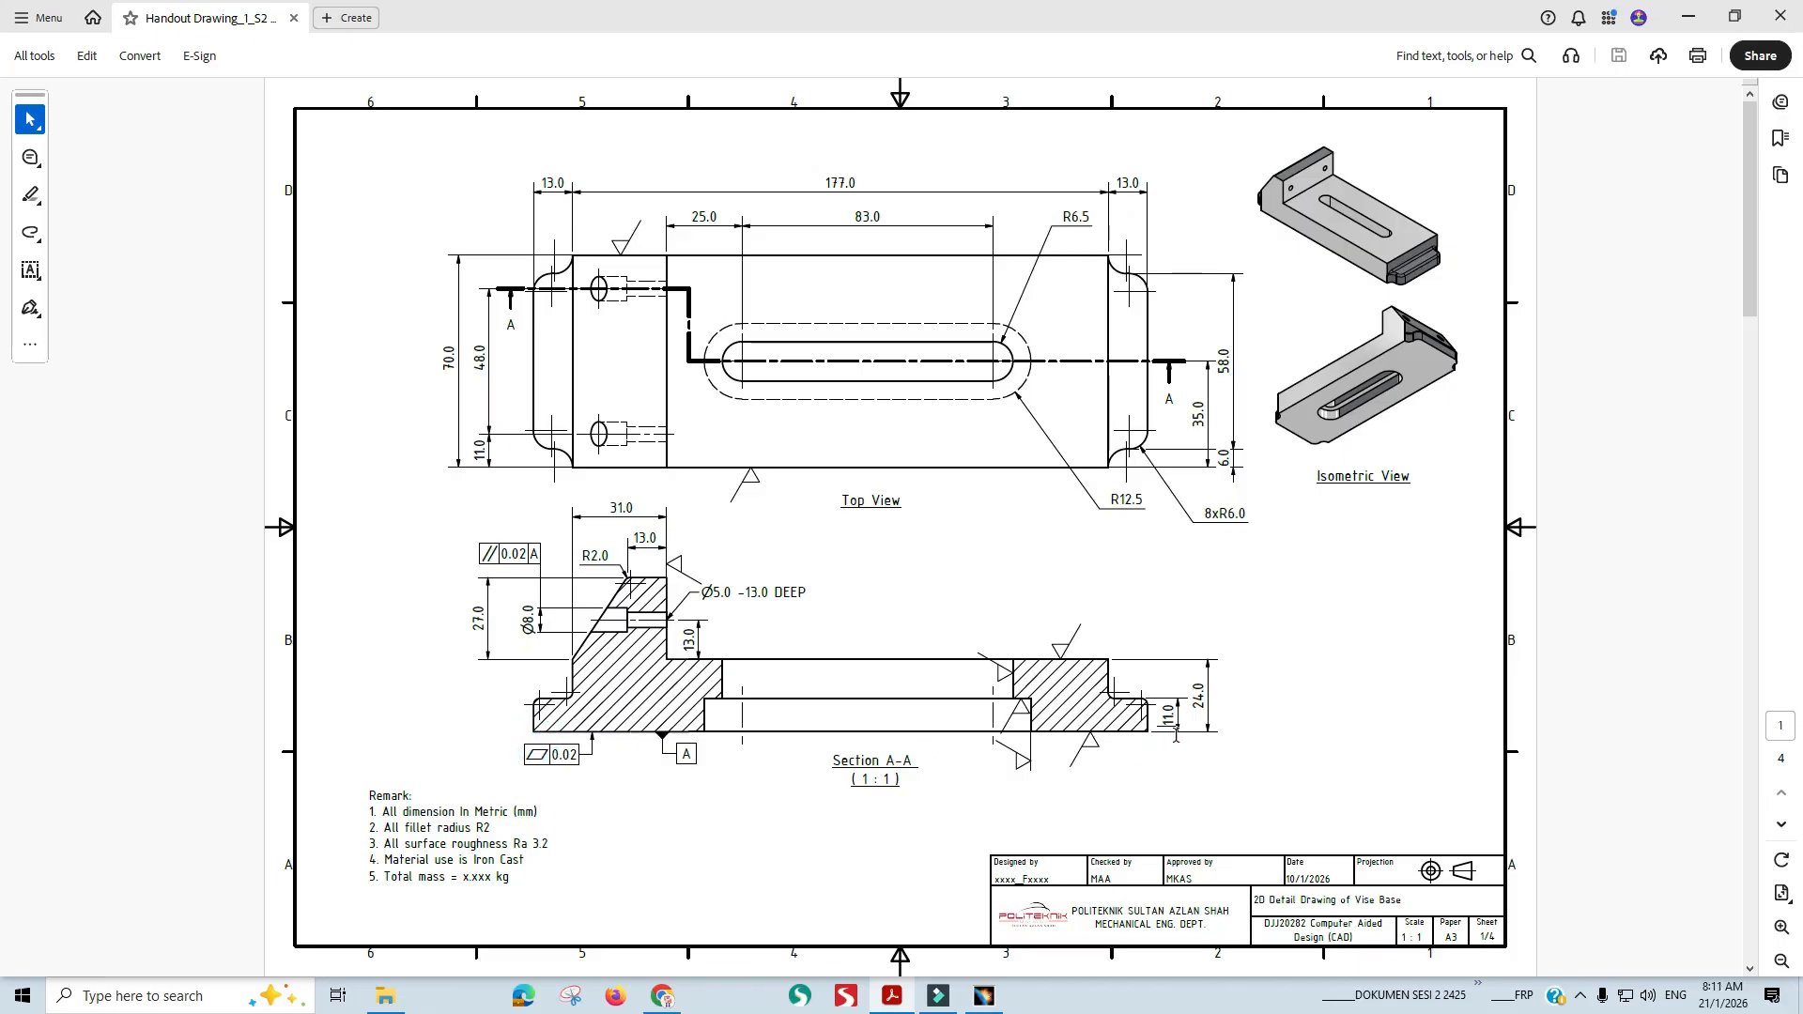
key("alt+Tab")
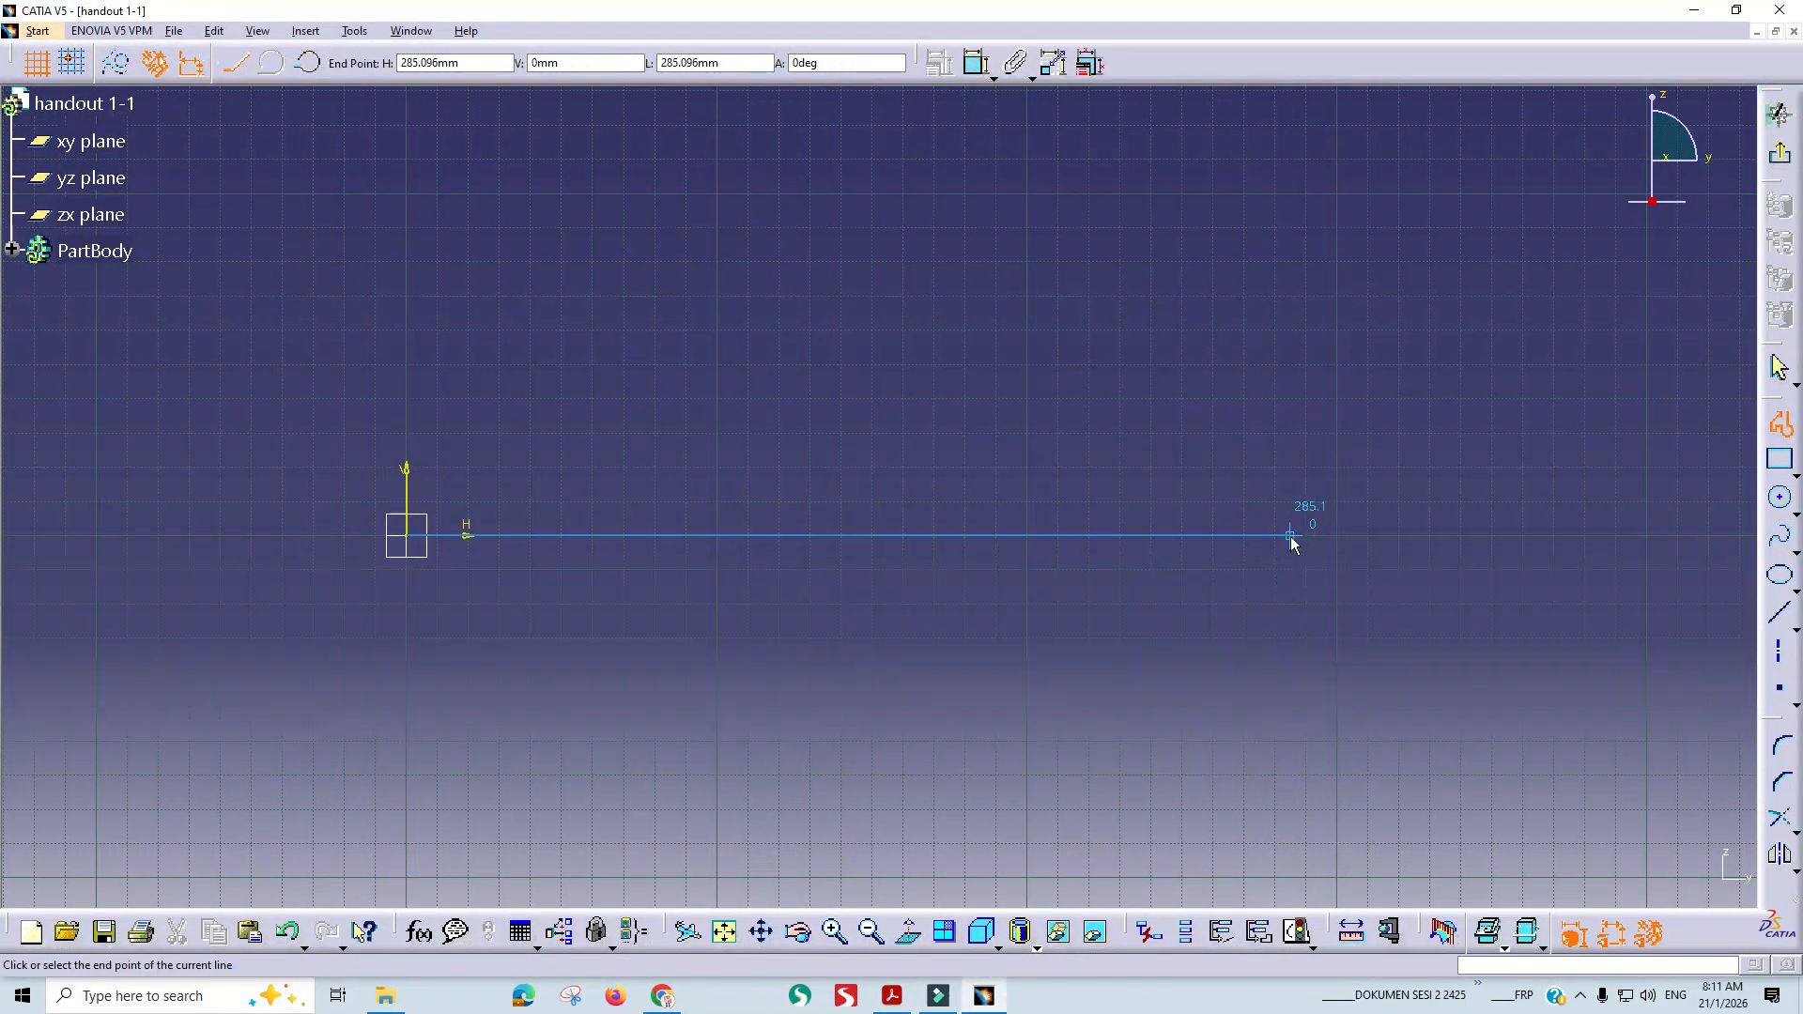
key("Tab")
key("Tab")
key("Tab")
type("13")
type("+177+13")
key("Return")
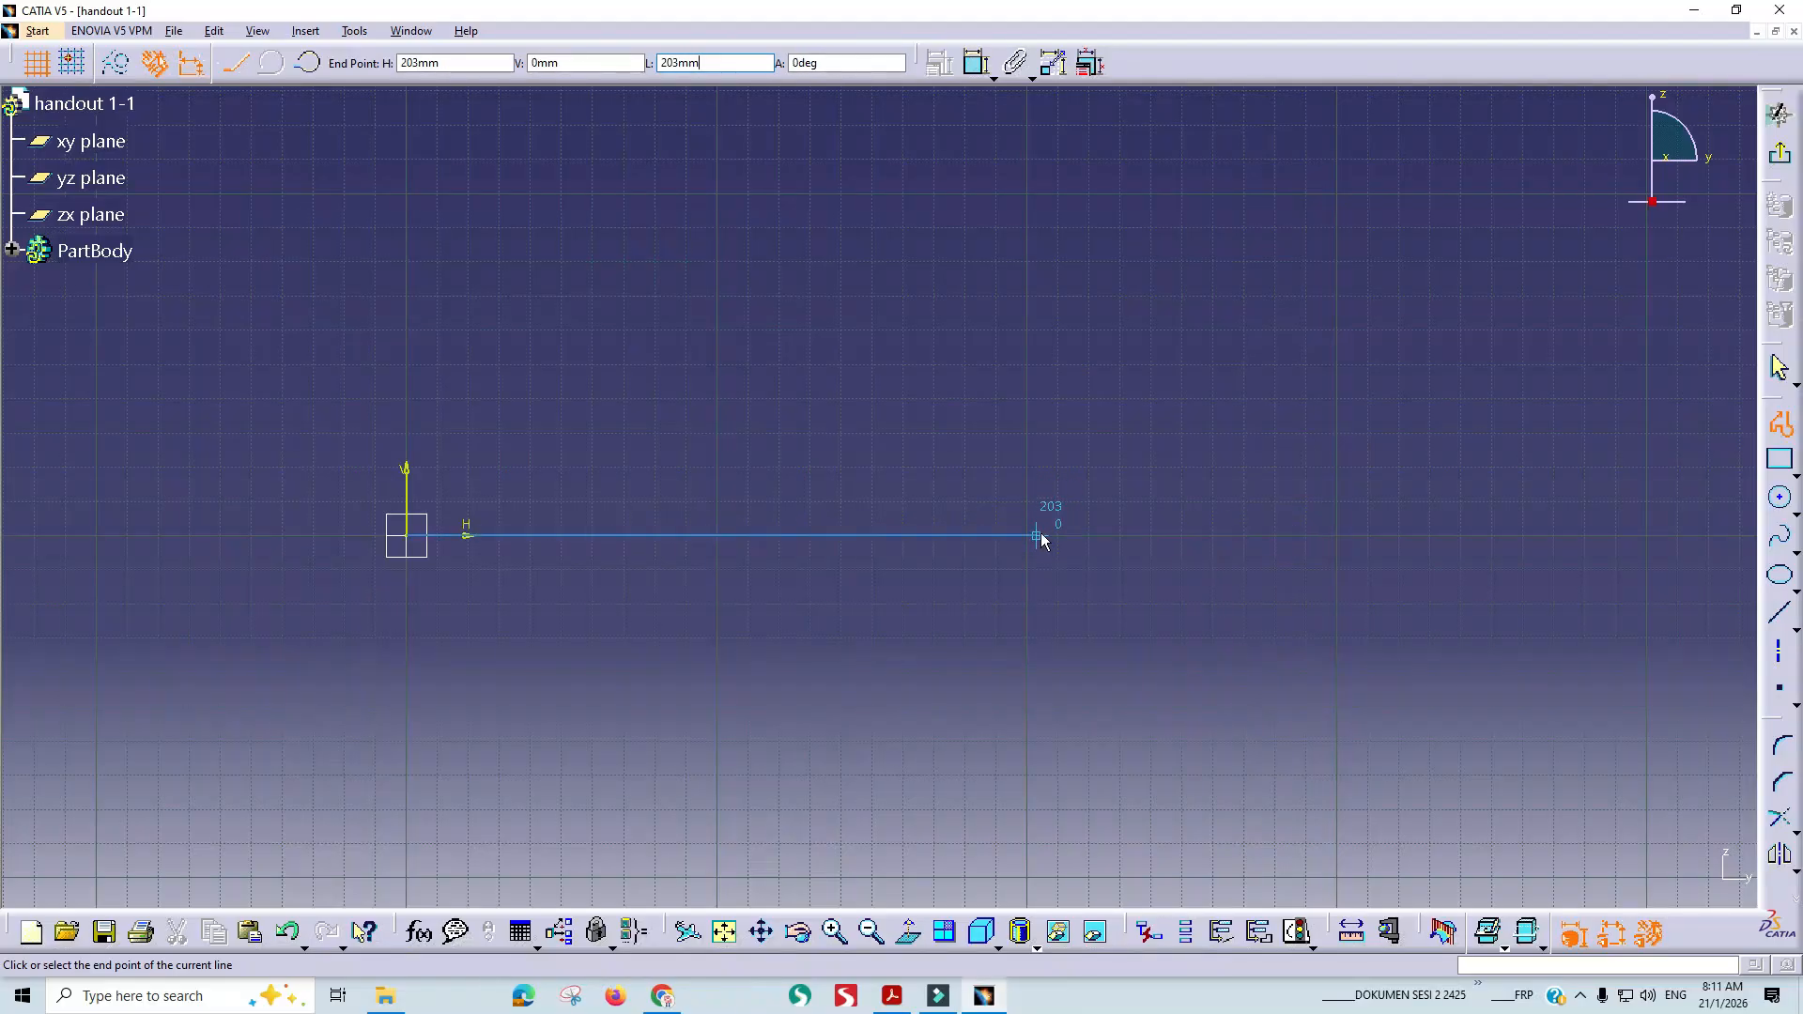
left_click(1036, 535)
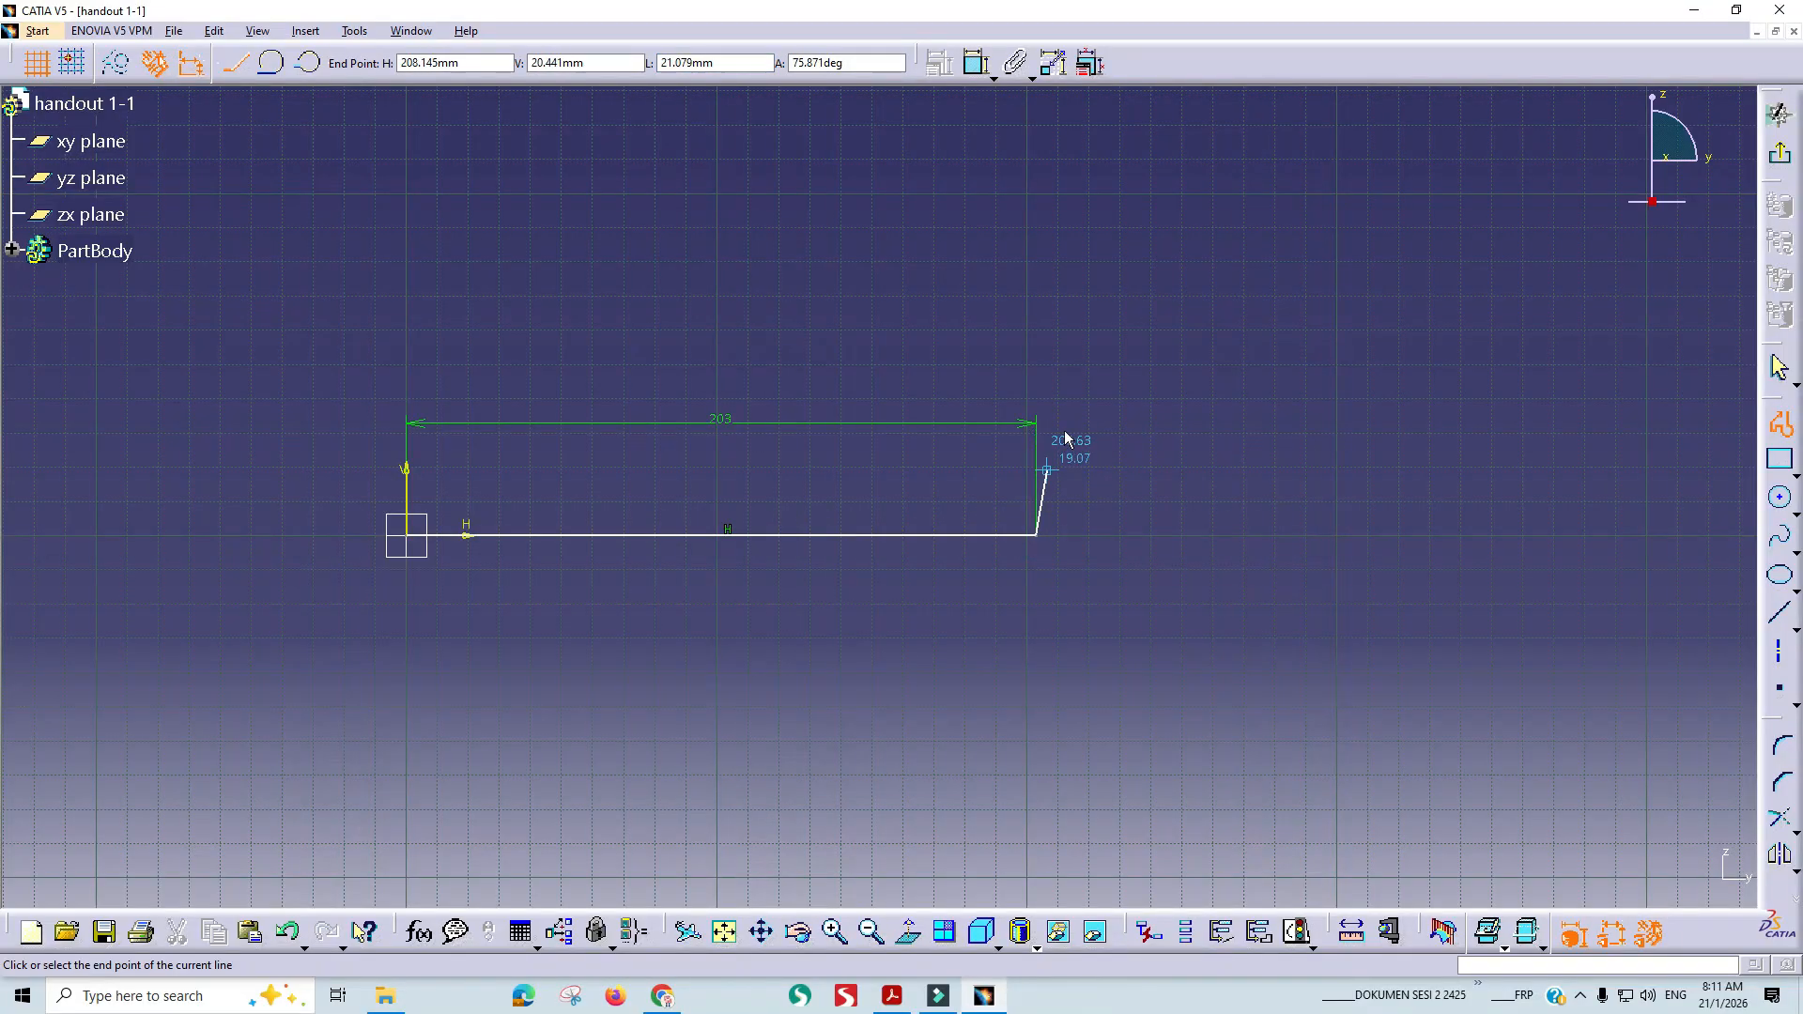
Check the end height in the PDF drawing and continue the profile with an 11 mm vertical line up from the base line's end.
key("alt+Tab")
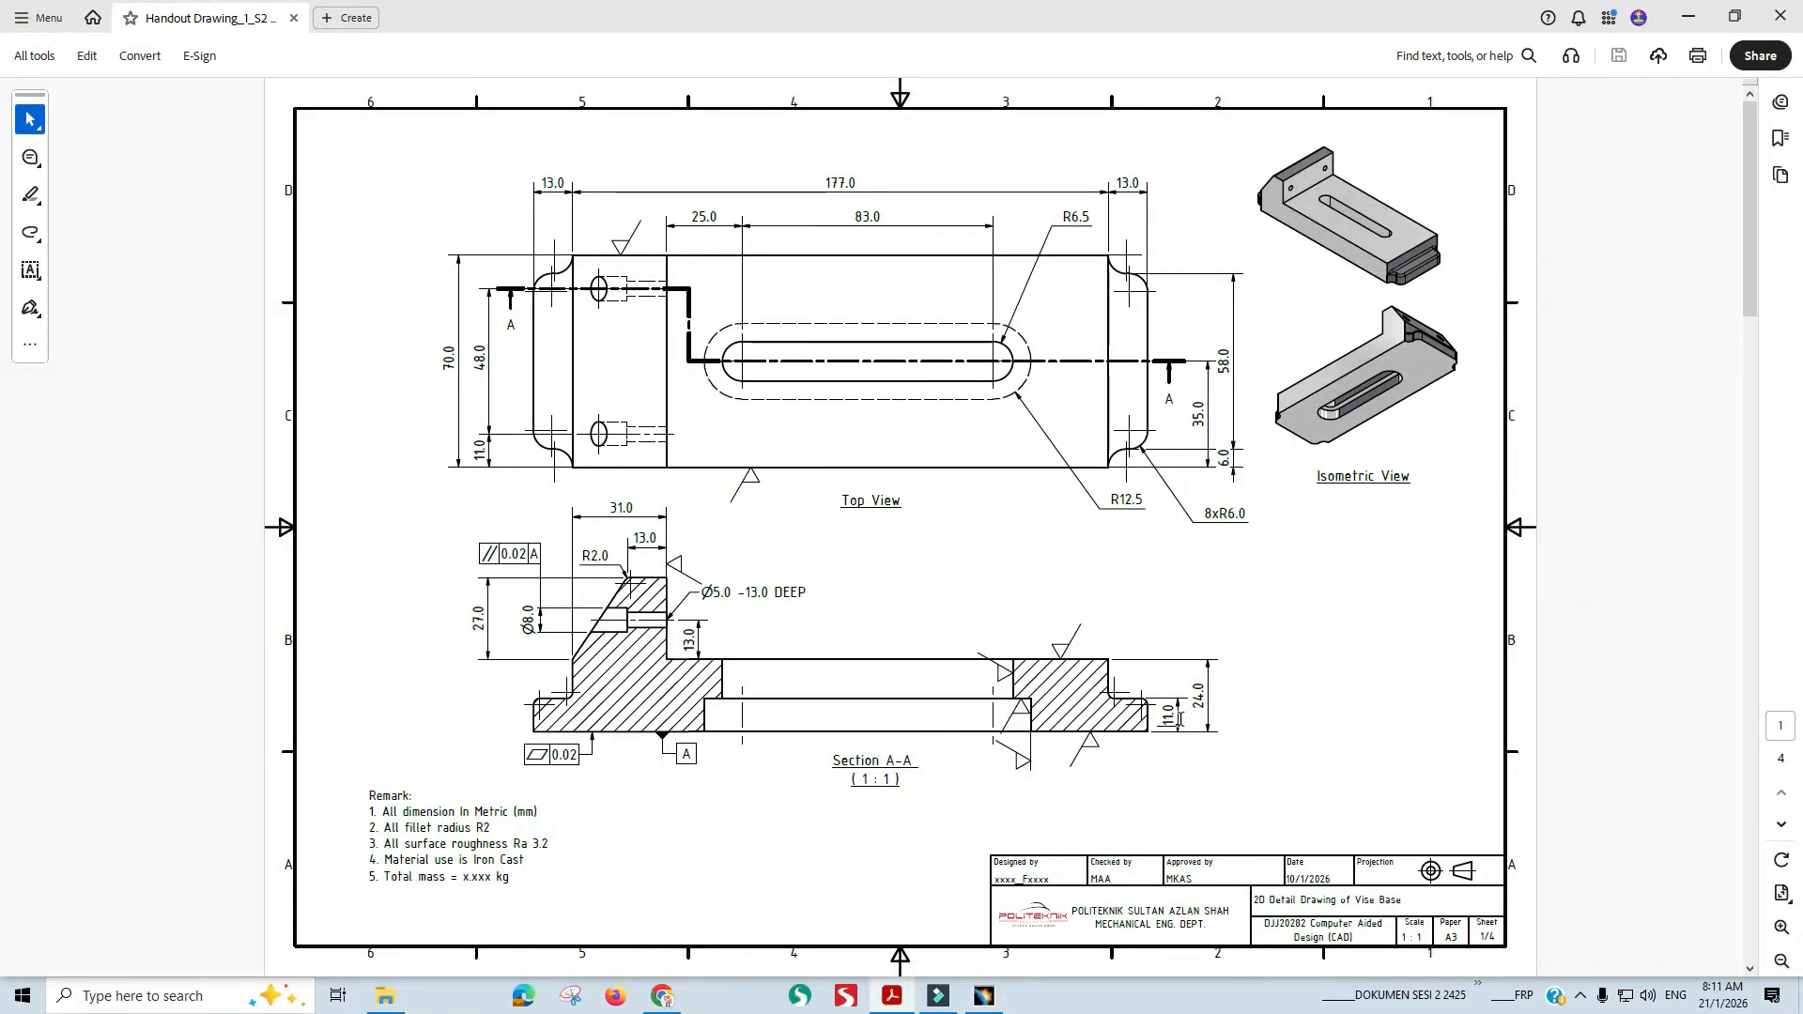
key("alt+Tab")
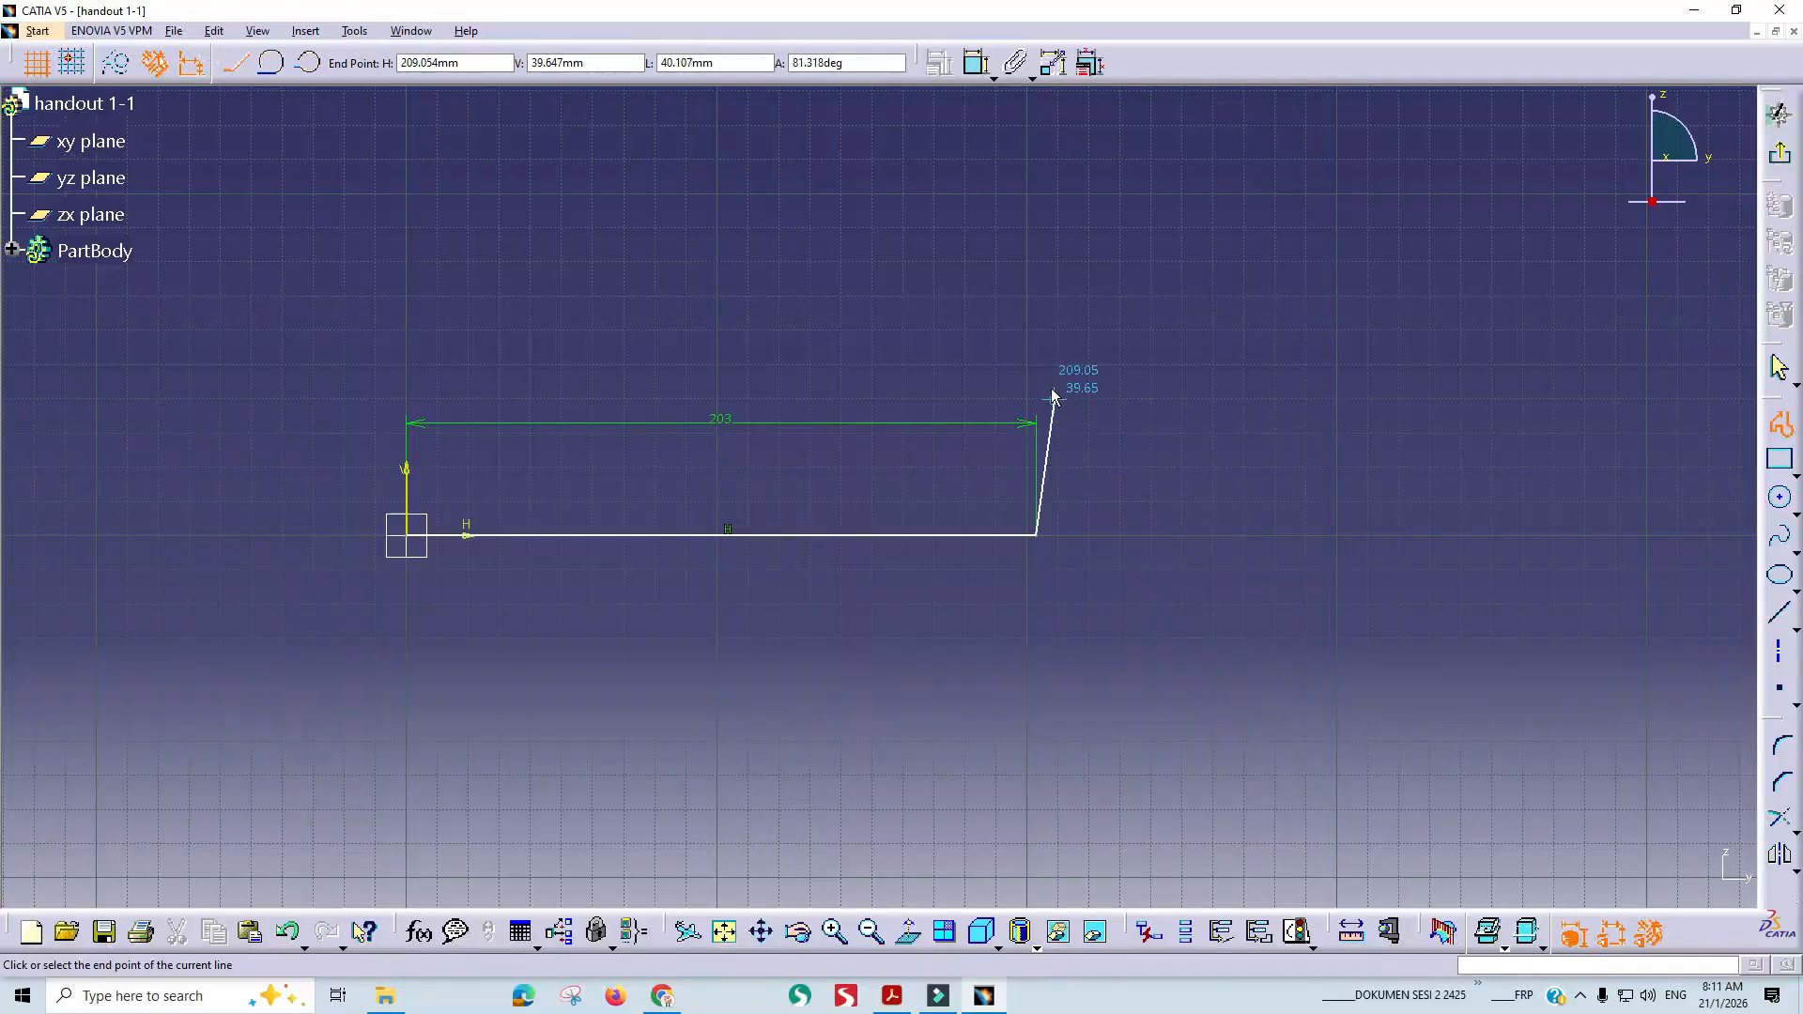
type("1")
type("0")
key("Tab")
key("Tab")
type("1")
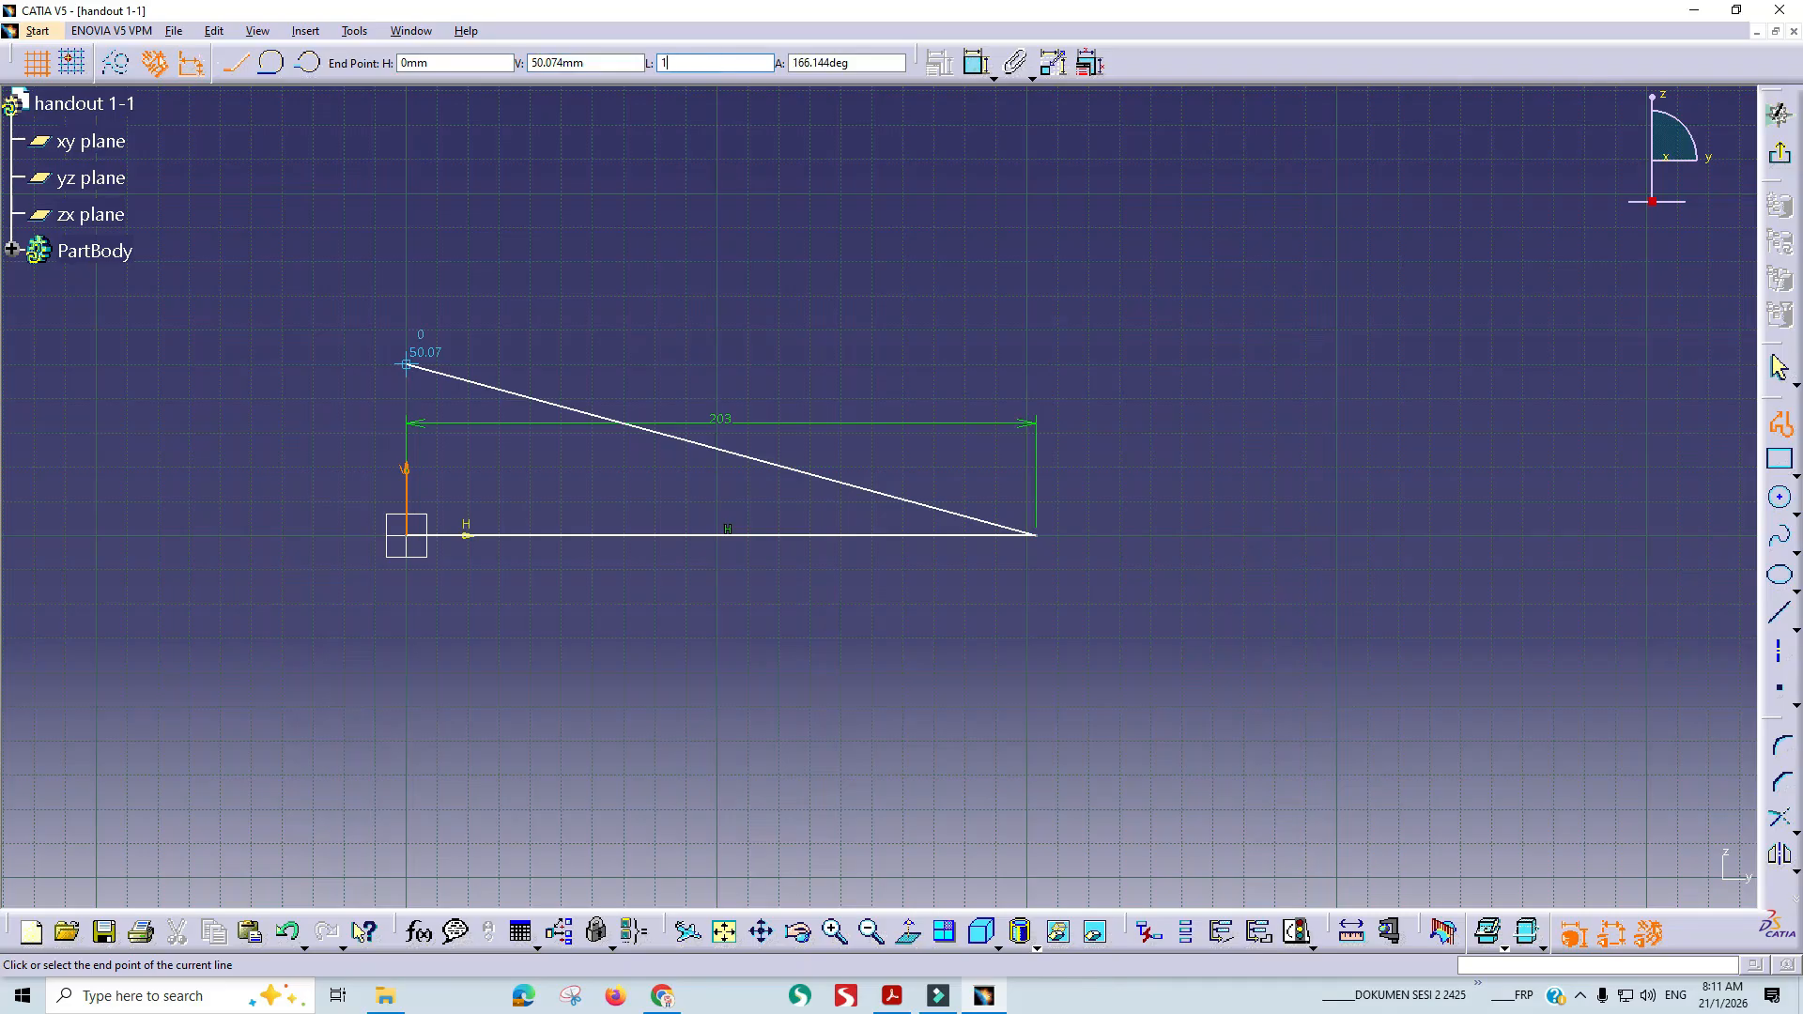
type("1")
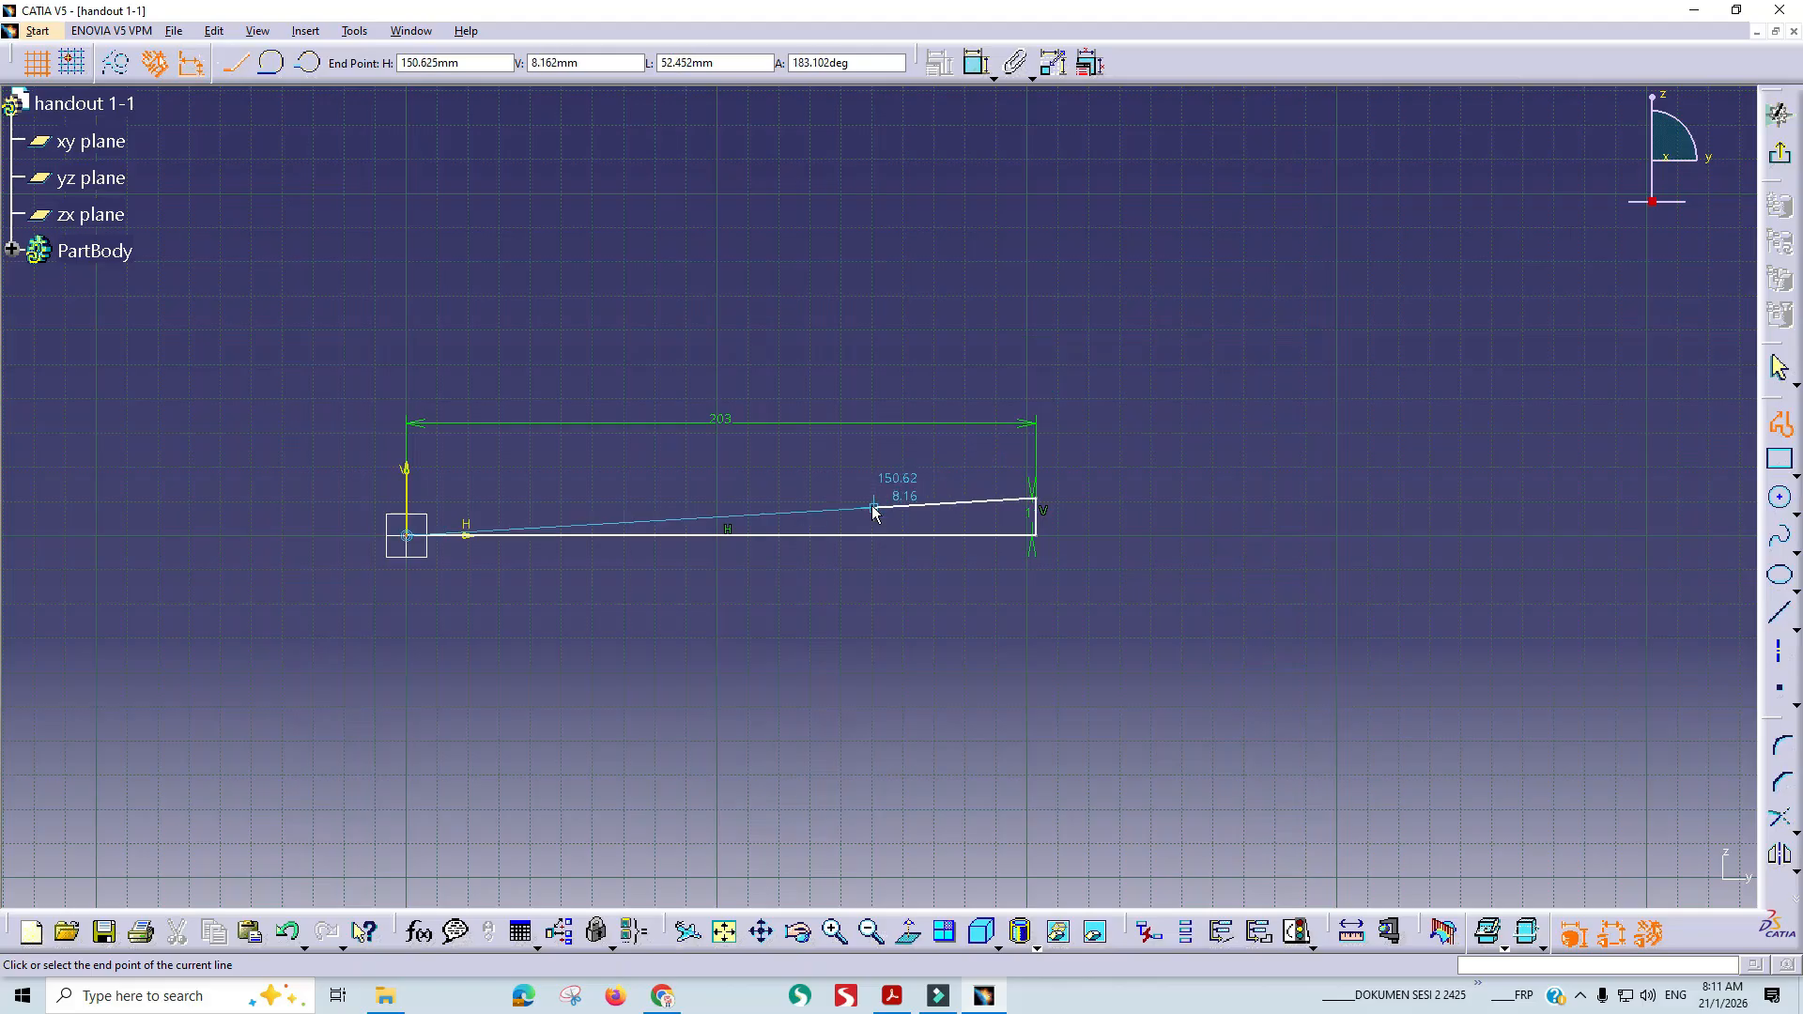
Check the PDF drawing and add a 13 mm horizontal ledge line running back toward the origin from the 11 mm line's top.
key("alt+Tab")
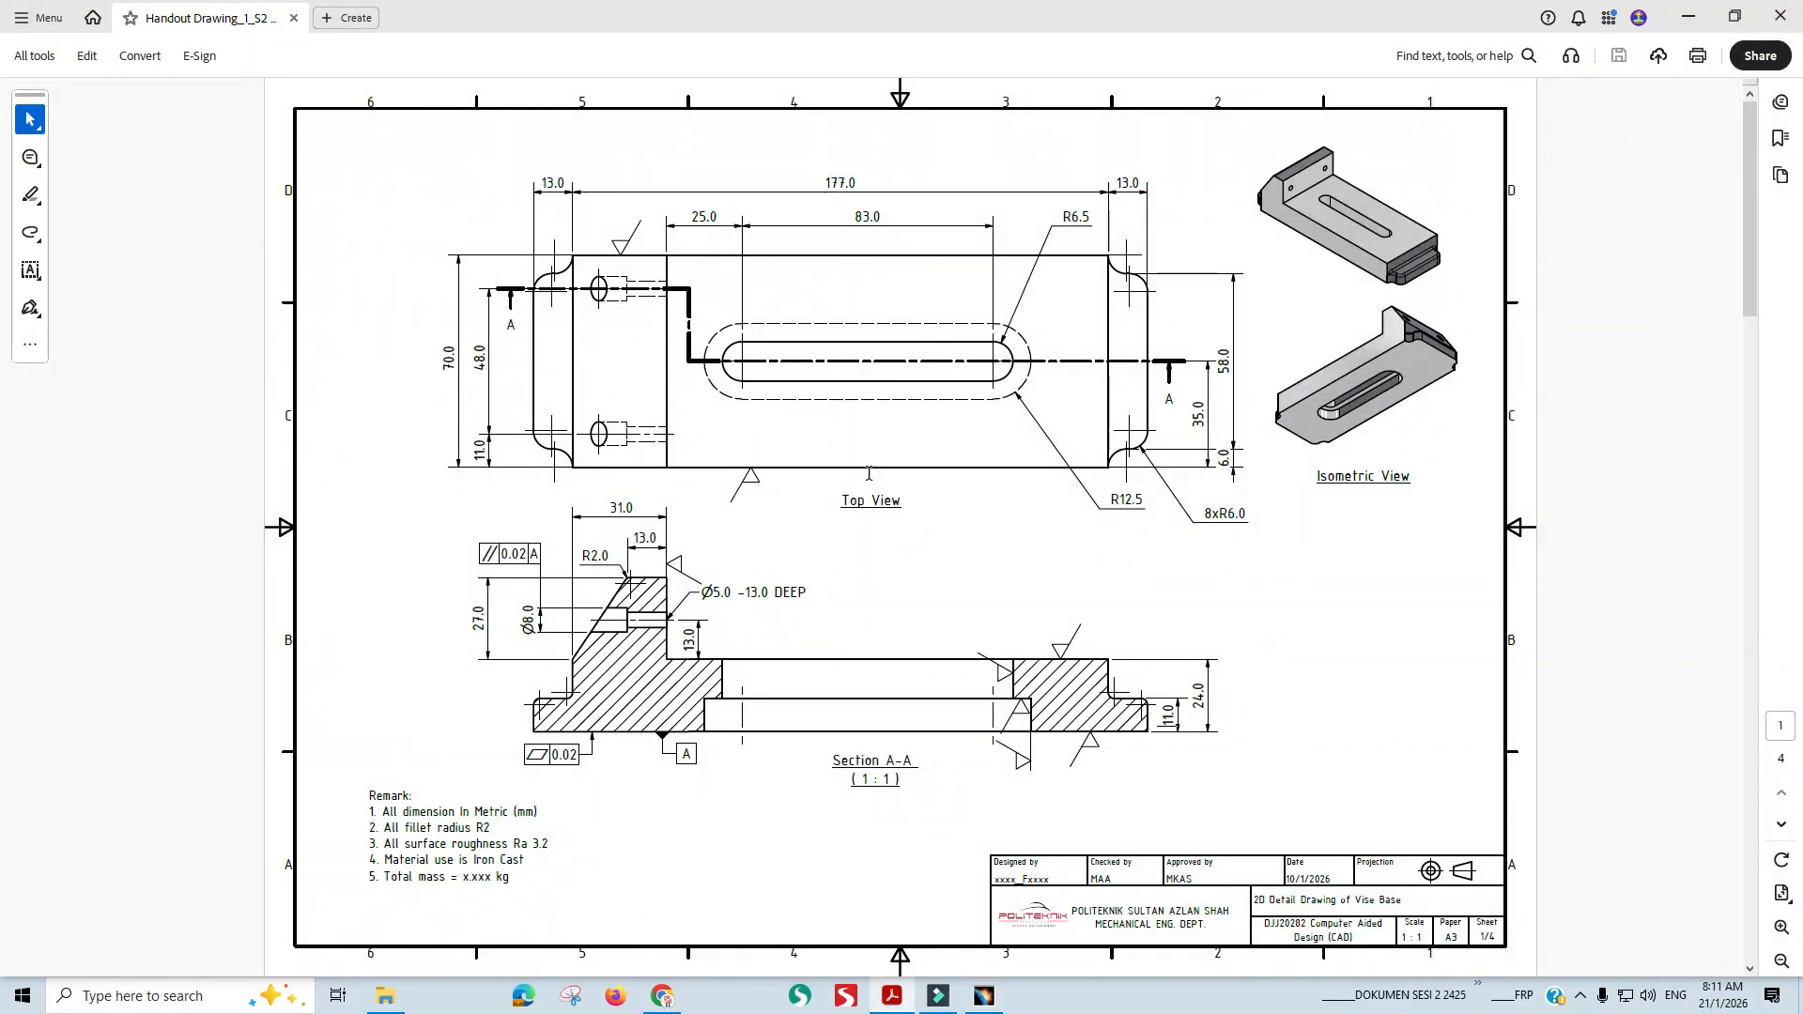
key("alt+Tab")
left_click(1035, 498)
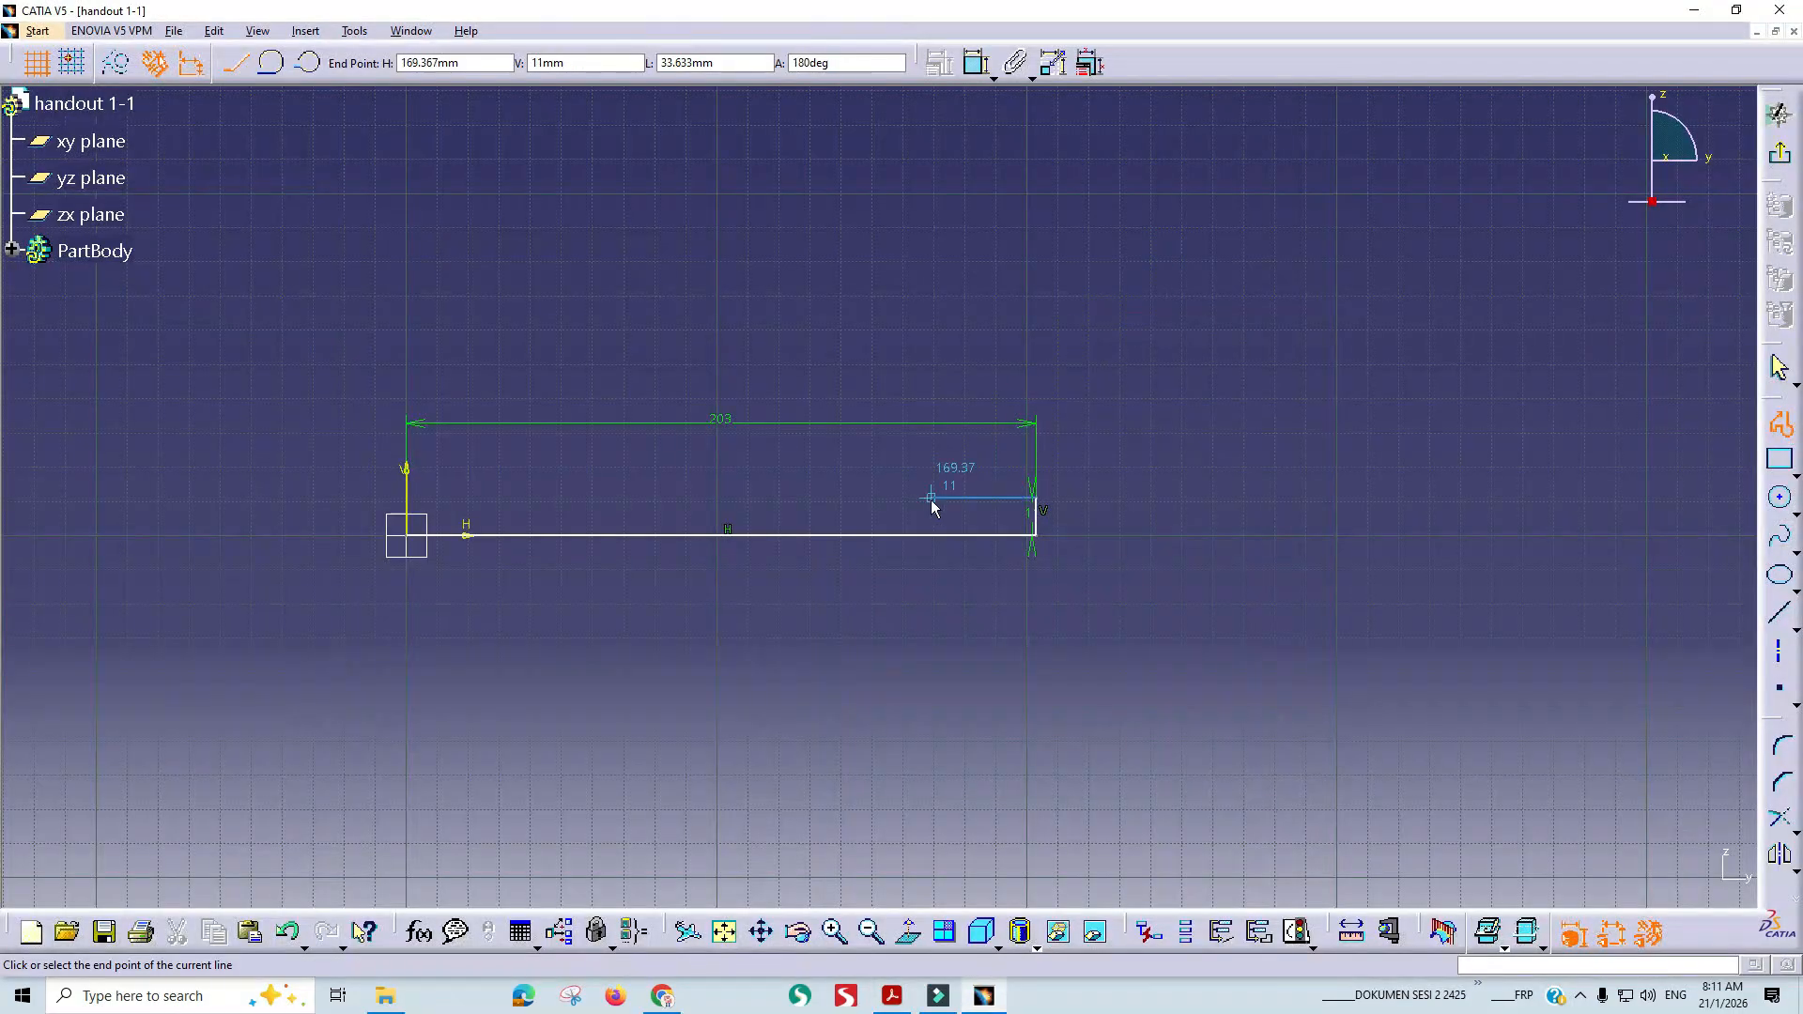
key("Tab")
key("Tab")
key("Tab")
type("13")
key("Return")
Check the step height in the PDF drawing and set the next vertical profile line to 24-11 mm (13 mm) upward from the ledge.
key("alt+Tab")
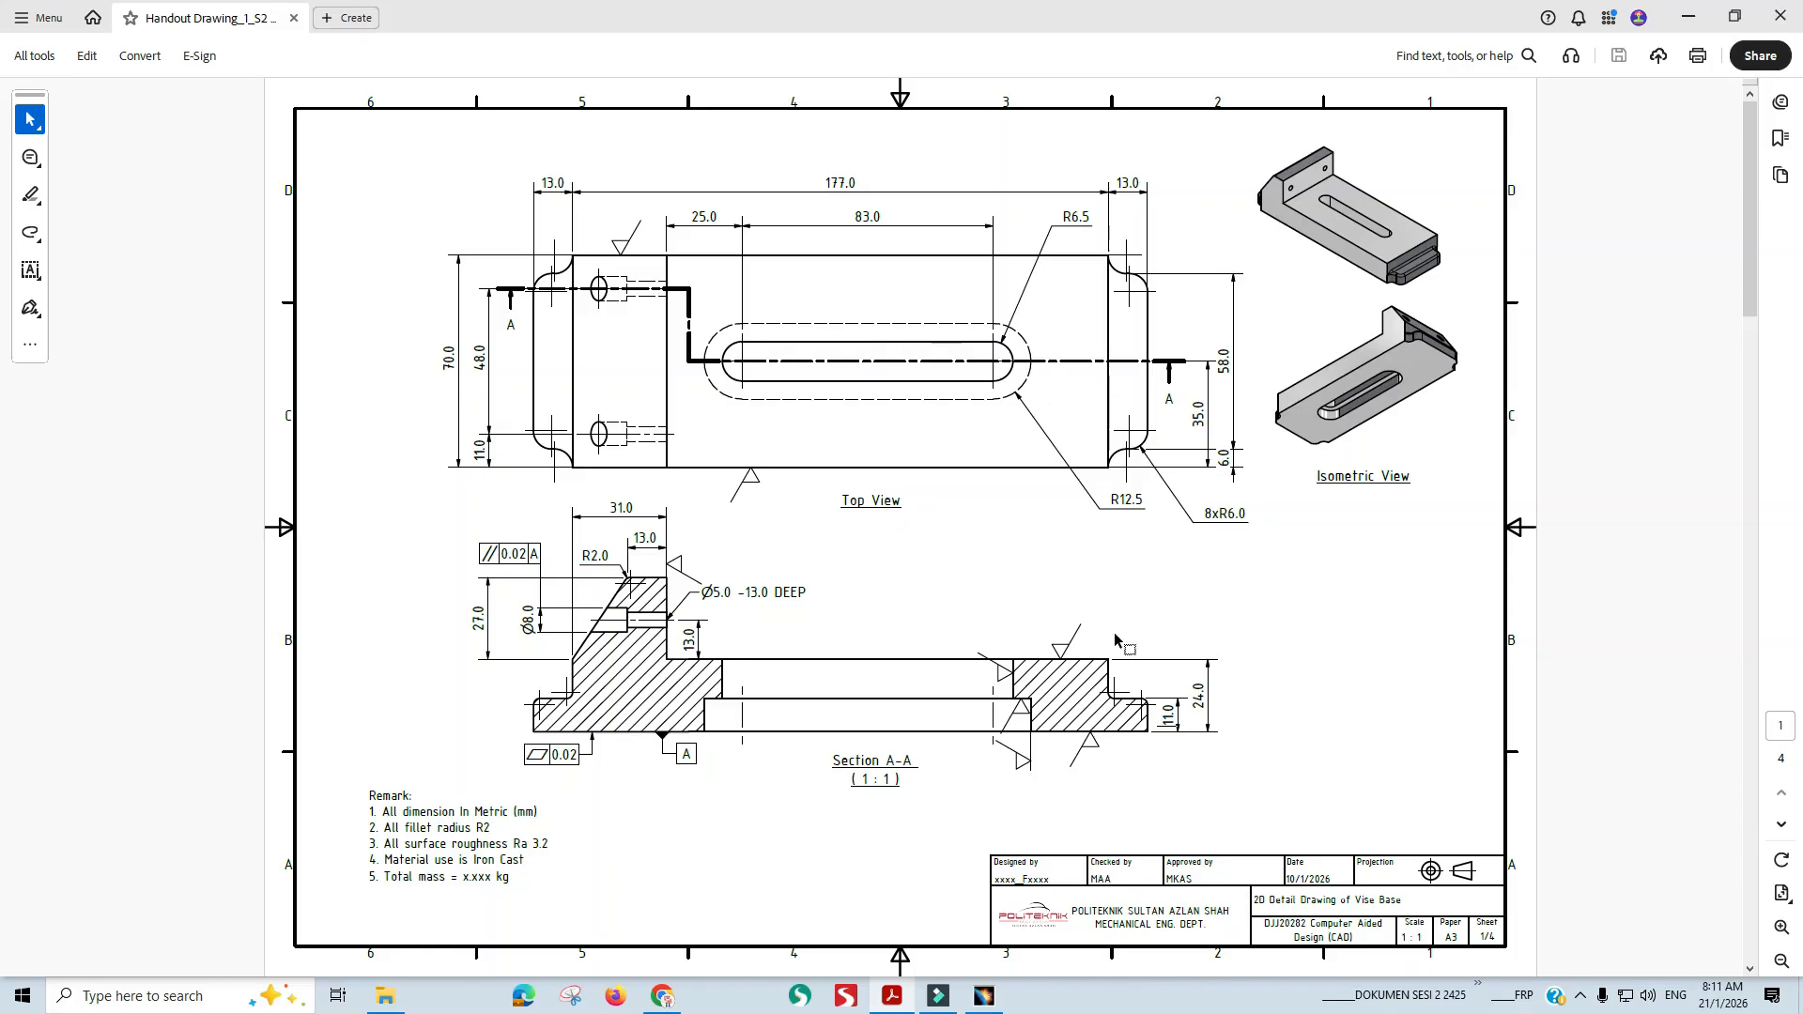
key("alt+Tab")
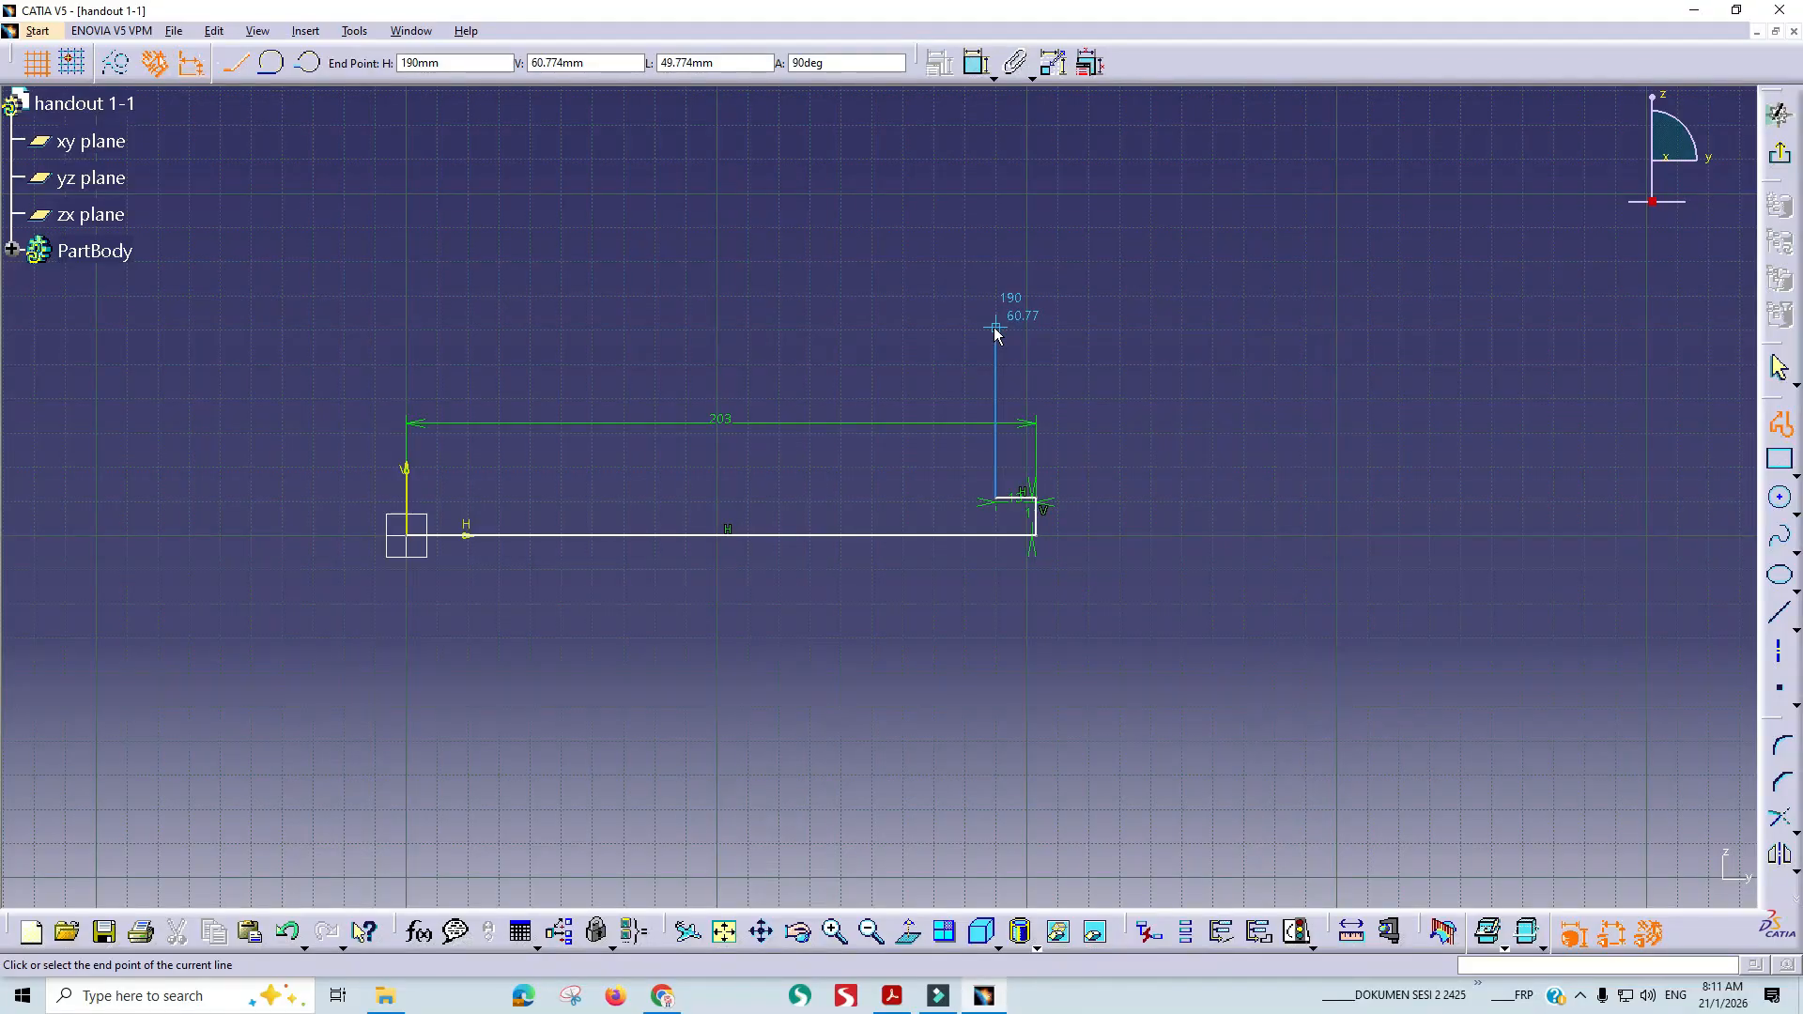
key("Tab")
key("Tab")
key("Tab")
type("2")
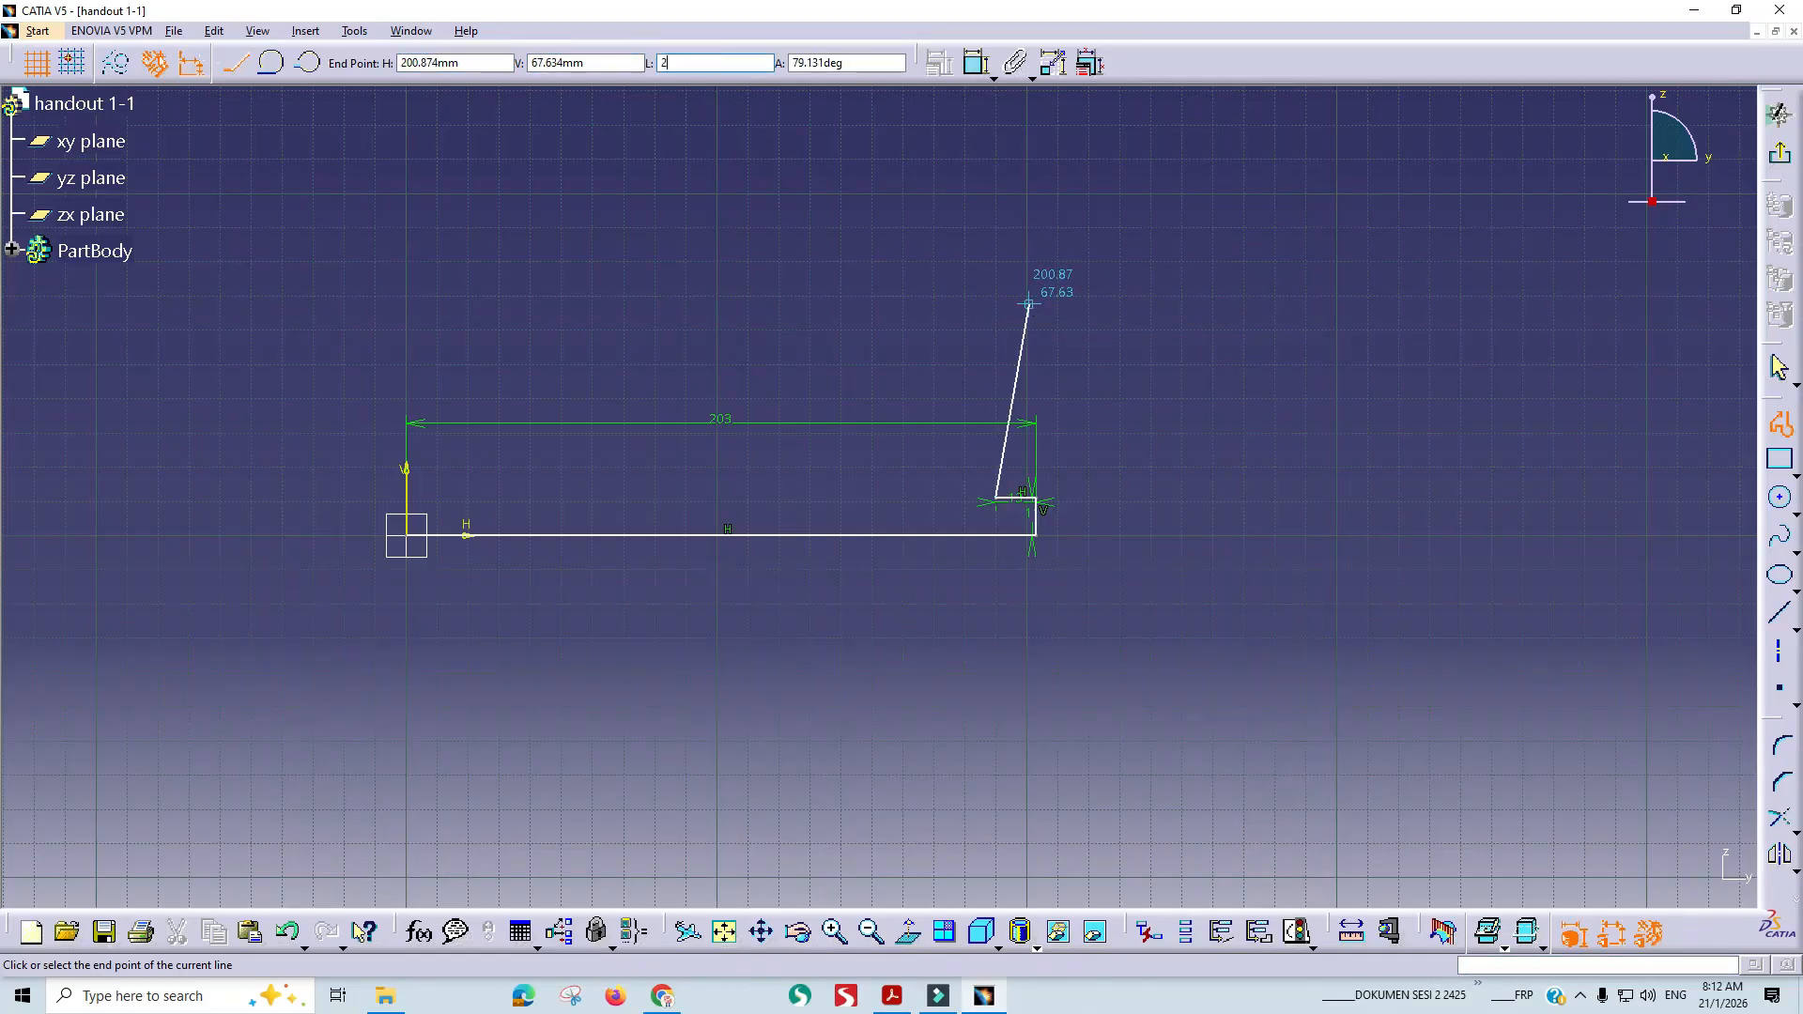
type("4-11")
key("Return")
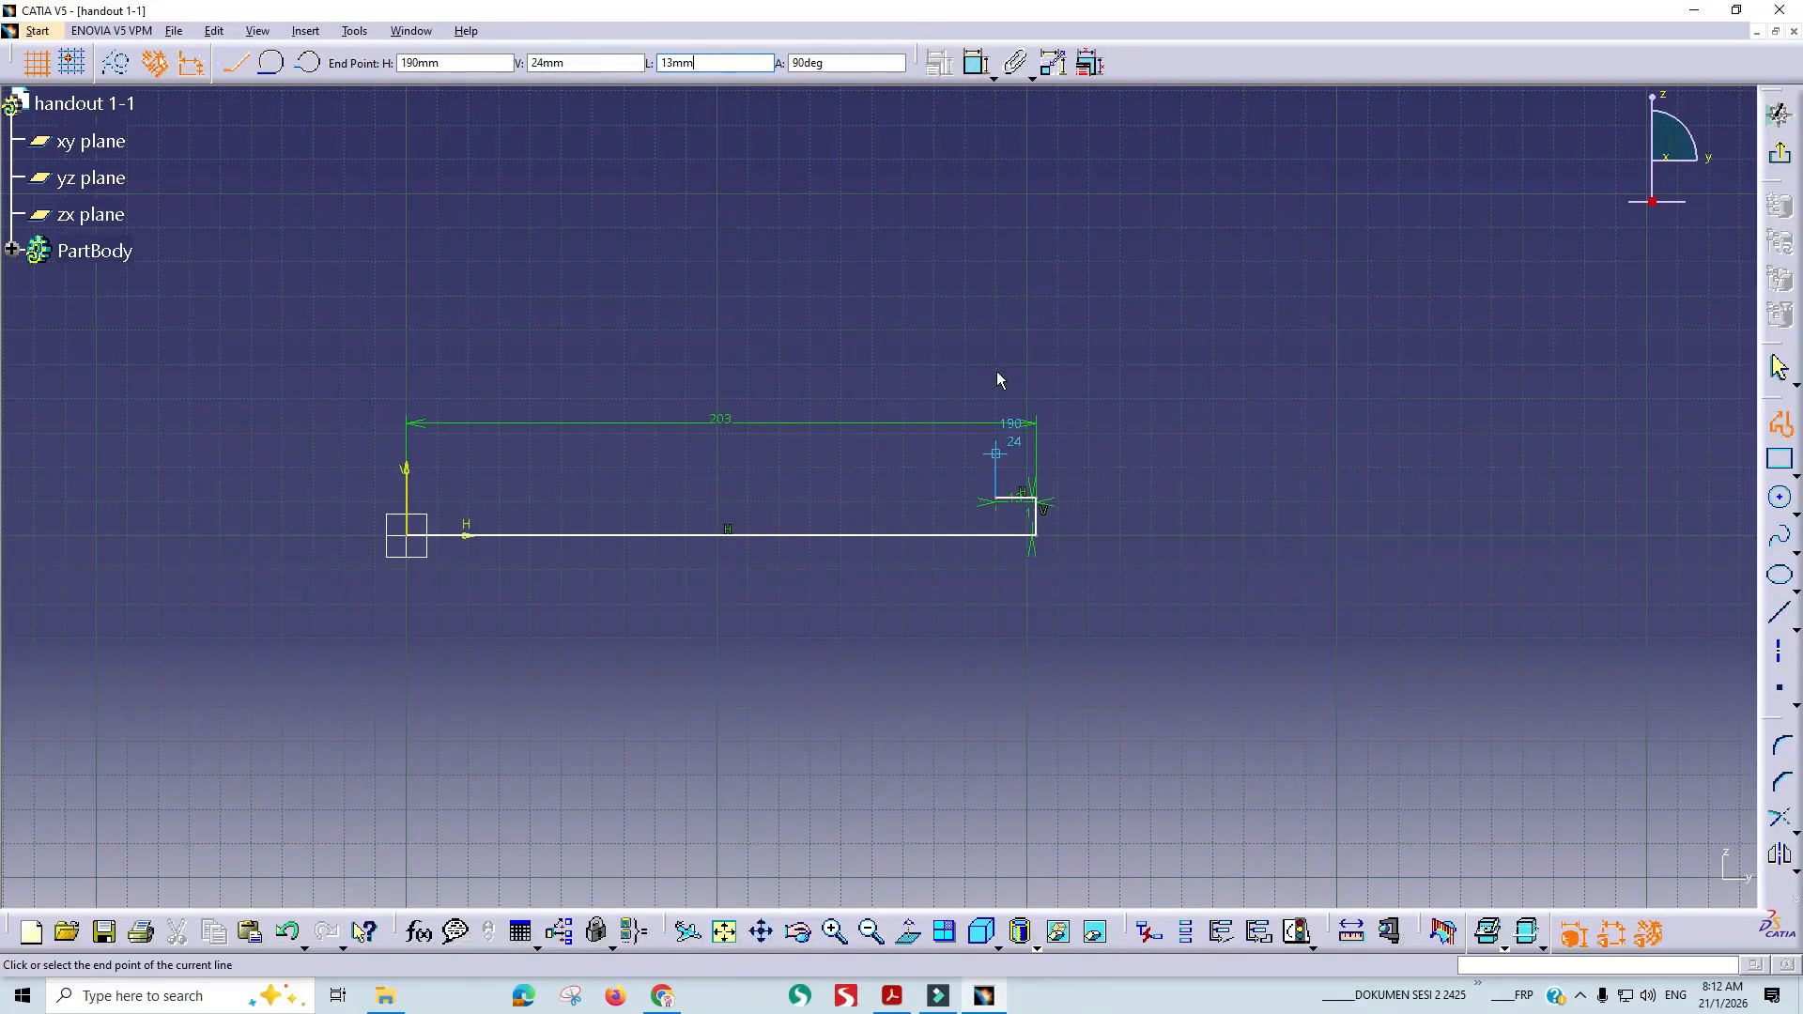
Check the upright's width and the body length in the PDF drawing to work out the next horizontal profile line.
key("alt+Tab")
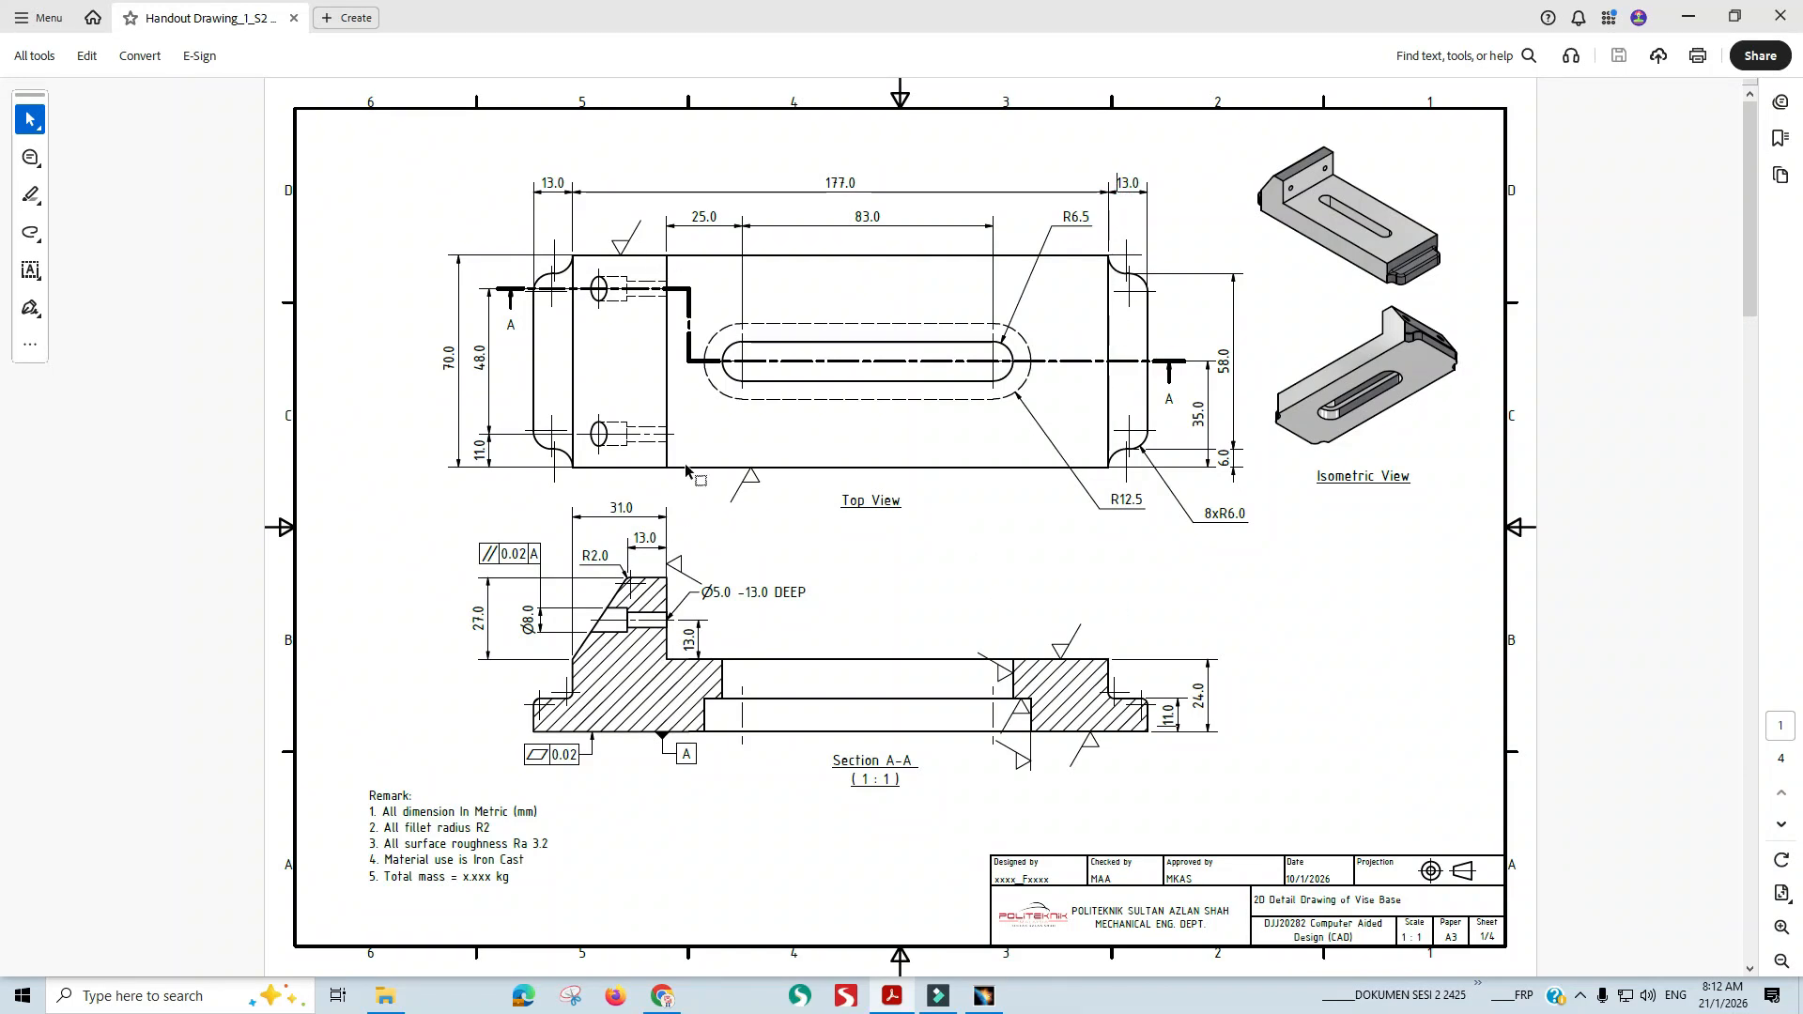
left_click(675, 607)
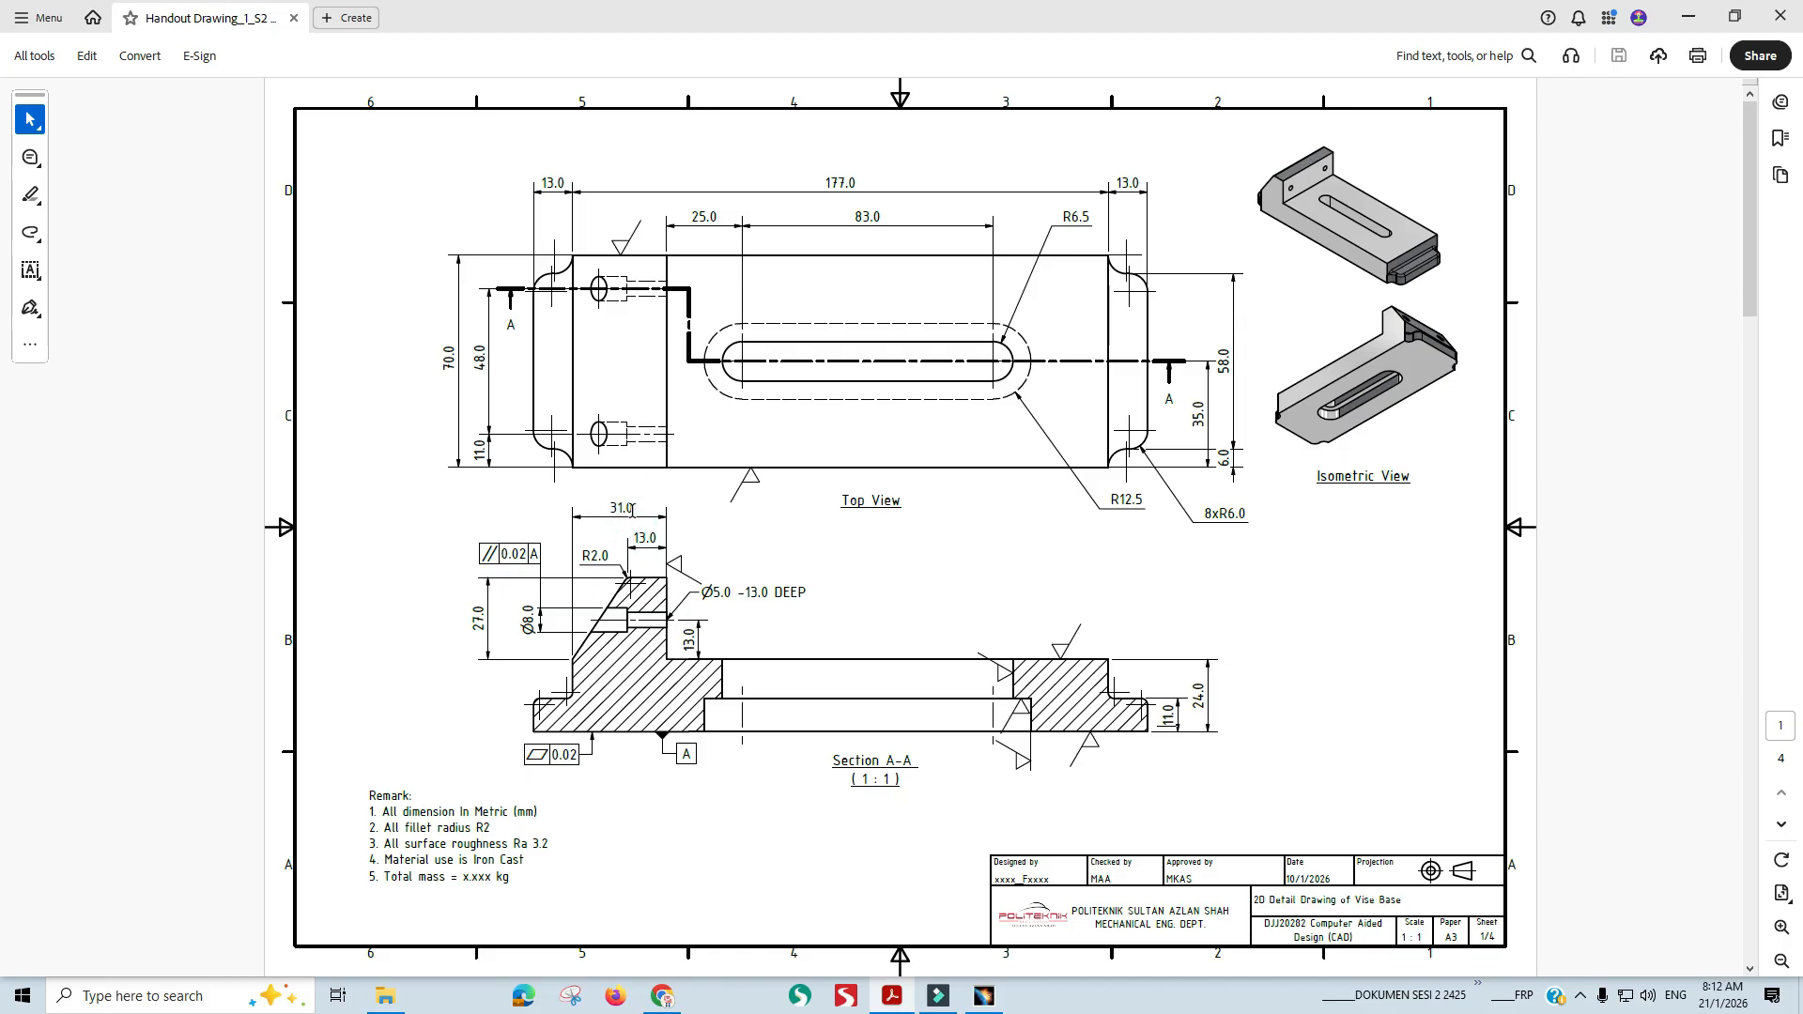
key("alt+Tab")
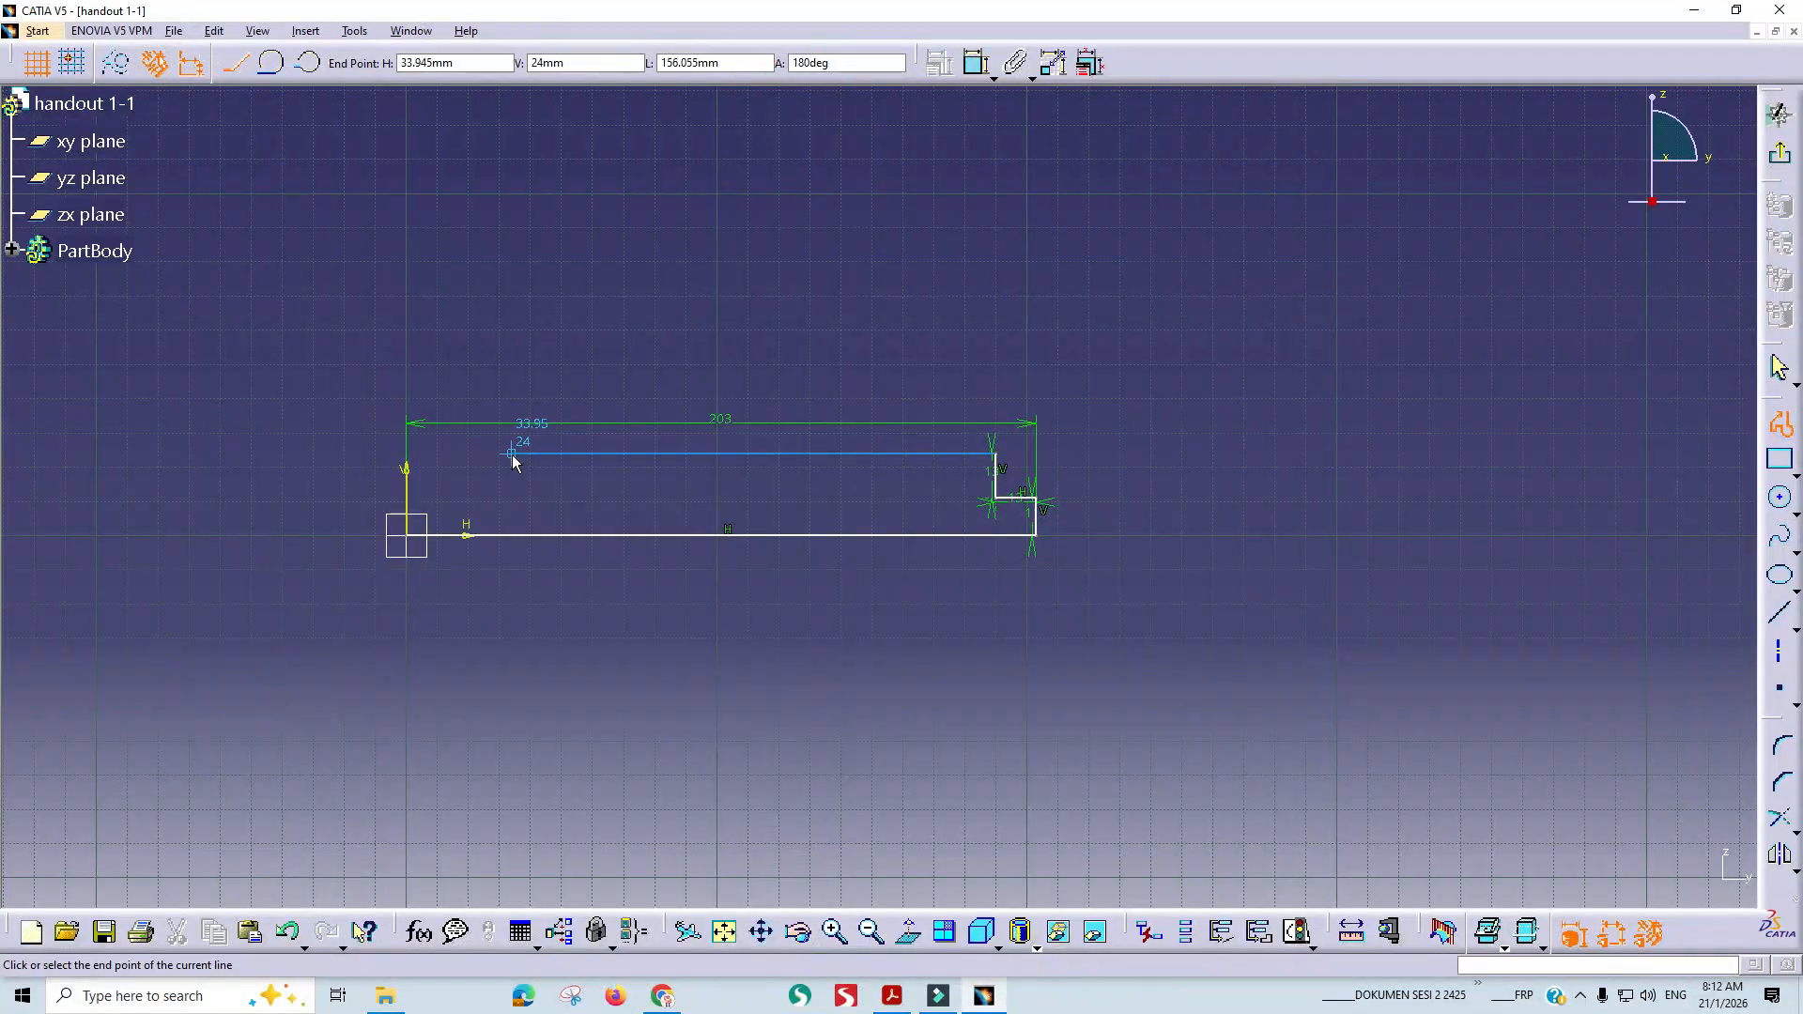
key("Tab")
key("Tab")
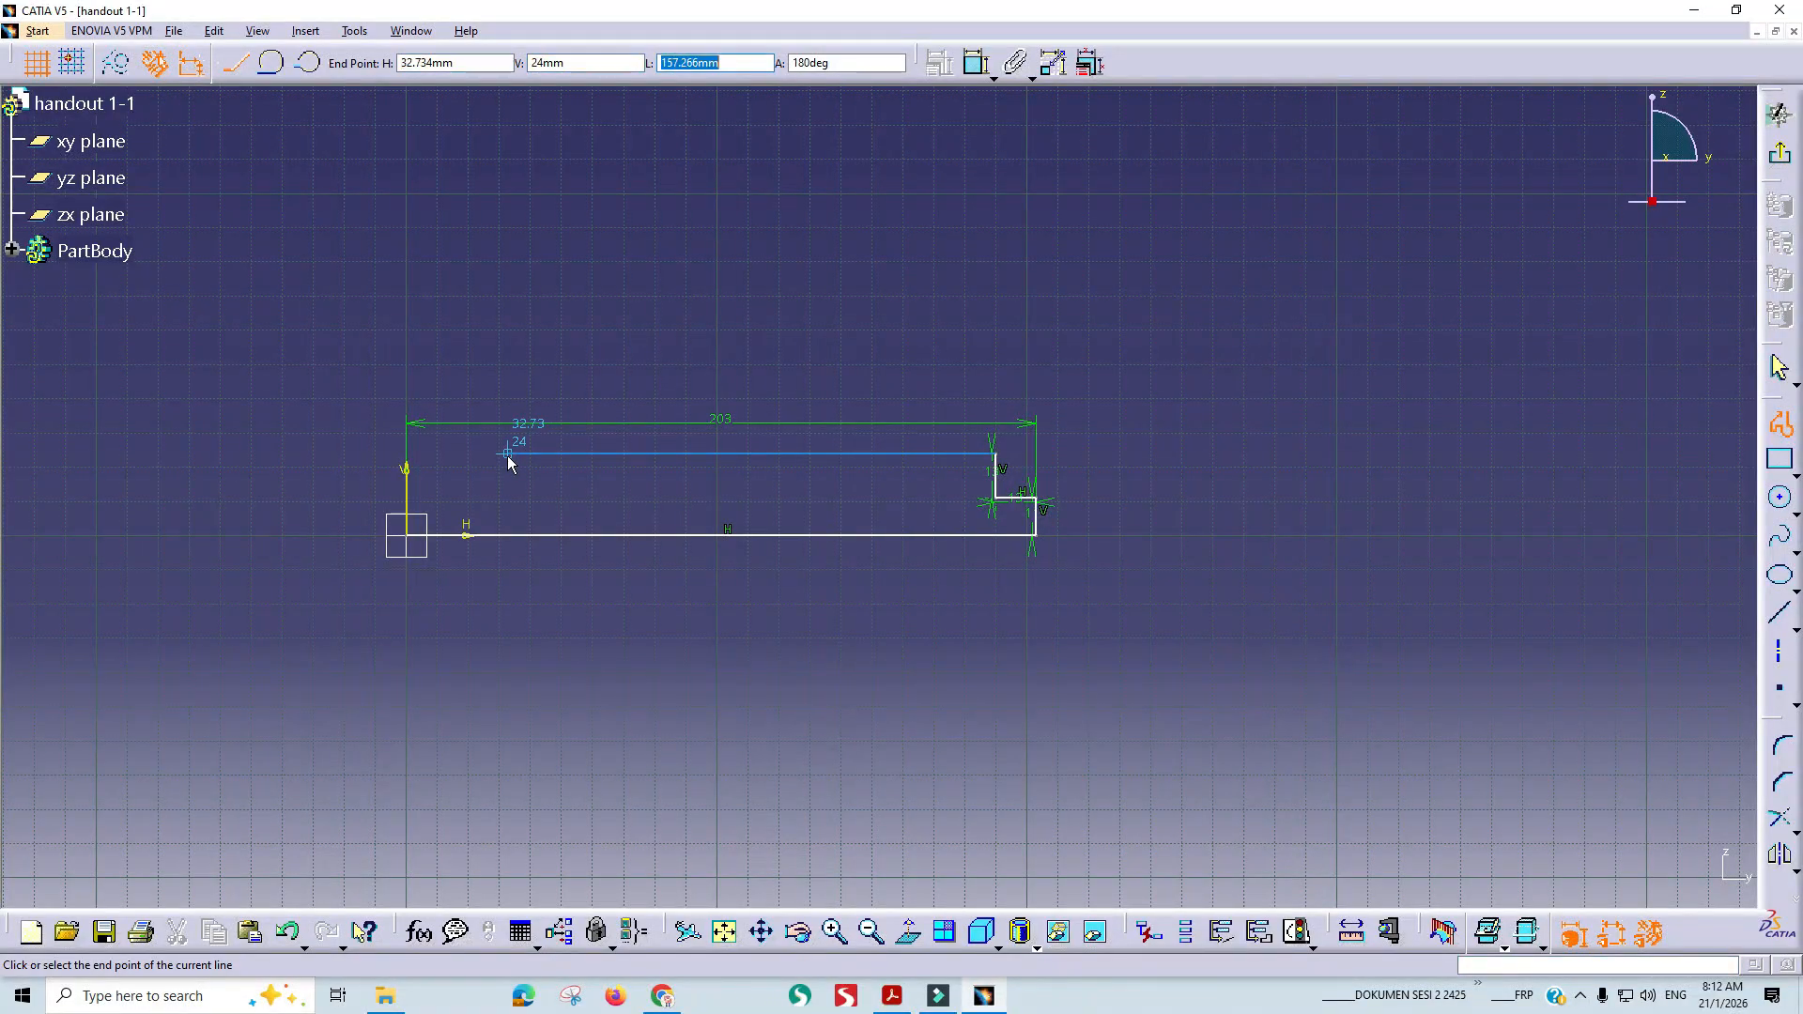
key("Tab")
key("alt+Tab")
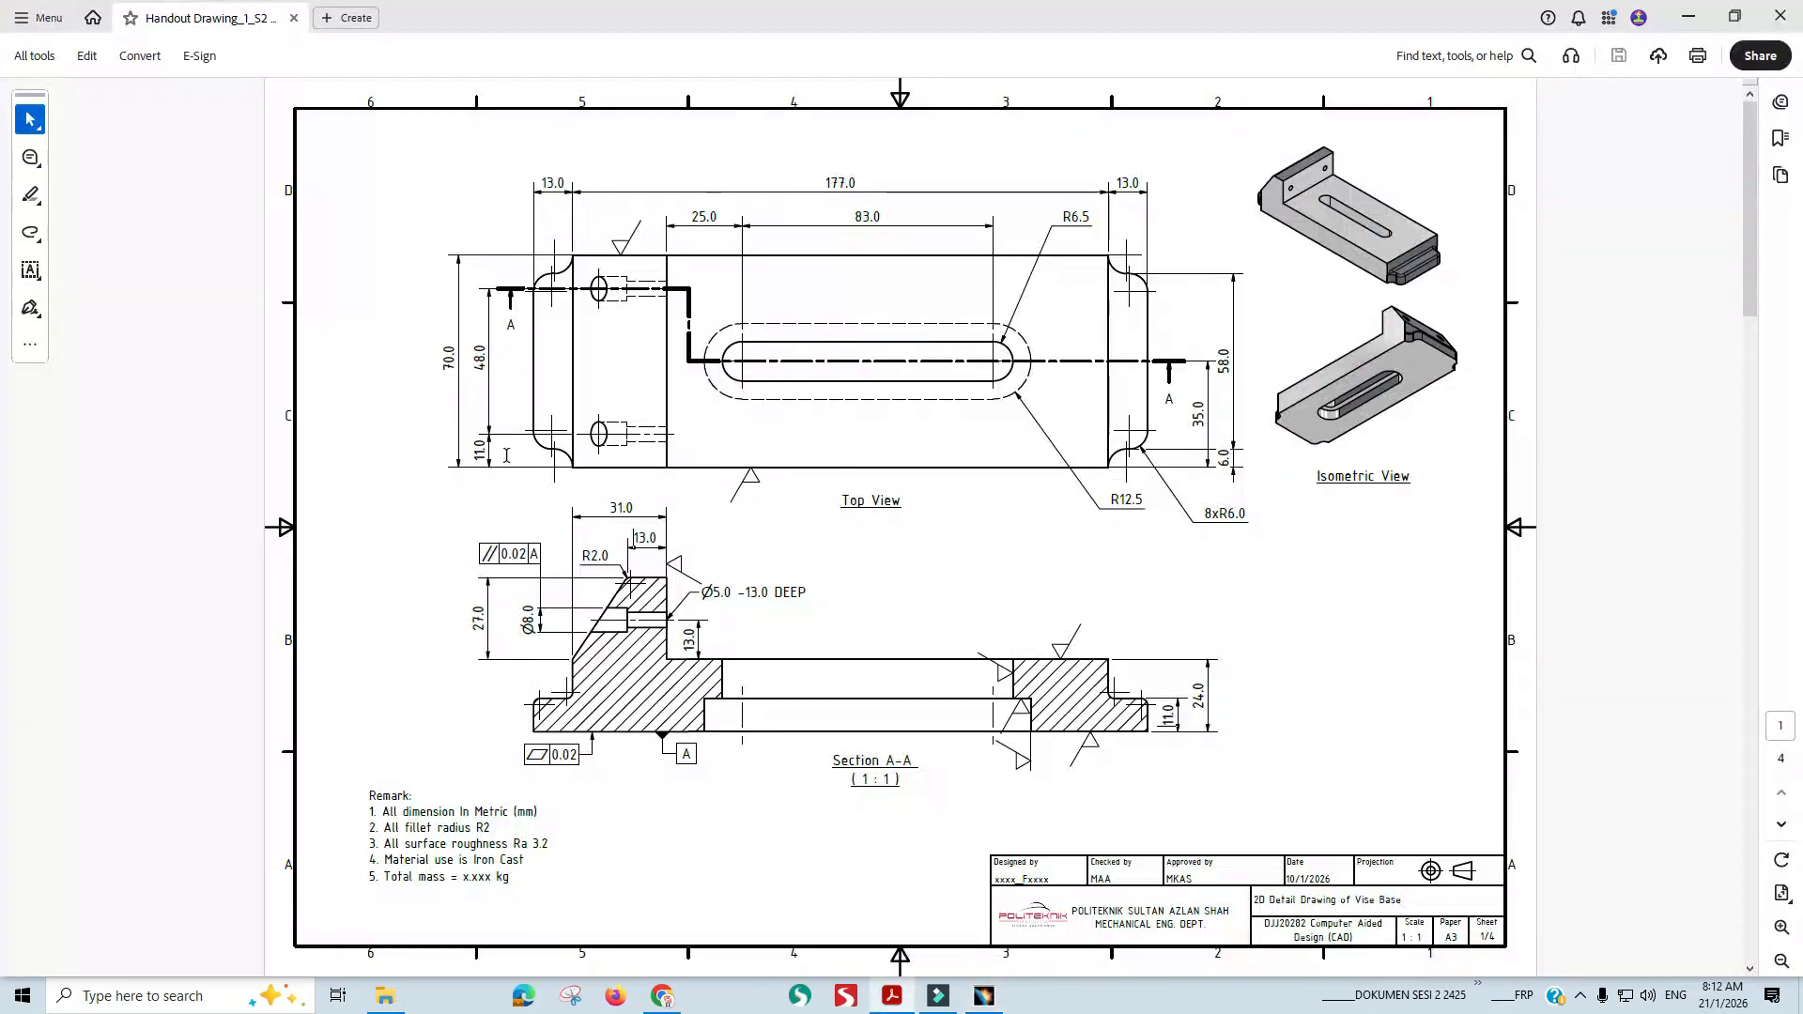
key("alt+Tab")
Continue the profile with a horizontal line of 177-31 mm (146 mm) running back toward the origin from the step's top.
key("Tab")
key("Tab")
key("Tab")
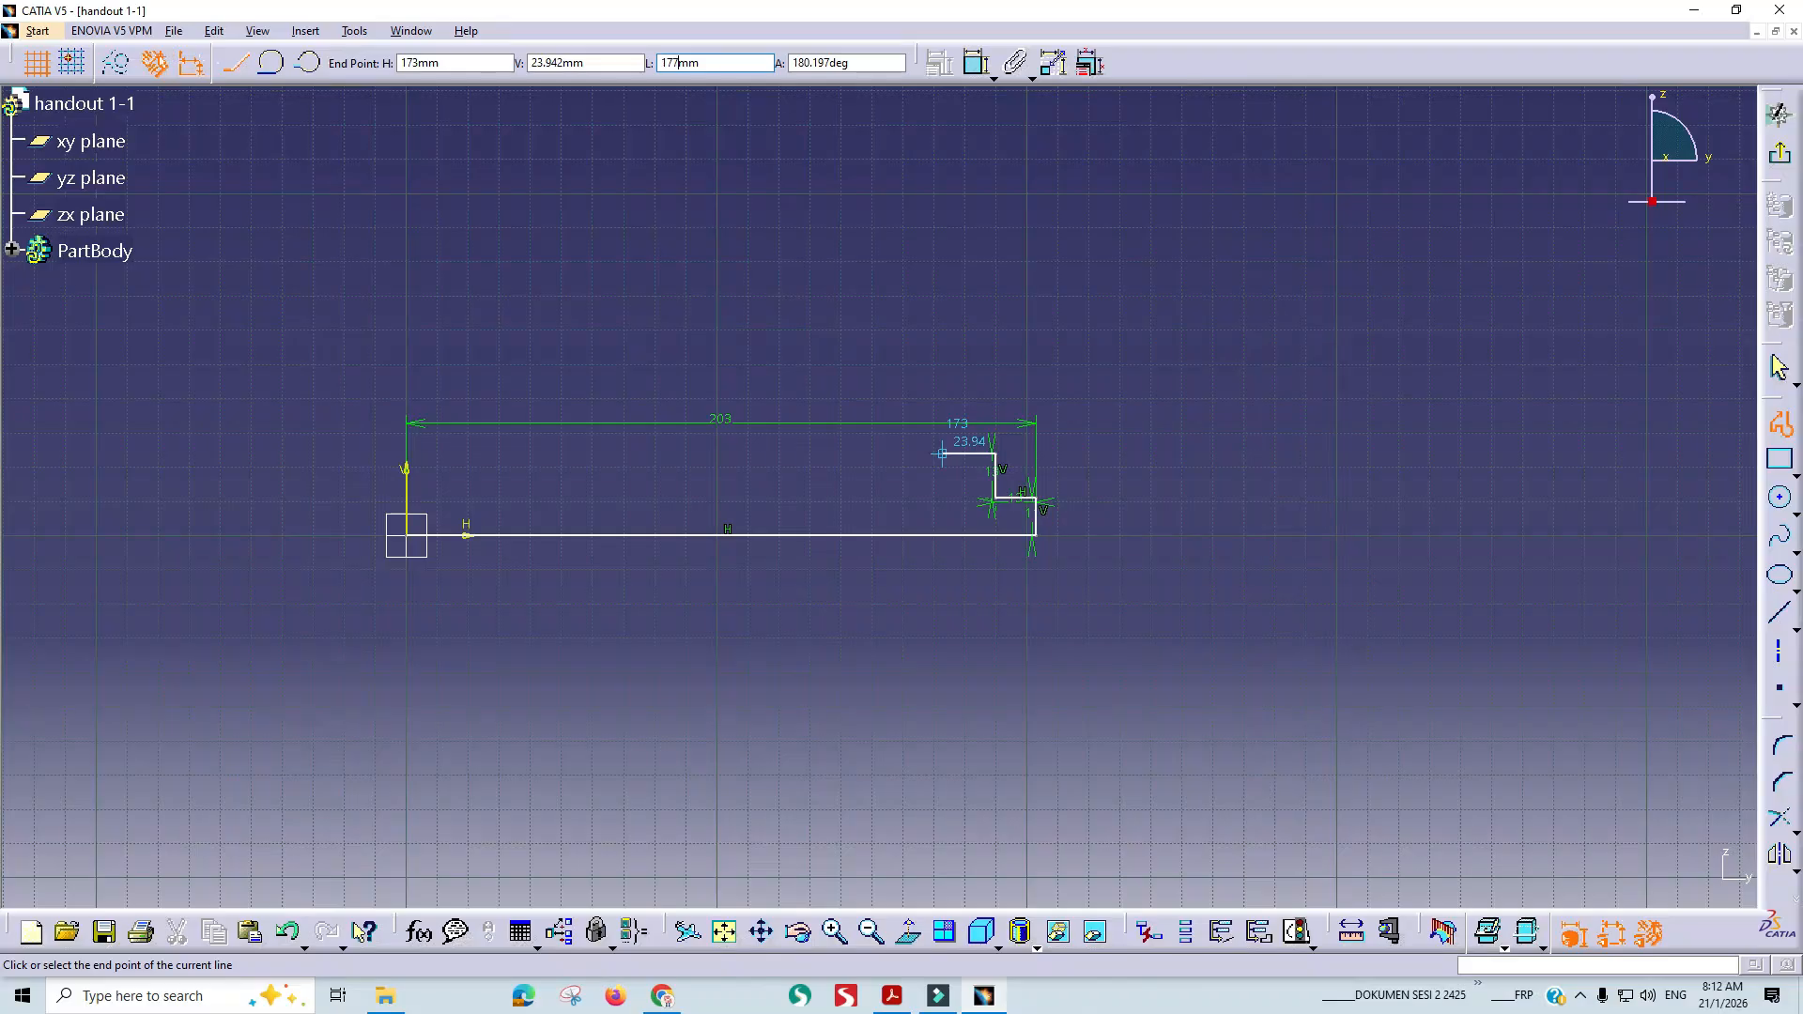
key("alt+Tab")
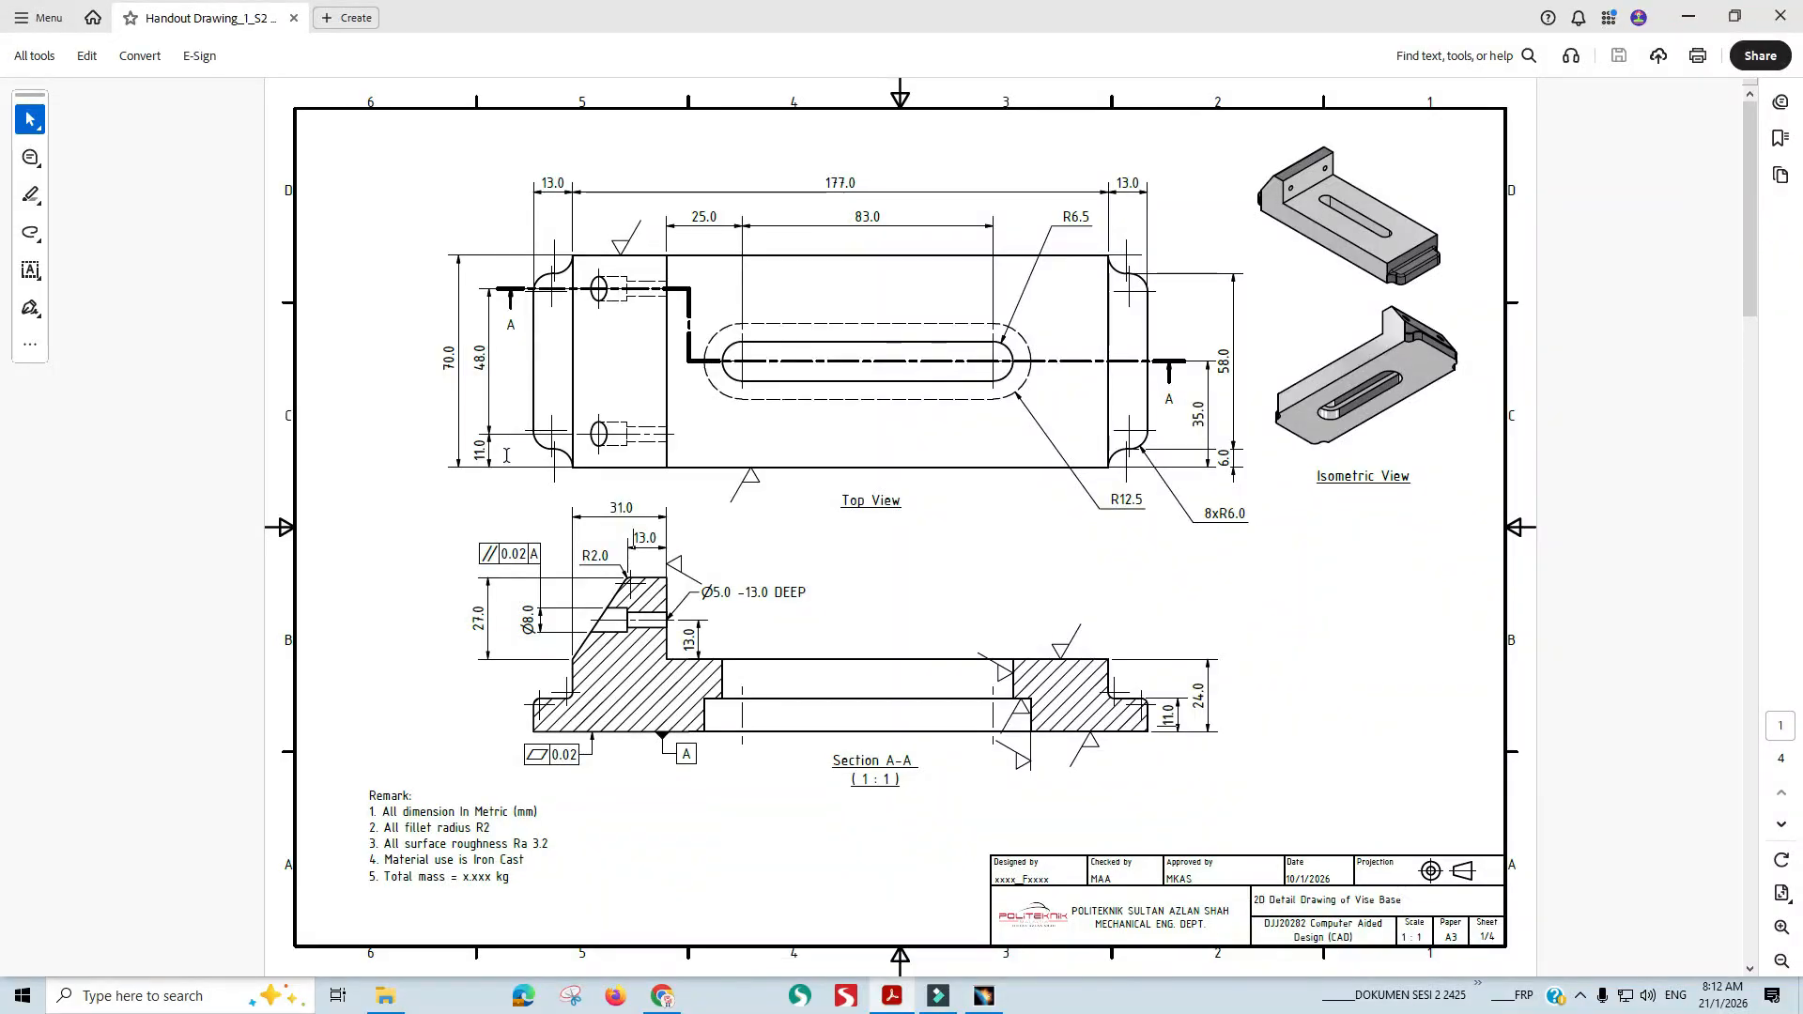
key("alt+Tab")
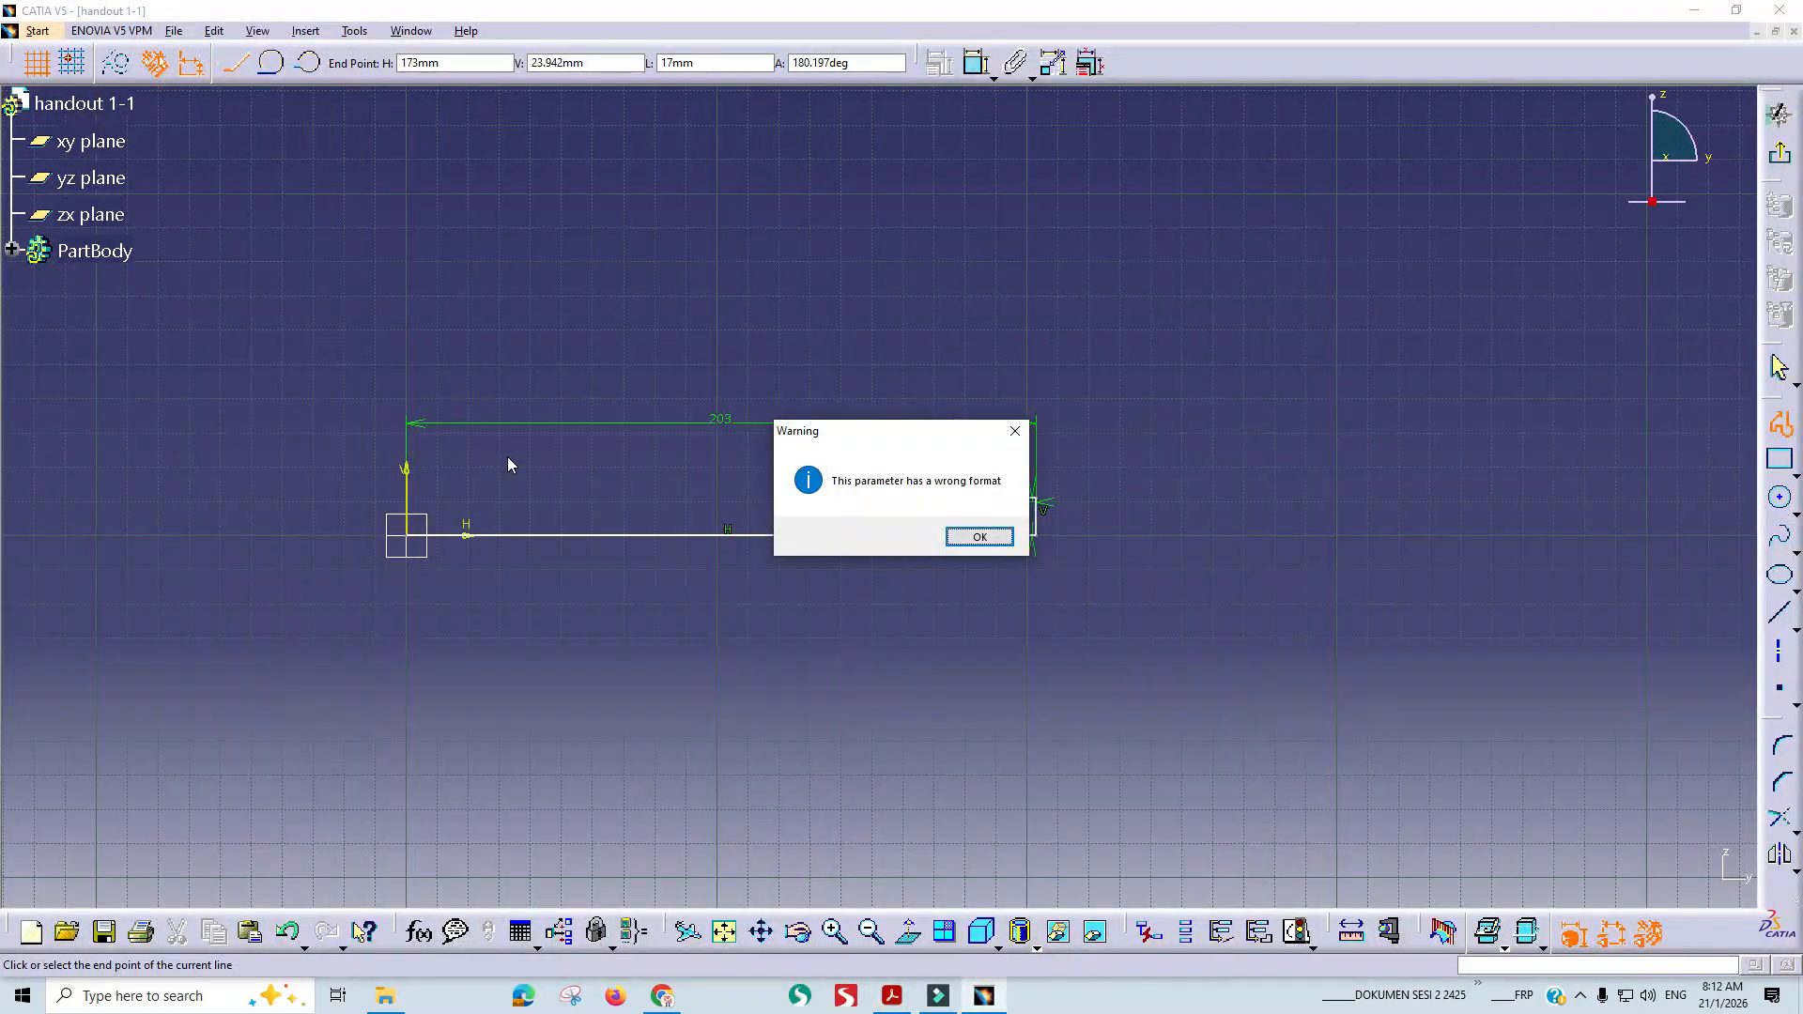
left_click(980, 537)
left_click(716, 62)
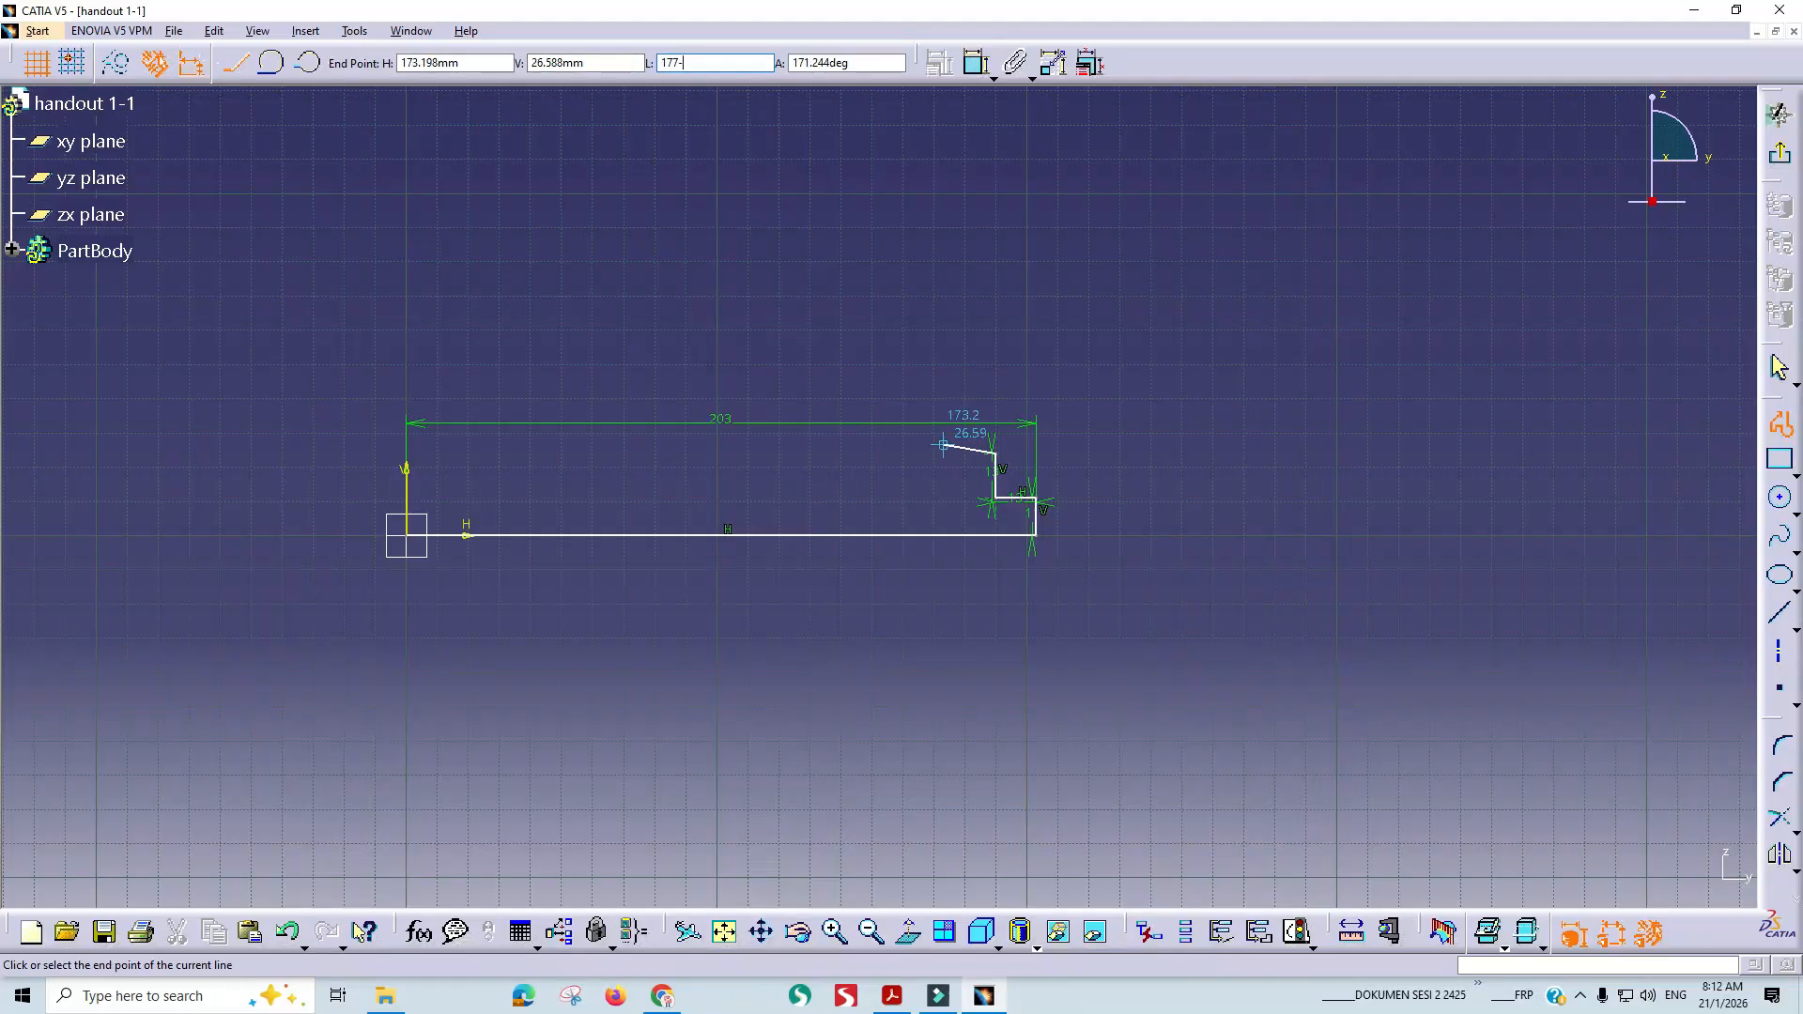
key("Return")
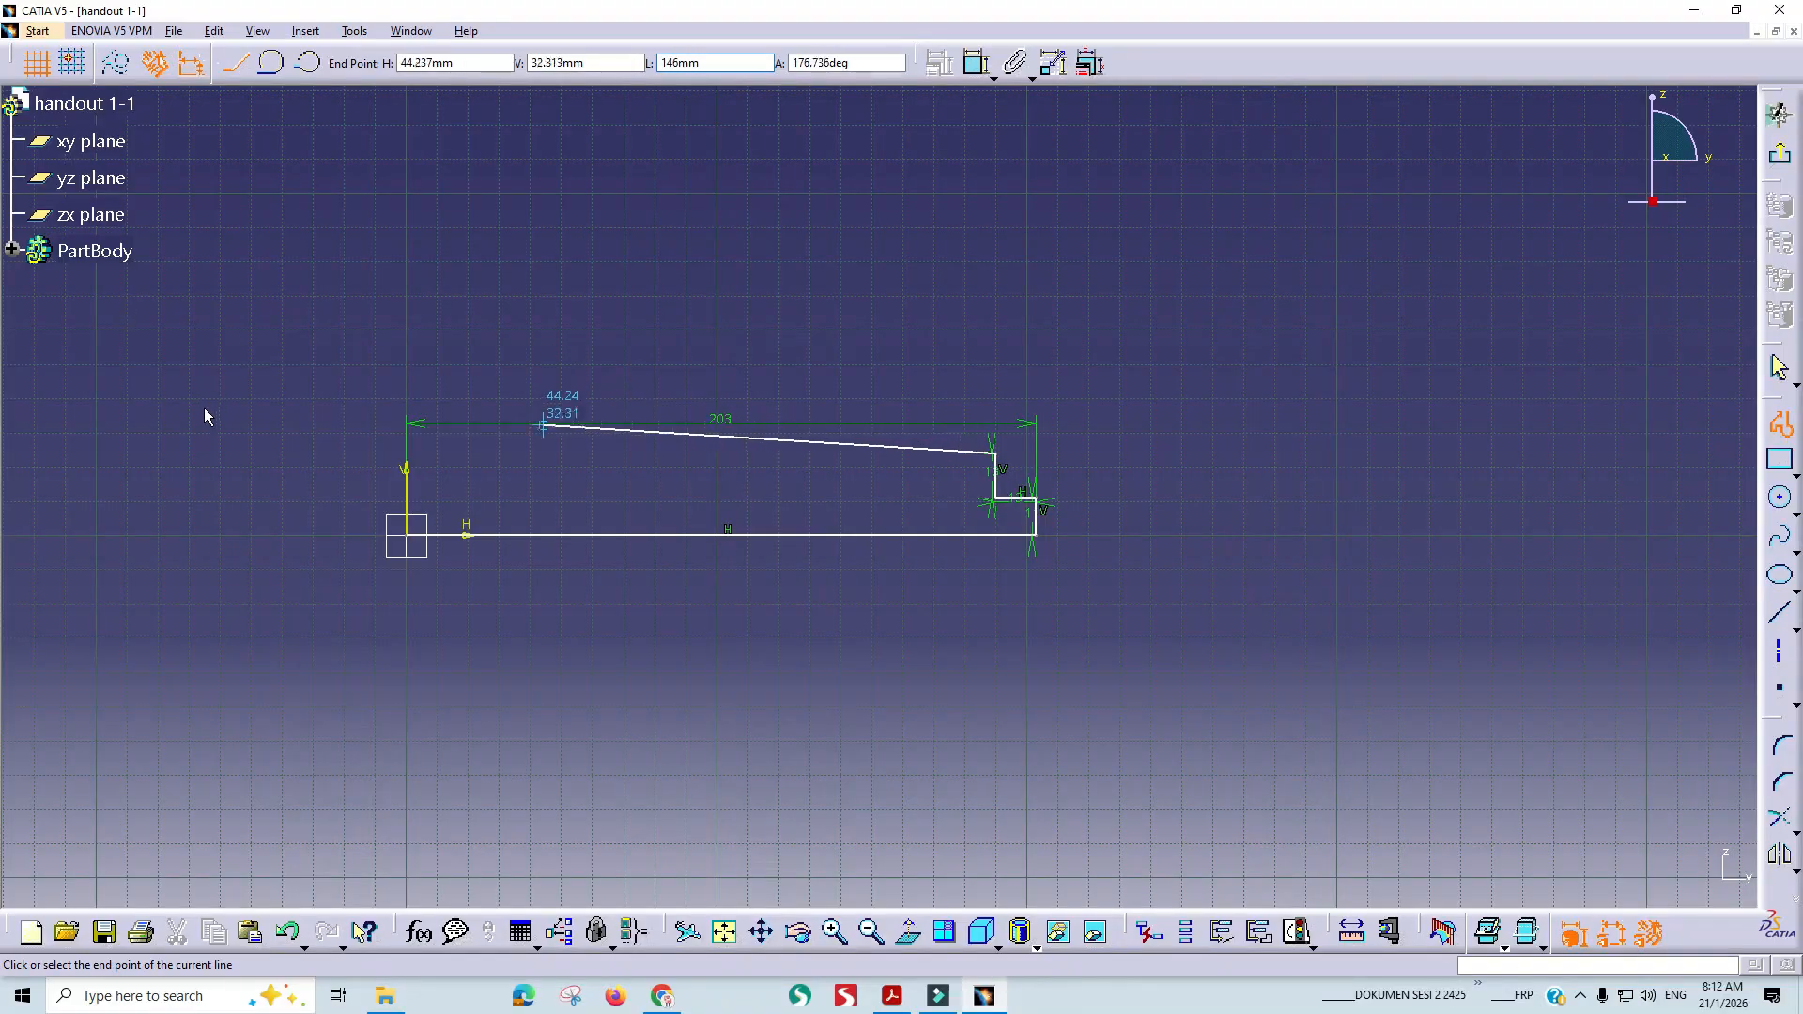
left_click(376, 454)
Check the upright's height in the PDF drawing and add a 27 mm vertical line upward from the end of the 146 mm line.
key("alt+Tab")
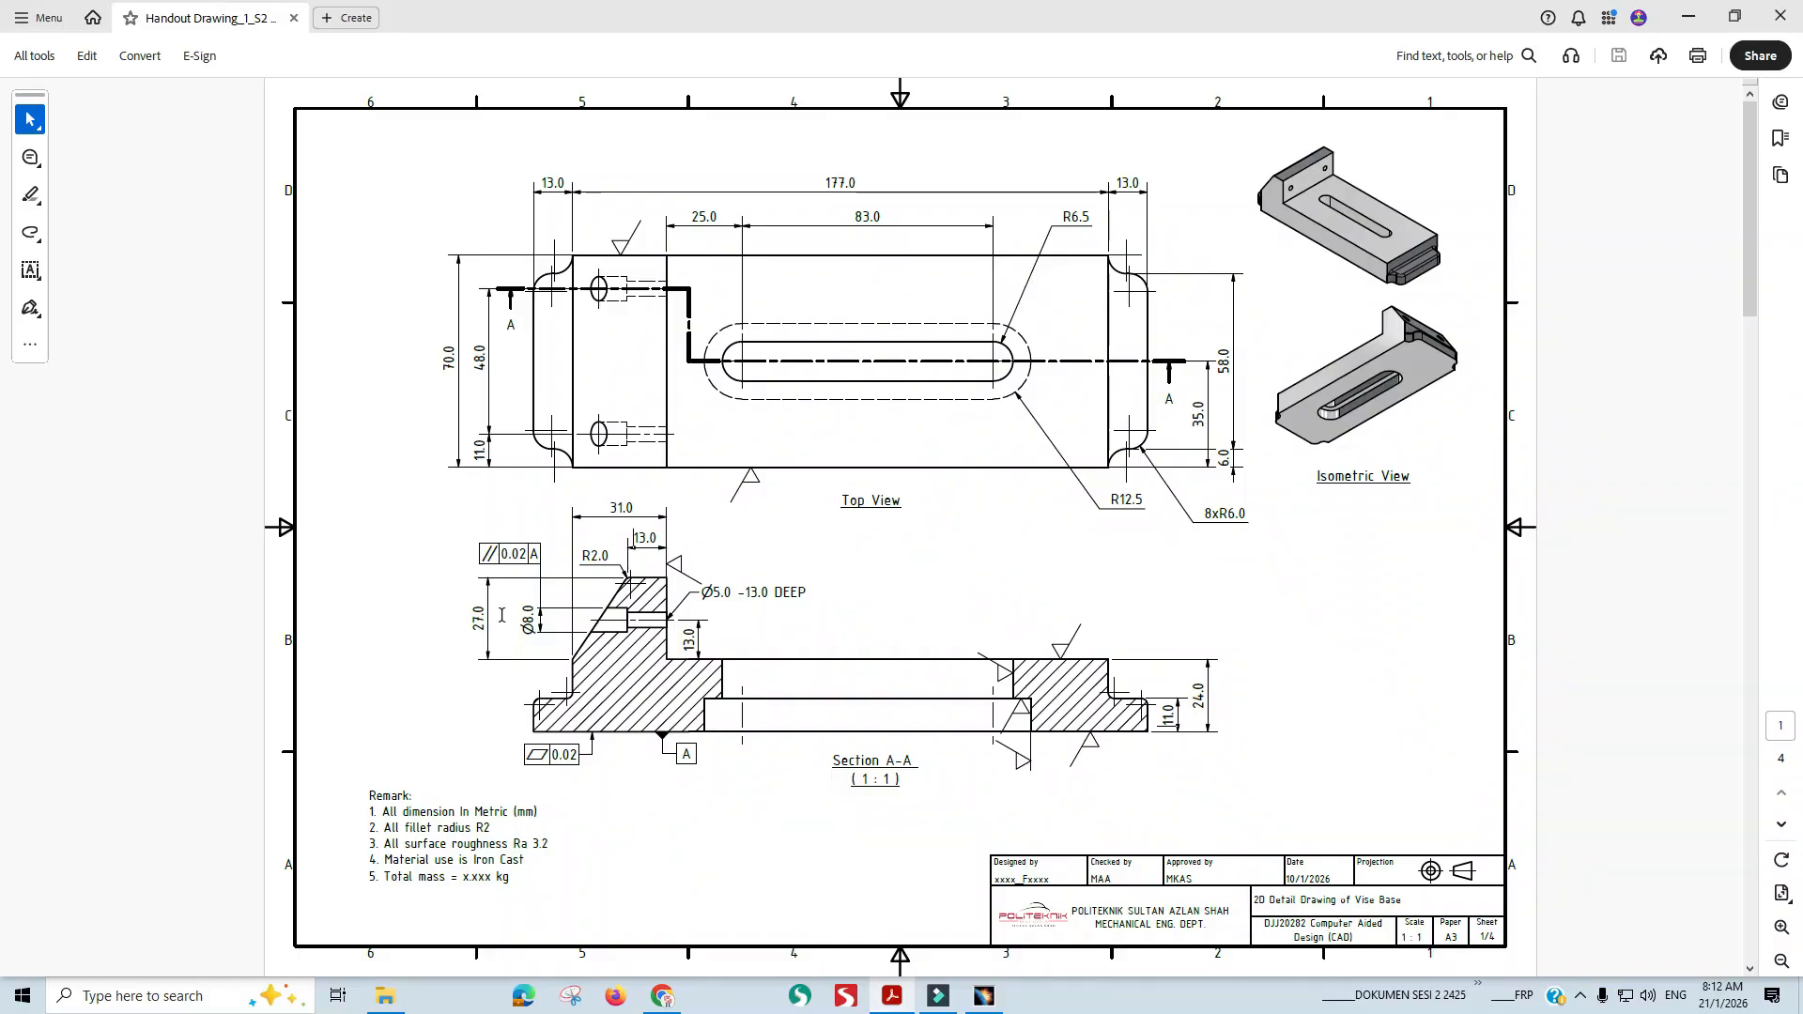
key("alt+Tab")
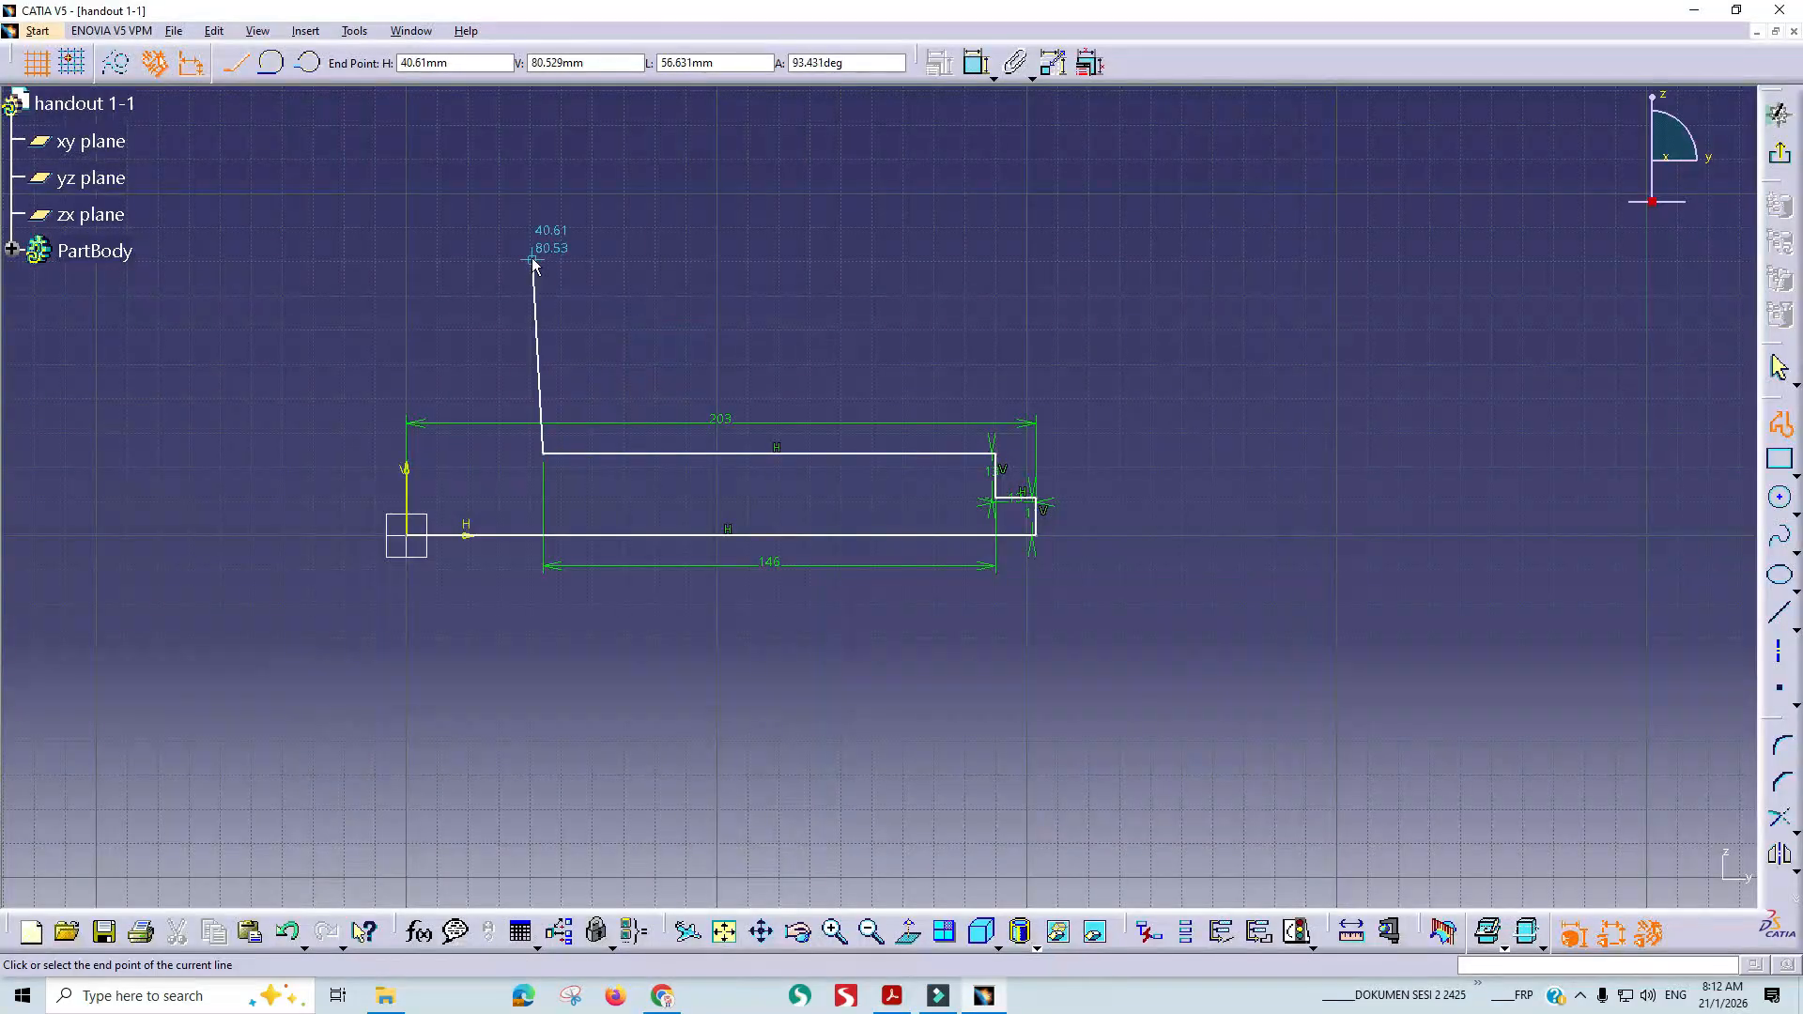
key("alt+Tab")
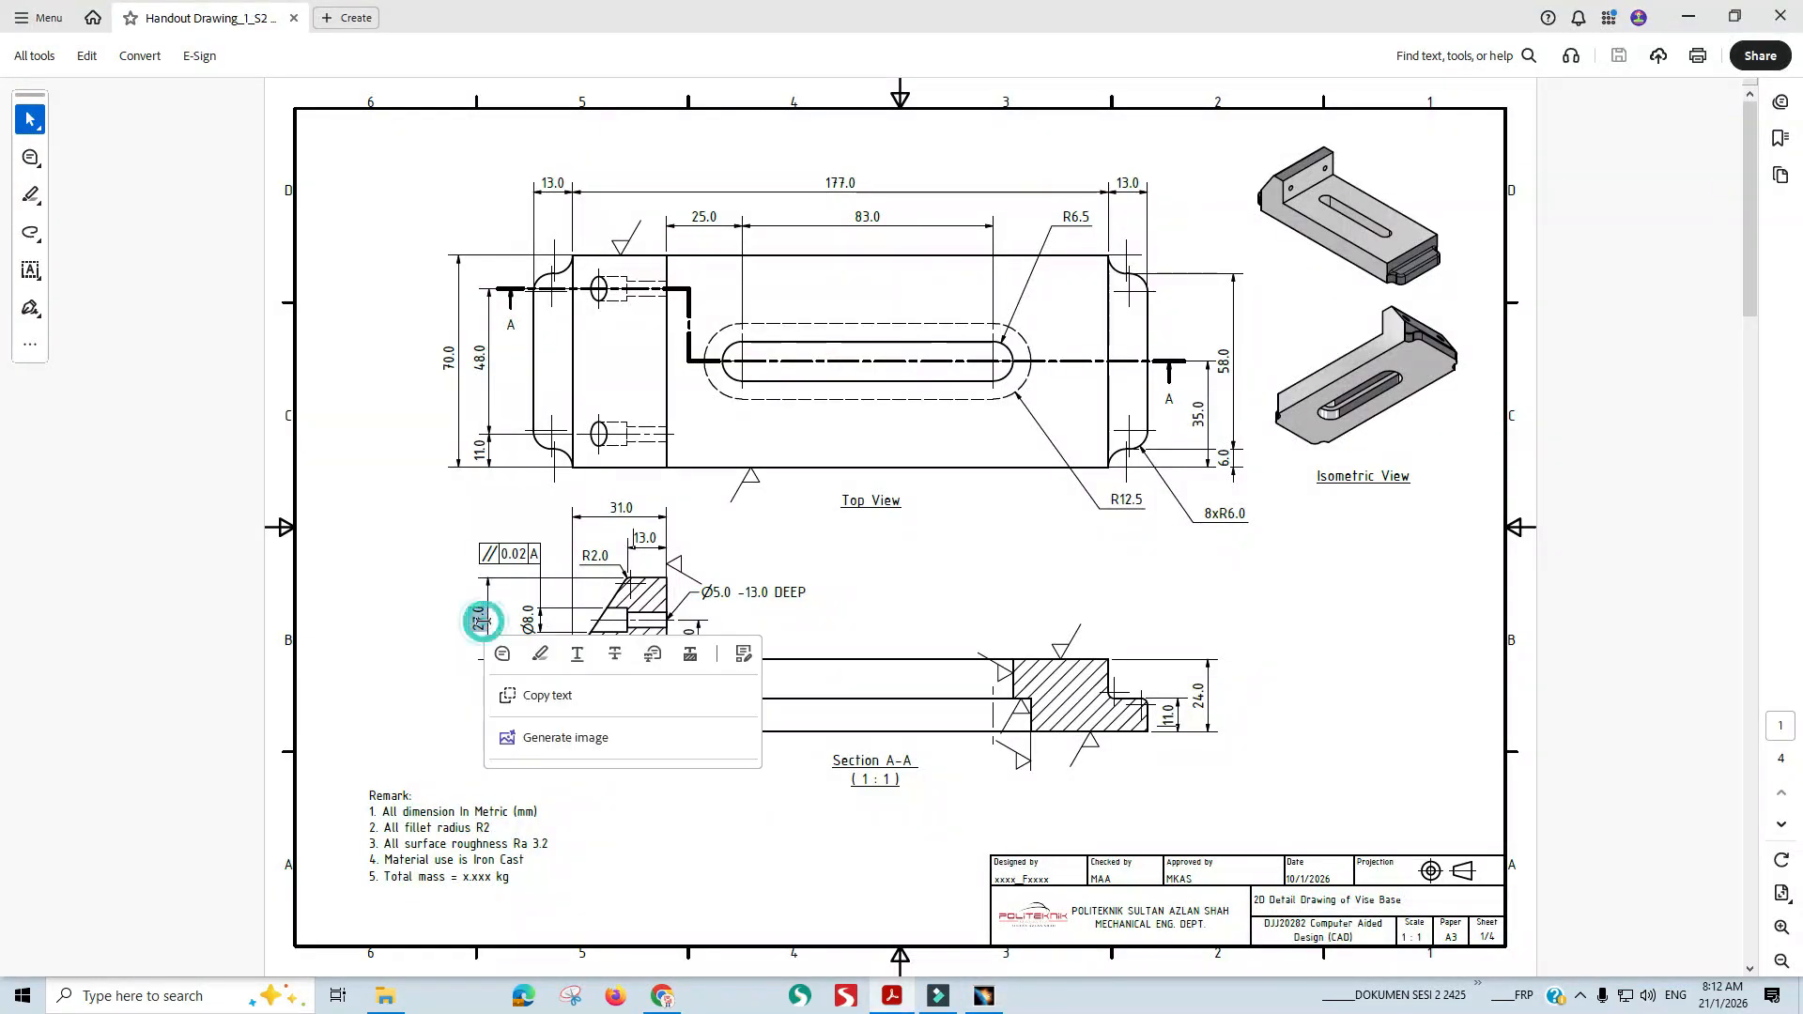
key("alt+Tab")
left_click(543, 454)
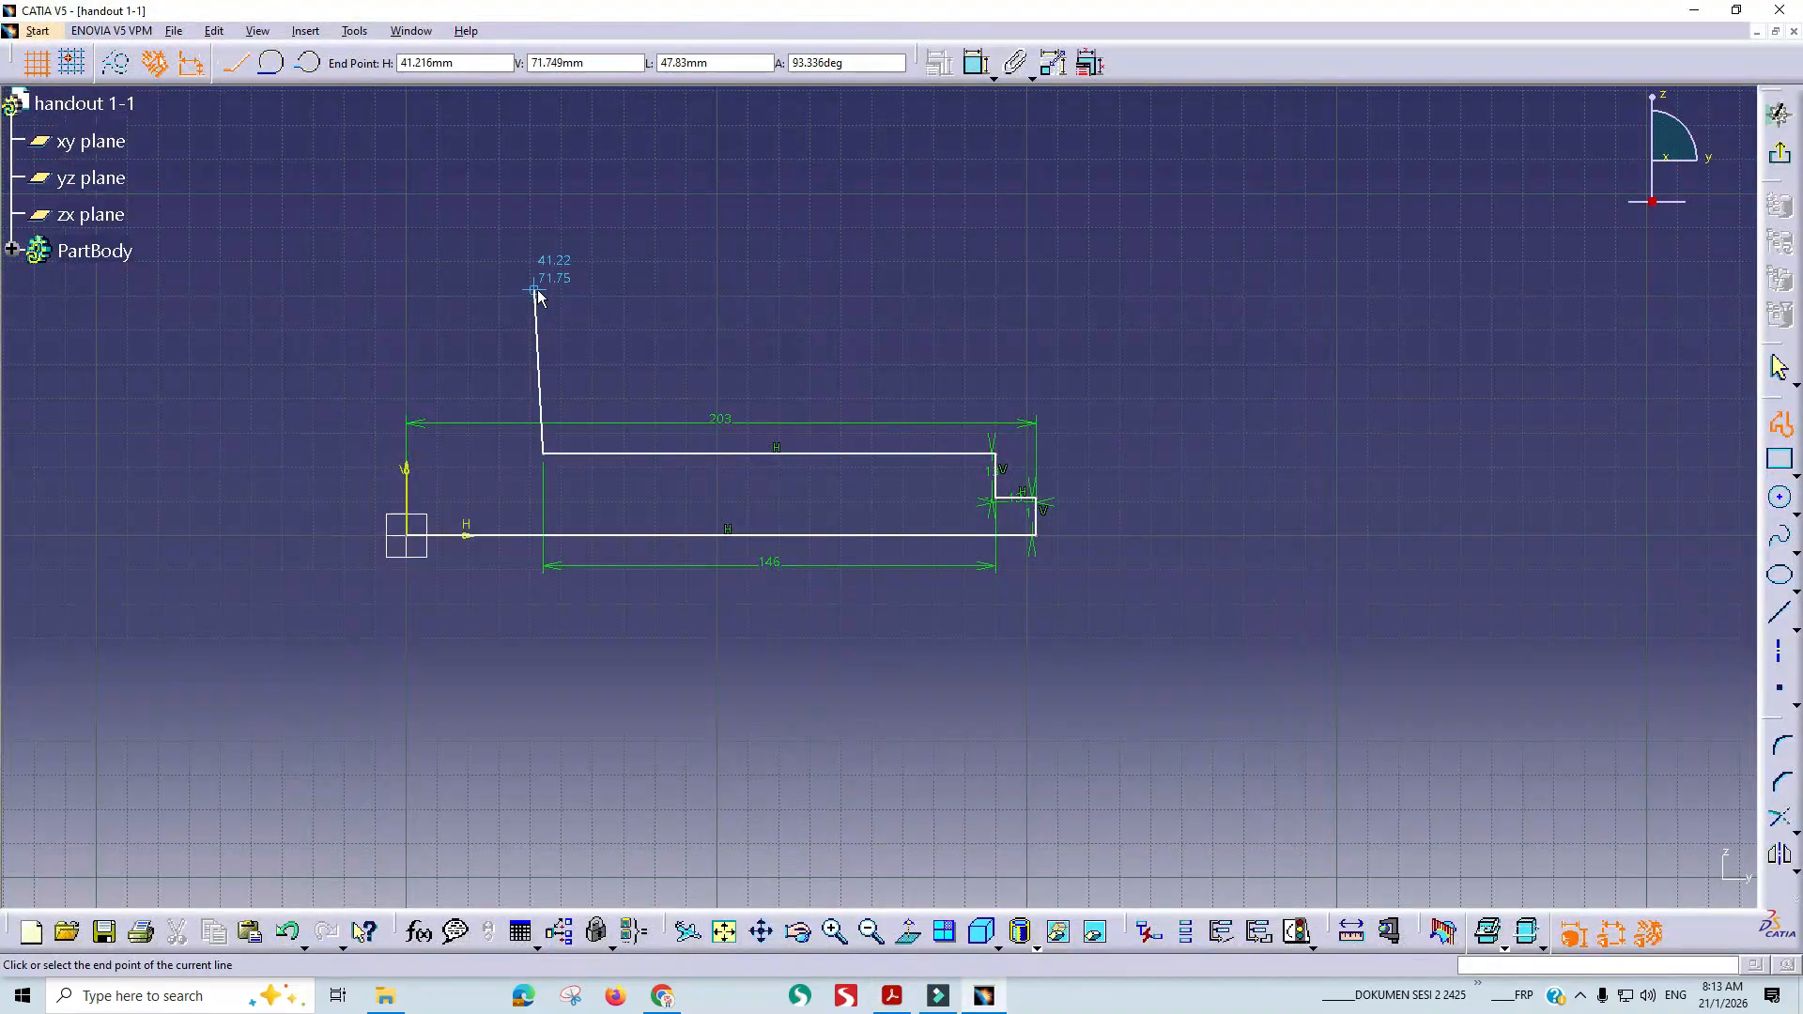
key("Tab")
key("Tab")
key("Tab")
type("27")
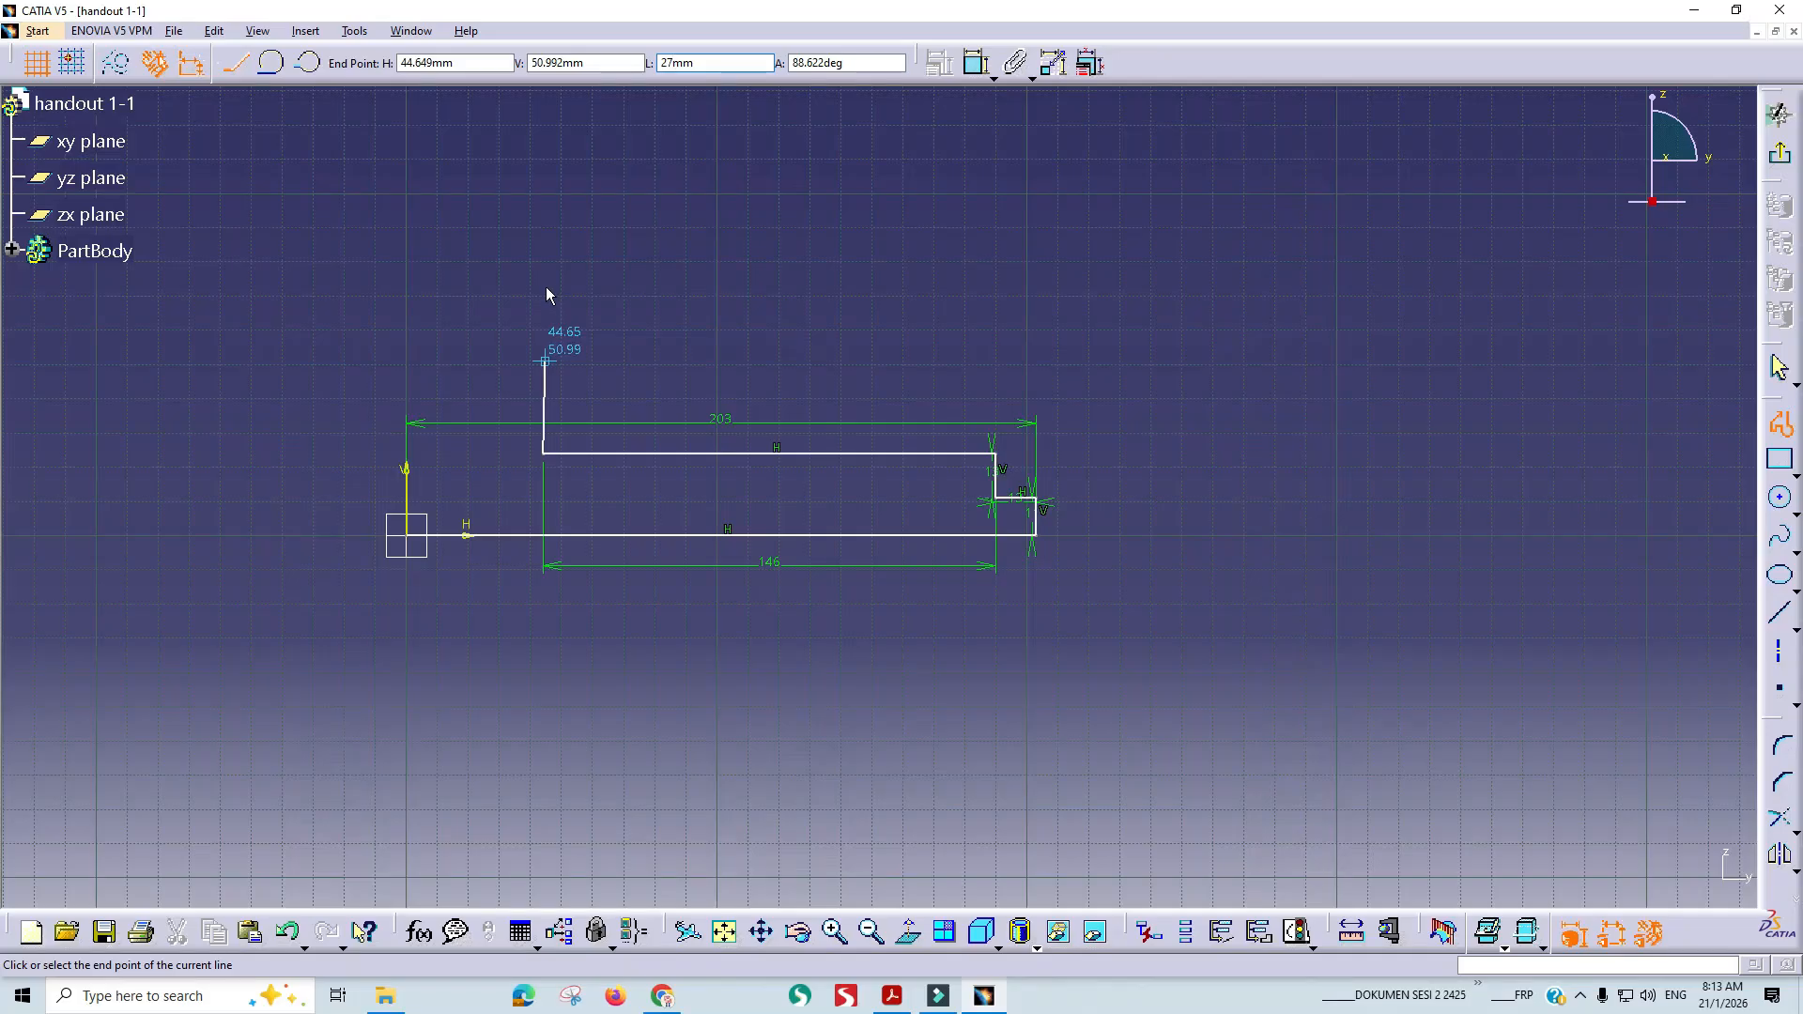
key("Return")
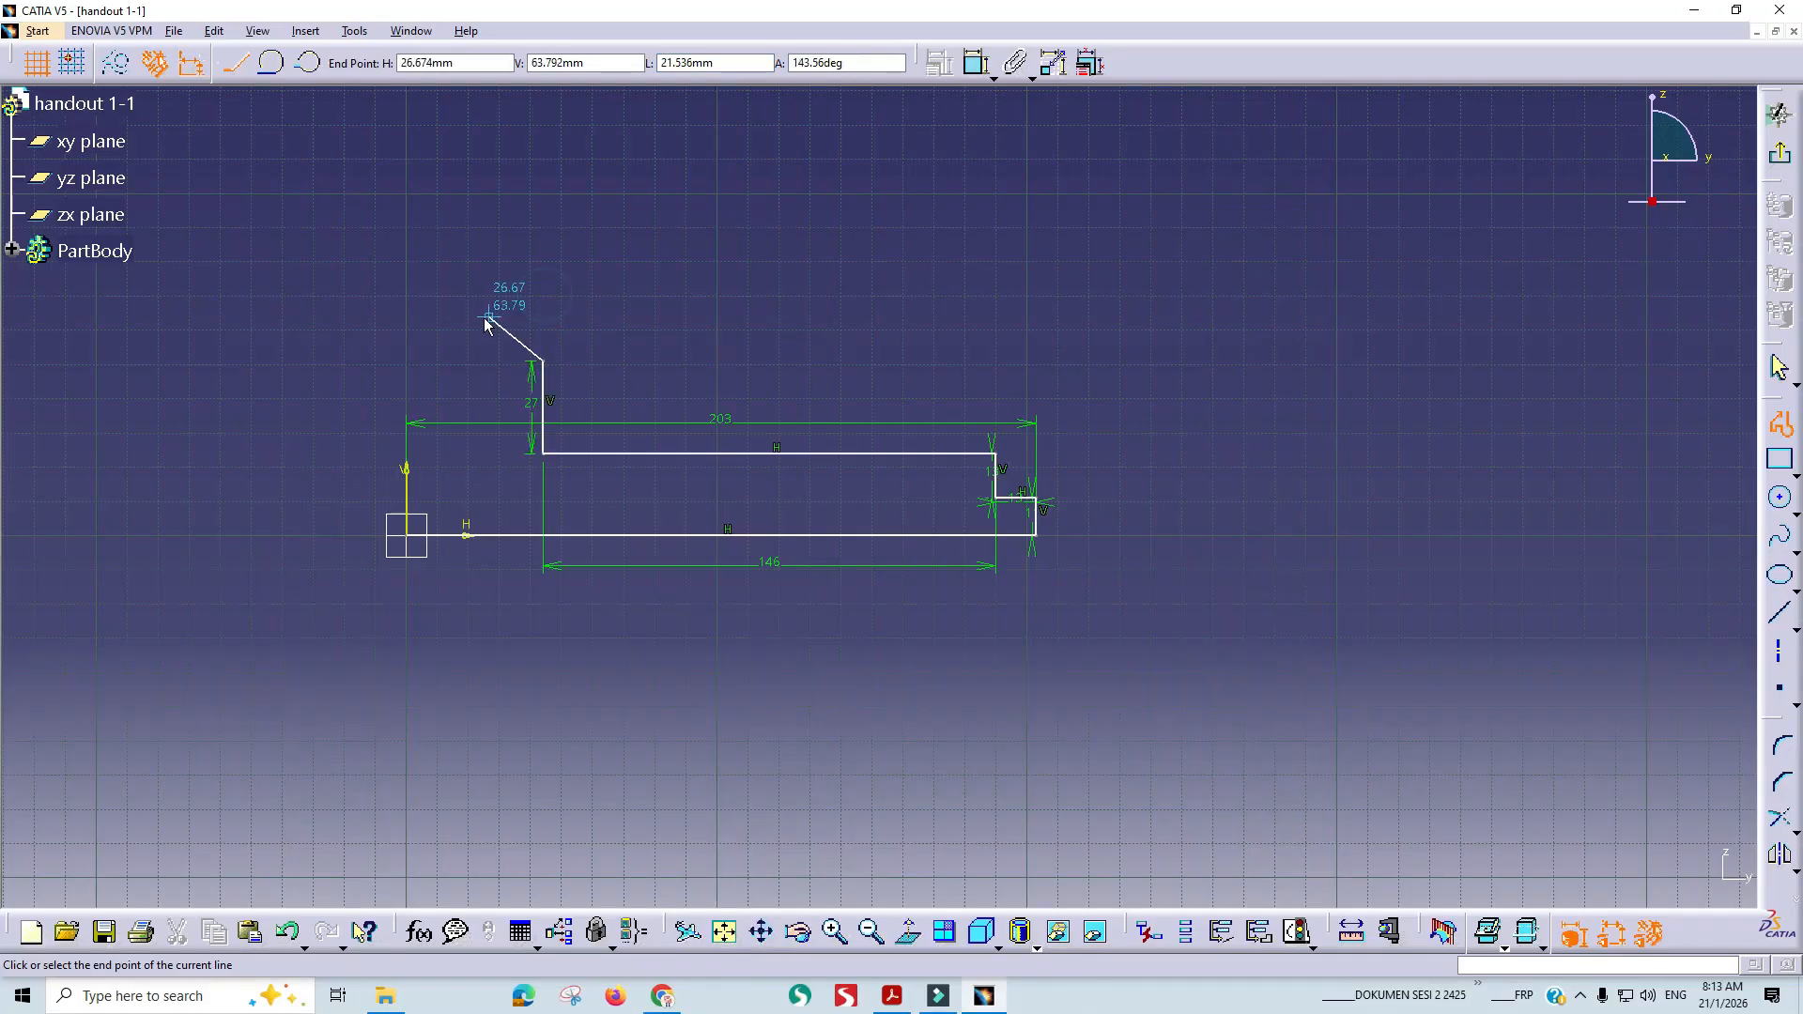
Check the upright's top width in the PDF drawing and add a 13 mm horizontal line toward the origin side from the 27 mm line's top.
key("alt+Tab")
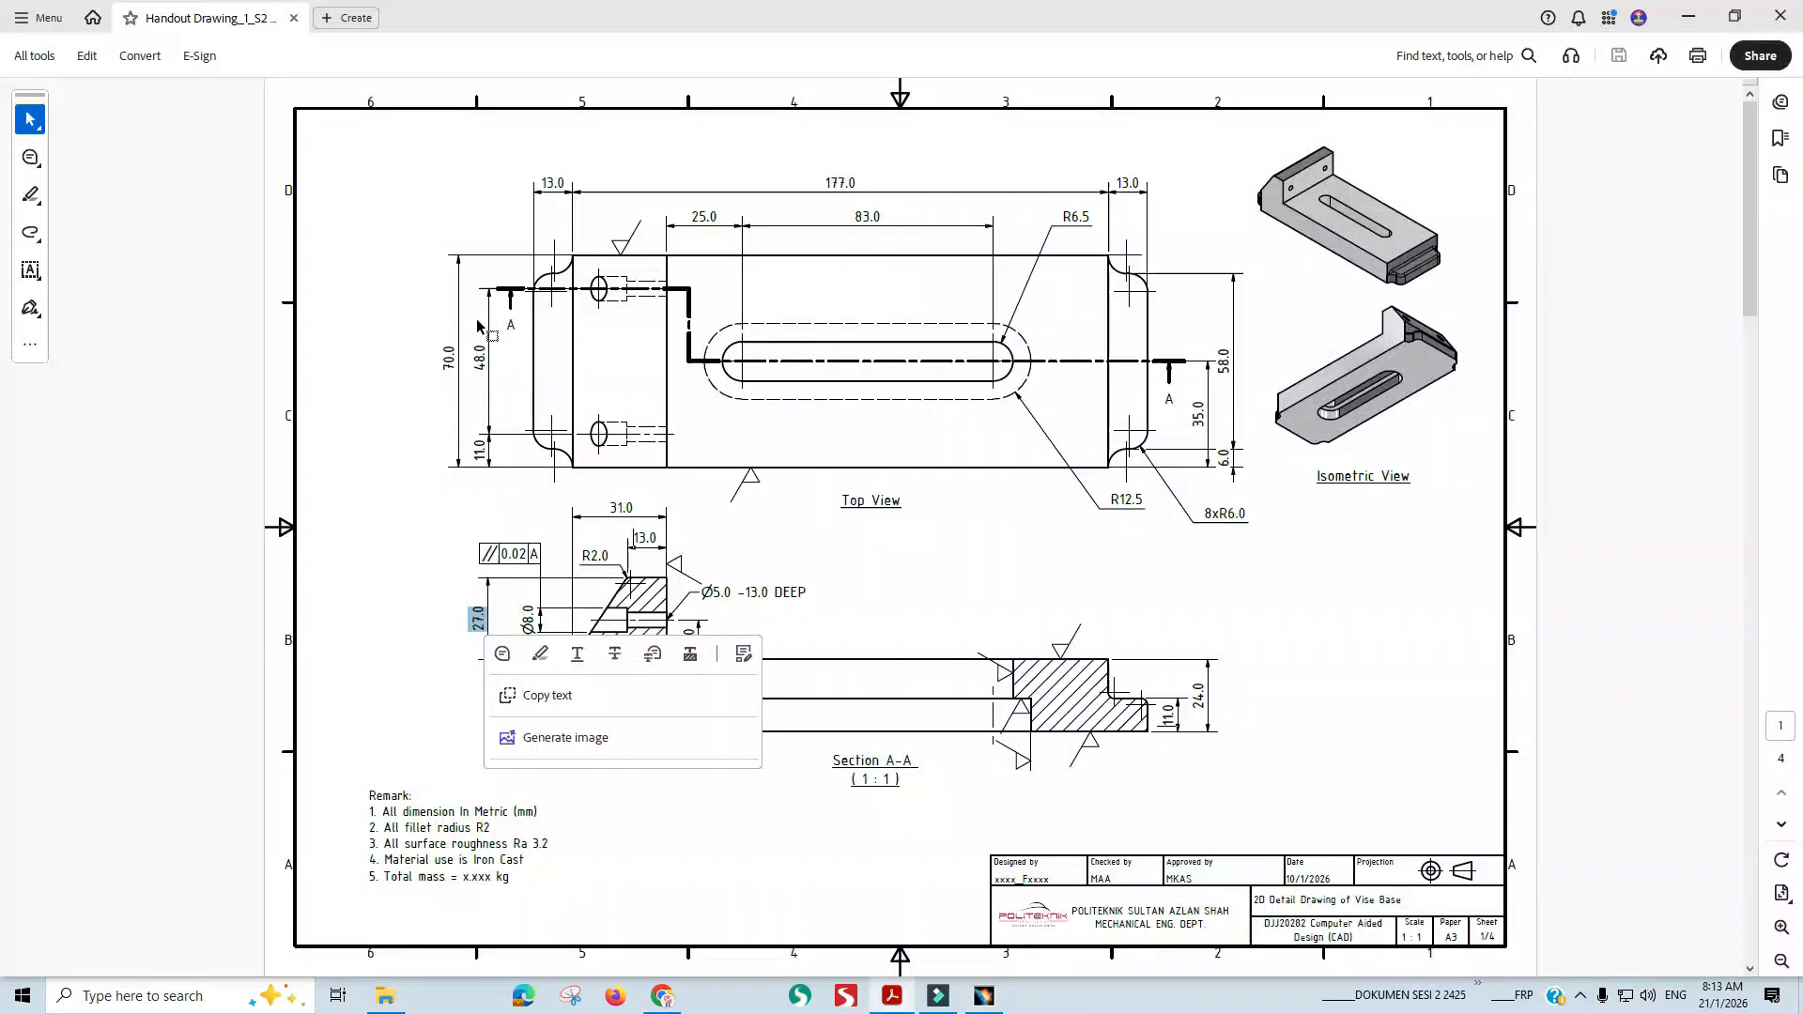
left_click(647, 580)
key("alt+Tab")
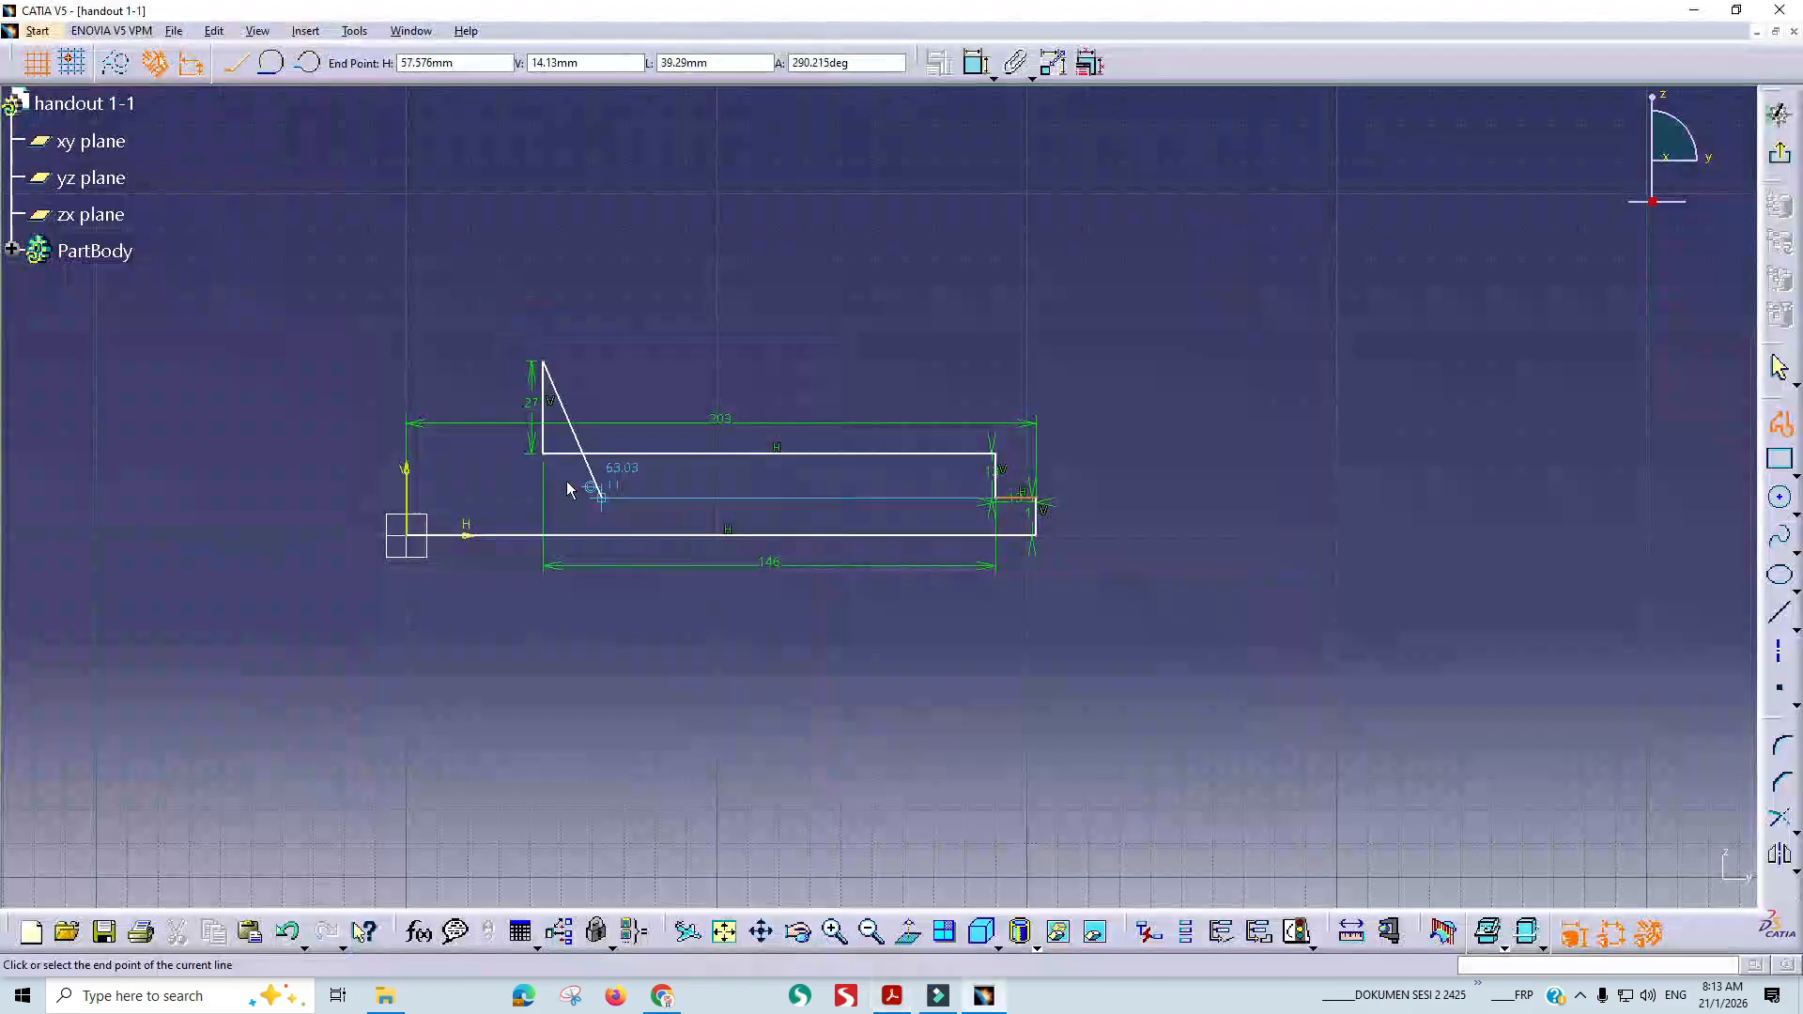
key("Tab")
key("Tab")
key("Tab")
key("Tab")
key("Tab")
type("13")
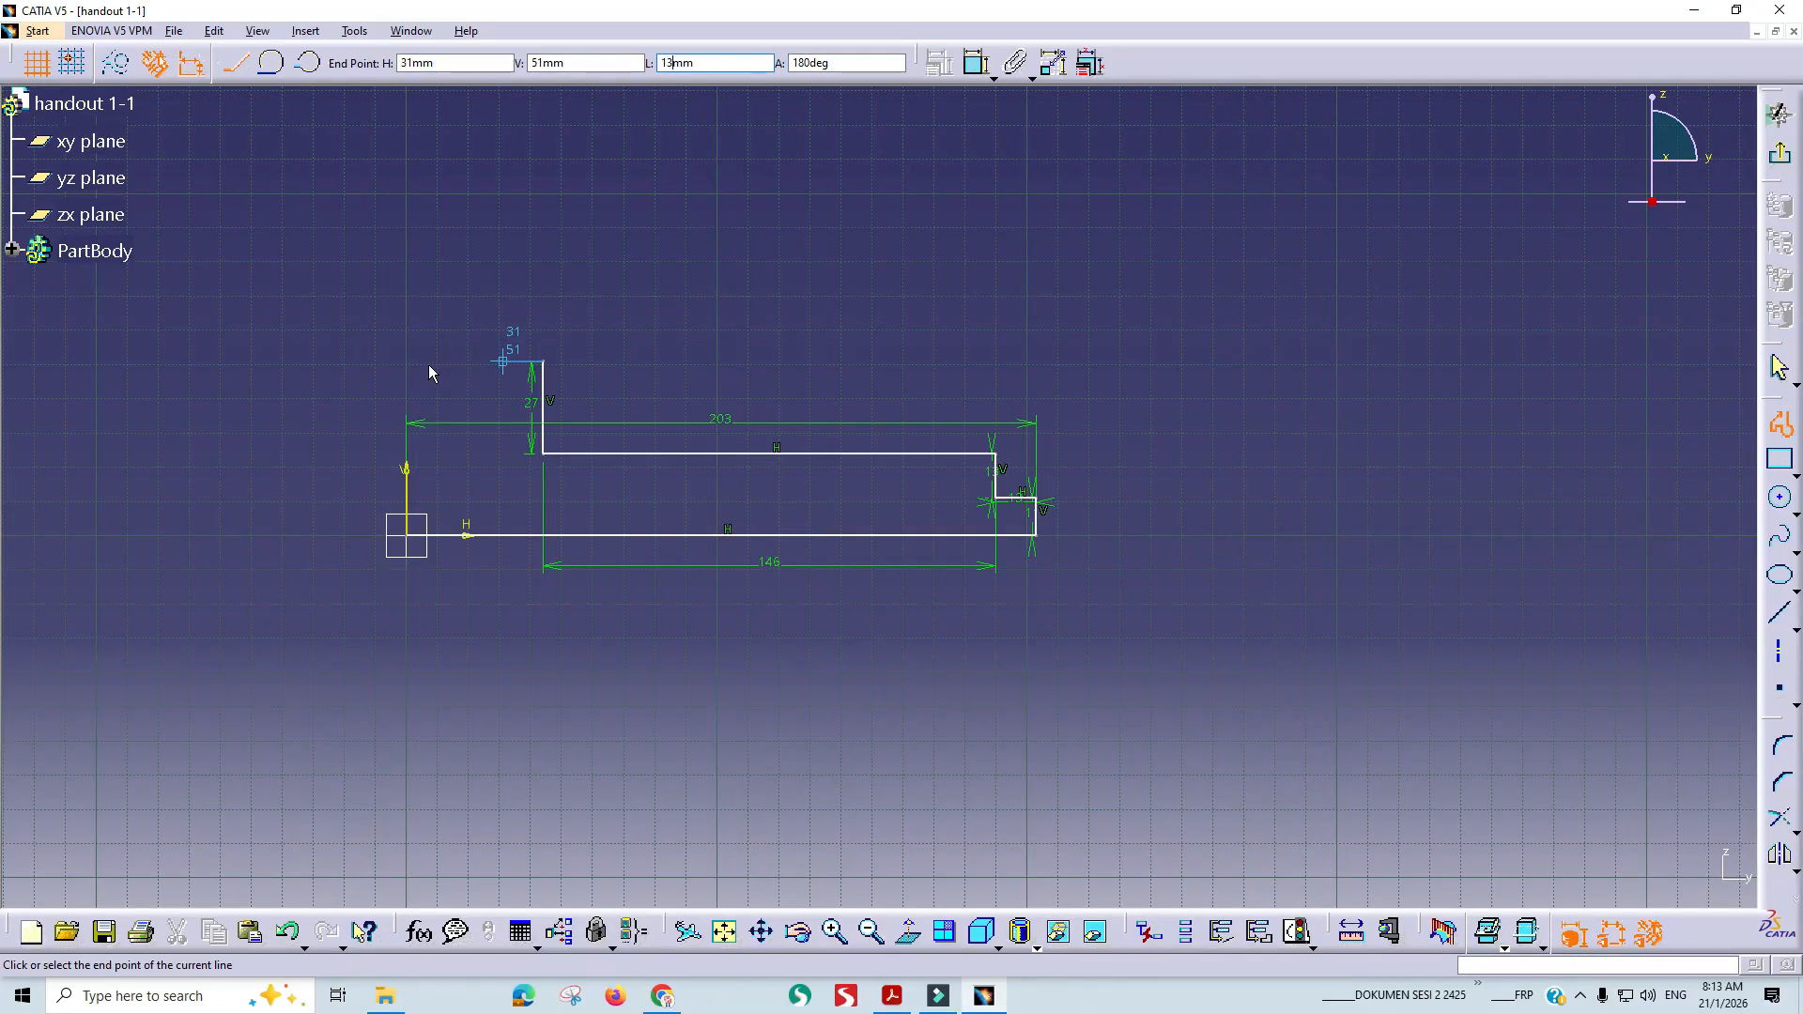
Check the PDF section view and close the profile at the origin with a sloped line, a horizontal ledge about 17 mm high and a vertical line.
key("alt+Tab")
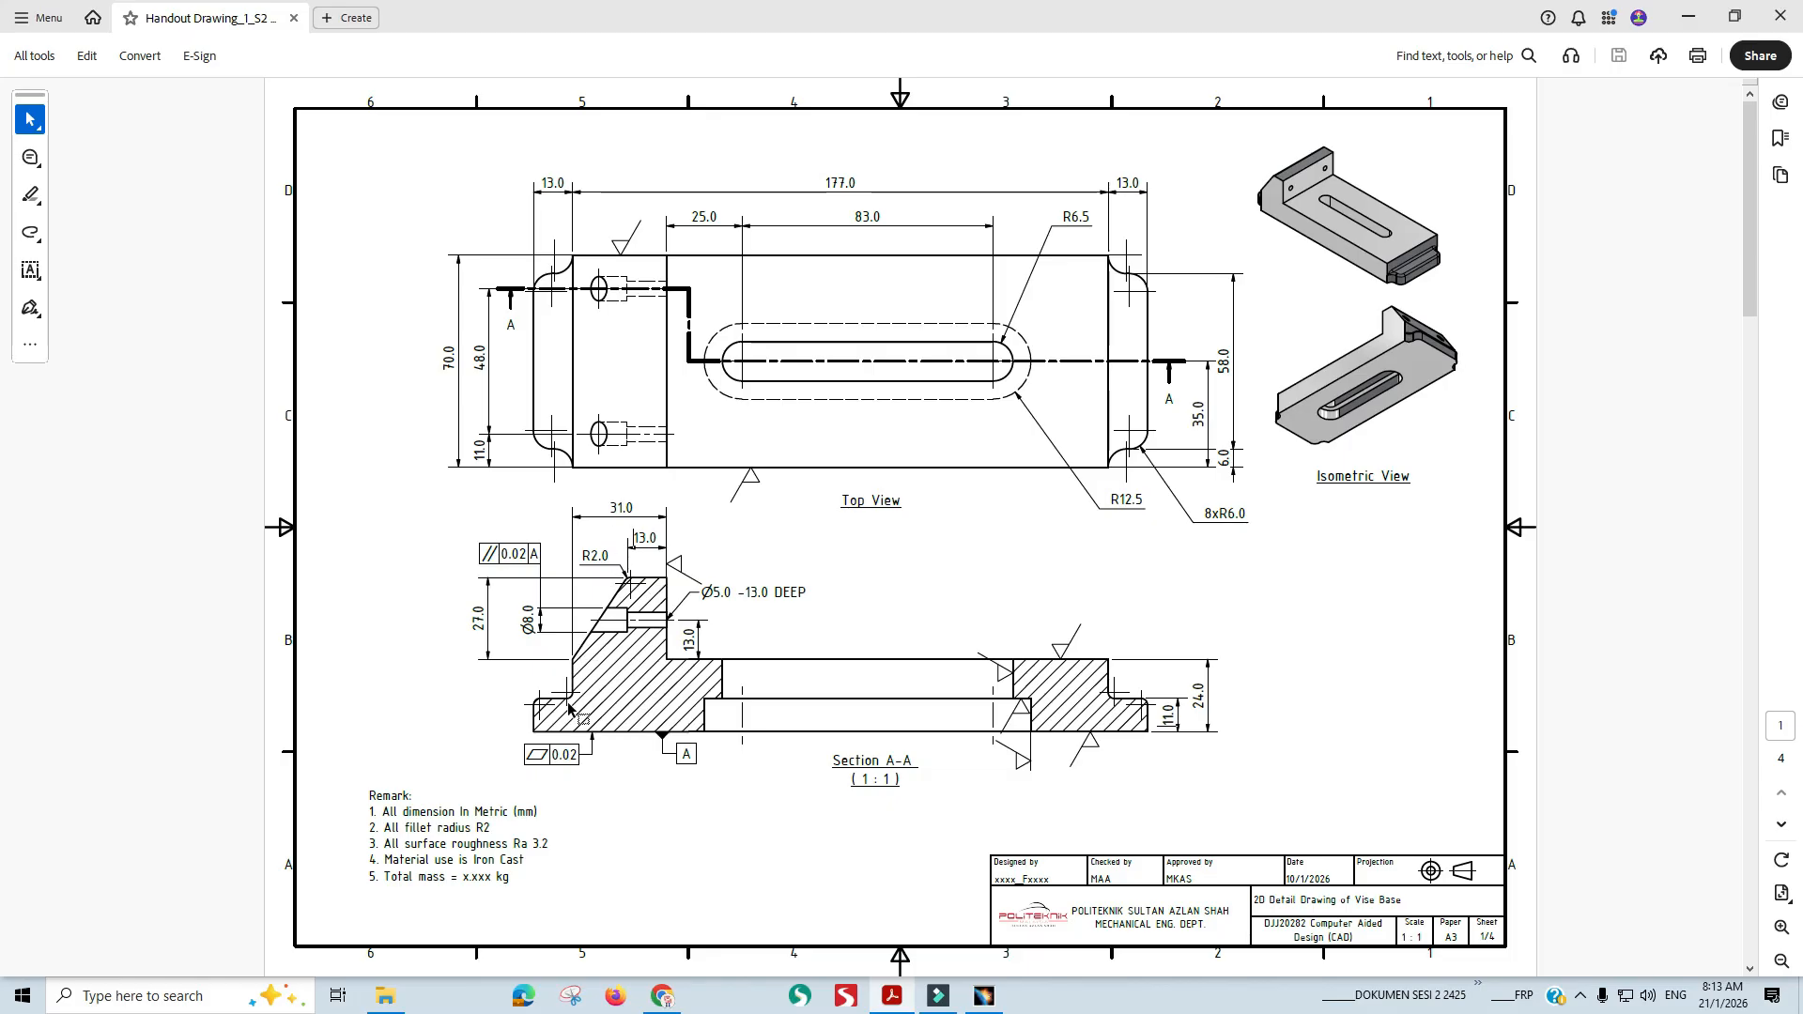
key("alt+Tab")
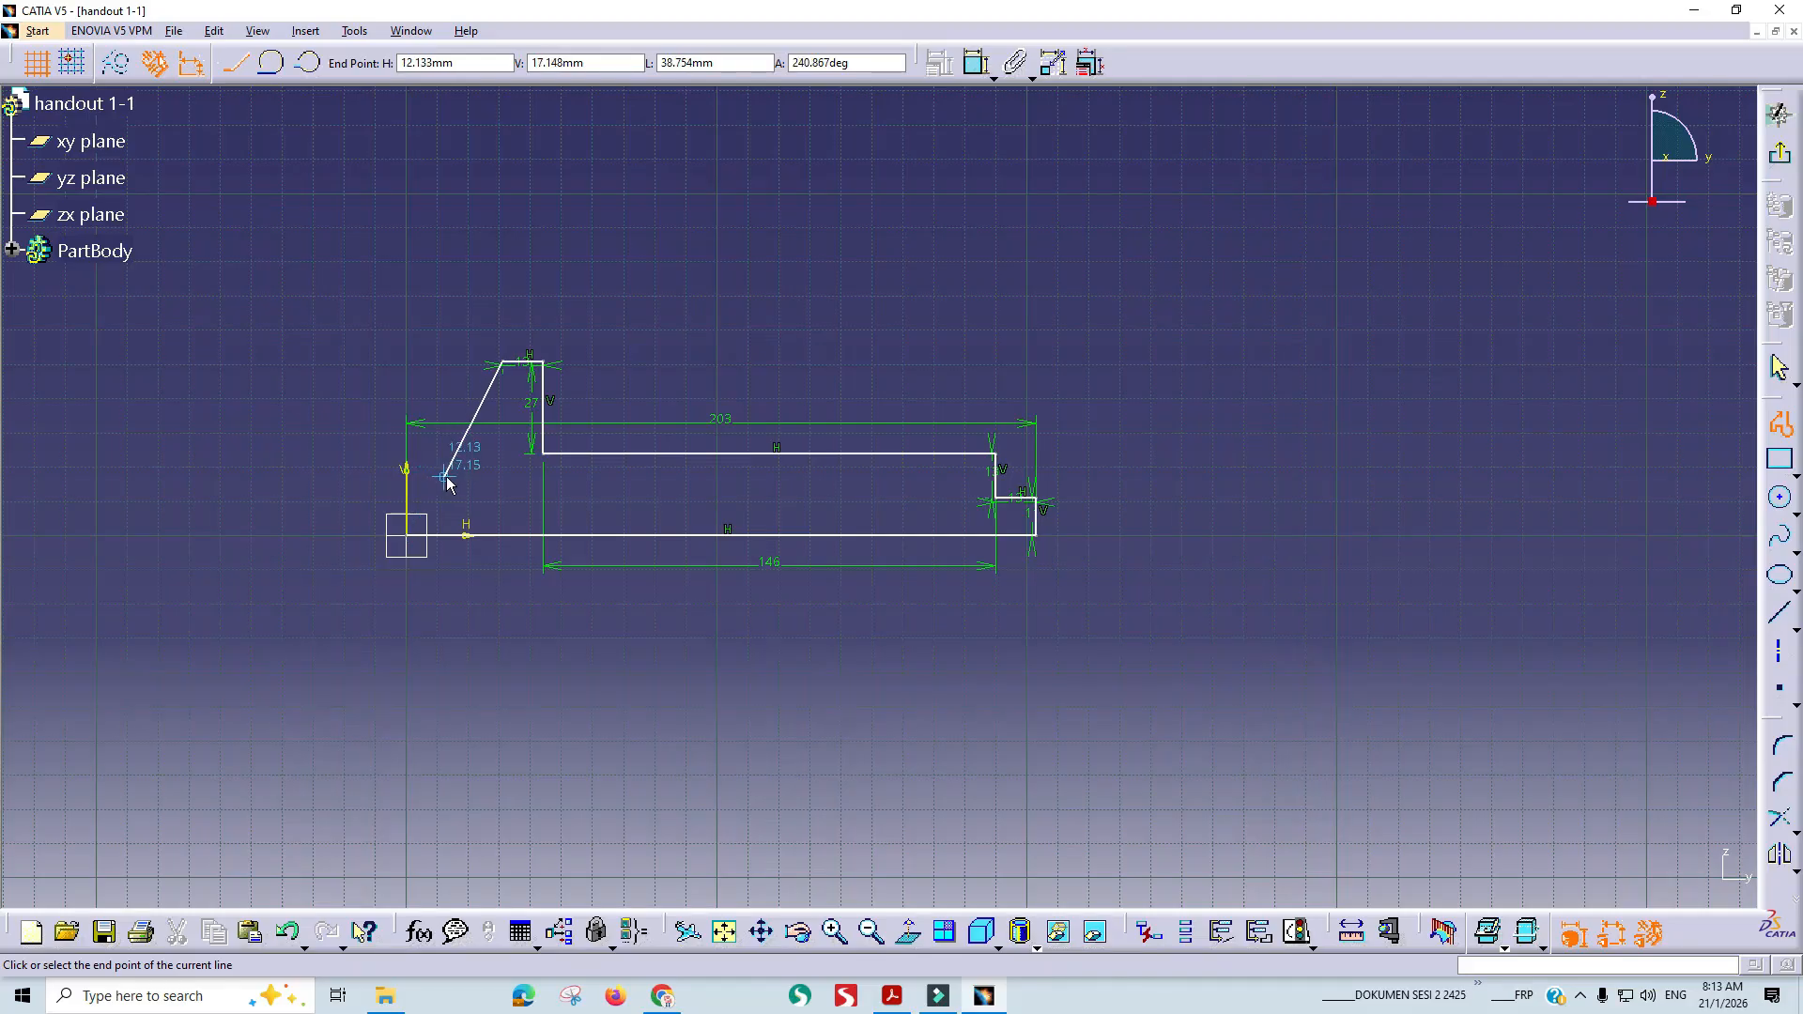
left_click(457, 477)
left_click(407, 477)
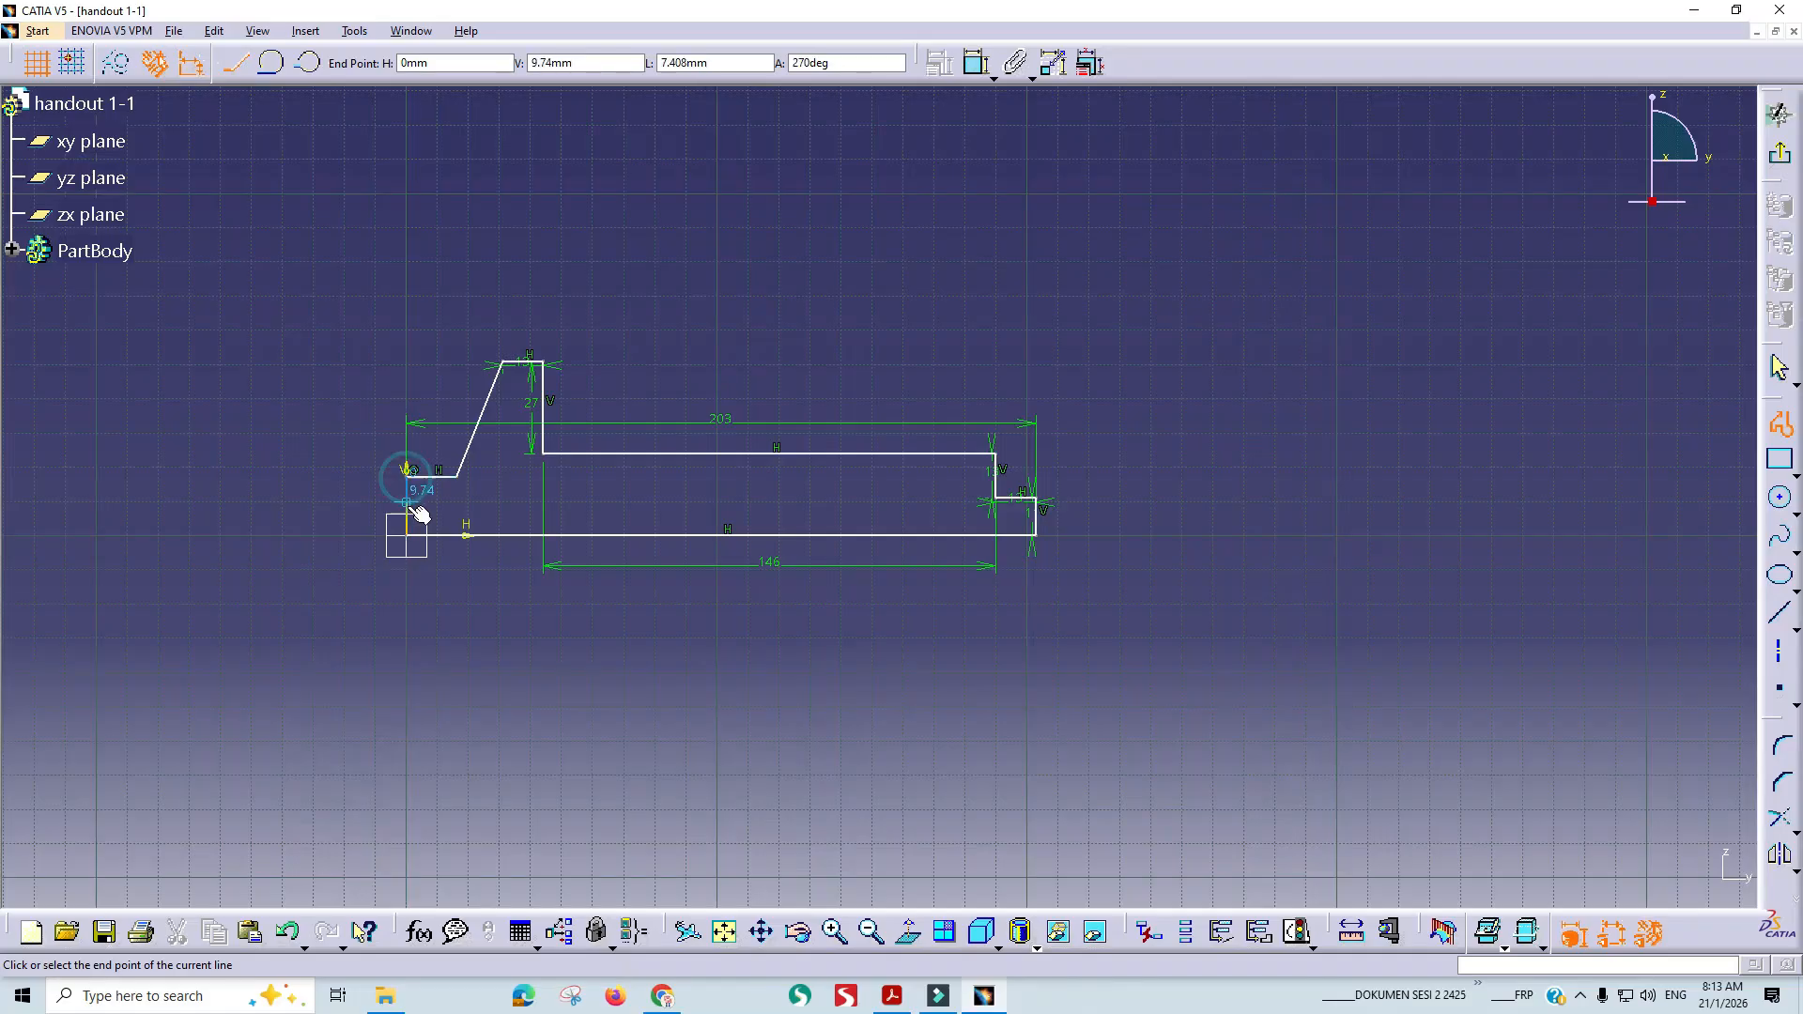
left_click(407, 536)
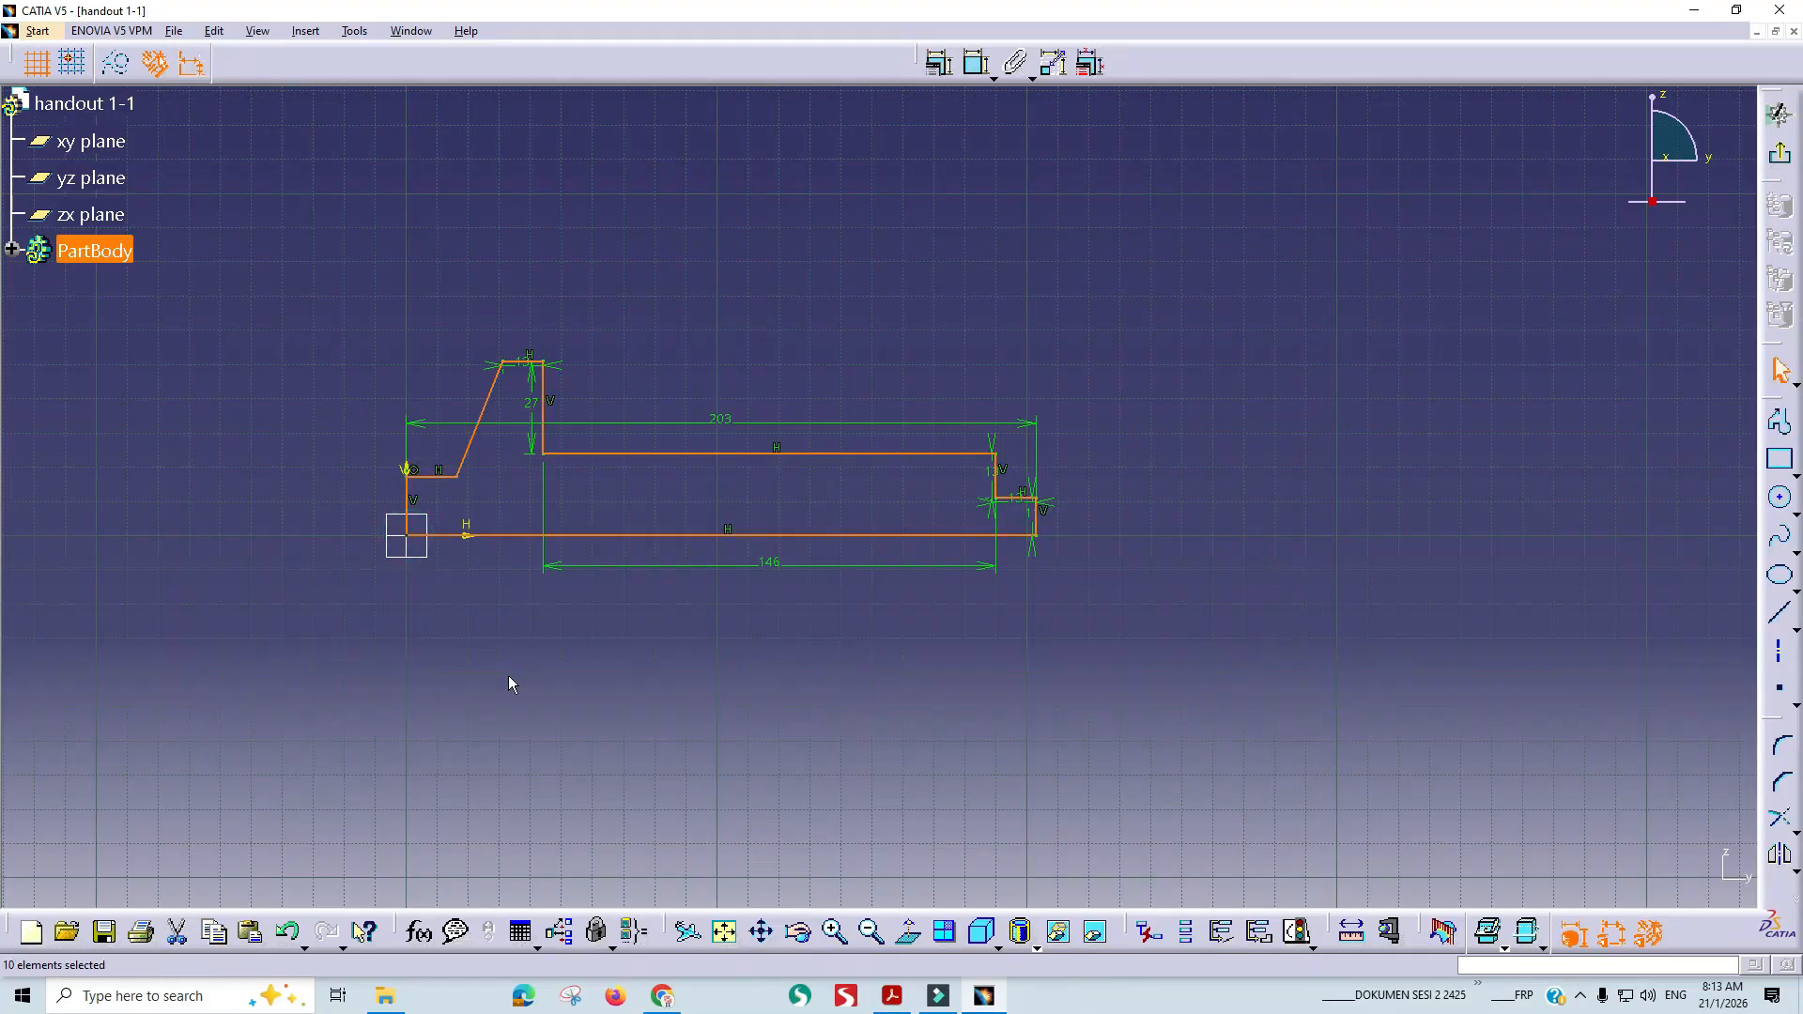
mouse_move(554, 662)
middle_mouse_down()
mouse_move(720, 672)
mouse_move(736, 606)
mouse_move(833, 574)
middle_mouse_up()
left_click(720, 671)
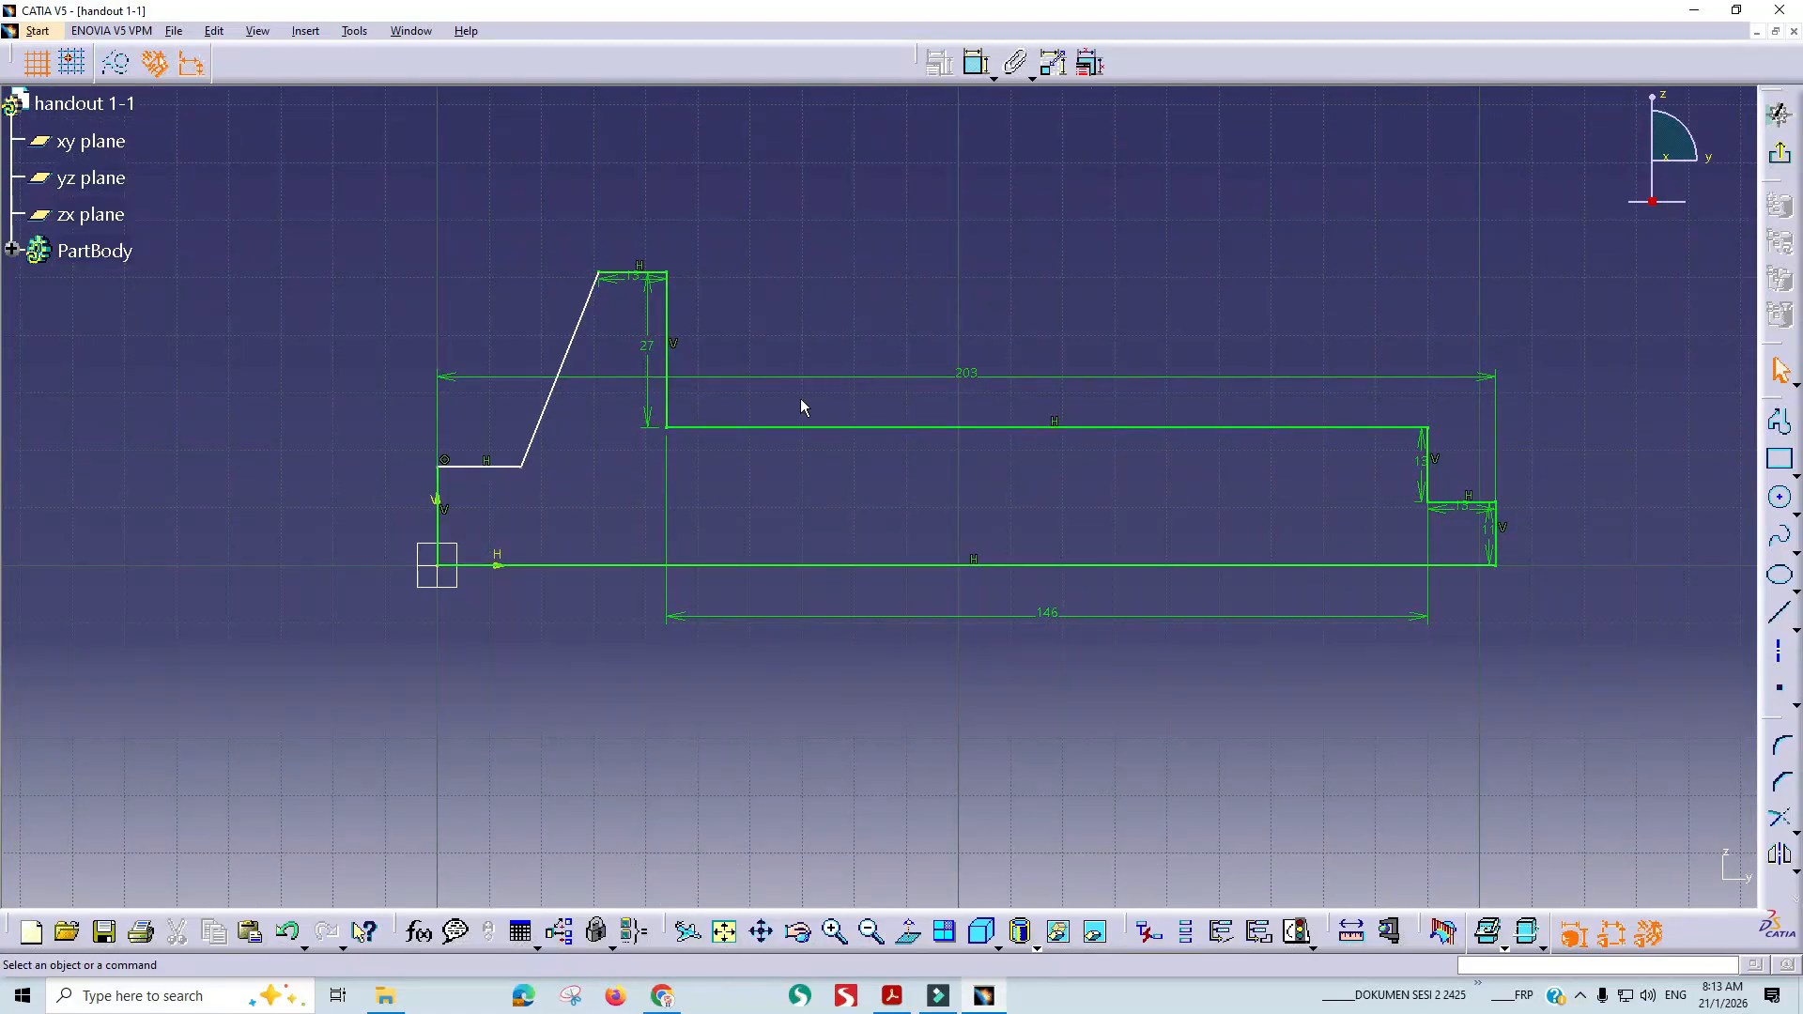
Check the end ledge in the PDF drawing and dimension the ledge above the origin to a length of 13 mm.
key("alt+Tab")
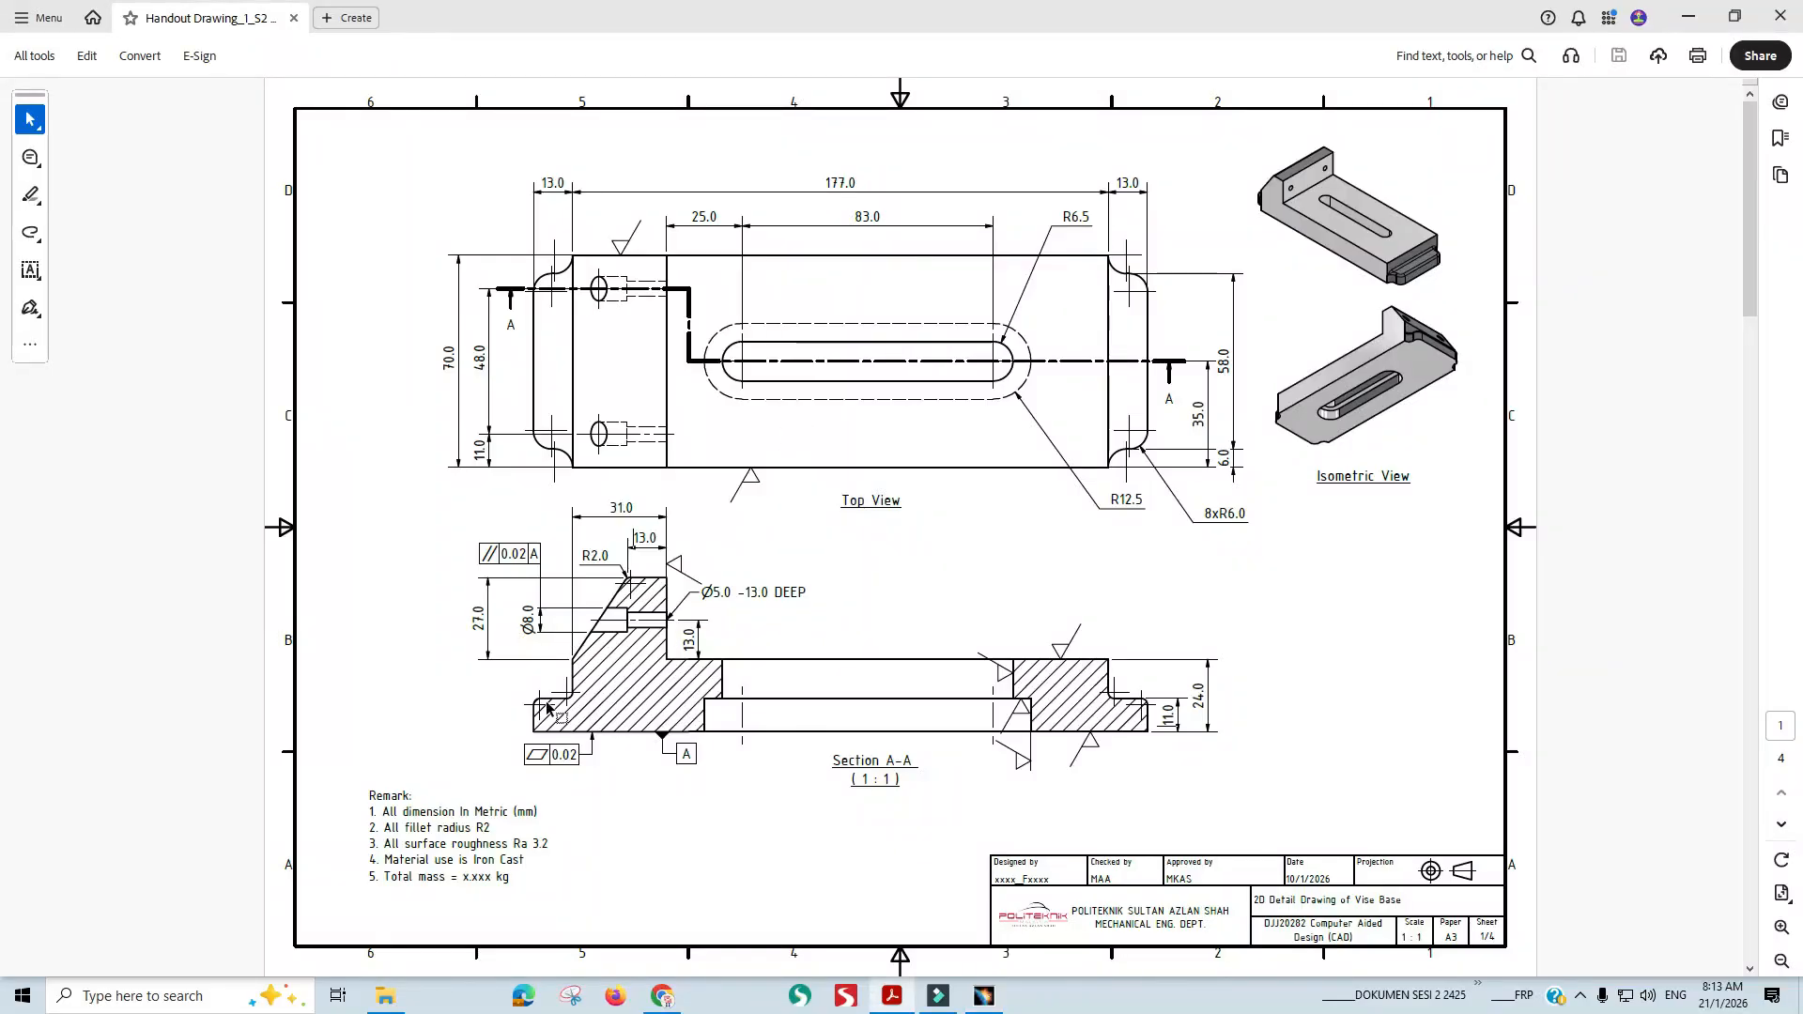
key("alt+Tab")
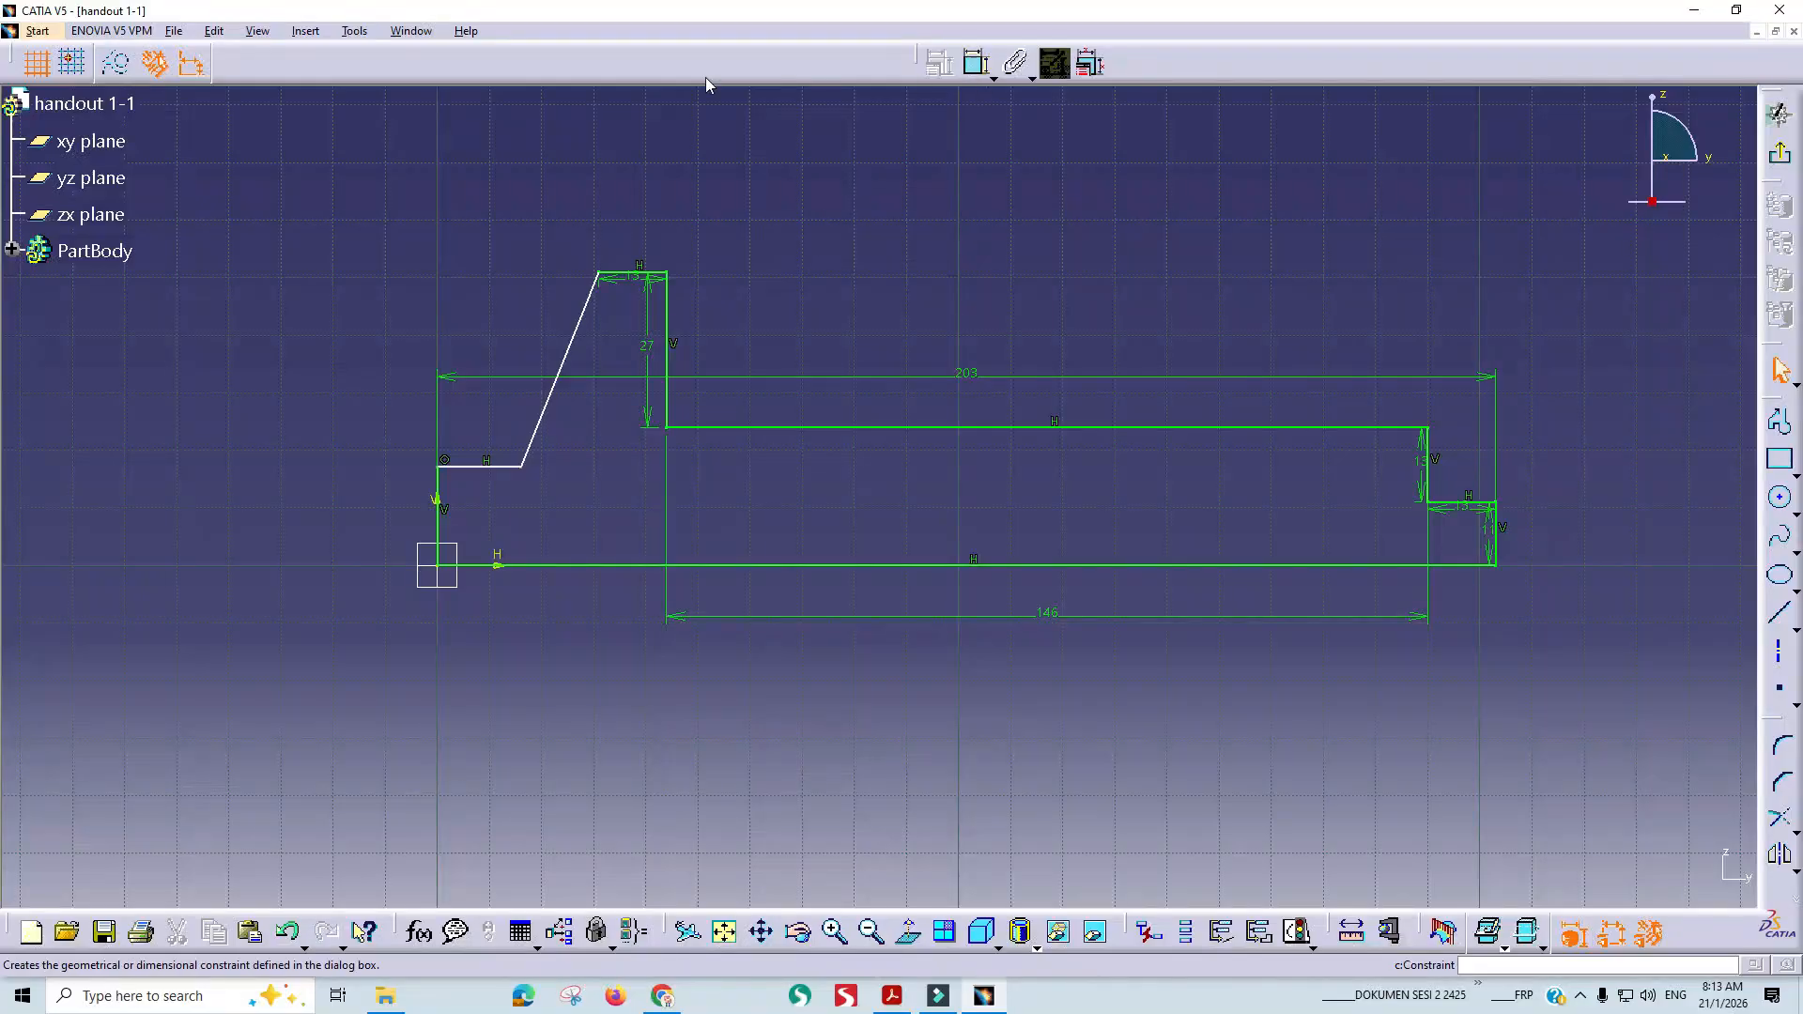
left_click(481, 470)
left_click(484, 165)
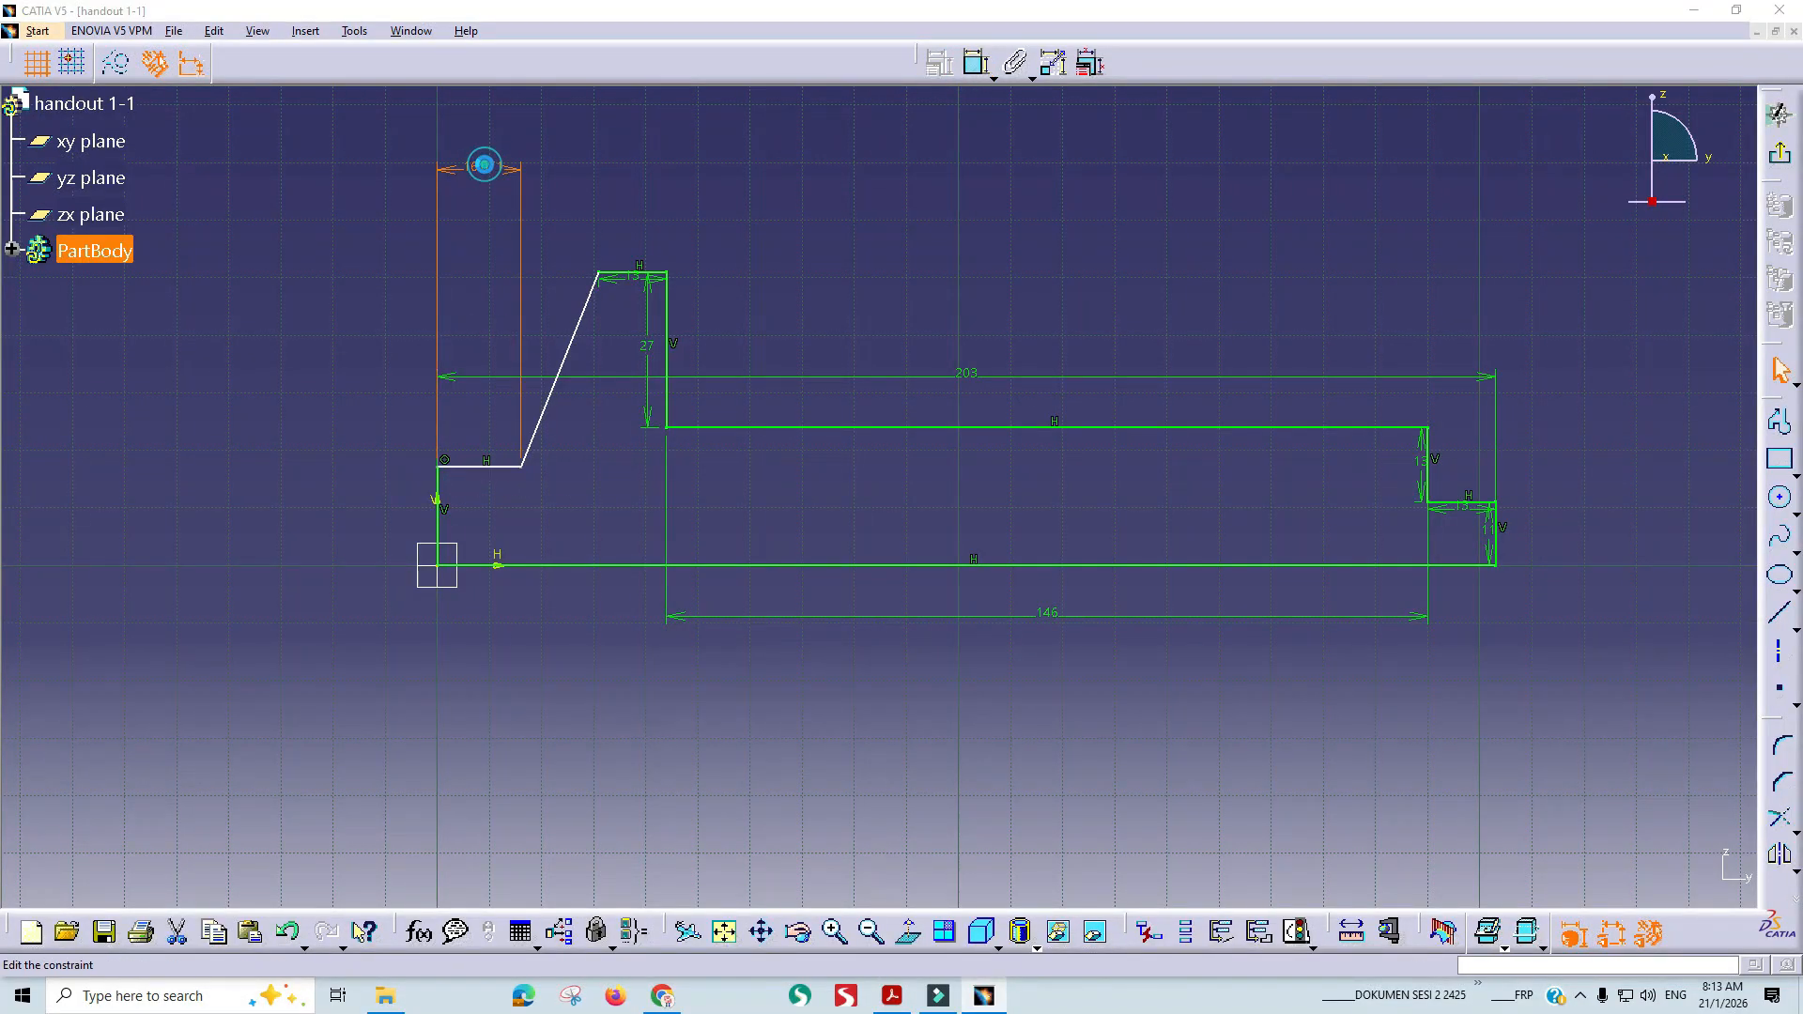
double_click(485, 165)
type("13")
key("Return")
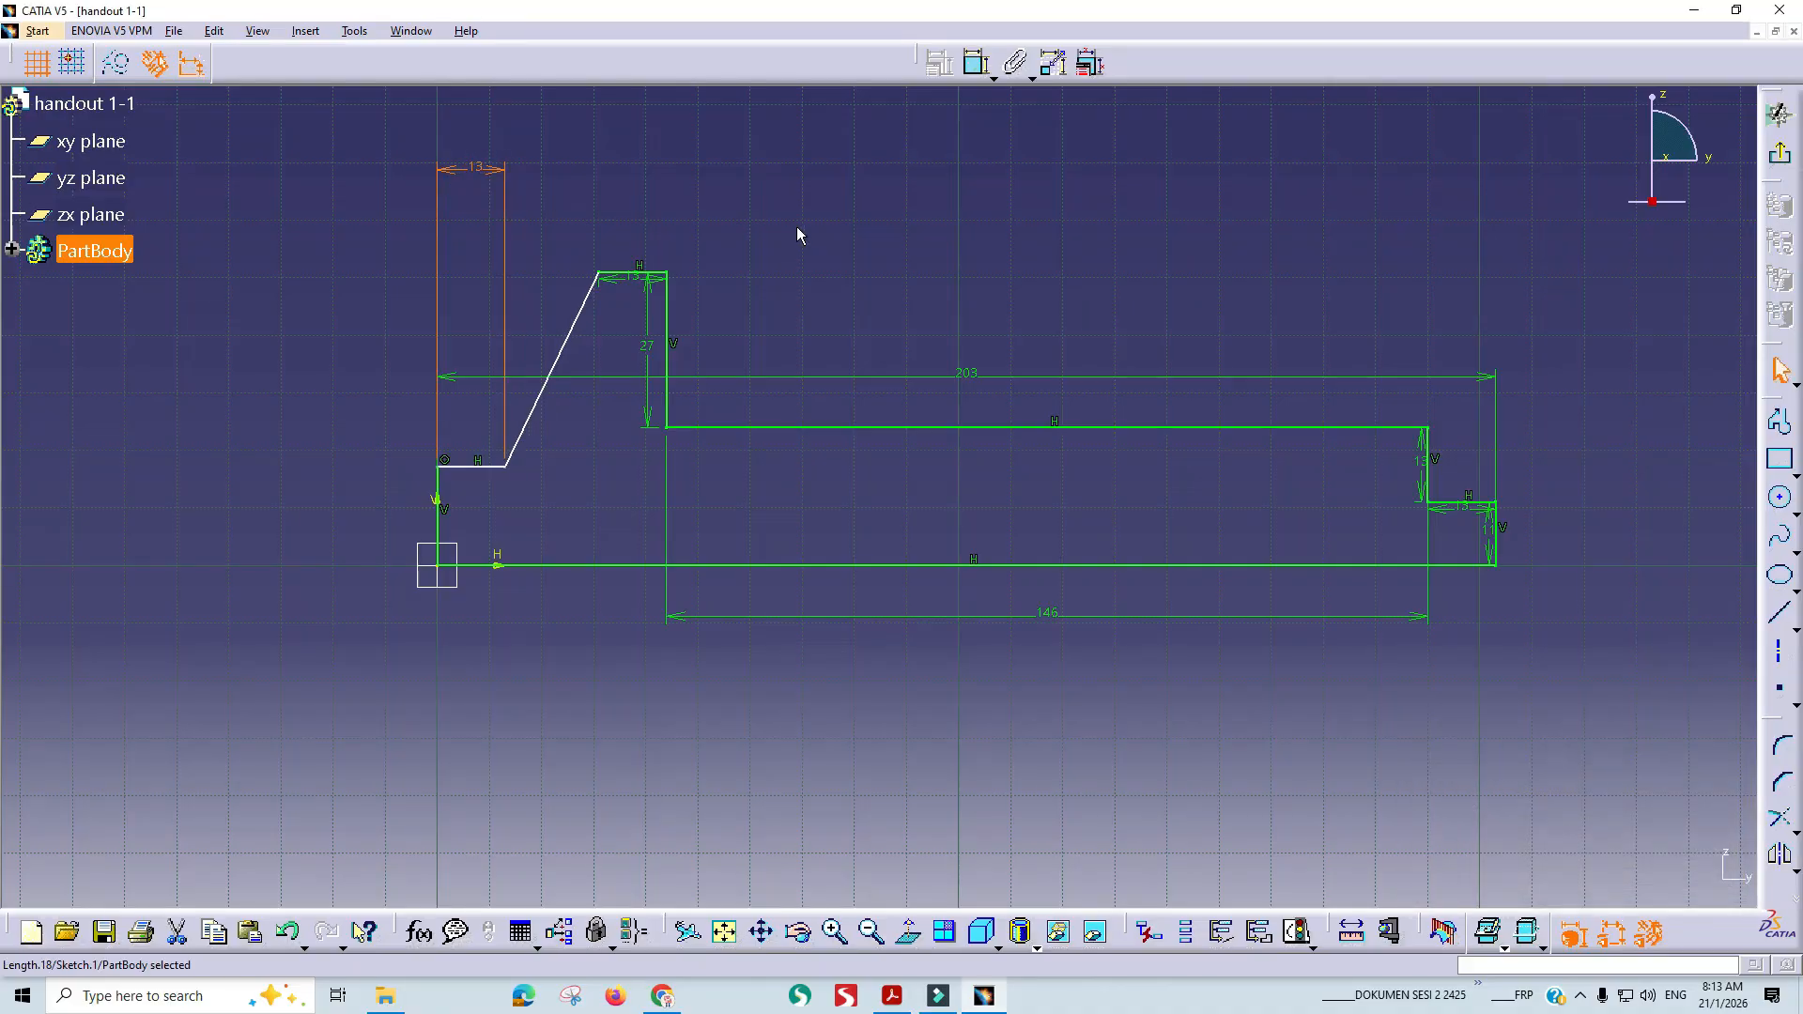
Check the upright's width in the PDF drawing and try to dimension horizontally from its vertical line to the sloped line's lower end.
key("alt+Tab")
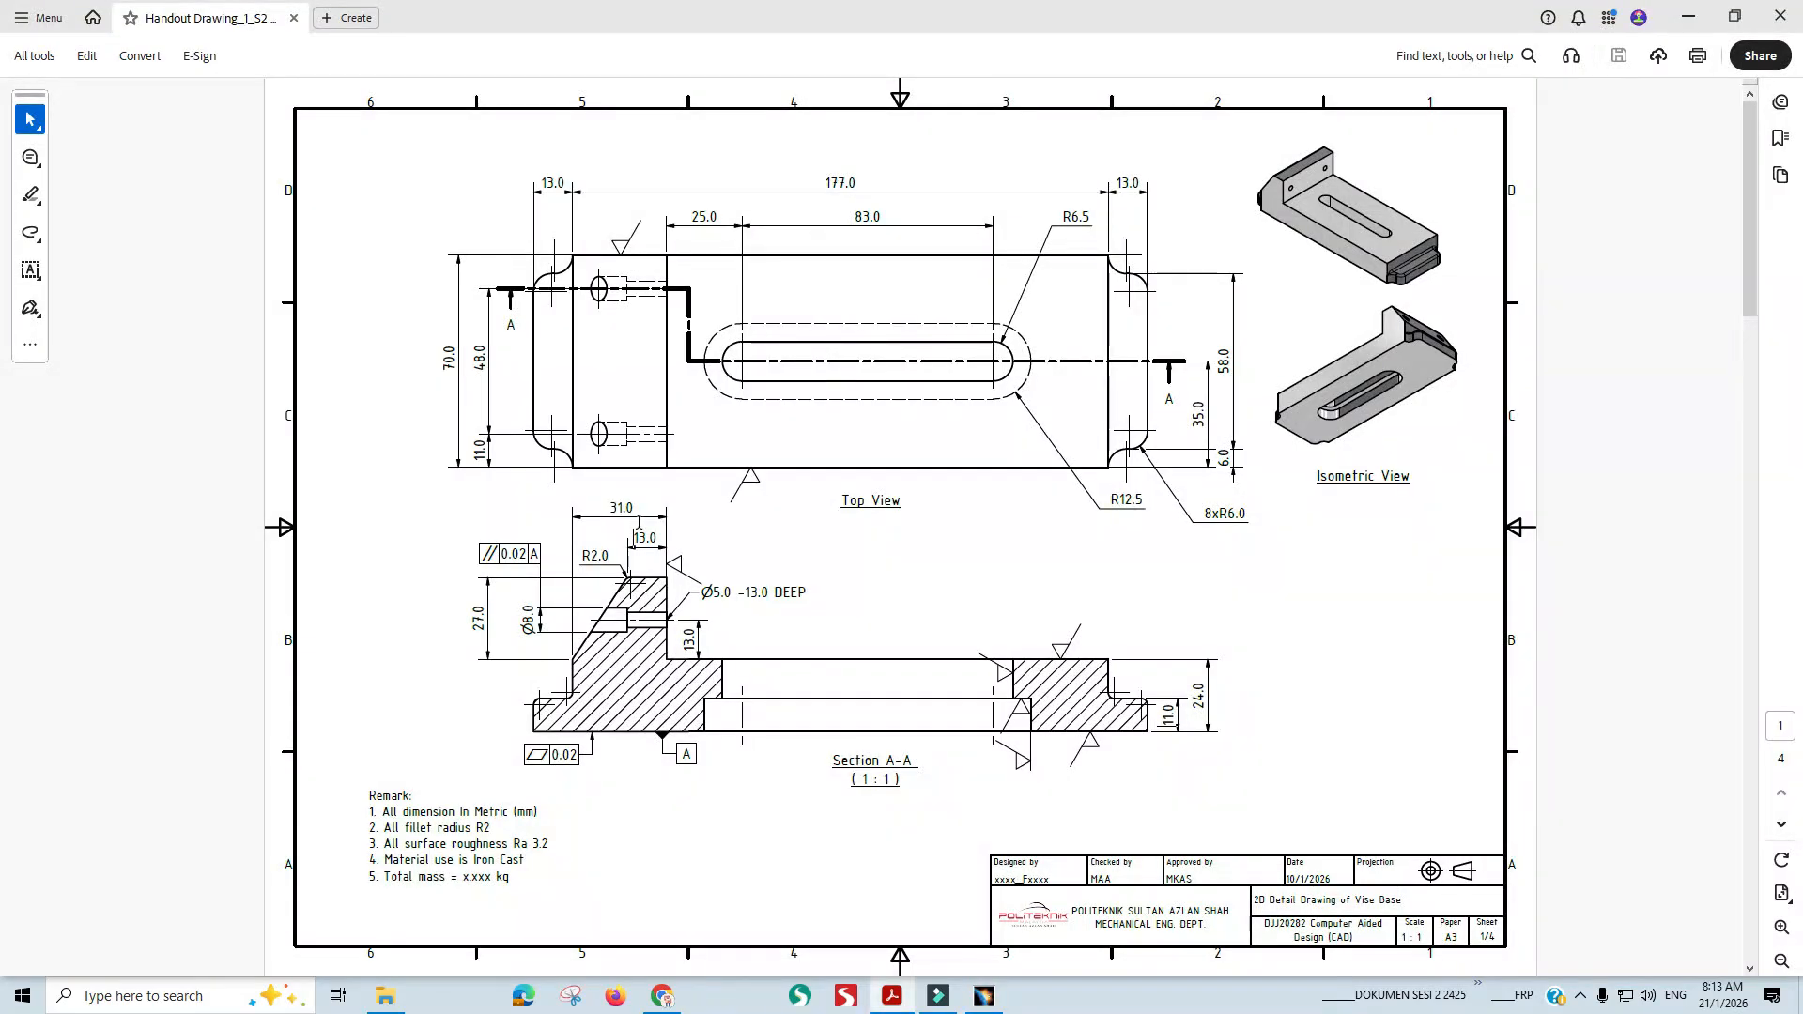
key("alt+Tab")
left_click(978, 66)
left_click(667, 321)
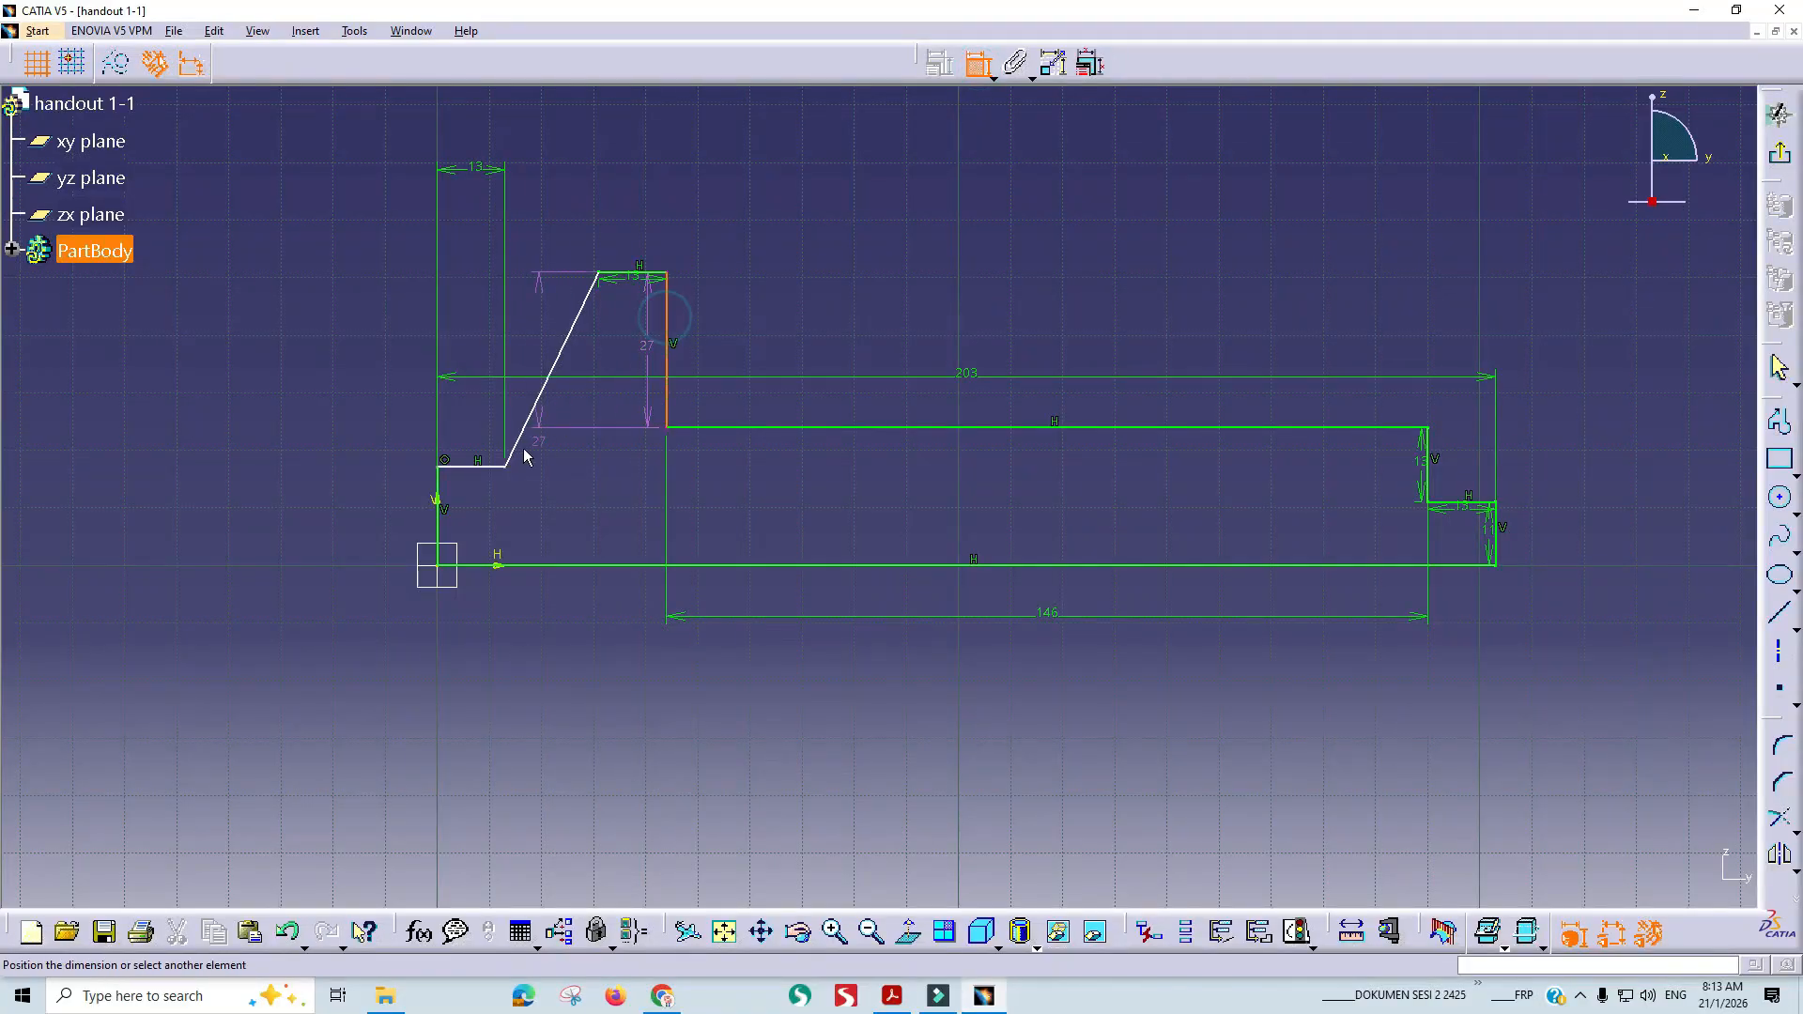
left_click(516, 476)
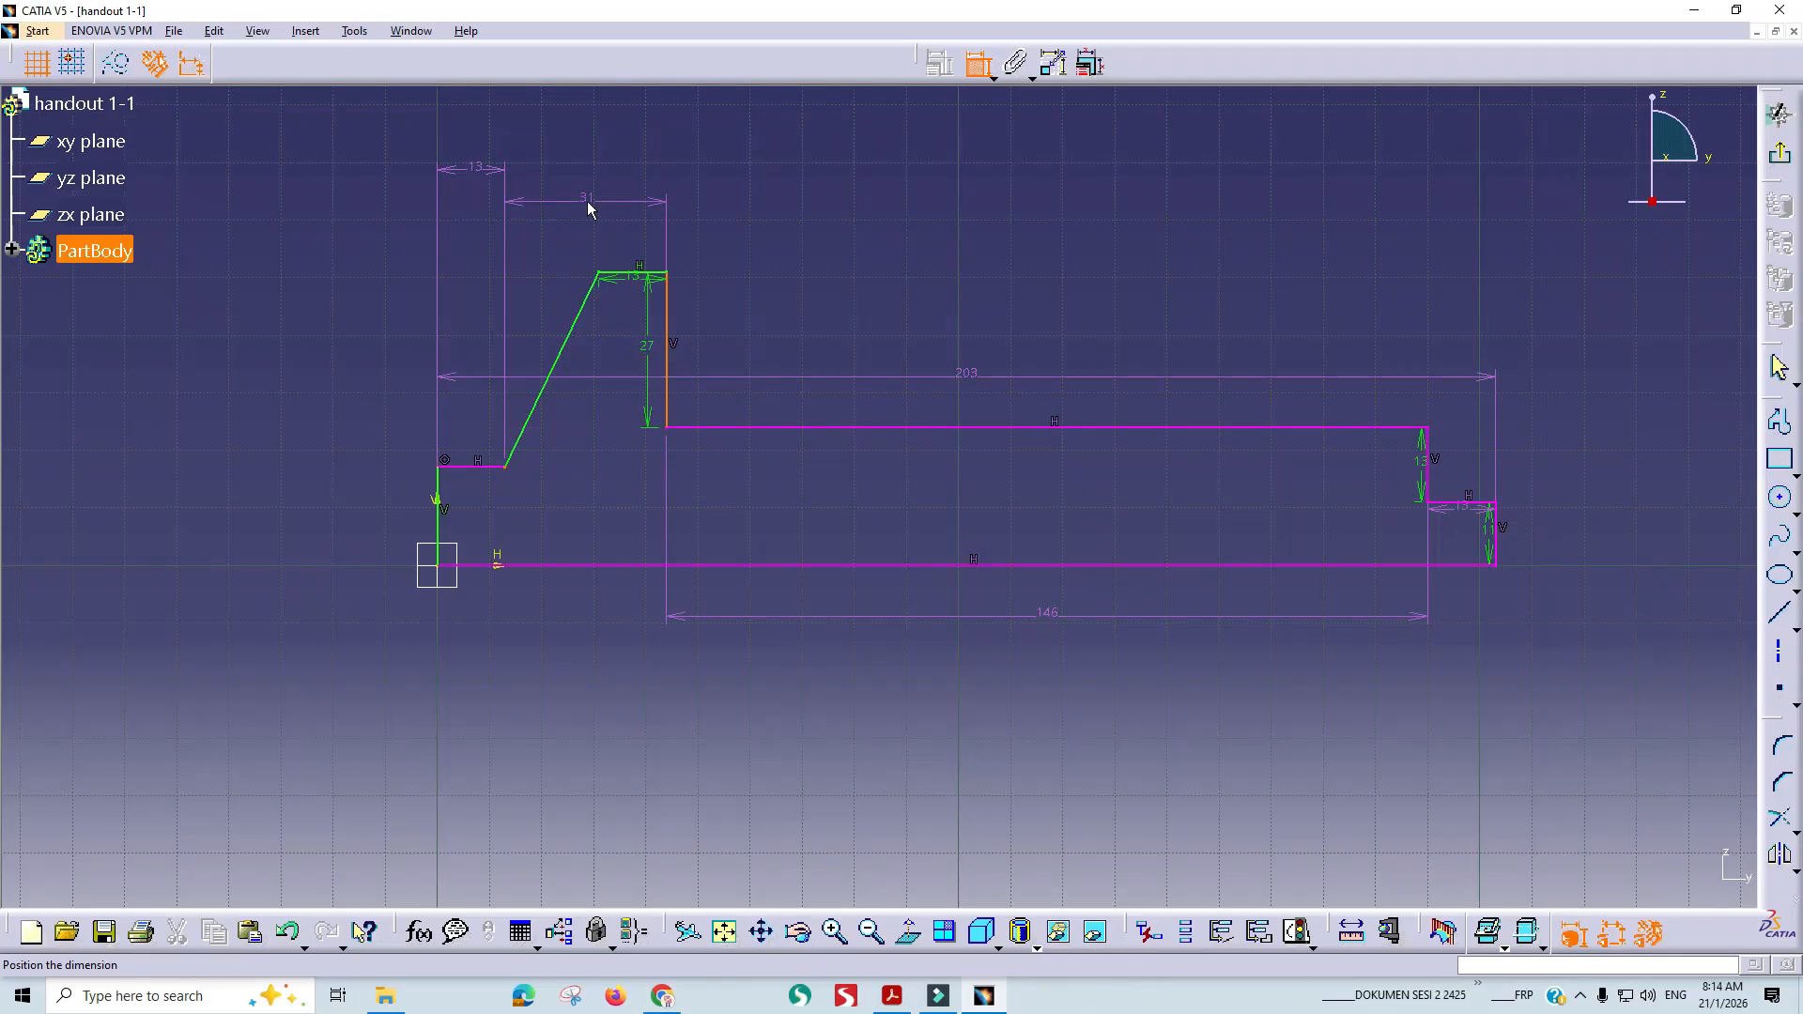
left_click(588, 201)
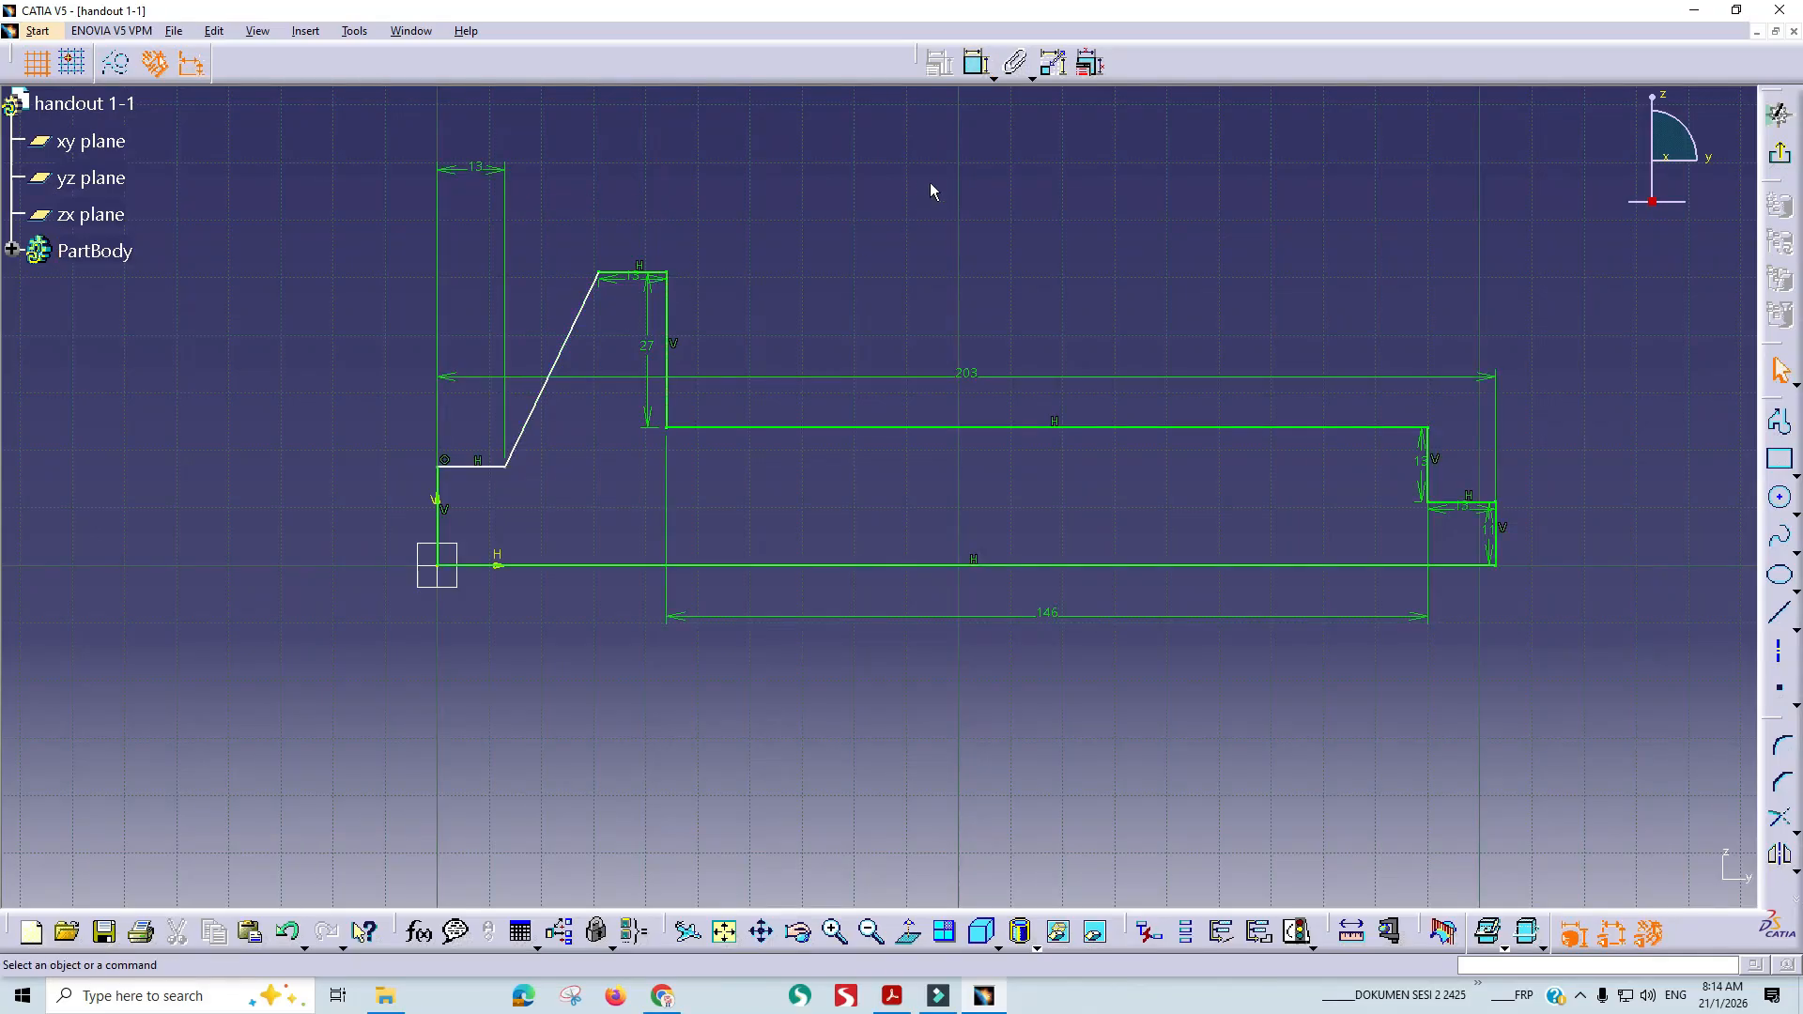
Compare the upright with the section view in the PDF drawing and delete the profile's sloped line.
key("alt+Tab")
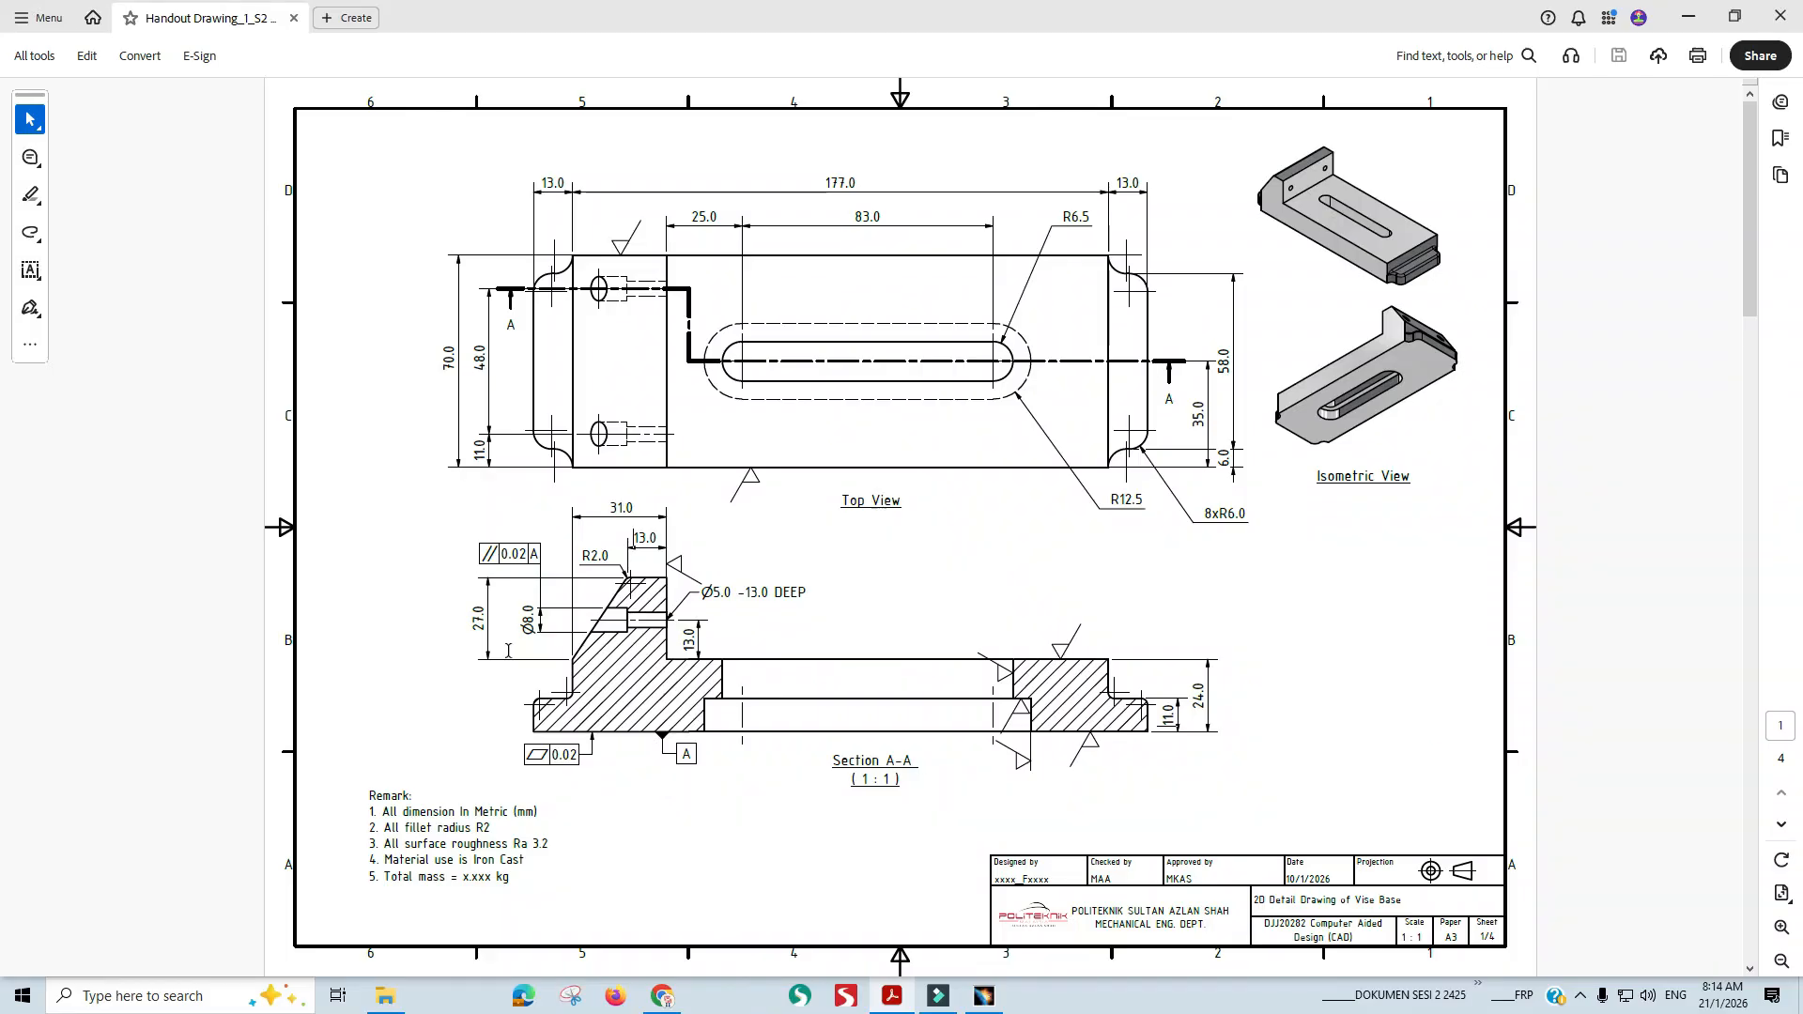
key("alt+Tab")
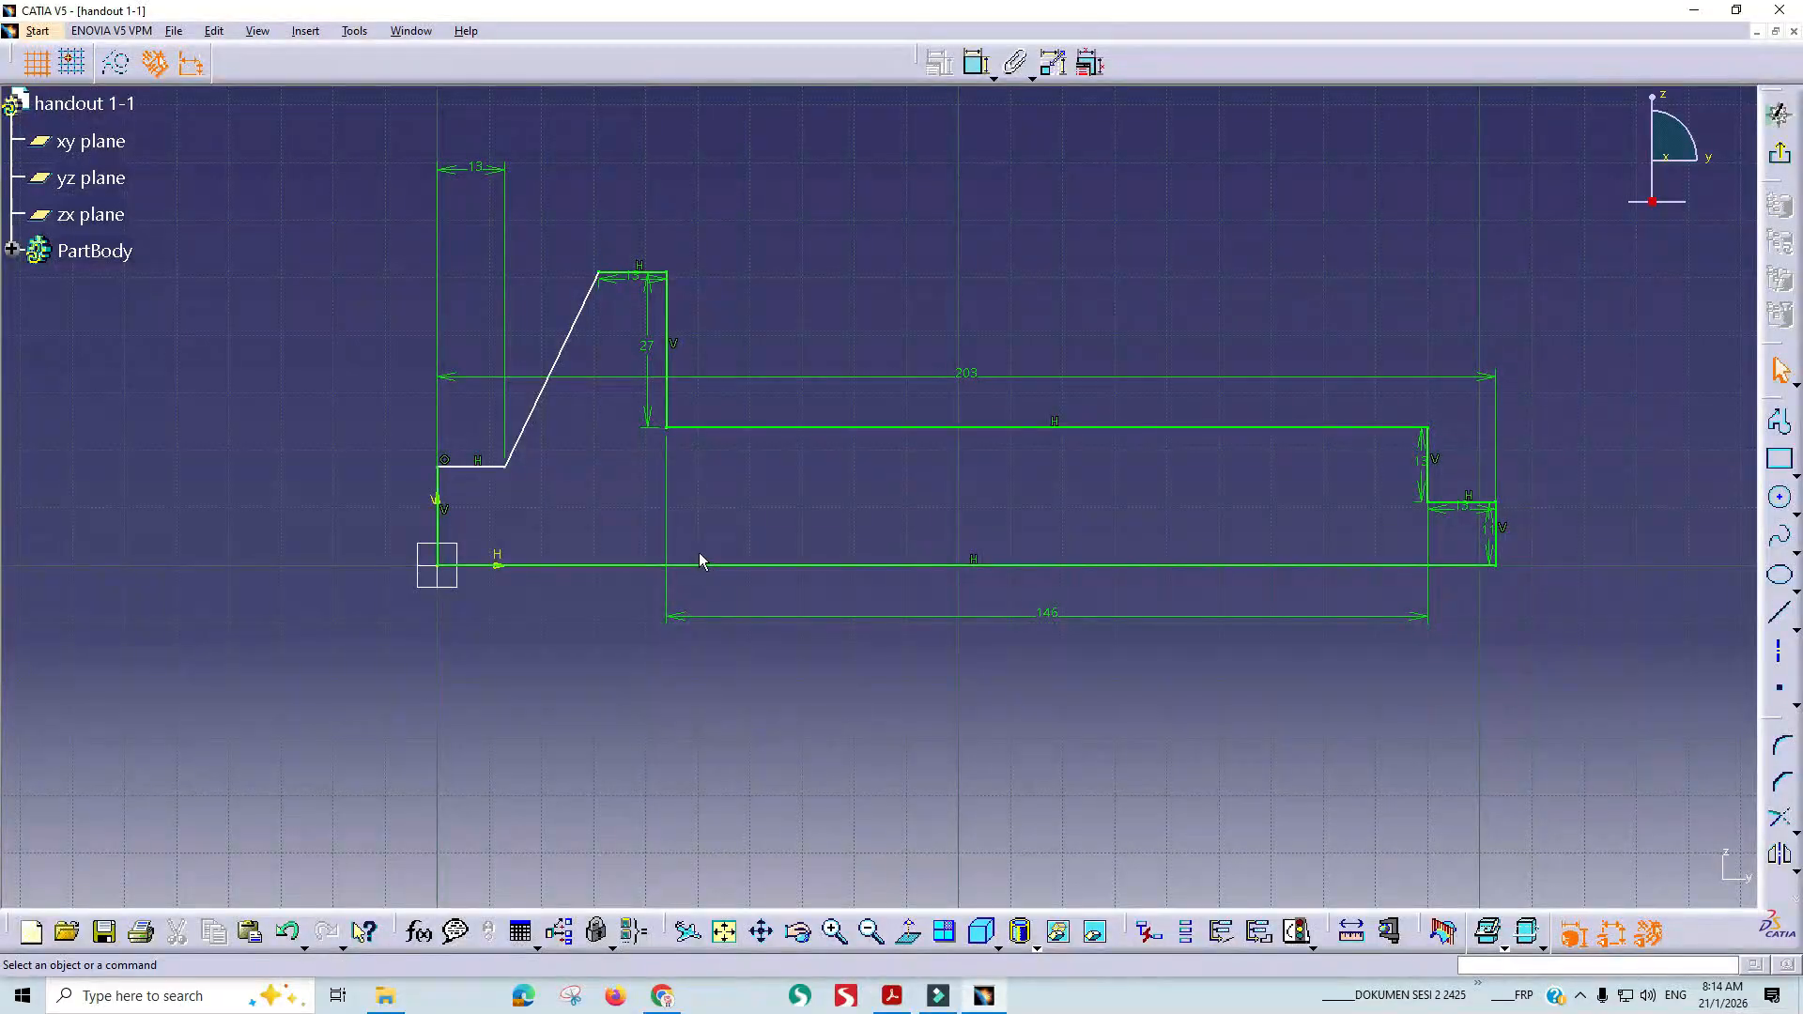
key("alt+Tab")
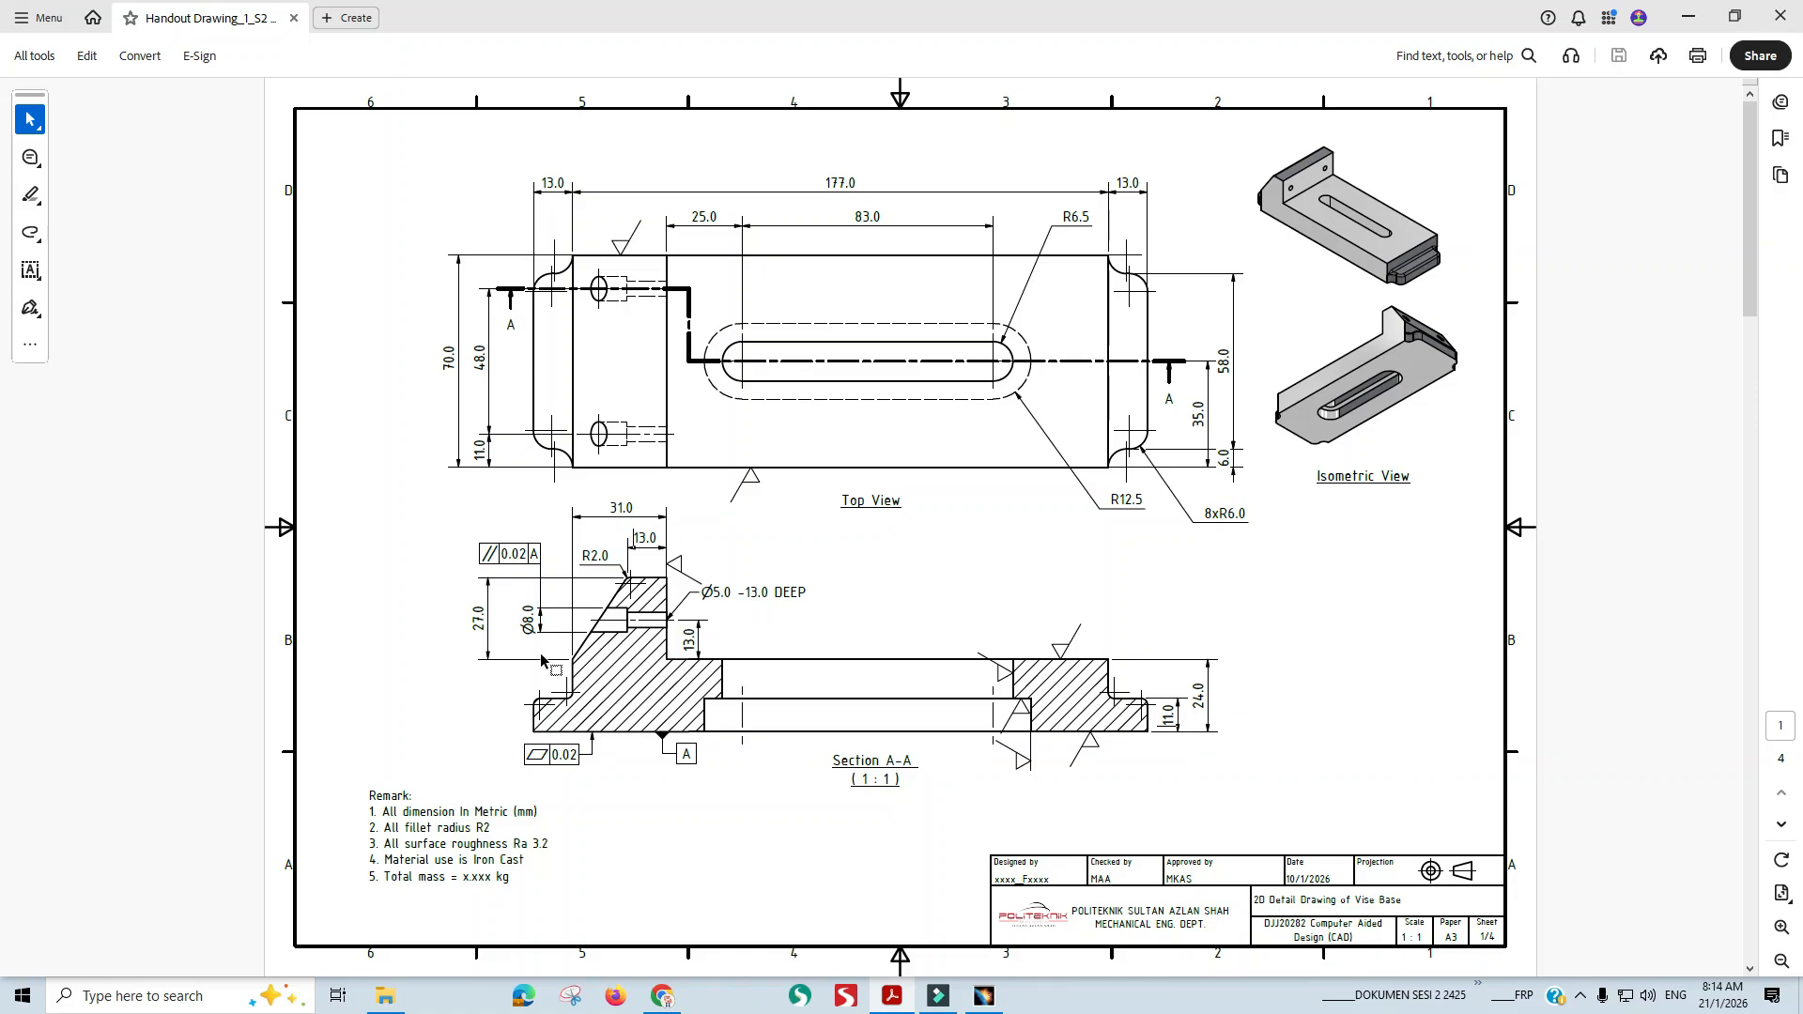
key("alt+Tab")
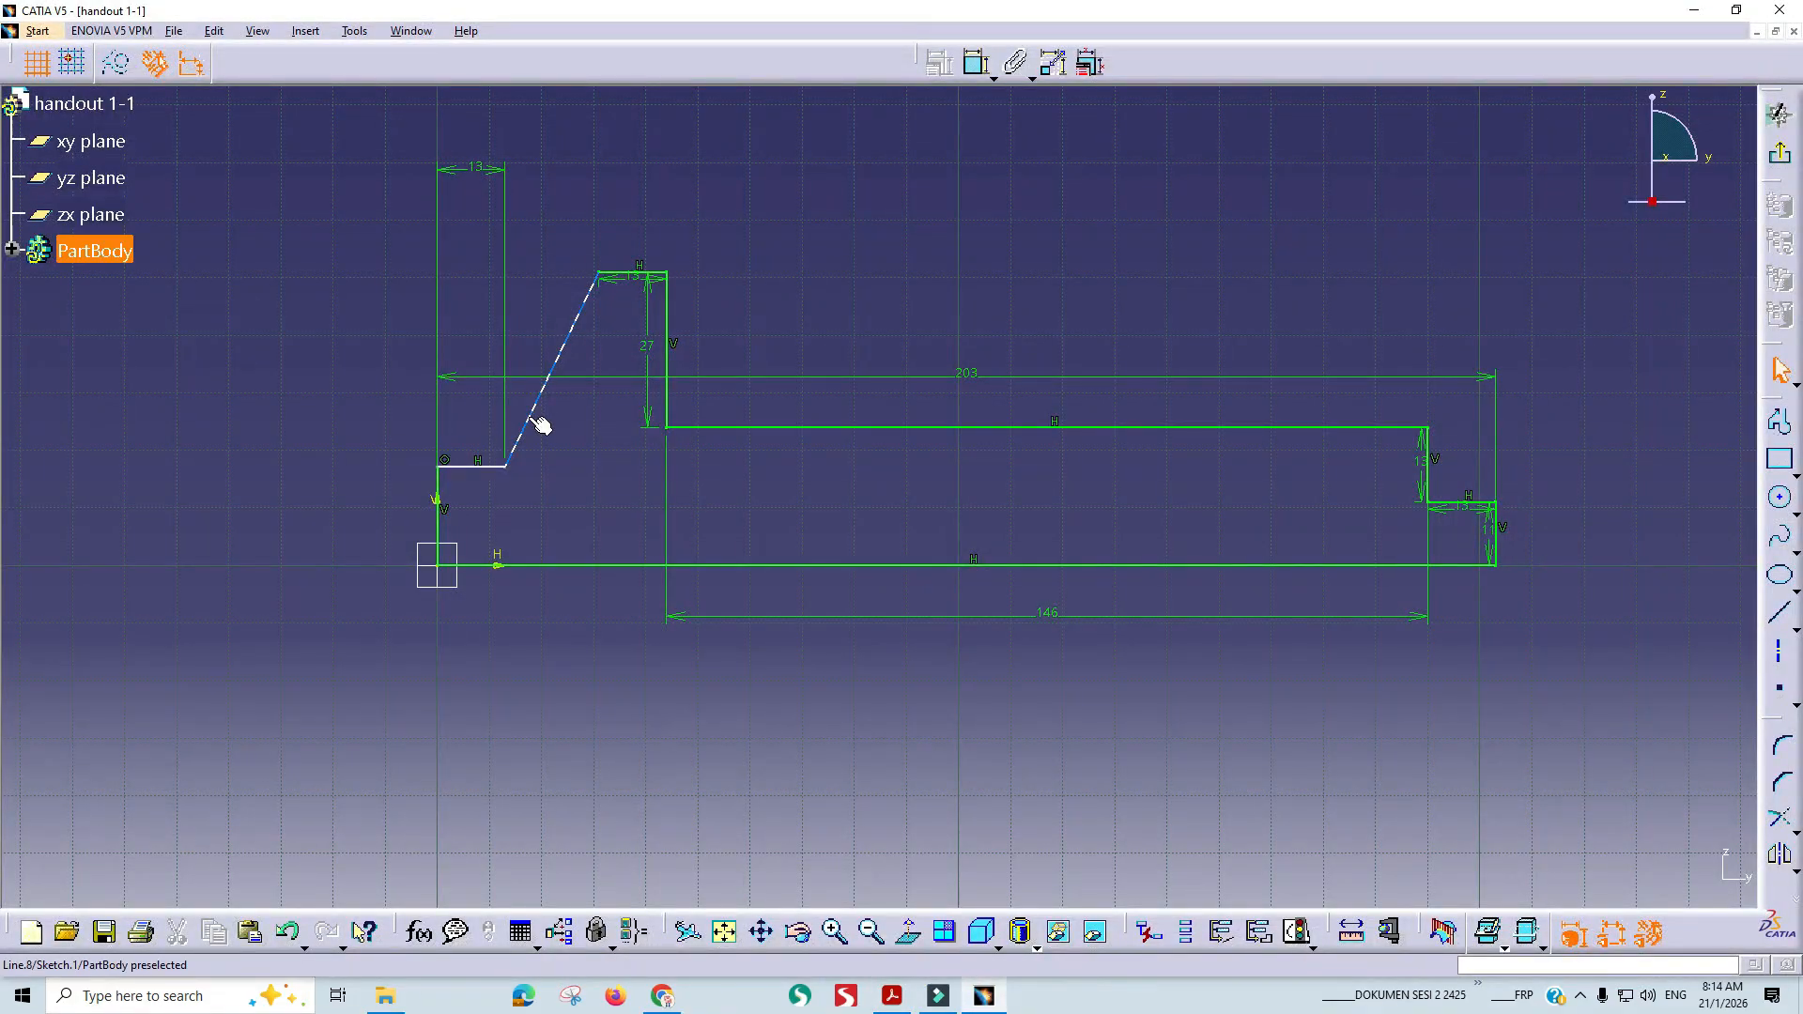
key("alt+Tab")
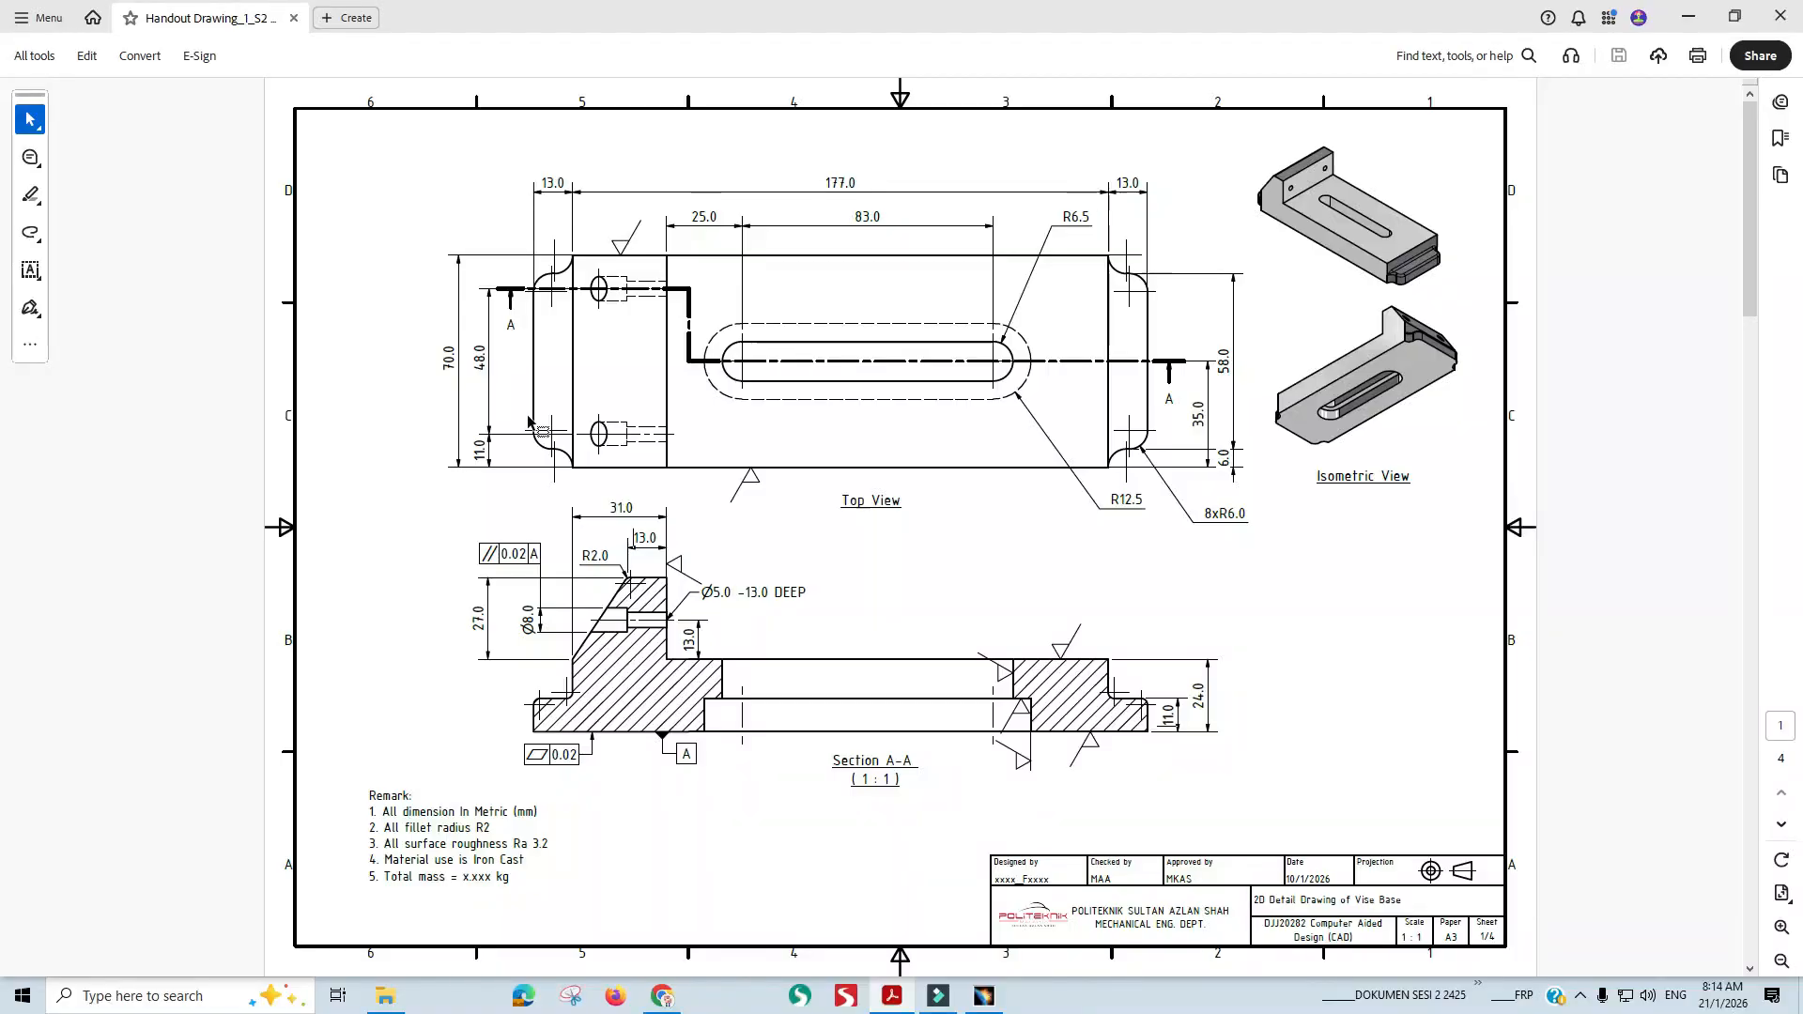
key("alt+Tab")
left_click(535, 420)
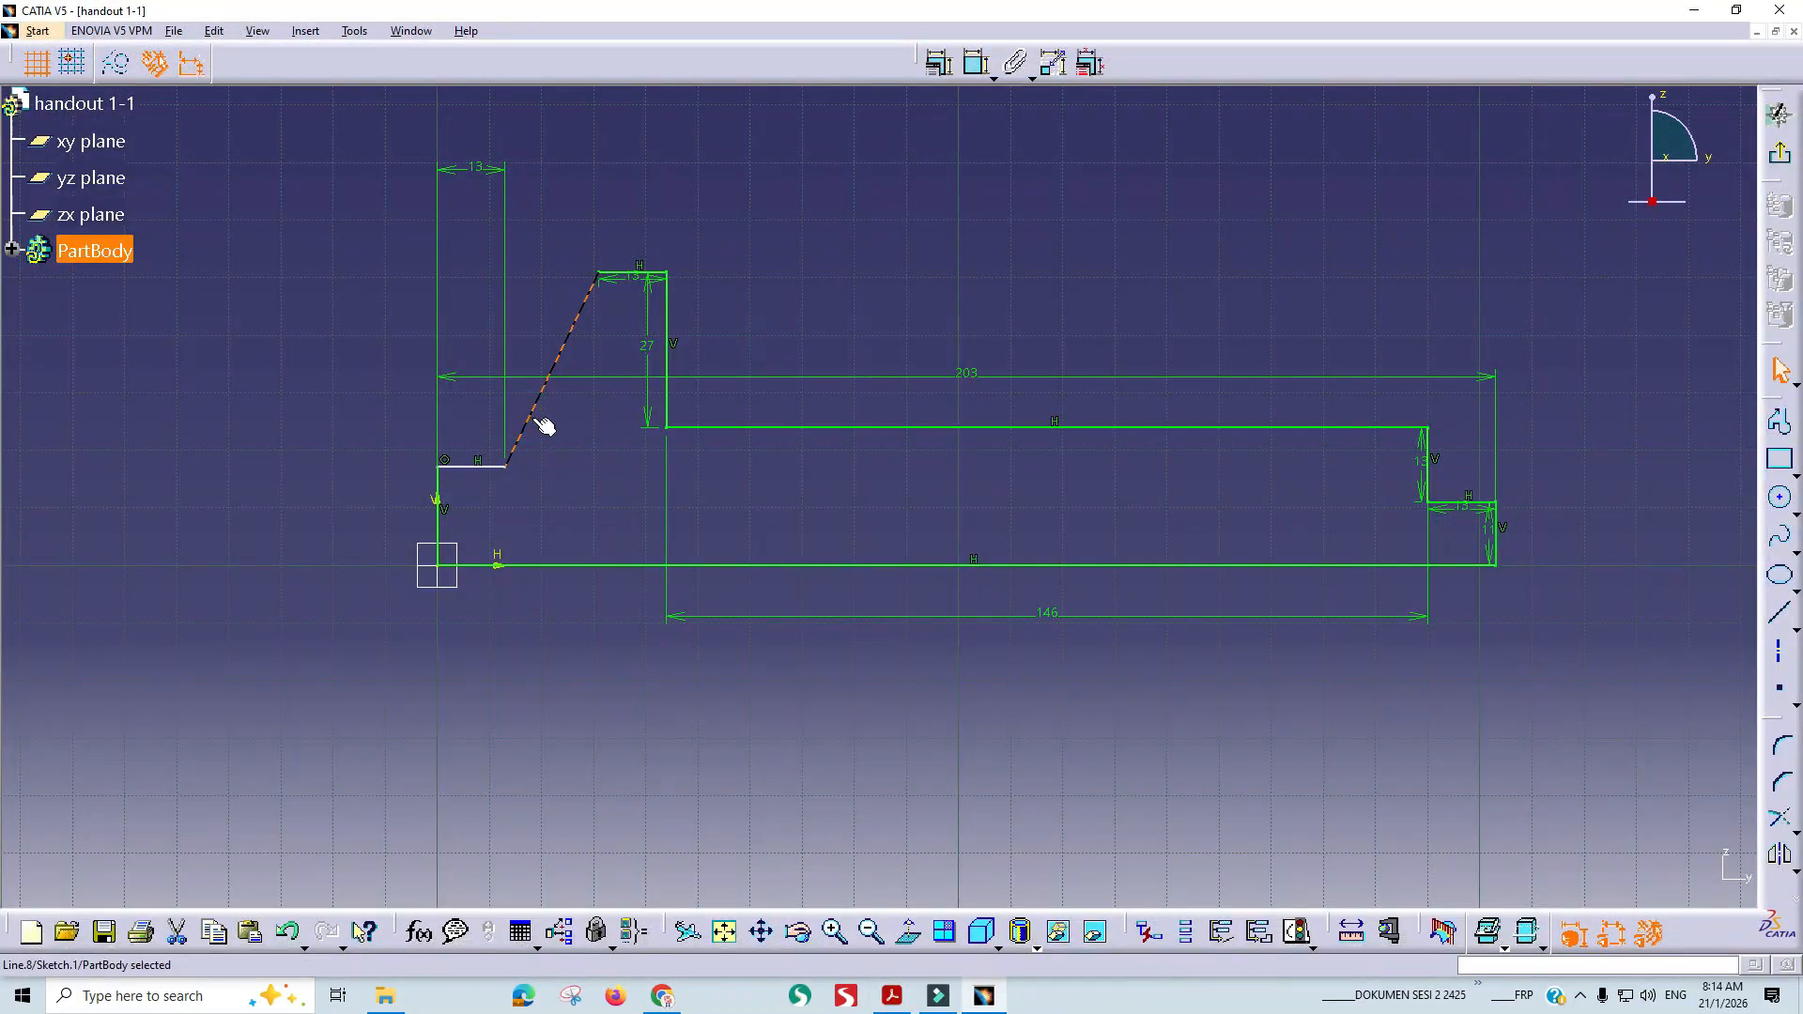
key("Delete")
Try redrawing the sloped line from the upright's top edge to a free point above the ledge, and delete it.
left_click(1780, 423)
left_click(601, 272)
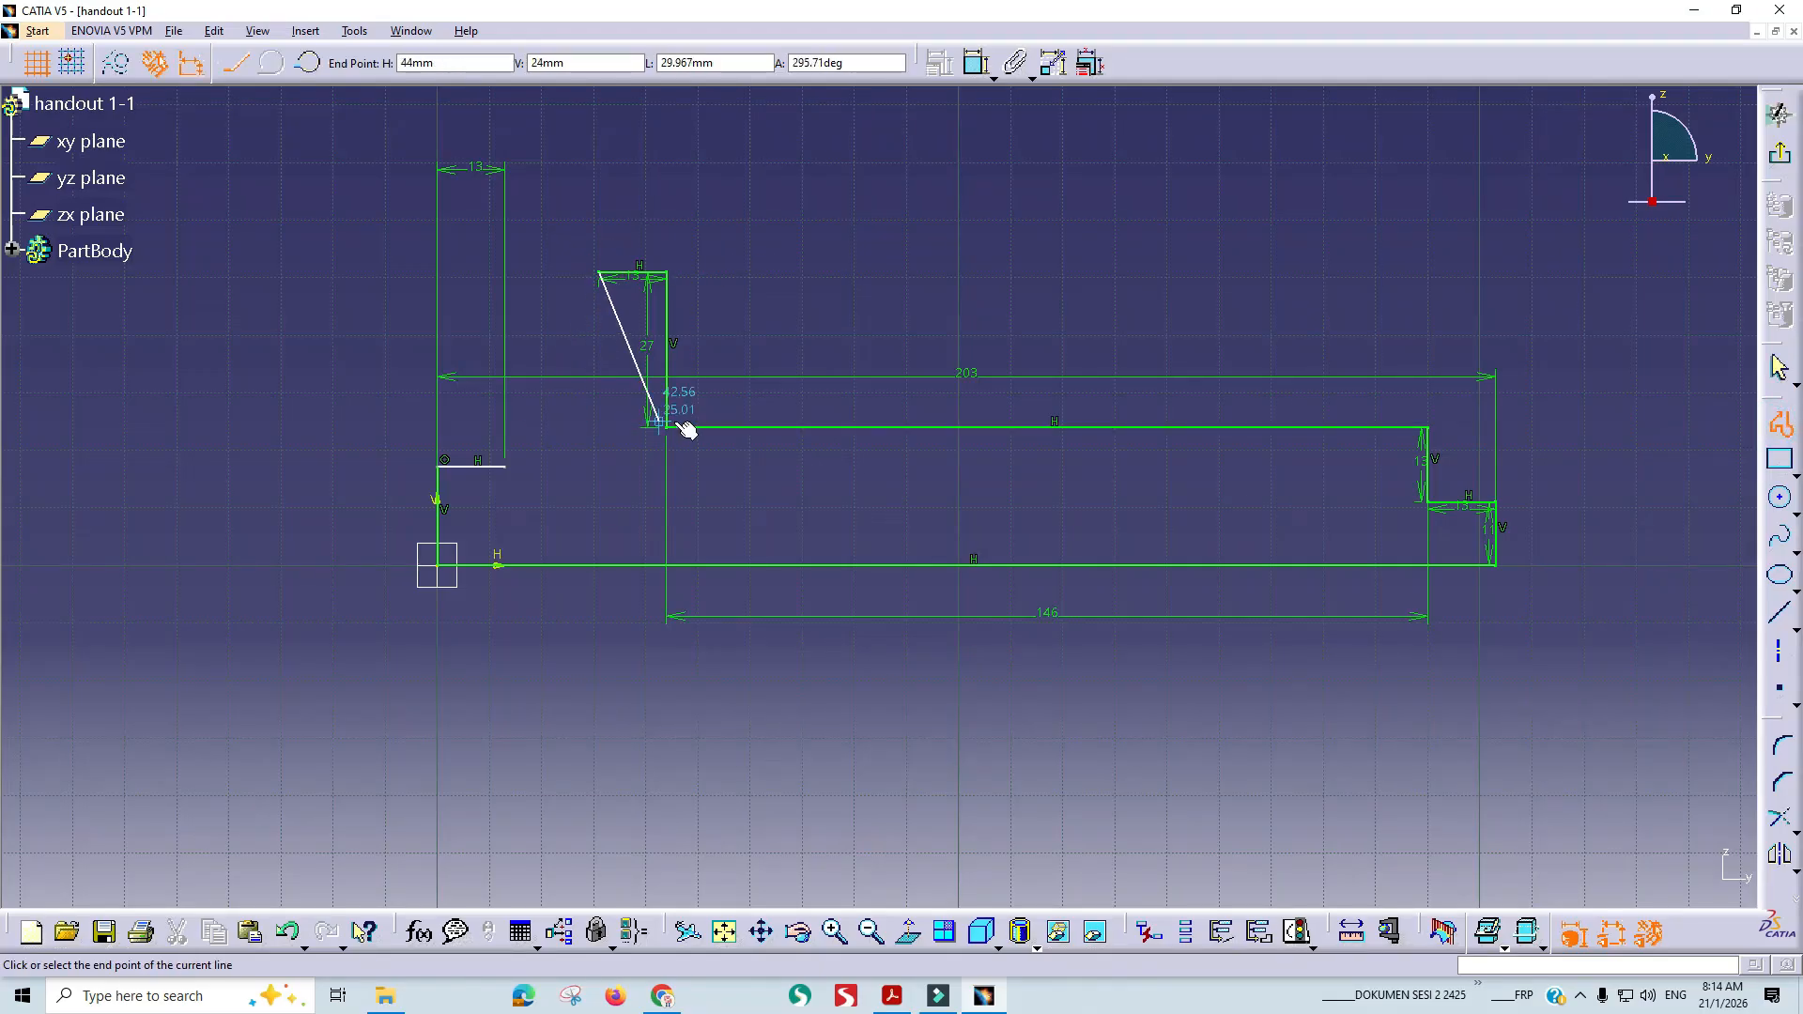
key("alt+Tab")
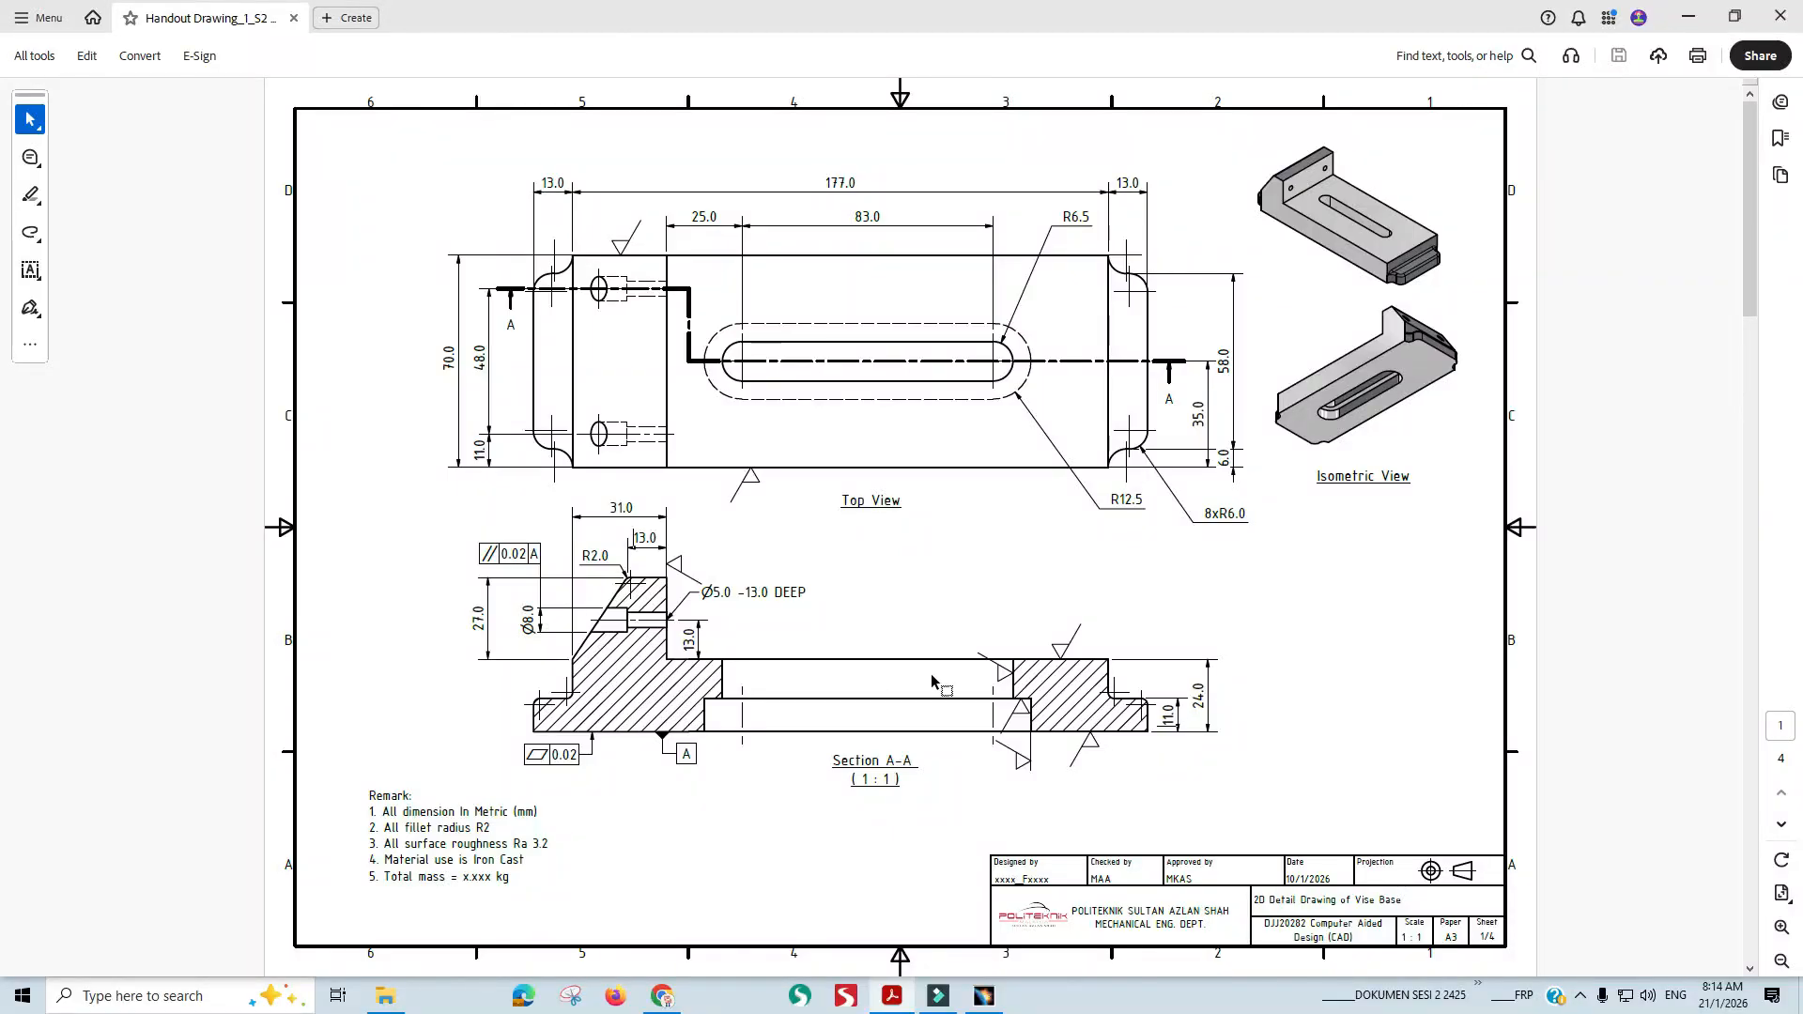
key("alt+Tab")
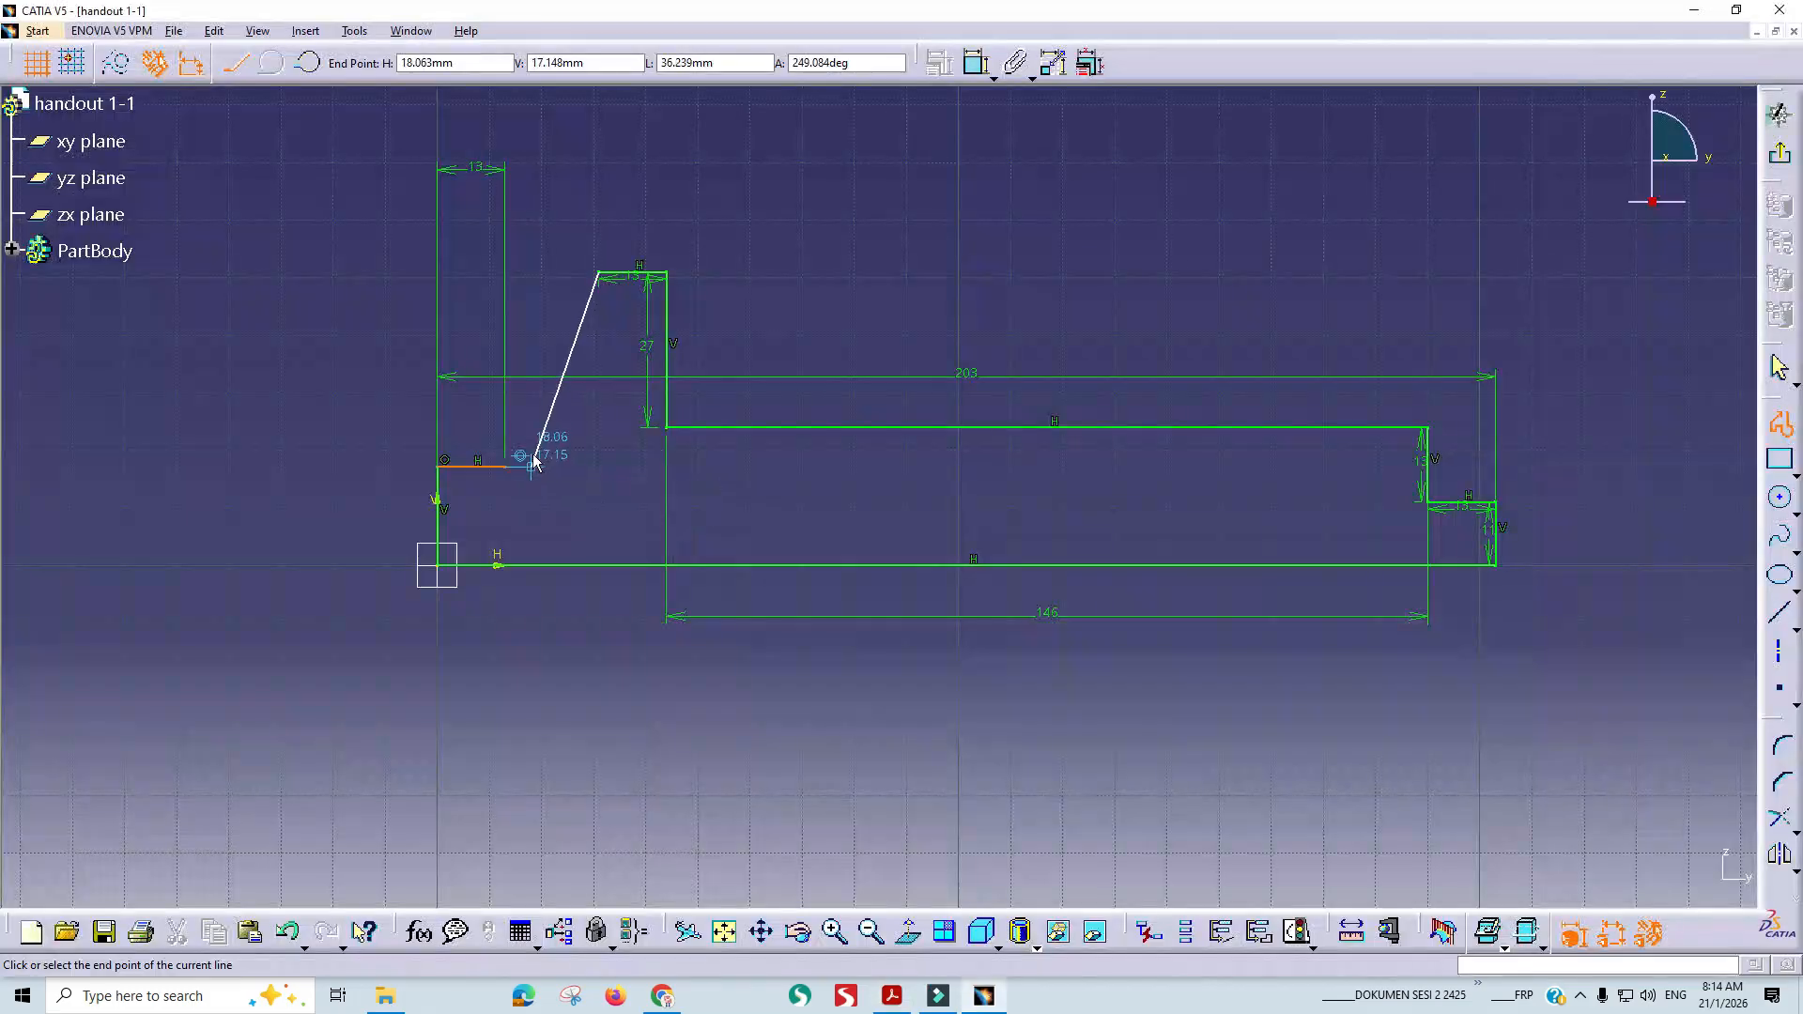
left_click(538, 437)
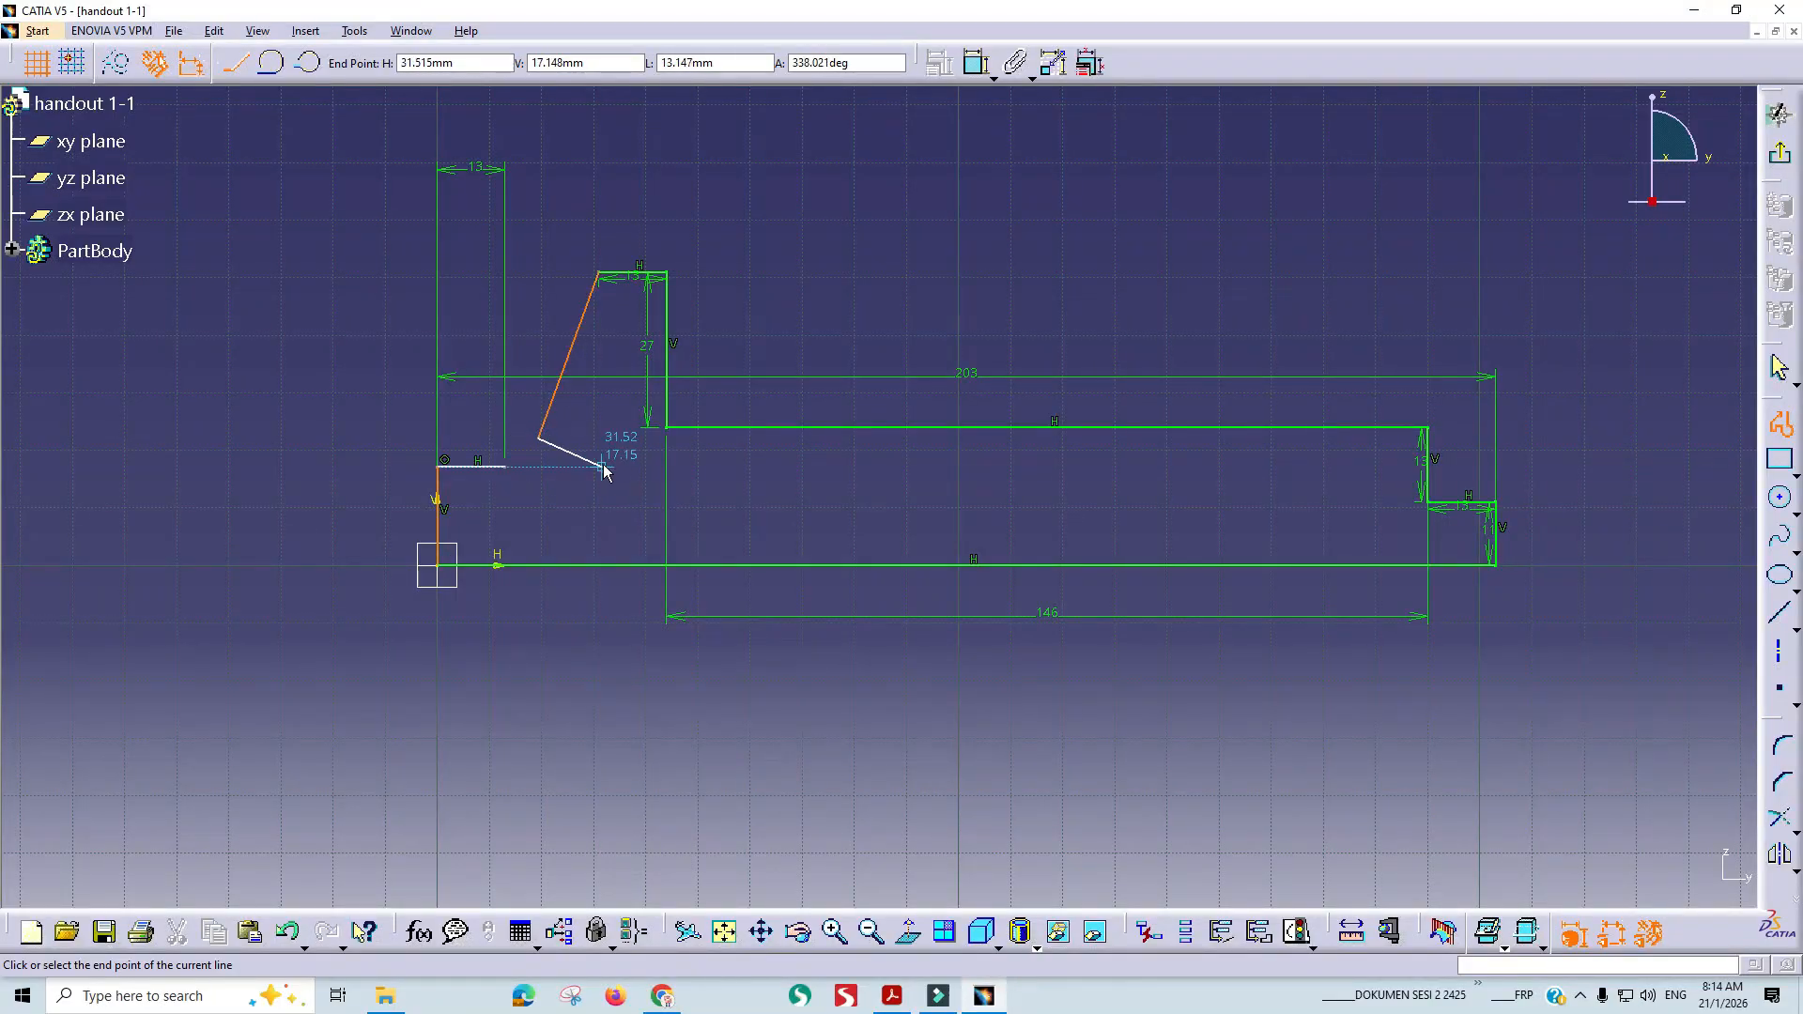
key("Escape")
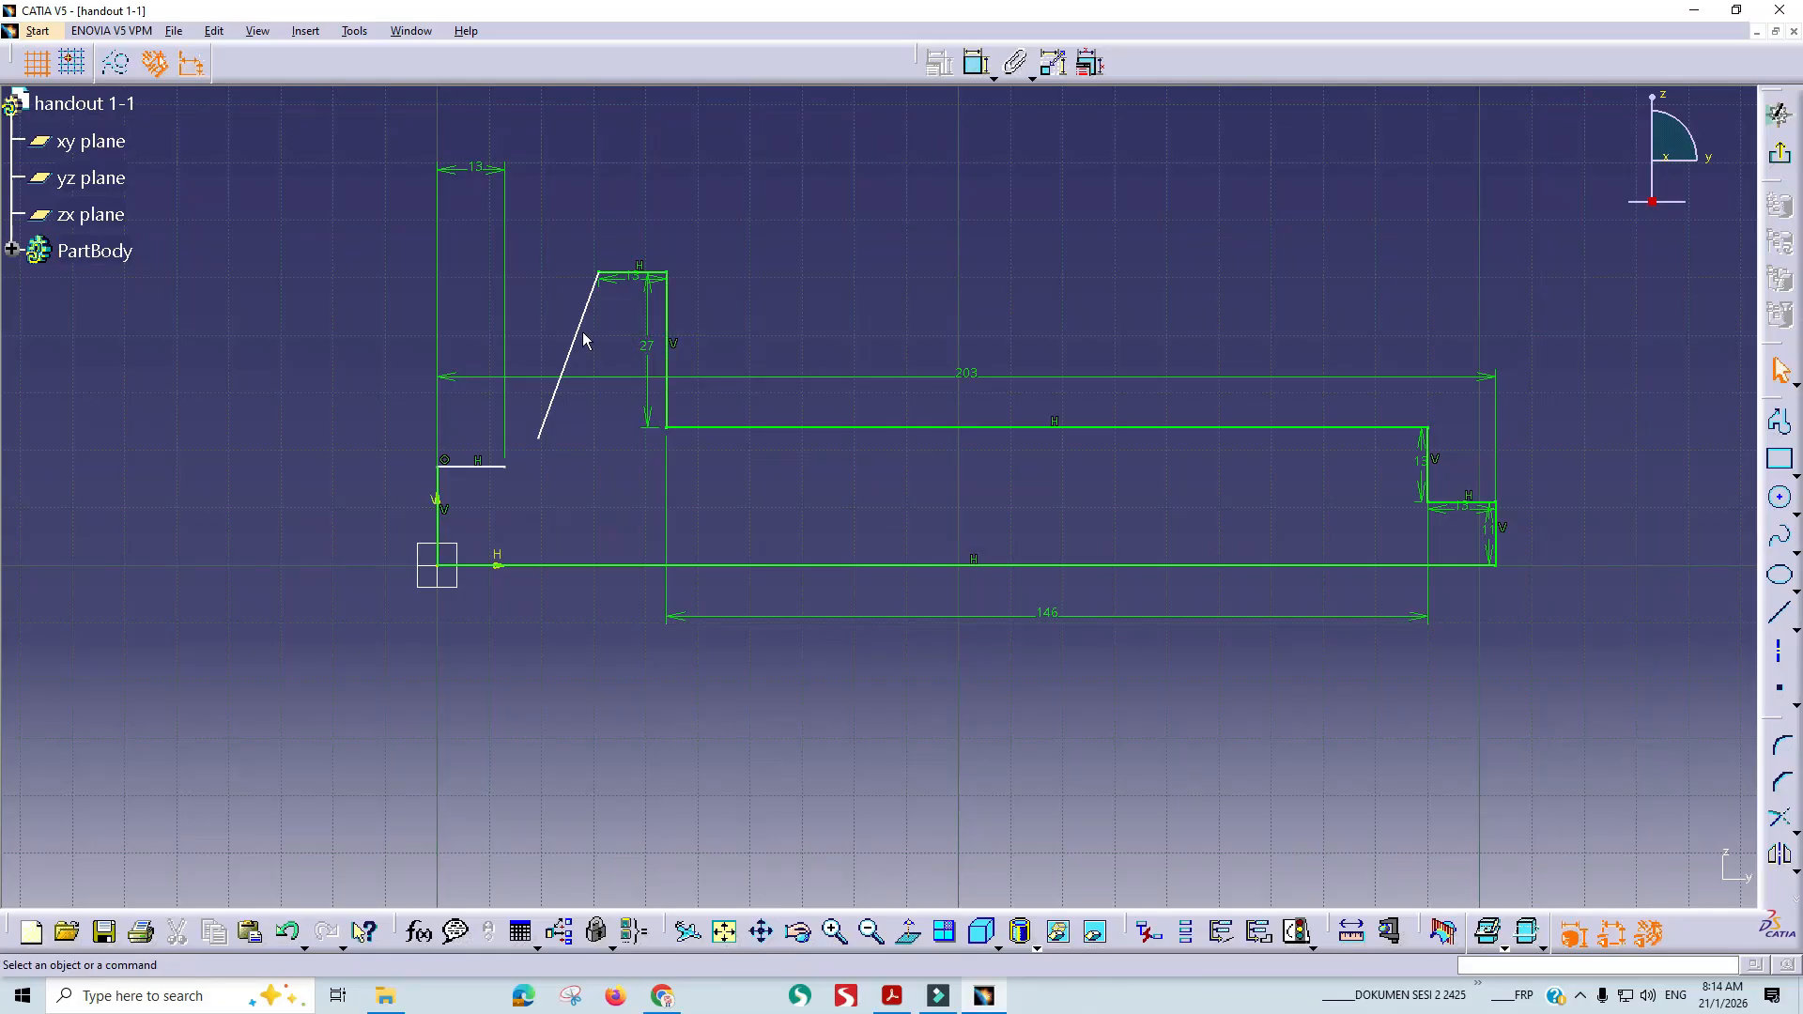
left_click(579, 332)
key("Delete")
Draw a sloped line about 25 mm high from the upright's top edge and a vertical line down to the ledge's end.
left_click(1767, 424)
left_click(598, 274)
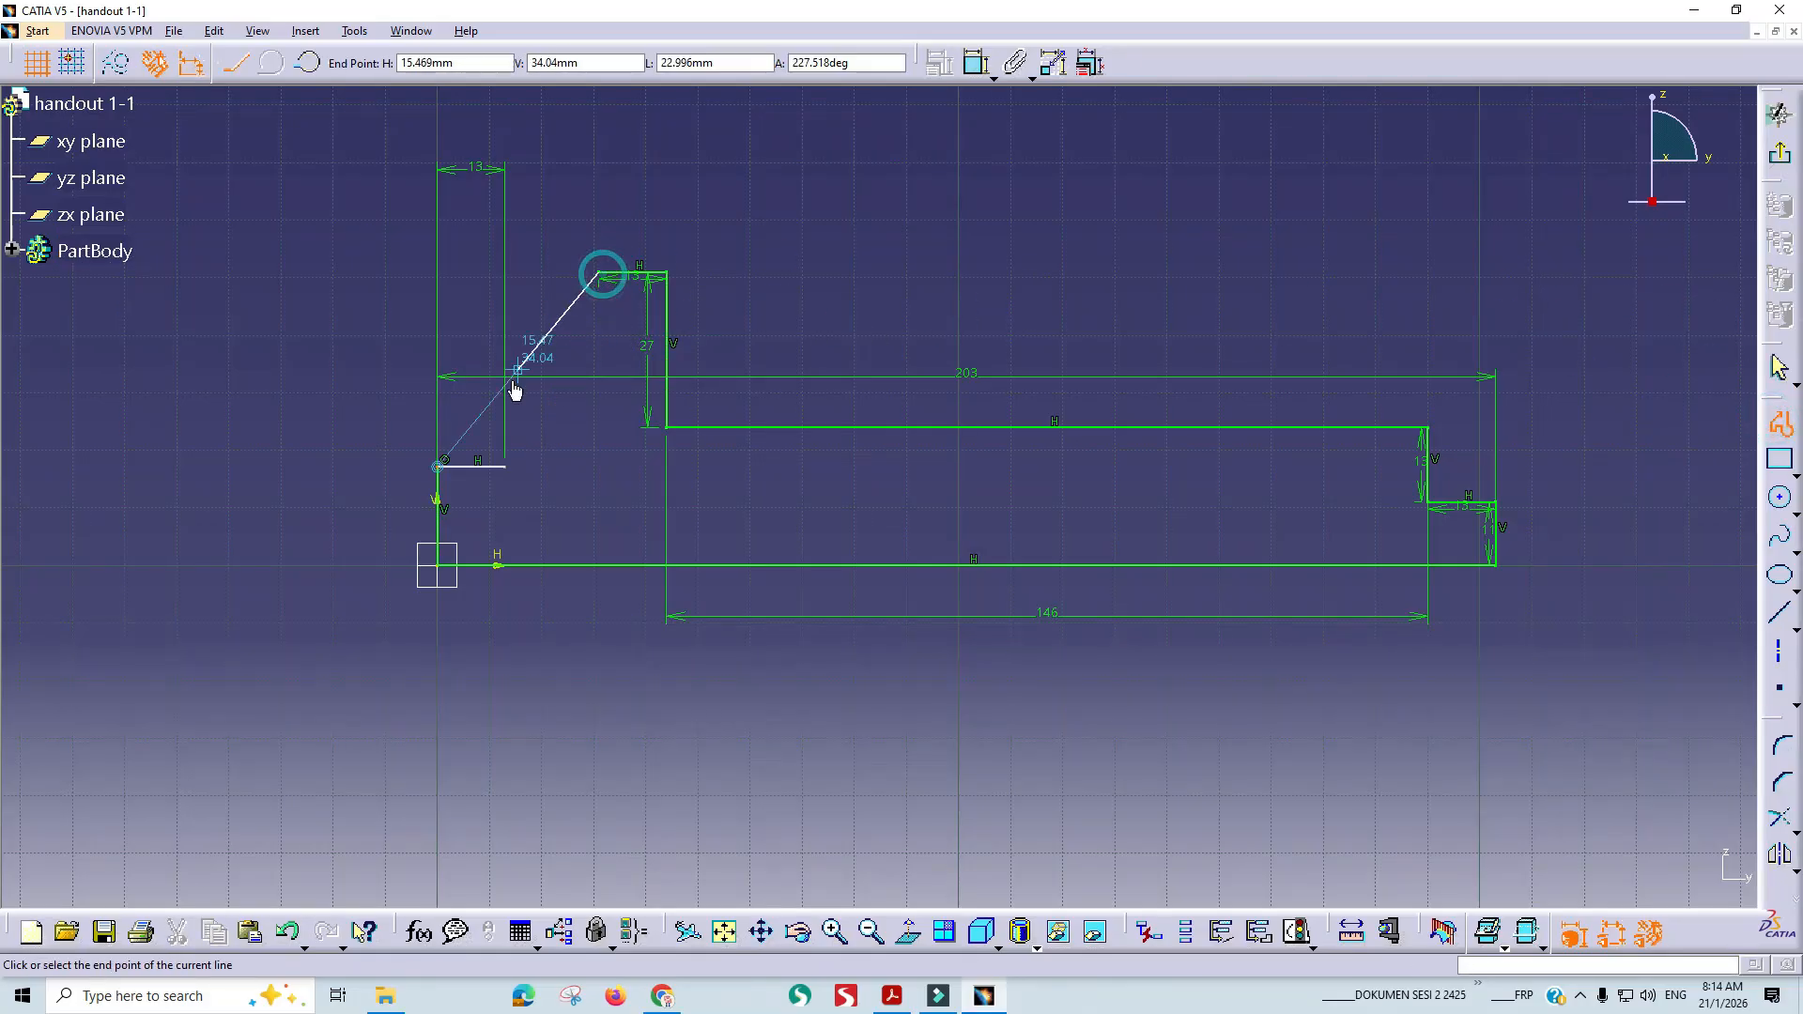
left_click(508, 422)
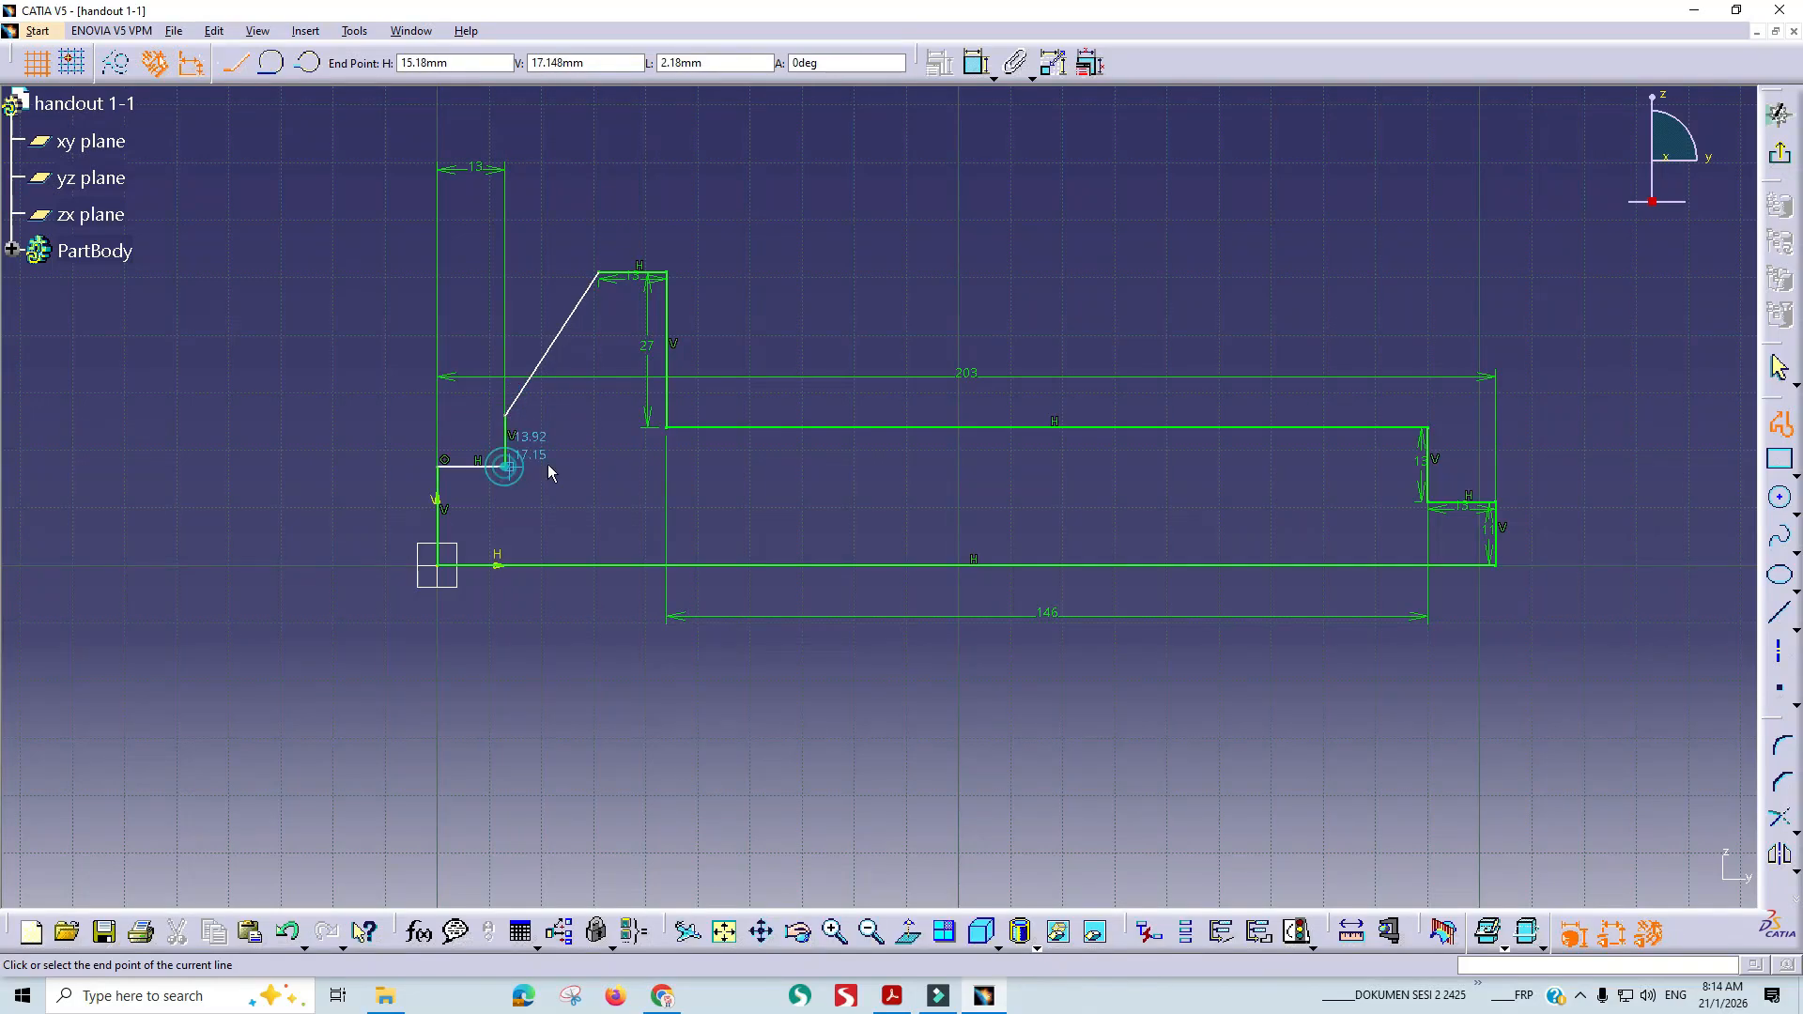
key("Escape")
Check the upright's height in the PDF drawing and try a 27 mm vertical dimension between its top edge and the ledge.
key("alt+Tab")
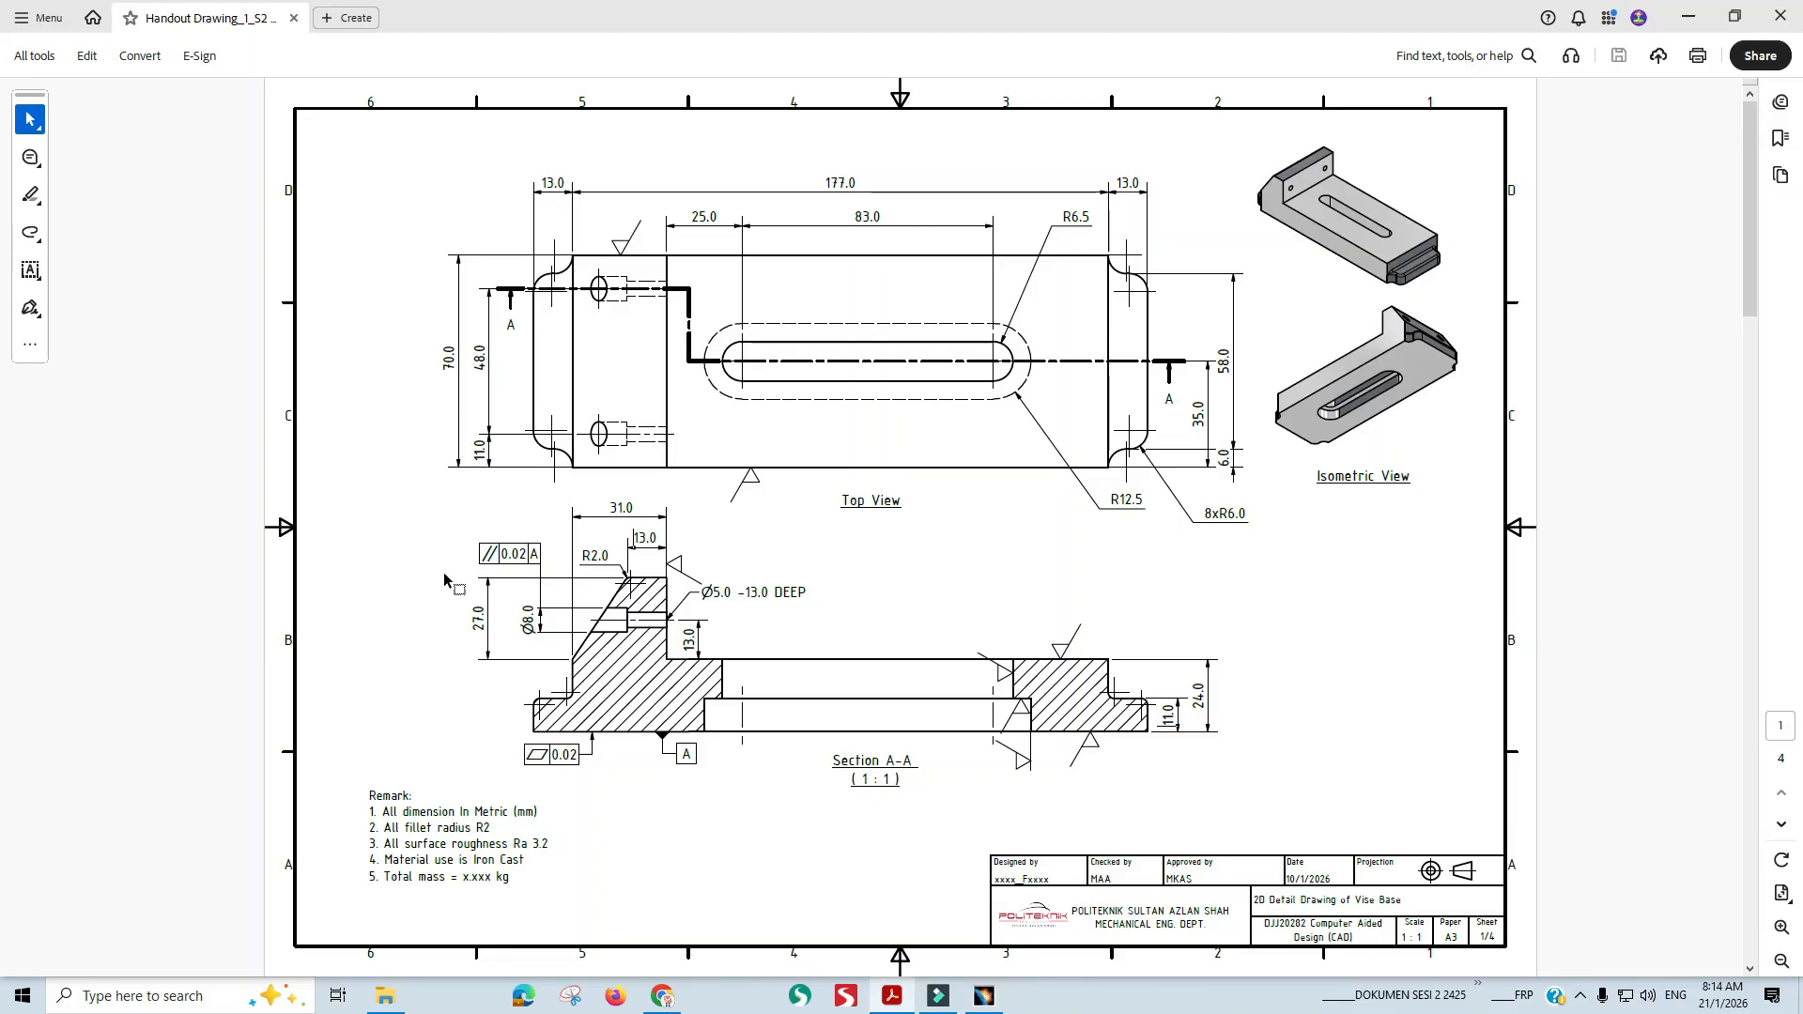
key("alt+Tab")
left_click(977, 64)
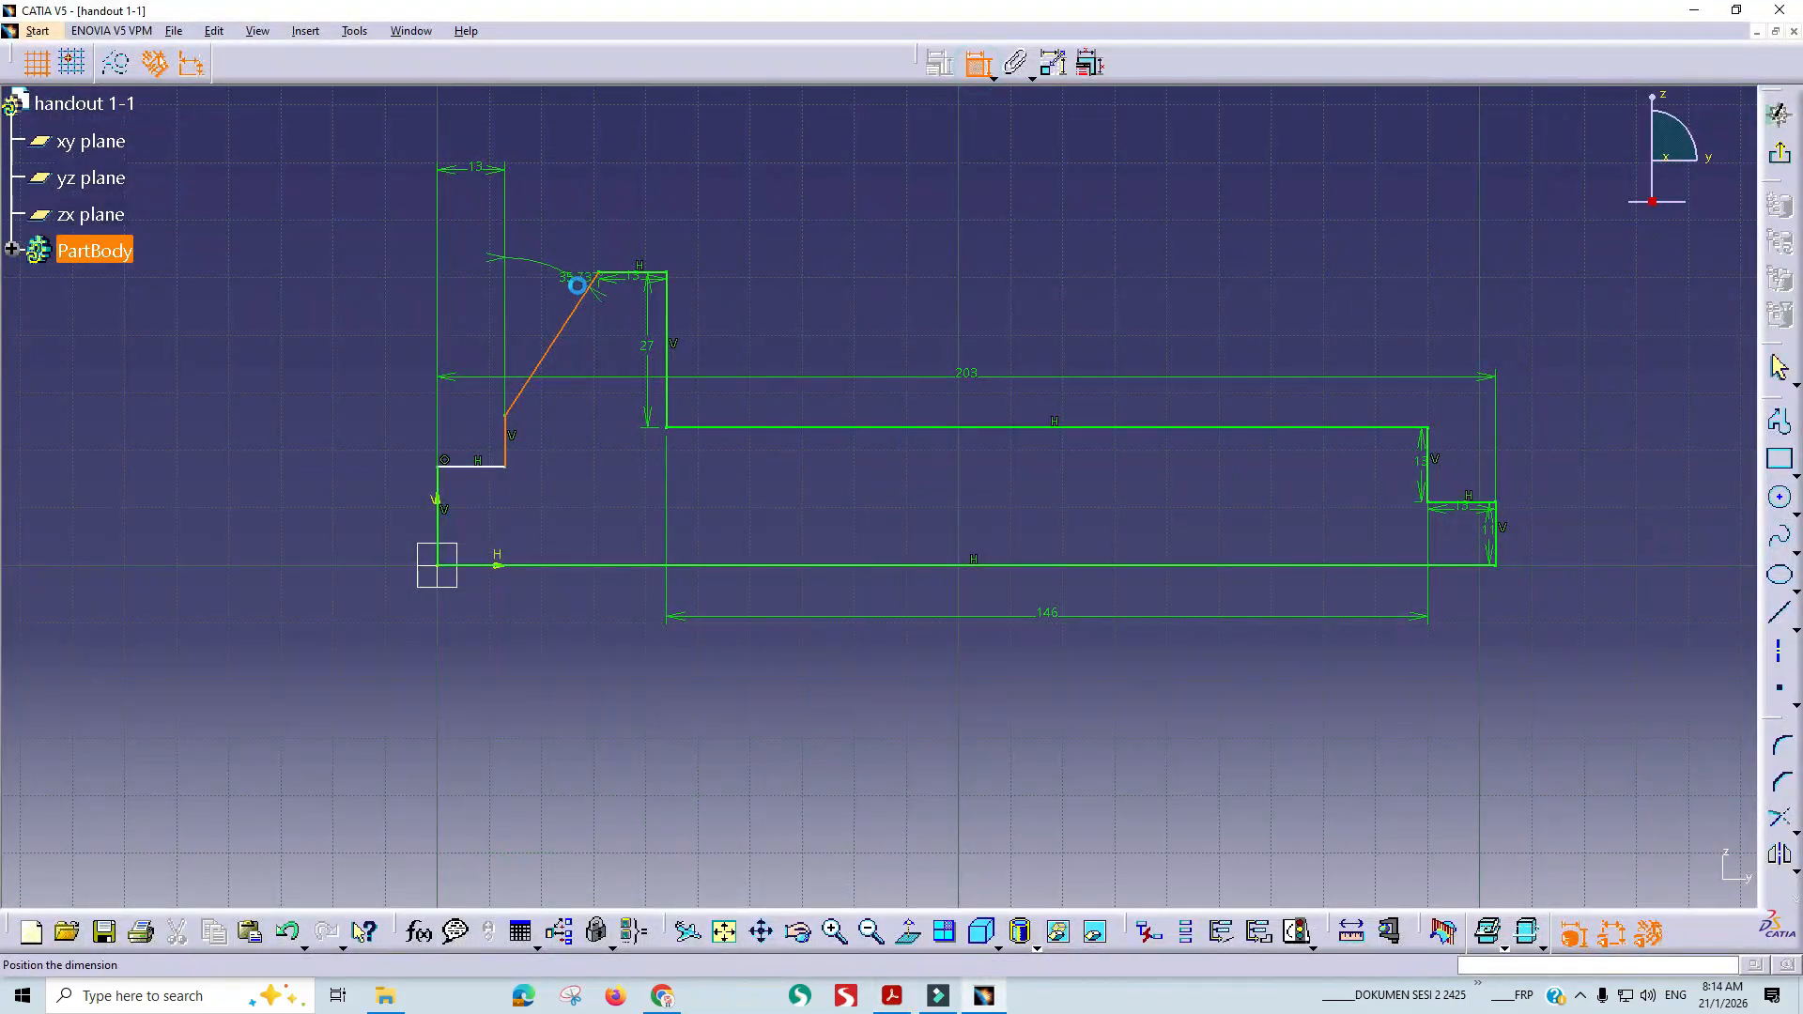
left_click(978, 64)
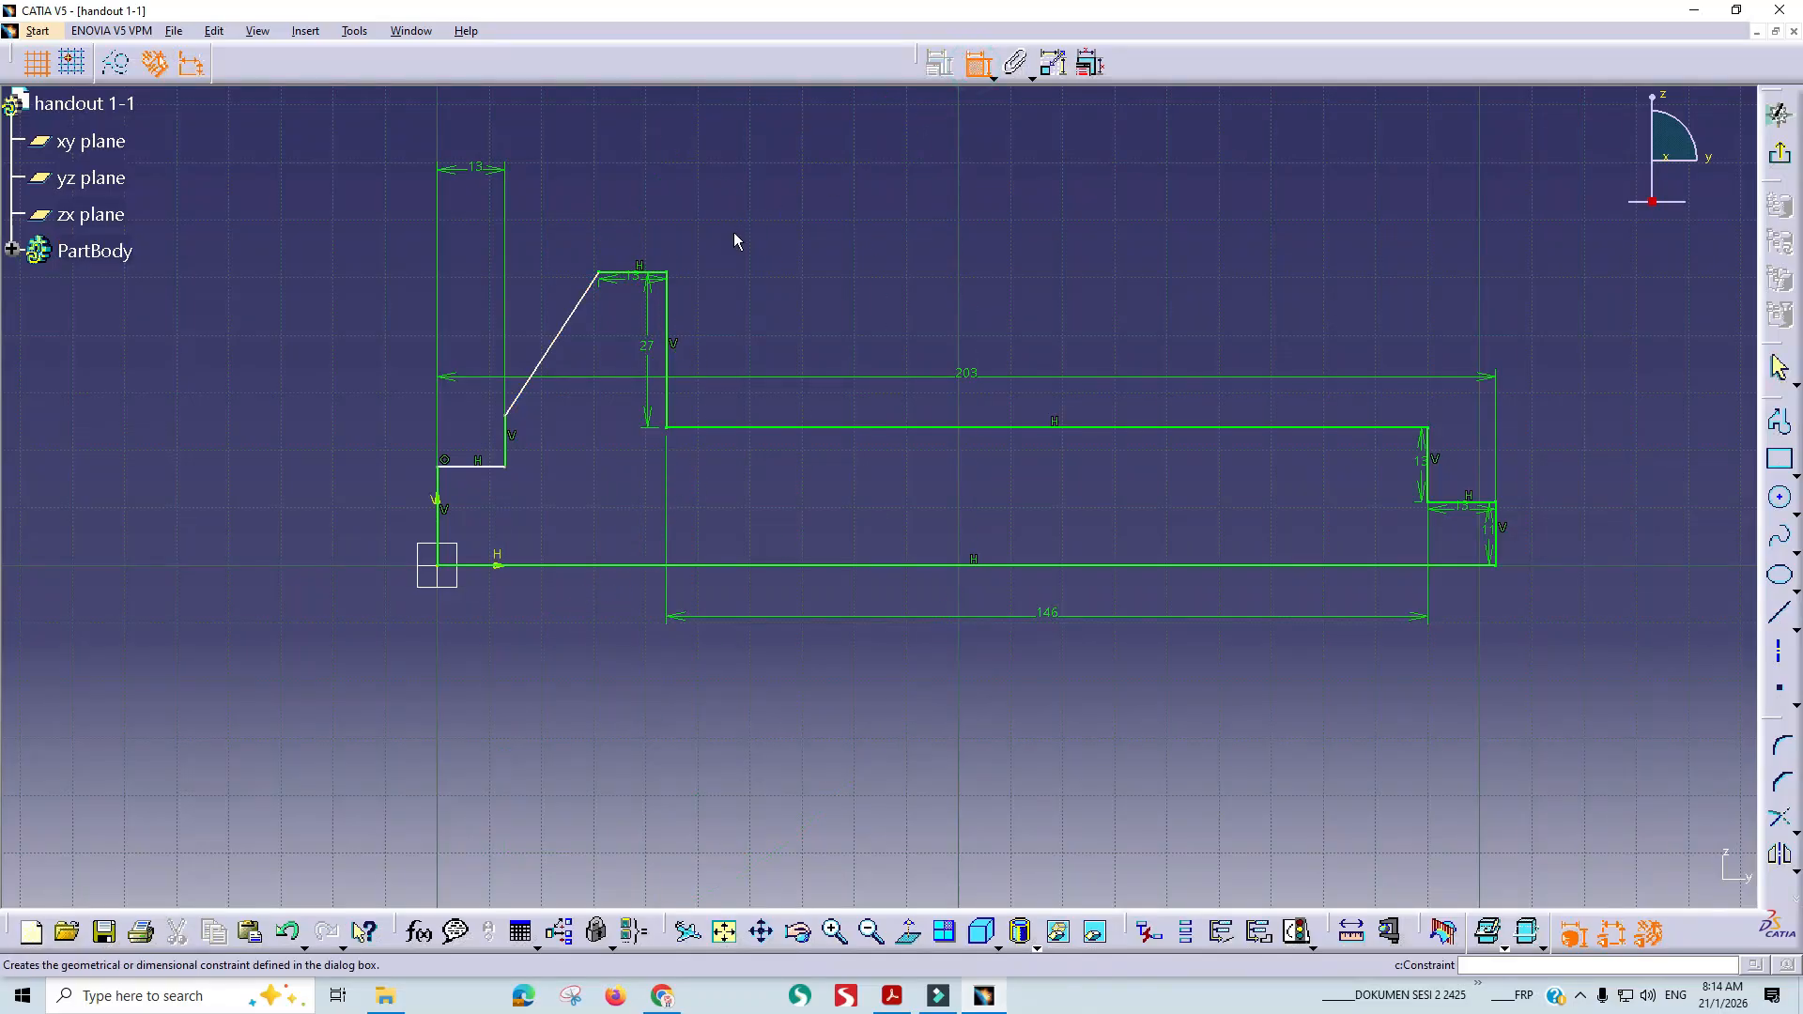
left_click(478, 466)
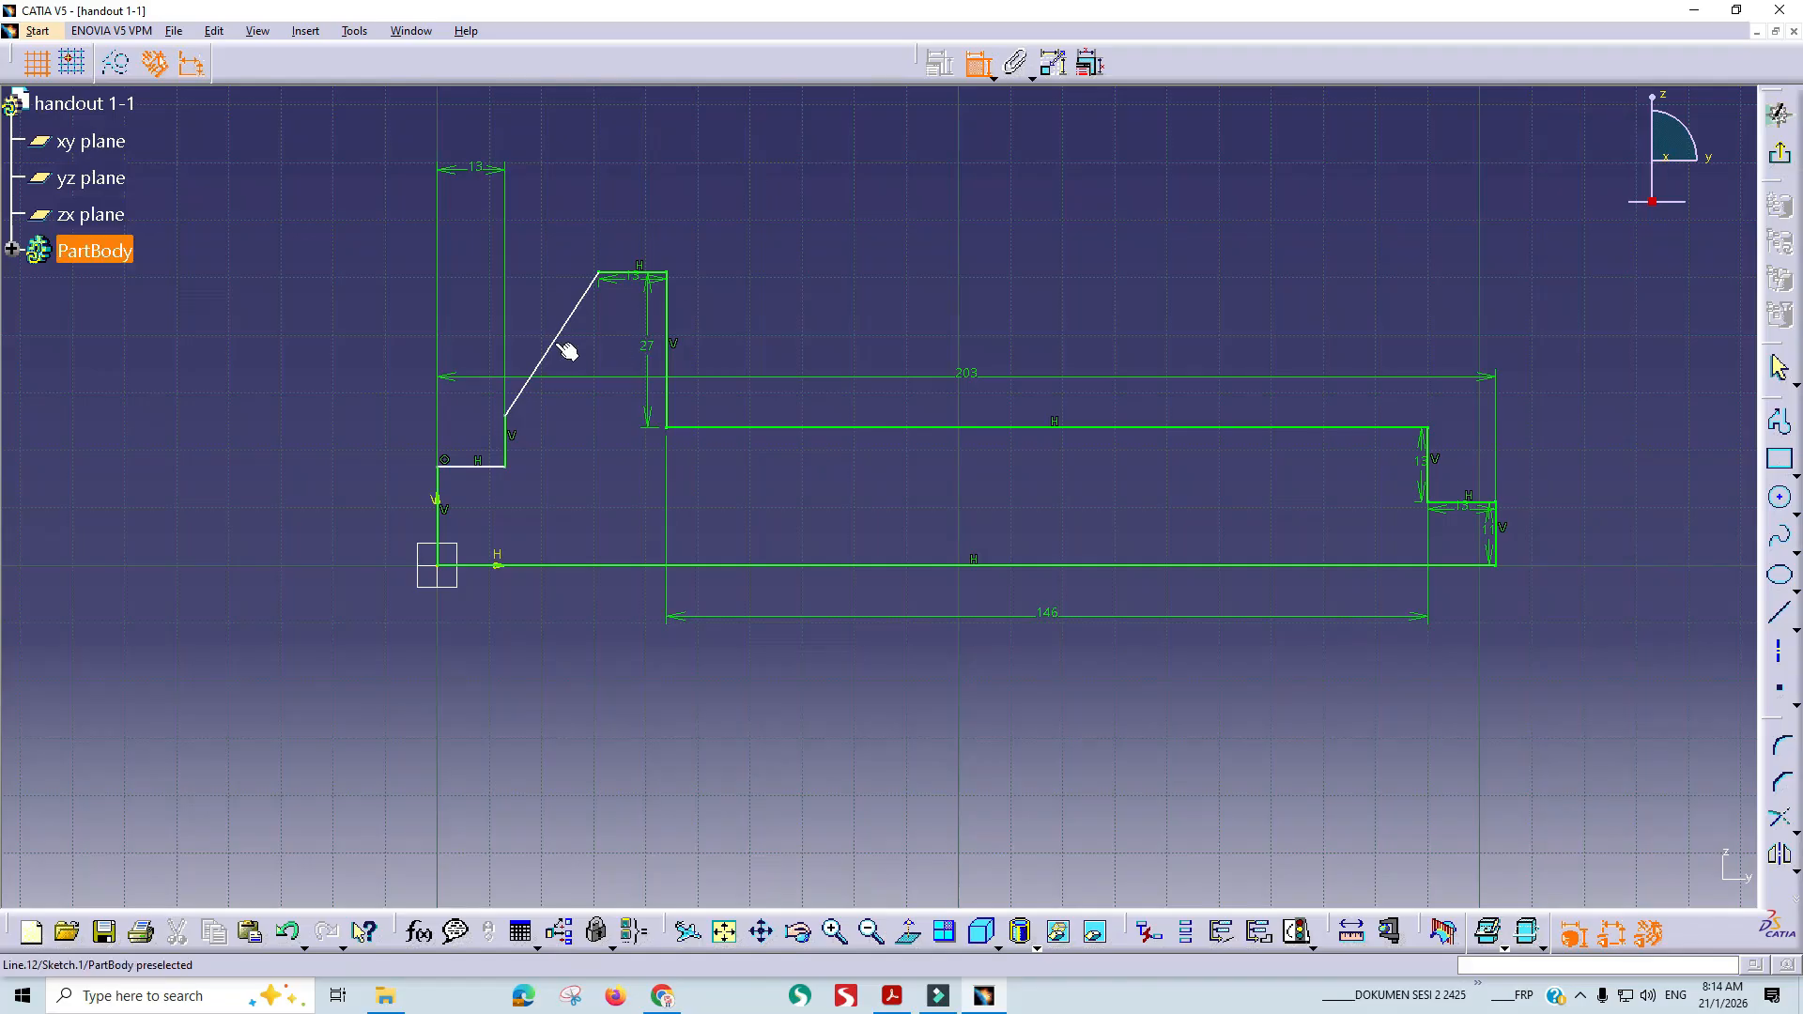
left_click(621, 275)
left_click(481, 466)
left_click(371, 368)
double_click(376, 366)
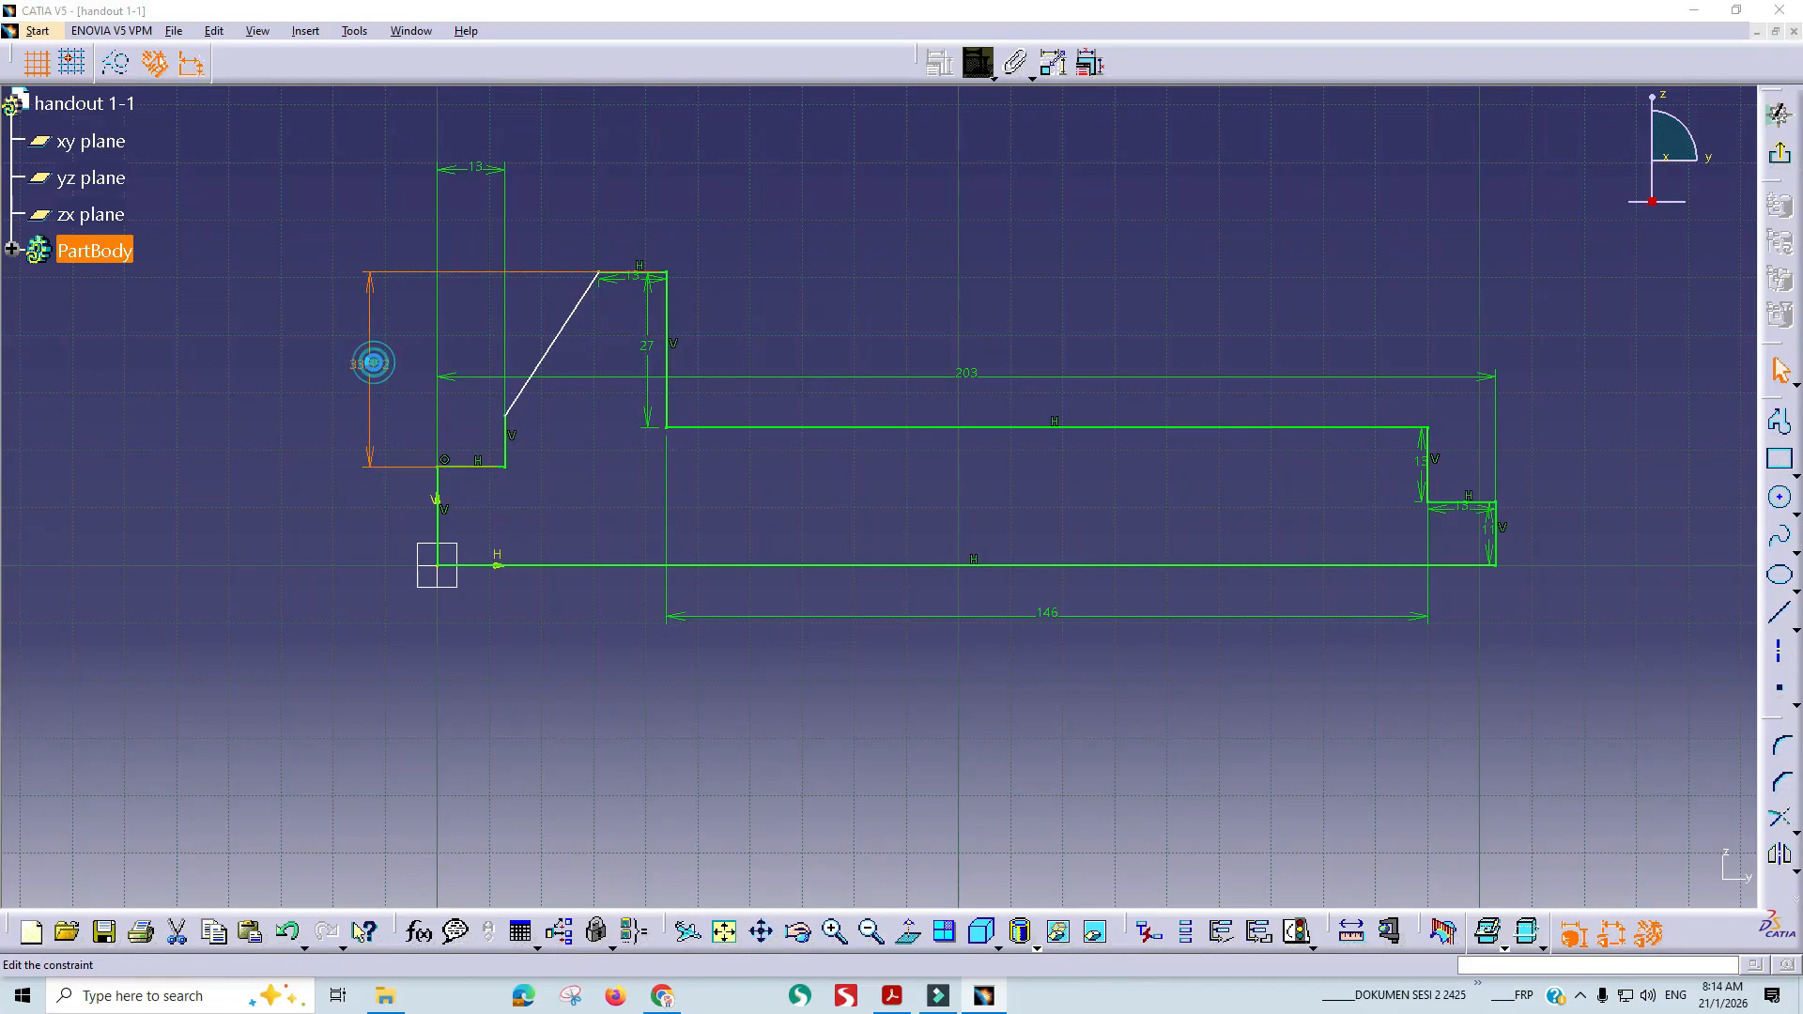
type("27")
key("Return")
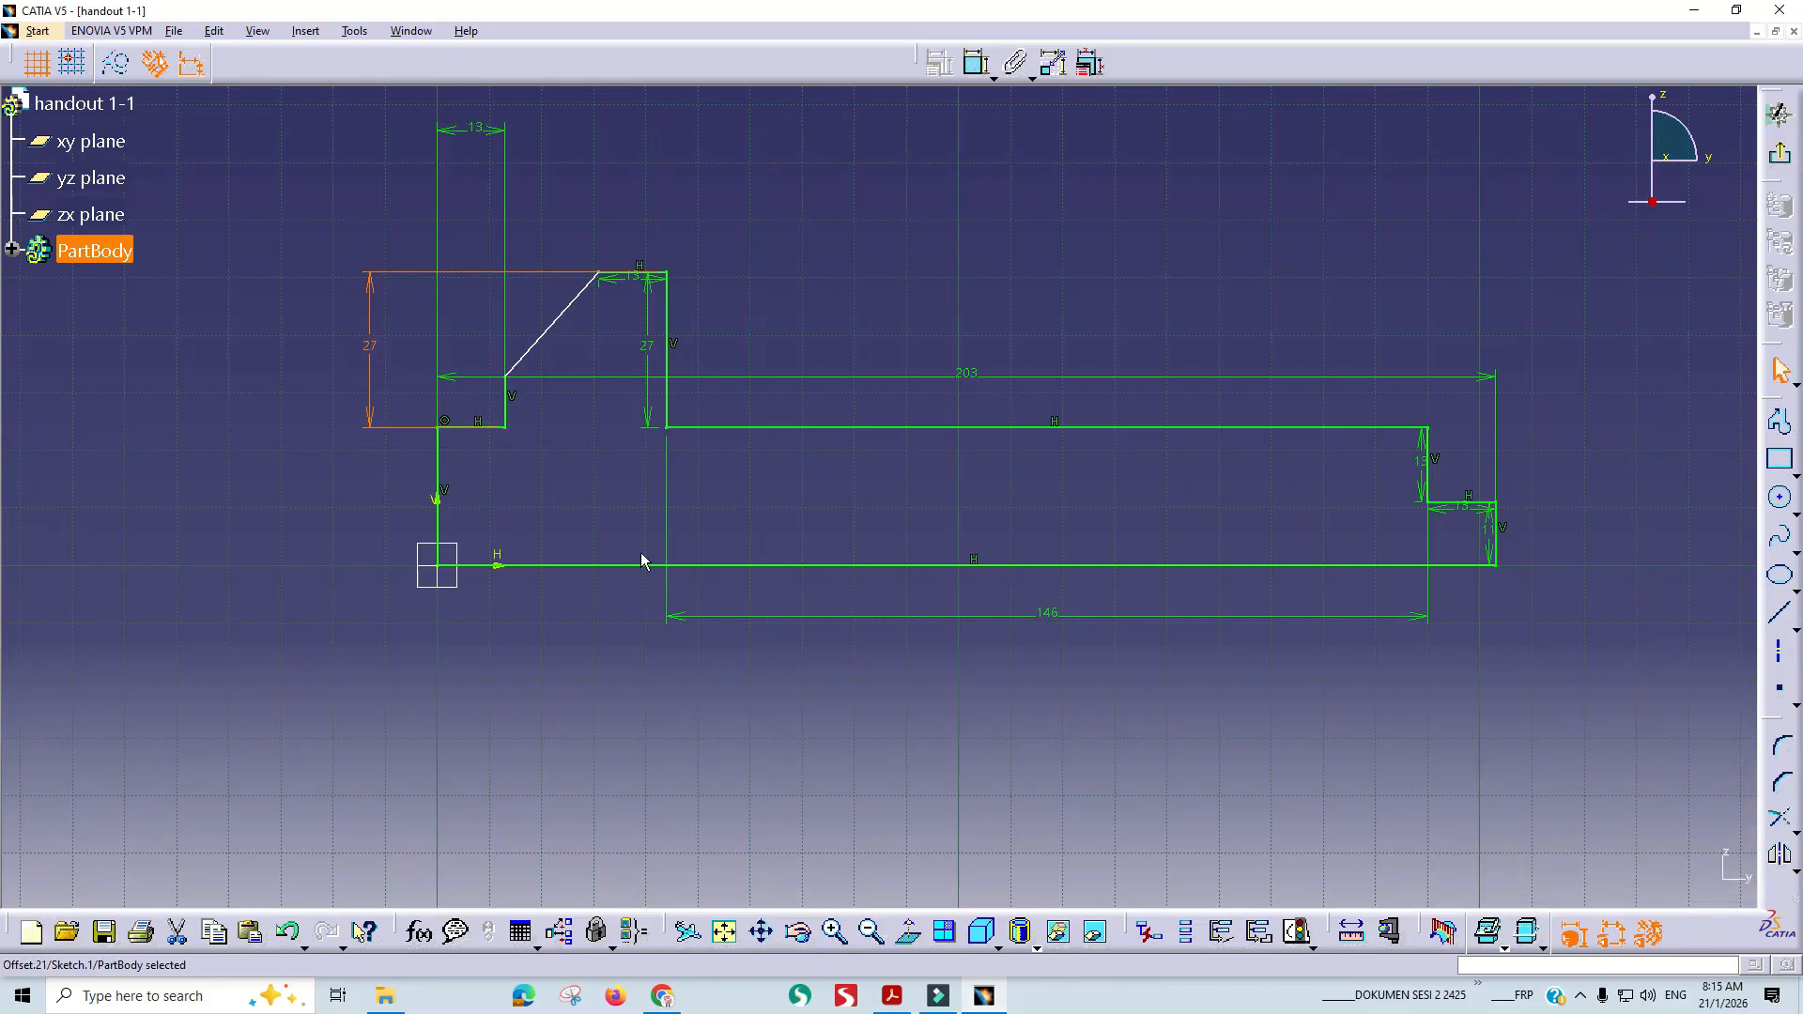
Compare the profile with the PDF section view and undo the dimension between the upright's top edge and the ledge.
key("alt+Tab")
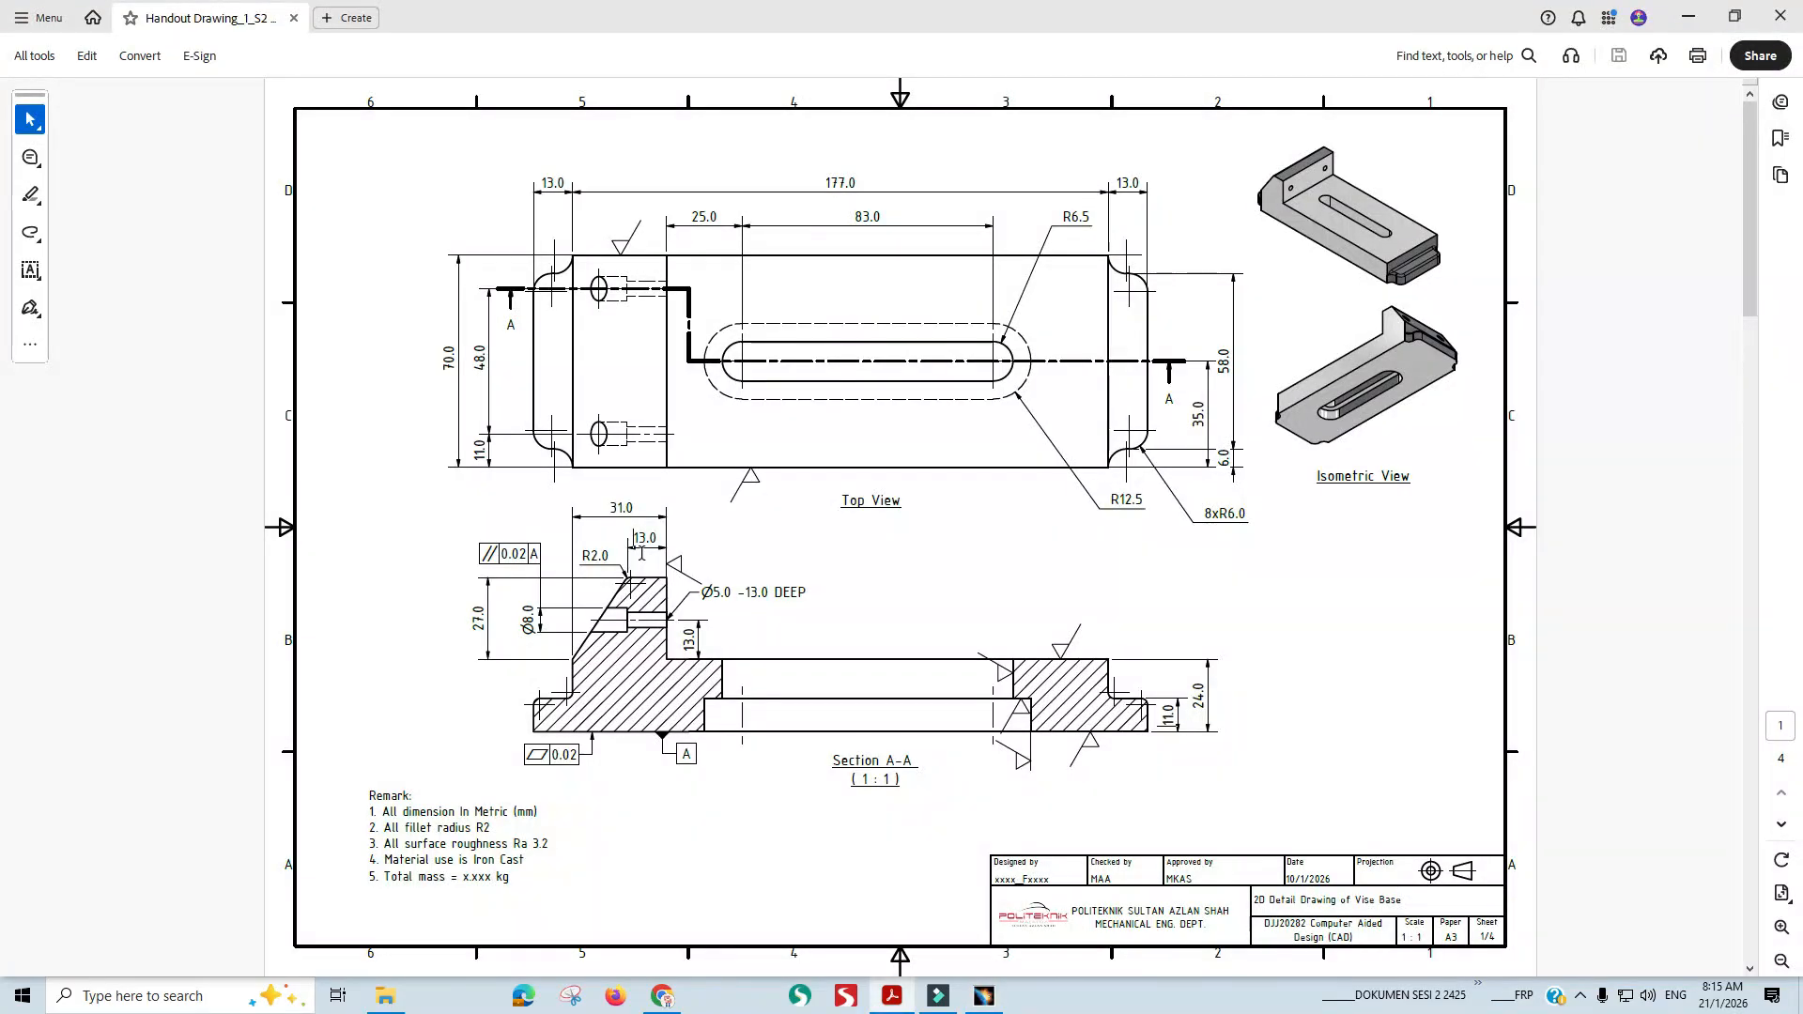
key("alt+Tab")
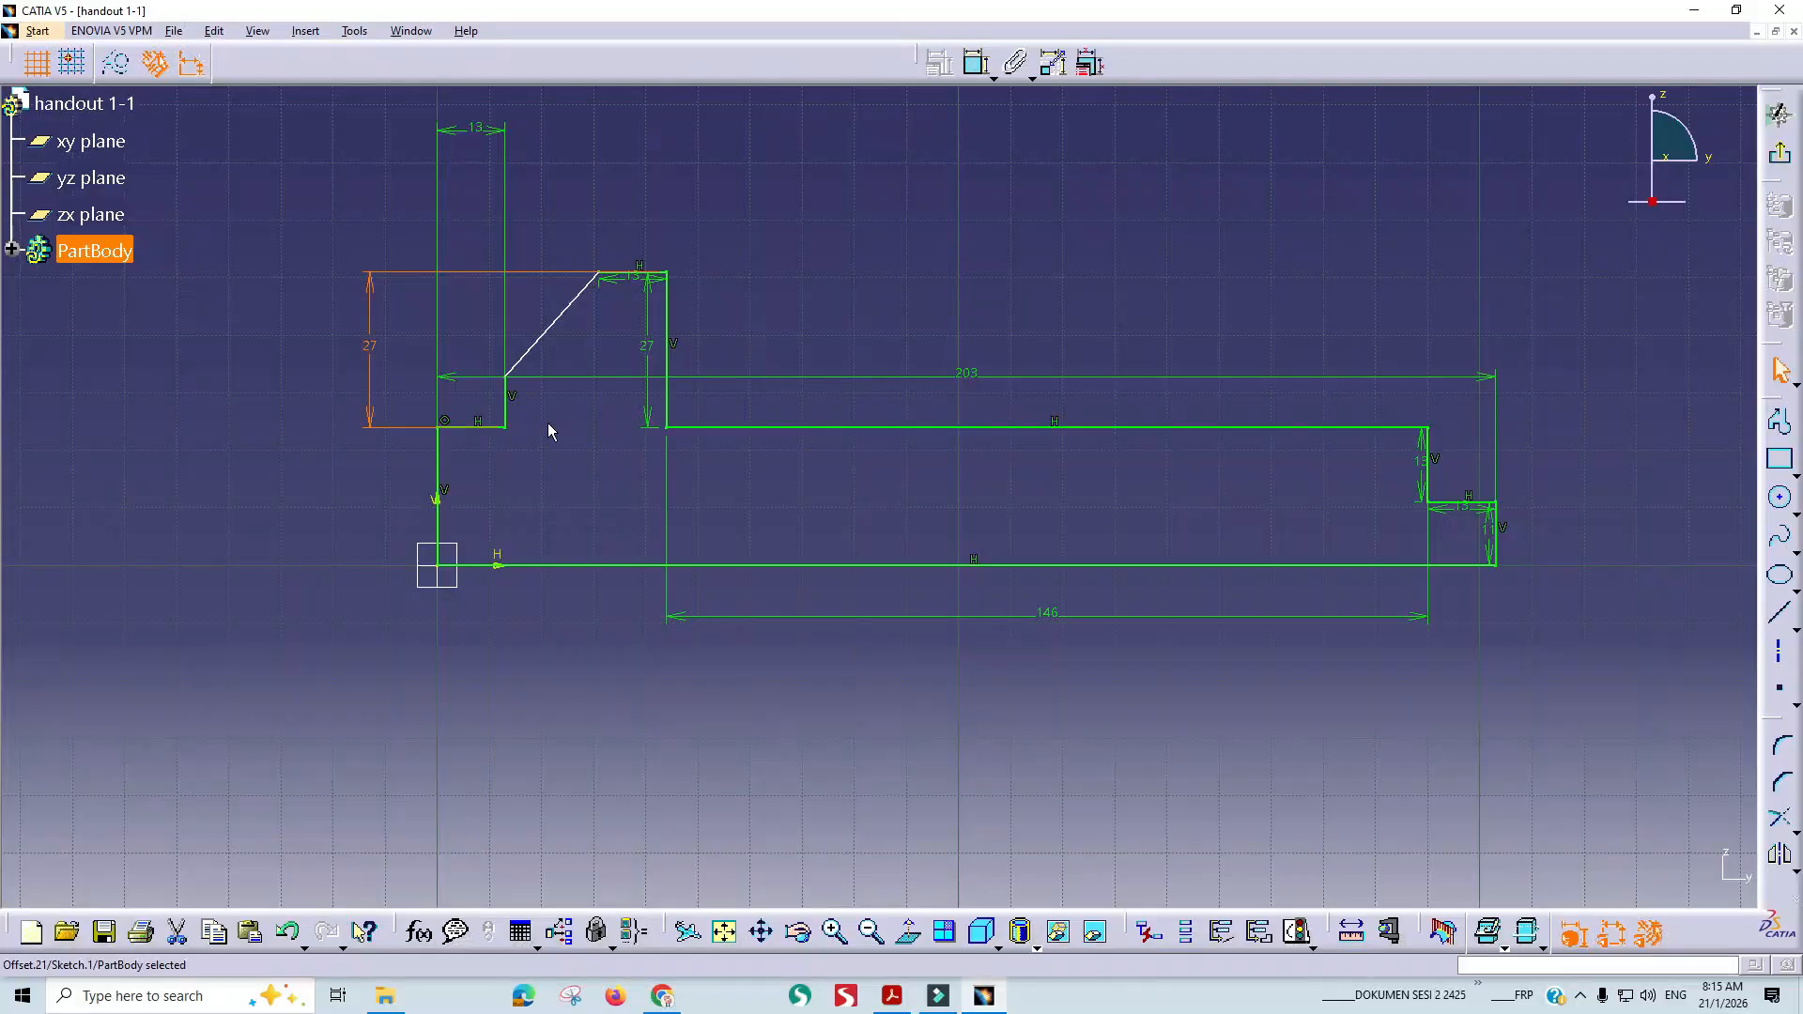
key("ctrl+z")
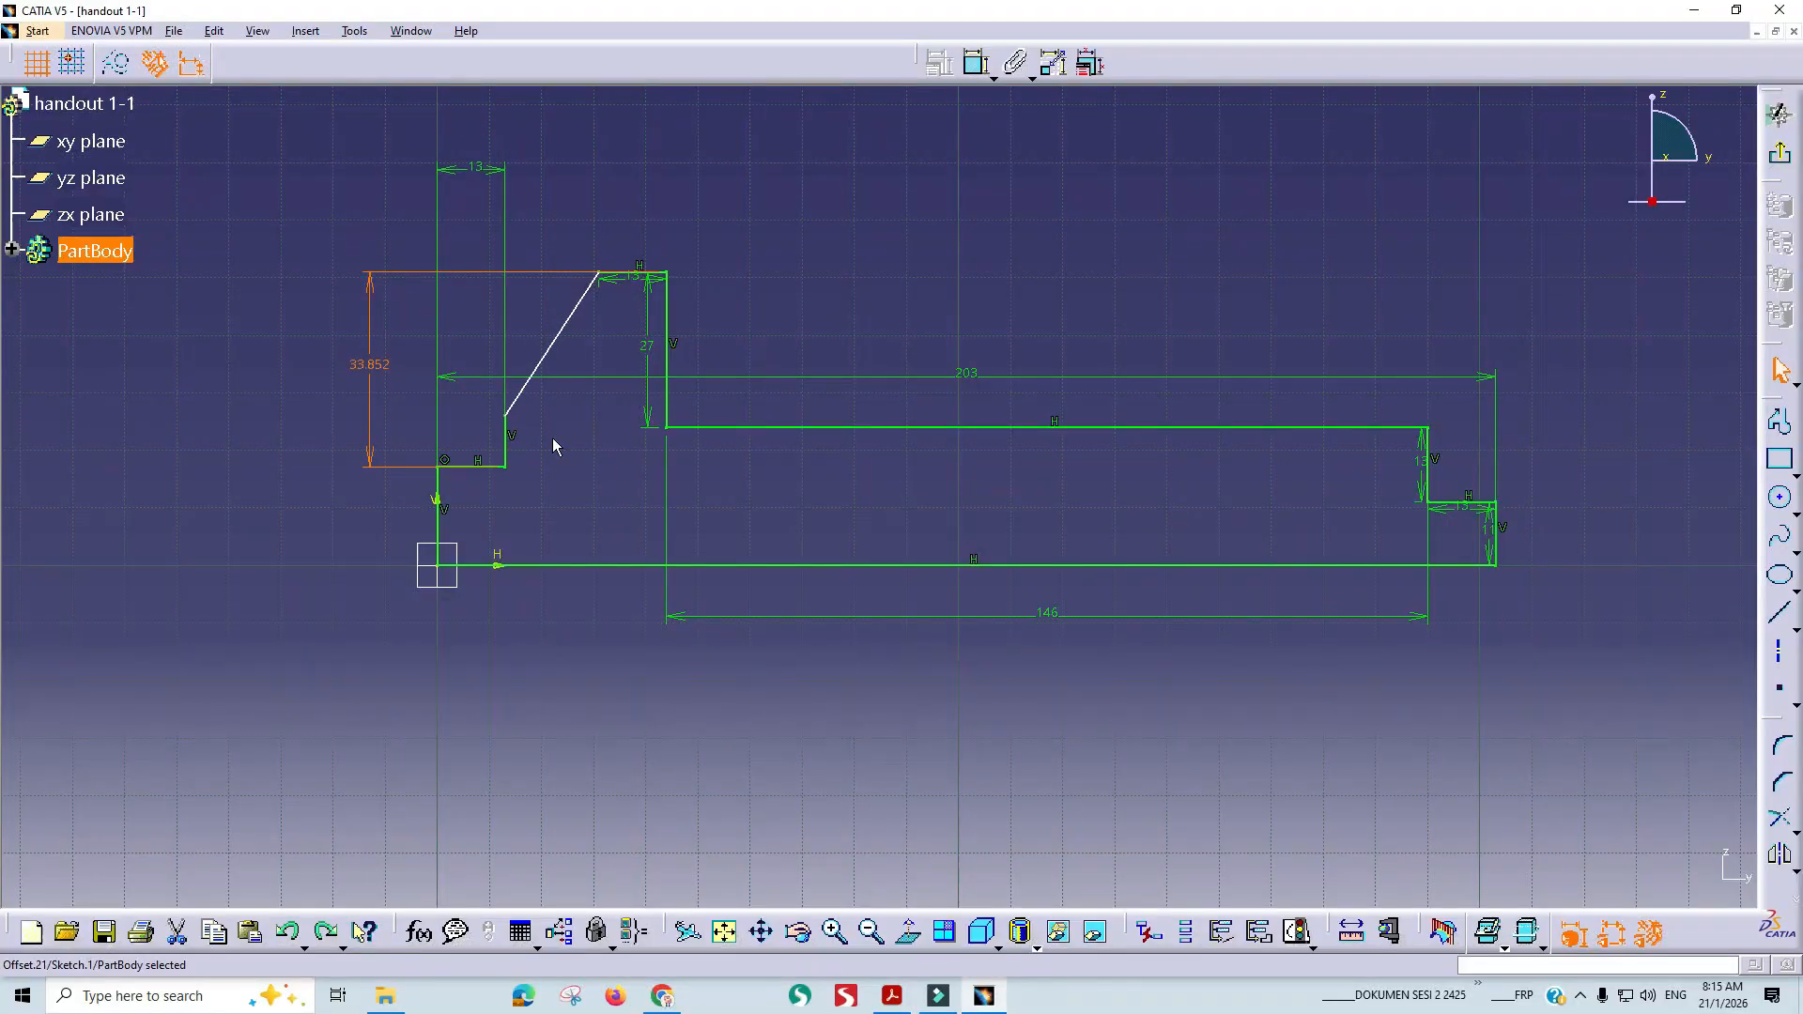
left_click(616, 454)
key("ctrl+z")
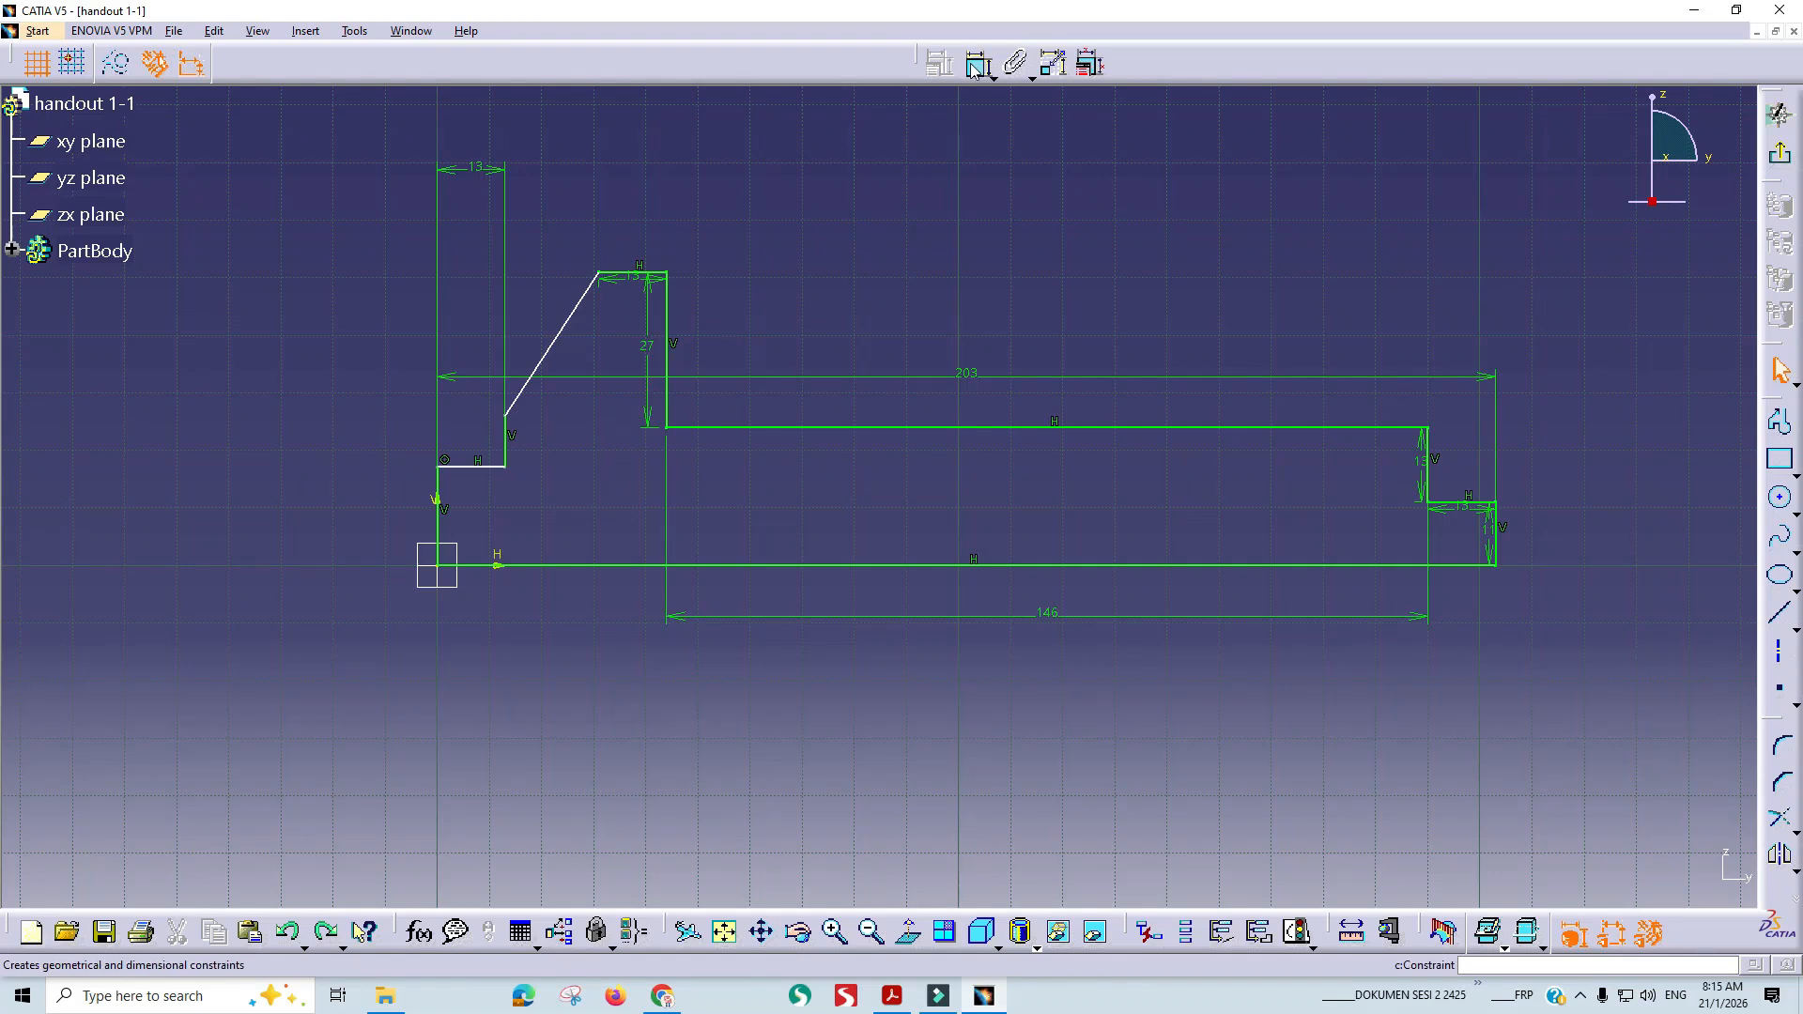
Check the slope in the PDF drawing and dimension the sloped line's vertical height to 27 mm.
key("alt+Tab")
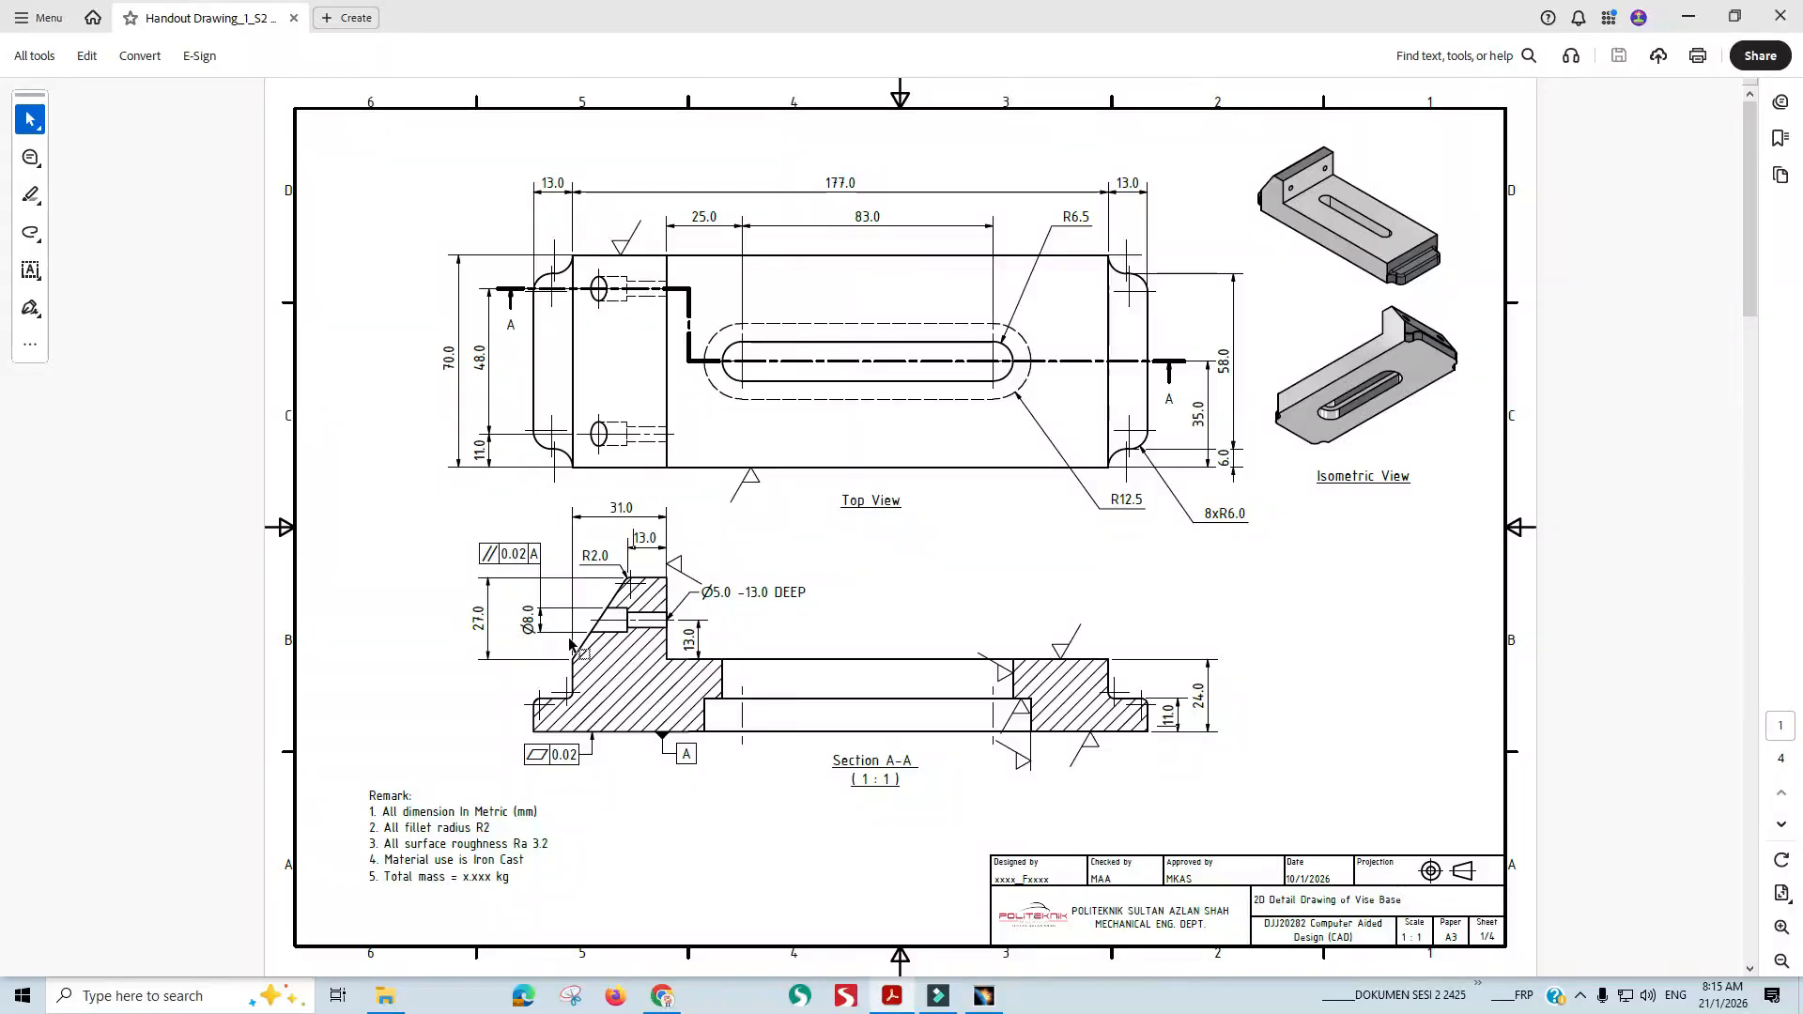
key("alt+Tab")
left_click(579, 325)
right_click(374, 262)
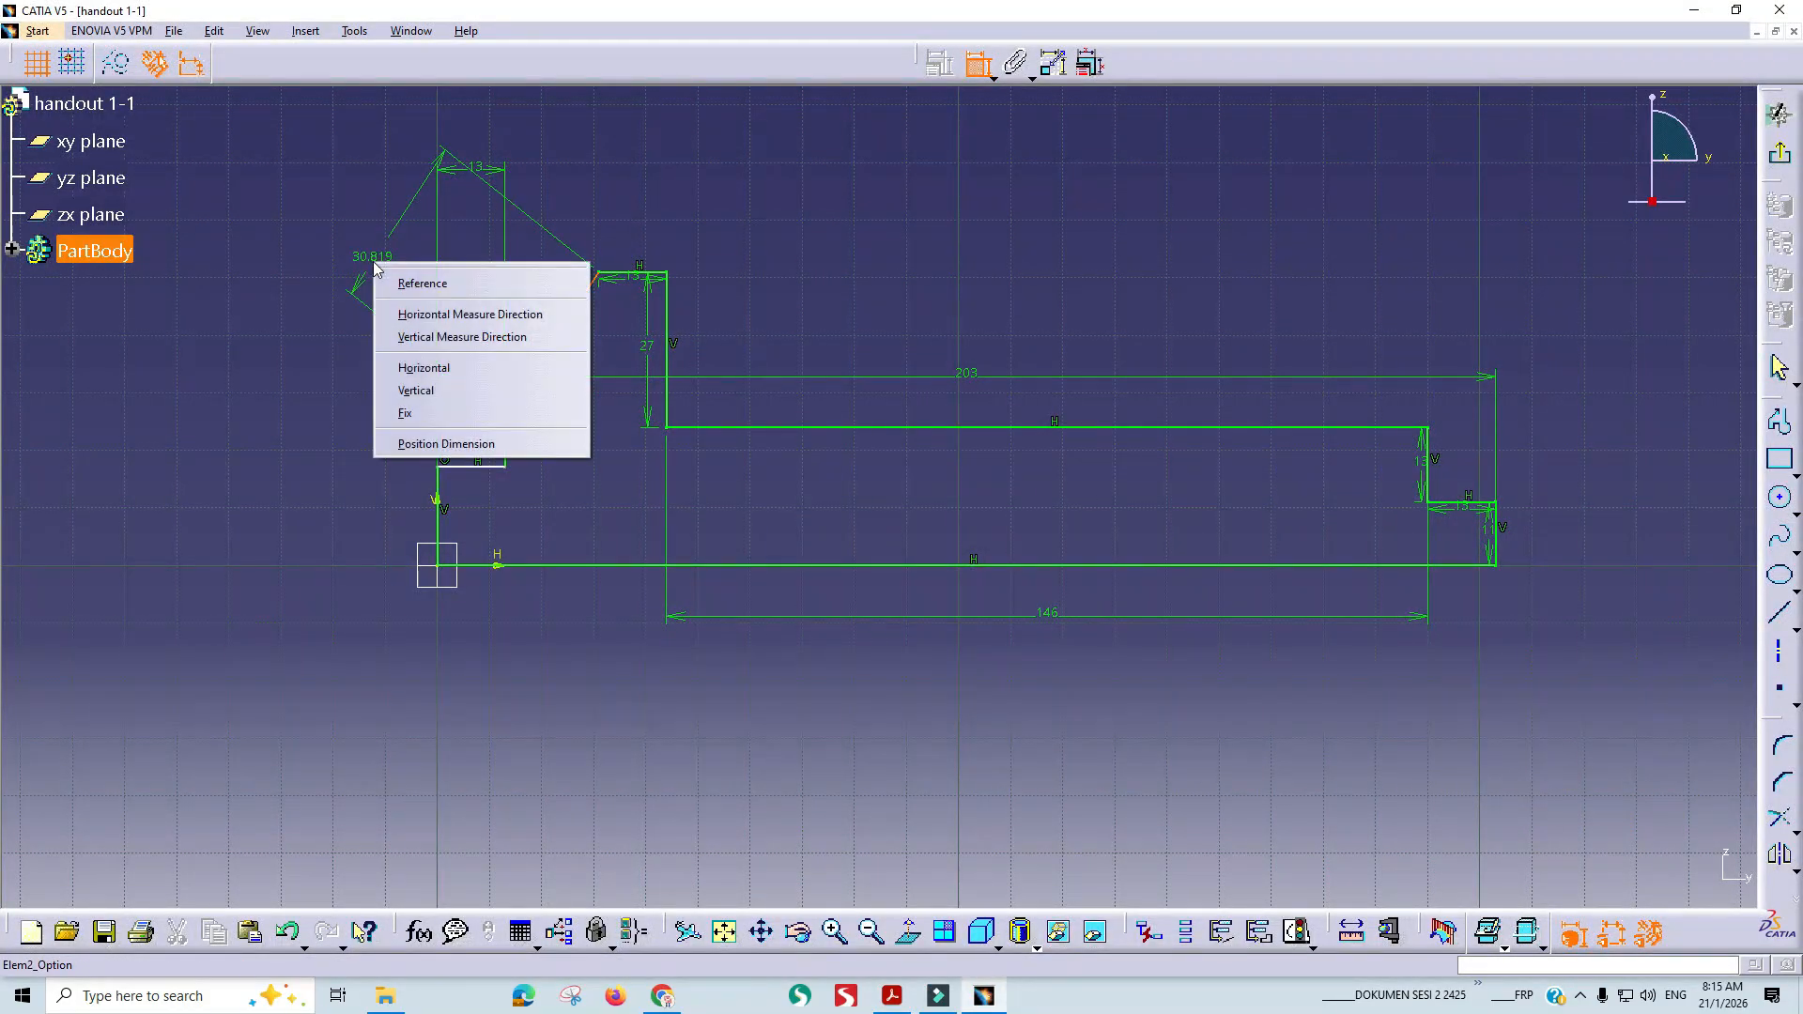
left_click(437, 336)
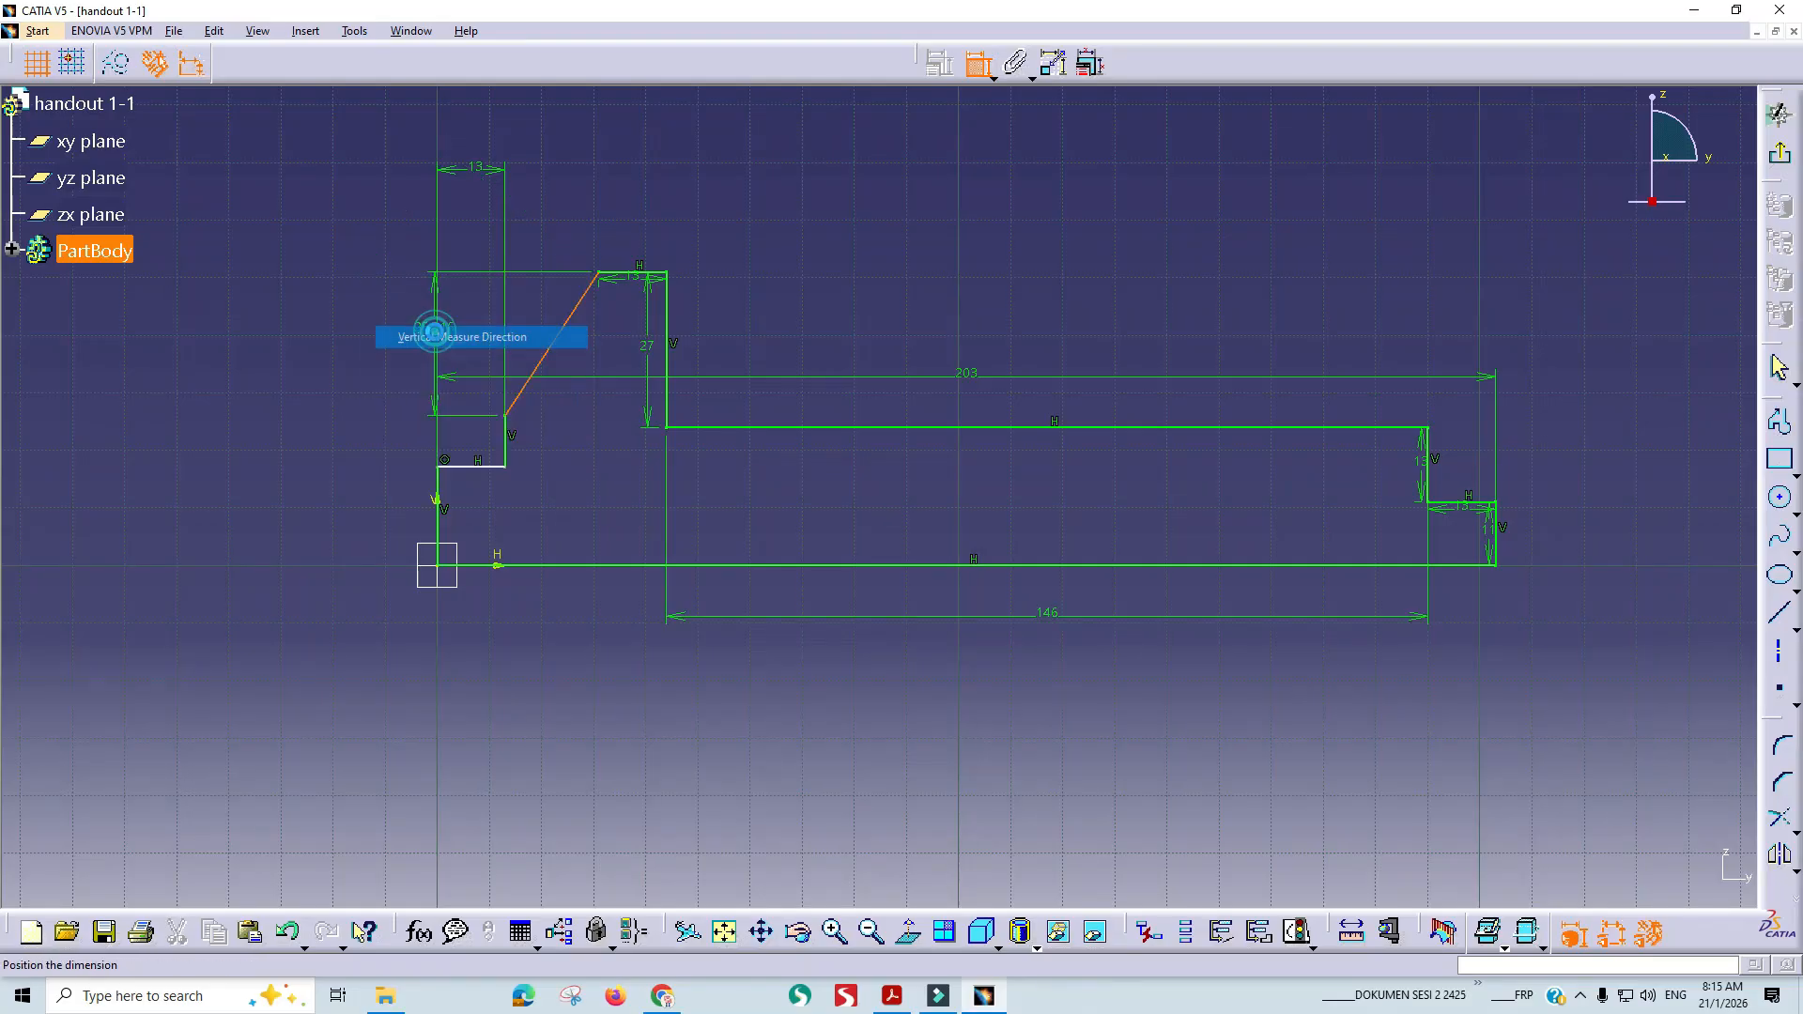
left_click(334, 333)
double_click(336, 329)
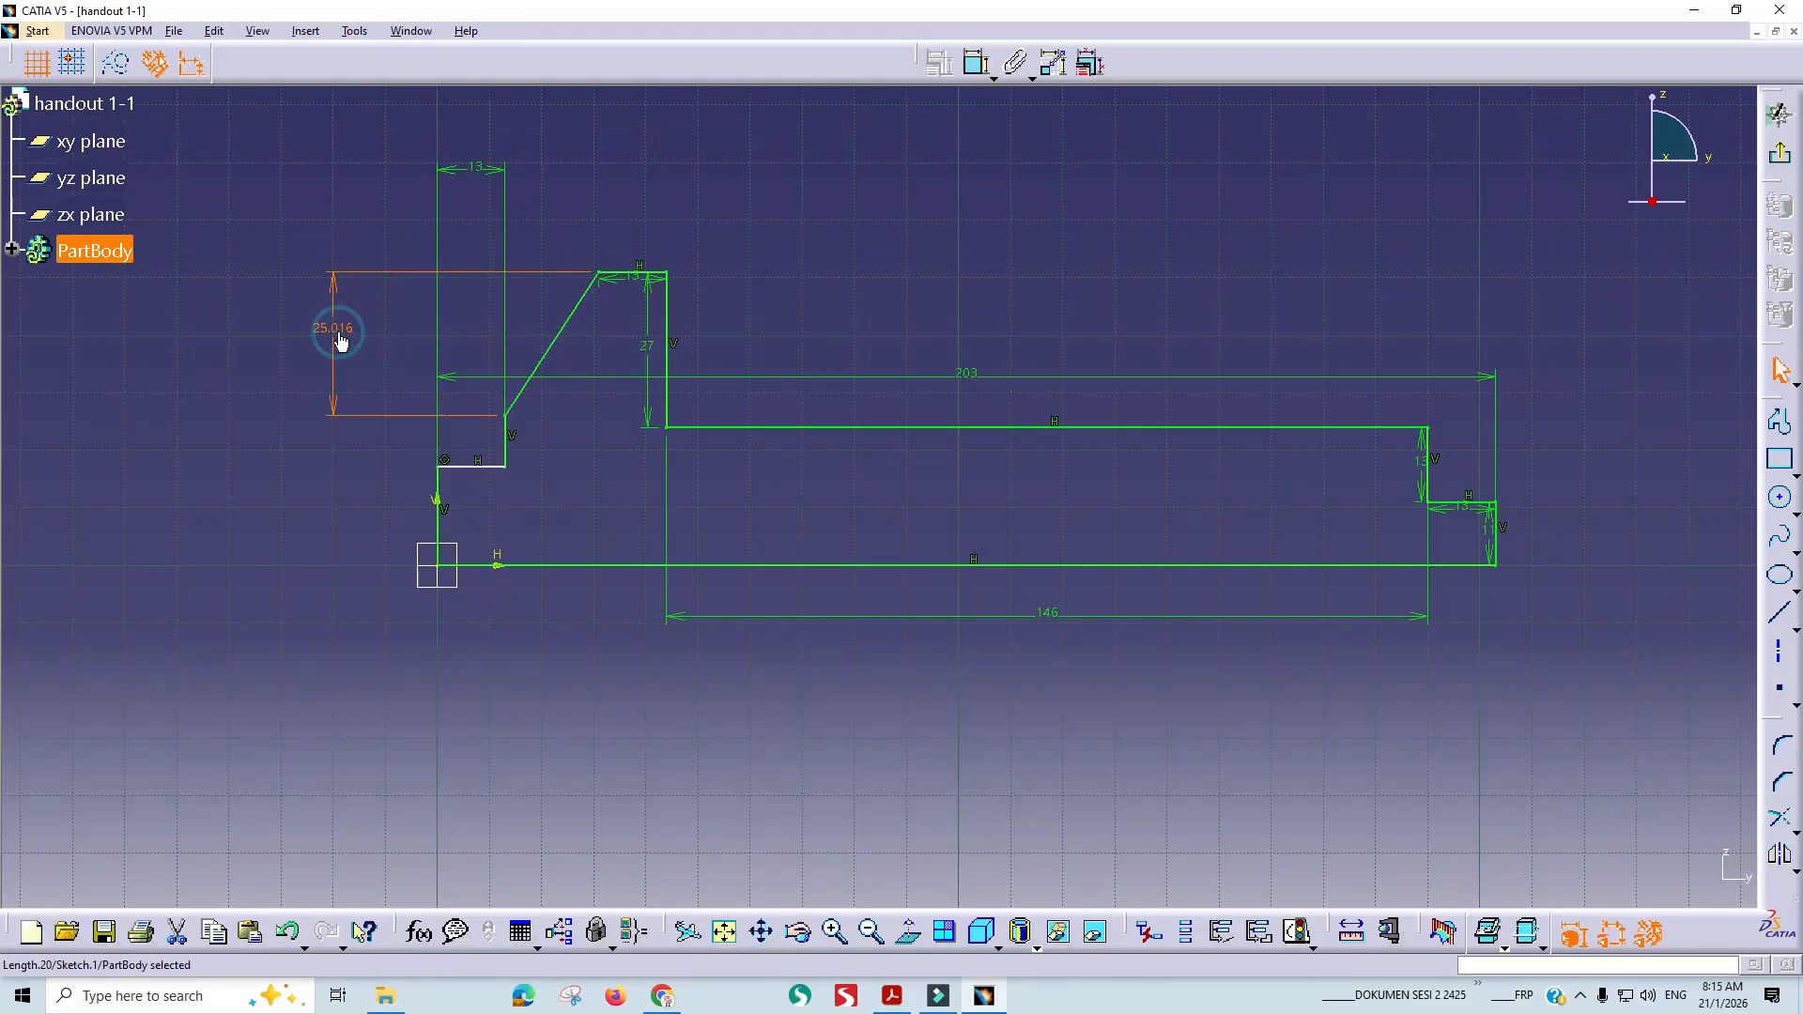
type("2")
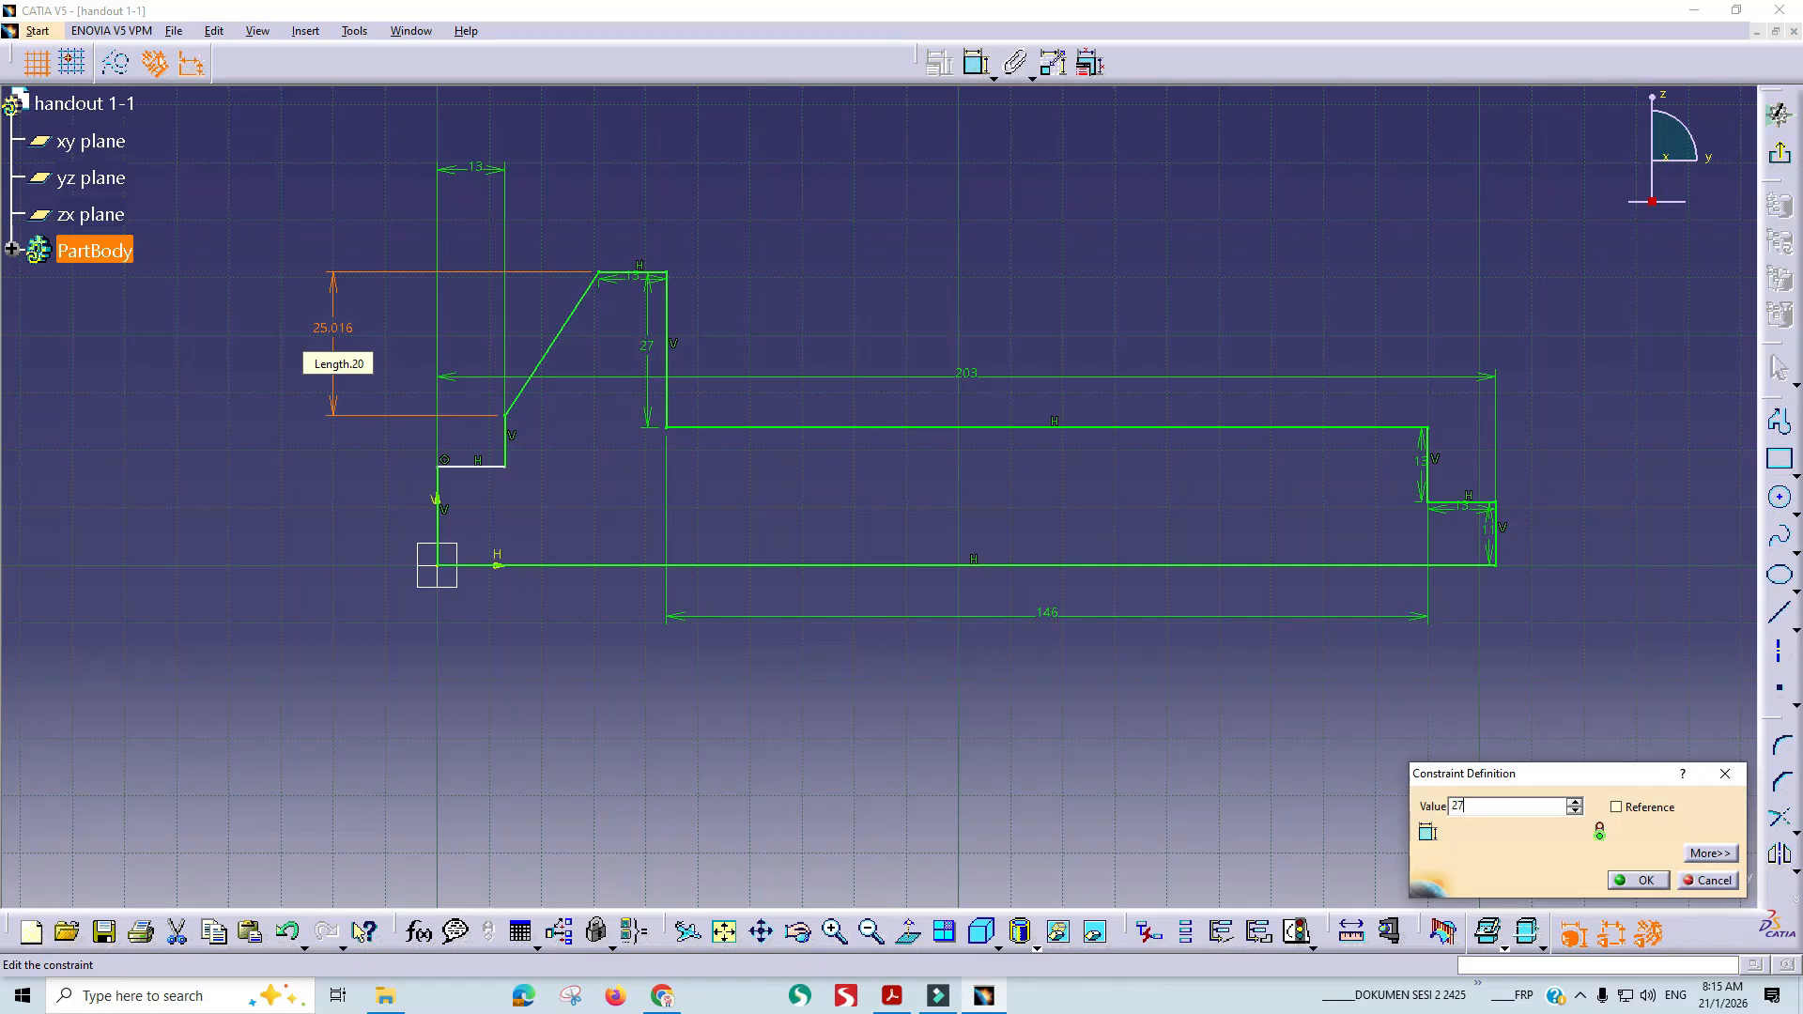
type("7")
key("Return")
Check the ledge in the PDF drawing and dimension the vertical line at the origin to 13 mm.
key("alt+Tab")
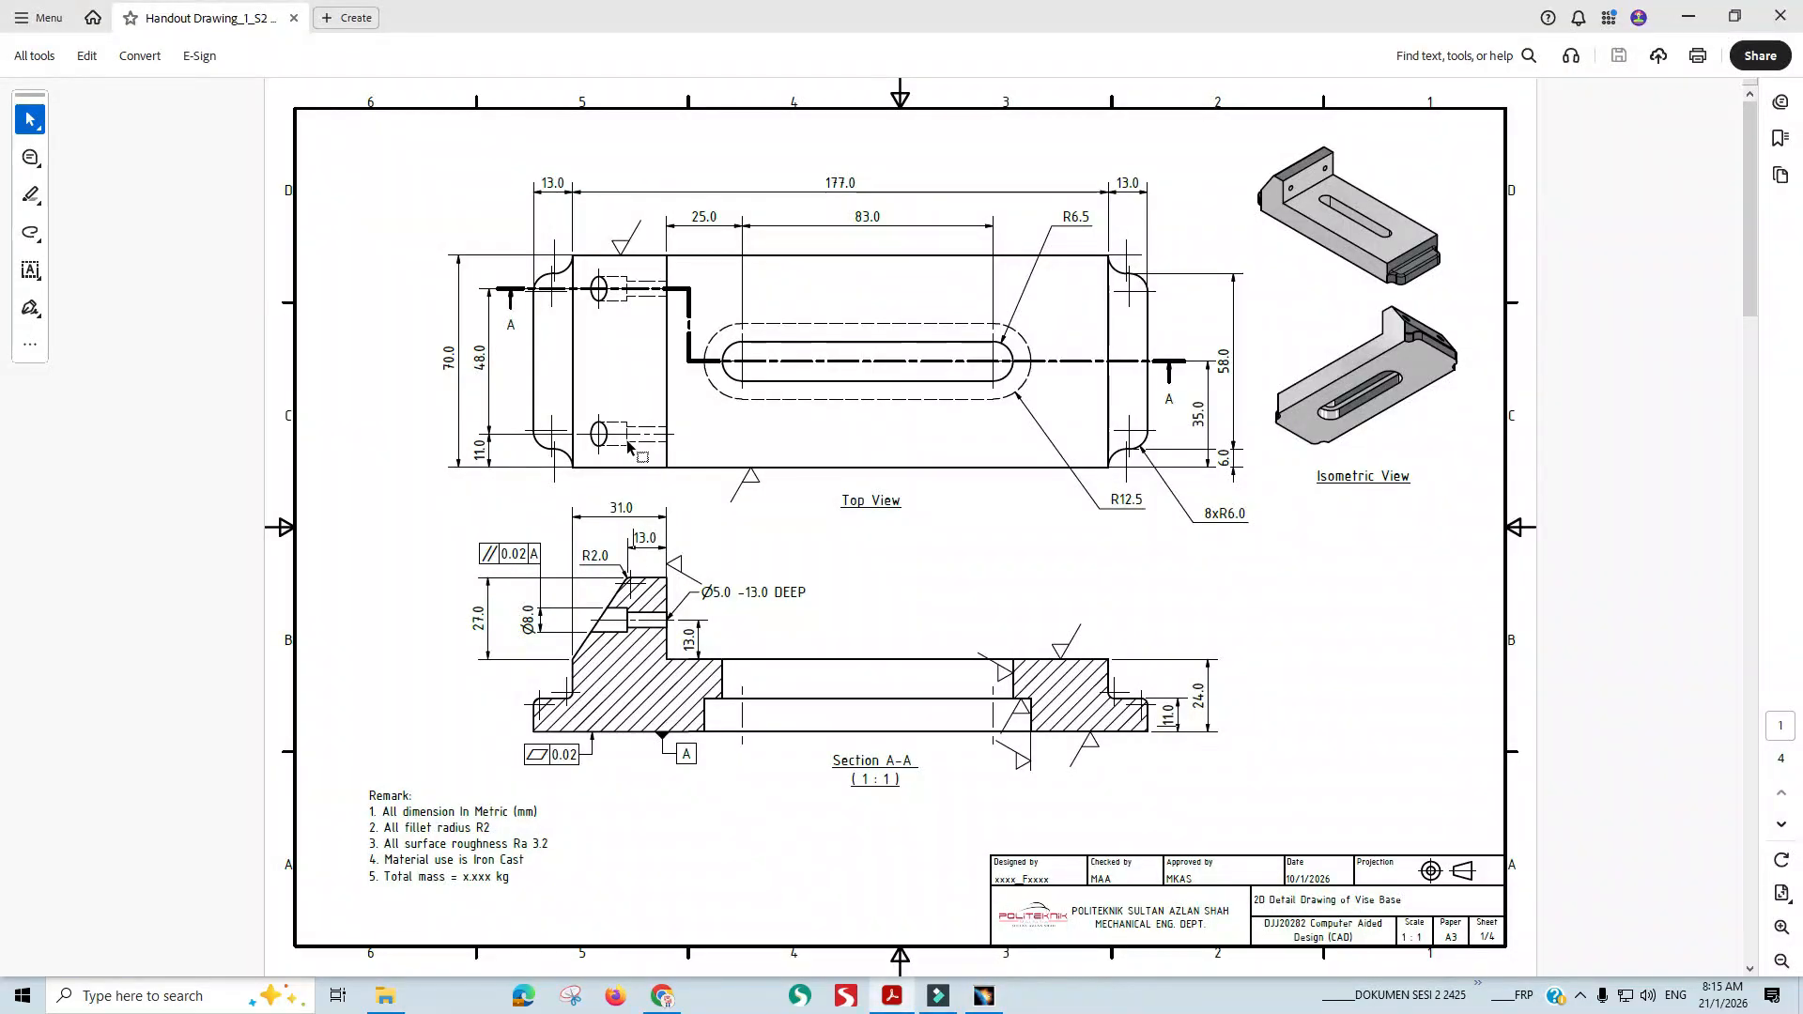
key("alt+Tab")
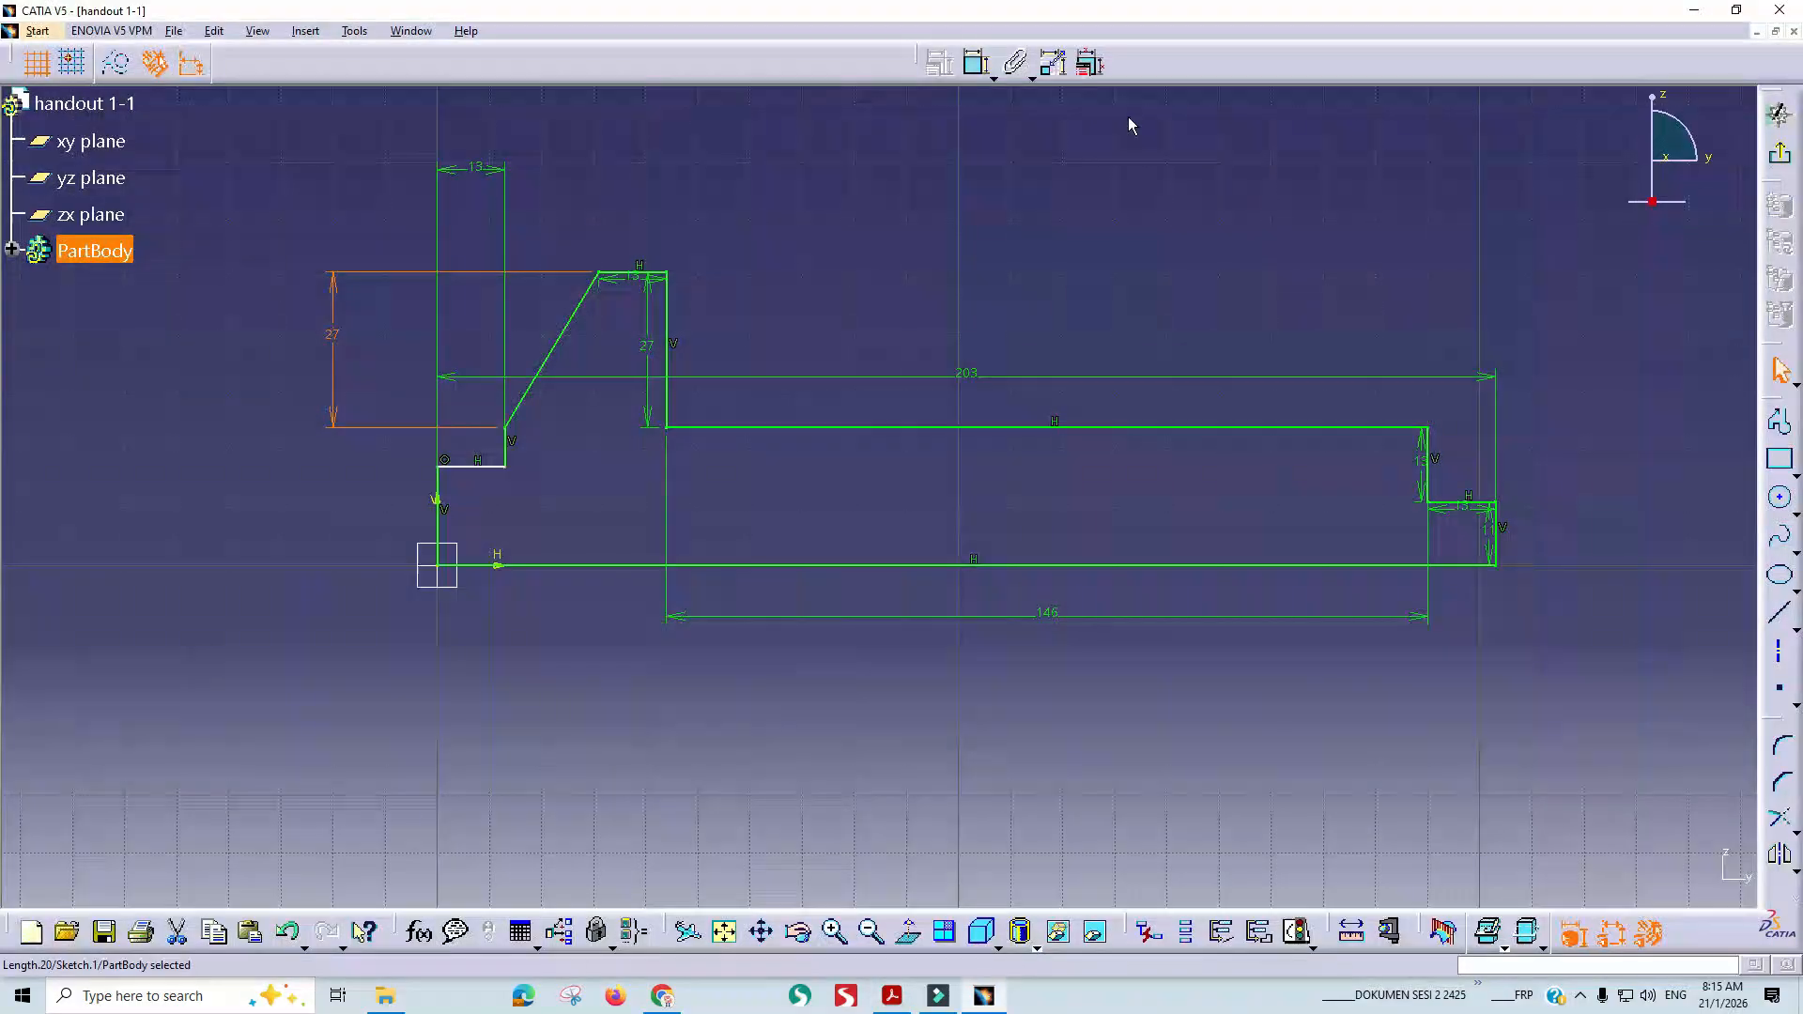
left_click(979, 81)
left_click(439, 520)
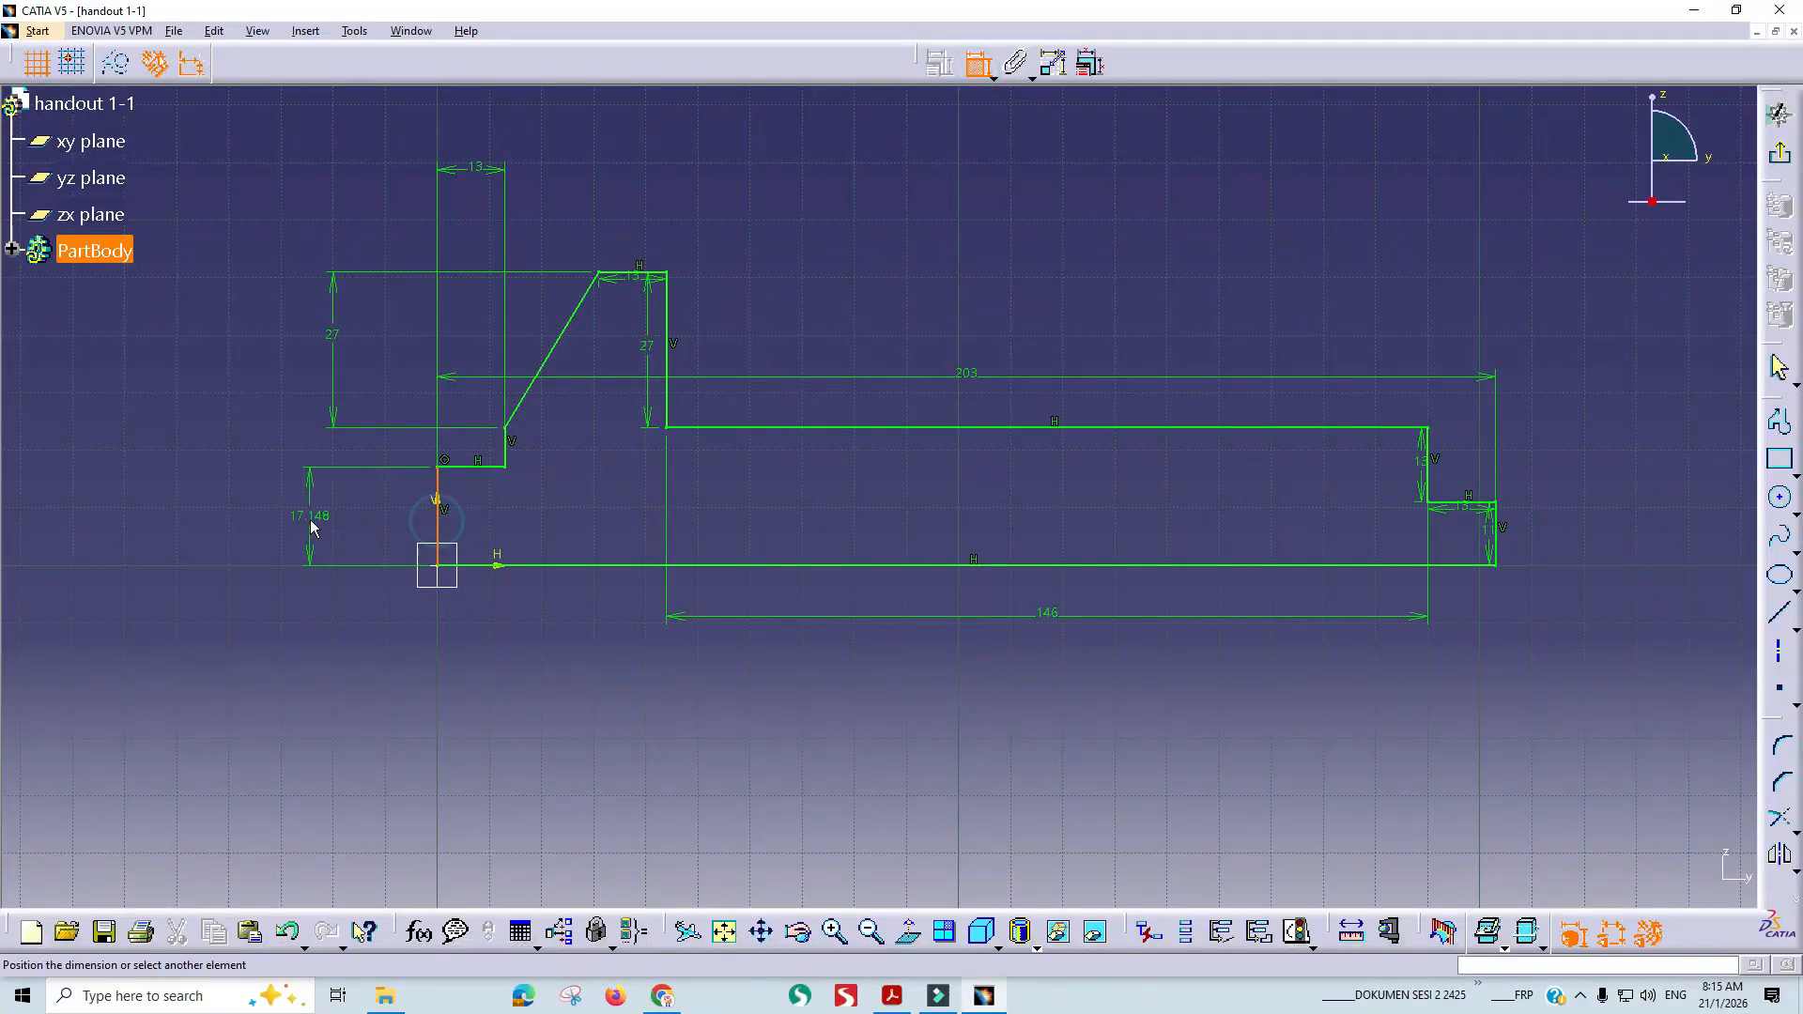
left_click(310, 529)
double_click(311, 517)
type("13")
key("Return")
left_click(899, 731)
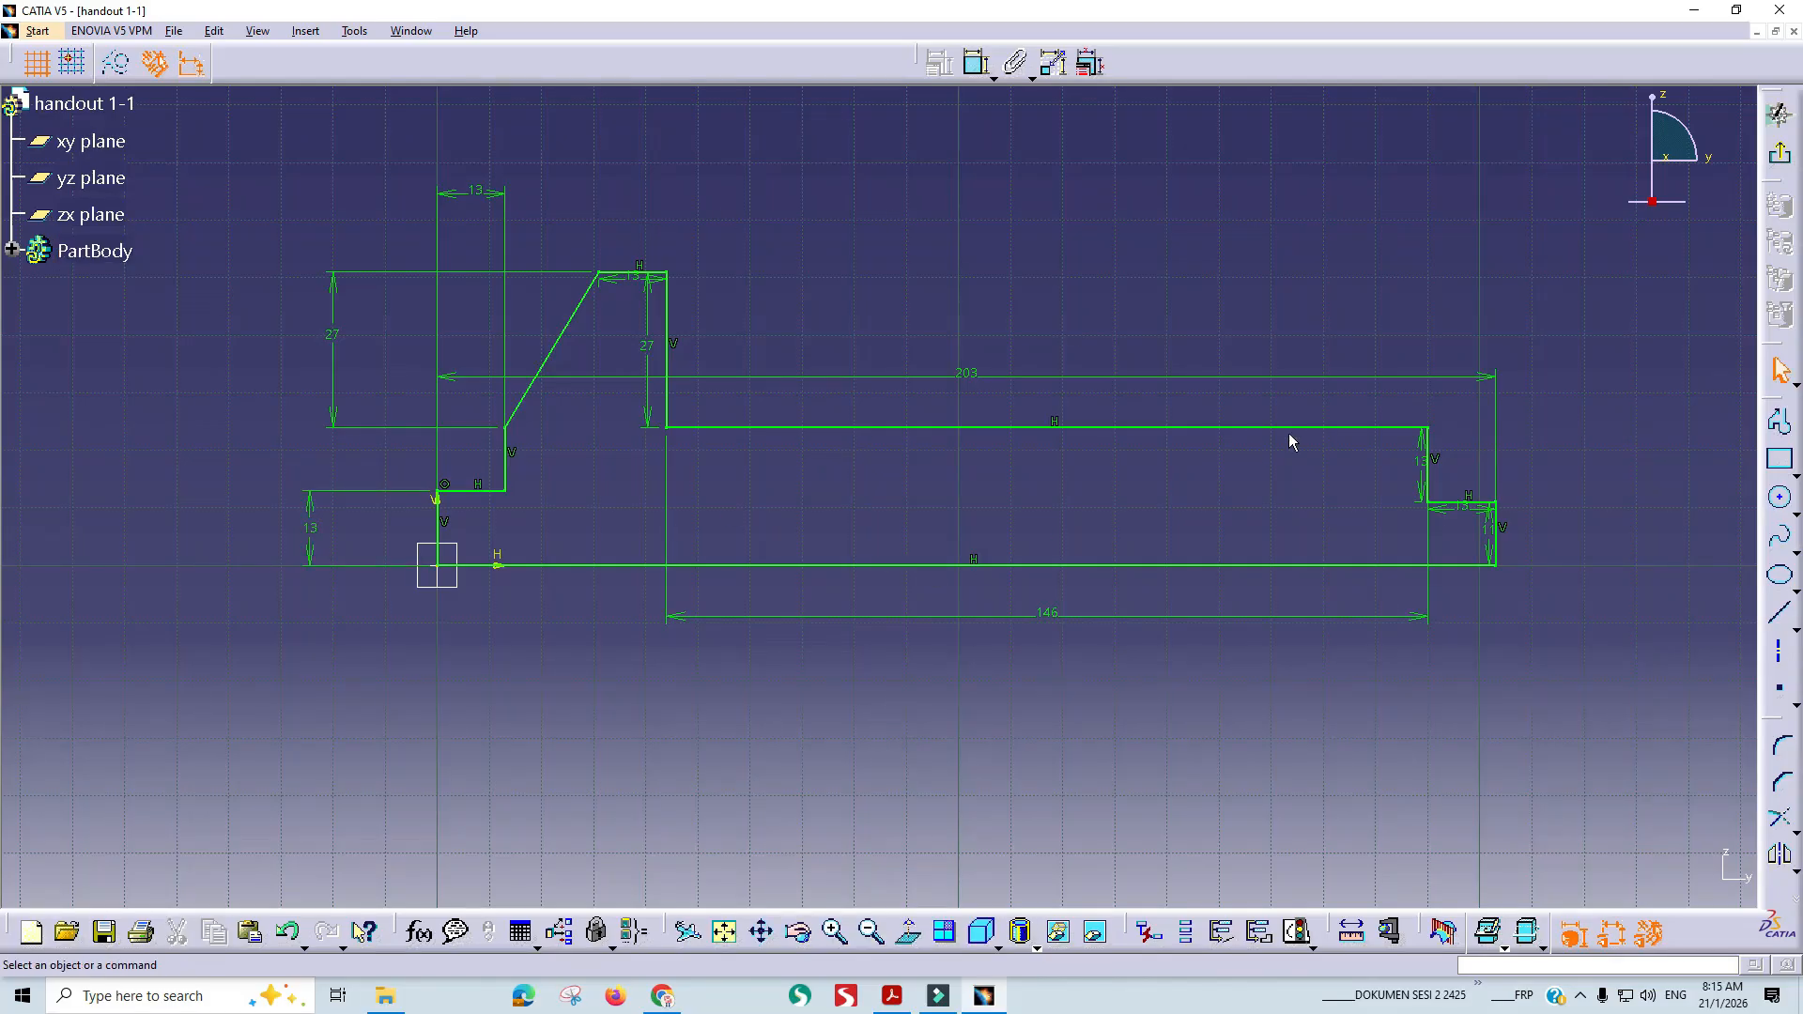
Exit the profile sketch, start a pad from it and reverse the extrusion direction, consulting the PDF drawing for the base's width.
left_click(1779, 153)
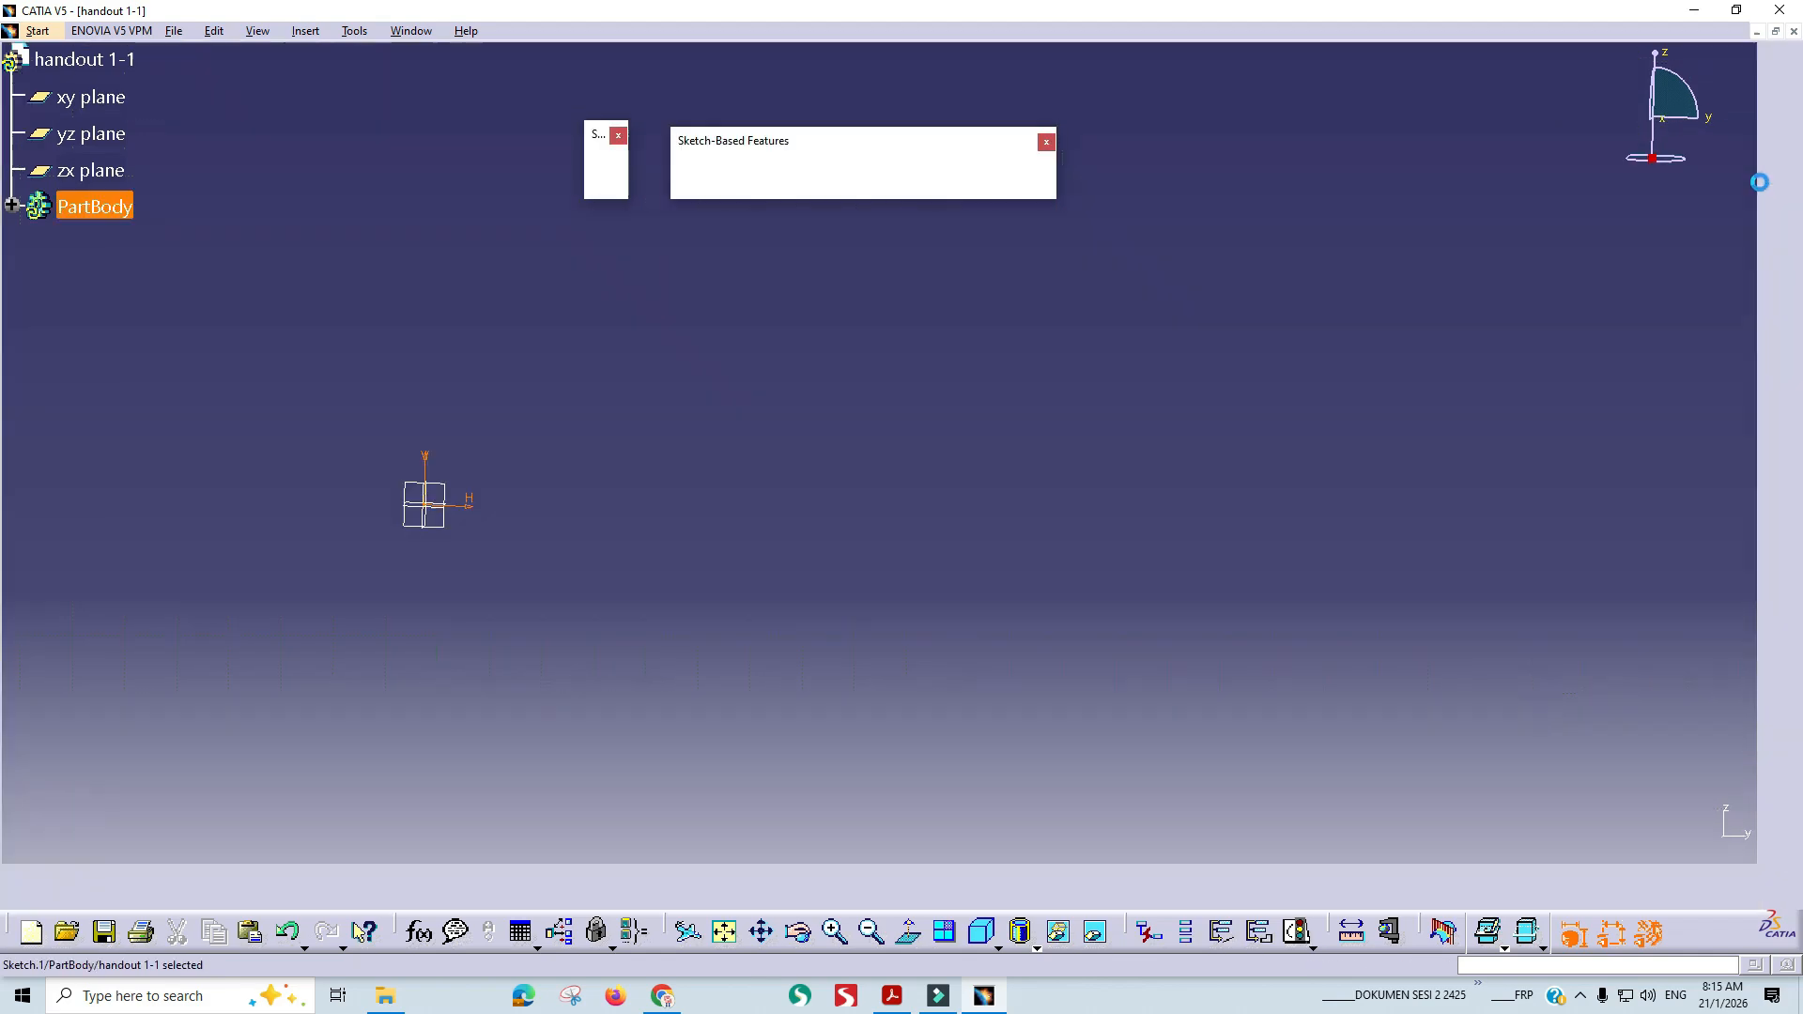
key("alt+Tab")
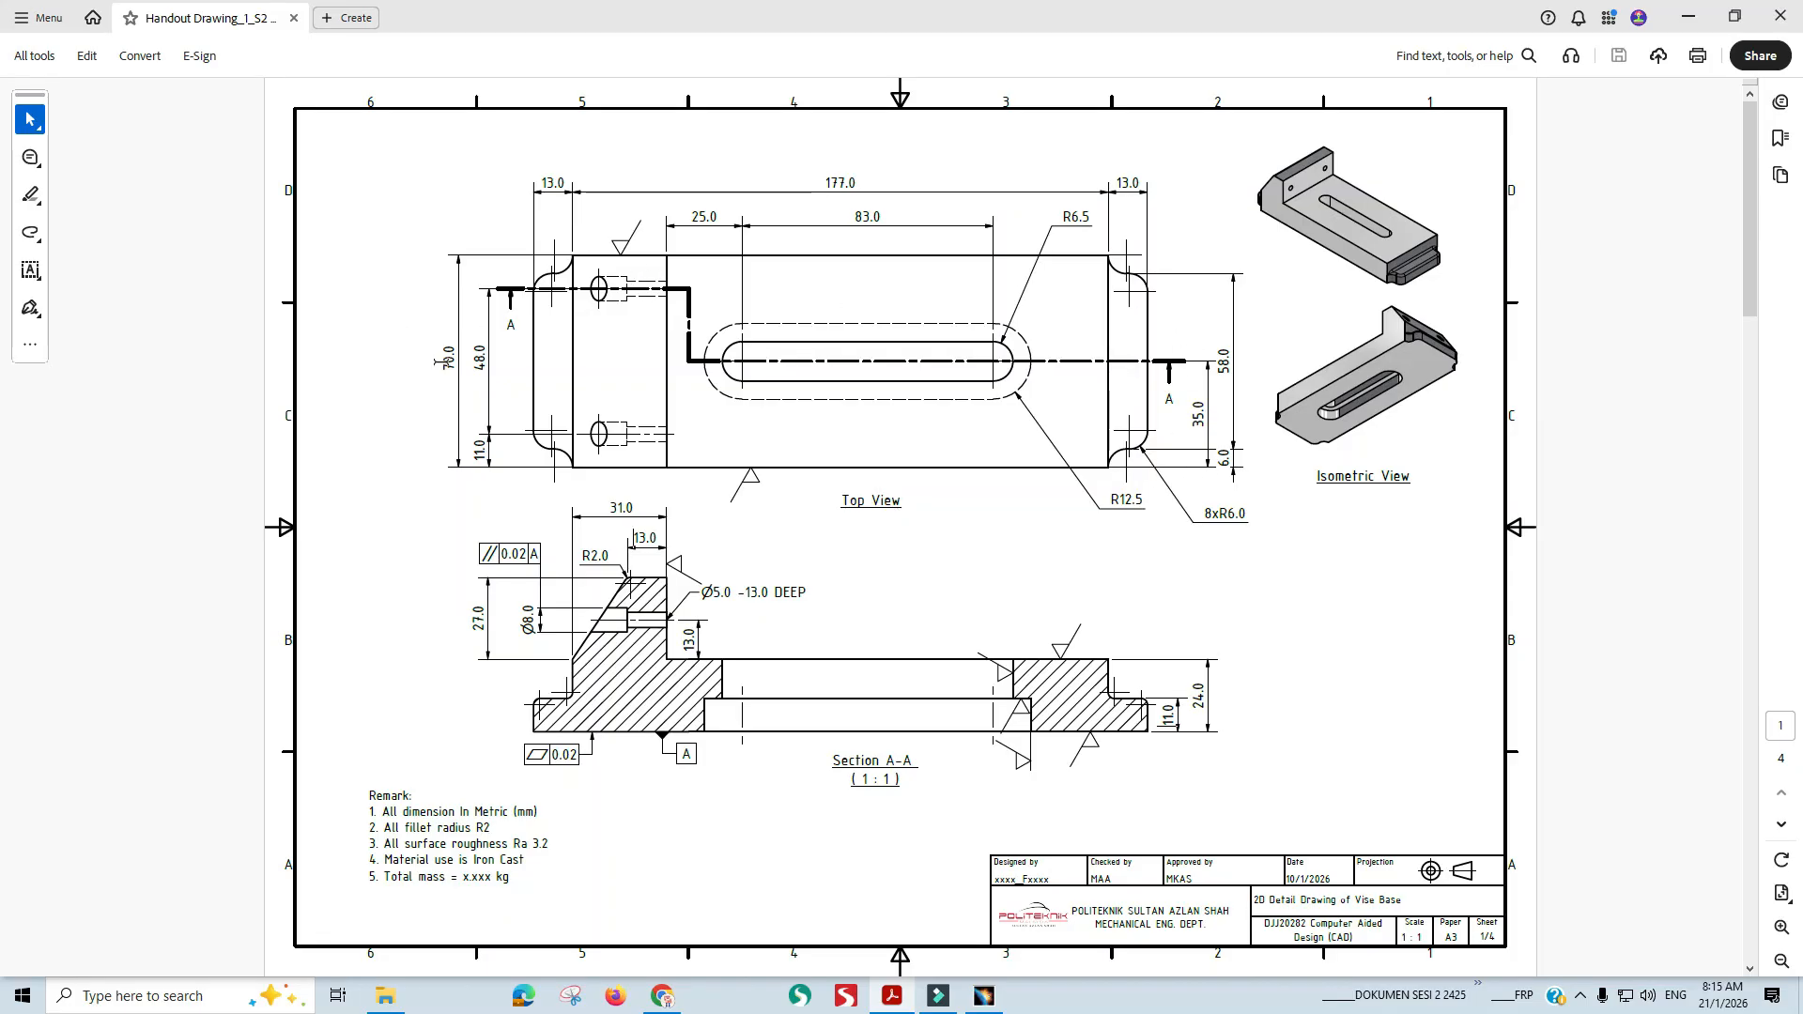
key("alt+Tab")
left_click(698, 176)
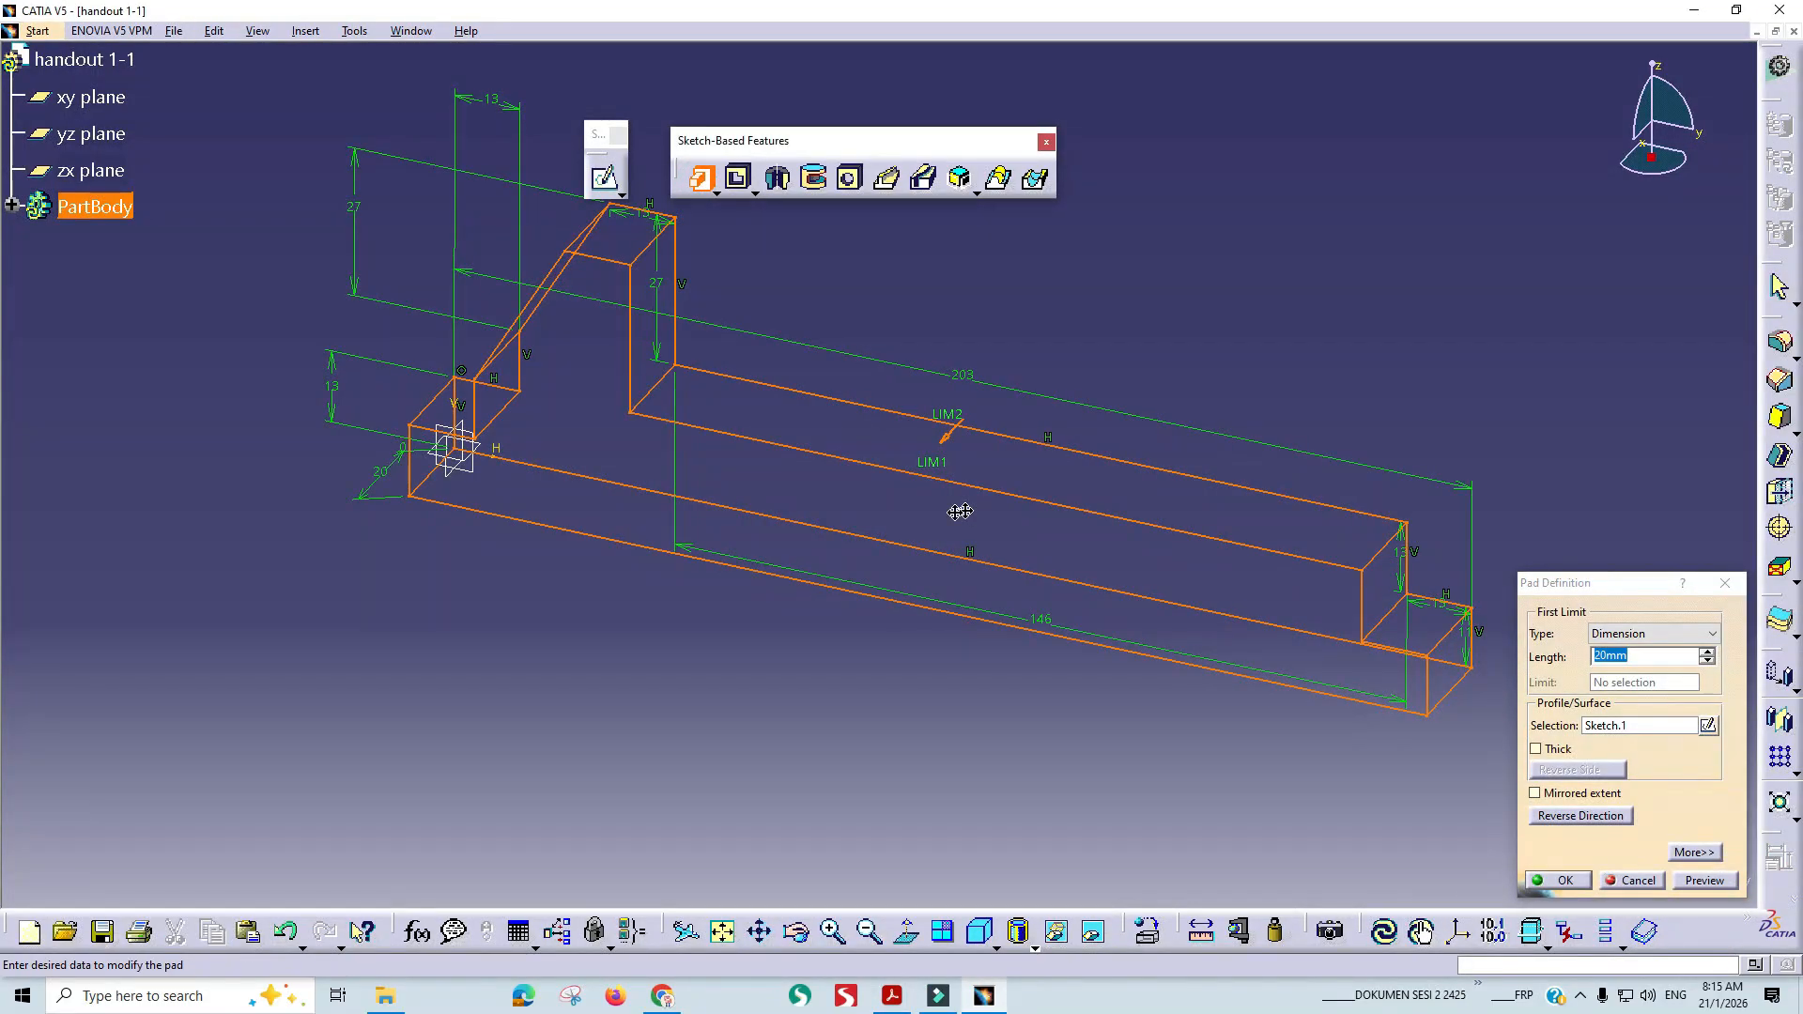
middle_click_drag(934, 484, 818, 528)
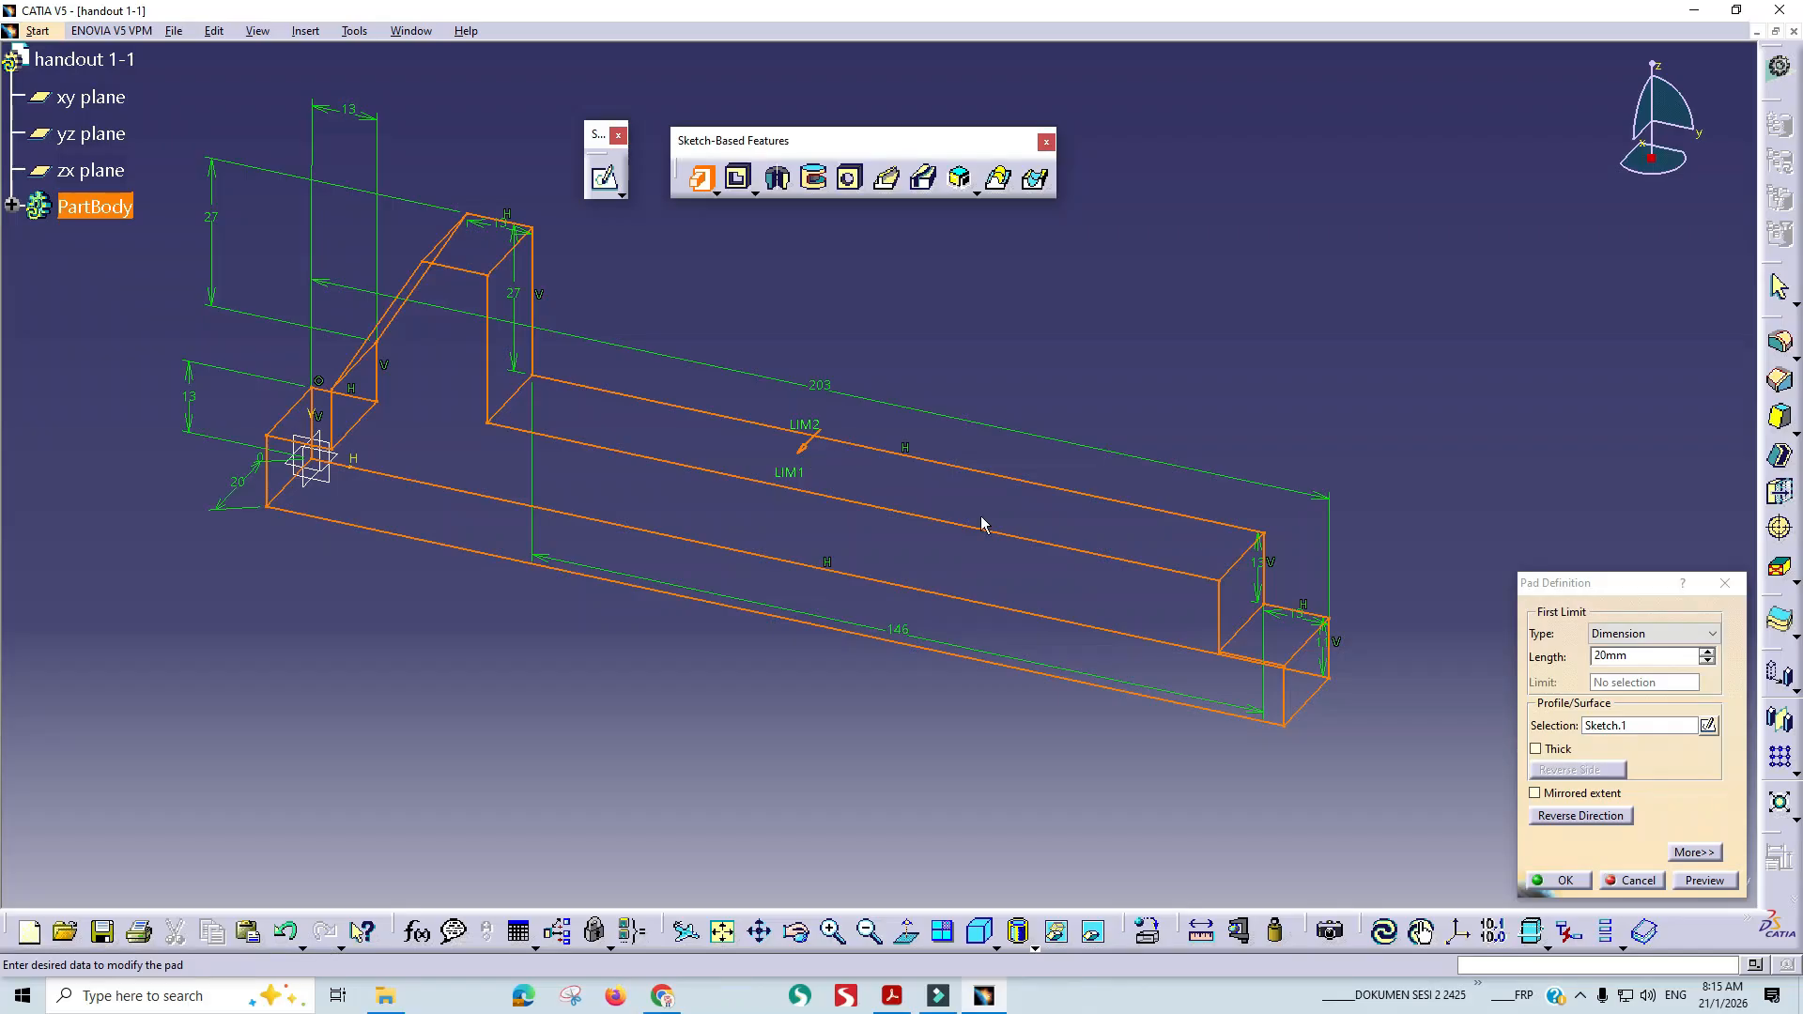
left_click_drag(1599, 589, 1209, 89)
left_click(1212, 320)
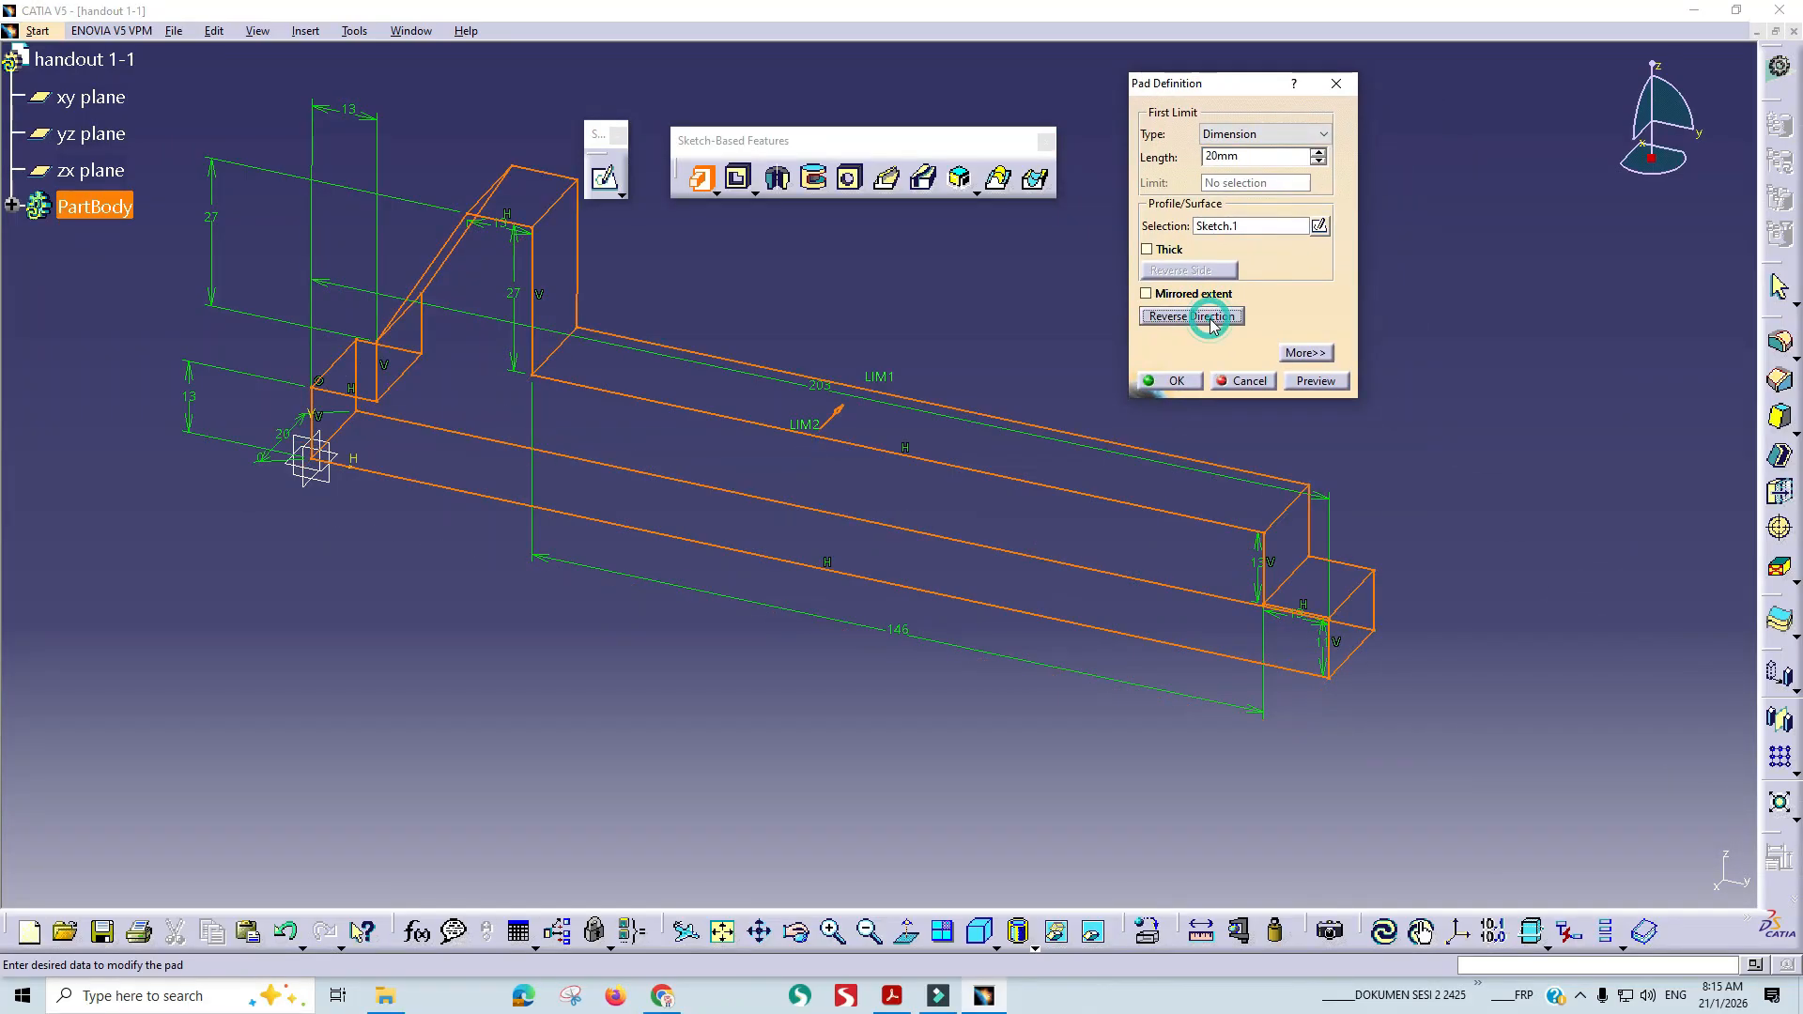
left_click(1209, 318)
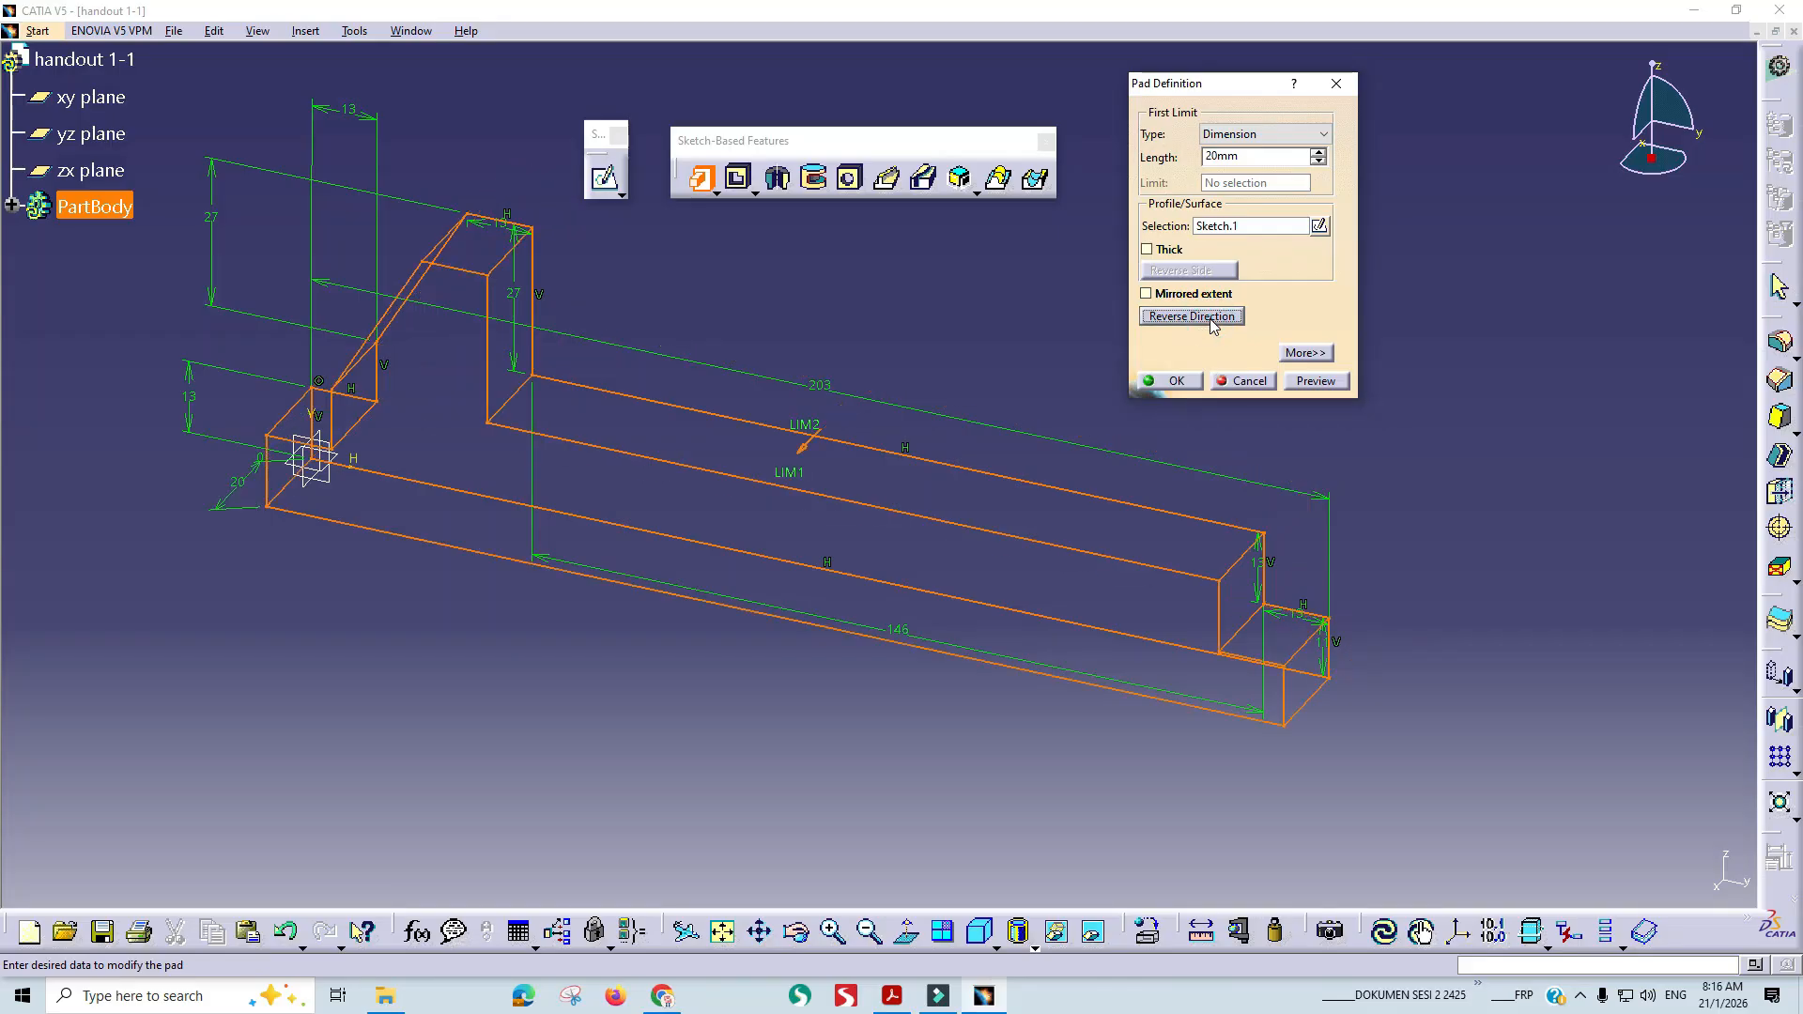
left_click(1210, 319)
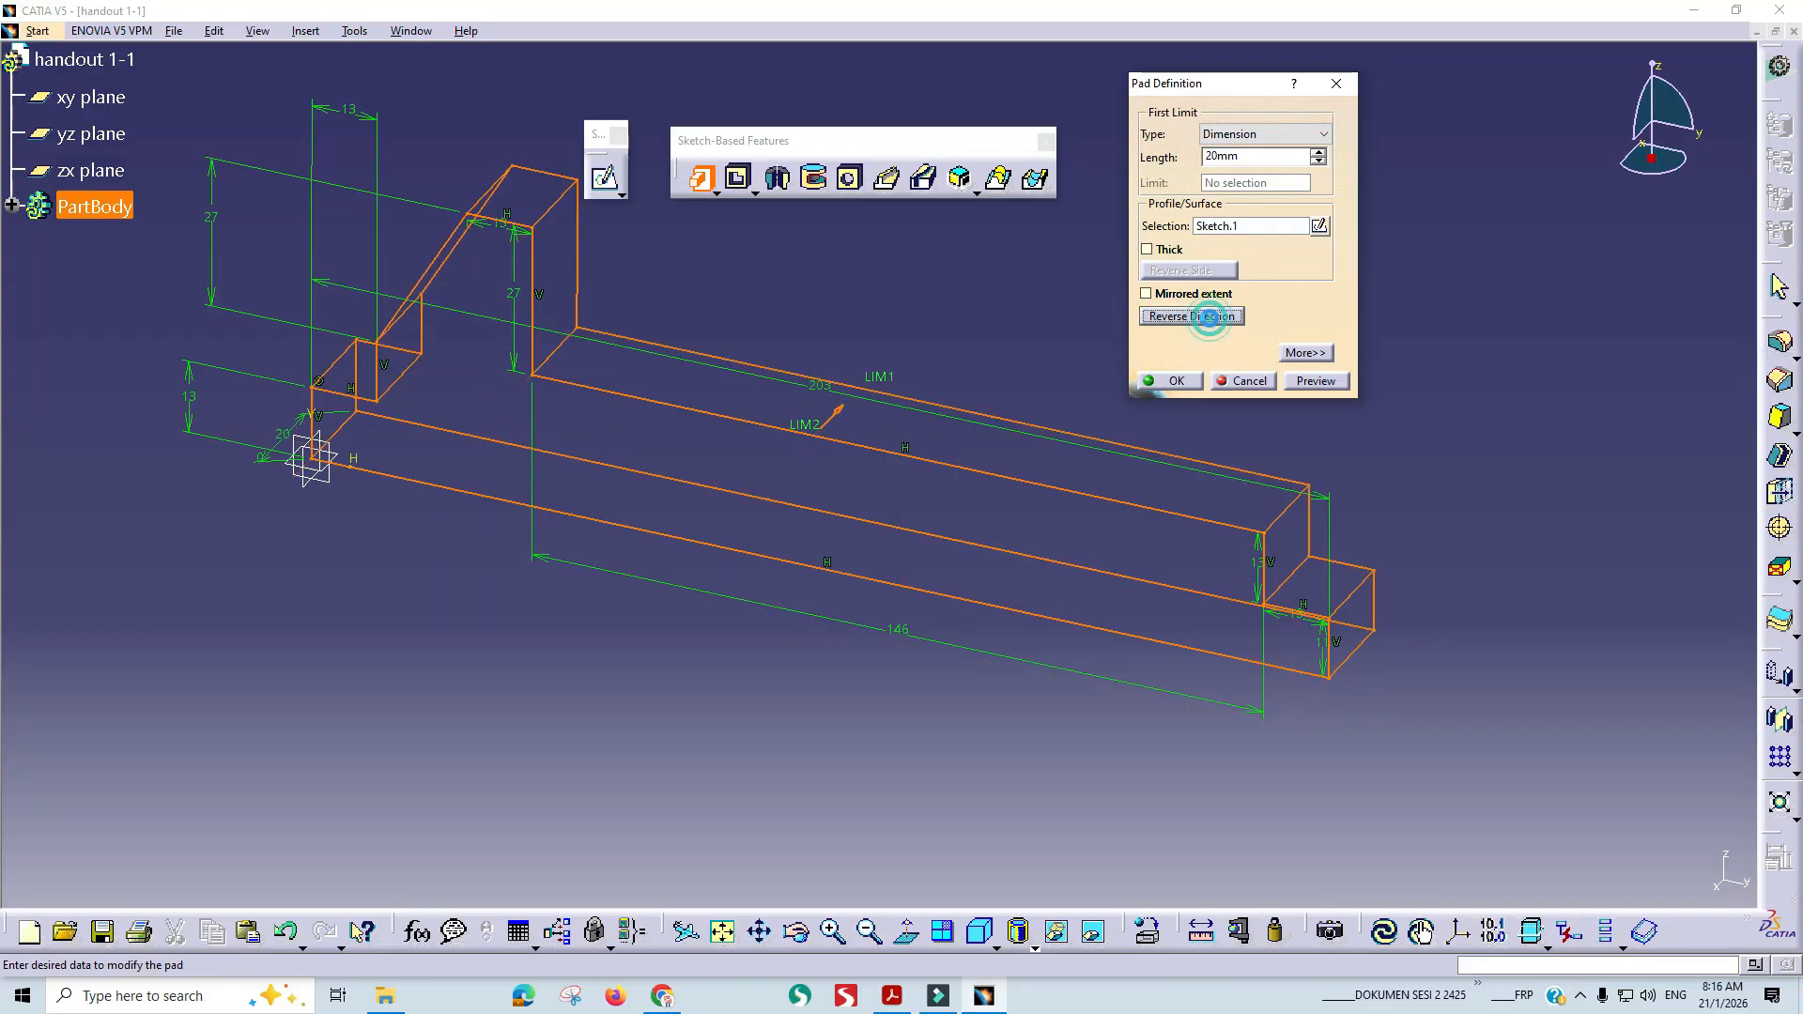
Check the overall width in the PDF drawing and extrude the profile 70 mm.
key("alt+Tab")
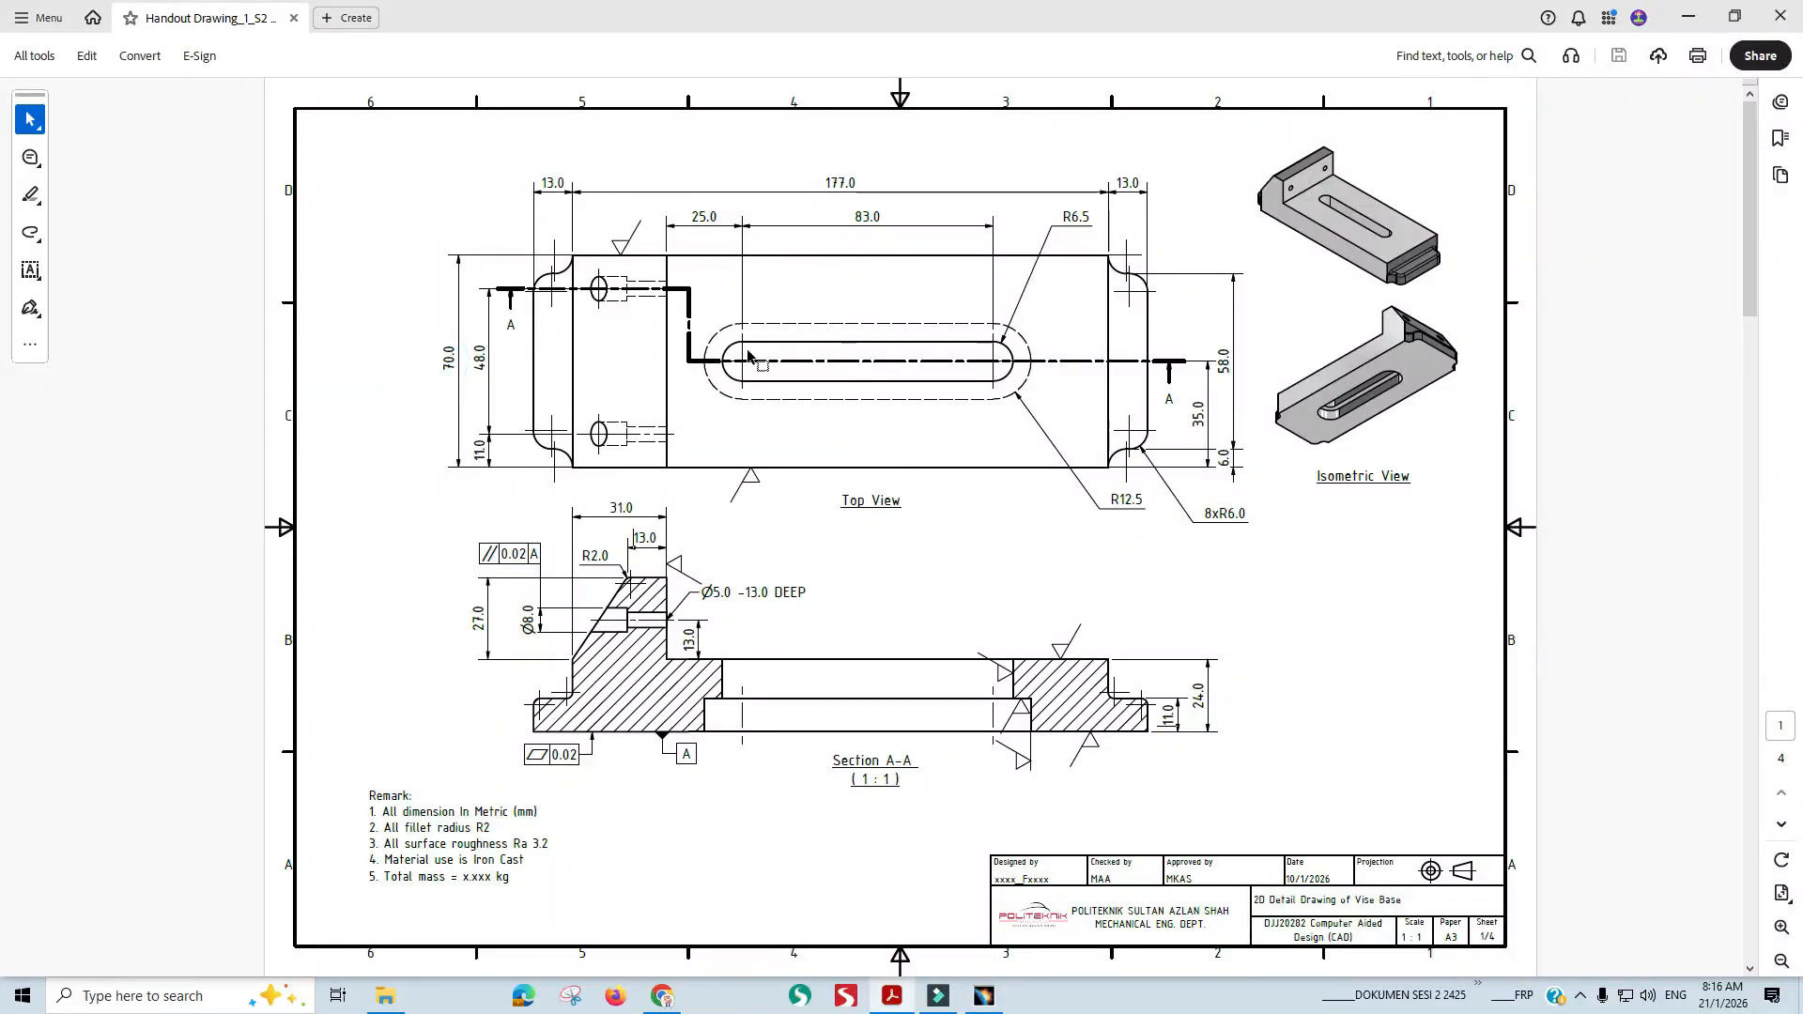
key("alt+Tab")
double_click(1253, 157)
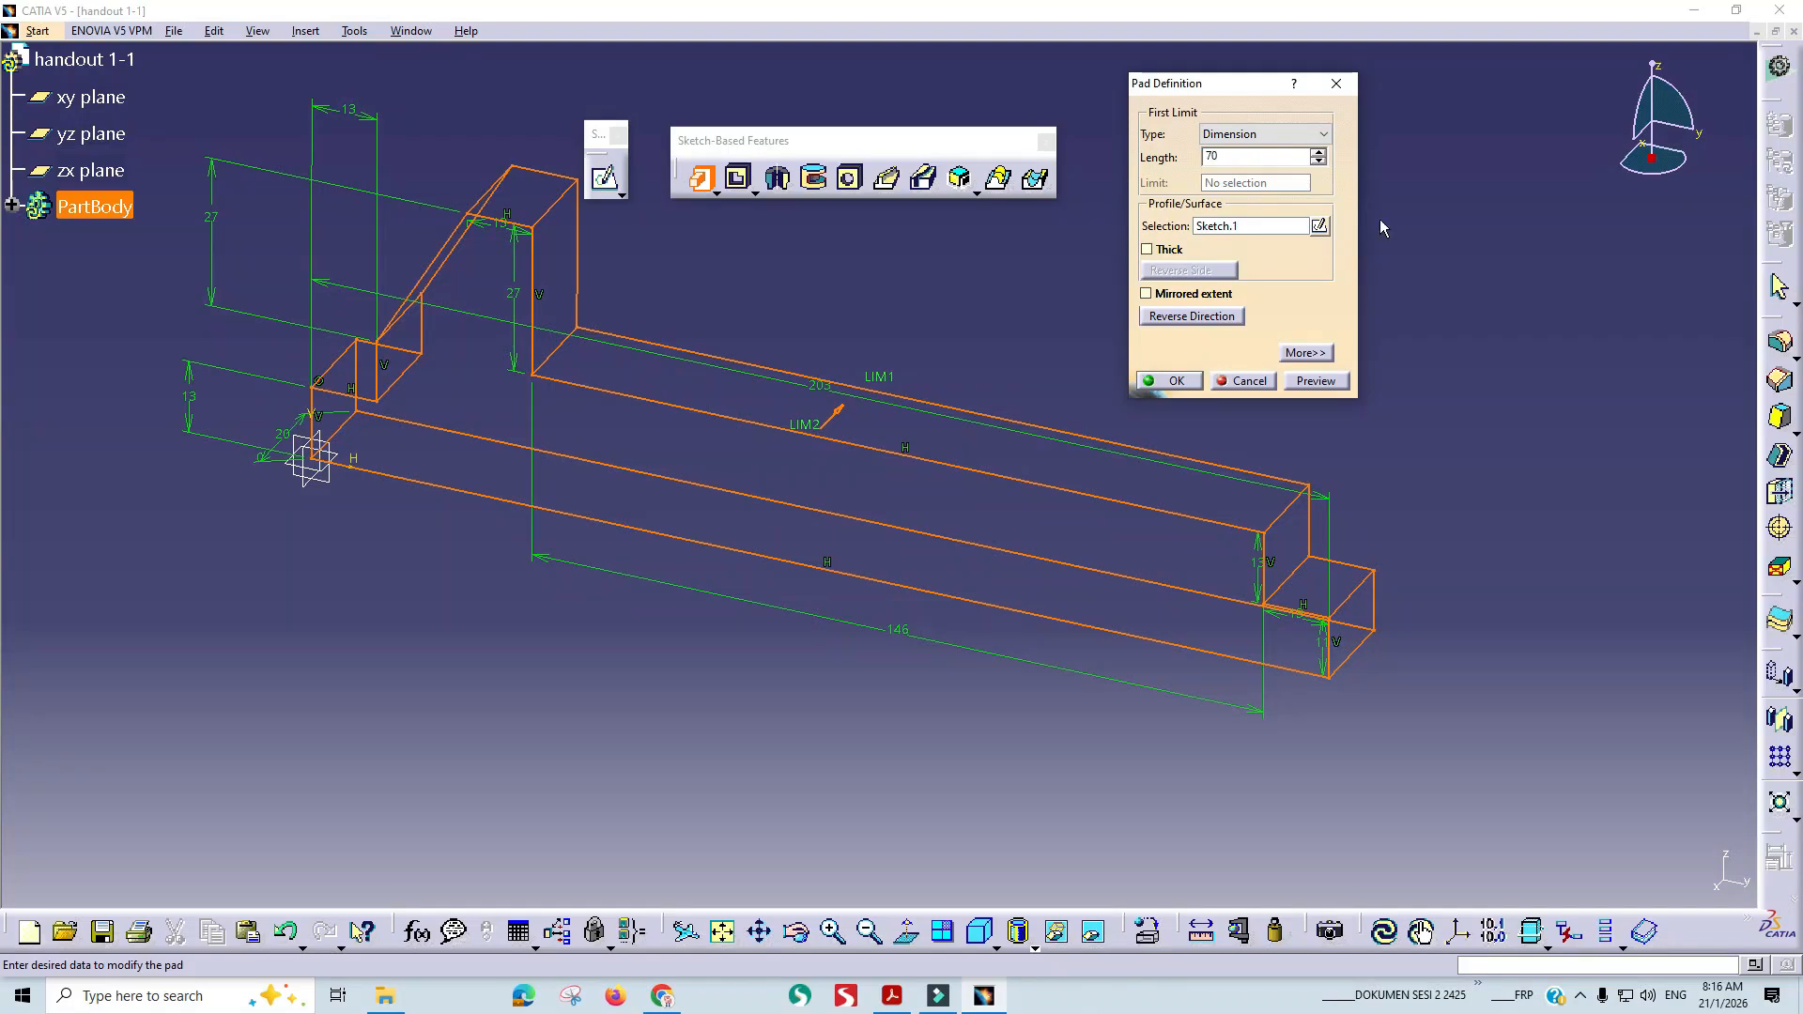
left_click(1164, 385)
left_click(1542, 291)
middle_click_drag(1451, 371, 1362, 455)
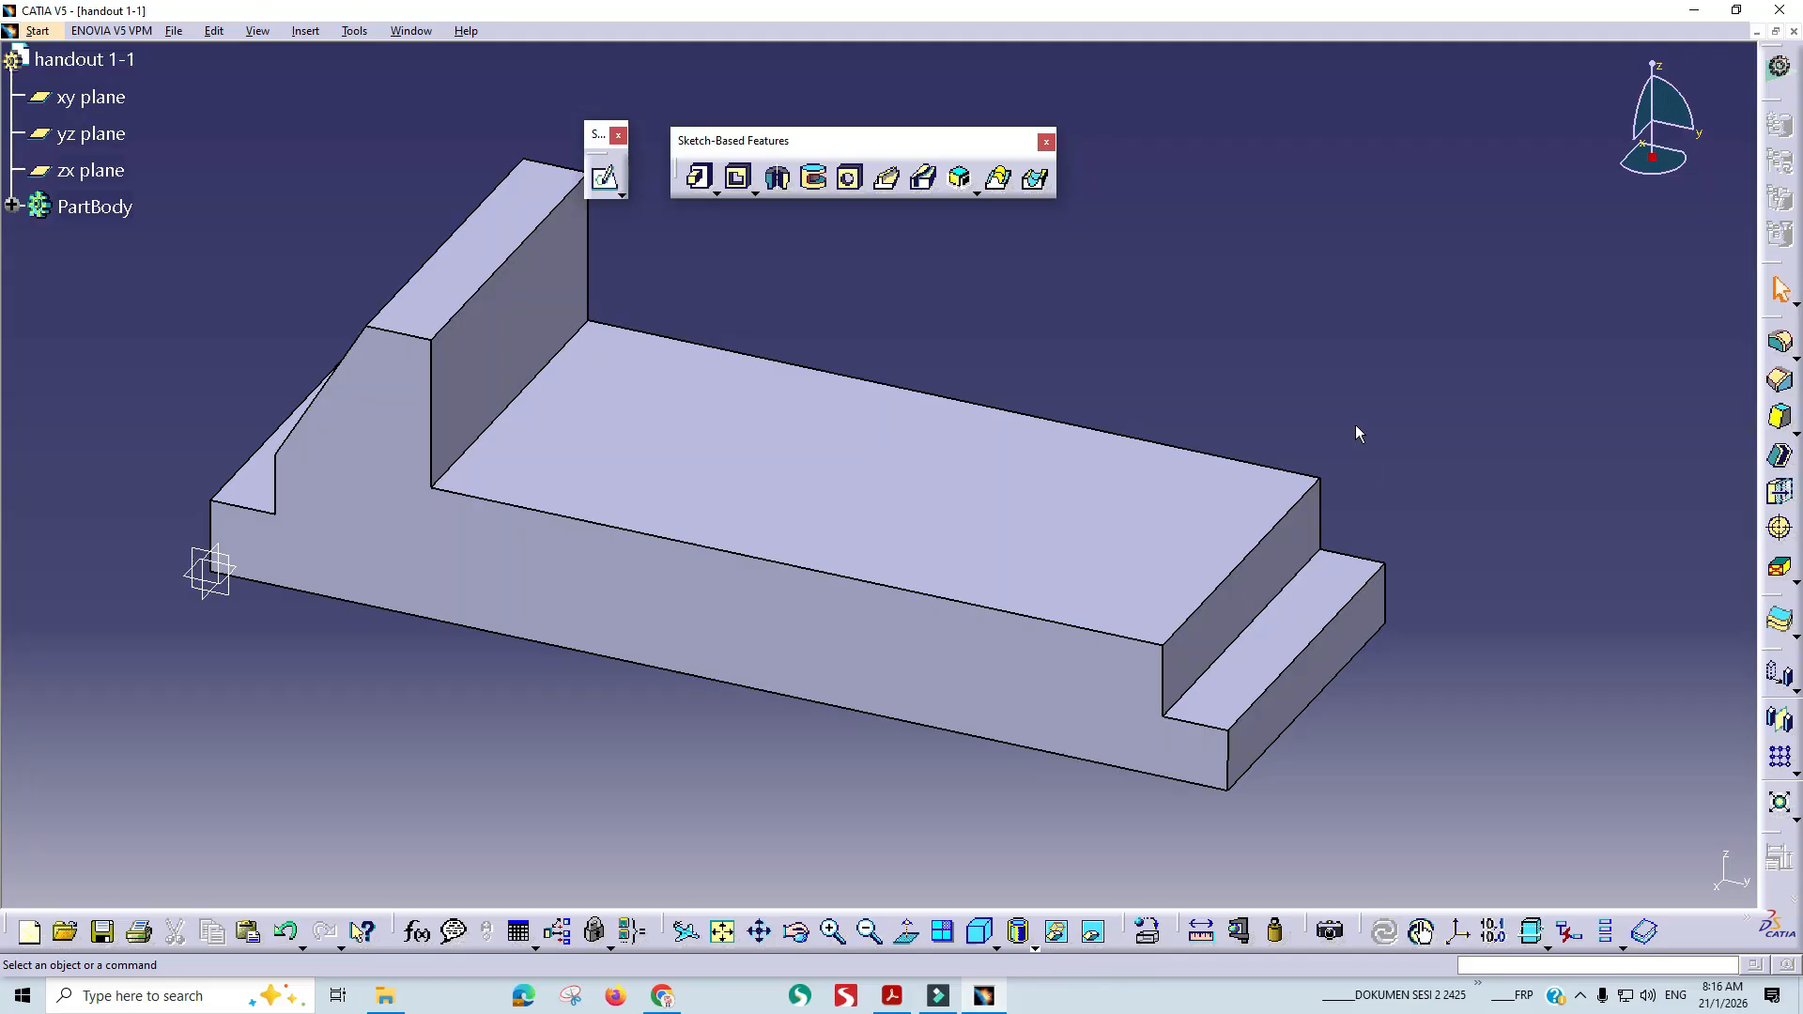
Check the slot in the PDF section view and start a sketch on the base's large upper face.
key("alt+Tab")
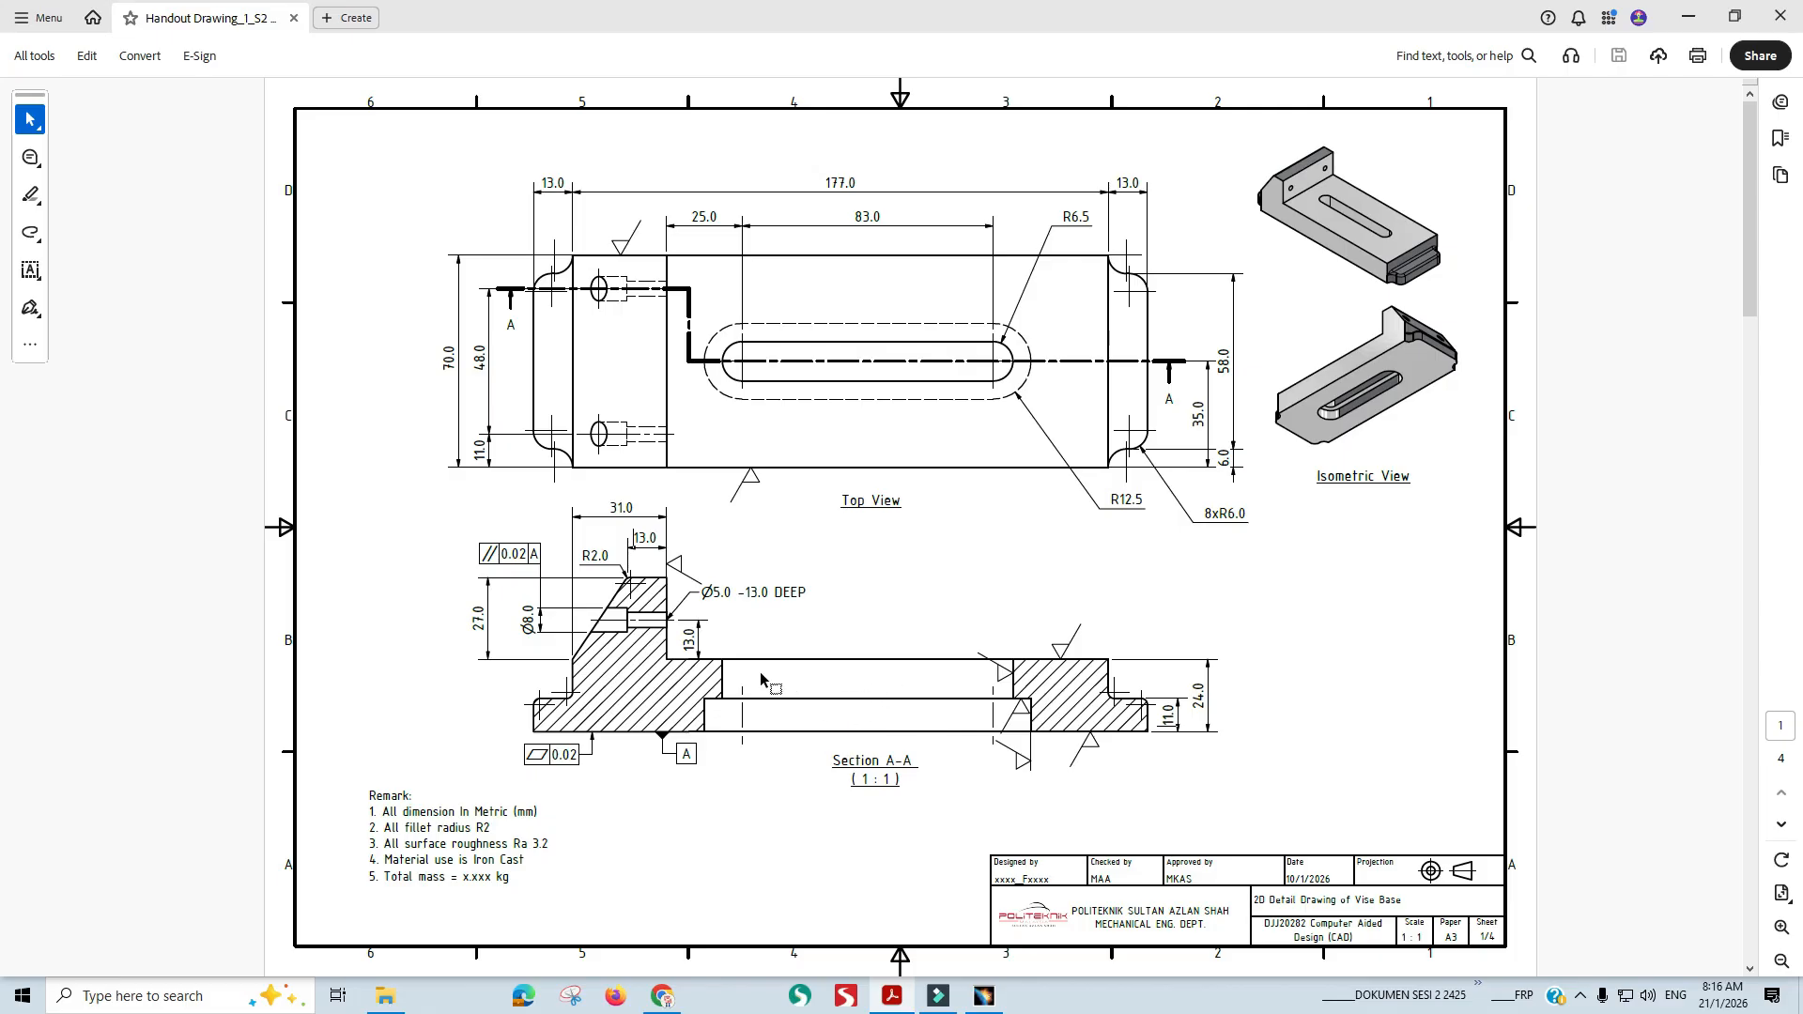
left_click(871, 725)
key("alt+Tab")
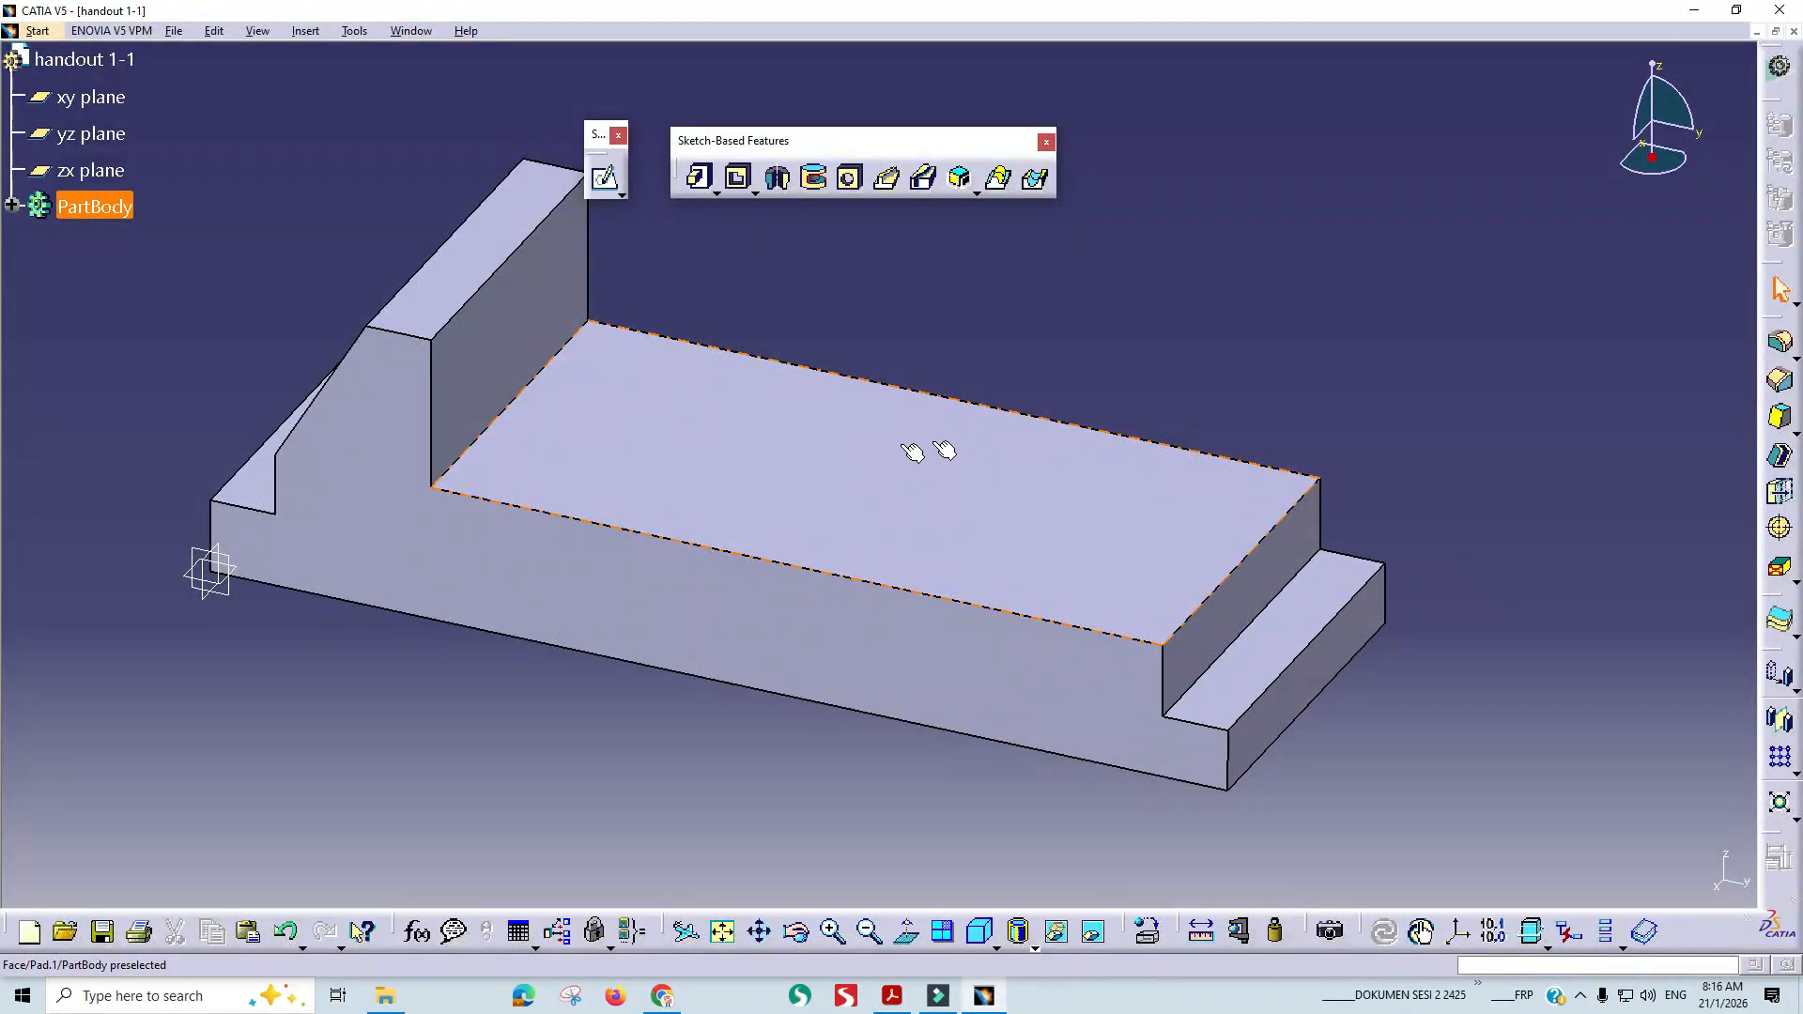
left_click(843, 491)
left_click(602, 173)
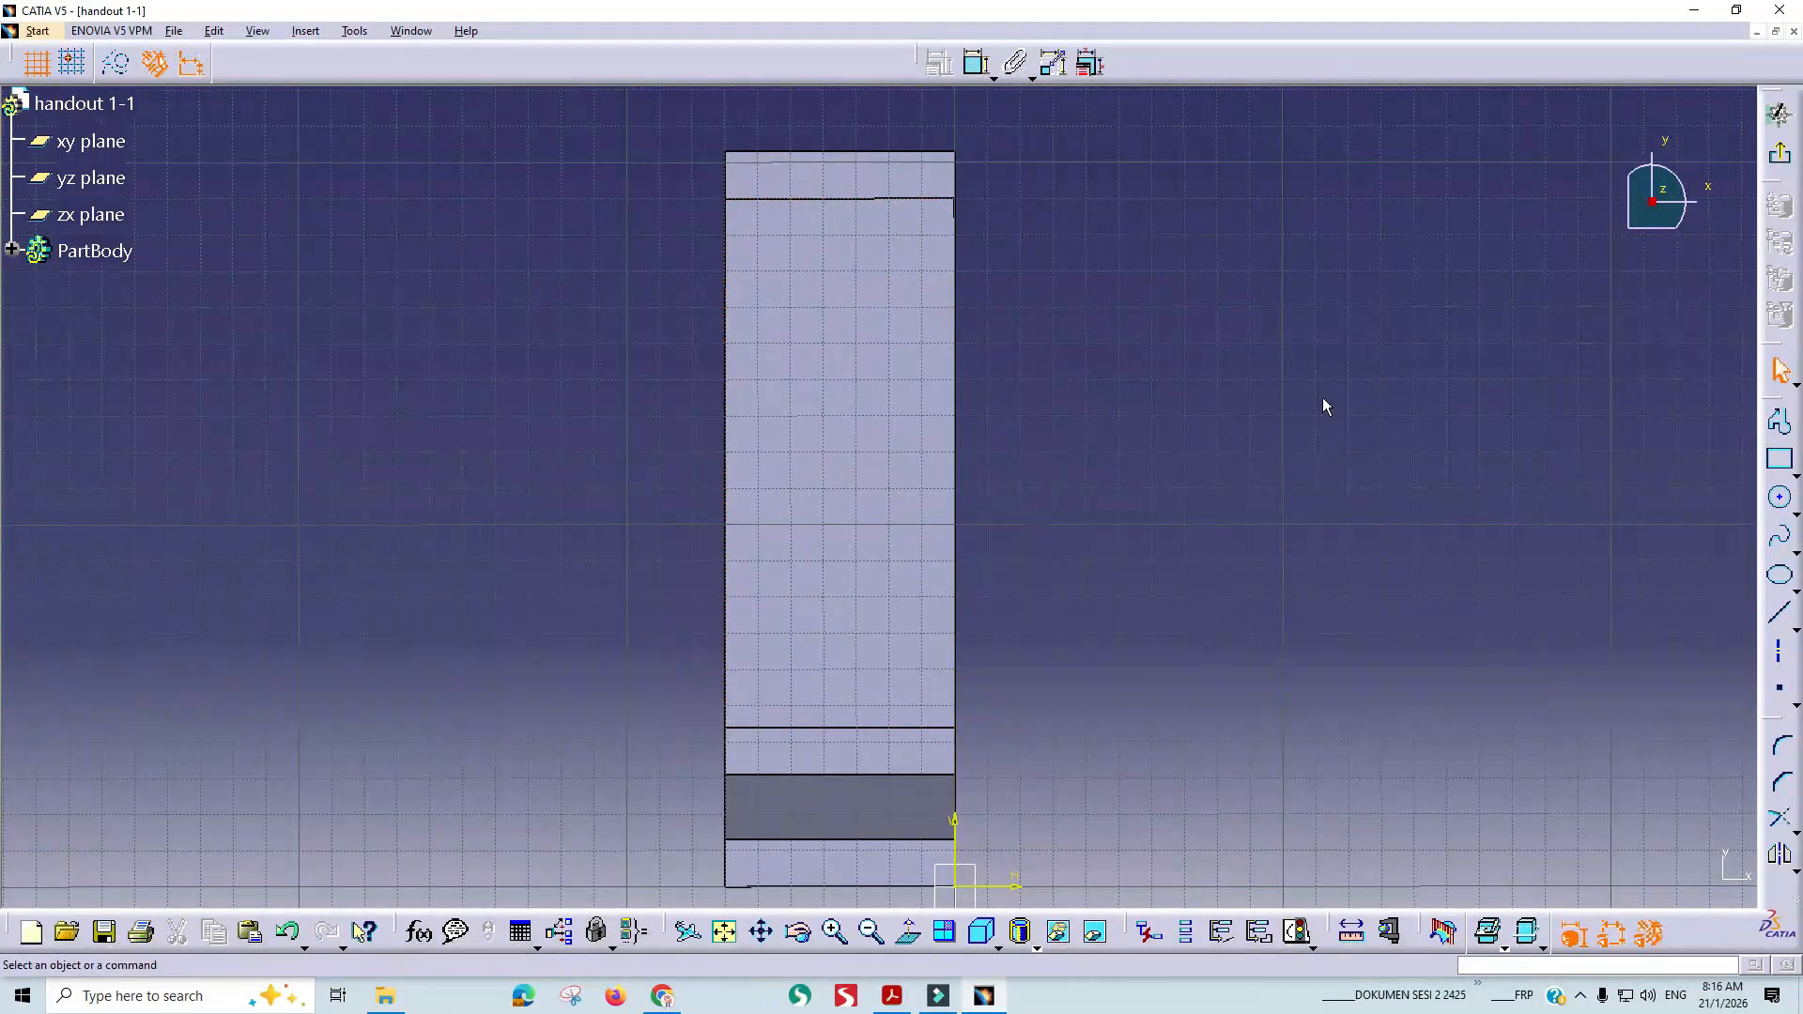
Sketch a lengthwise elongated hole with a radius of about 8.6 mm near the middle of the base's upper face.
left_click(1796, 479)
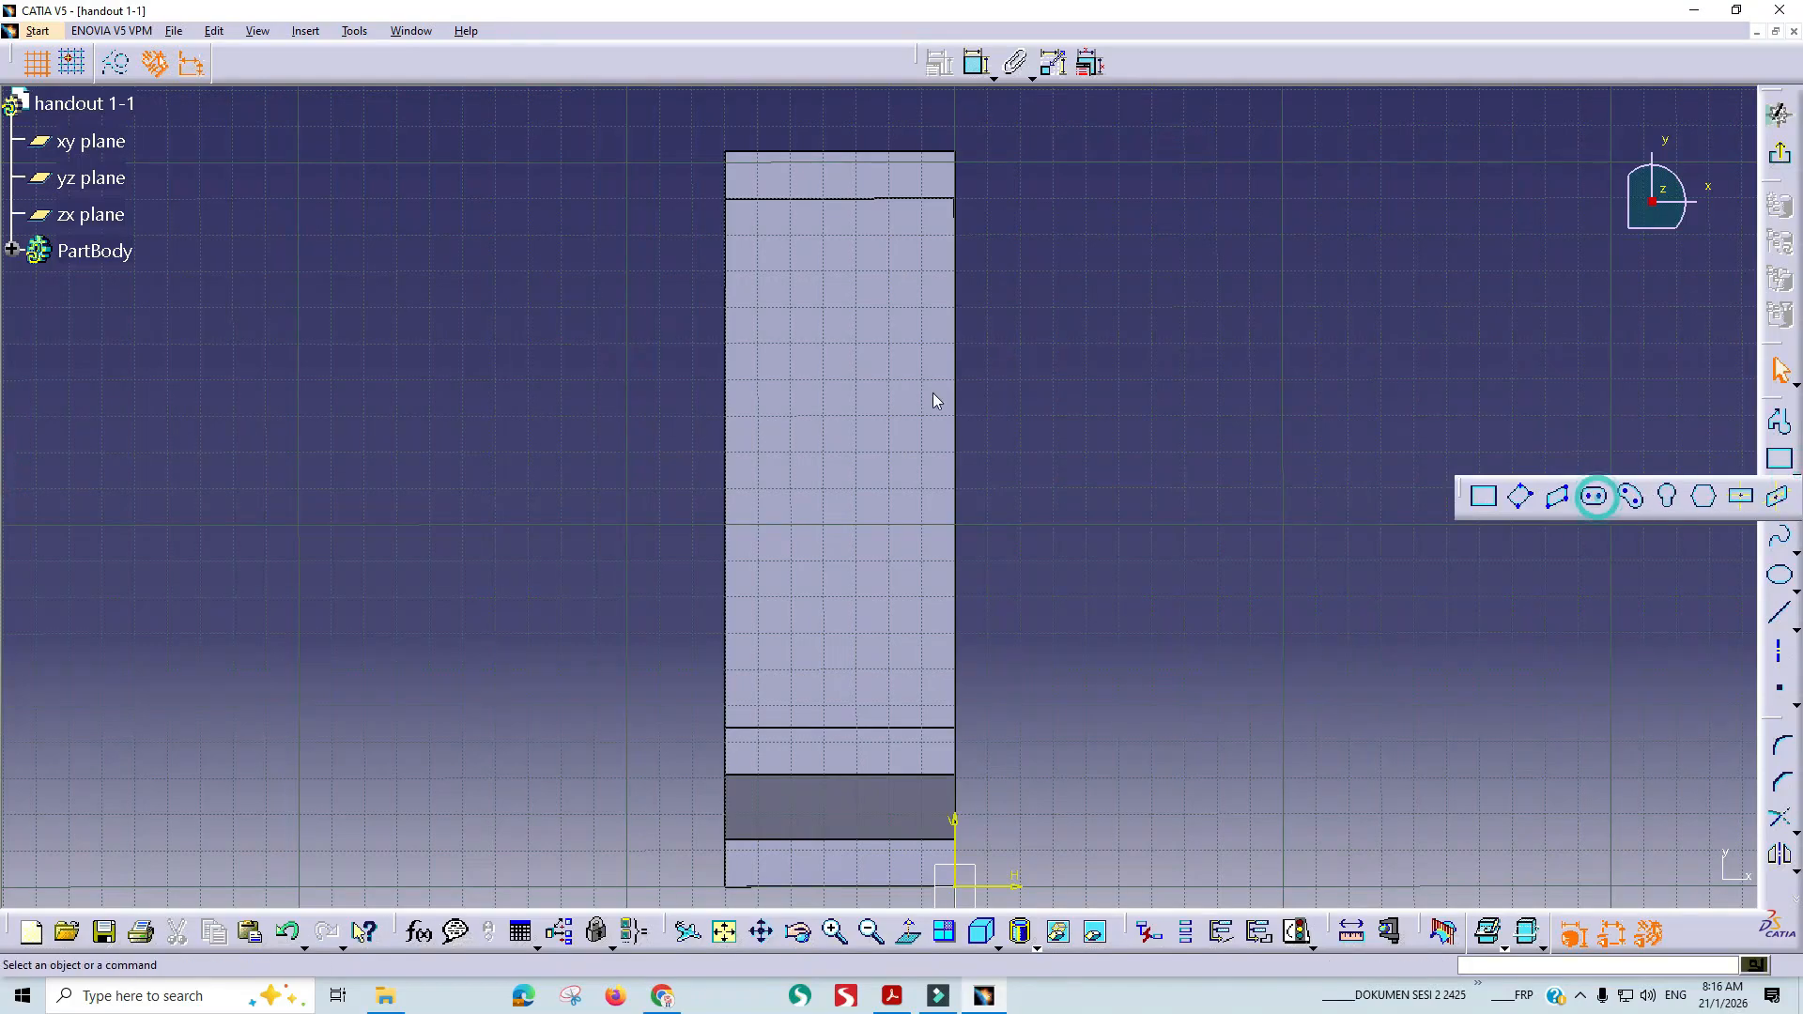
left_click(1593, 496)
left_click(841, 324)
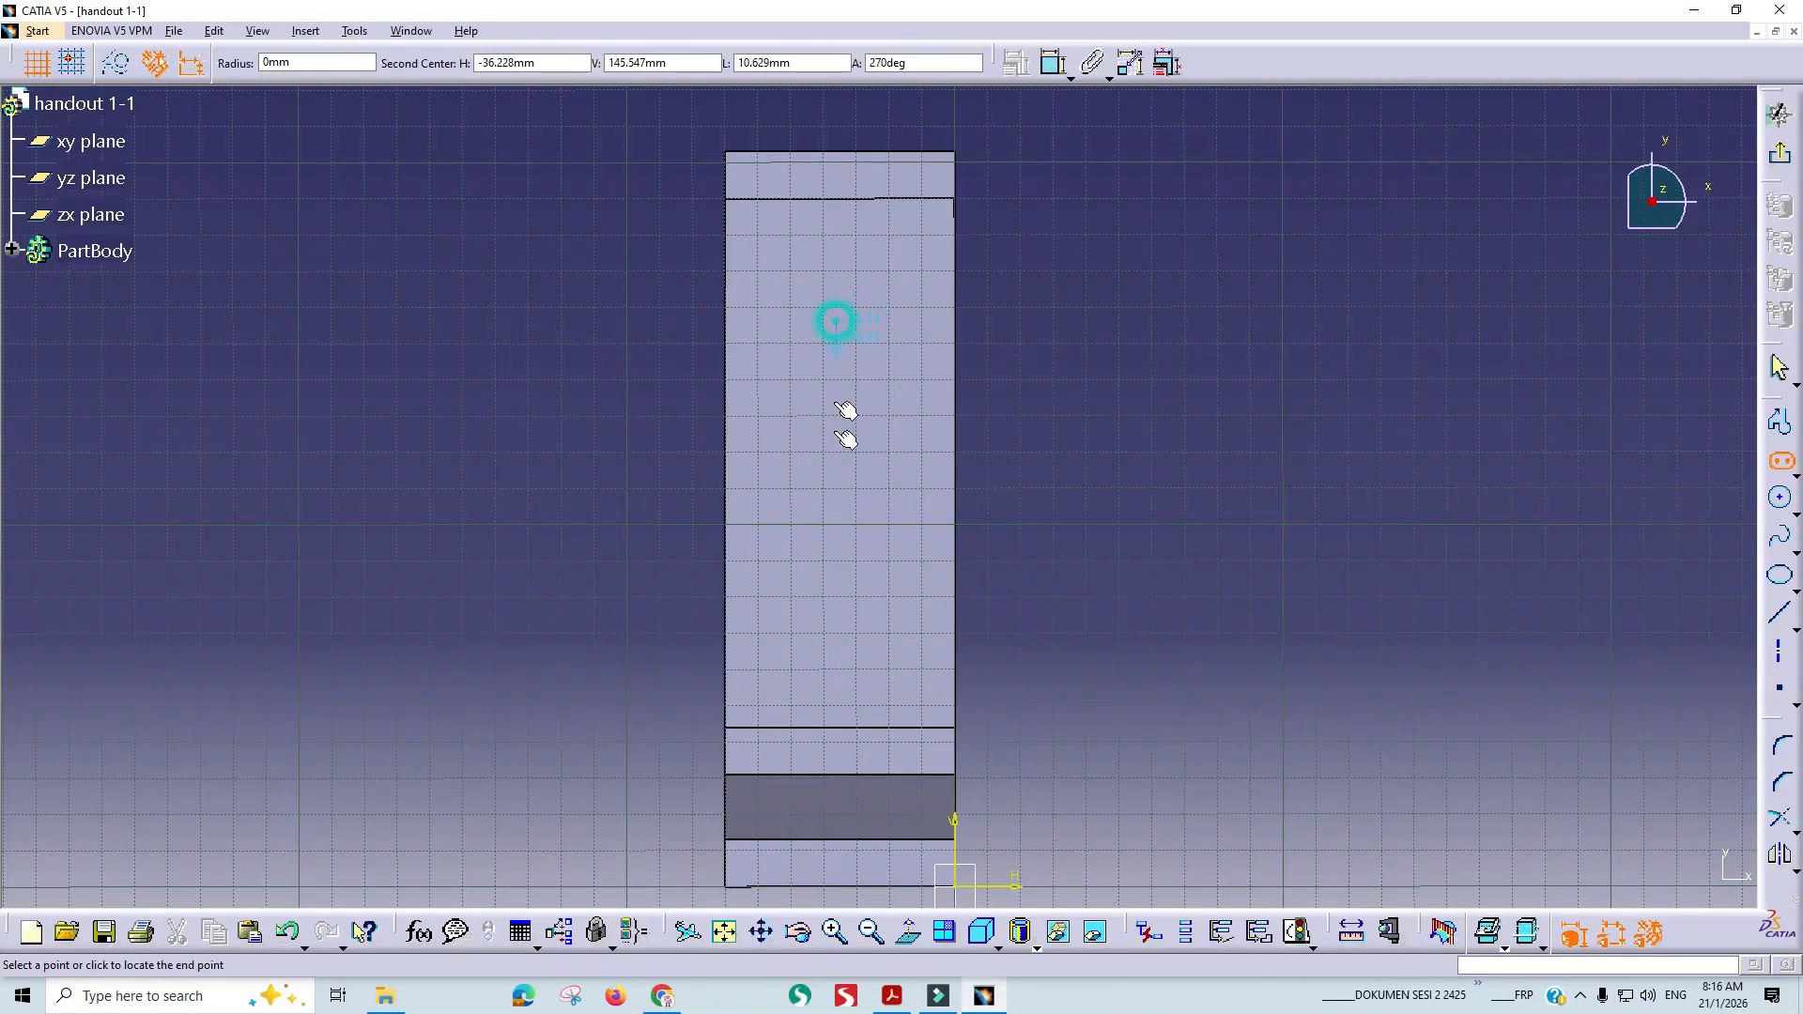
left_click(837, 566)
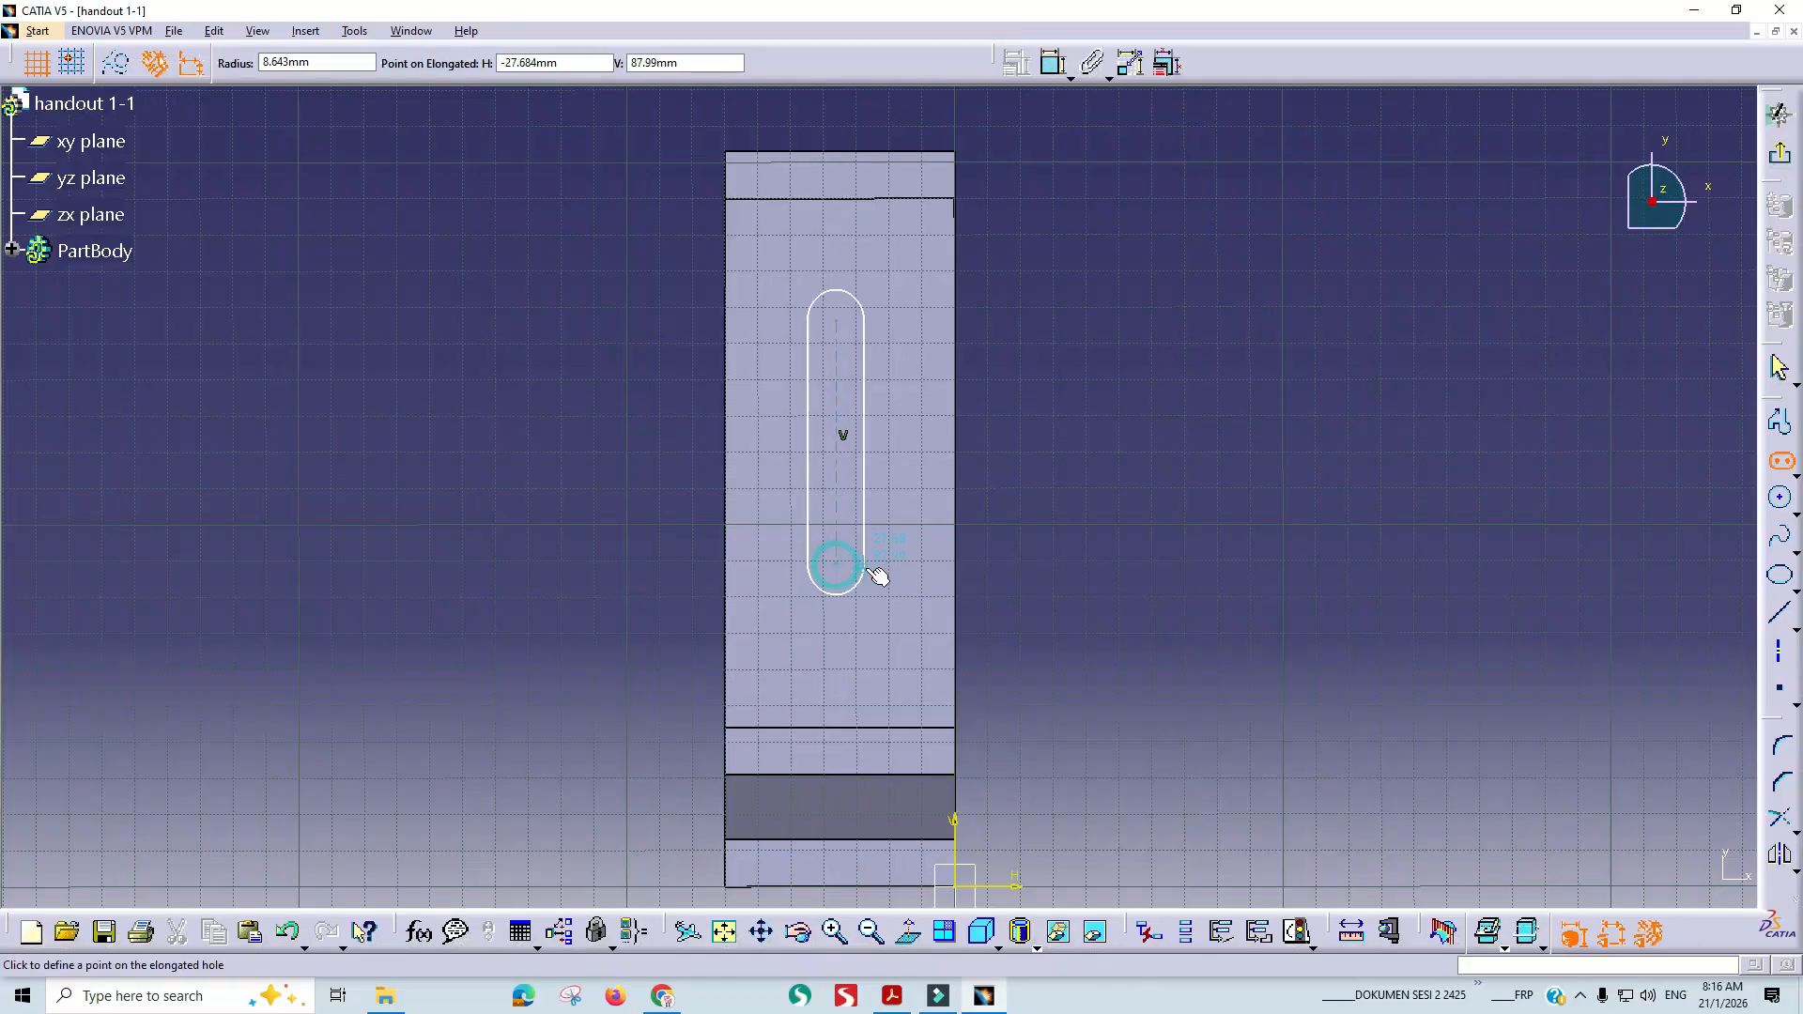
left_click(876, 575)
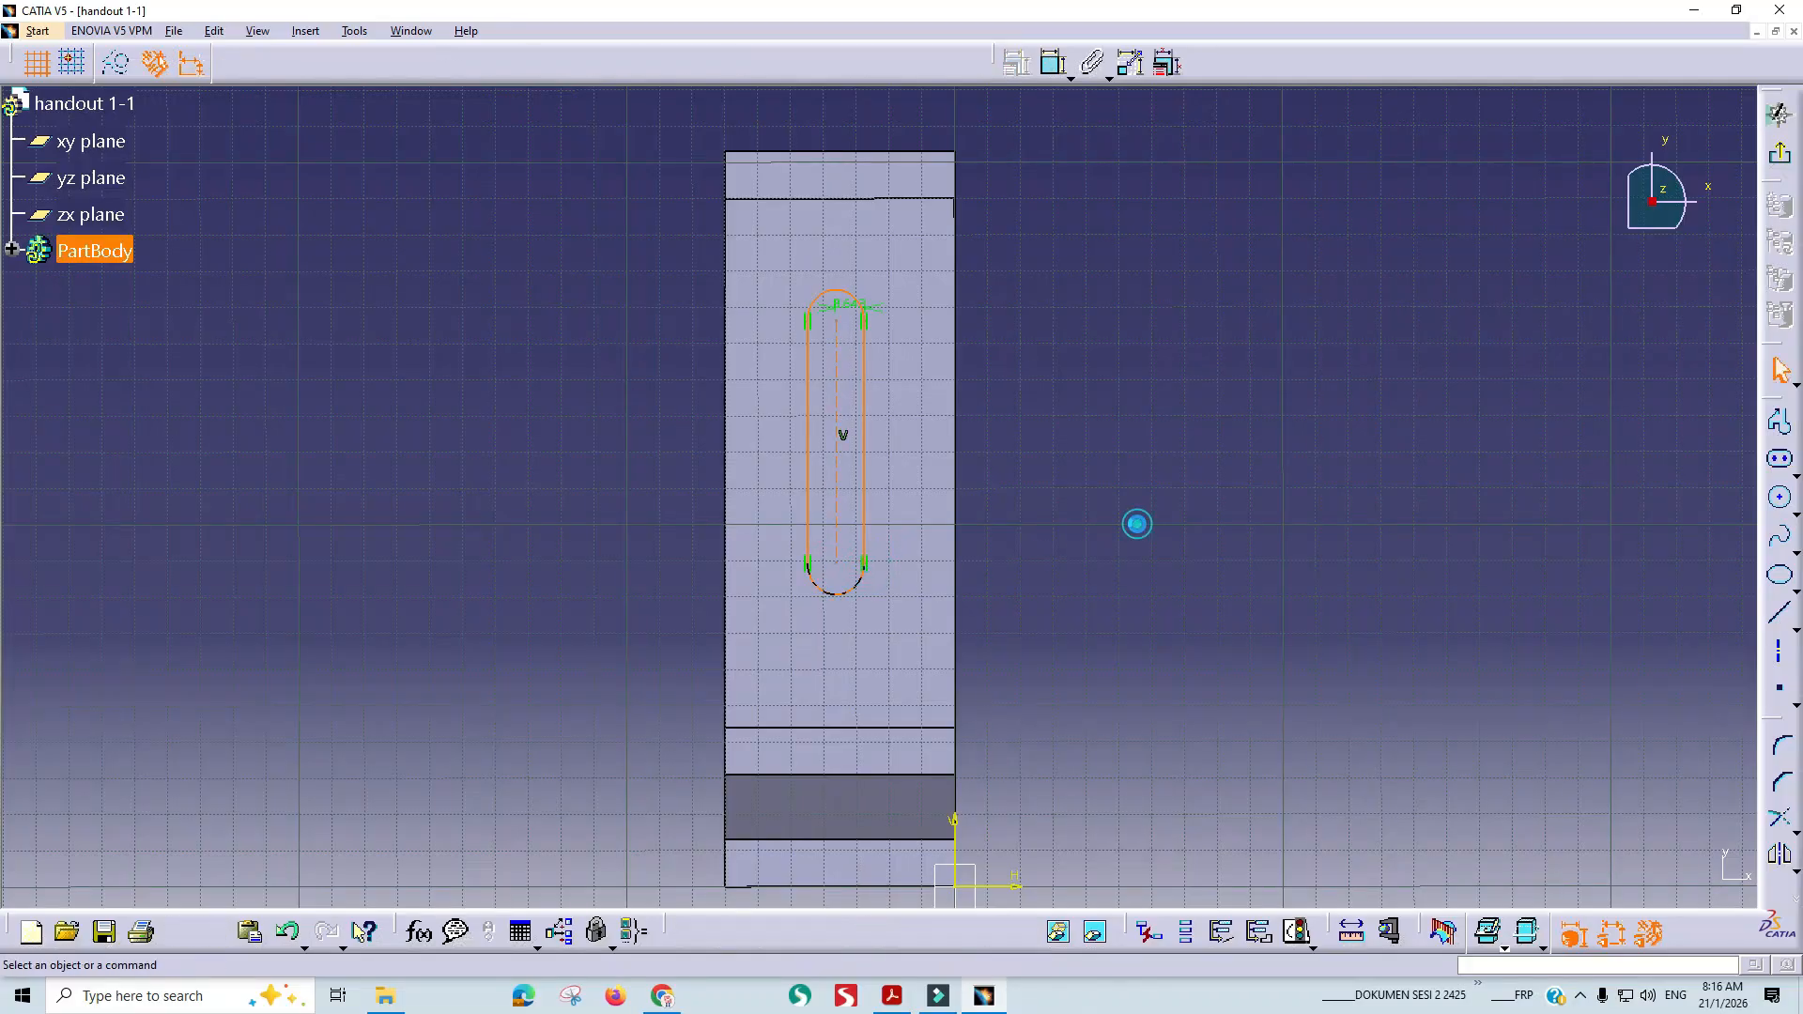
left_click(1174, 459)
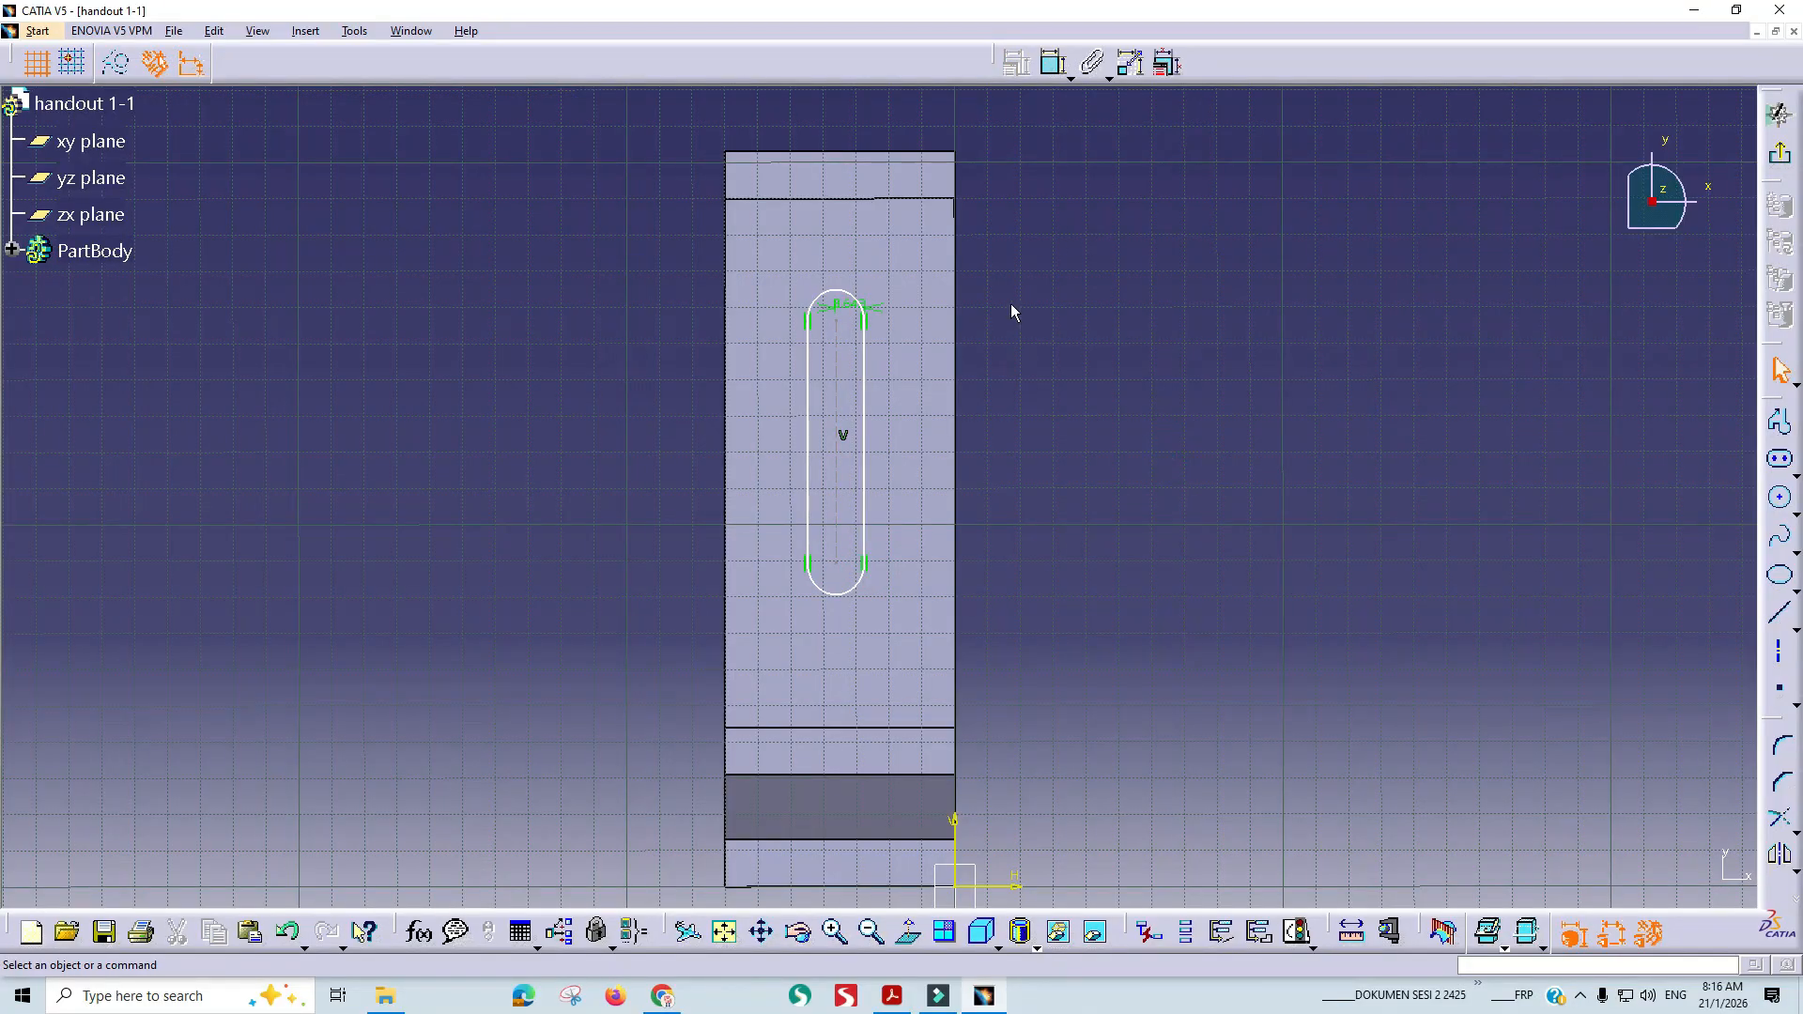
Check the inner slot's radius in the PDF drawing and set the elongated hole's radius to 6.5 mm.
key("alt+Tab")
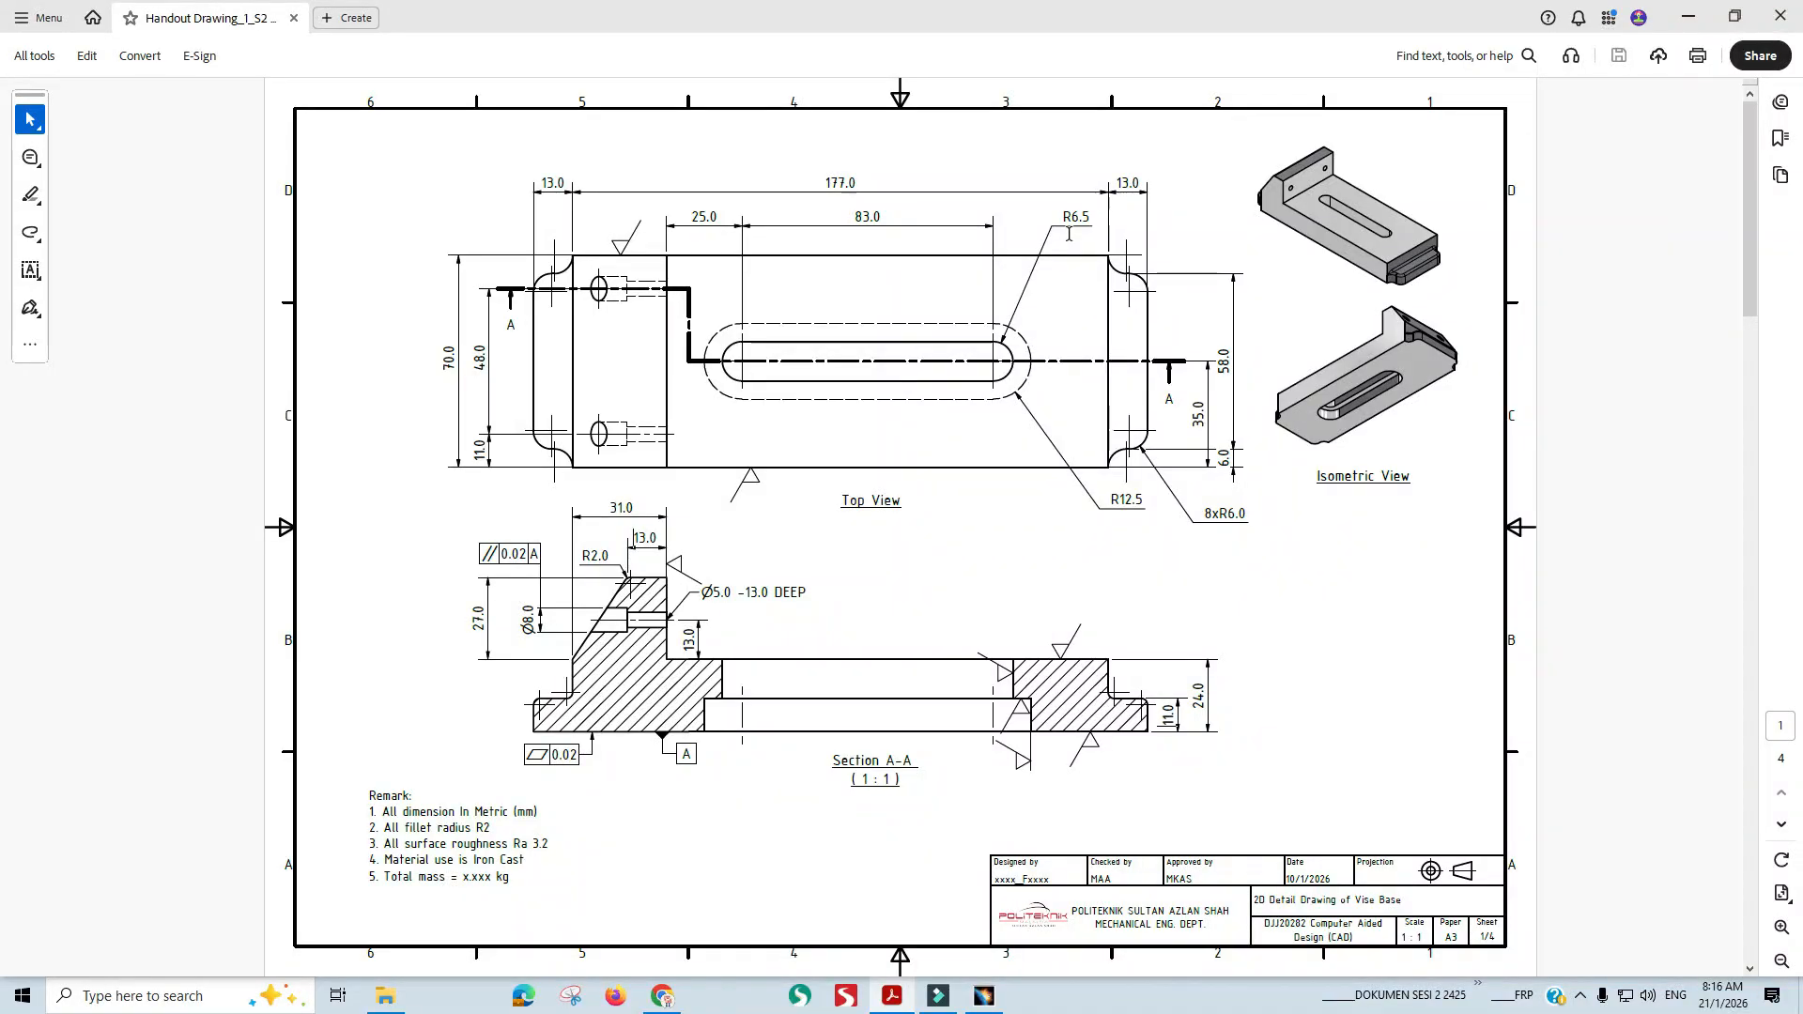
key("alt+Tab")
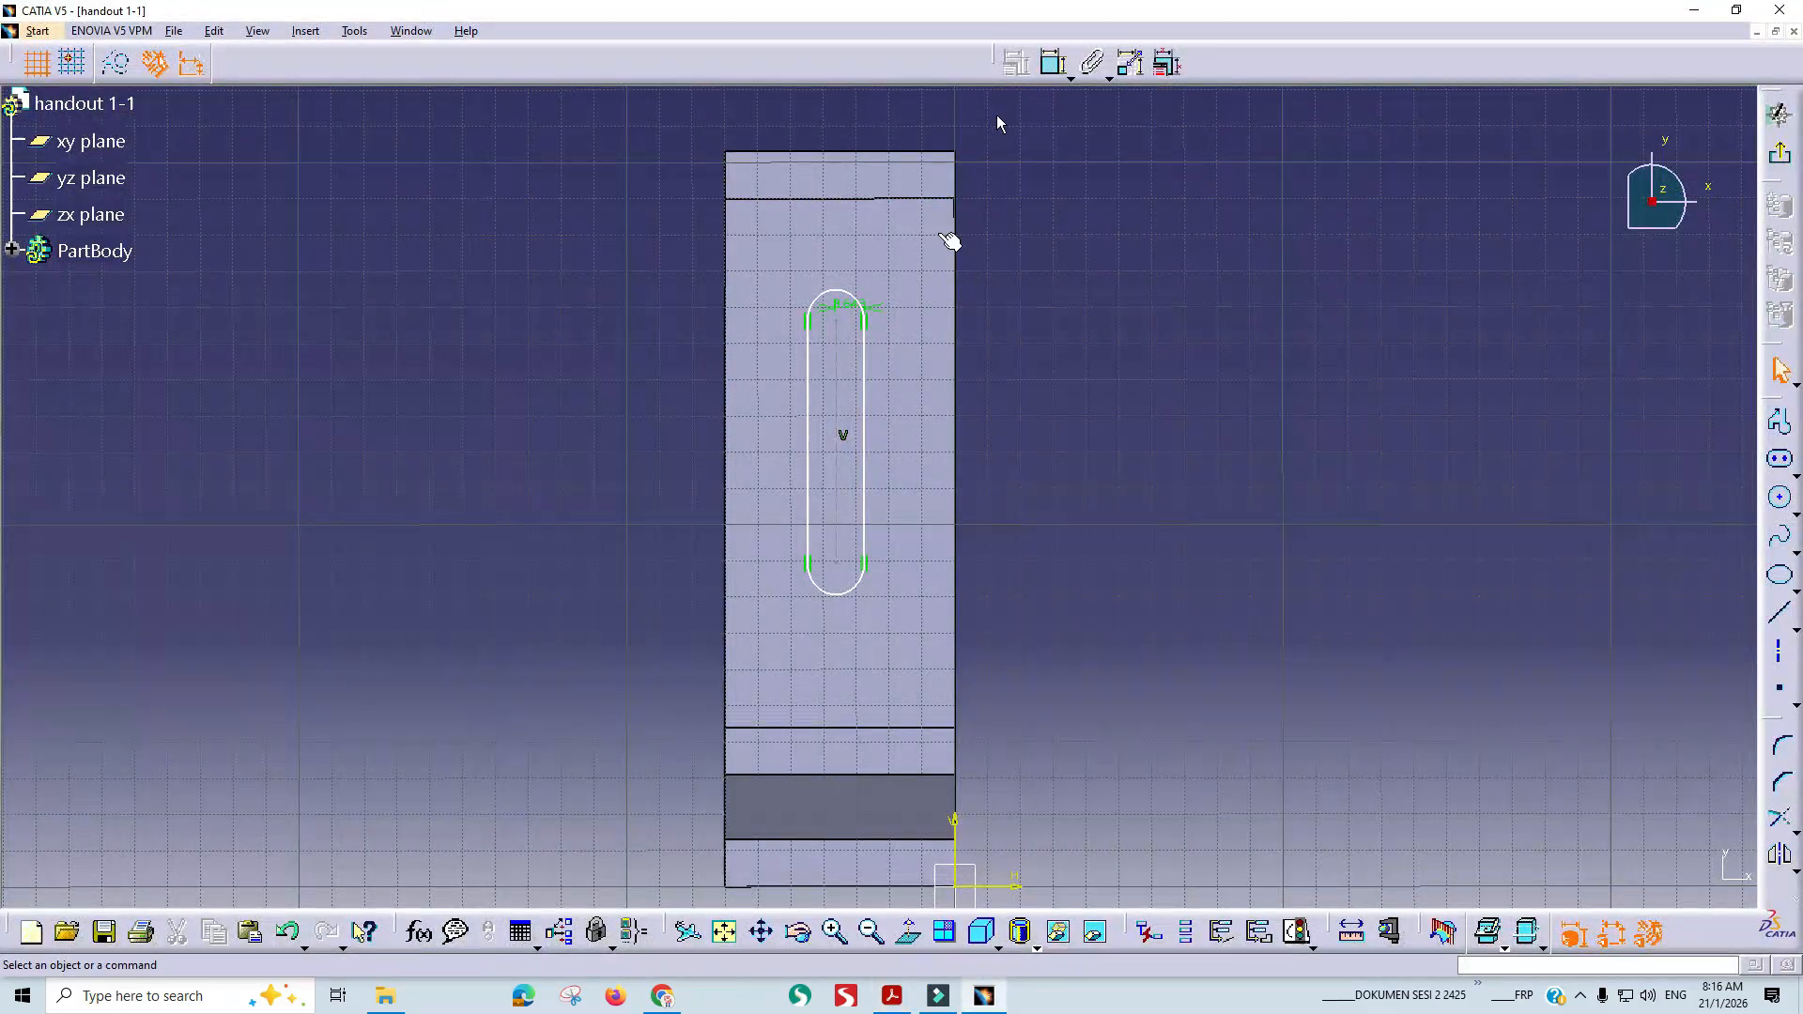
left_click(848, 310)
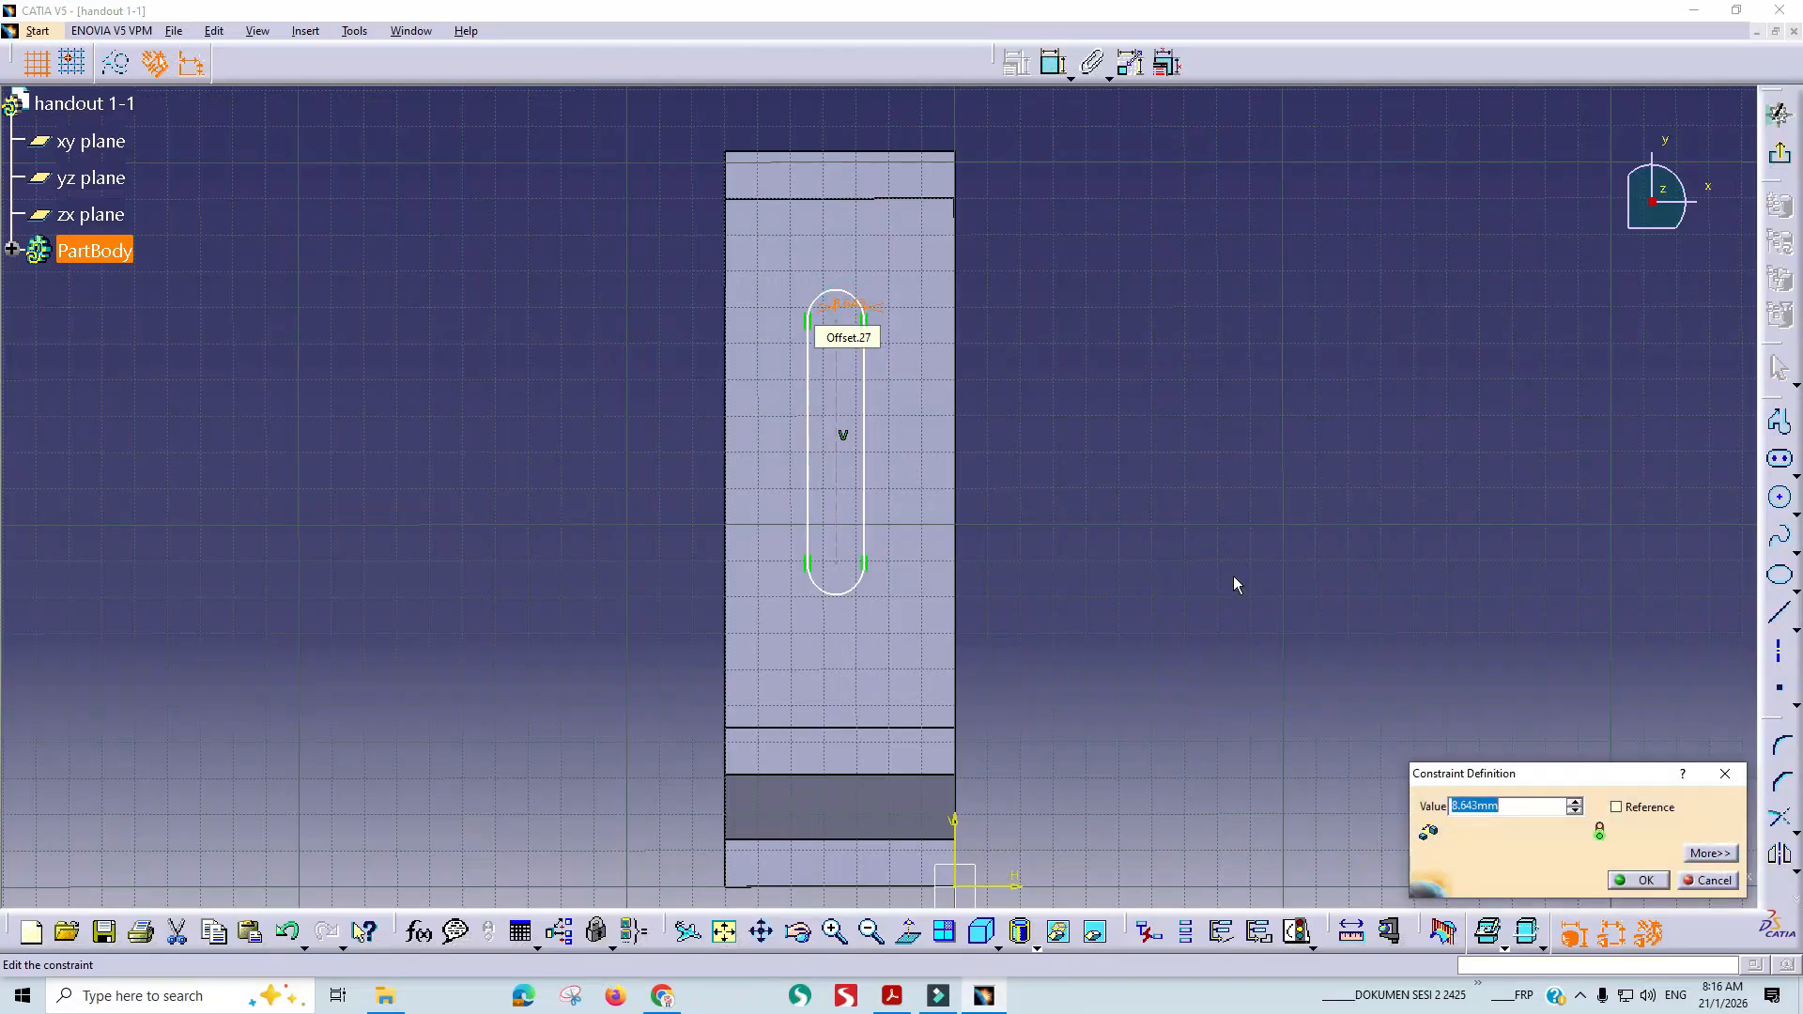
type("6.5")
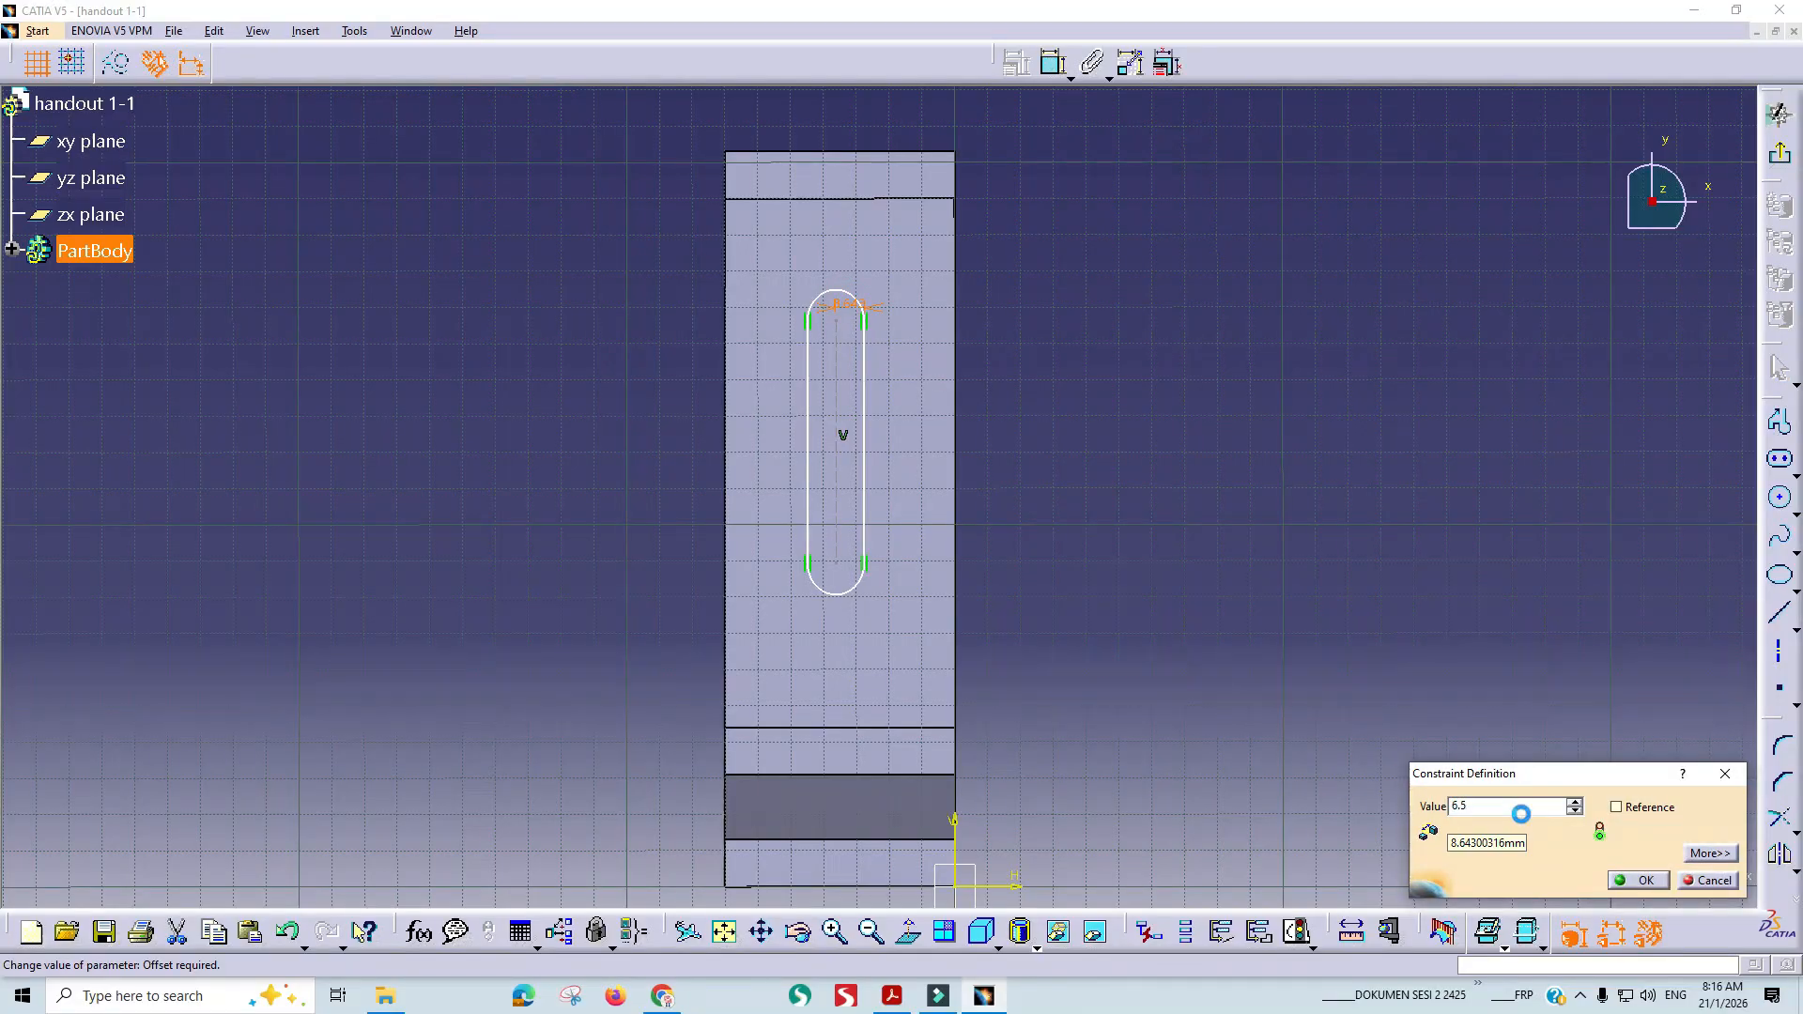
key("Return")
Check the slot's centre distance in the PDF drawing and dimension the elongated hole's centreline to 83 mm.
key("alt+Tab")
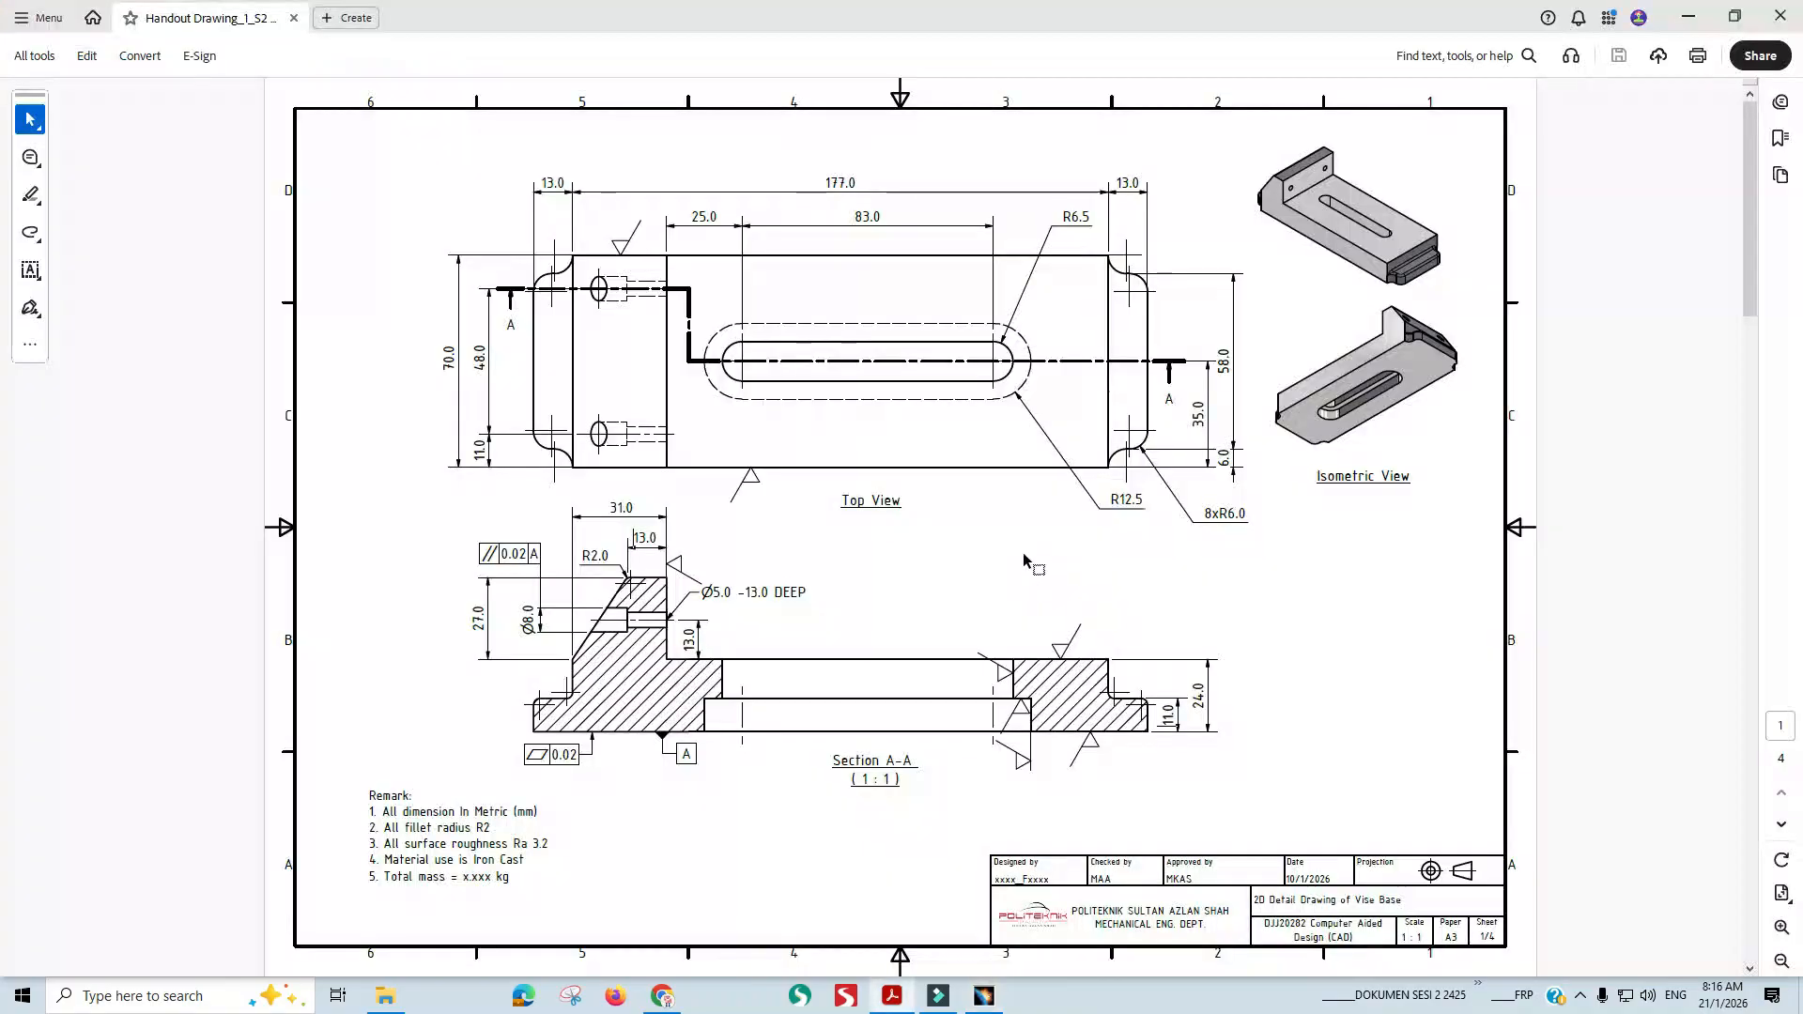
key("alt+Tab")
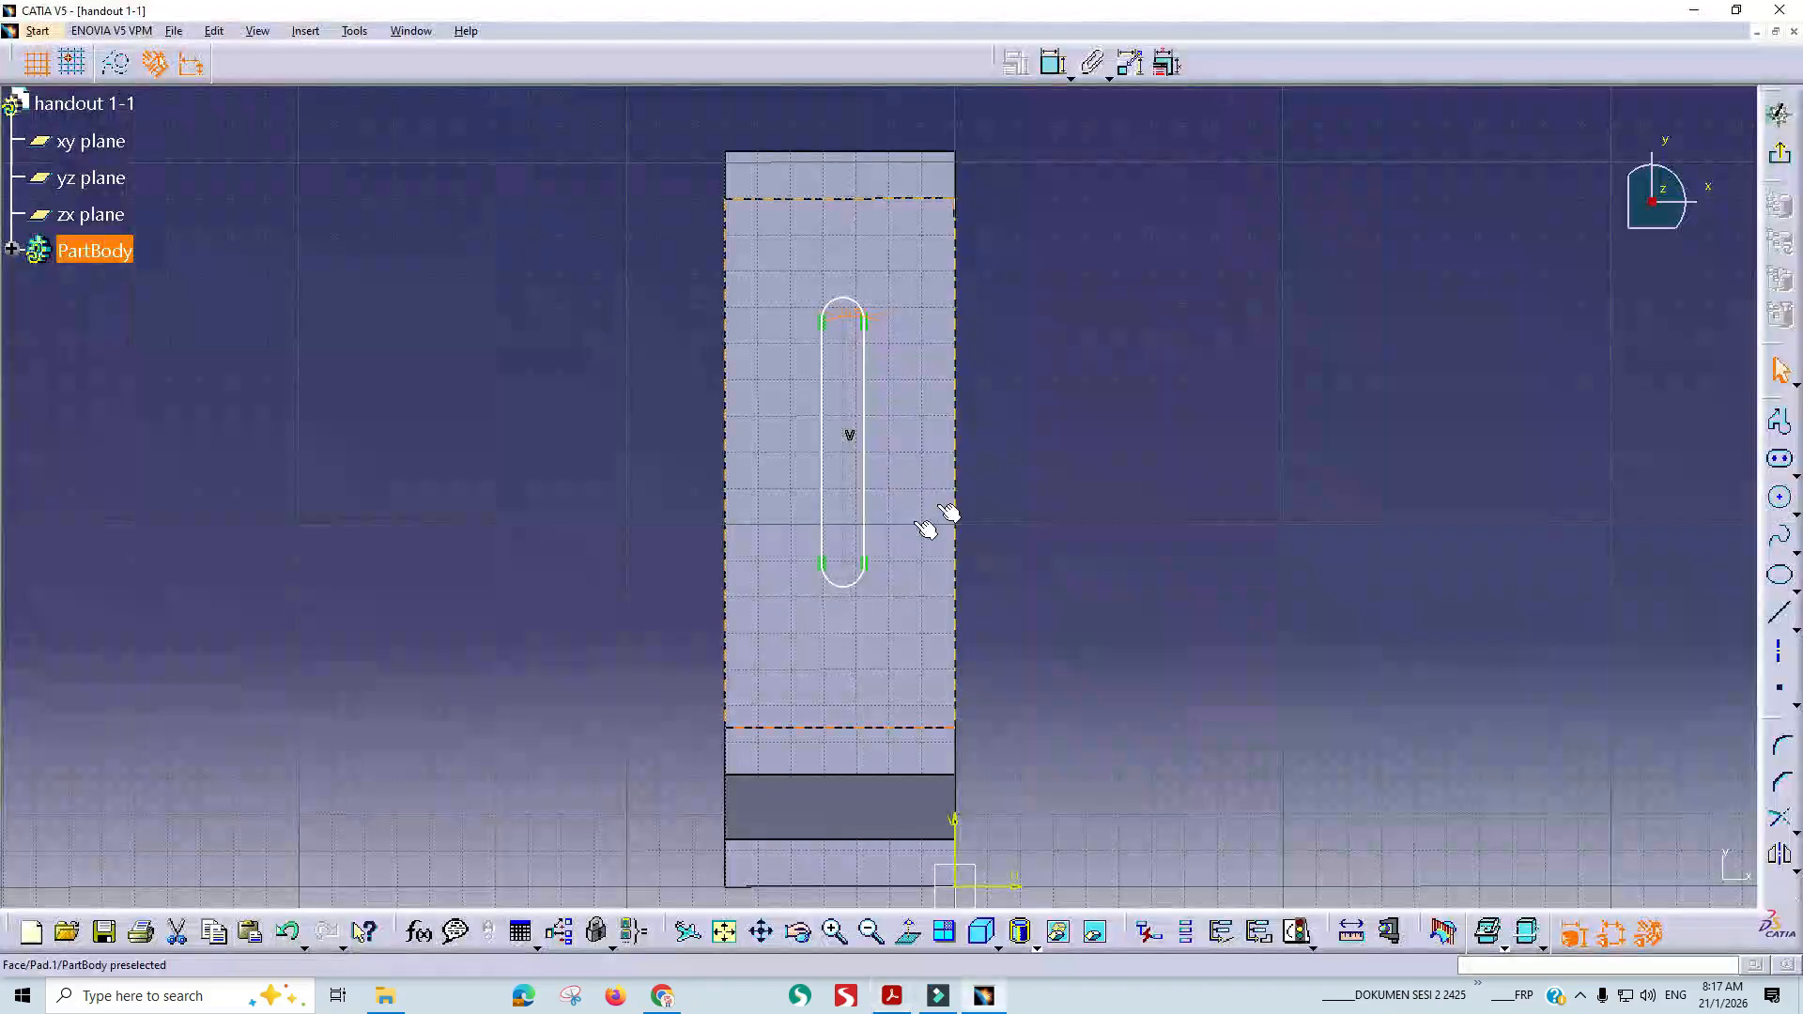
left_click(1055, 65)
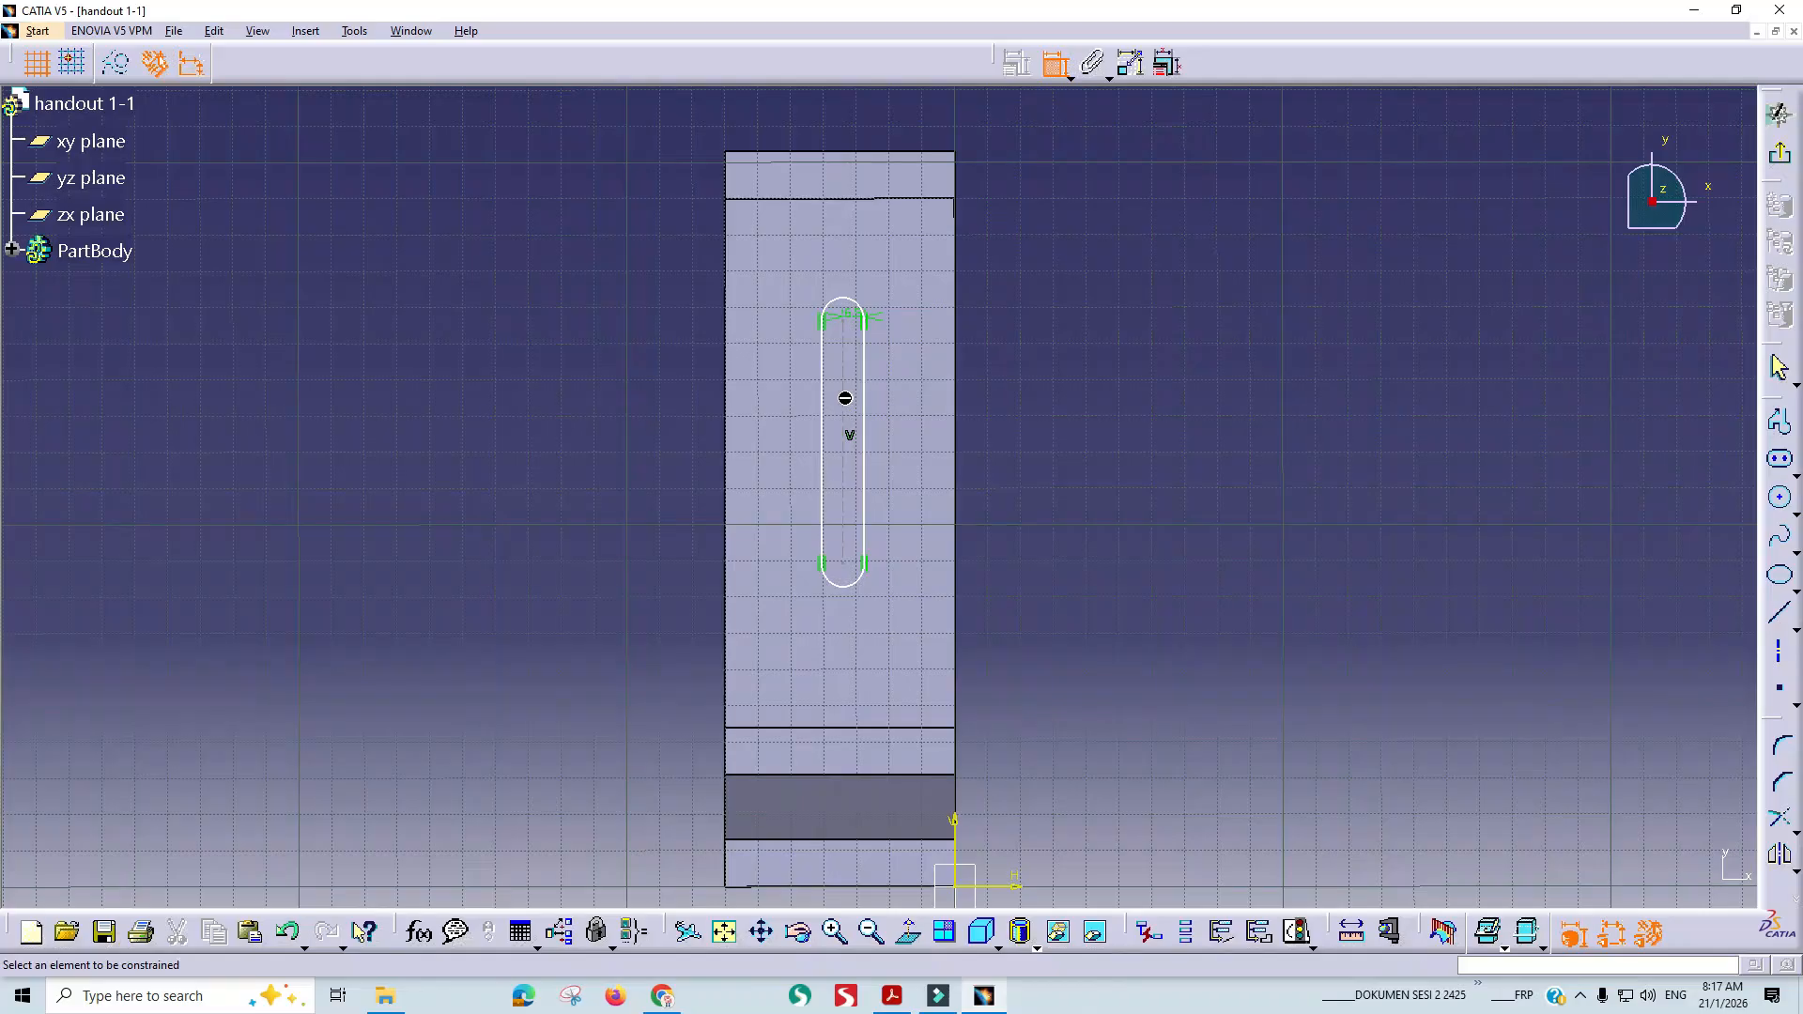
left_click(842, 398)
left_click(1007, 398)
double_click(1015, 397)
type("83")
key("Return")
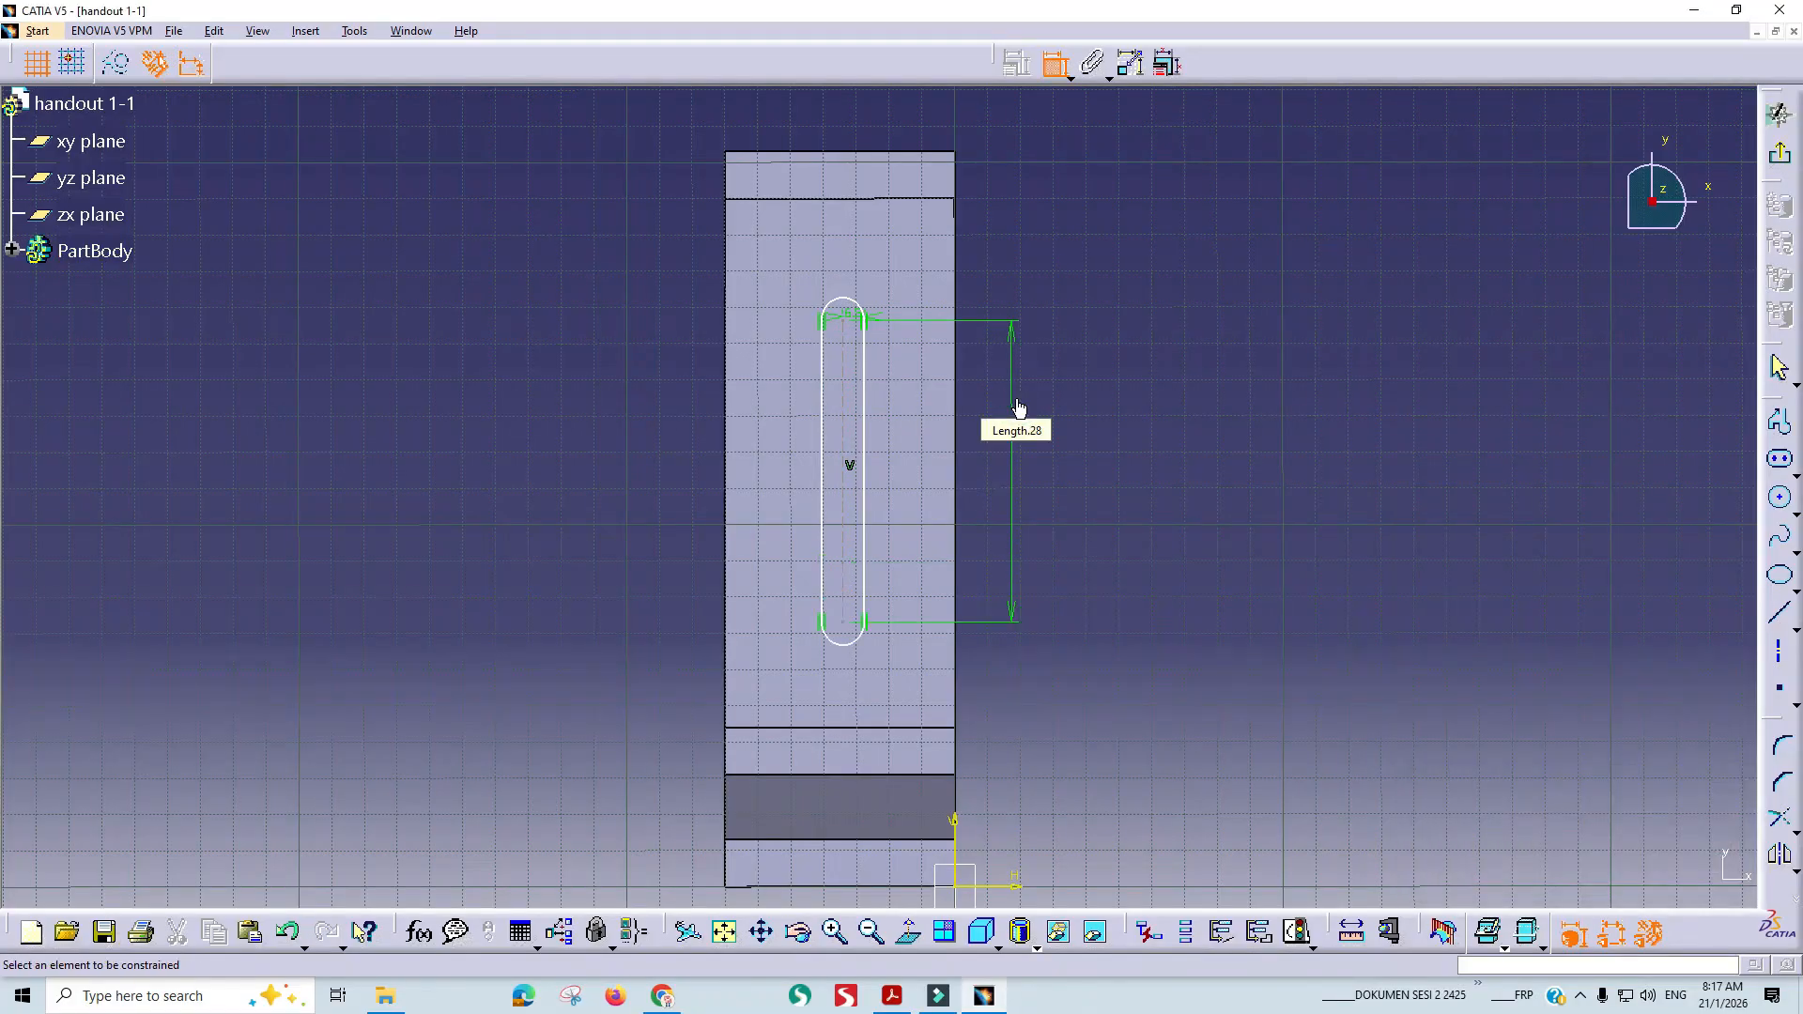
Check the slot's offset in the PDF drawing and dimension its nearer arc centre 25 mm from the upright's base edge.
key("alt+Tab")
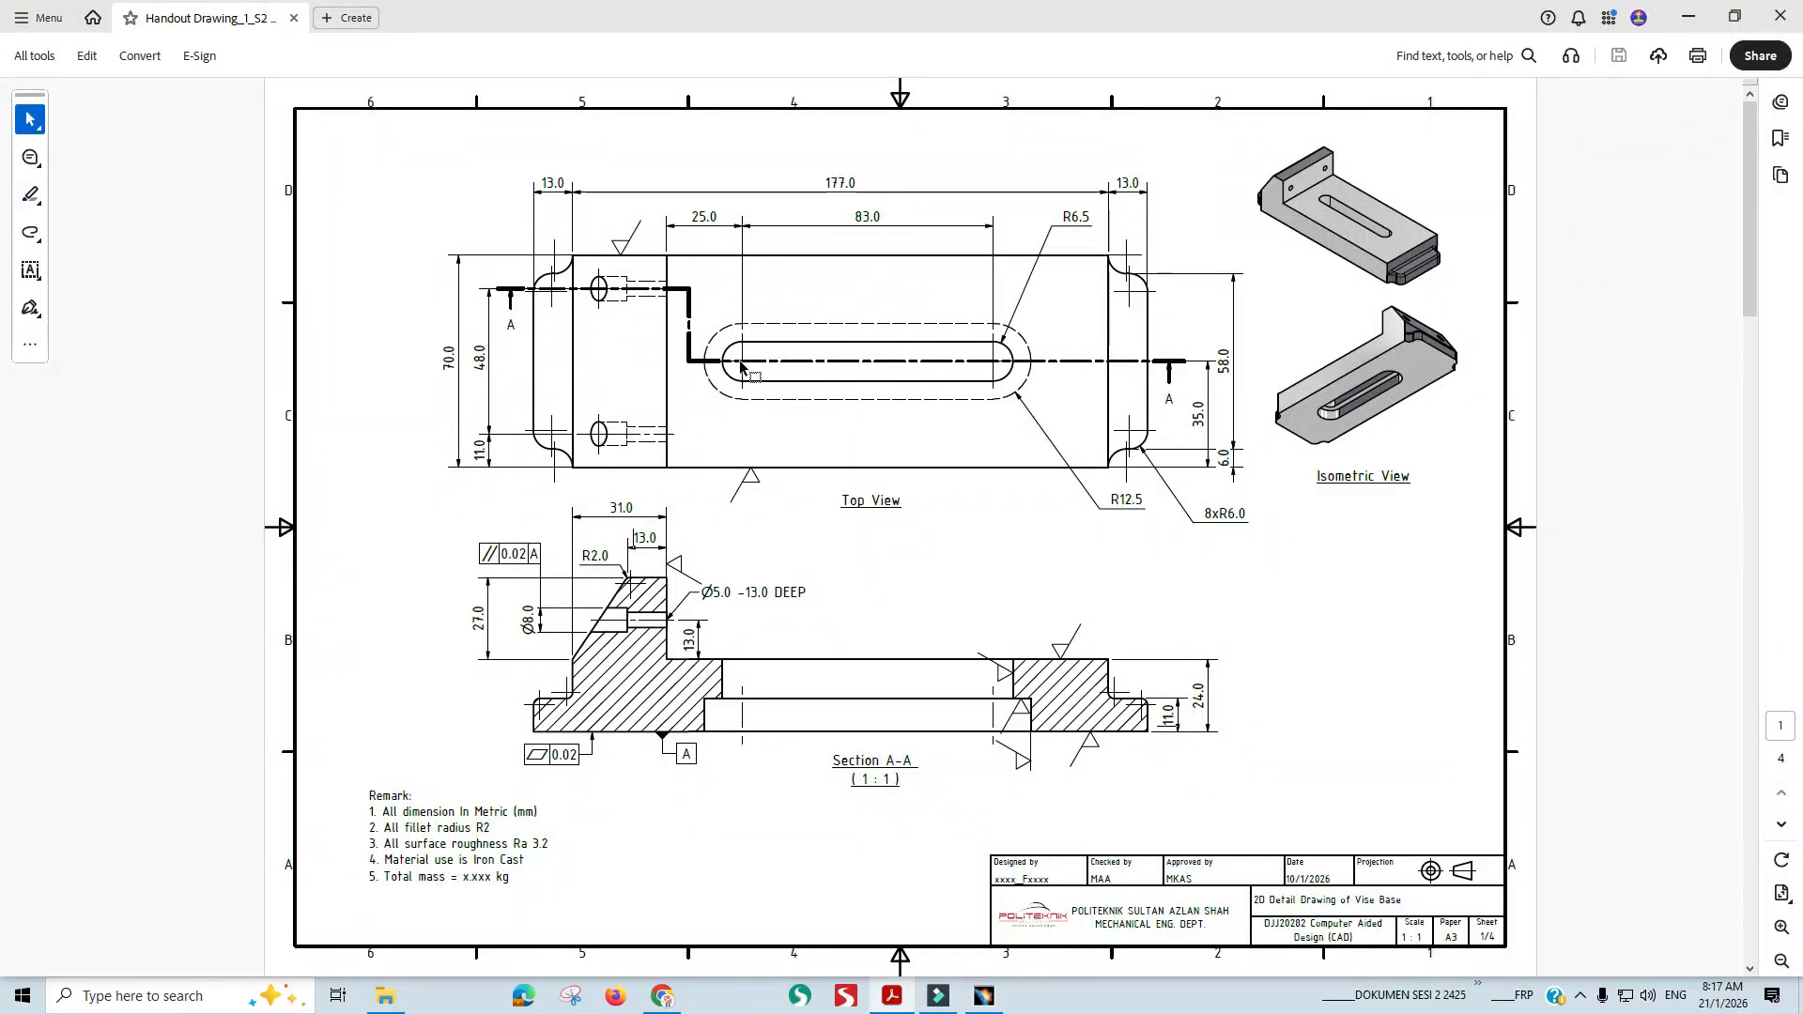
key("alt+Tab")
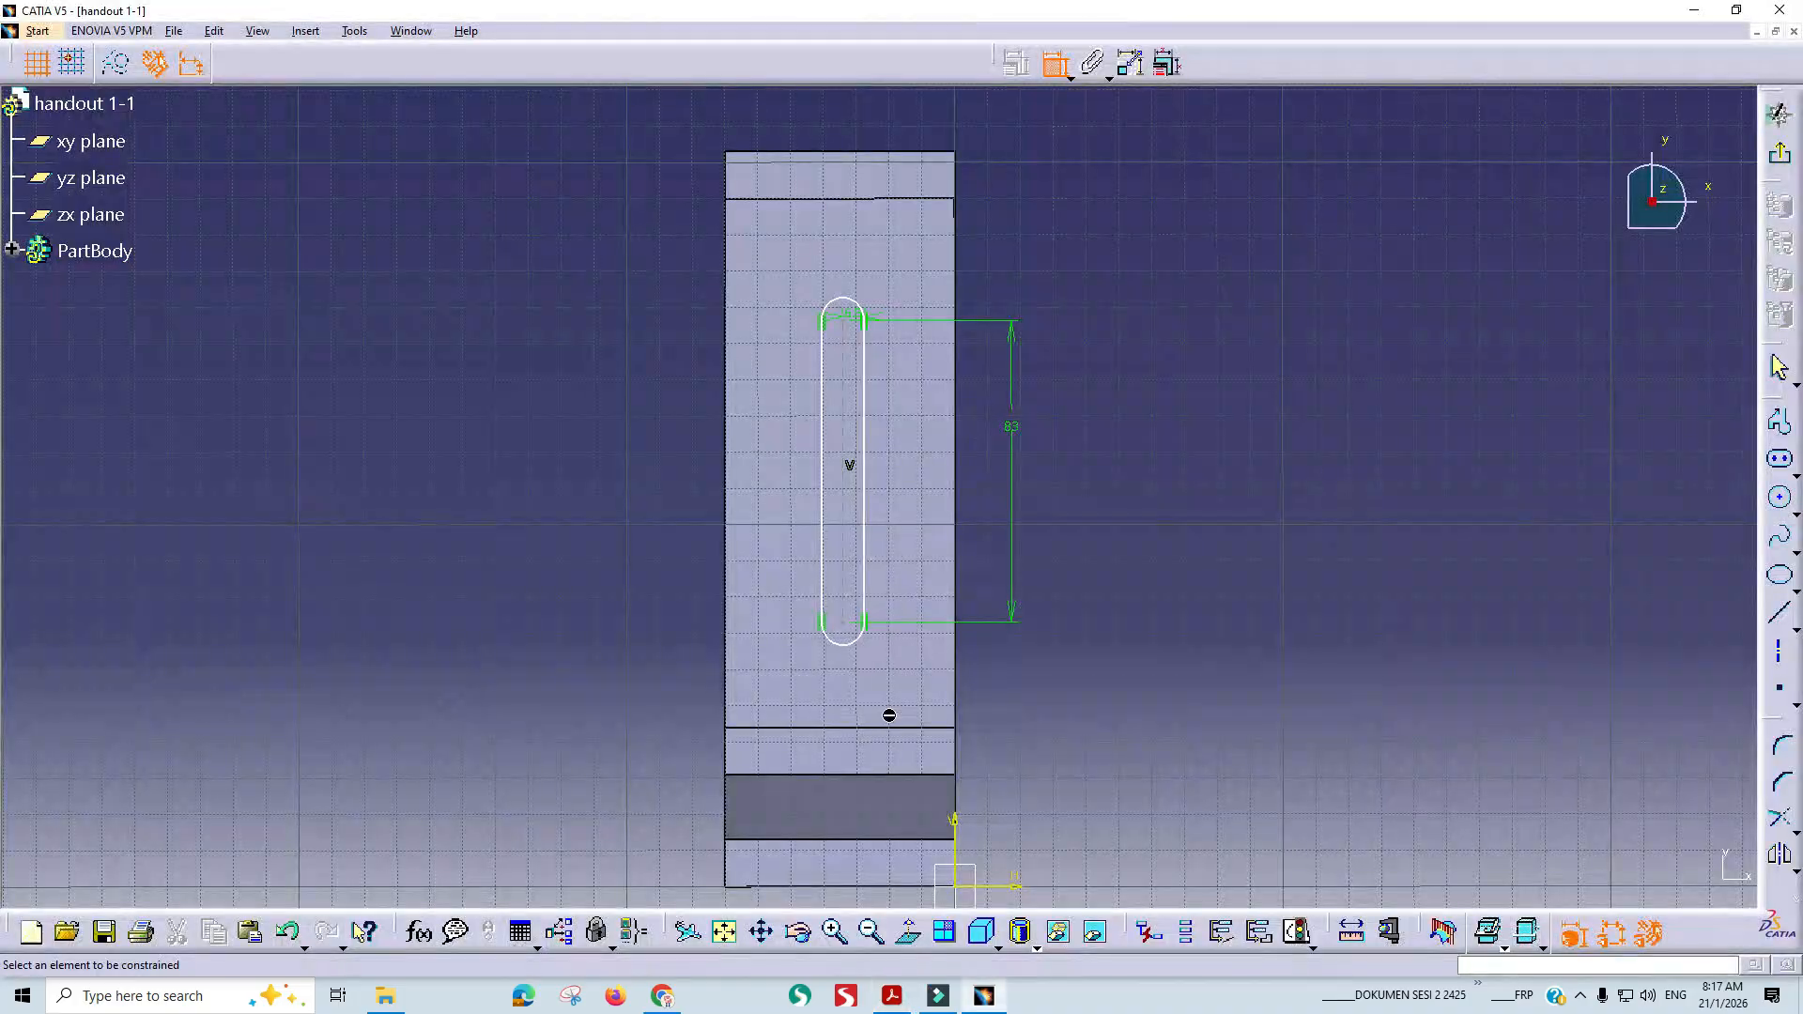
left_click(883, 729)
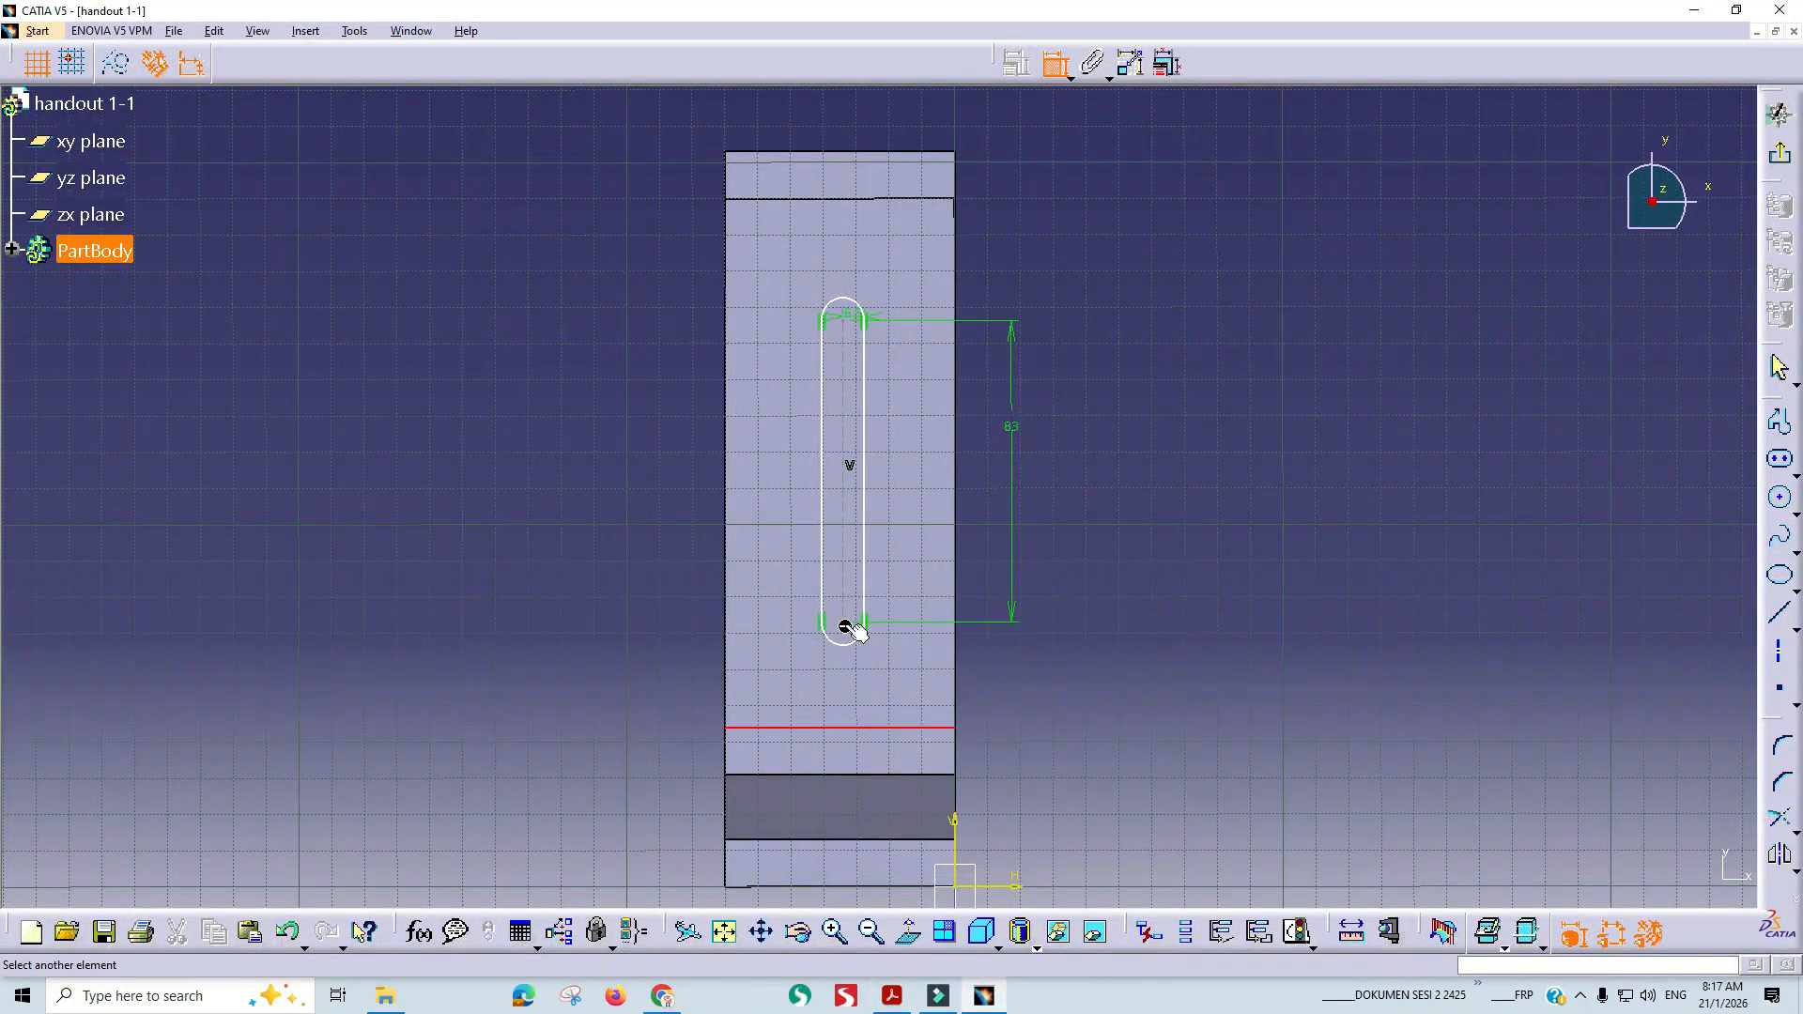
left_click(848, 629)
left_click(1023, 674)
double_click(1023, 674)
type("25")
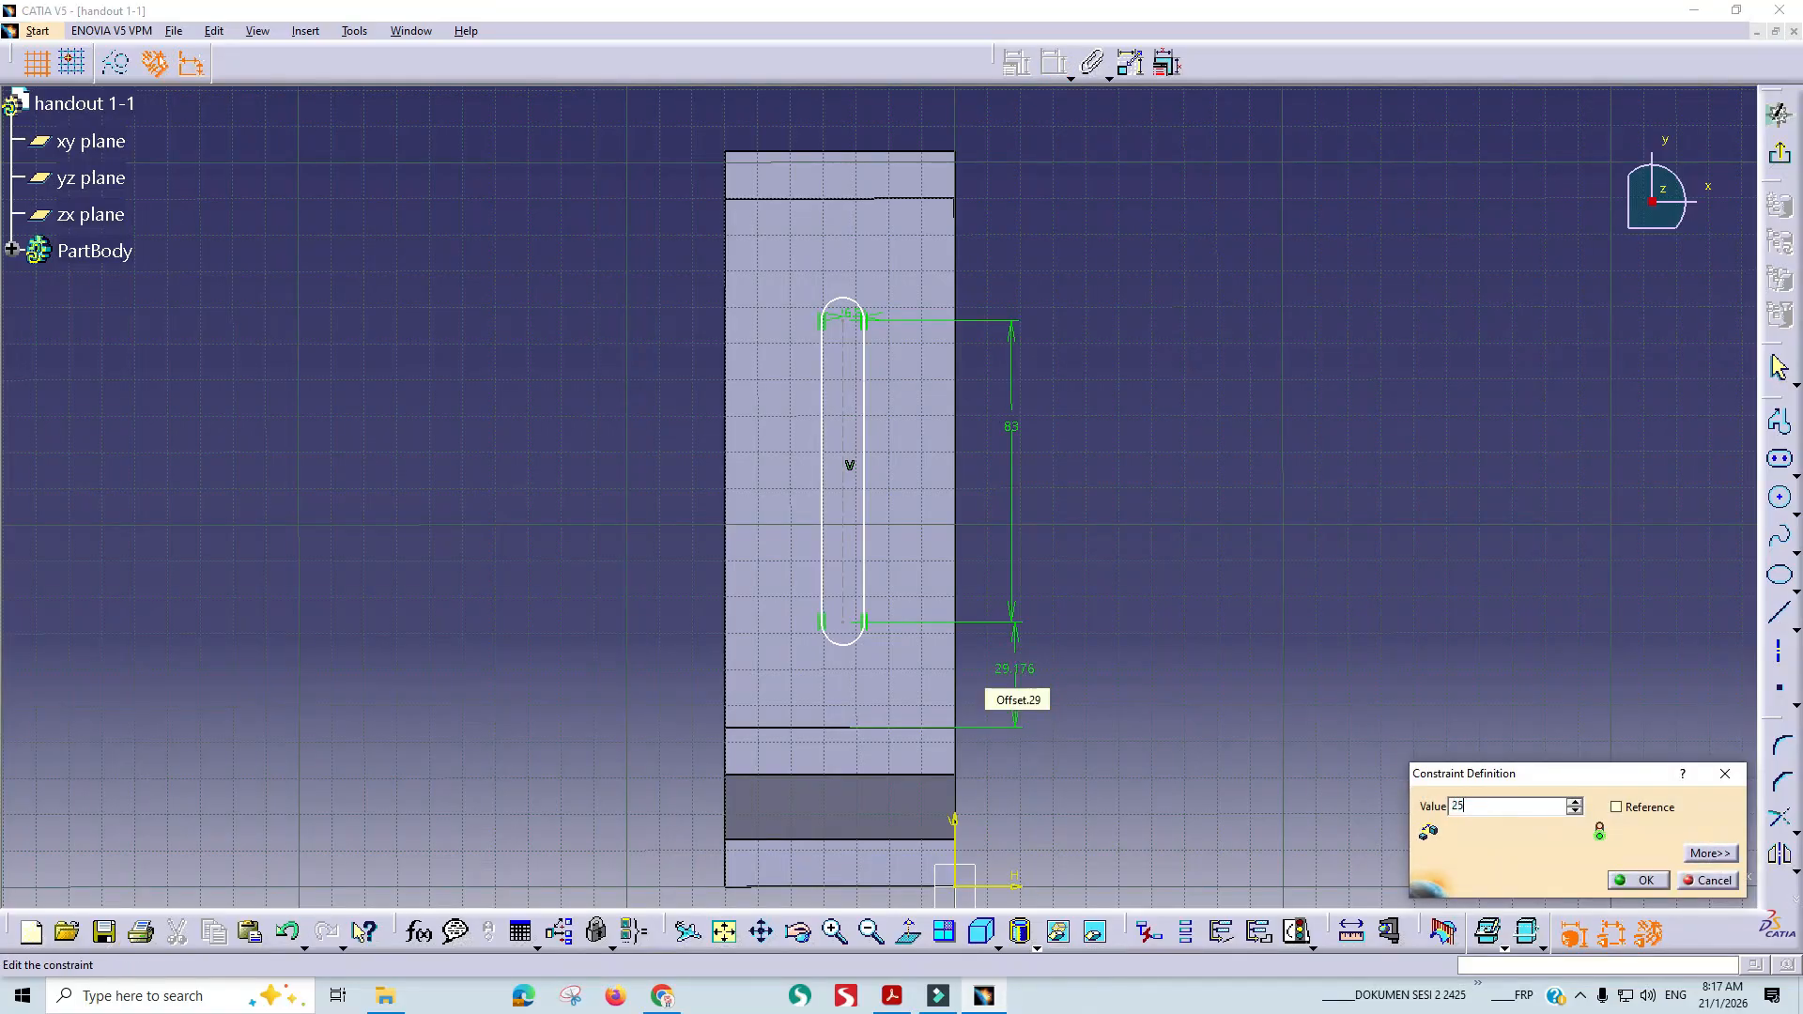
key("Return")
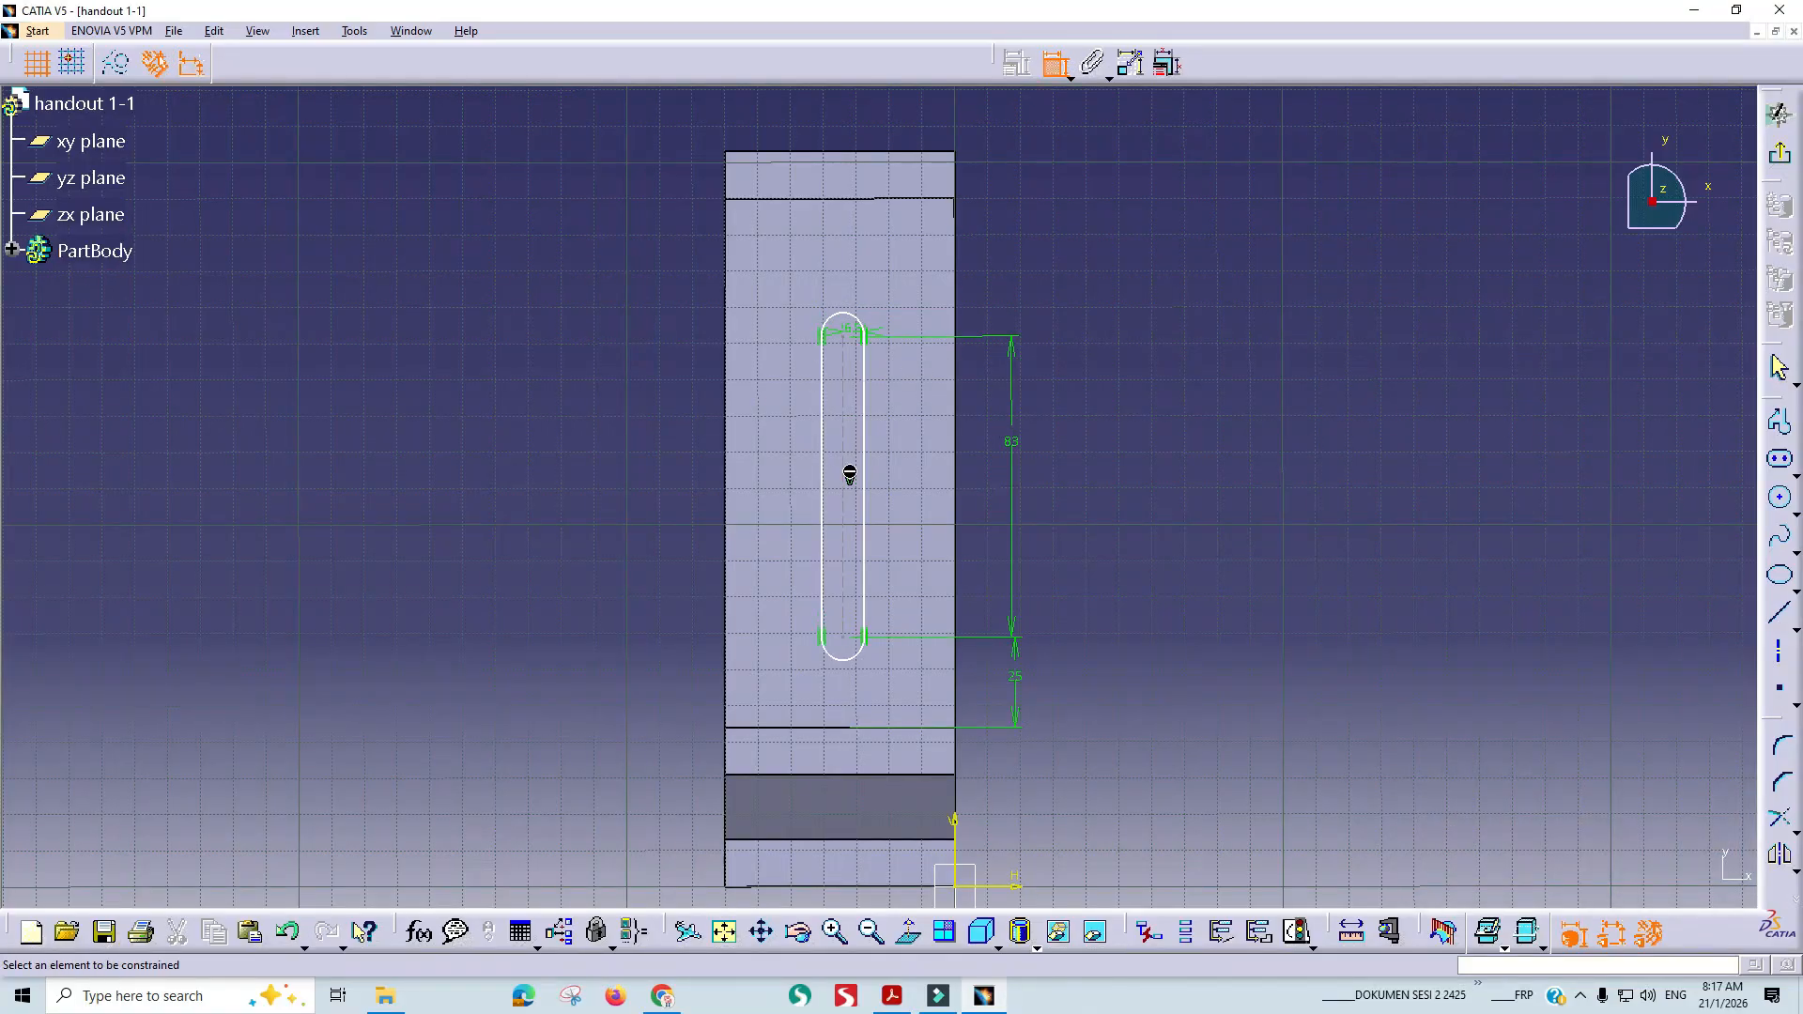
Check the width dimensions in the PDF drawing and dimension the slot's centreline 58/2 mm from the base's long edge.
key("alt+Tab")
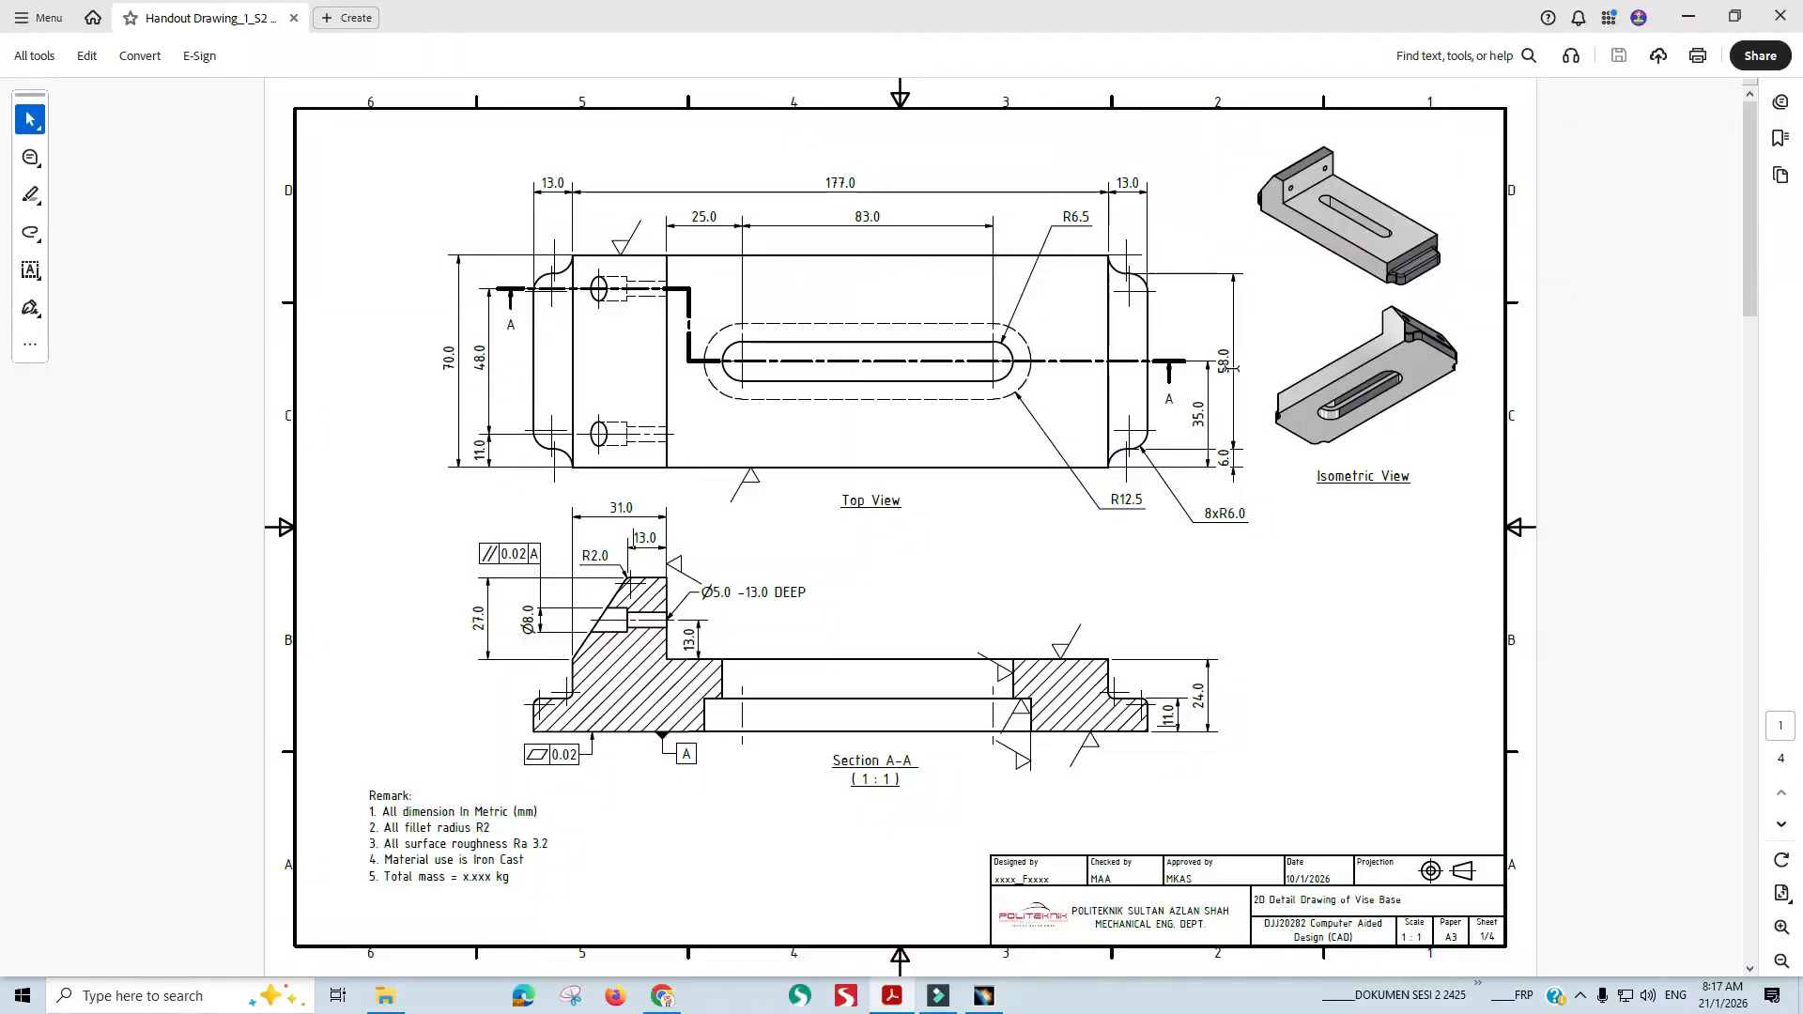
key("alt+Tab")
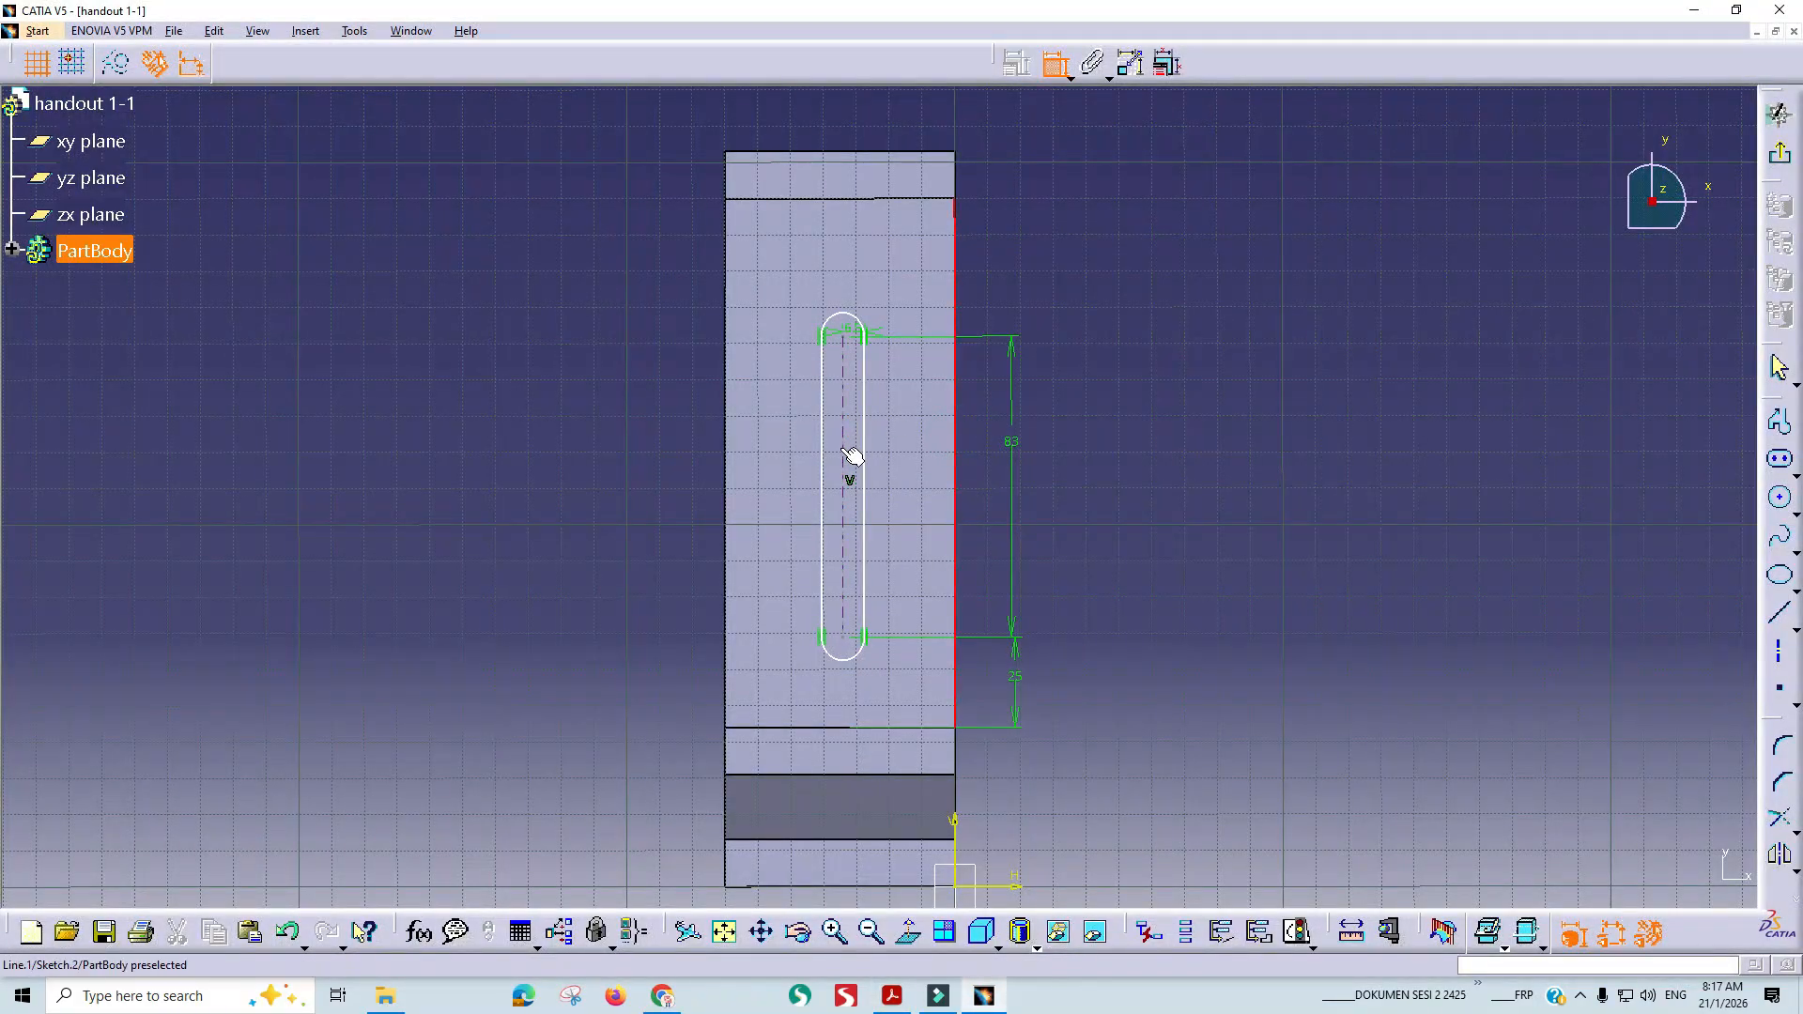
left_click(843, 514)
left_click(886, 124)
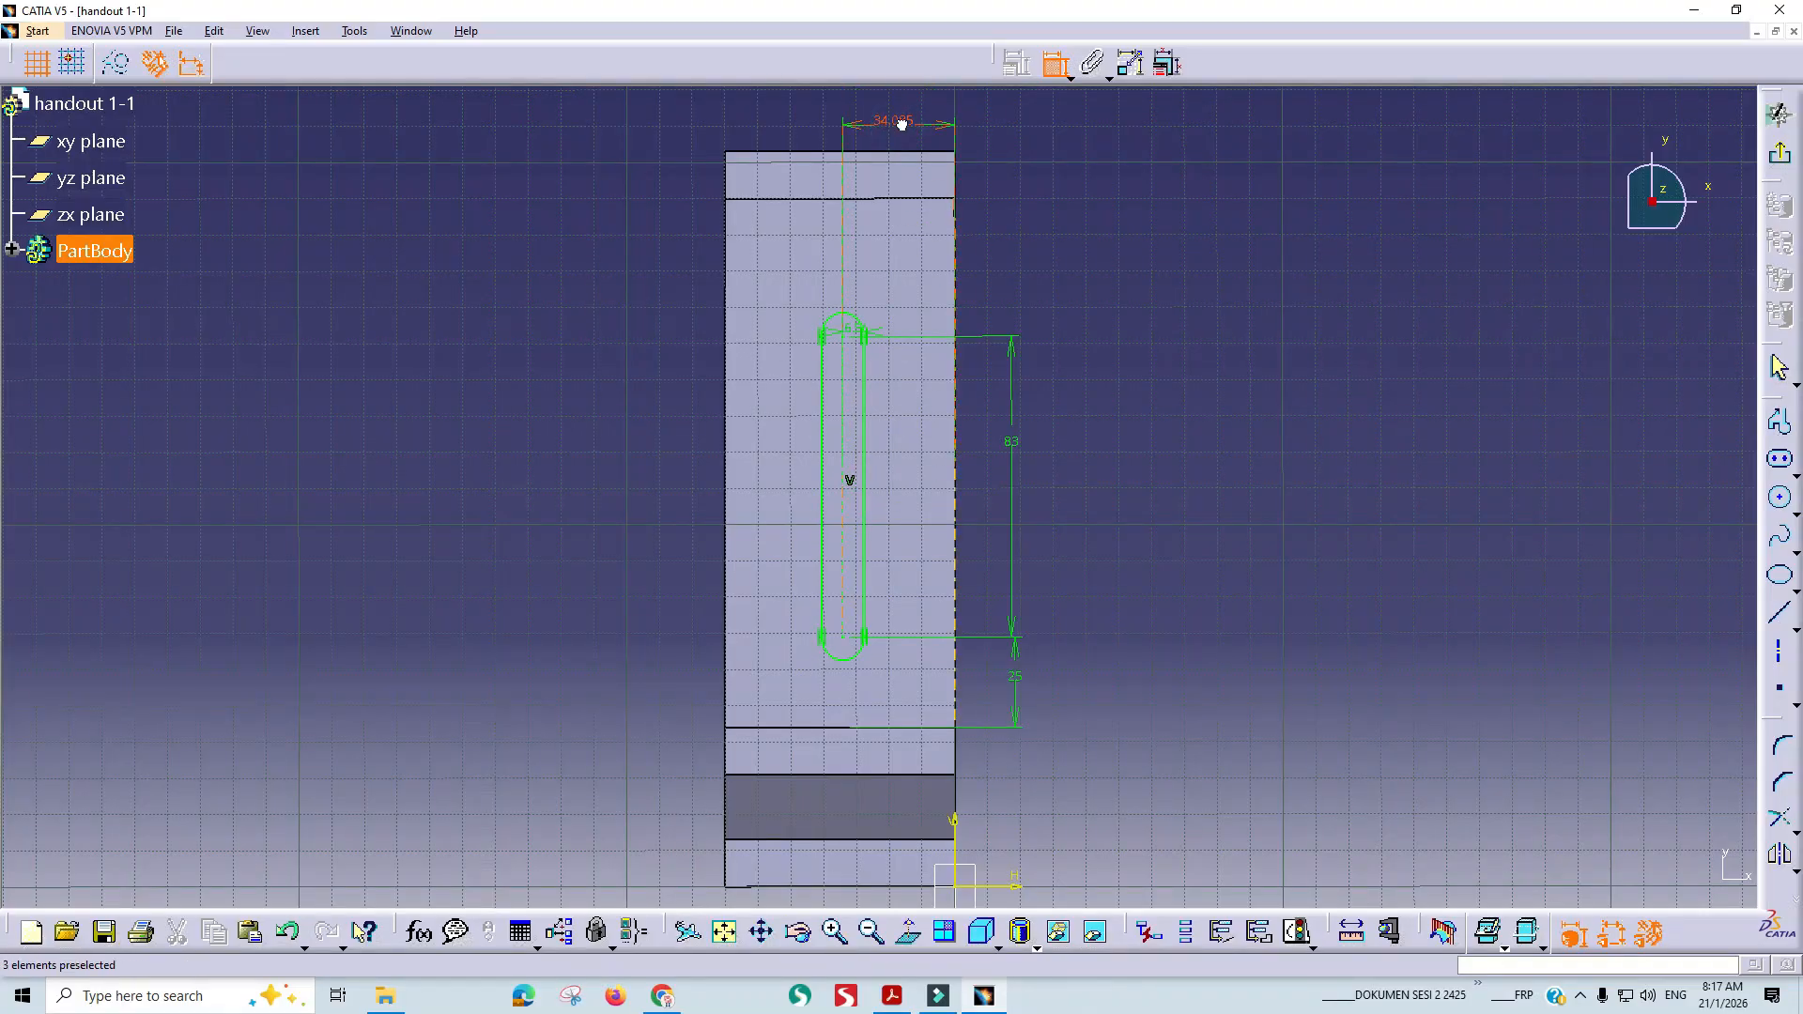
double_click(897, 121)
type("5")
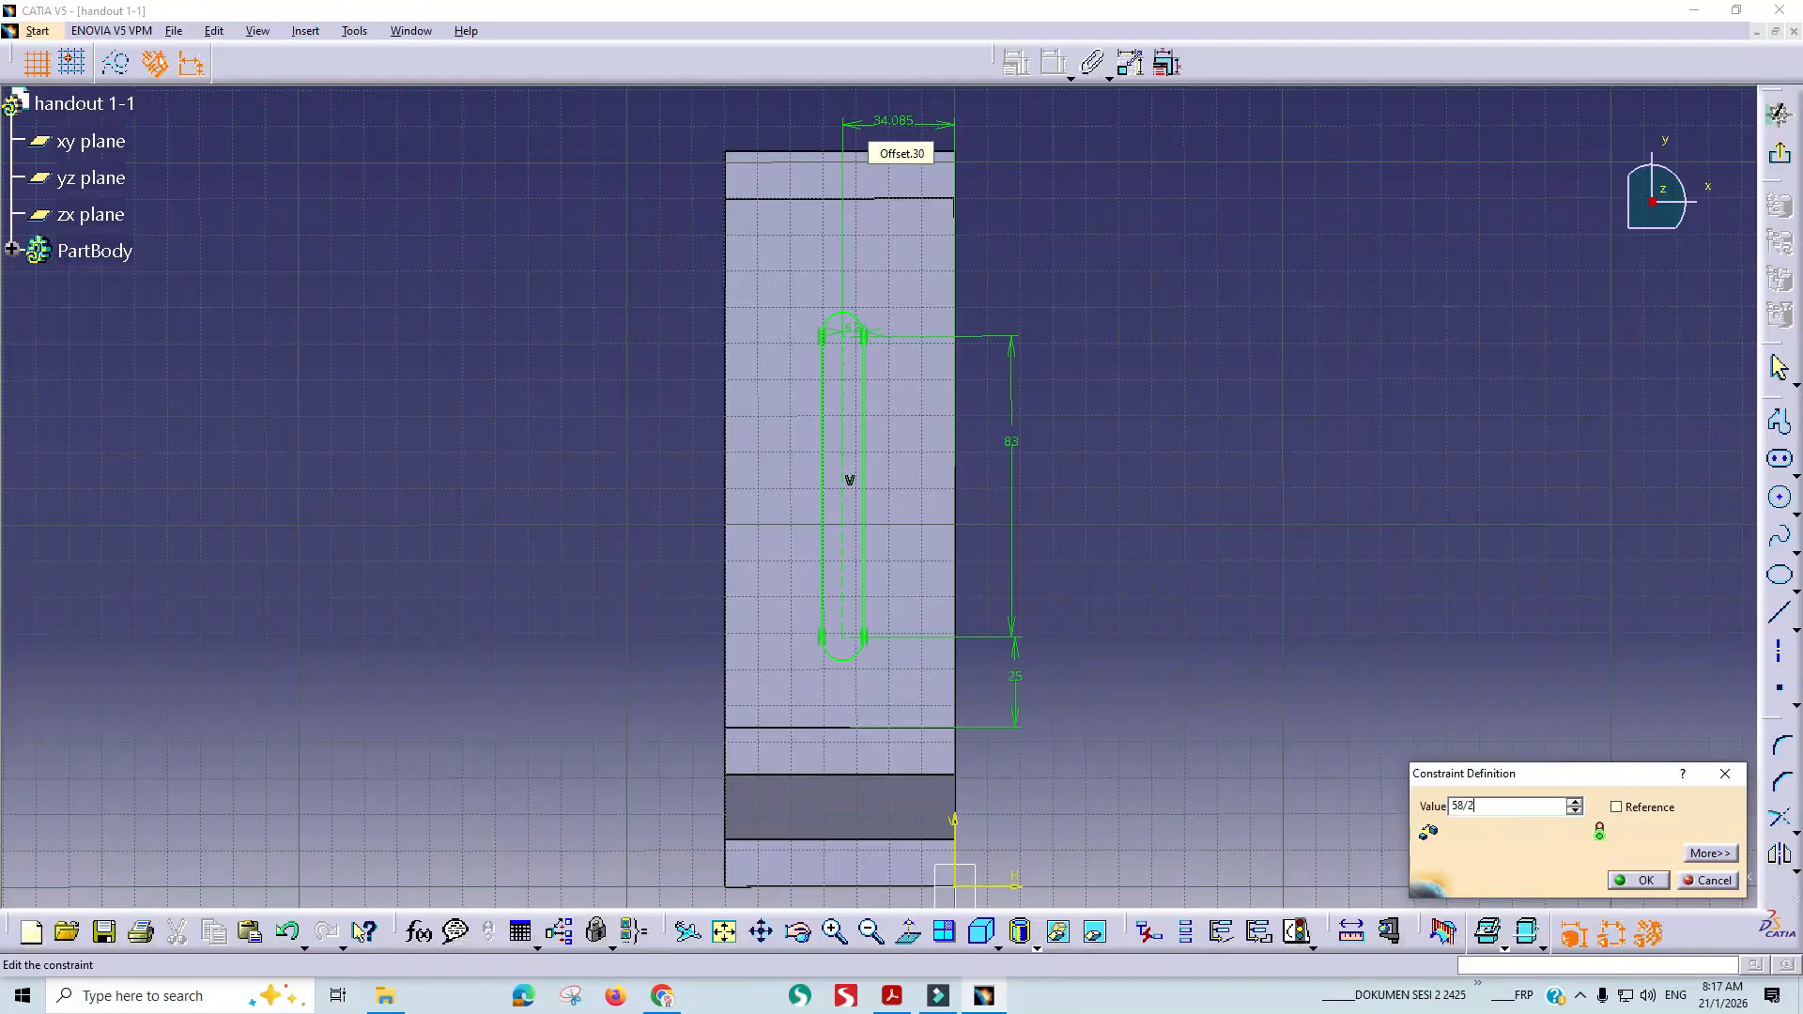
type("8/2")
key("Return")
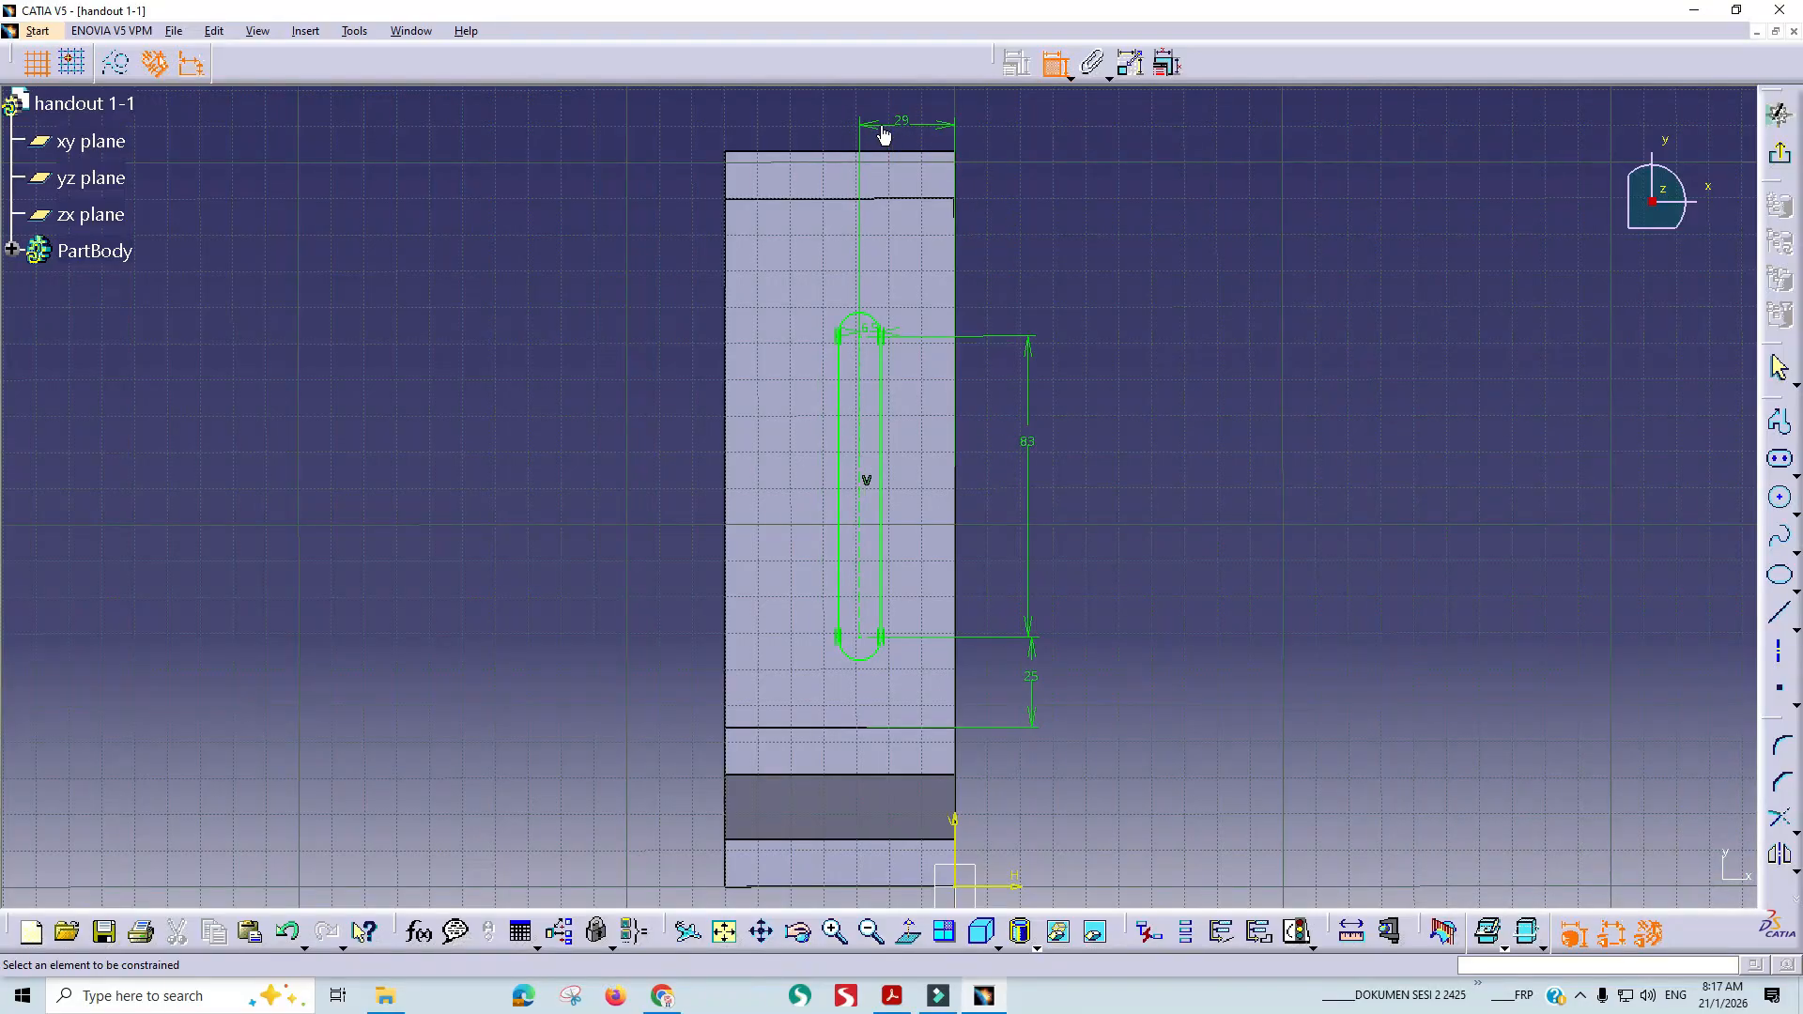
Recheck the base's full width in the PDF drawing and set the slot centreline's edge offset to 70/2 mm.
key("alt+Tab")
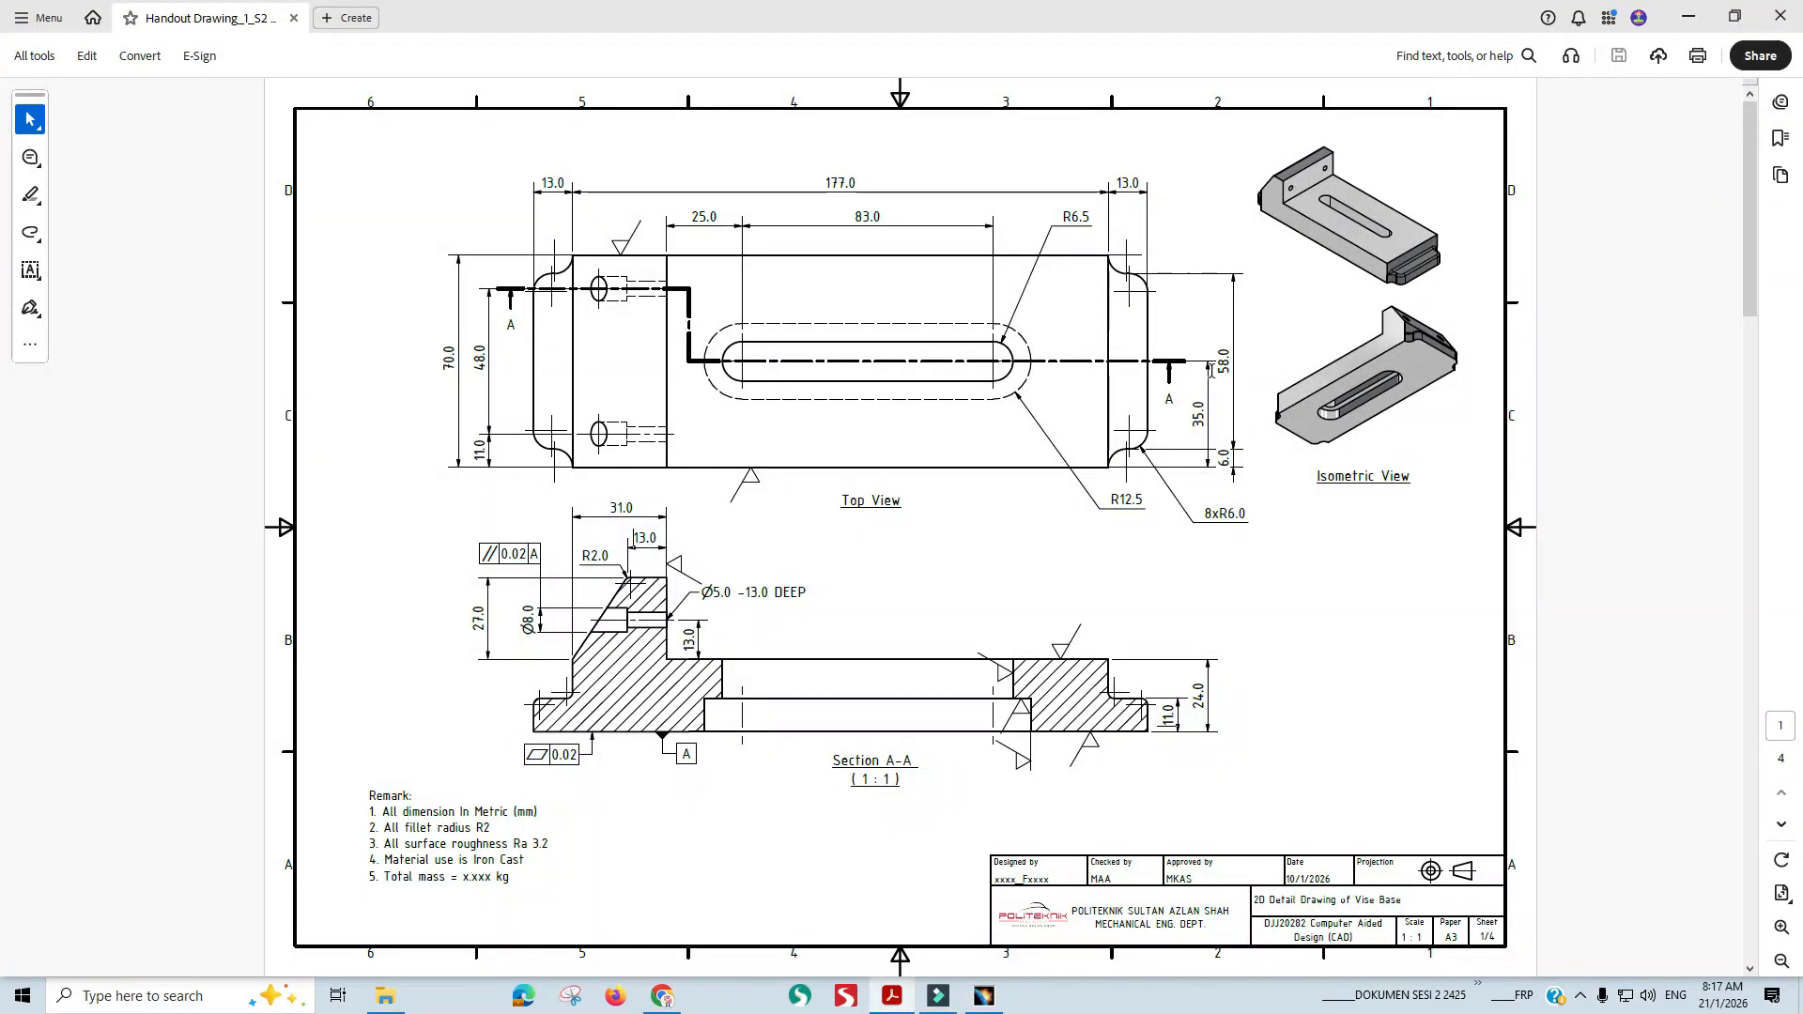
key("alt+Tab")
double_click(901, 122)
type("70/2")
key("Return")
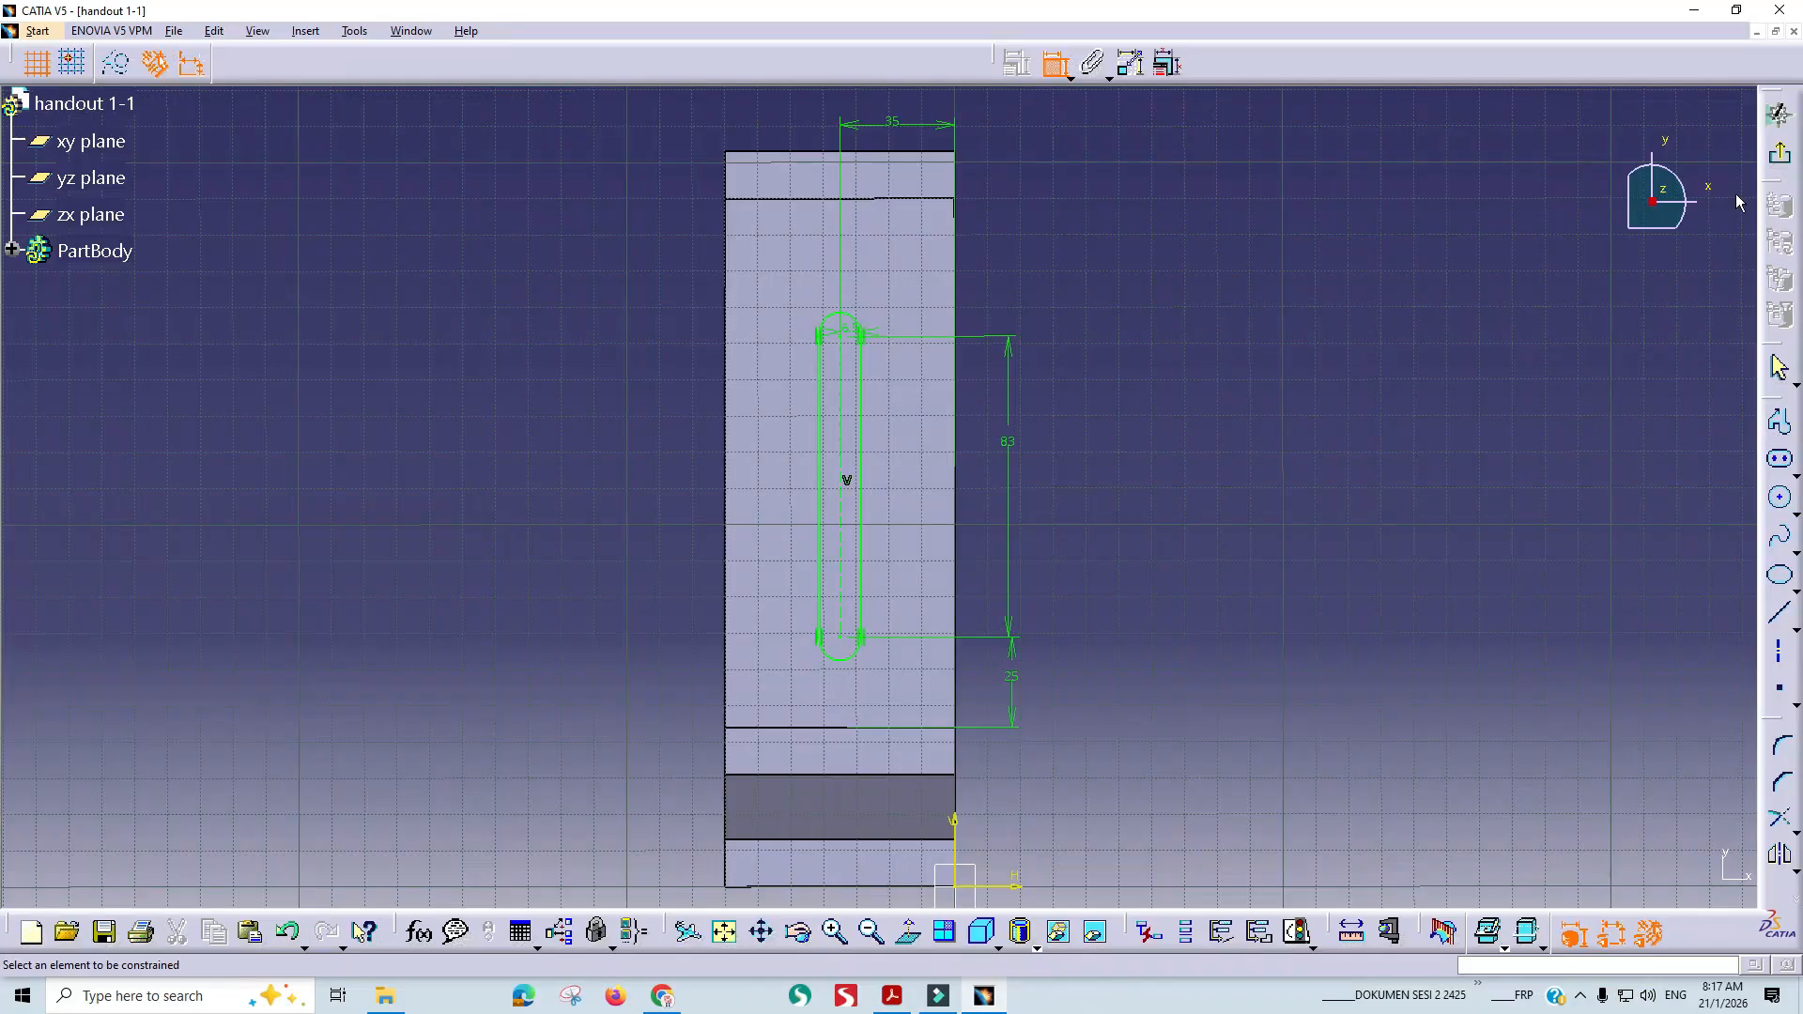
Exit the sketch and cut the slot profile through the base with an Up to last pocket.
left_click(1784, 161)
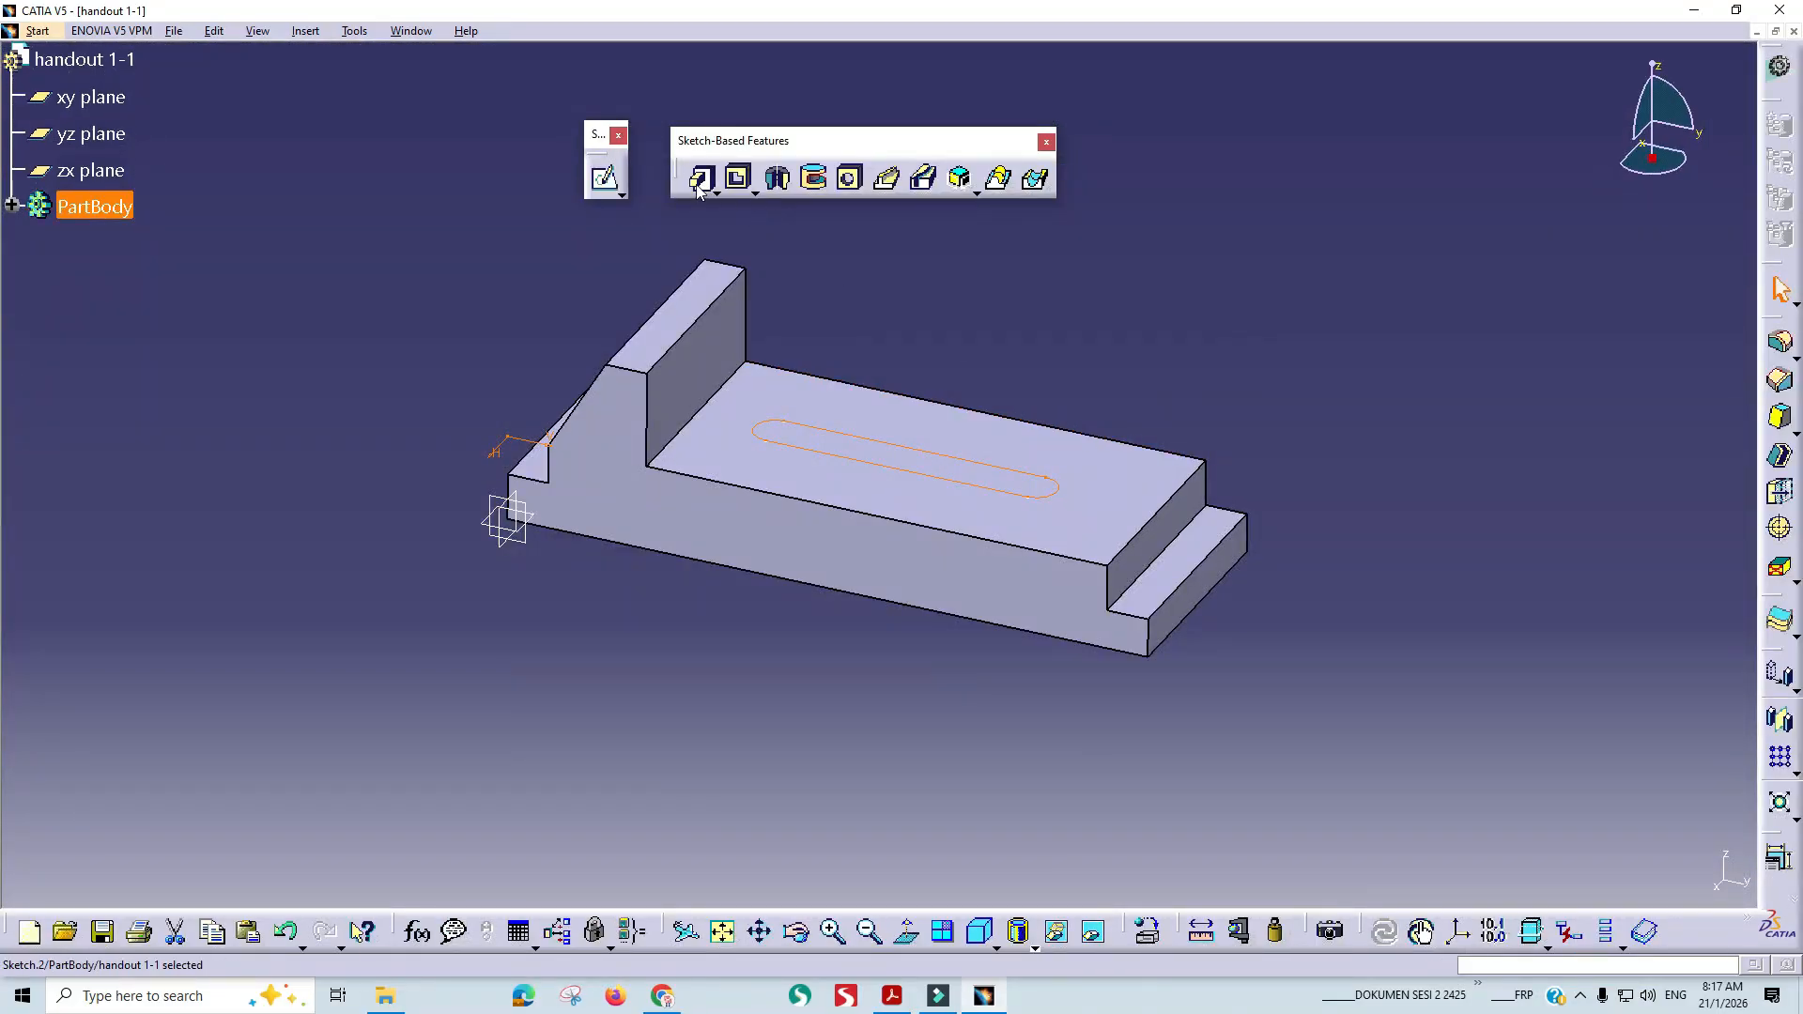
left_click(741, 178)
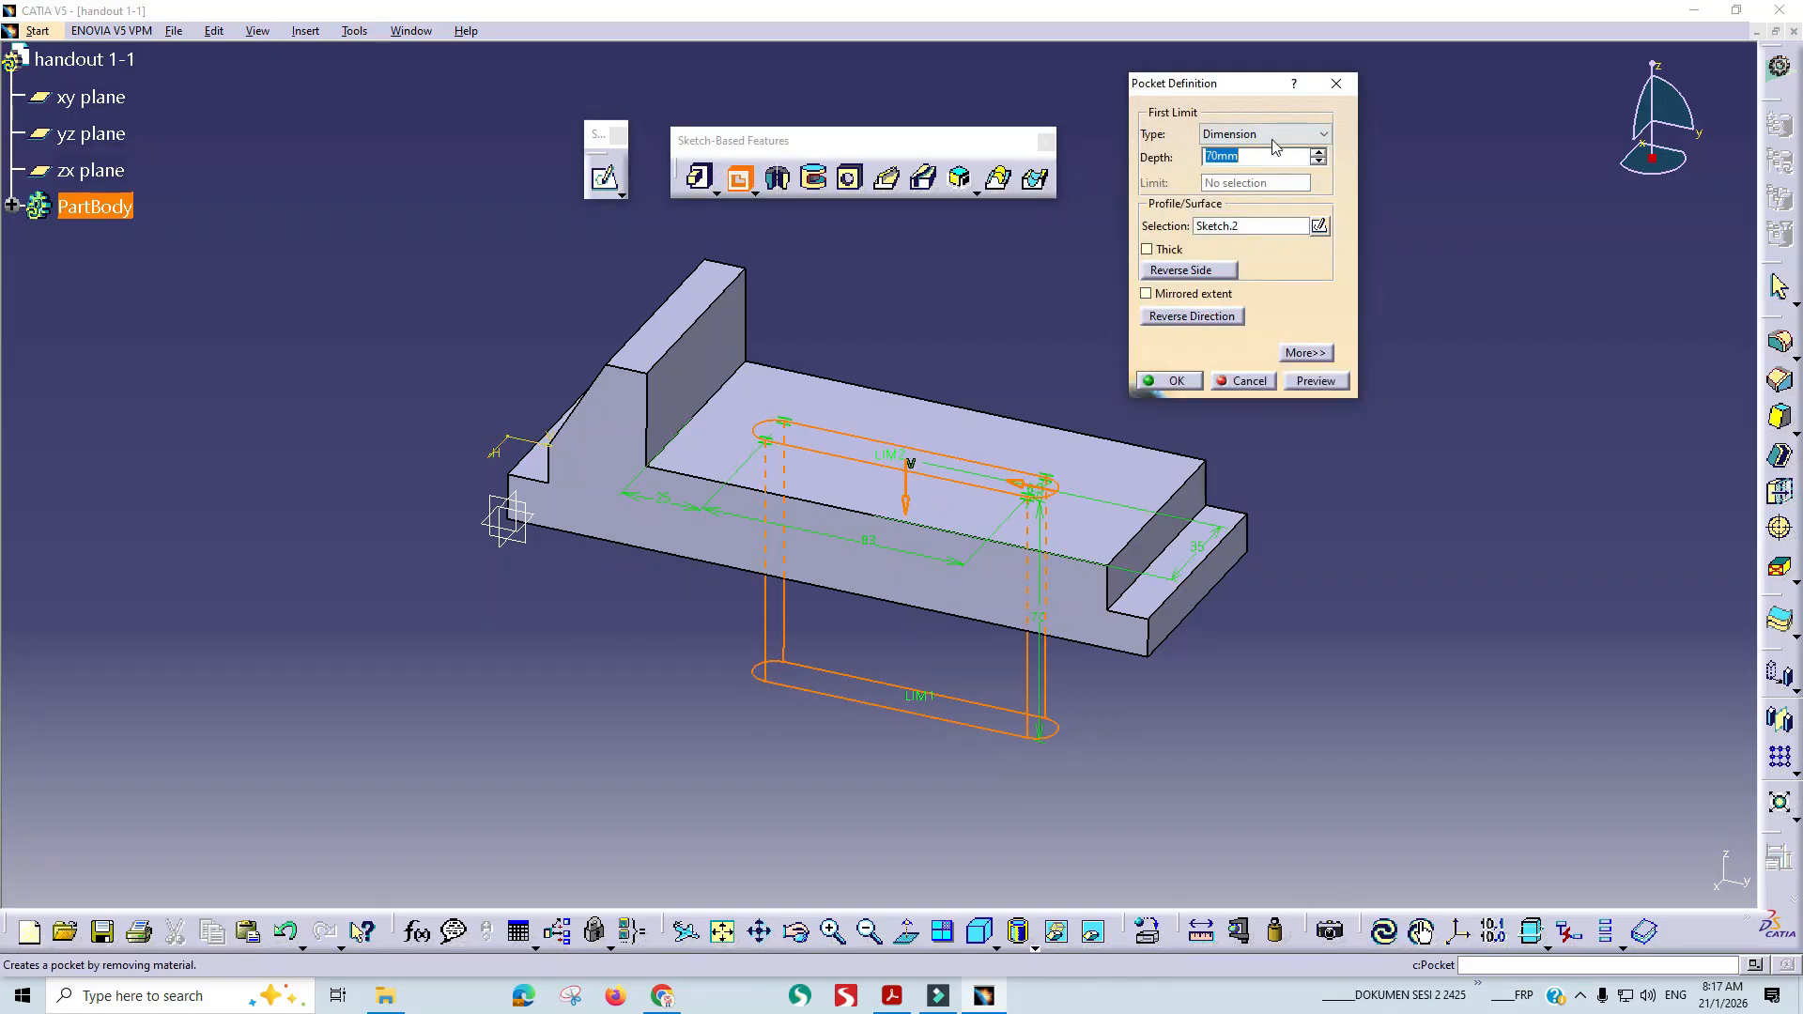
left_click(1273, 137)
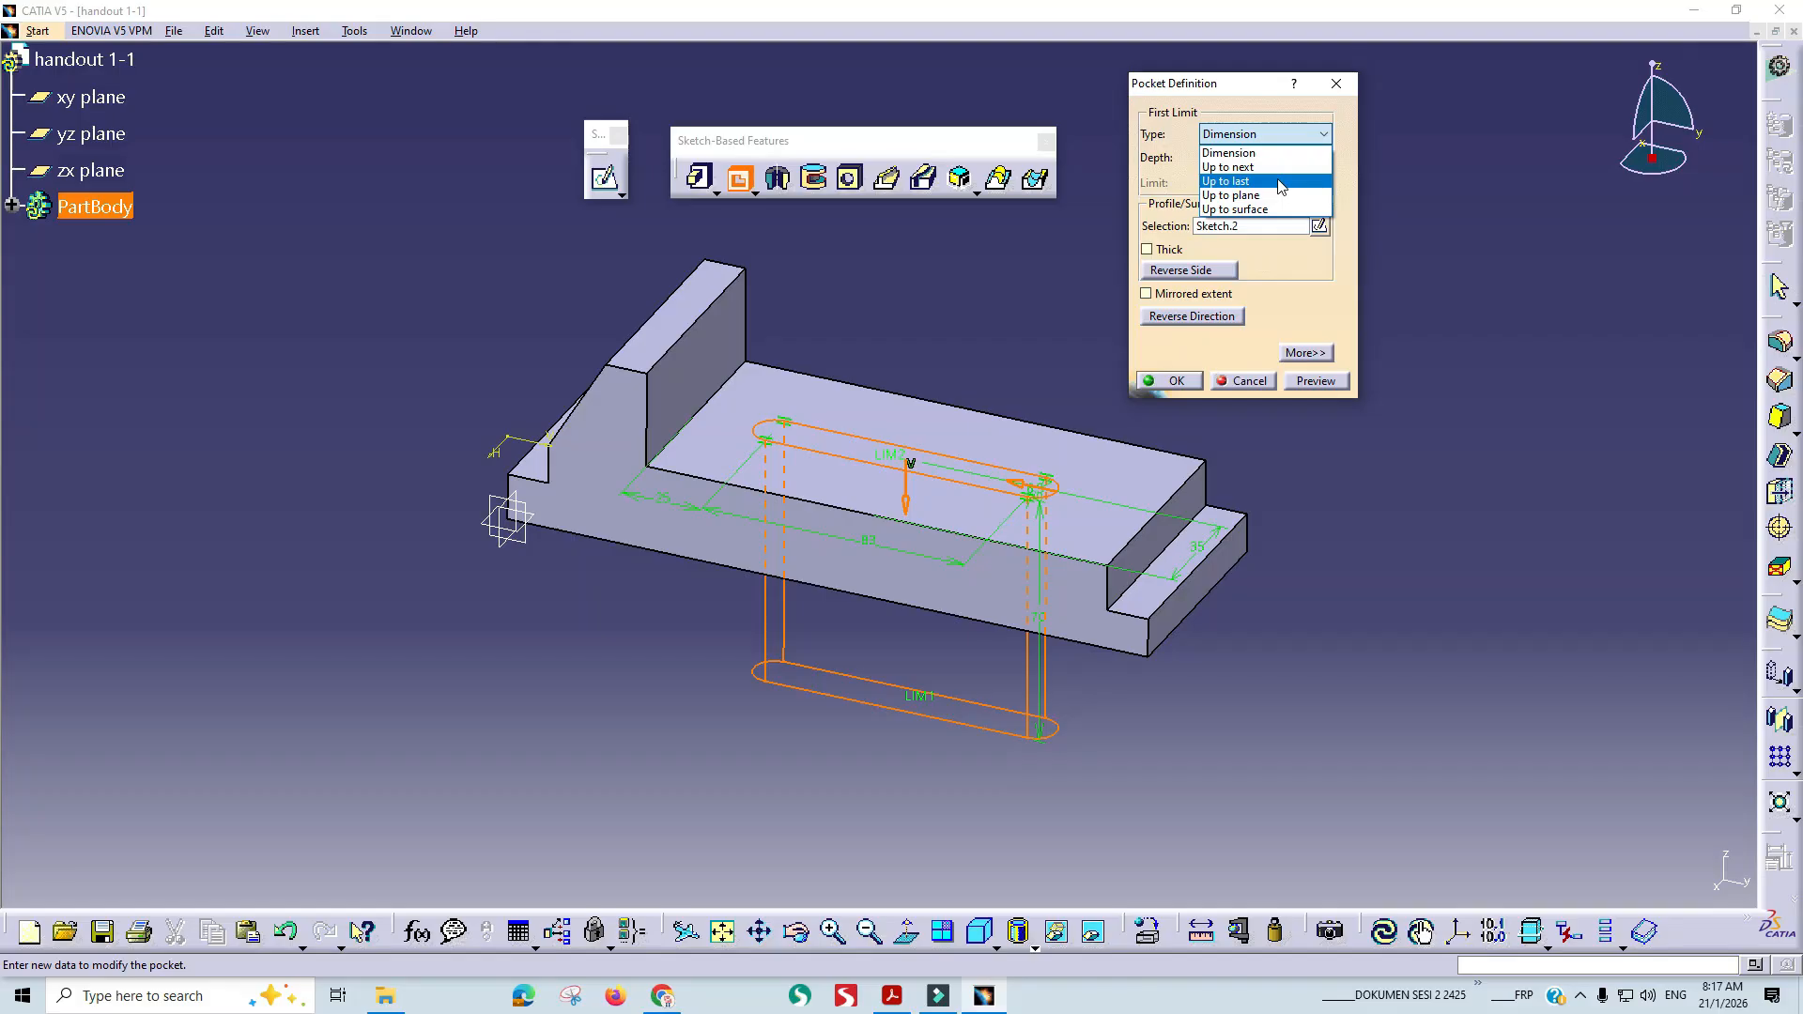
left_click(1279, 182)
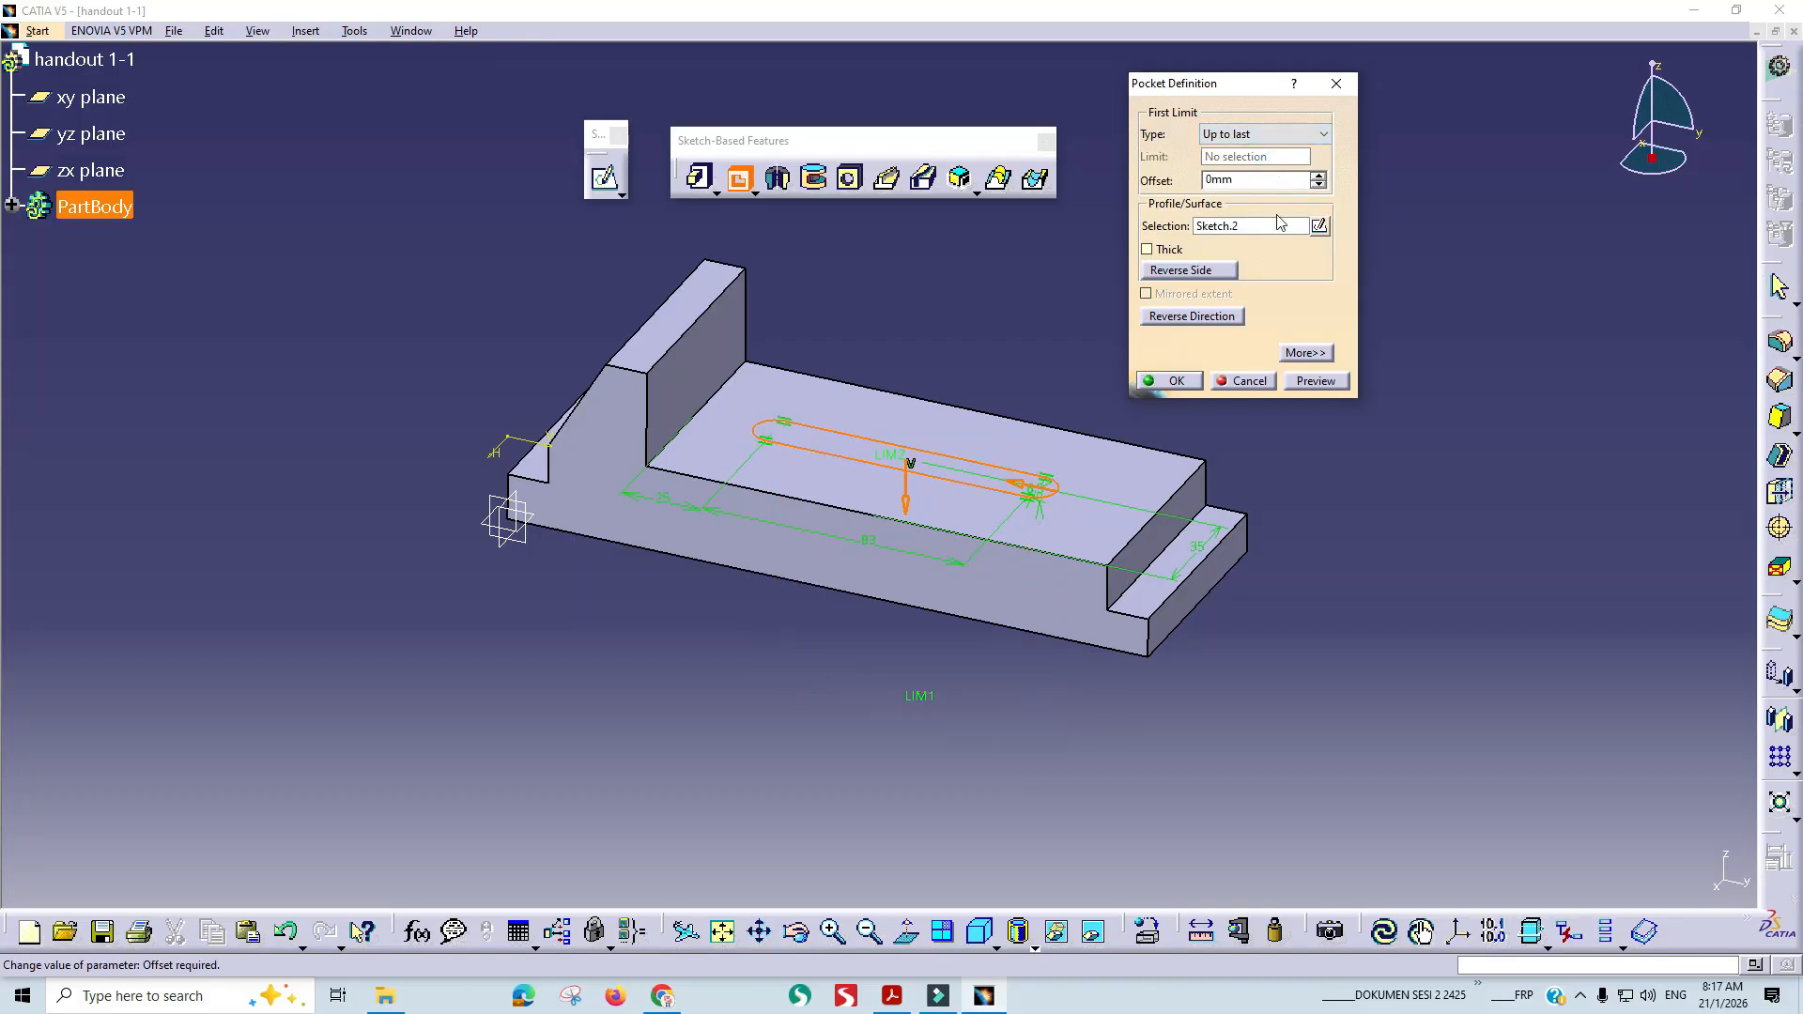
left_click(1176, 378)
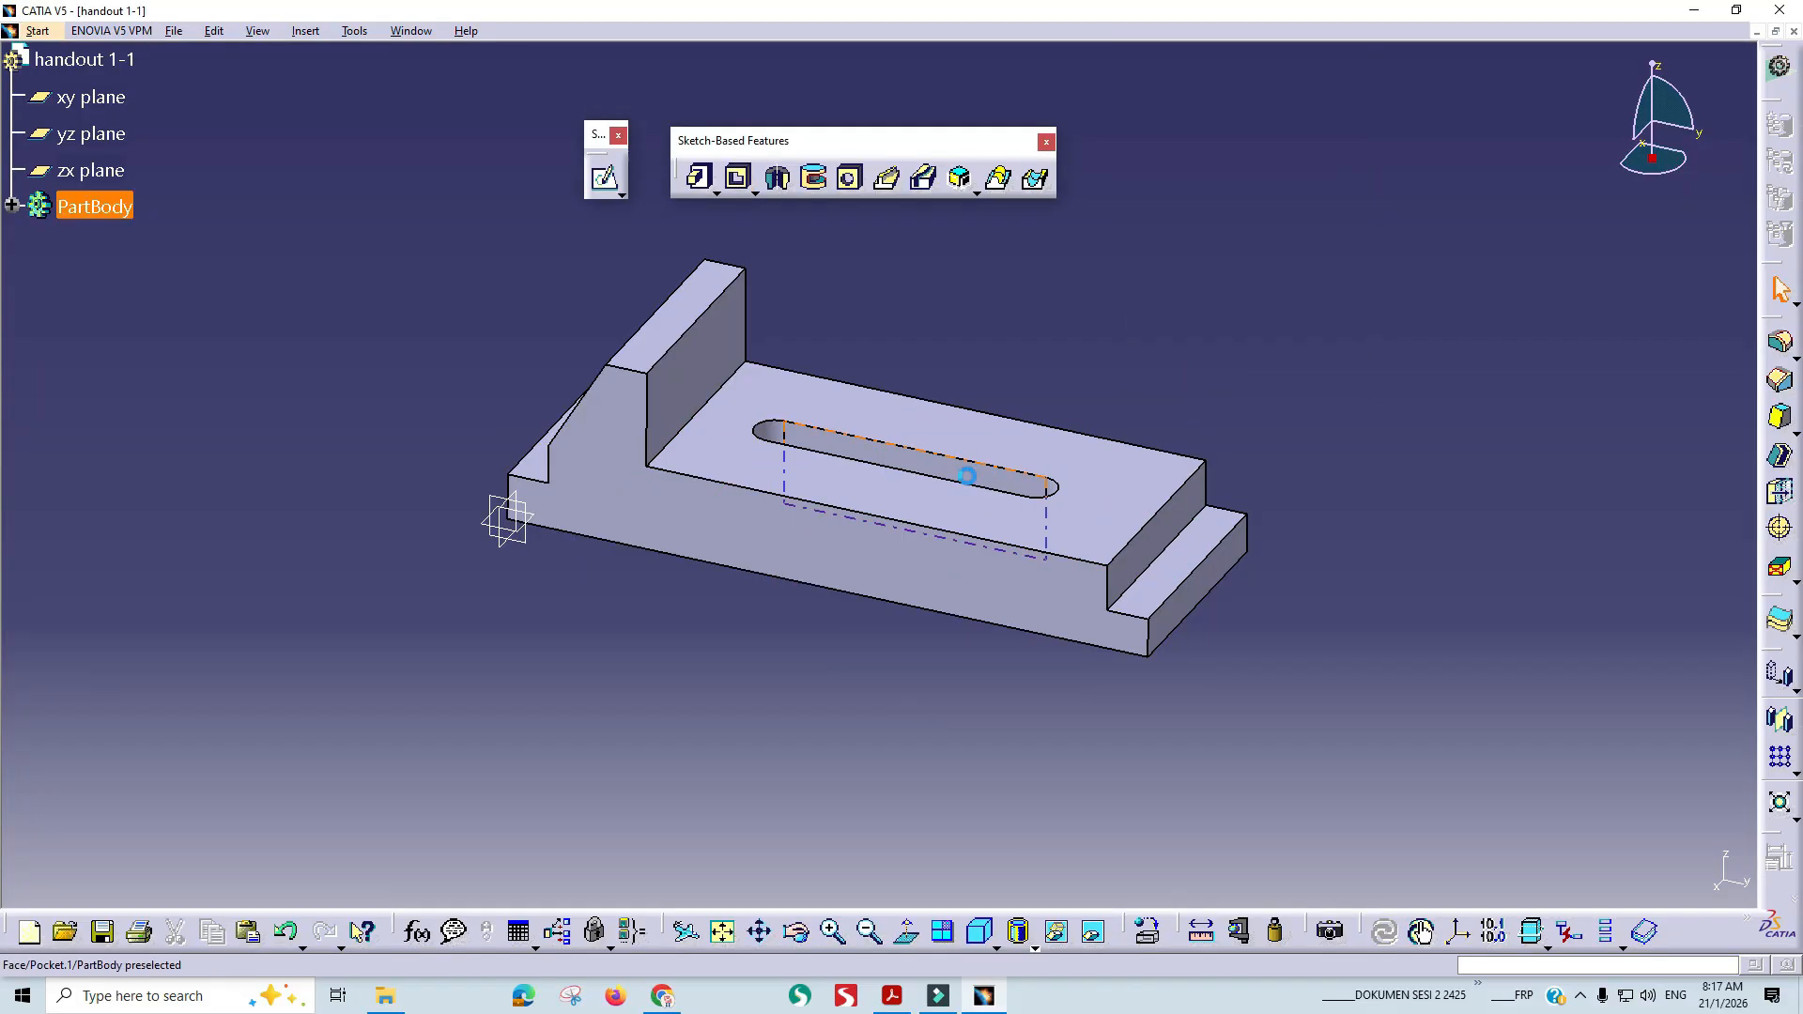
Check the underside recess in the PDF drawing's section view and open a new sketch on the base's bottom face.
mouse_move(931, 473)
middle_mouse_down()
mouse_move(962, 314)
mouse_move(939, 315)
mouse_move(950, 250)
mouse_move(911, 379)
middle_mouse_up()
key("alt+Tab")
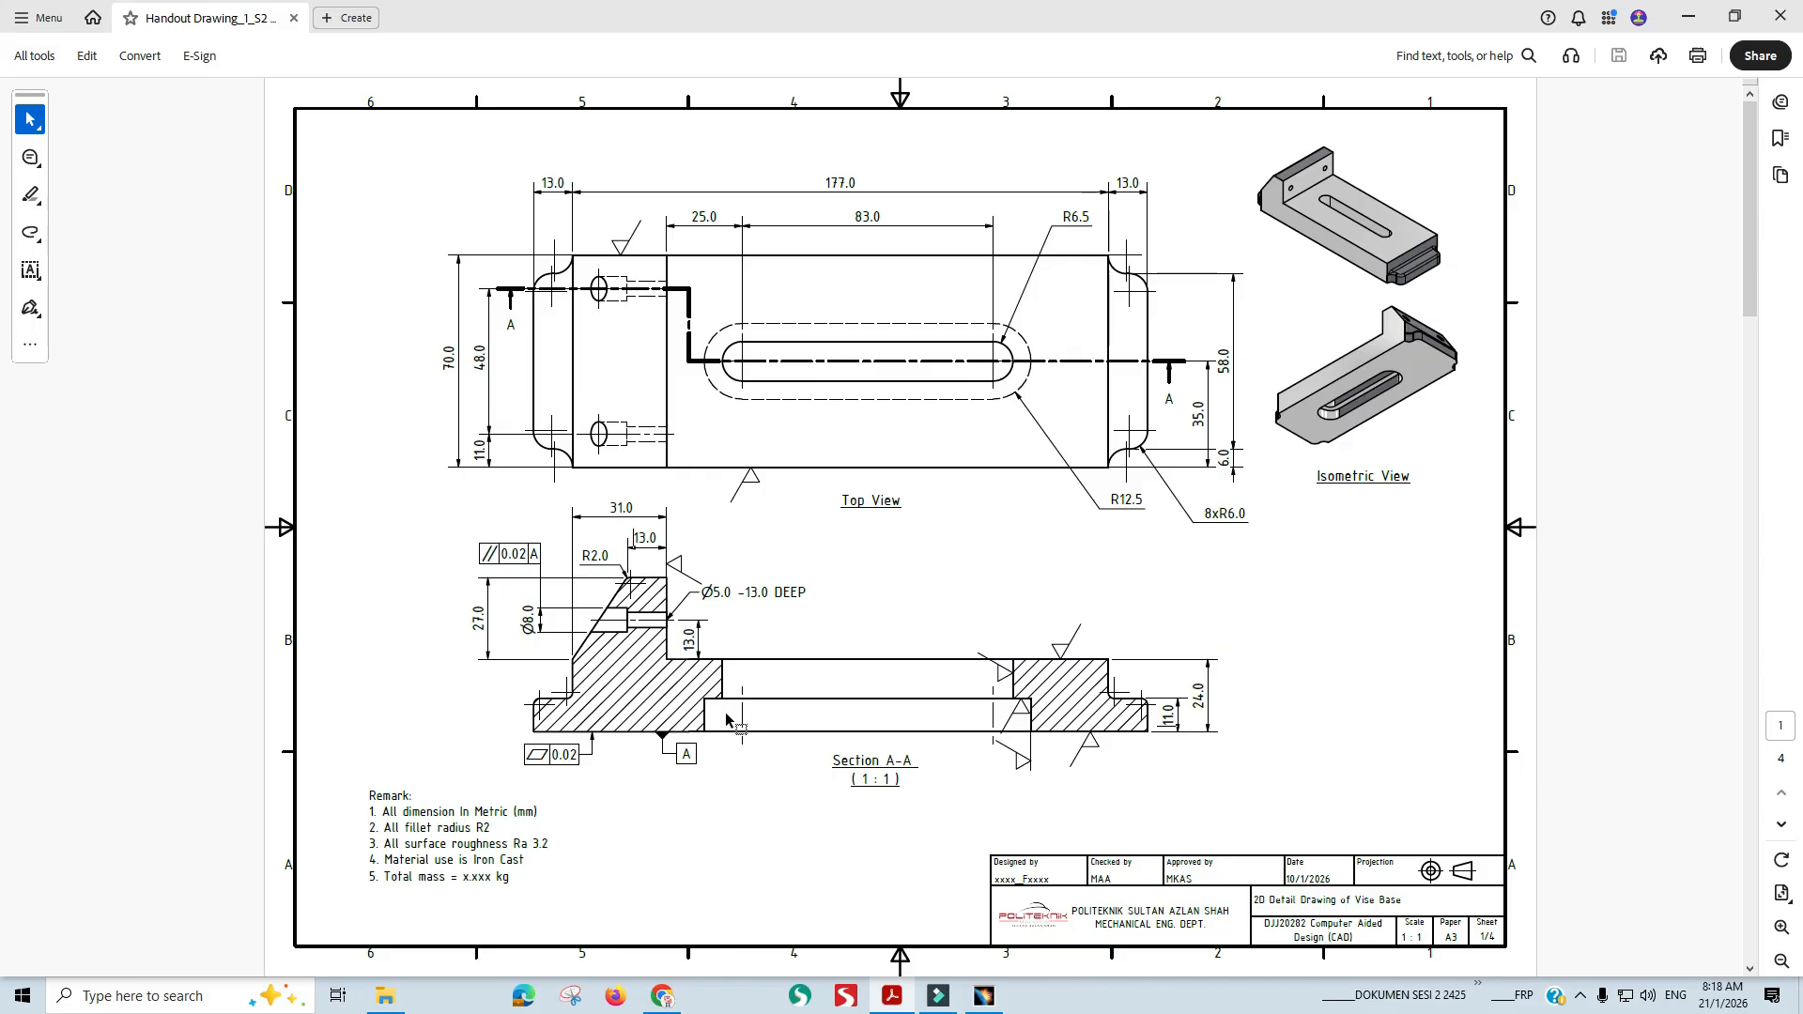
key("alt+Tab")
middle_click_drag(747, 700, 777, 285)
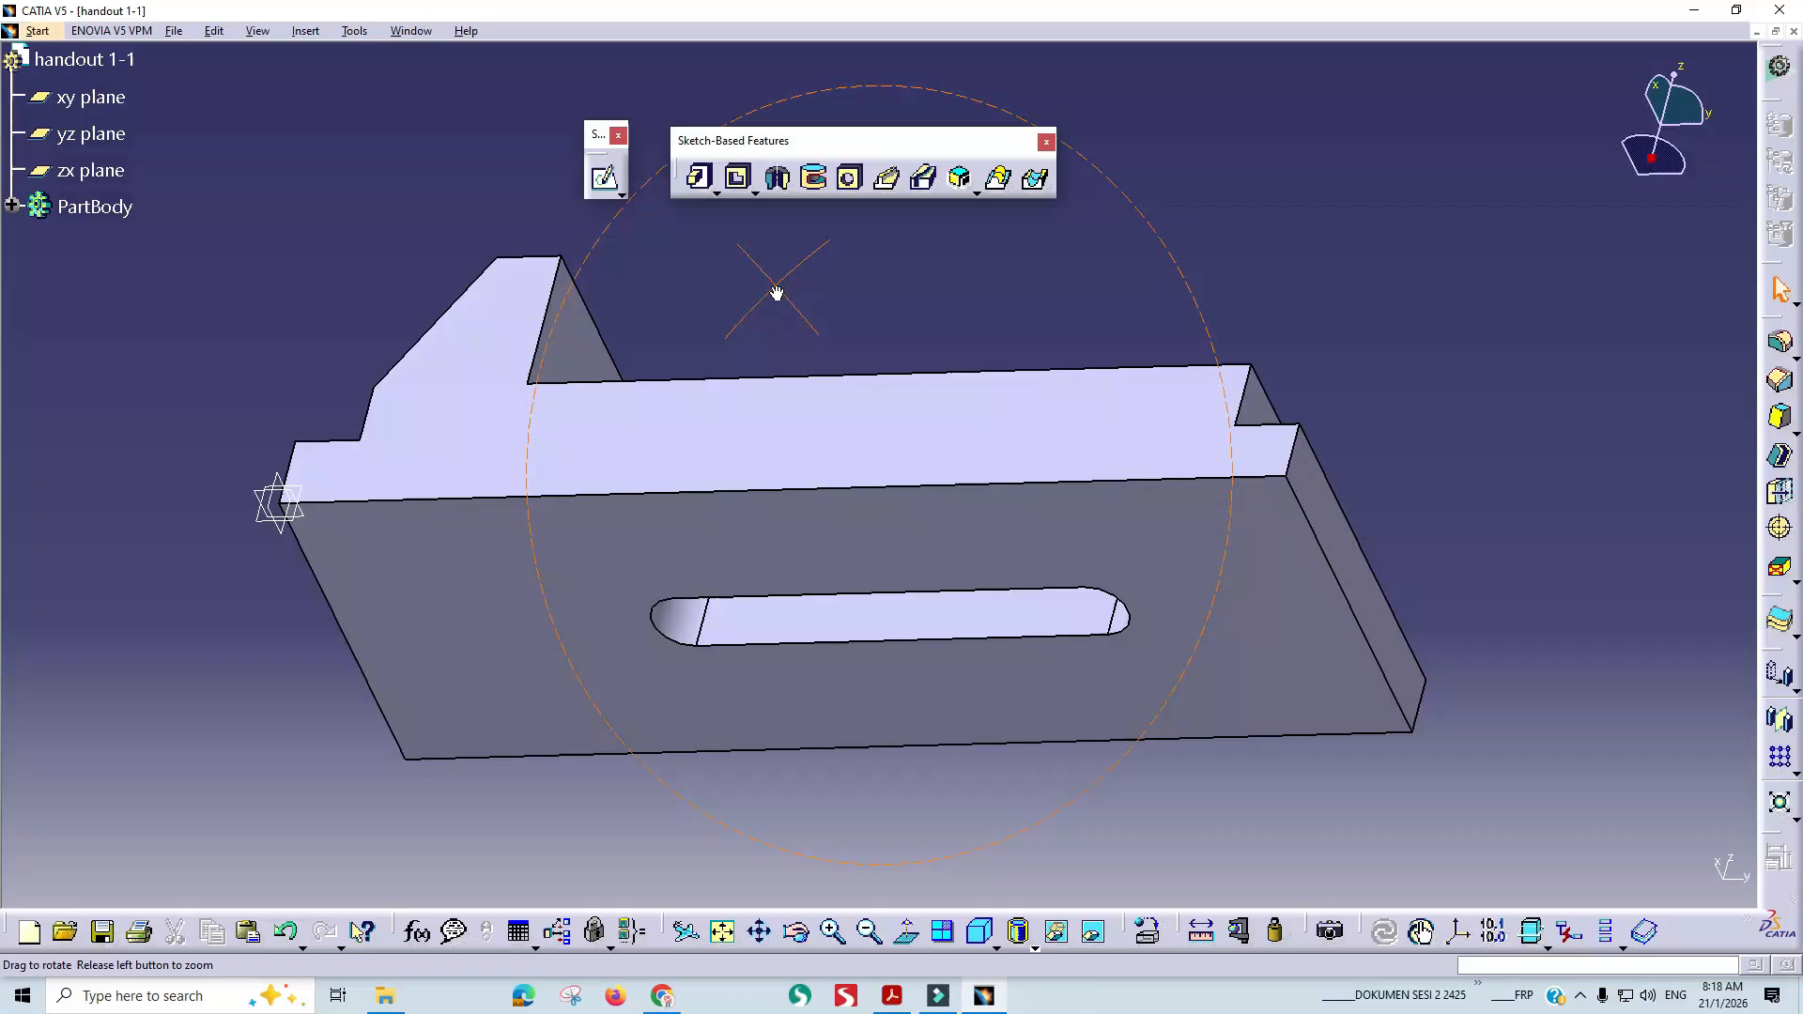
left_click(606, 183)
left_click(940, 559)
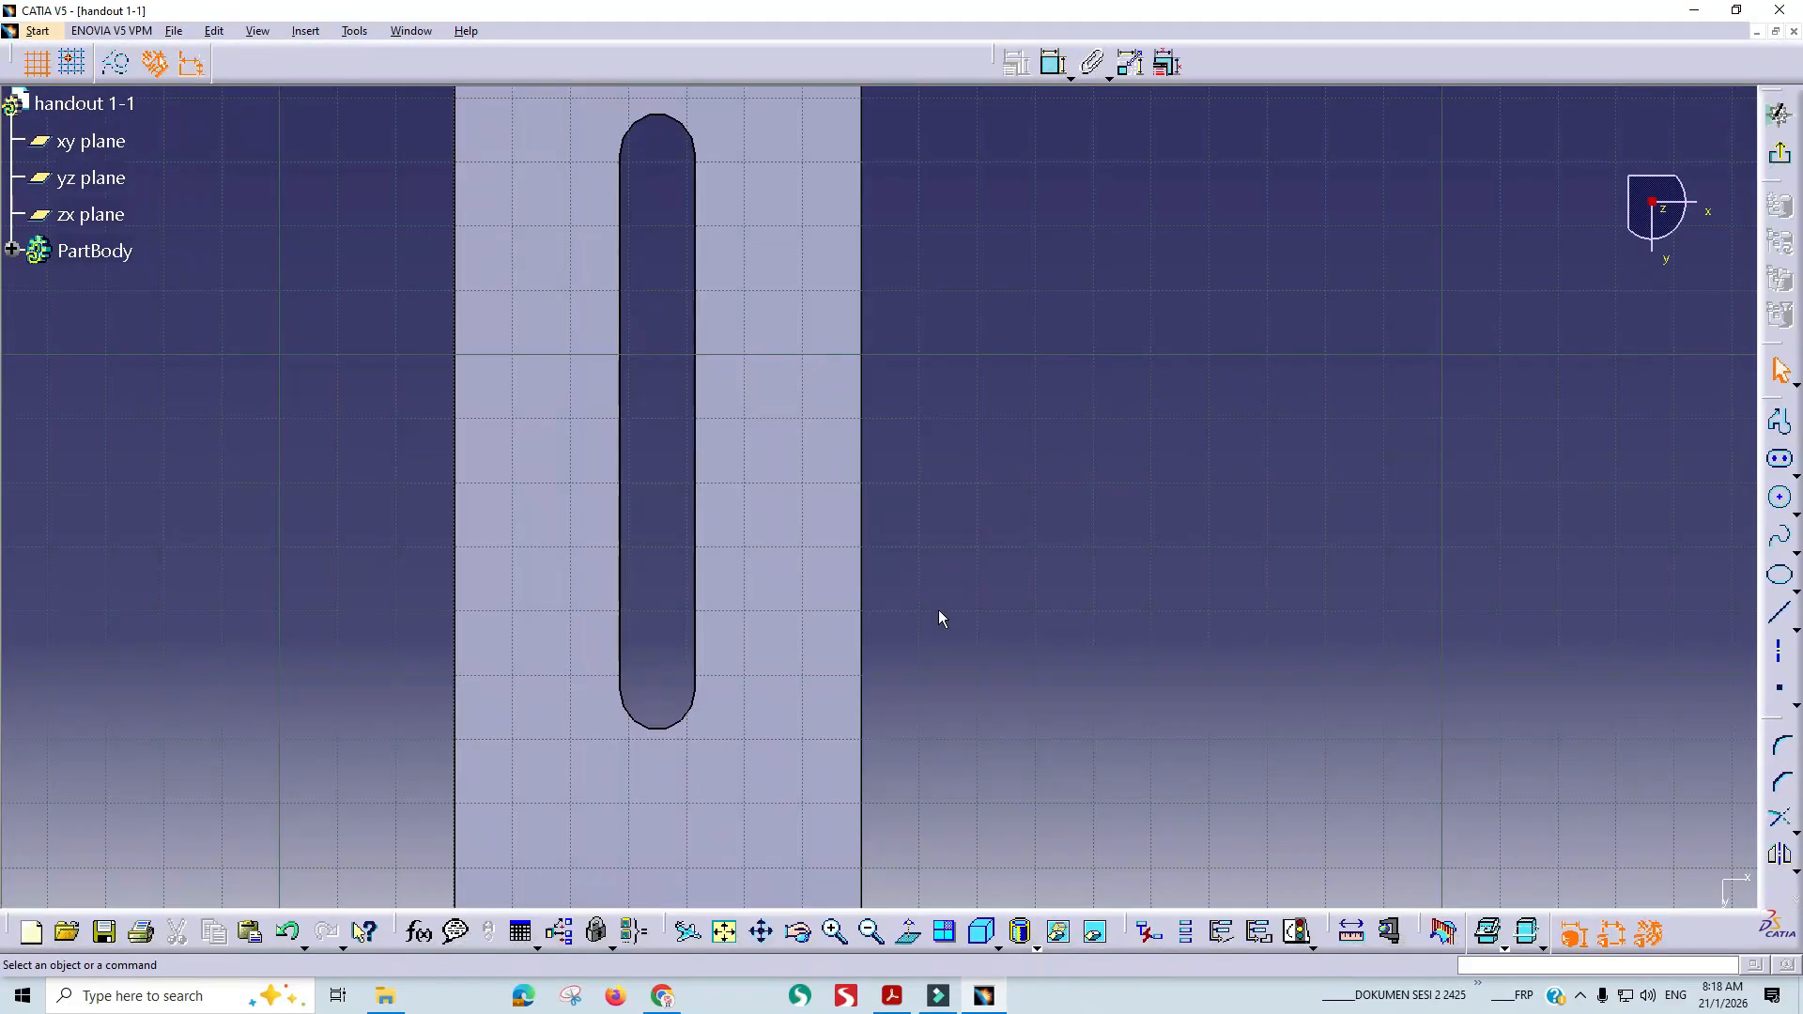
Check the outer slot outline in the PDF drawing and sketch an elongated hole with a radius of about 18 mm around the through slot.
key("alt+Tab")
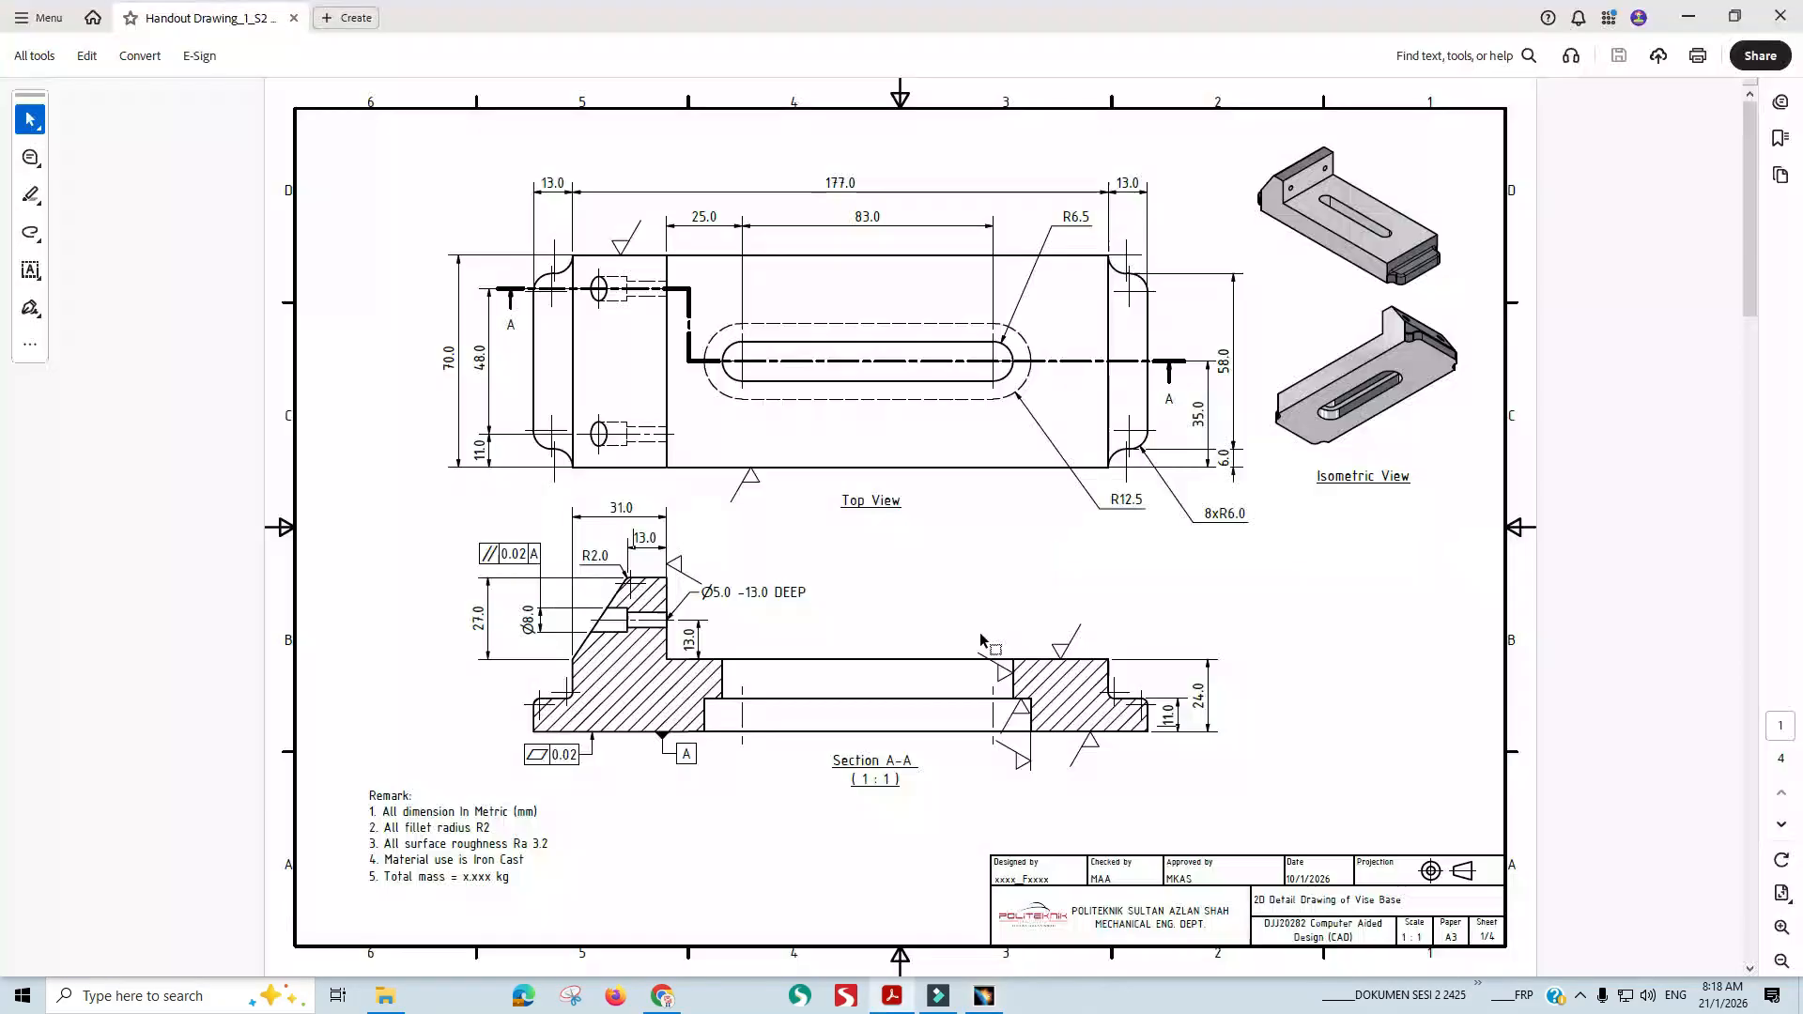
key("alt+Tab")
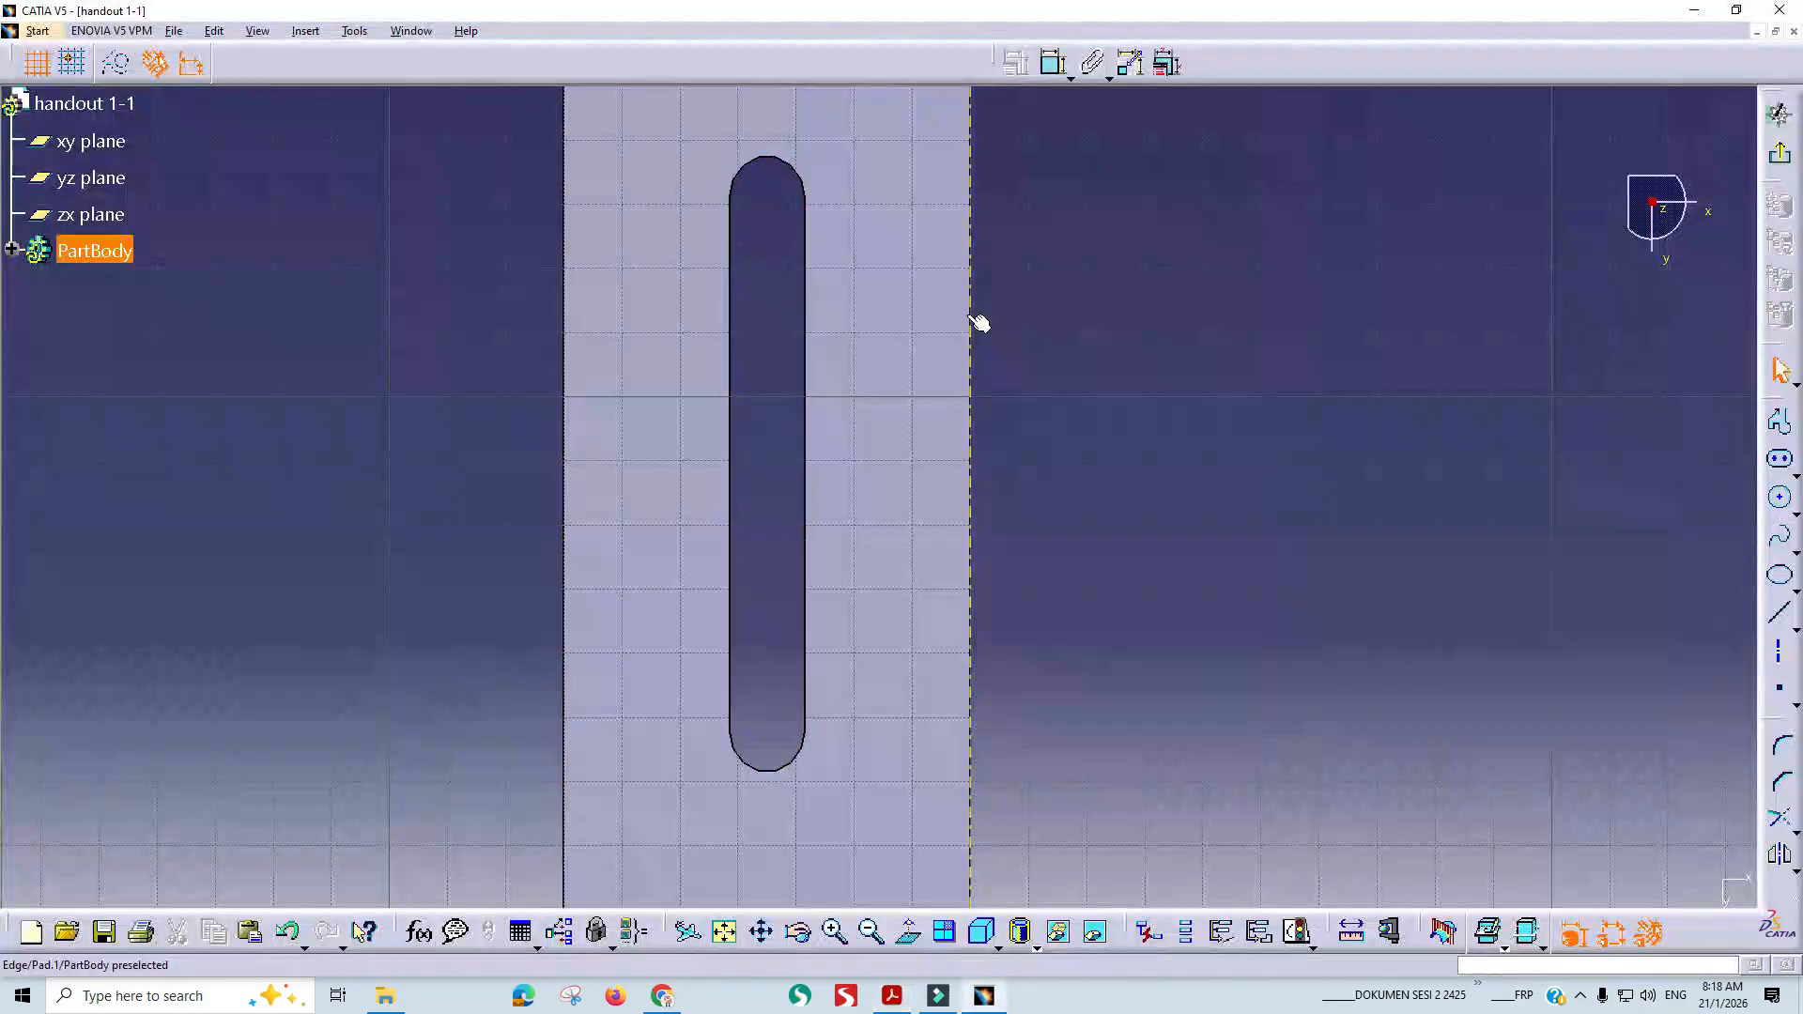
left_click(1780, 458)
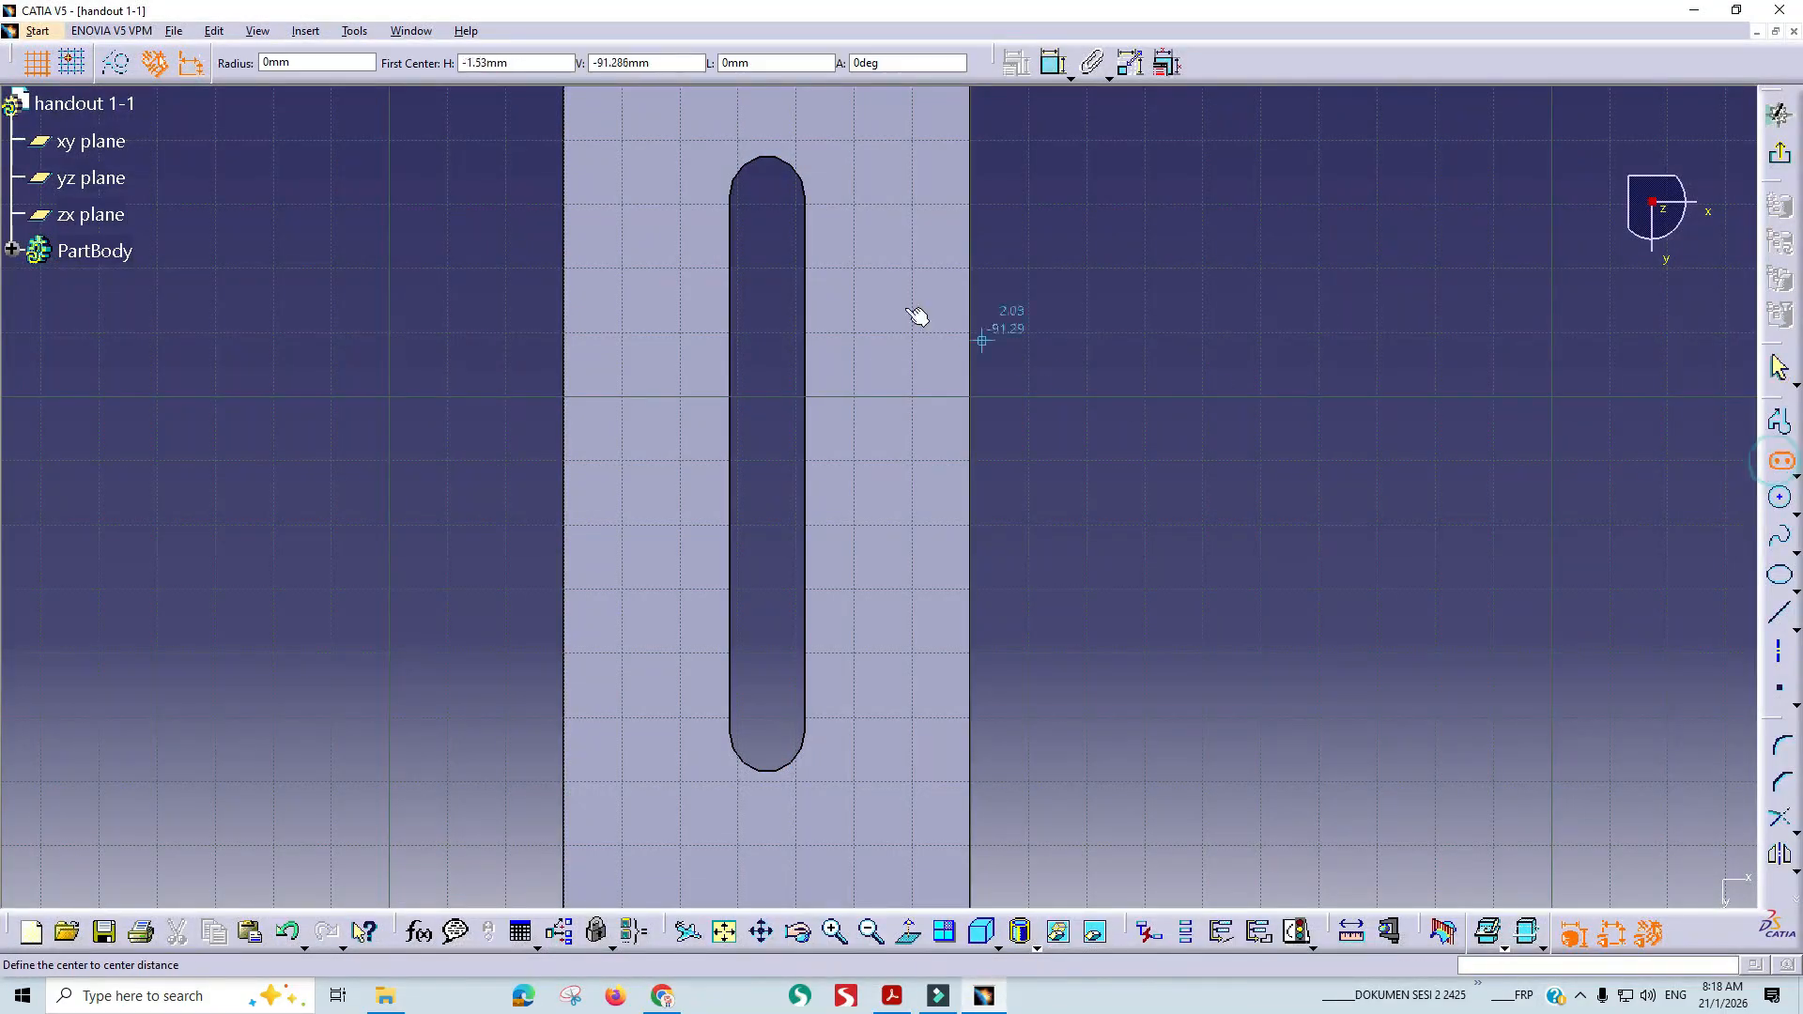
left_click(767, 206)
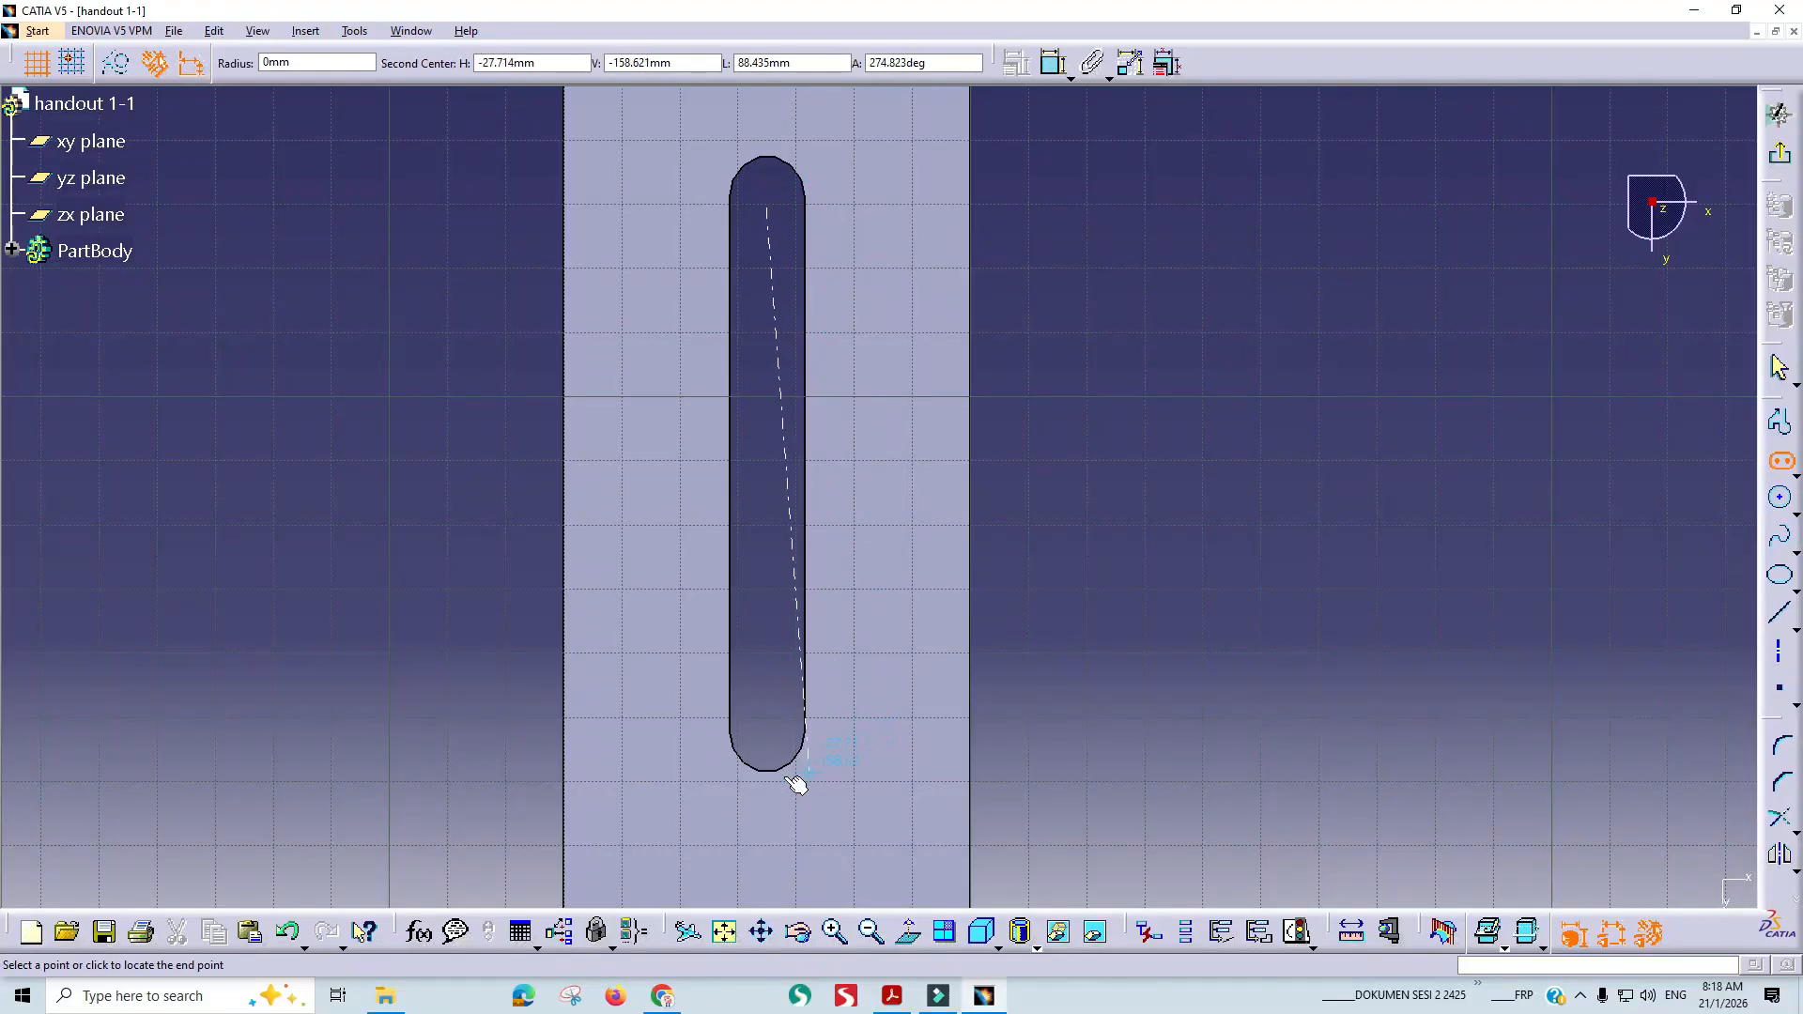
left_click(767, 731)
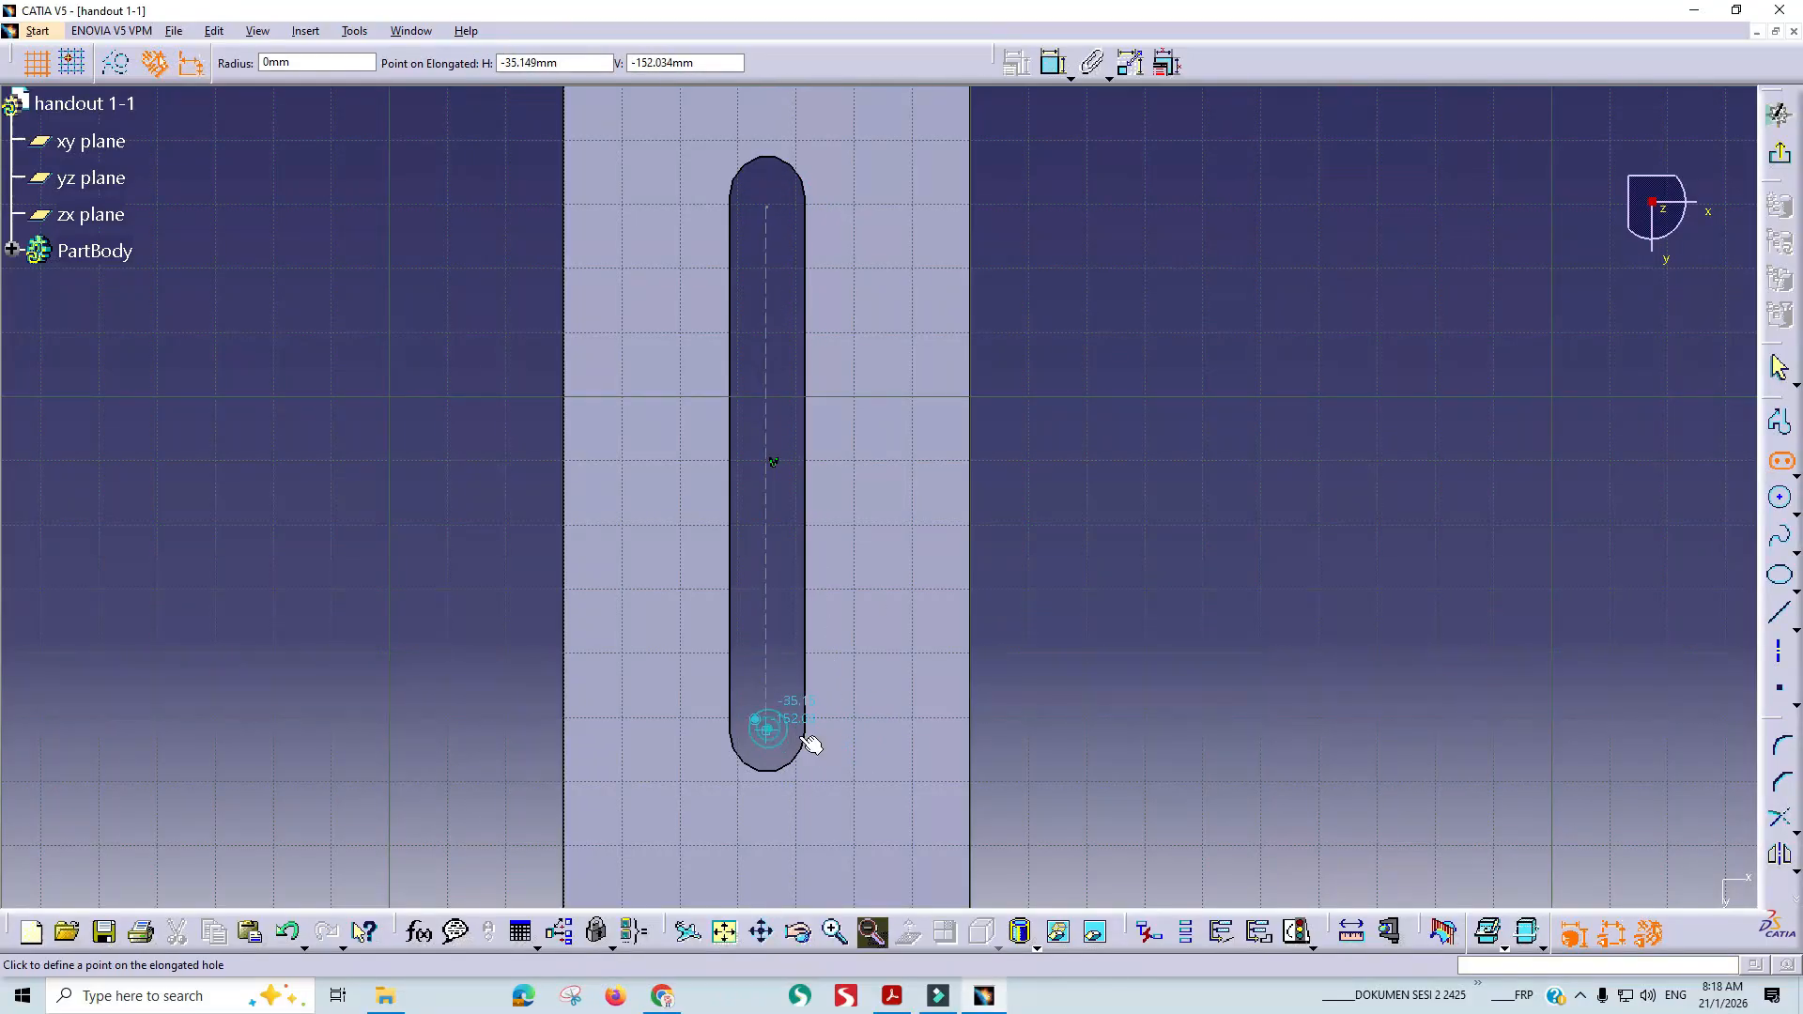
left_click(872, 741)
middle_click_drag(1153, 721, 1164, 736)
left_click(1152, 698)
Check the outer slot's radius in the PDF drawing and set the new elongated hole's radius to 12.5 mm.
key("alt+Tab")
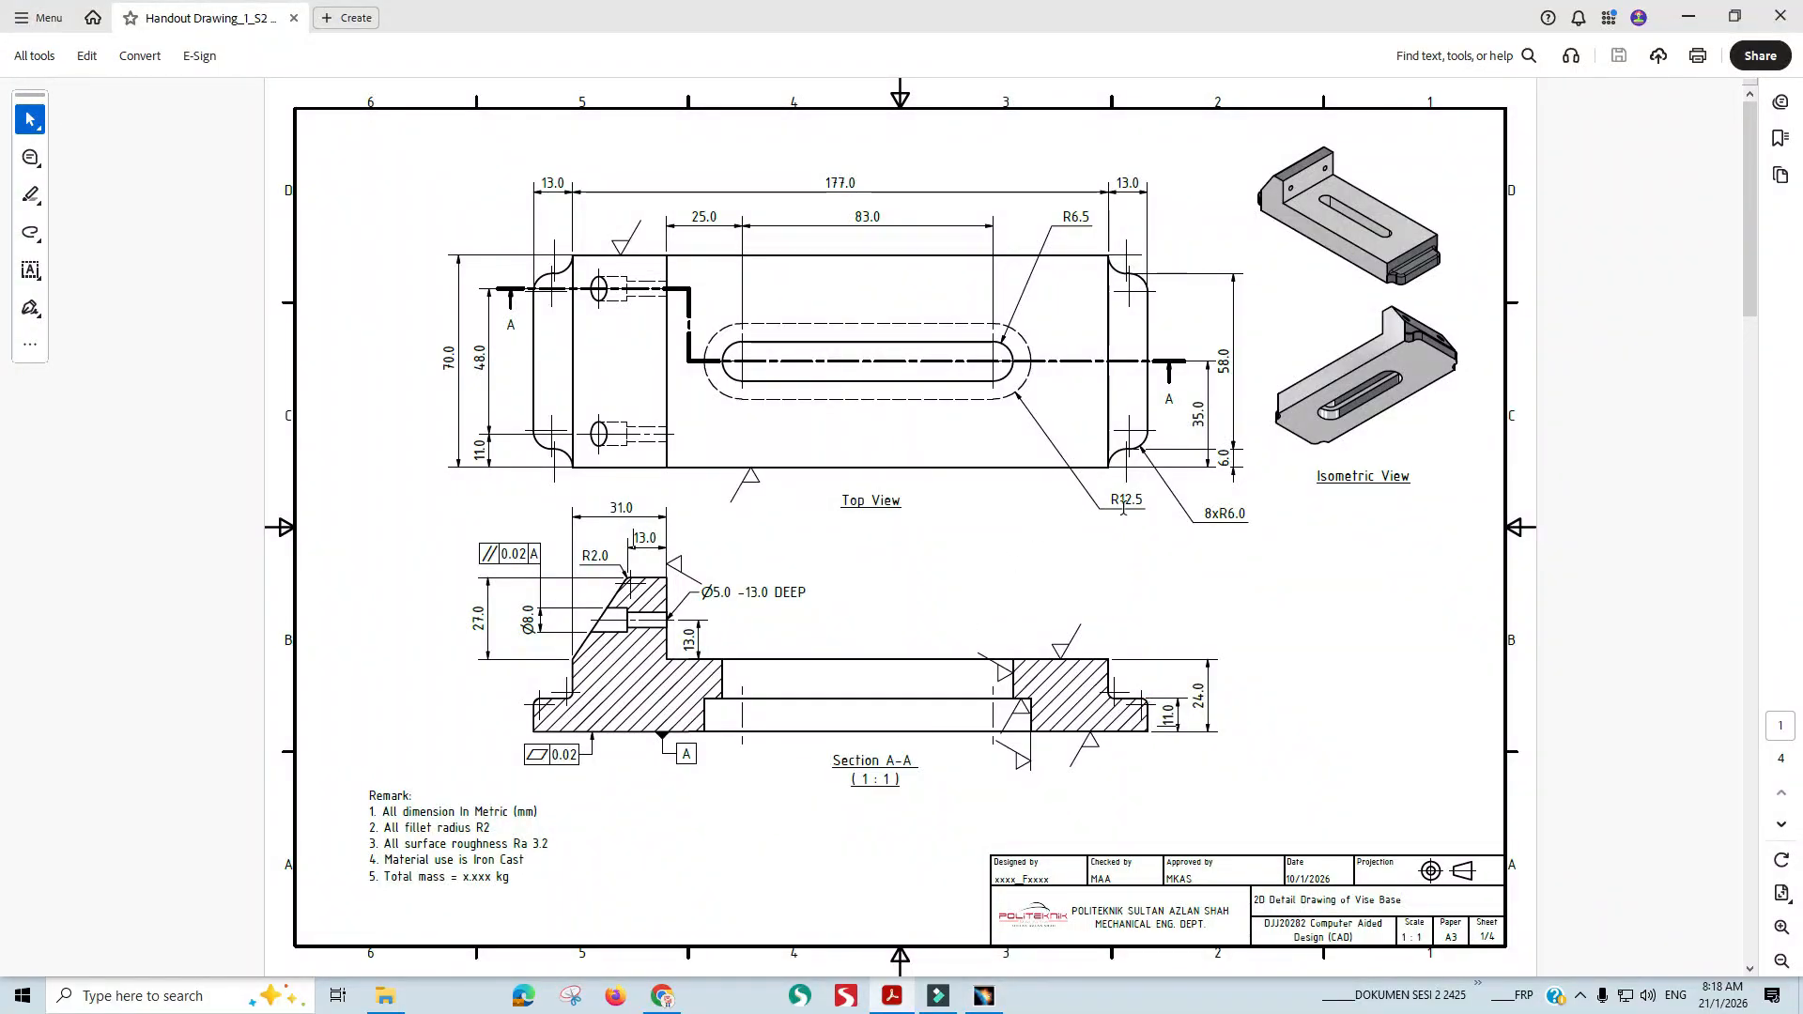
key("alt+Tab")
double_click(838, 239)
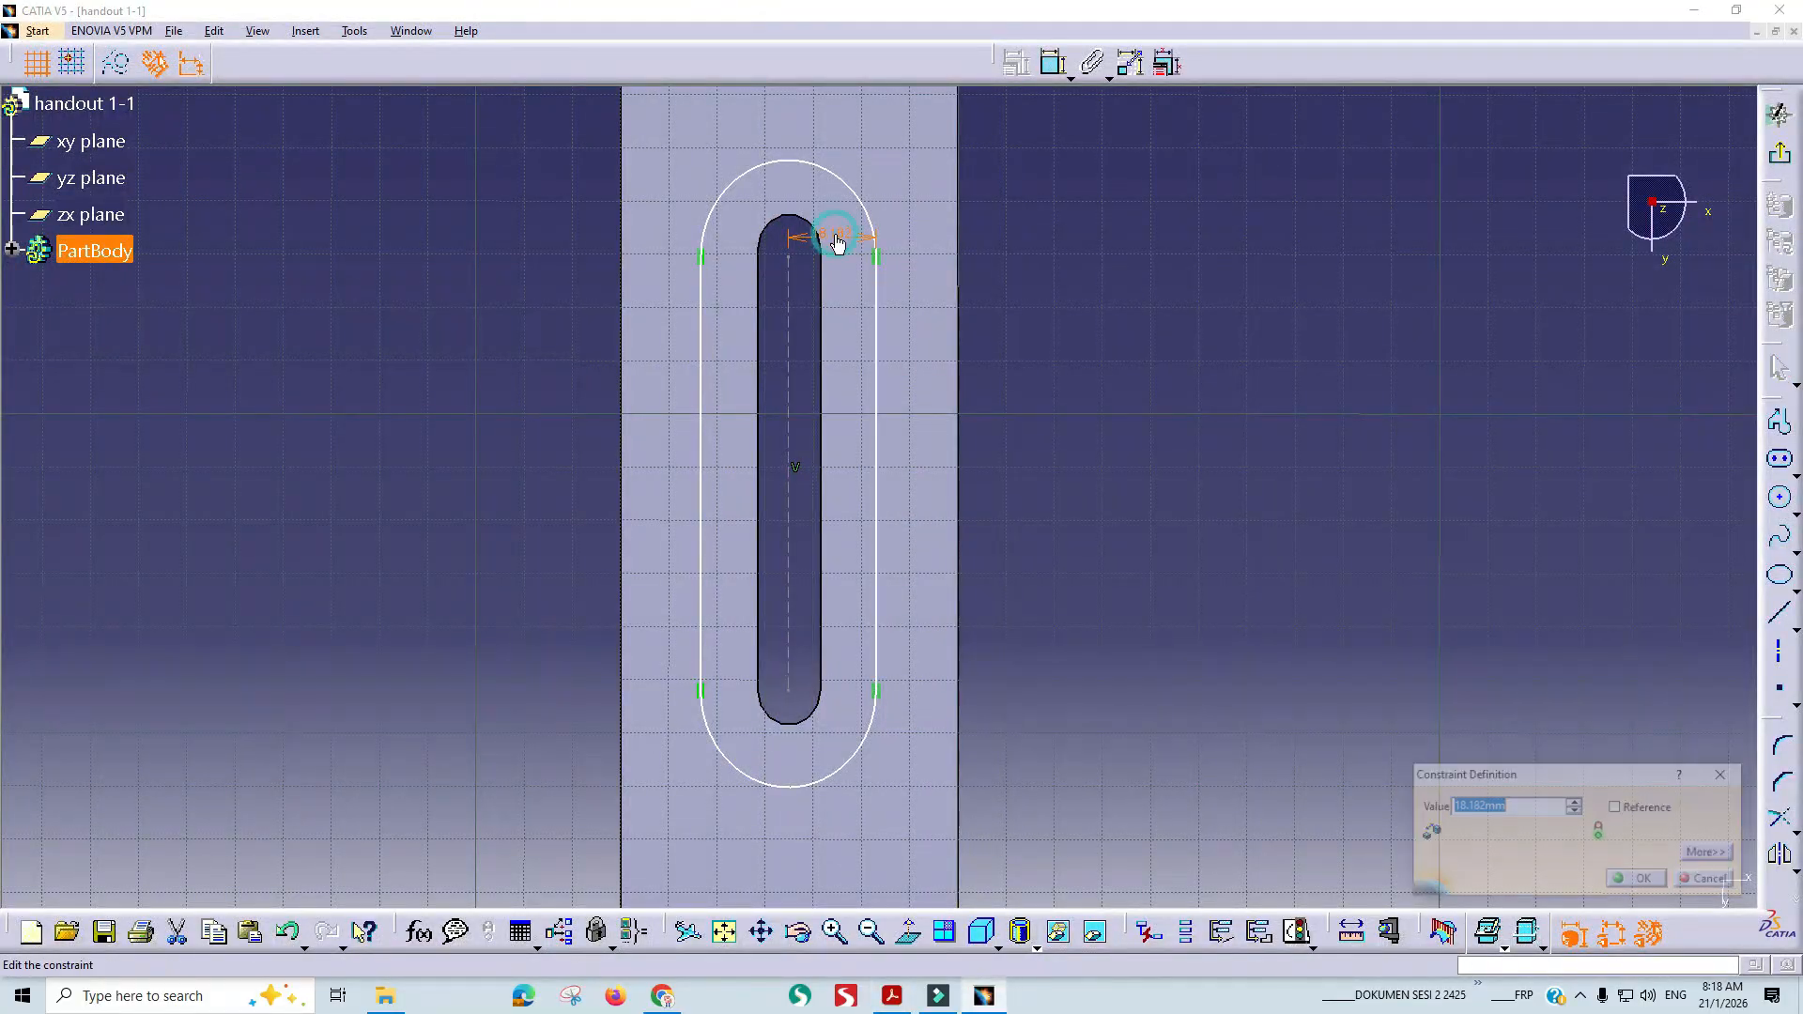
type("12.5")
key("Return")
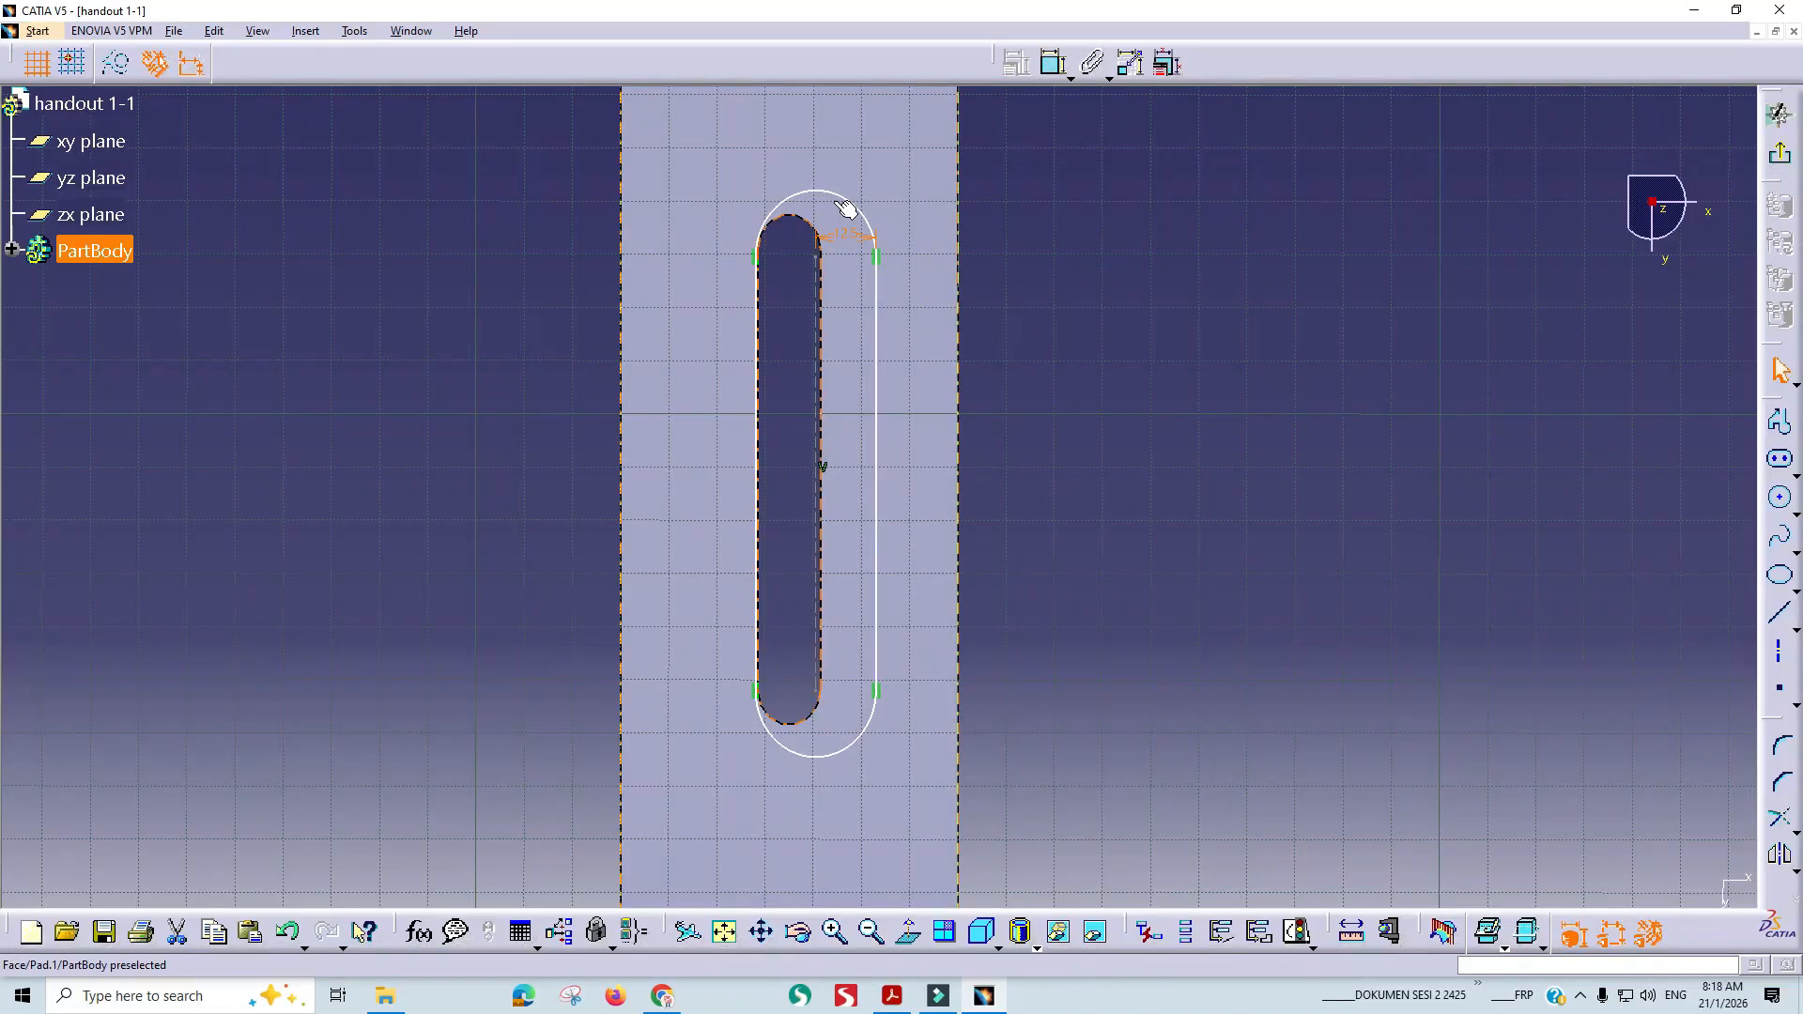
Check the slot's centre distance in the PDF drawing and dimension the outer elongated hole's centreline to 83 mm.
key("alt+Tab")
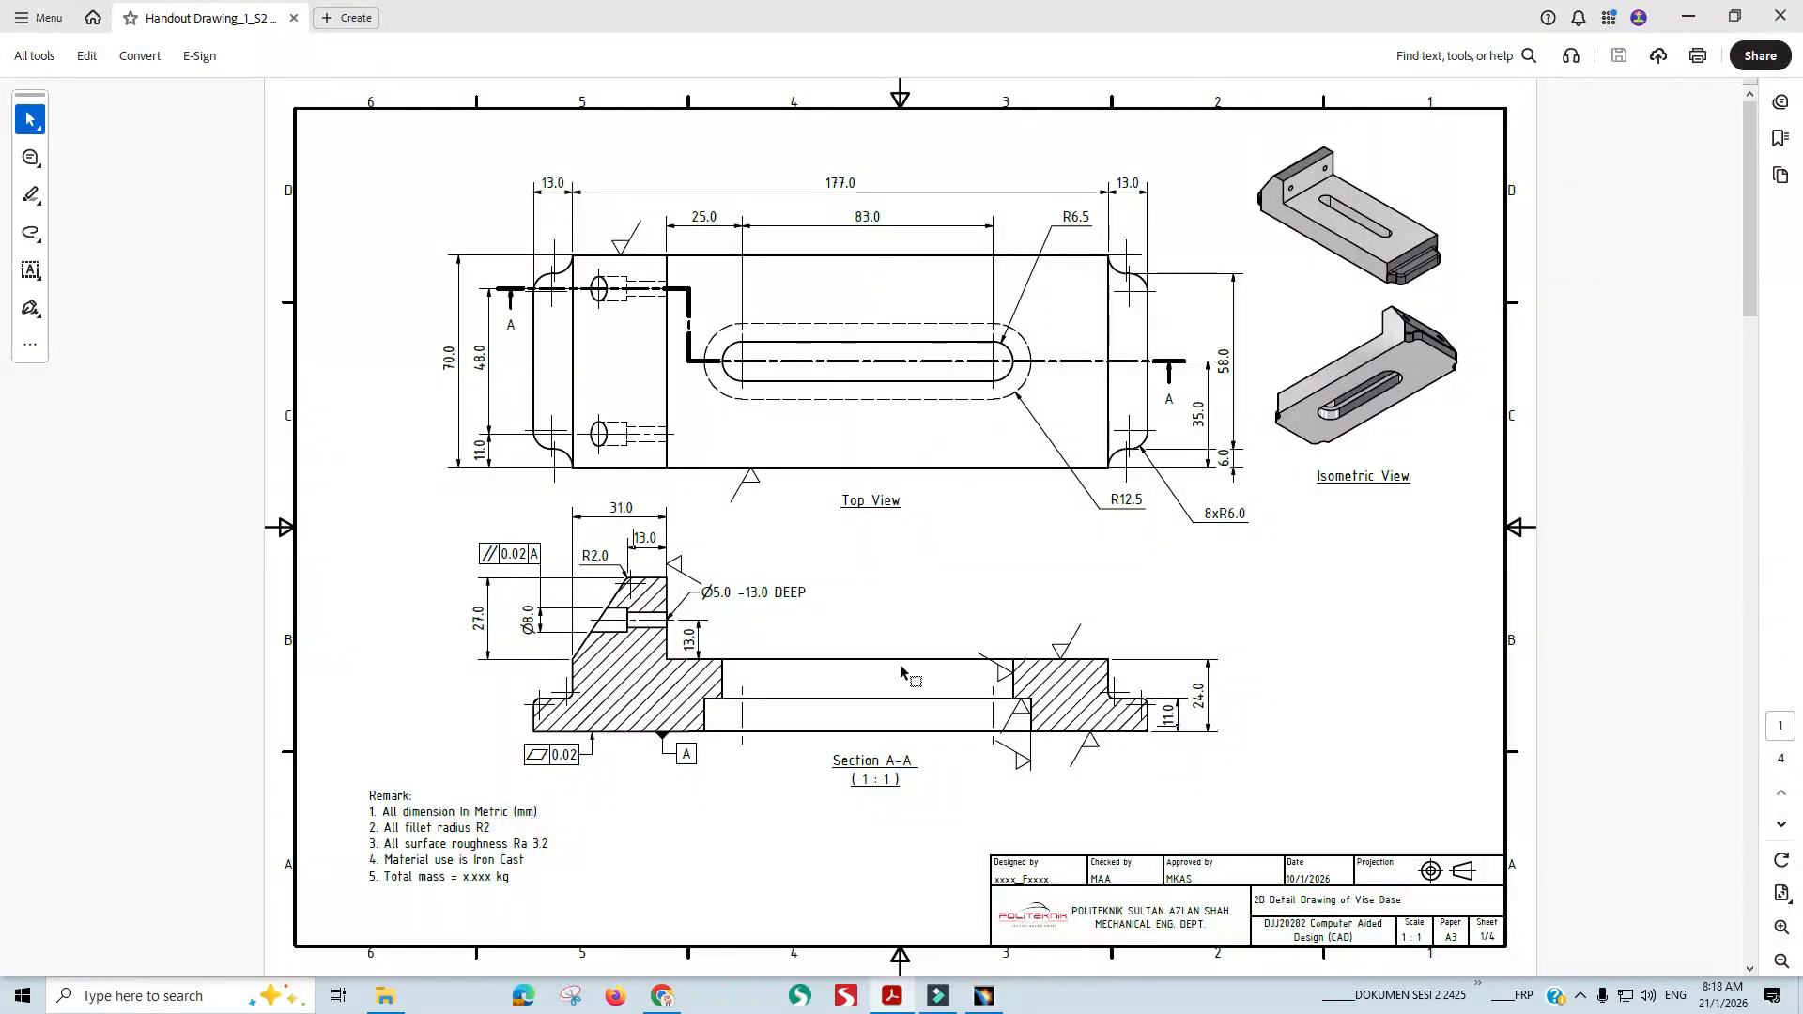
key("alt+Tab")
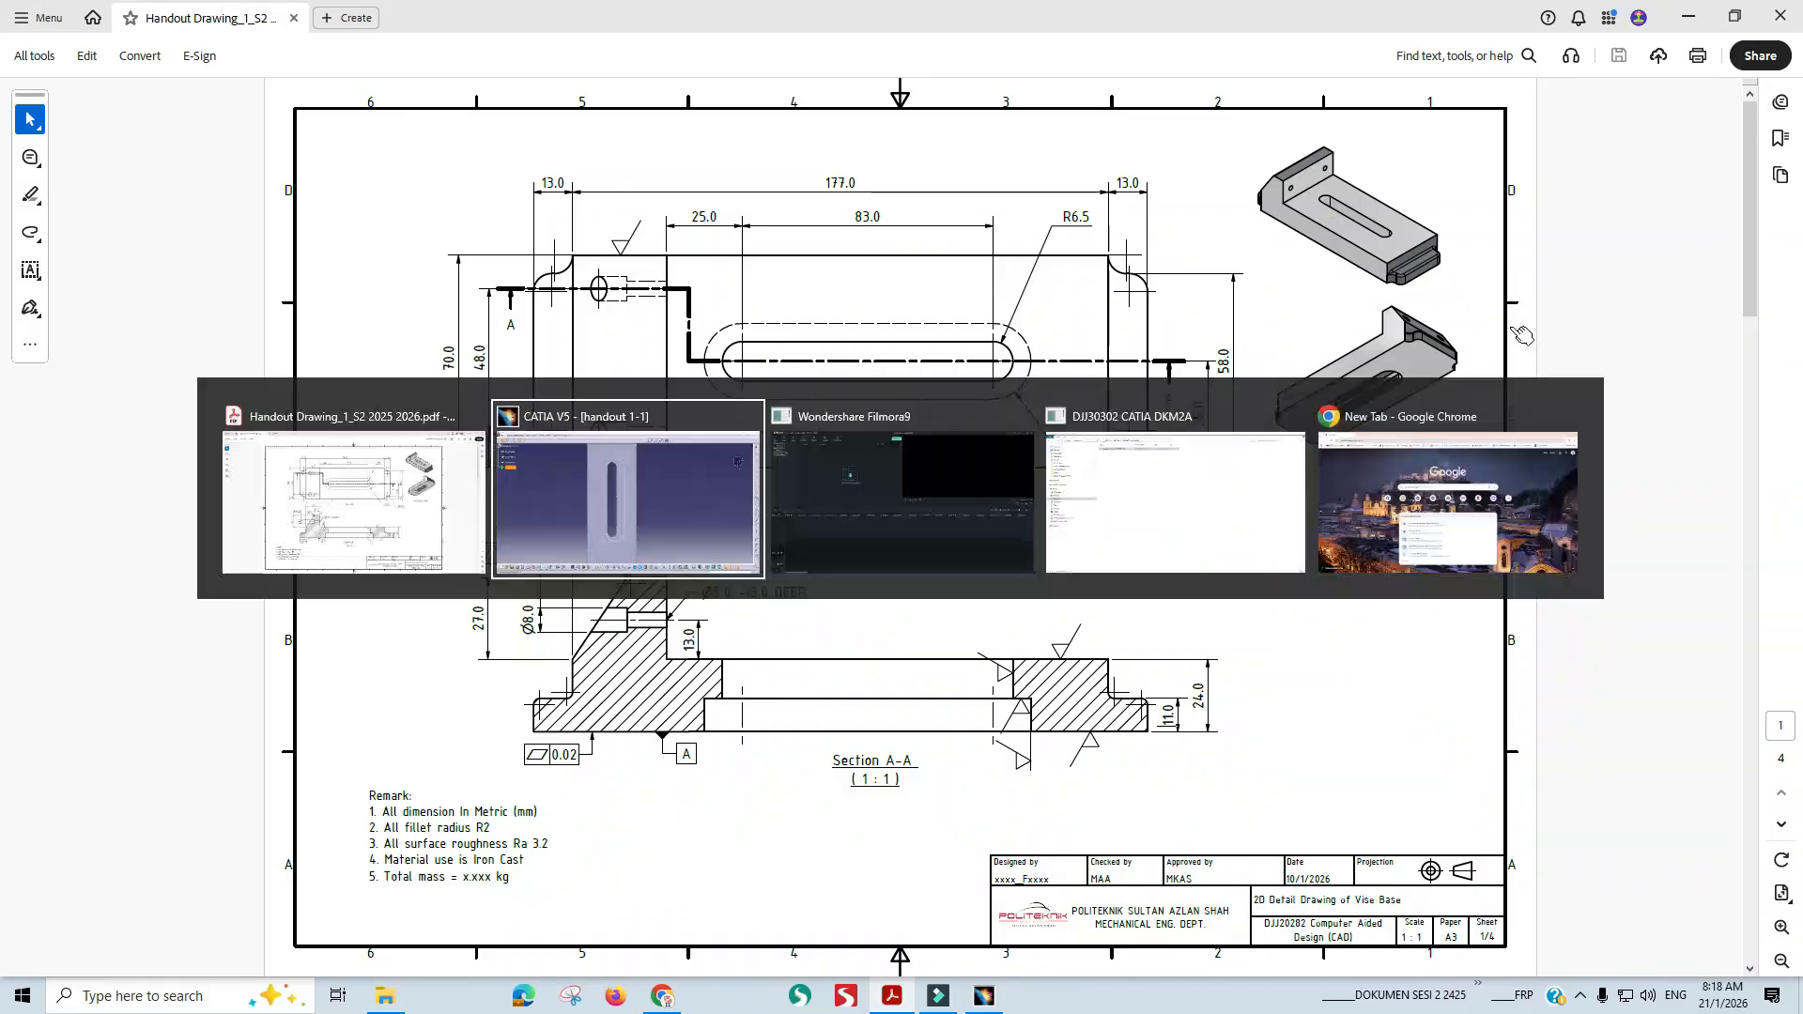
left_click(1051, 68)
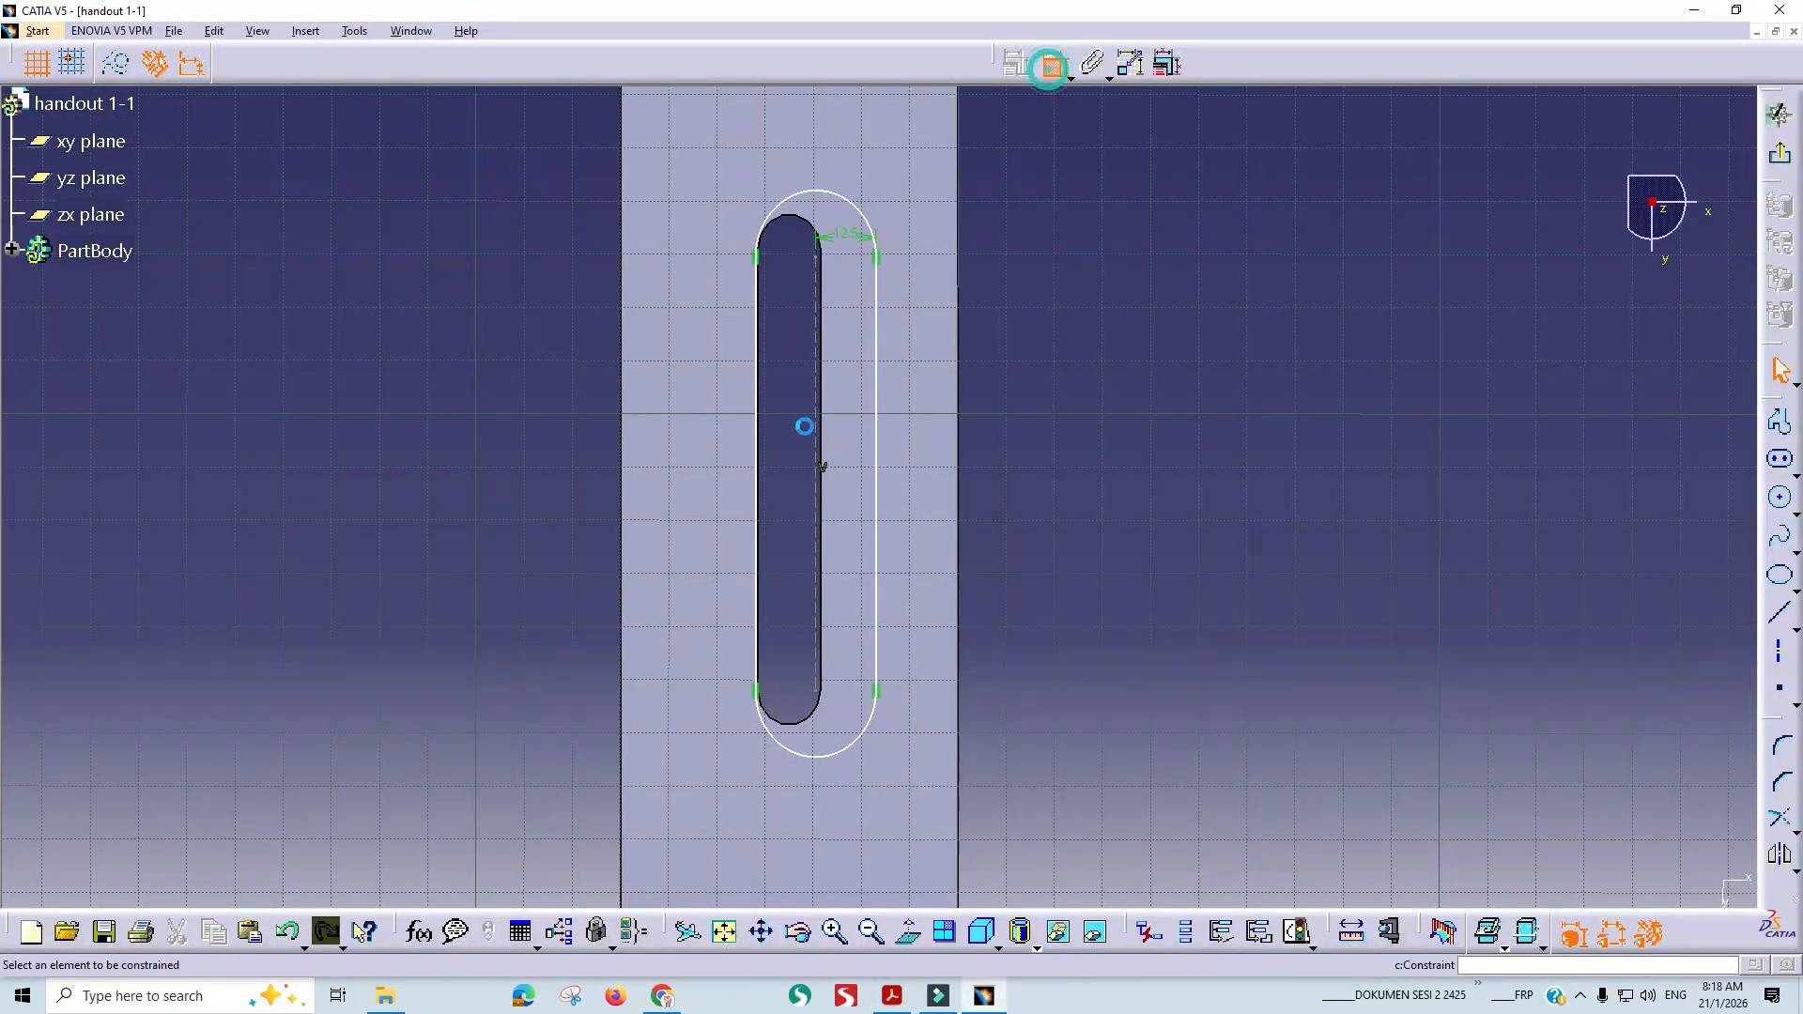
left_click(1034, 430)
double_click(1038, 434)
type("83")
key("Return")
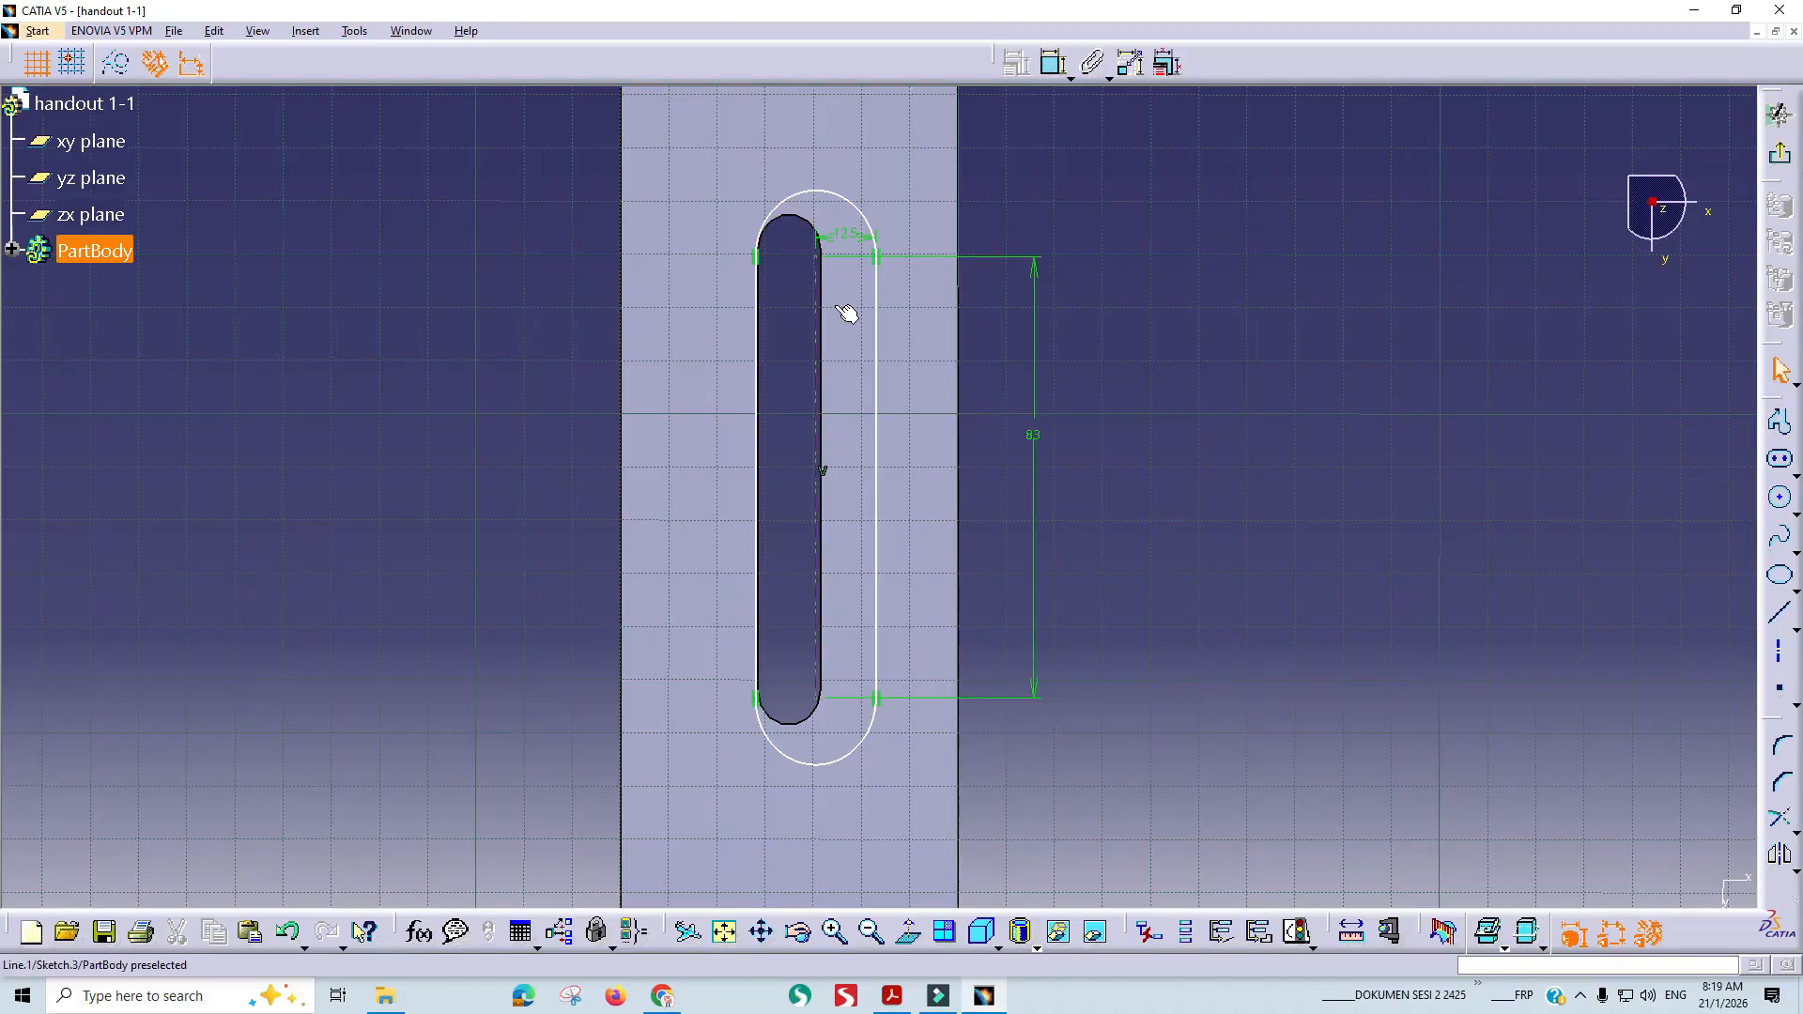
left_click(1193, 329)
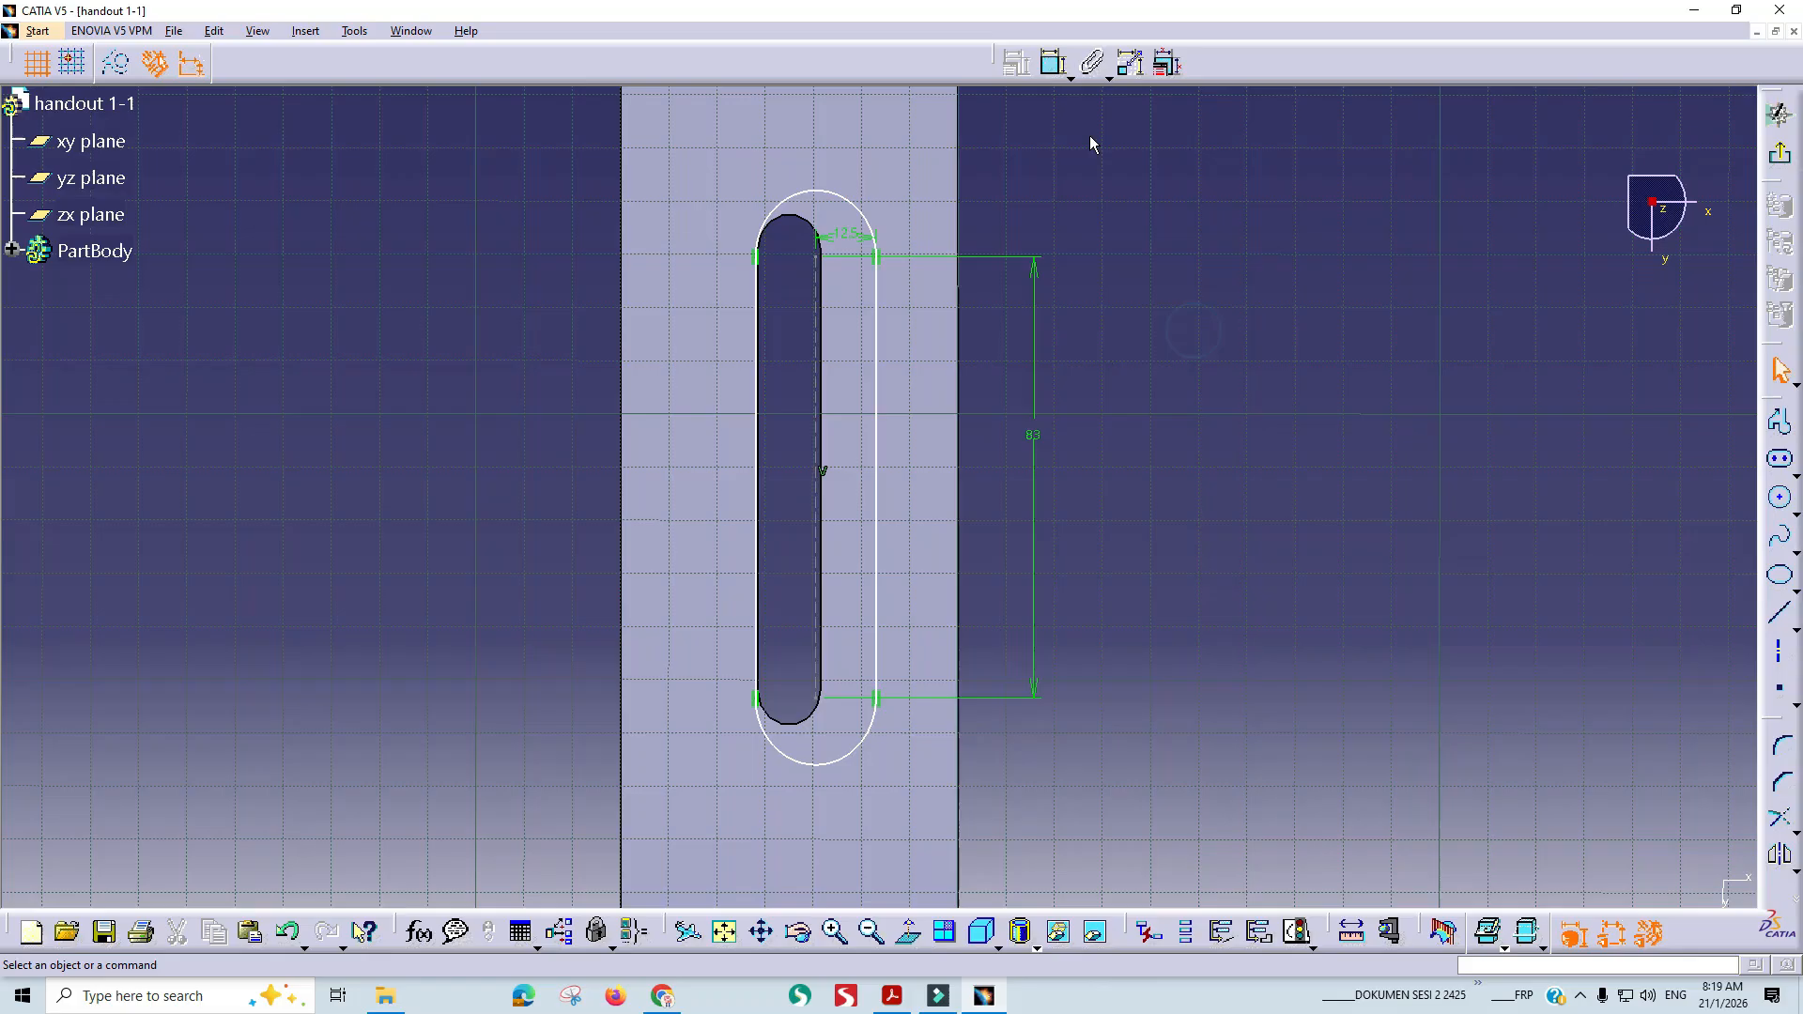
Constrain the outer elongated hole's end arc to be concentric with the through slot's end arc.
left_click(1055, 66)
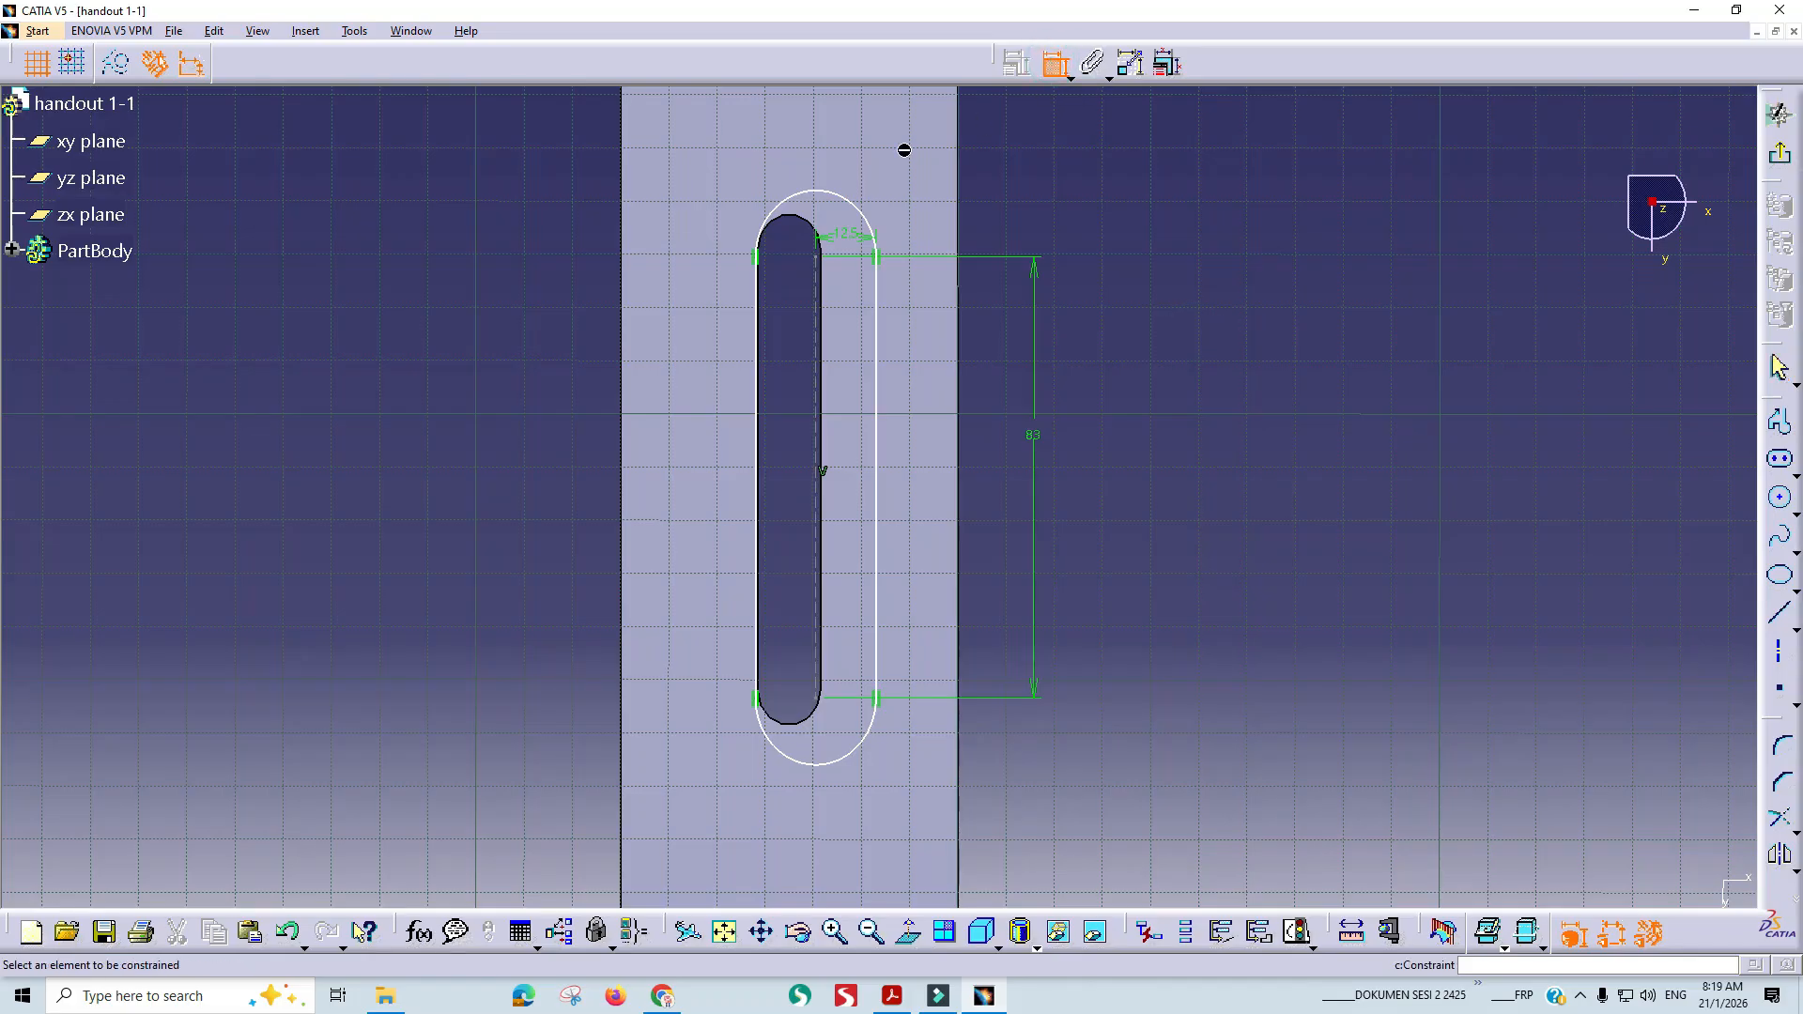
left_click(834, 198)
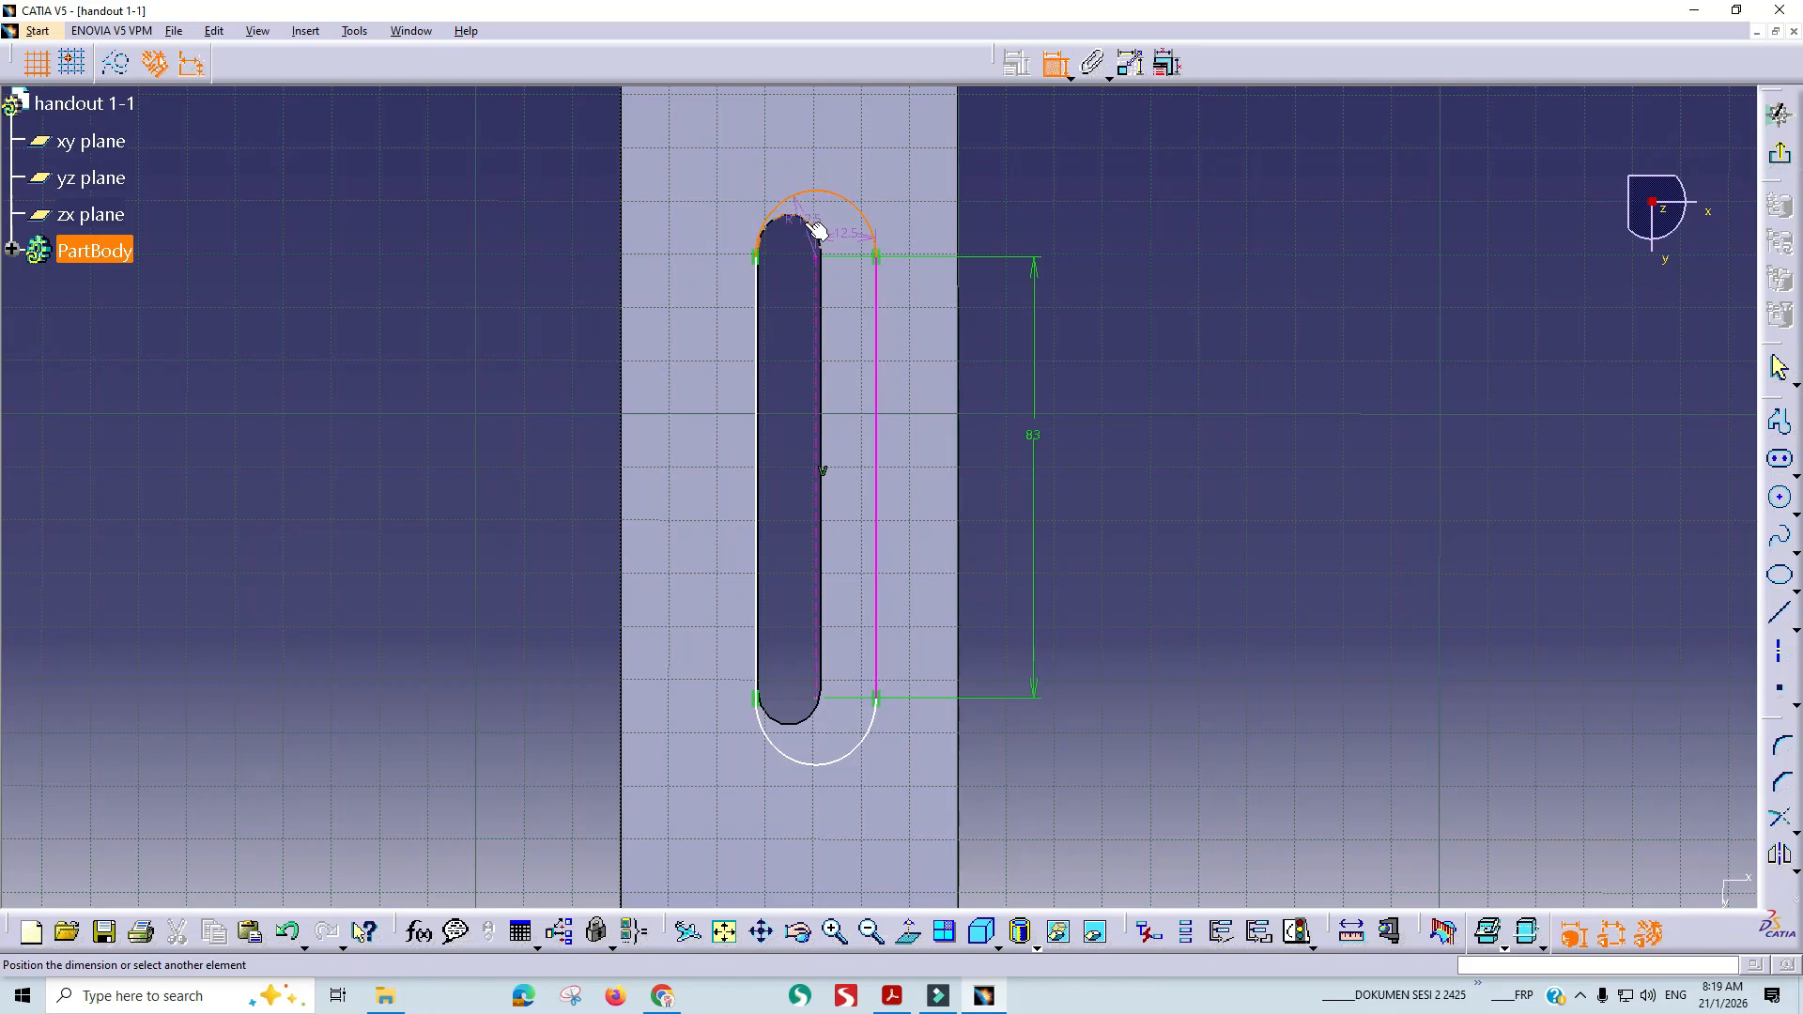
left_click(813, 226)
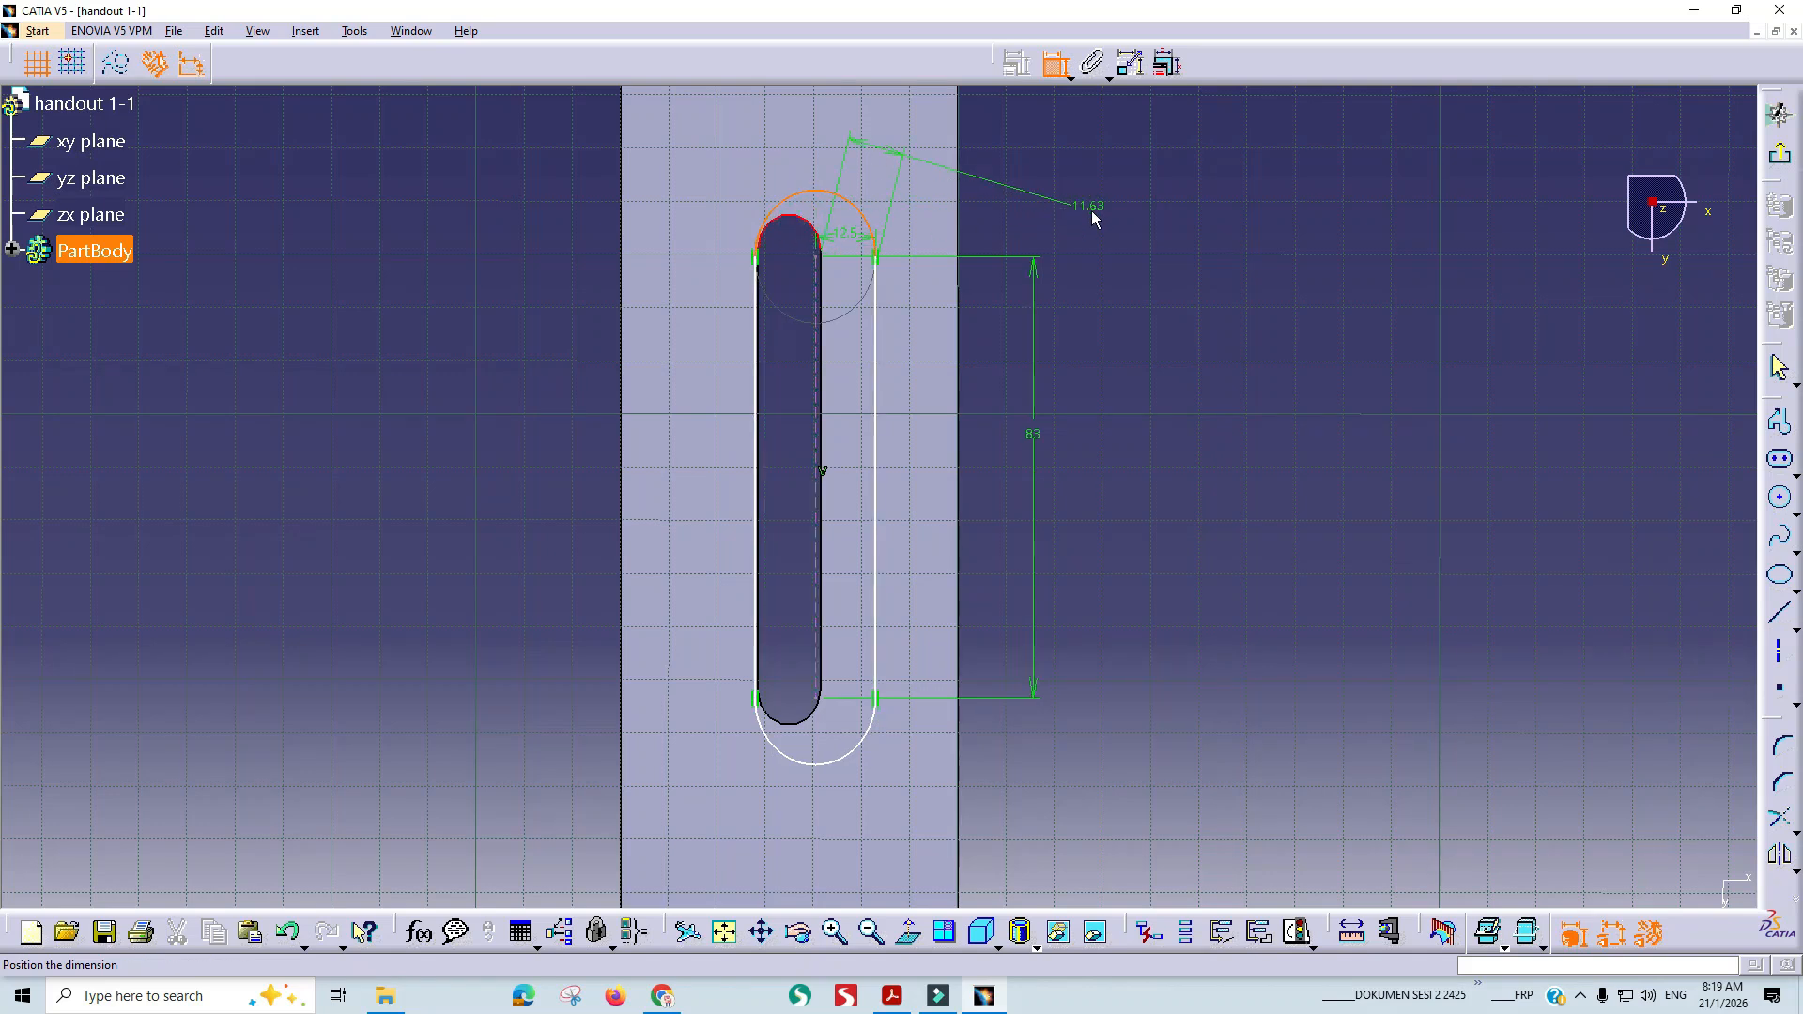
right_click(1091, 210)
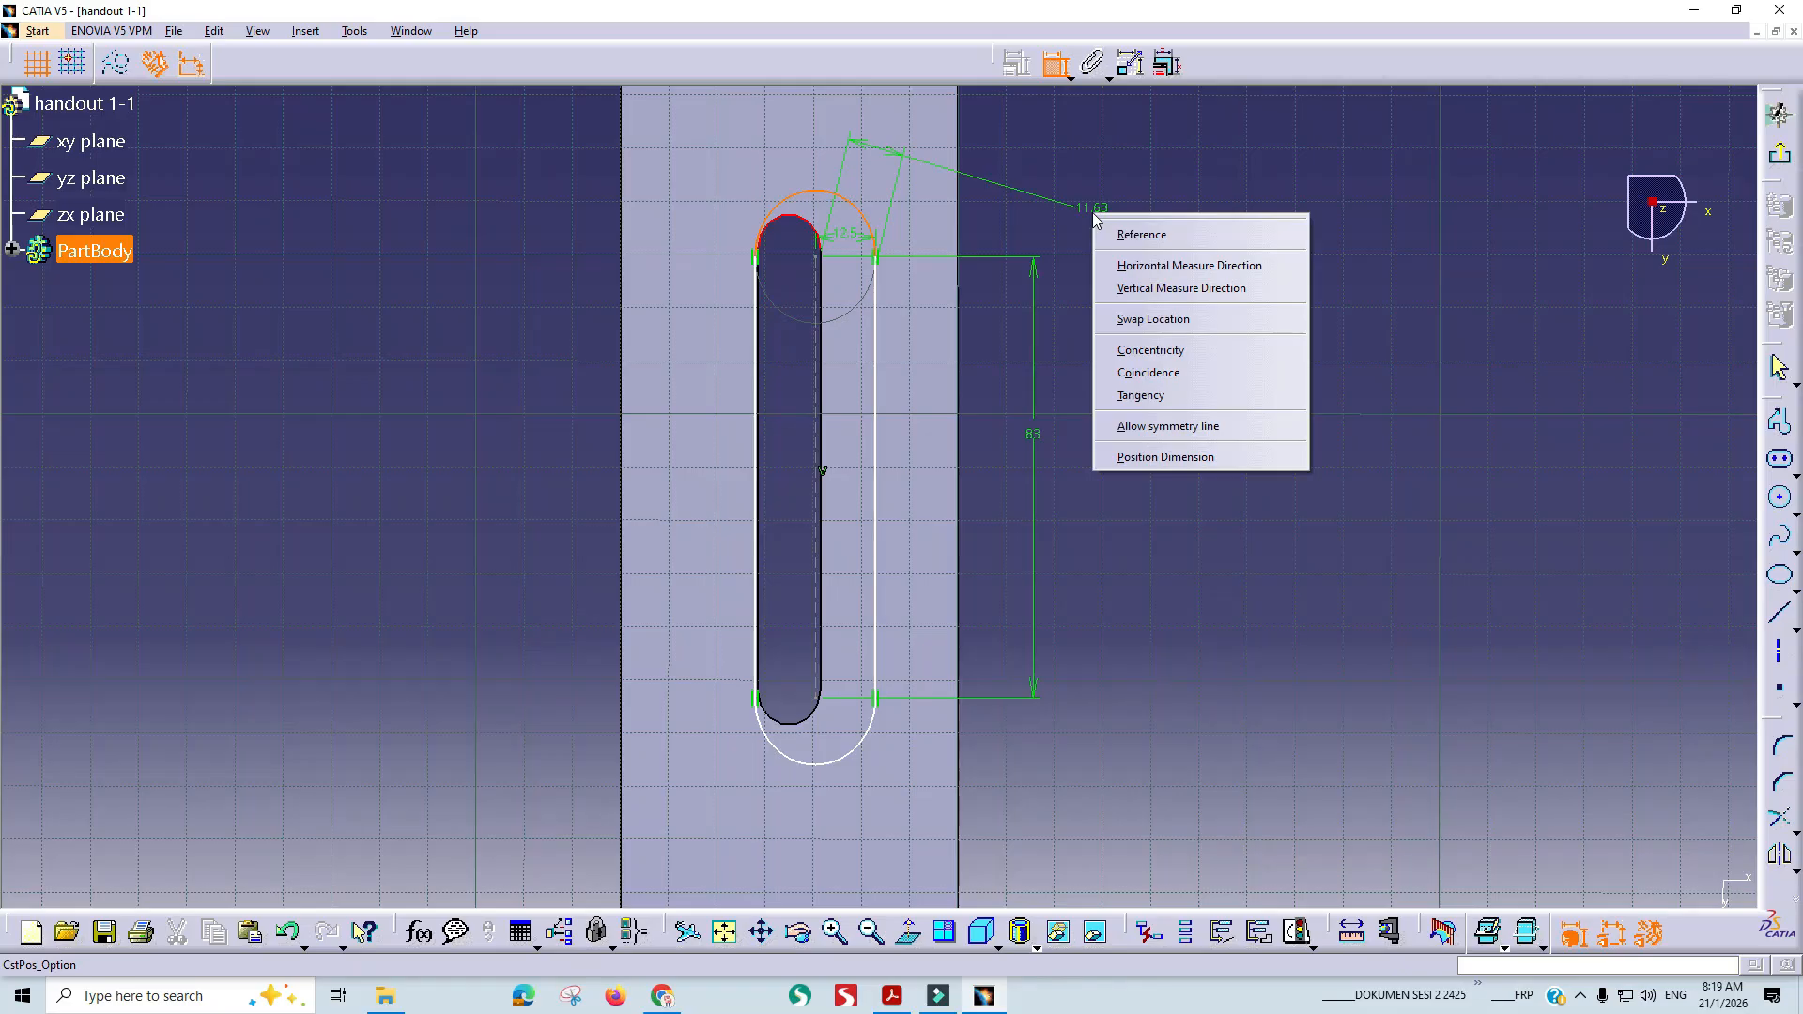
left_click(1154, 354)
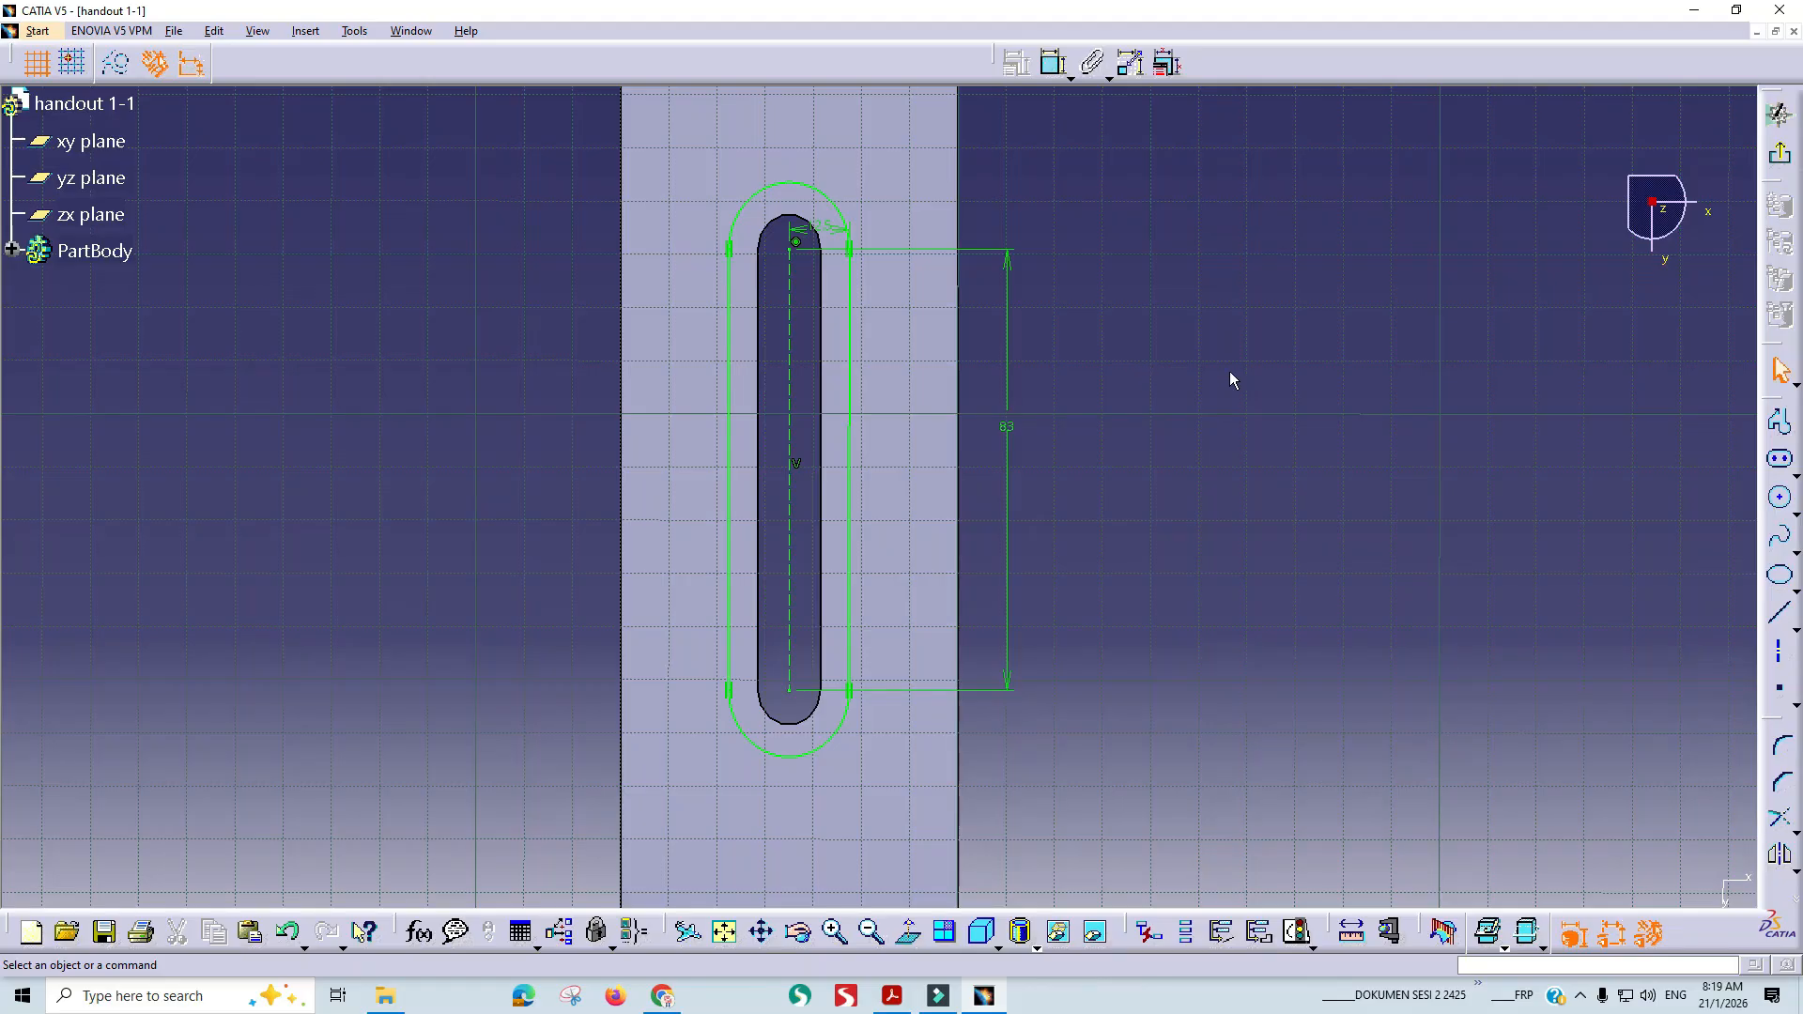
Check the recess depth in the PDF drawing and pocket the outer elongated hole with a Dimension limit of 11 mm.
left_click(1780, 153)
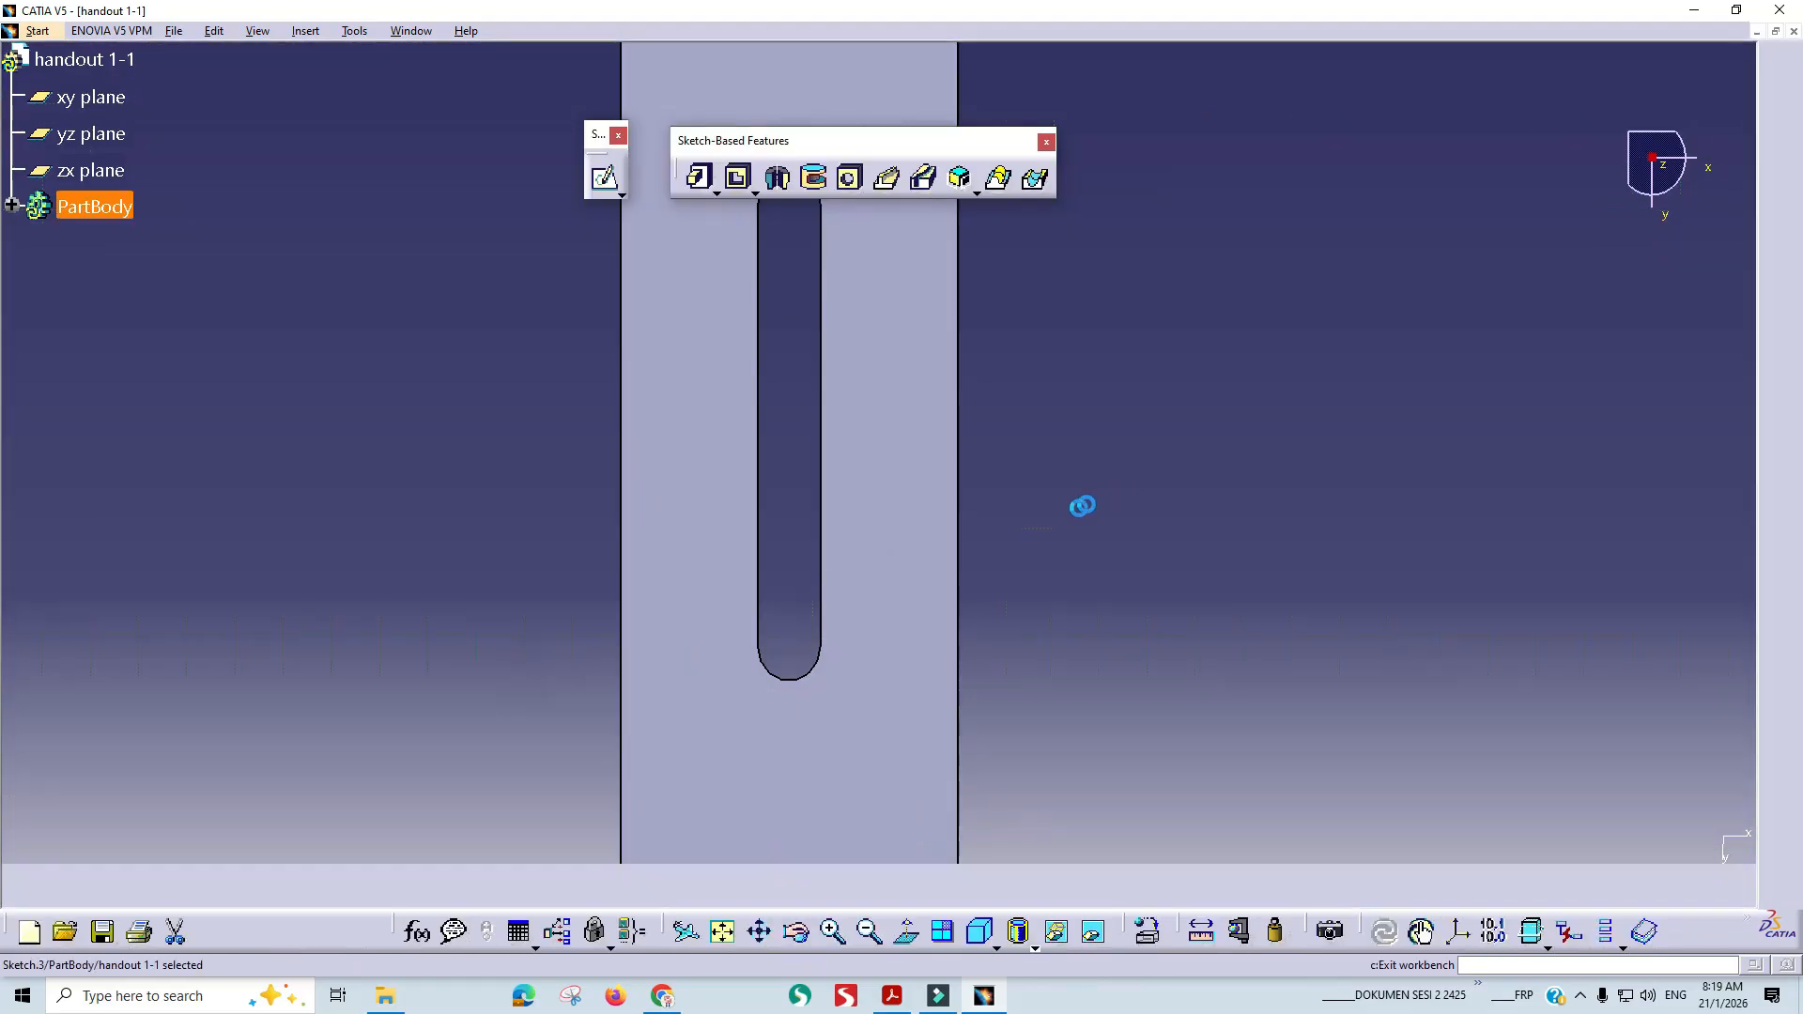
left_click(740, 185)
key("alt+Tab")
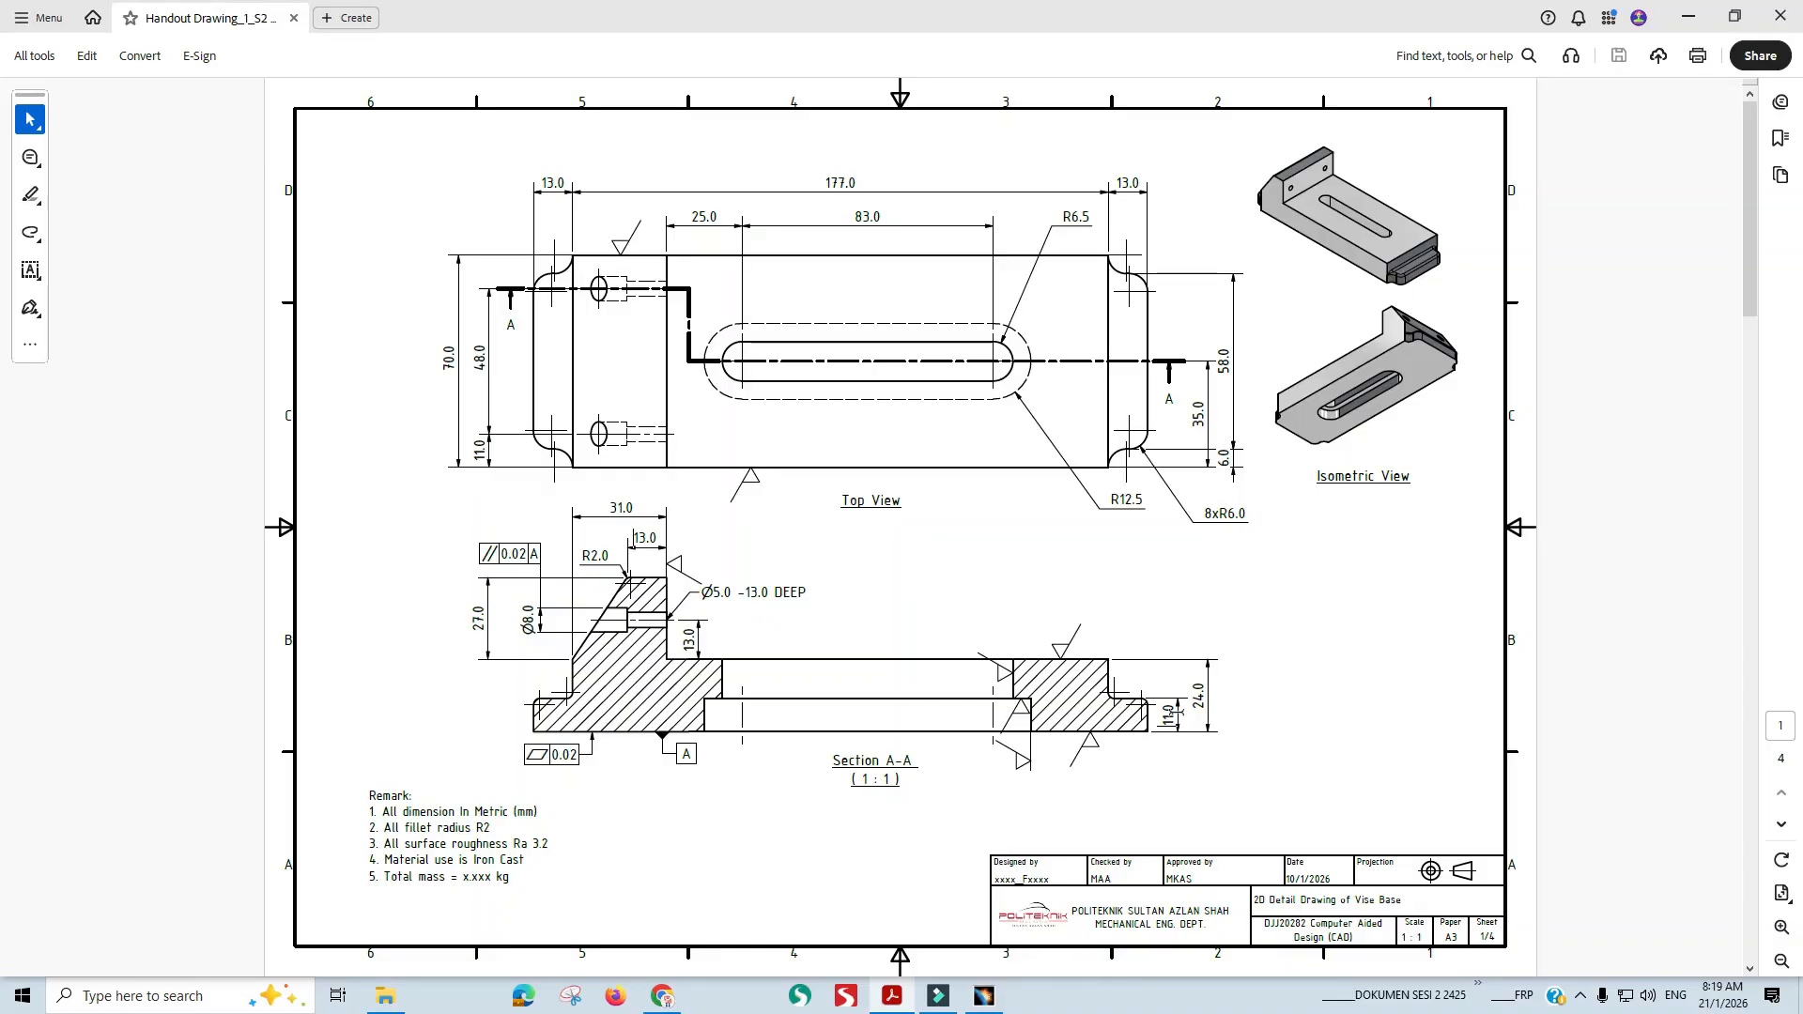
key("alt+Tab")
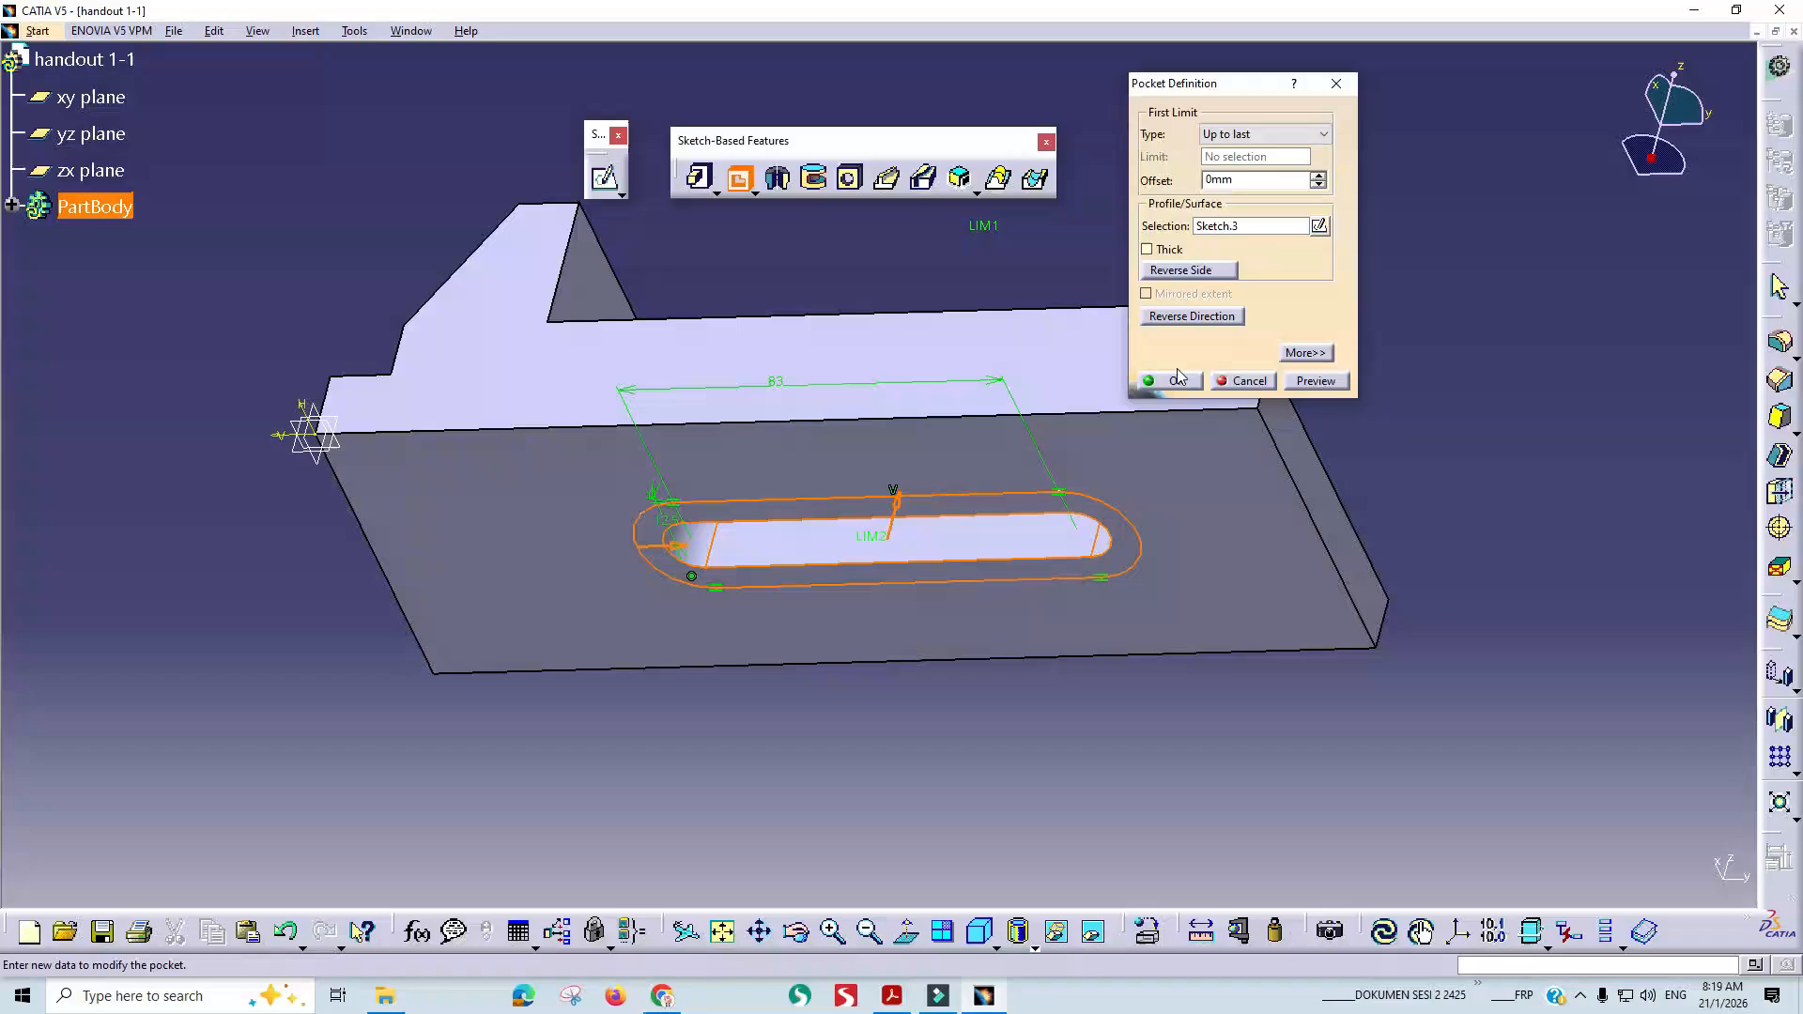
left_click(1258, 134)
left_click(1257, 147)
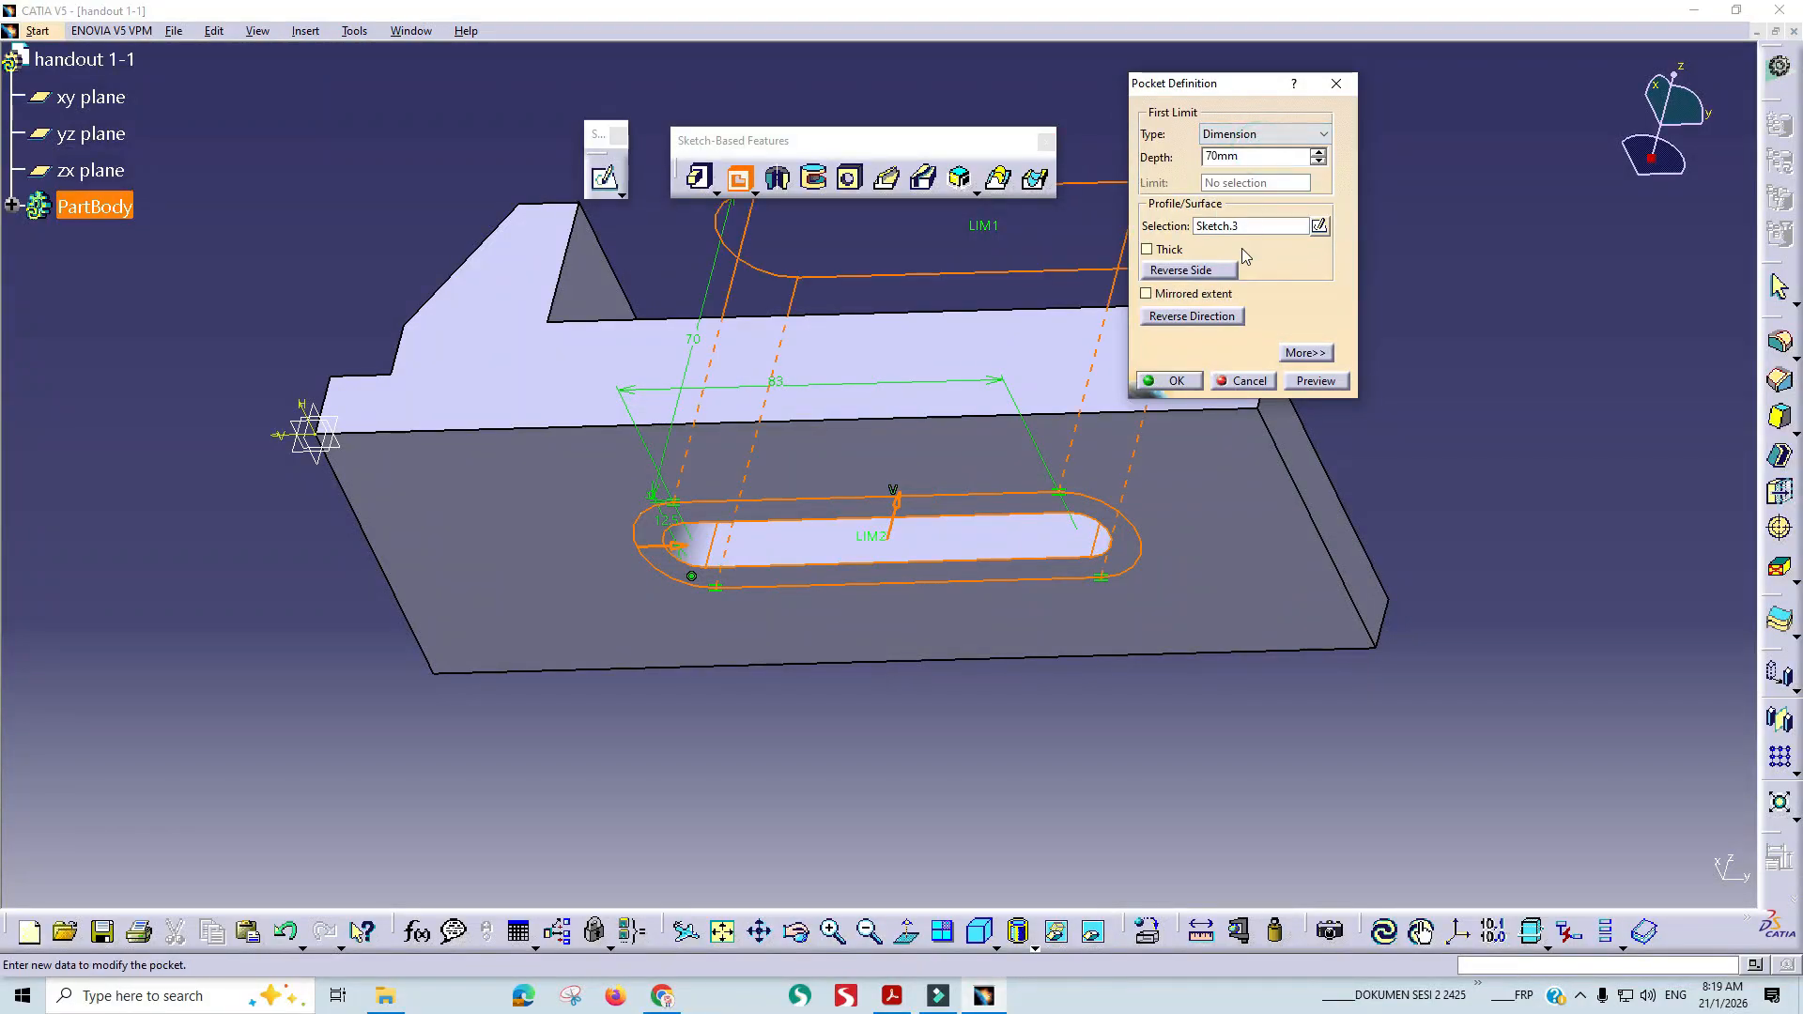
double_click(1220, 157)
left_click(1319, 382)
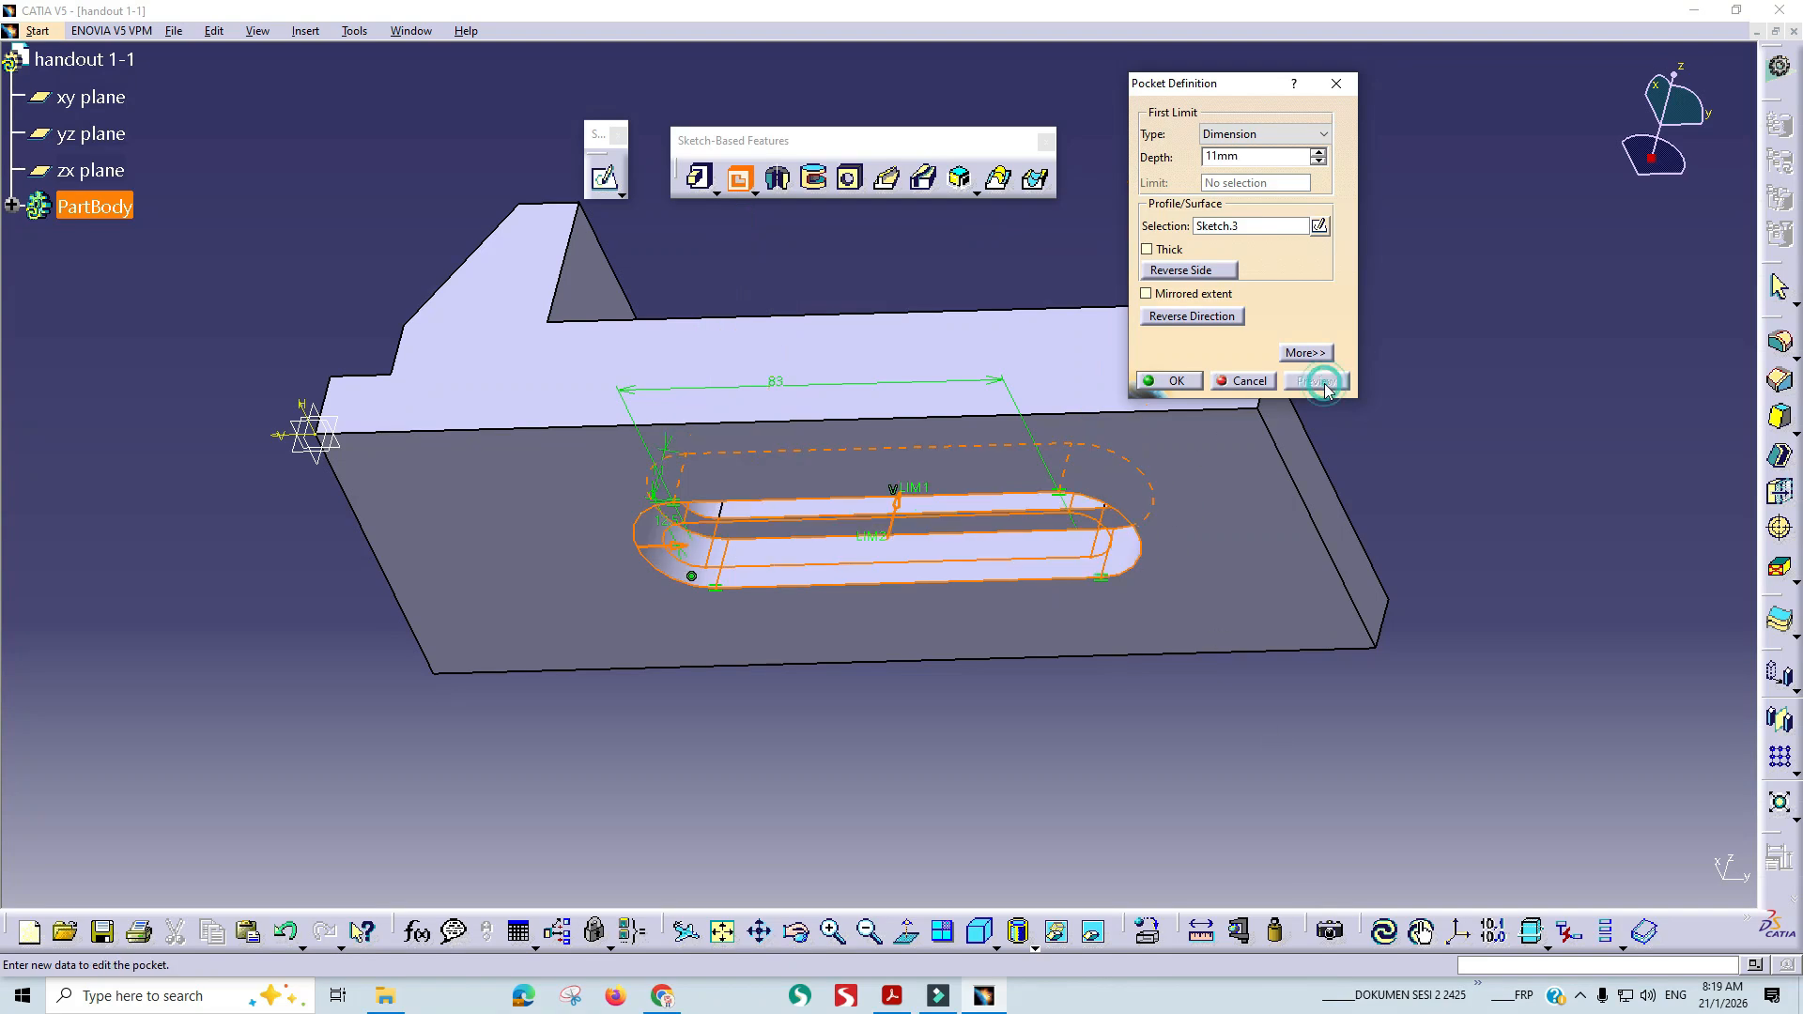
middle_click_drag(1045, 699, 1053, 517)
left_click(1164, 381)
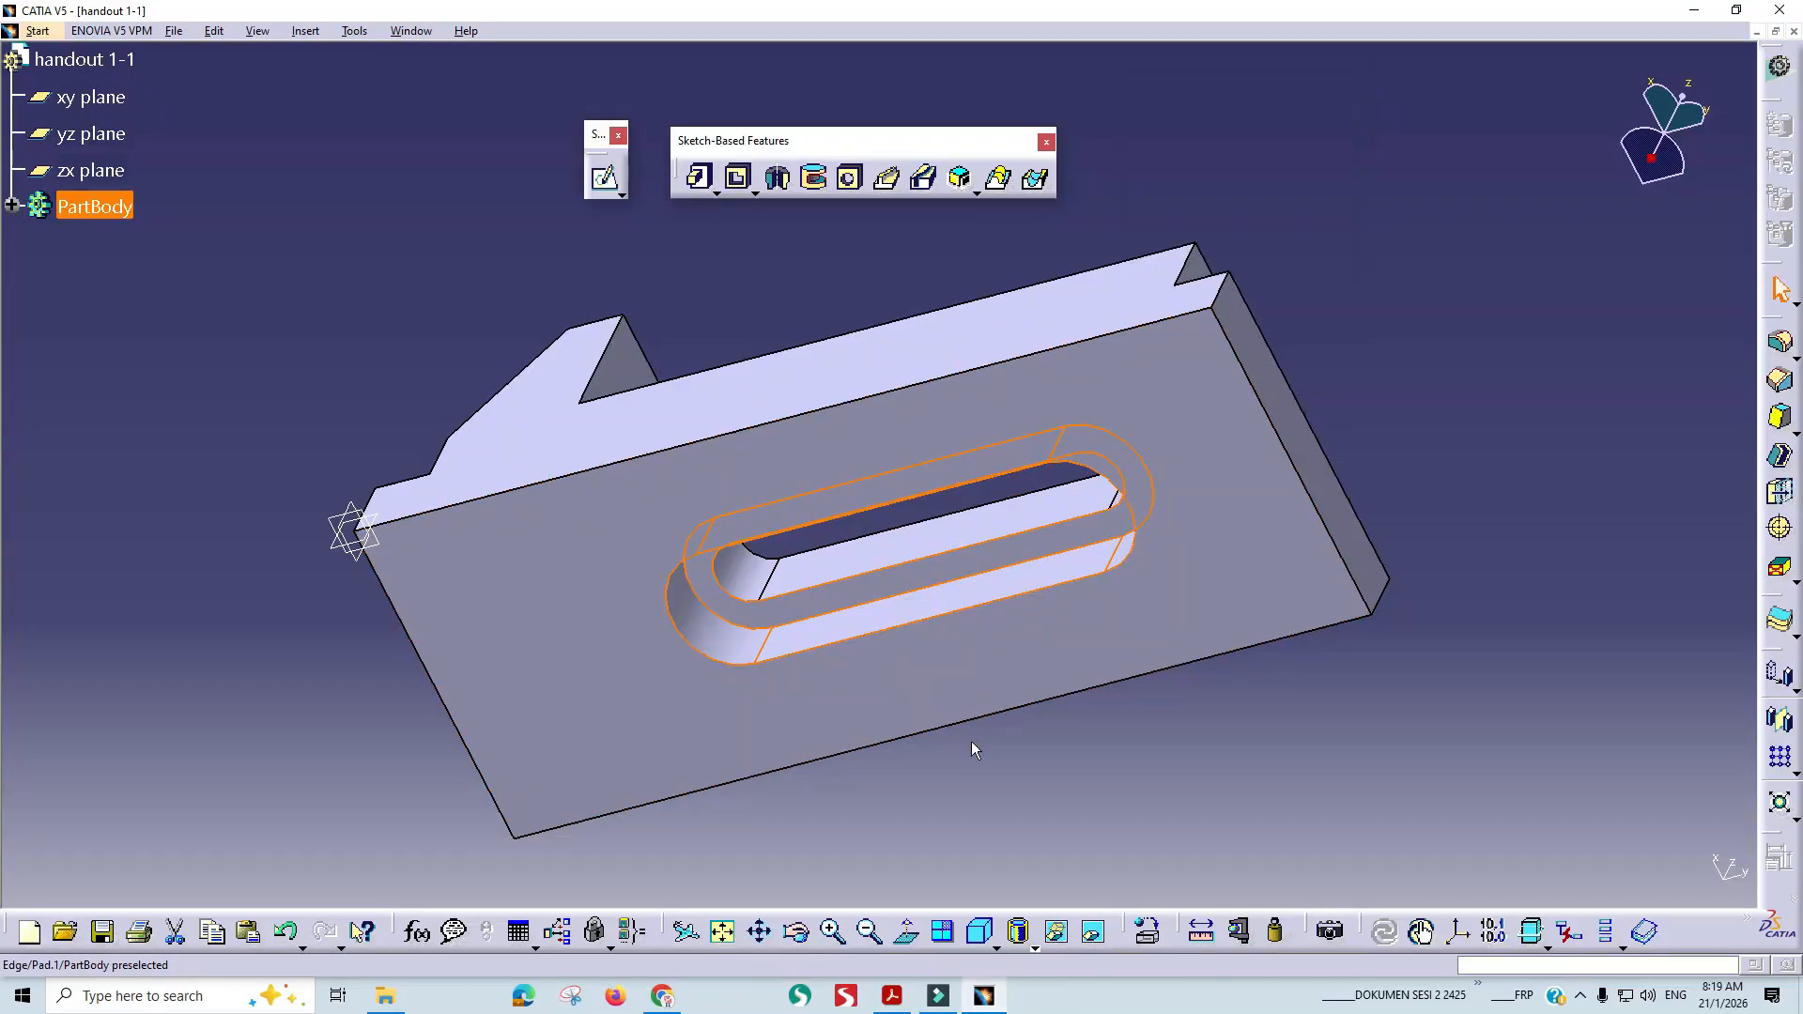
Check the end corner cutouts in the PDF drawing and open a sketch on the low end step's top face, opposite the jaw.
mouse_move(798, 563)
middle_mouse_down()
mouse_move(882, 676)
mouse_move(873, 738)
middle_mouse_up()
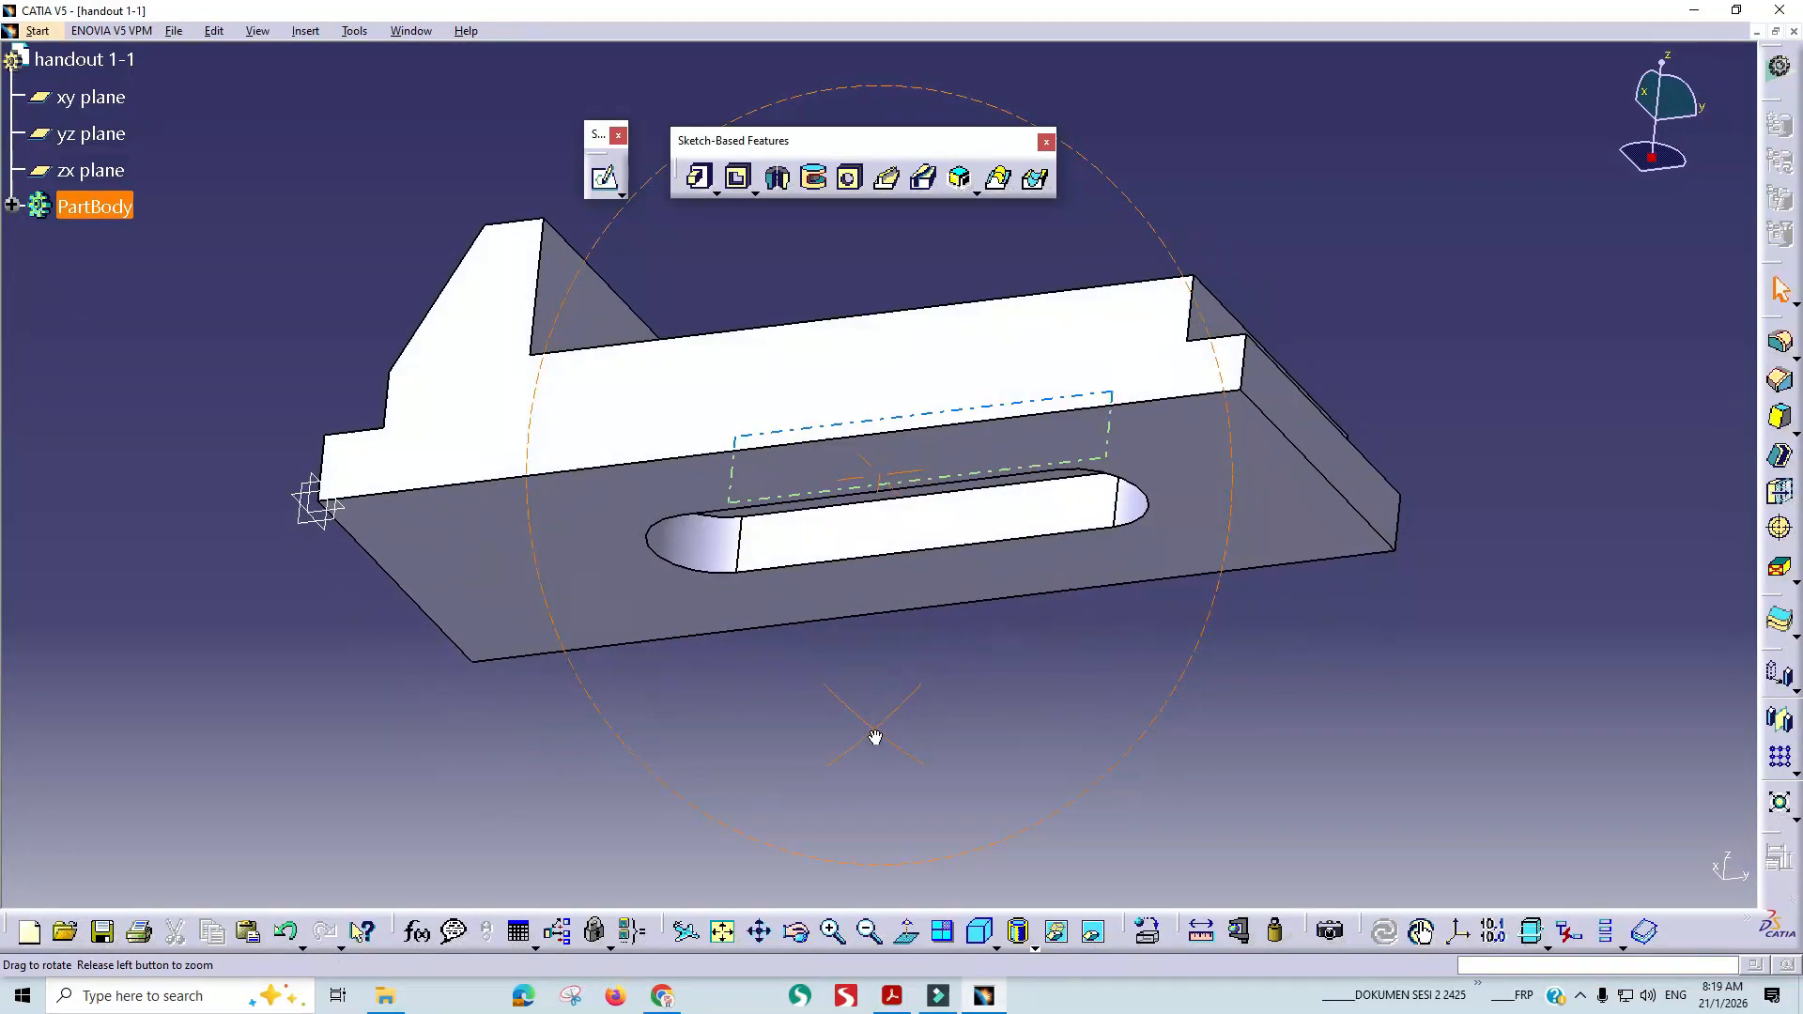
key("alt+Tab")
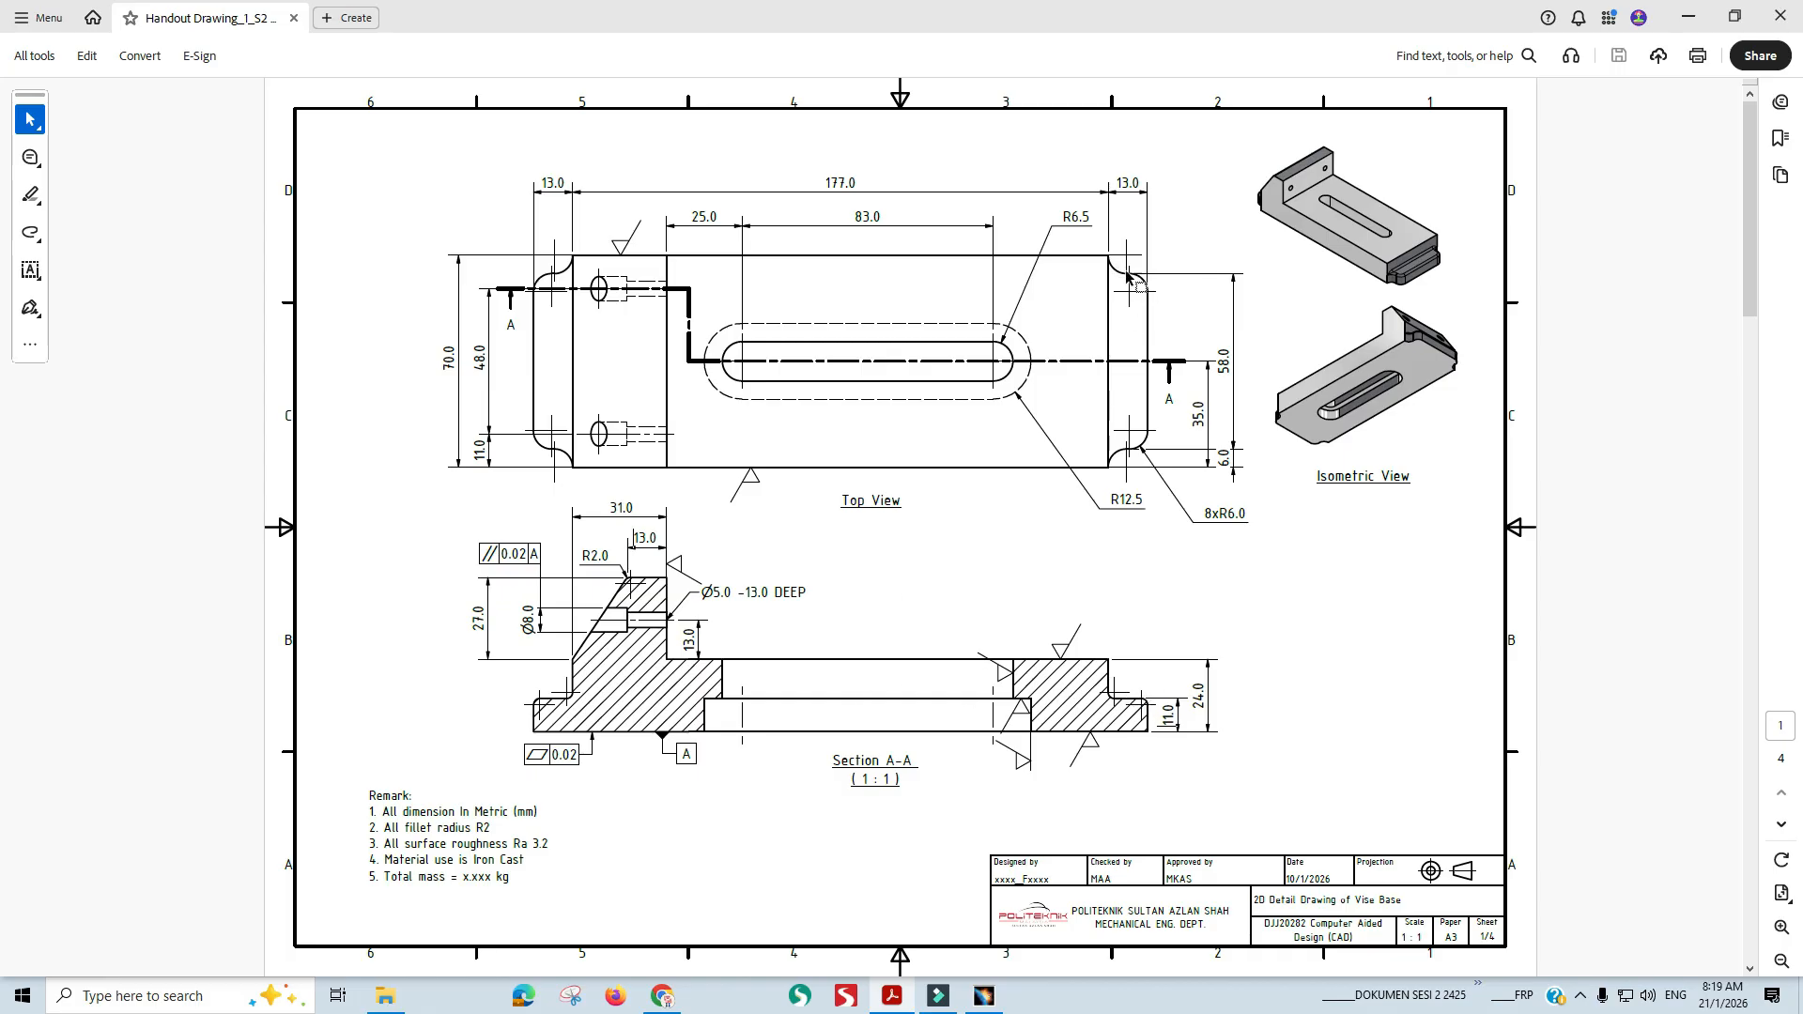
key("alt+Tab")
mouse_move(831, 470)
middle_mouse_down()
mouse_move(815, 500)
mouse_move(860, 642)
mouse_move(947, 762)
mouse_move(999, 759)
middle_mouse_up()
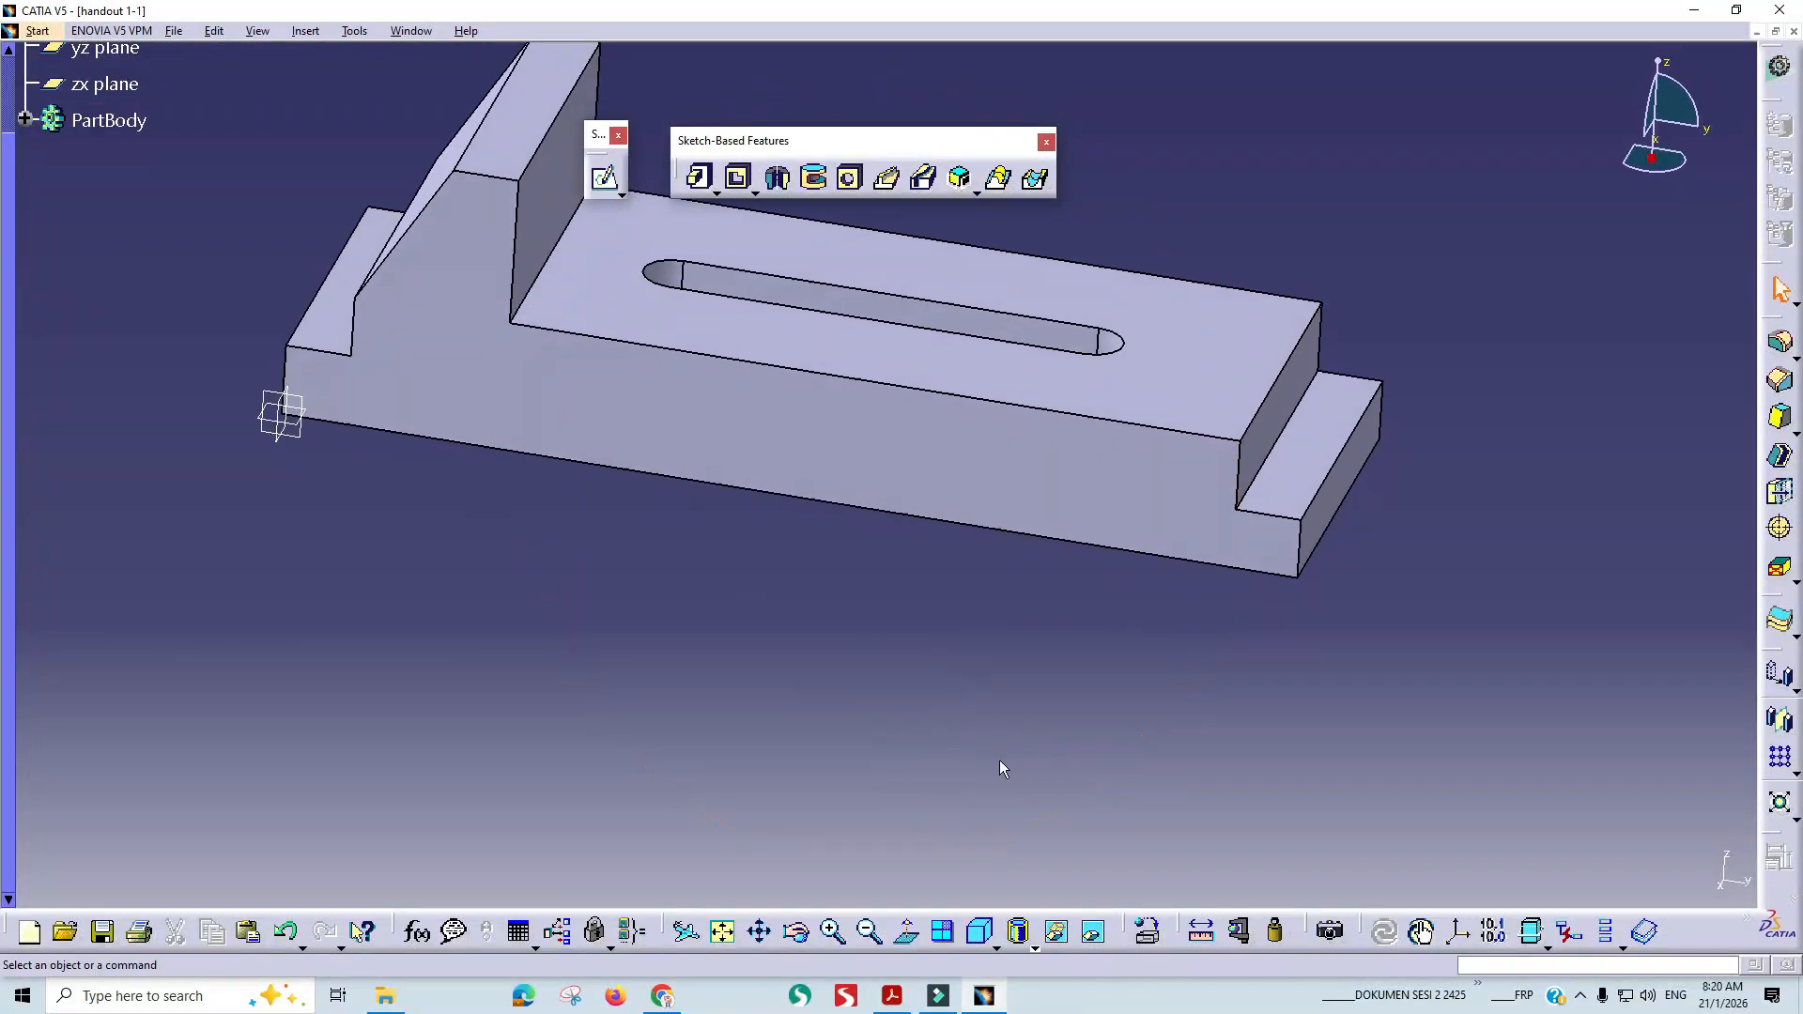
key("alt+Tab")
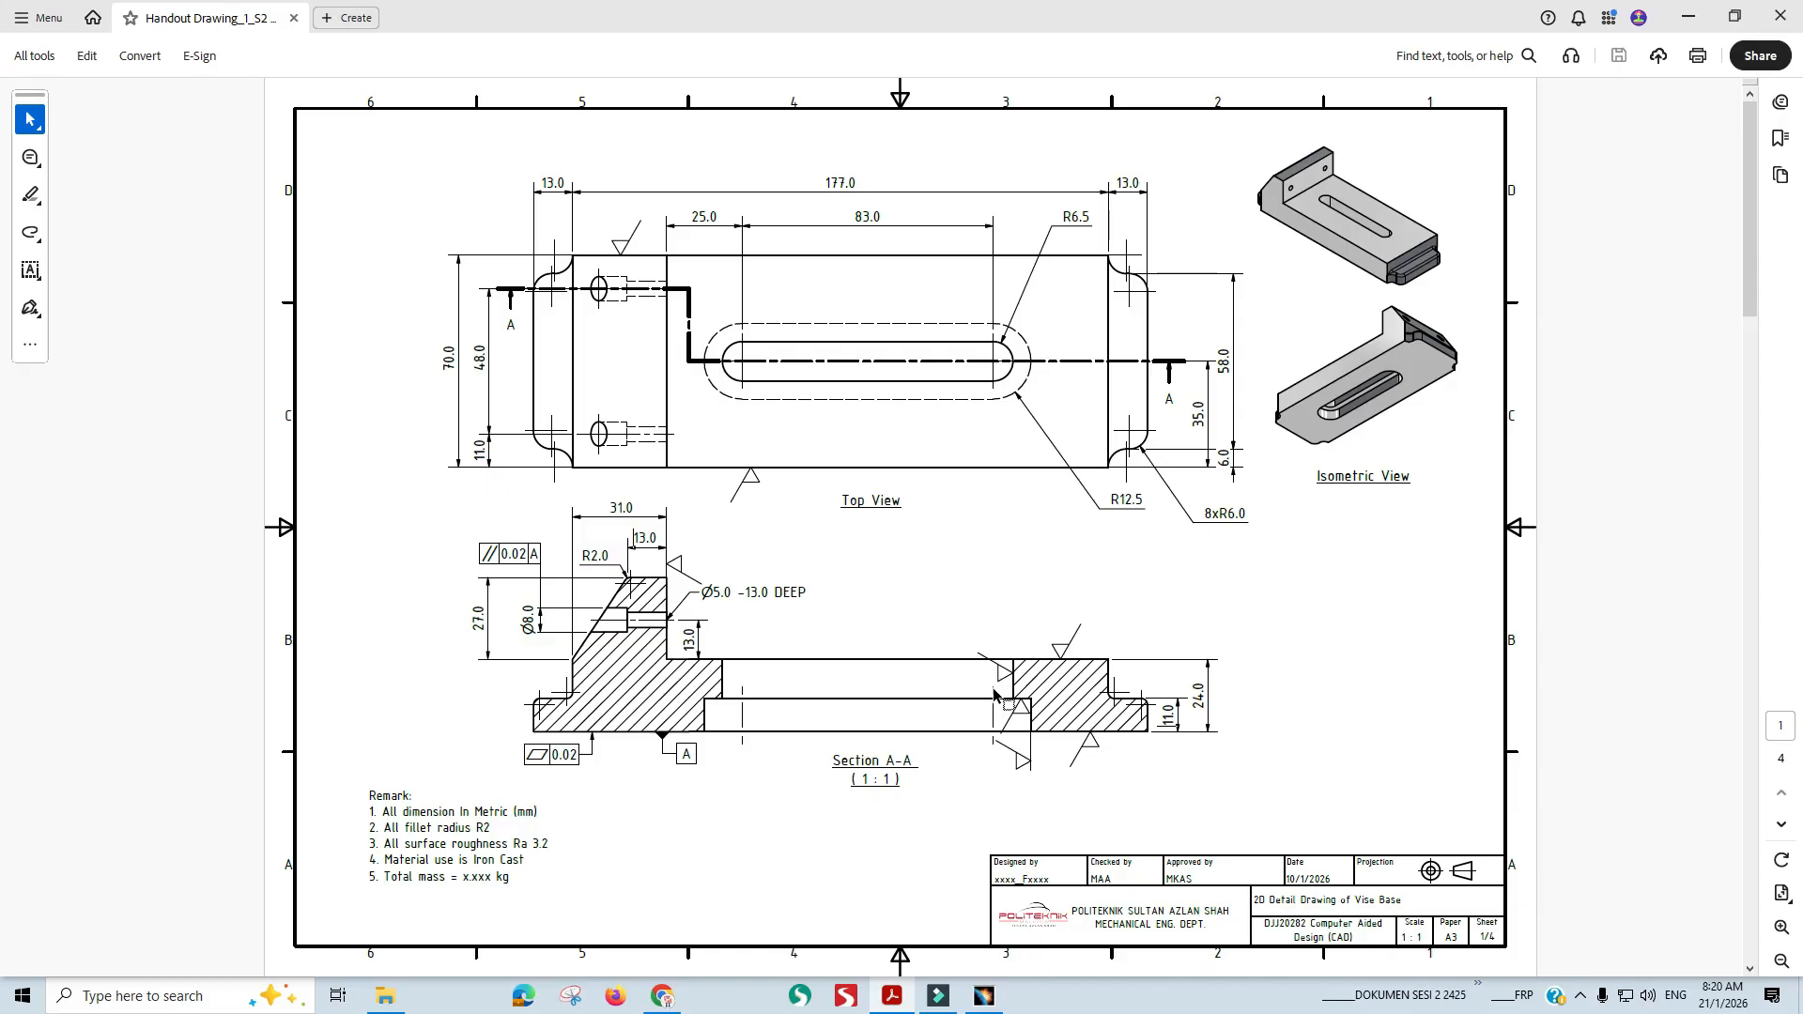
key("alt+Tab")
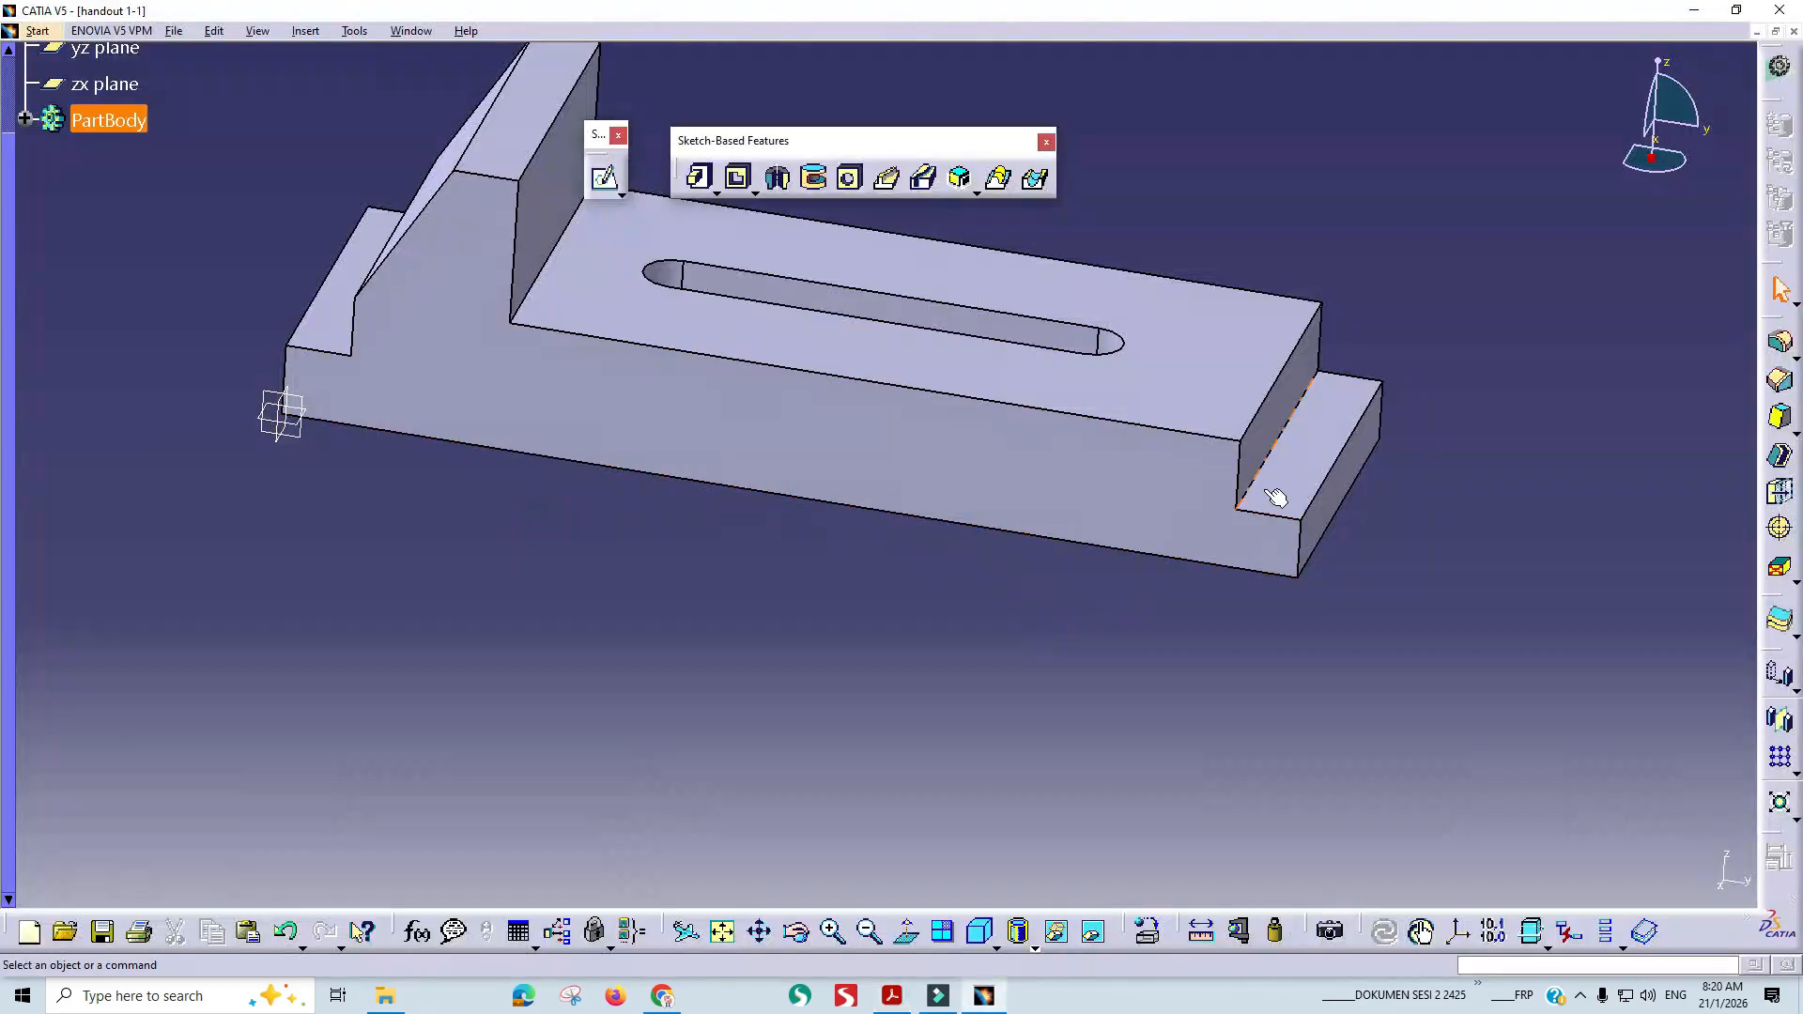
key("alt+Tab")
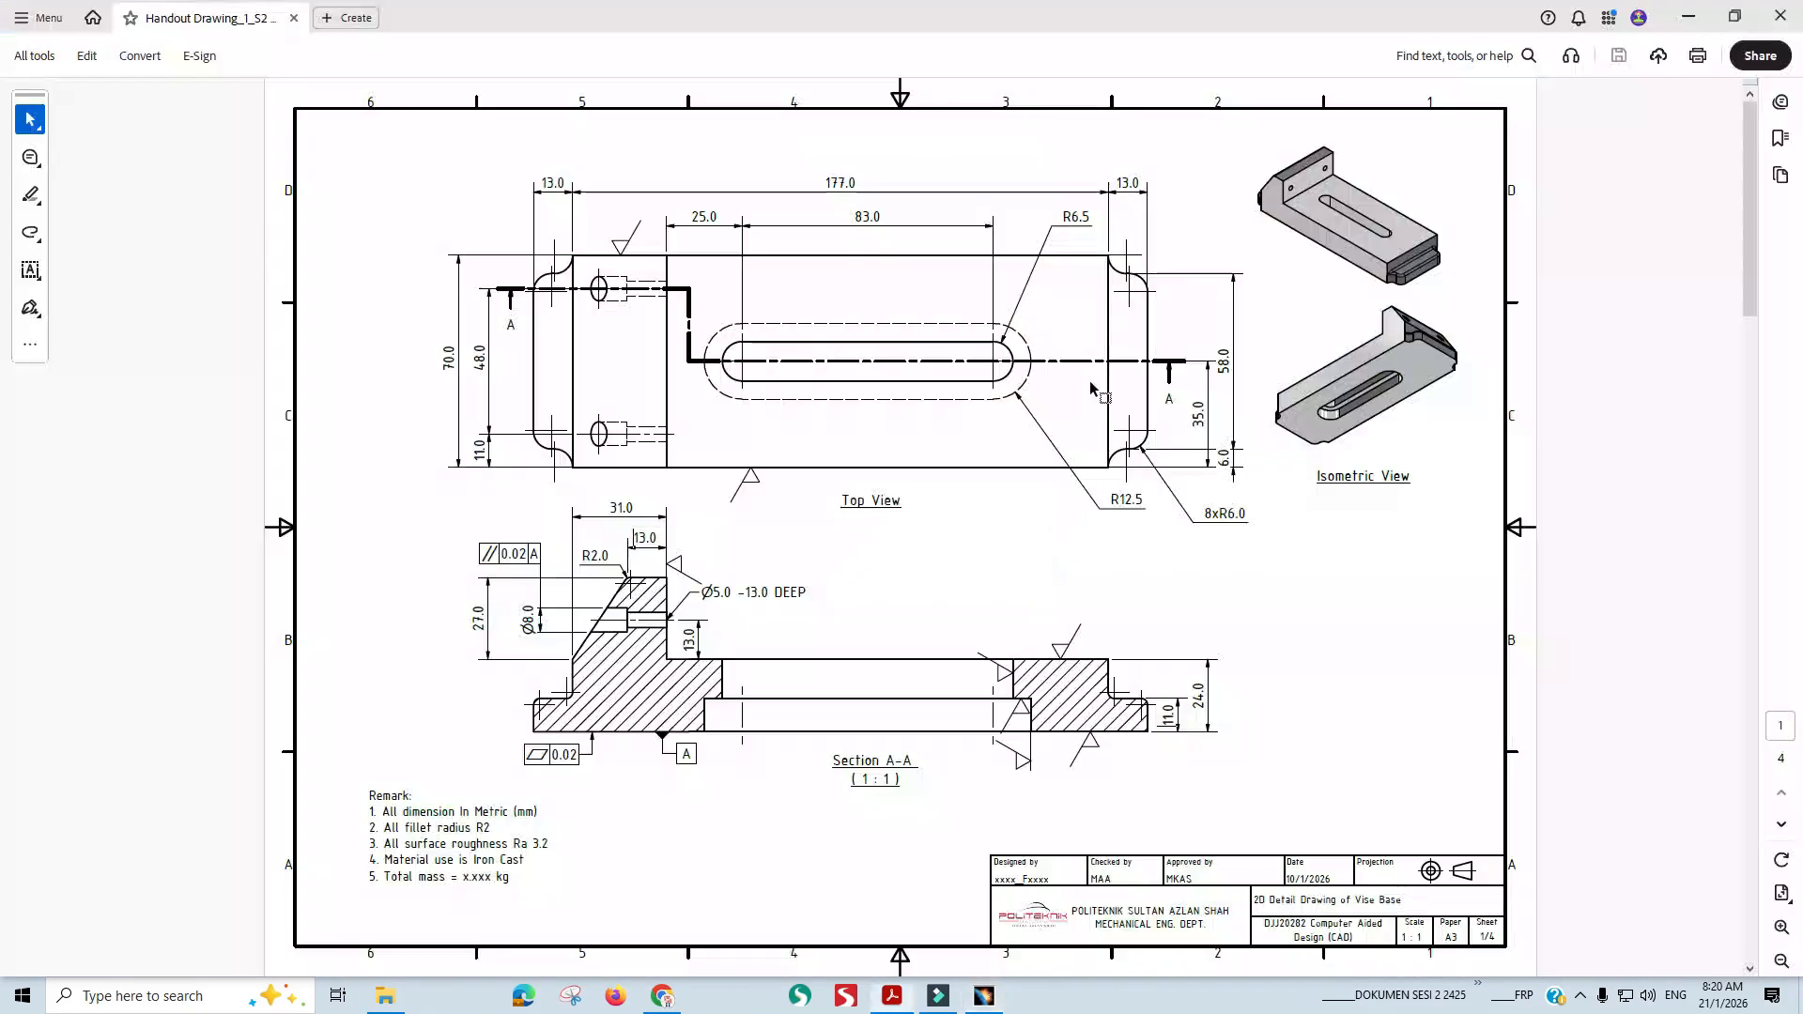
key("alt+Tab")
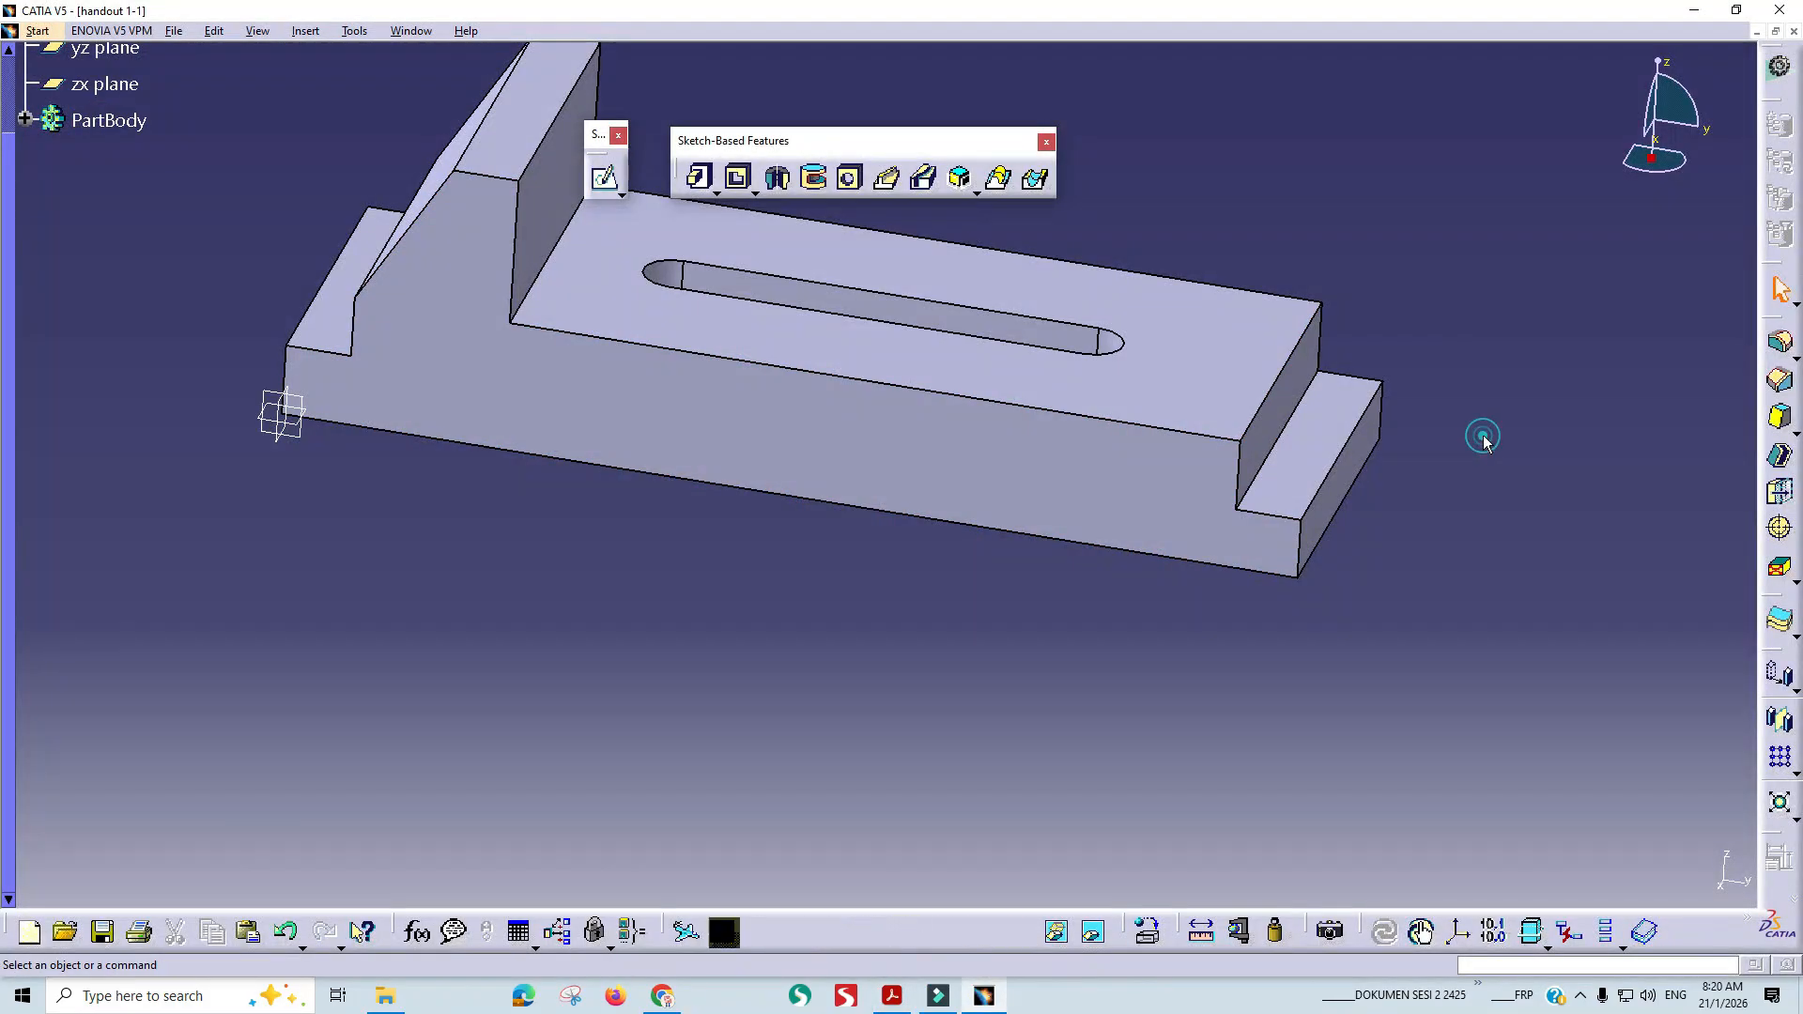
left_click(607, 180)
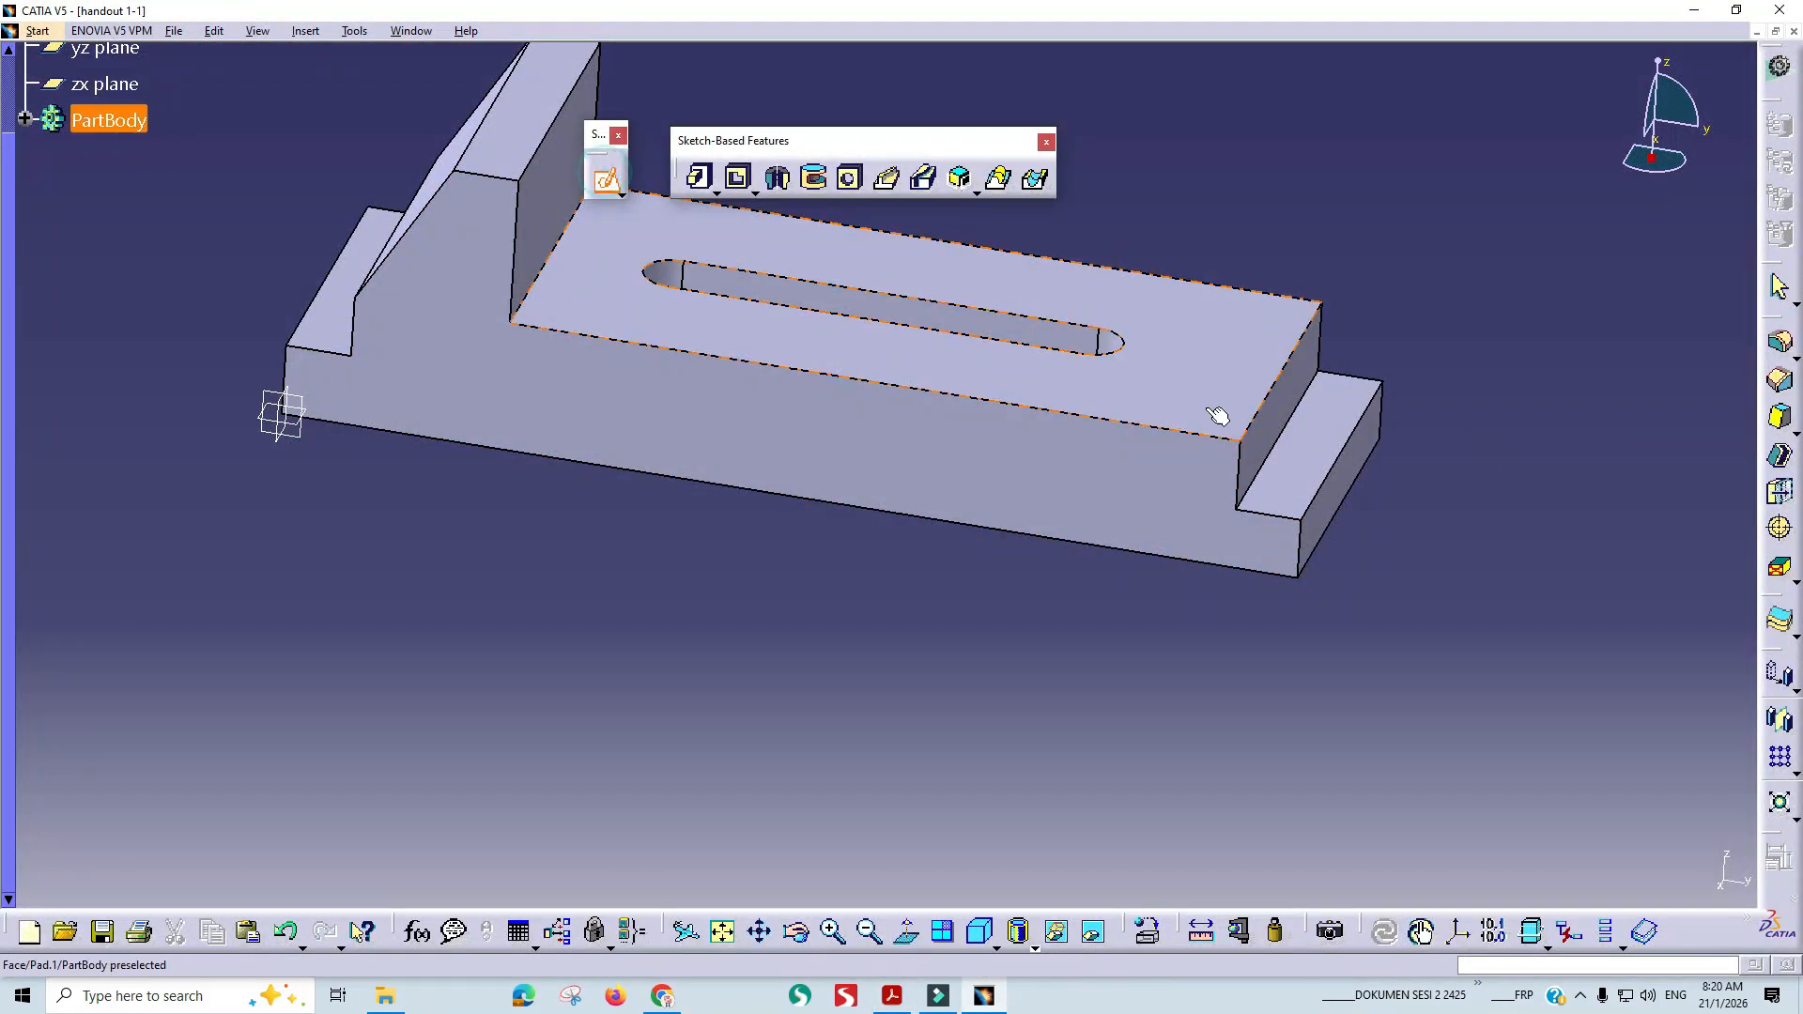
left_click(1332, 459)
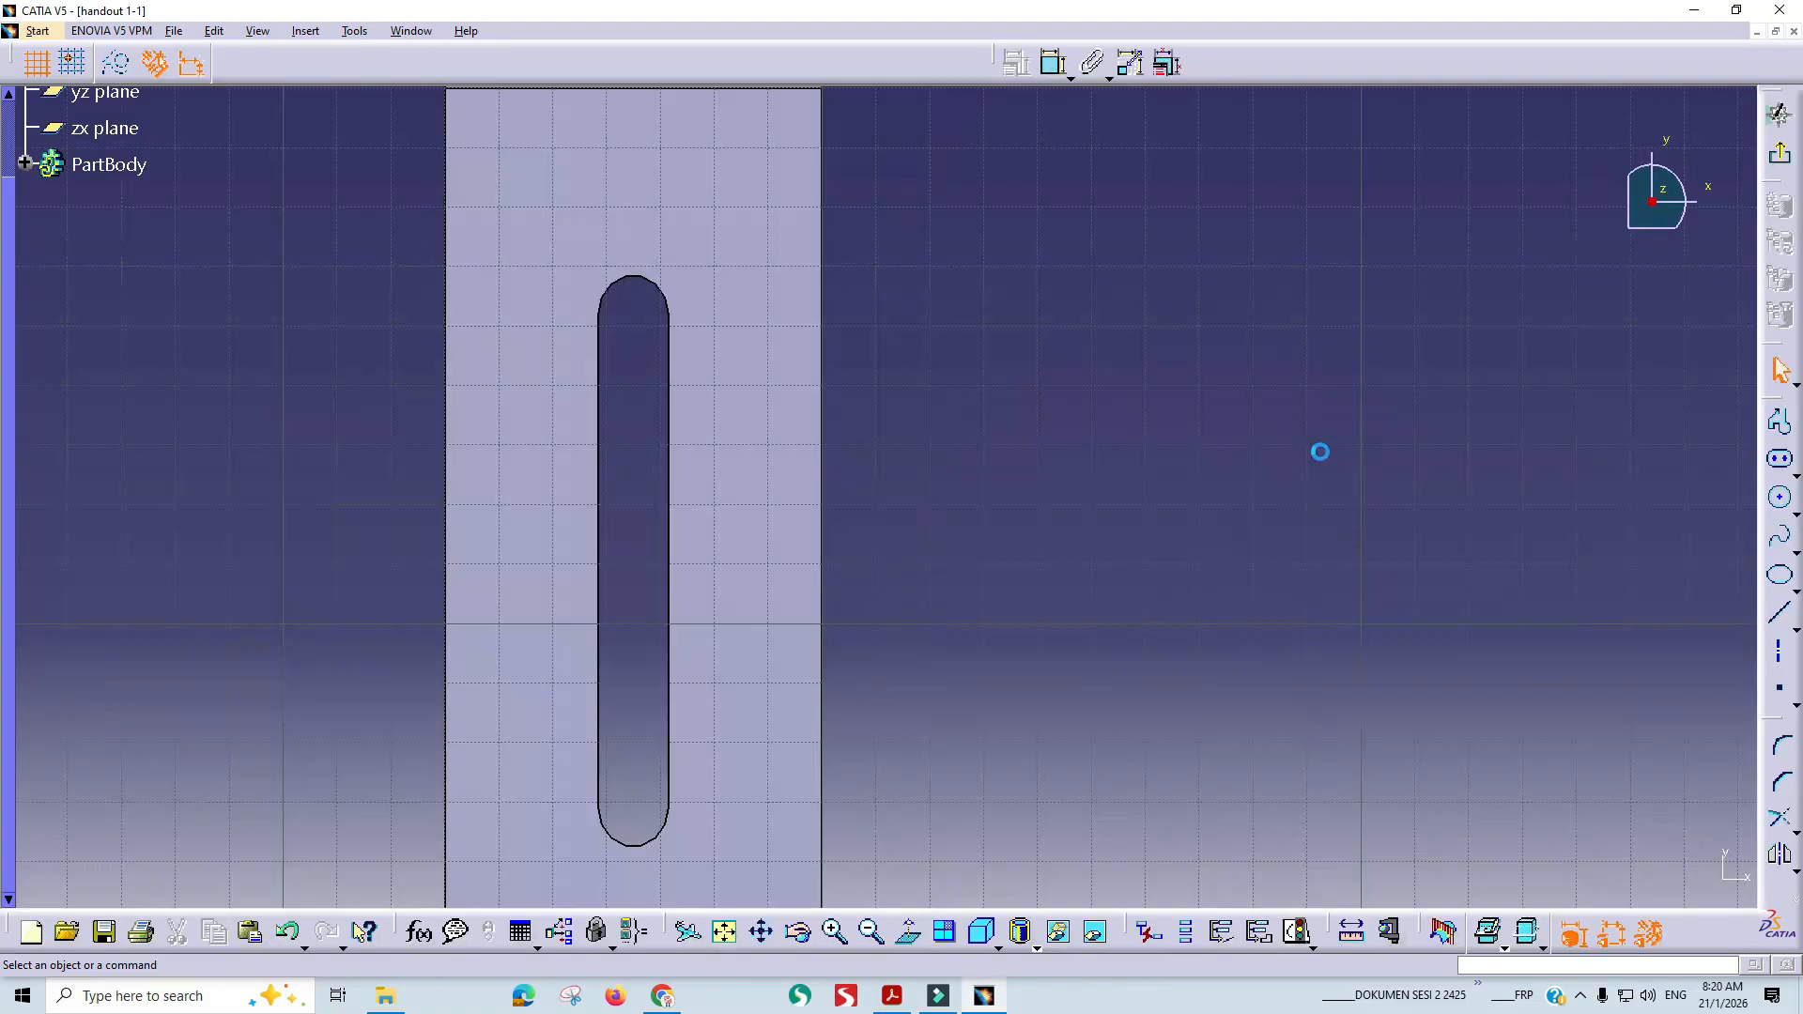
Check the step's corner shape in the PDF drawing and sketch a small rectangle just inside the end step's upper-right corner.
middle_click(875, 657)
middle_click_drag(749, 221, 789, 292)
left_click(1126, 393)
key("alt+Tab")
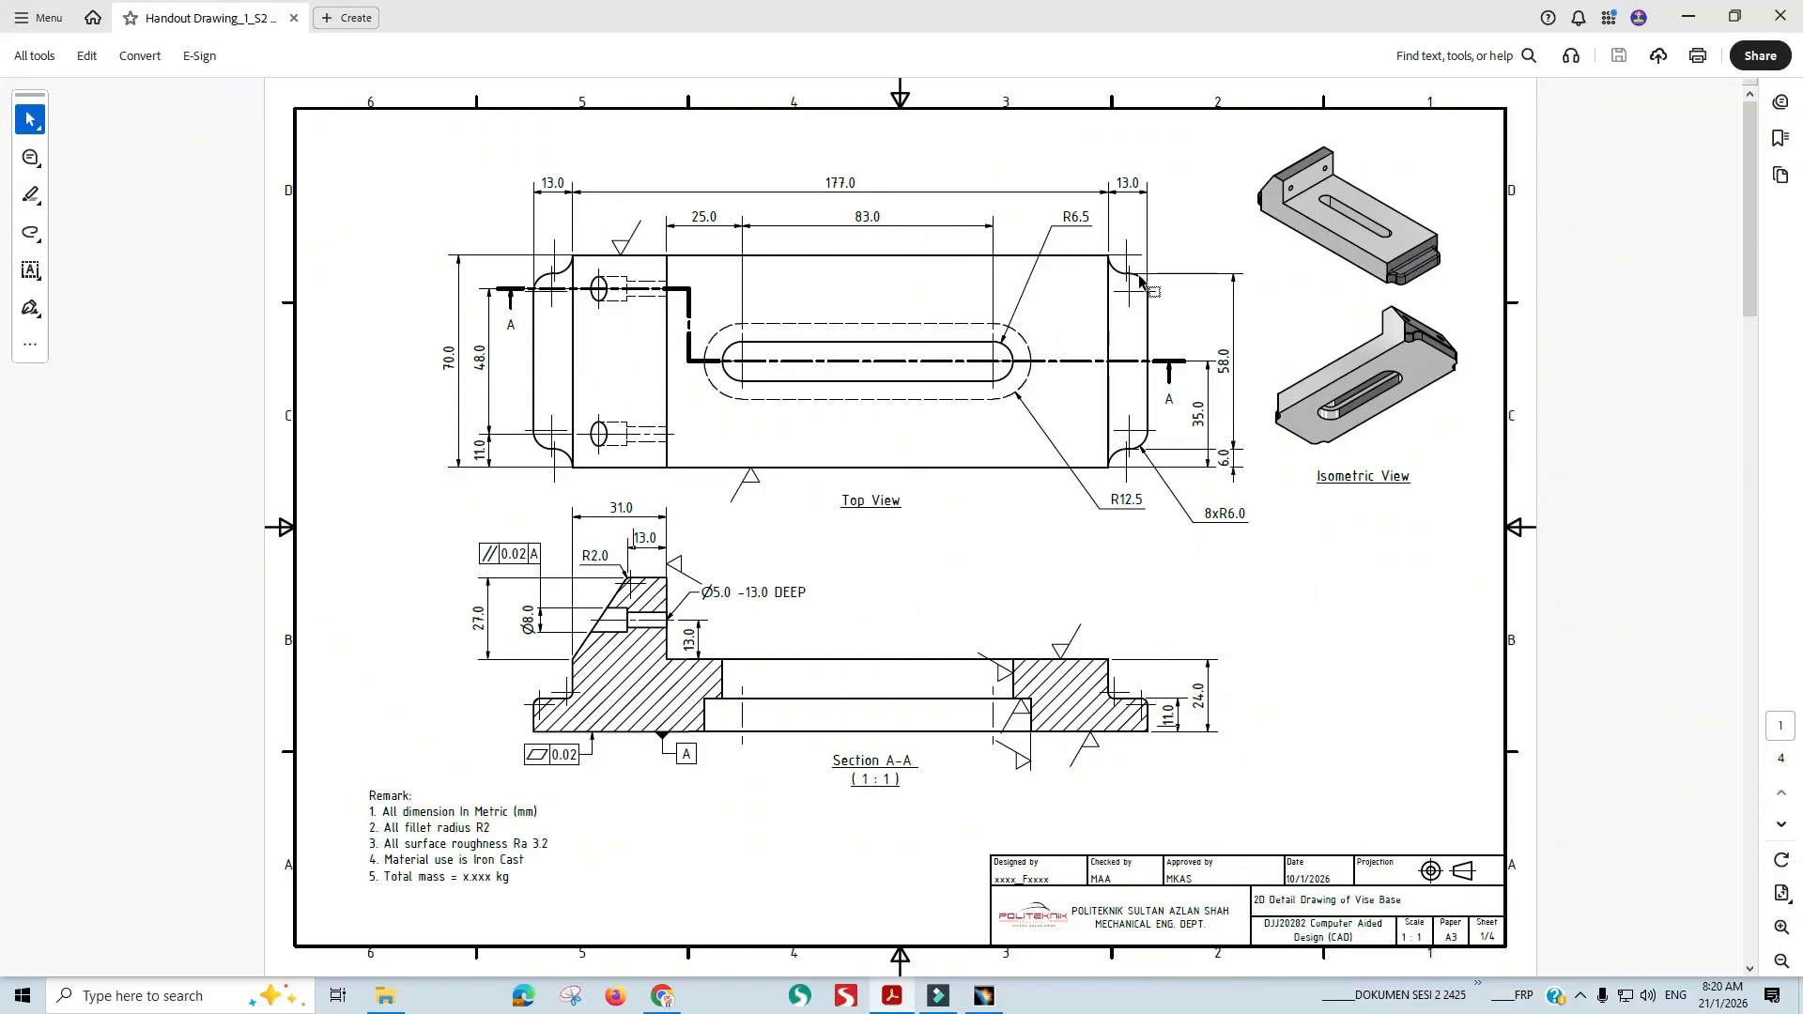
key("alt+Tab")
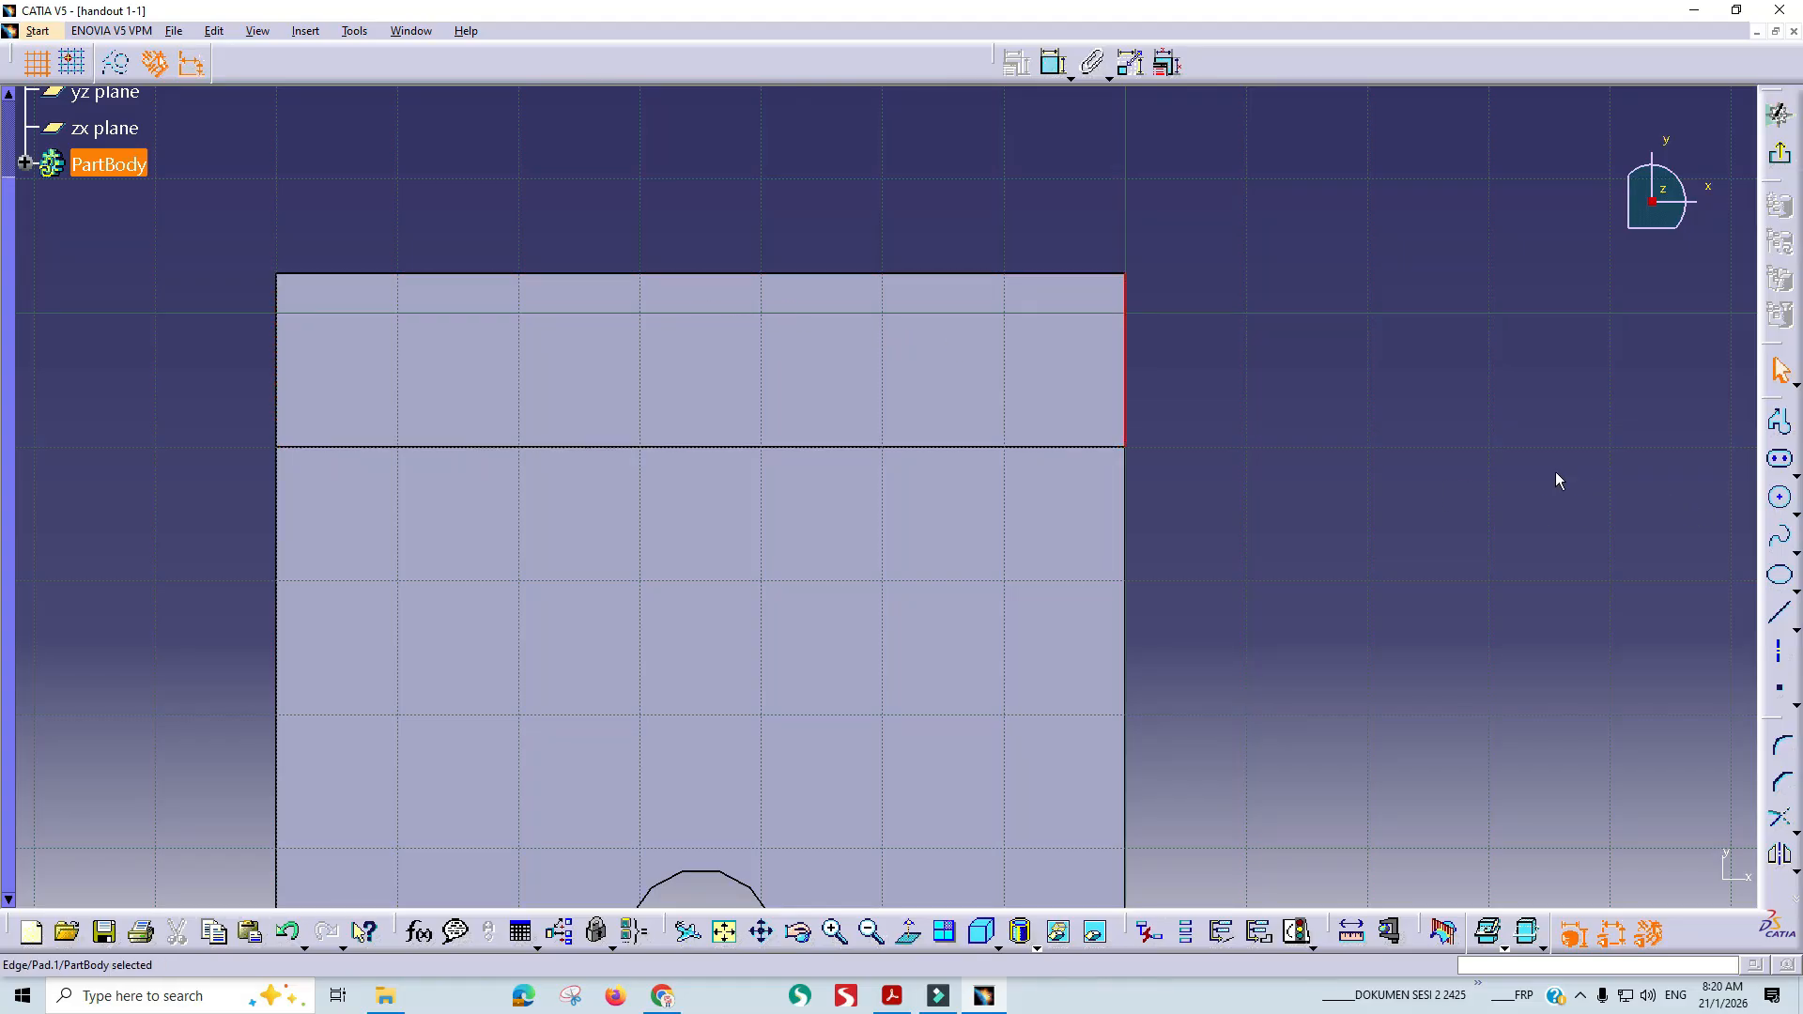
left_click(1361, 415)
left_click(1778, 475)
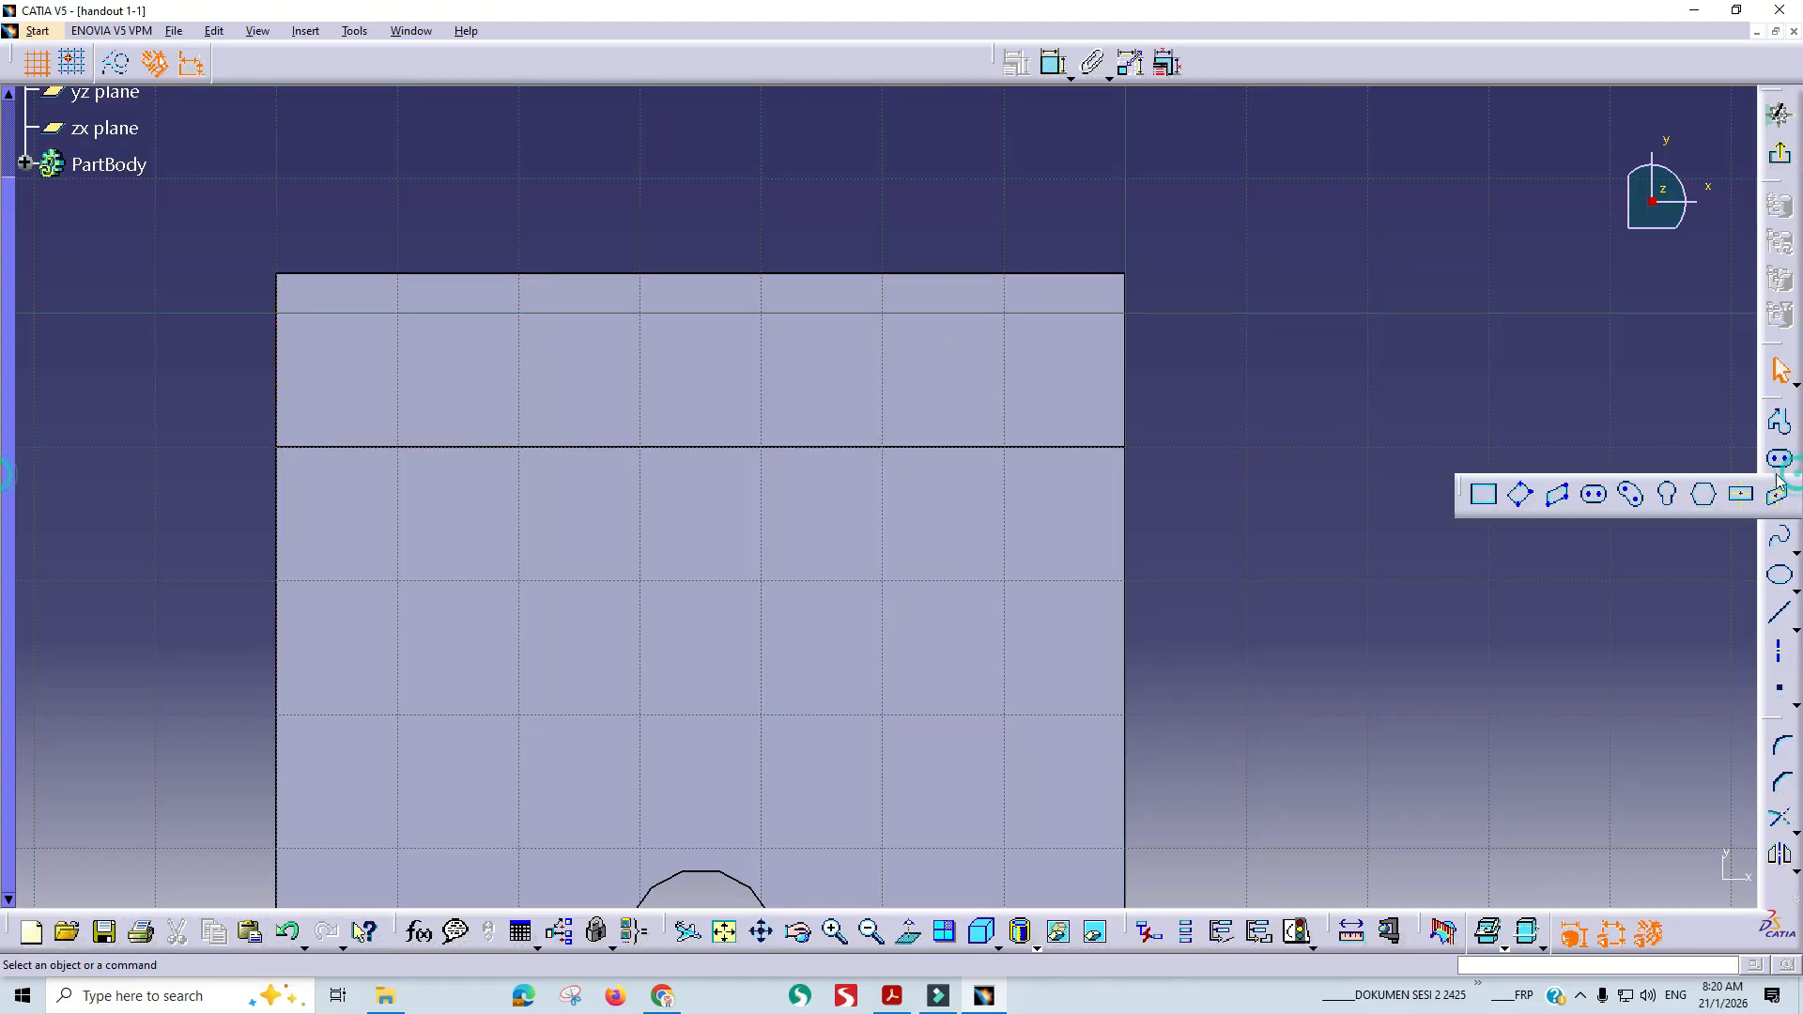
left_click(1483, 494)
left_click(985, 303)
left_click(1075, 400)
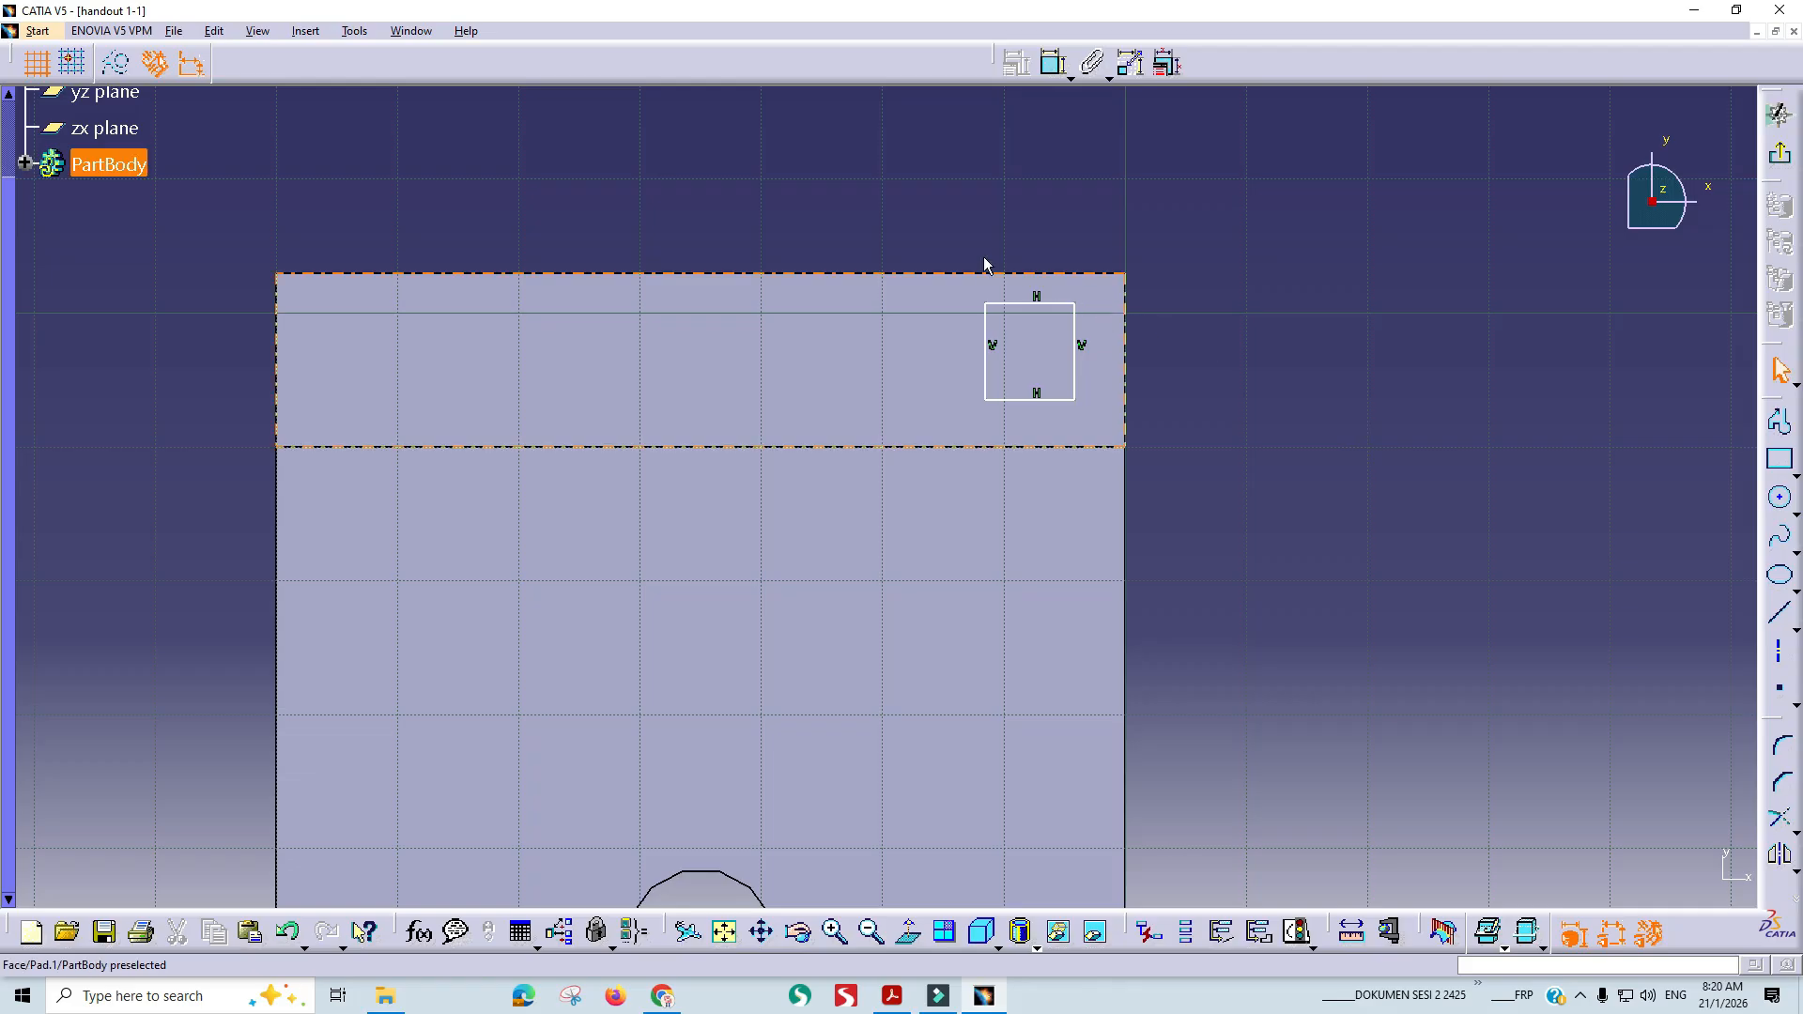
Constrain the rectangle's upper-right corner to coincide with the end step's outer corner.
left_click(1056, 64)
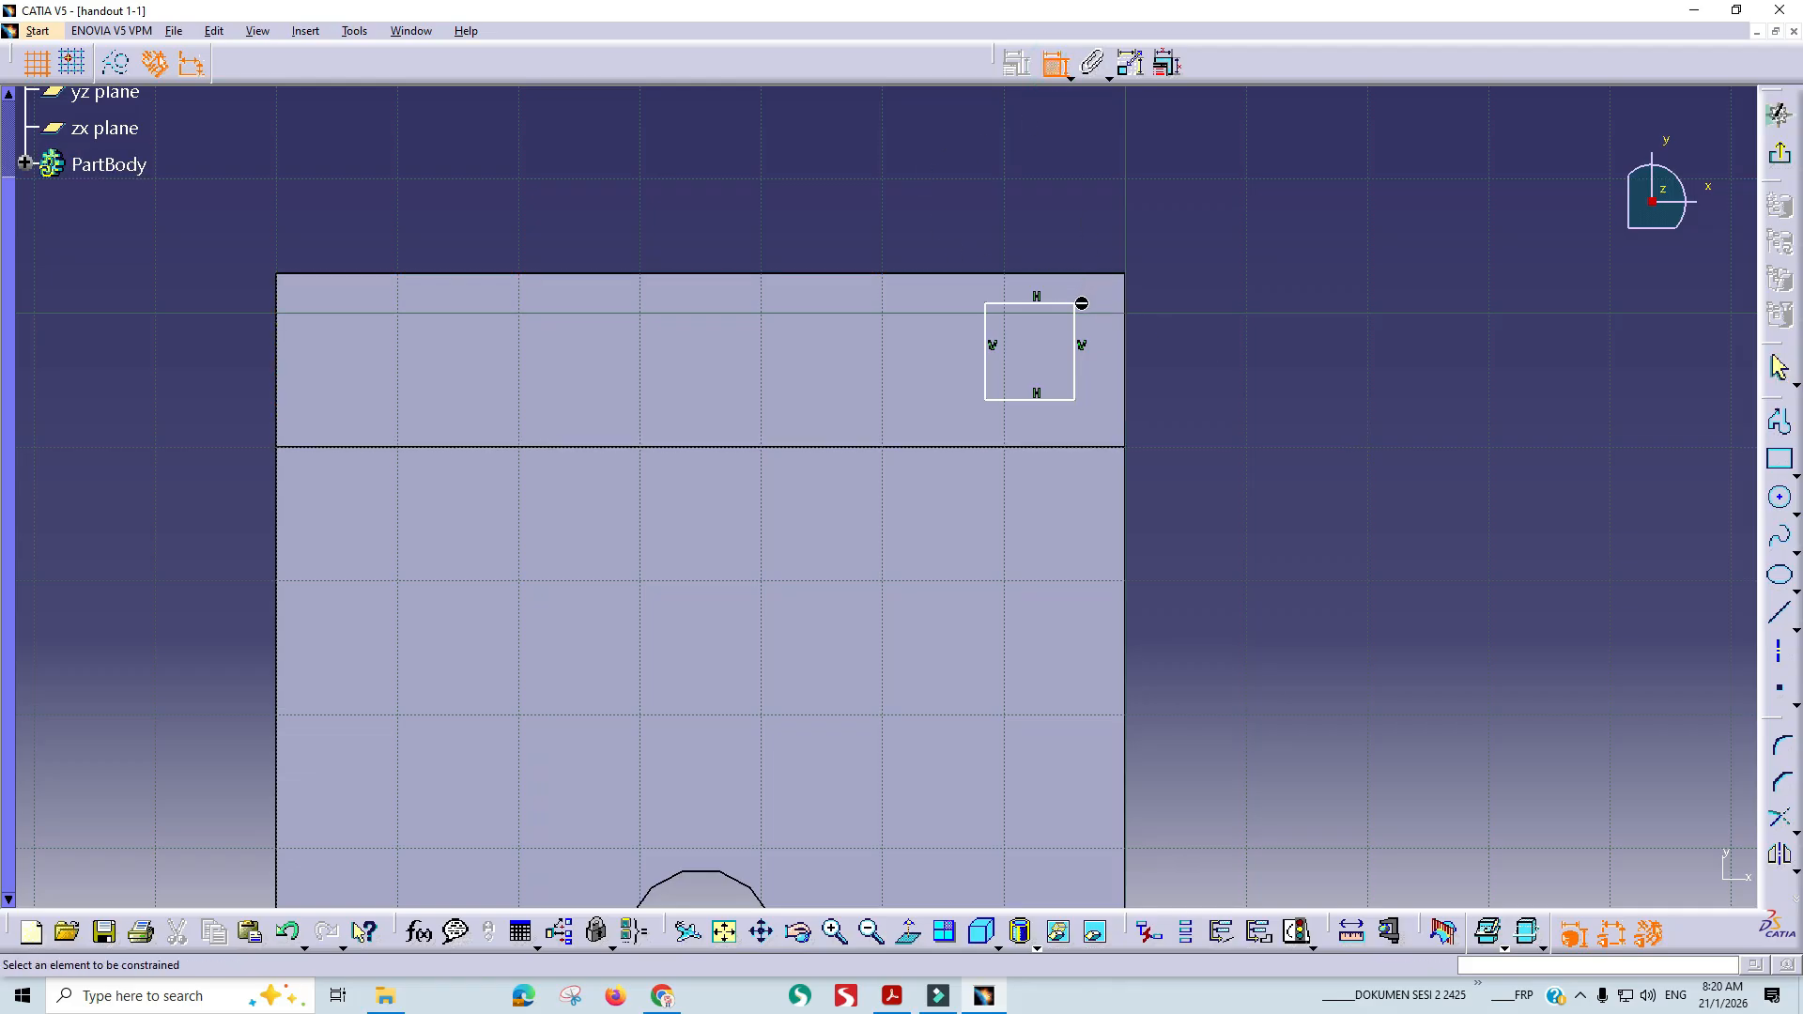
left_click(1076, 303)
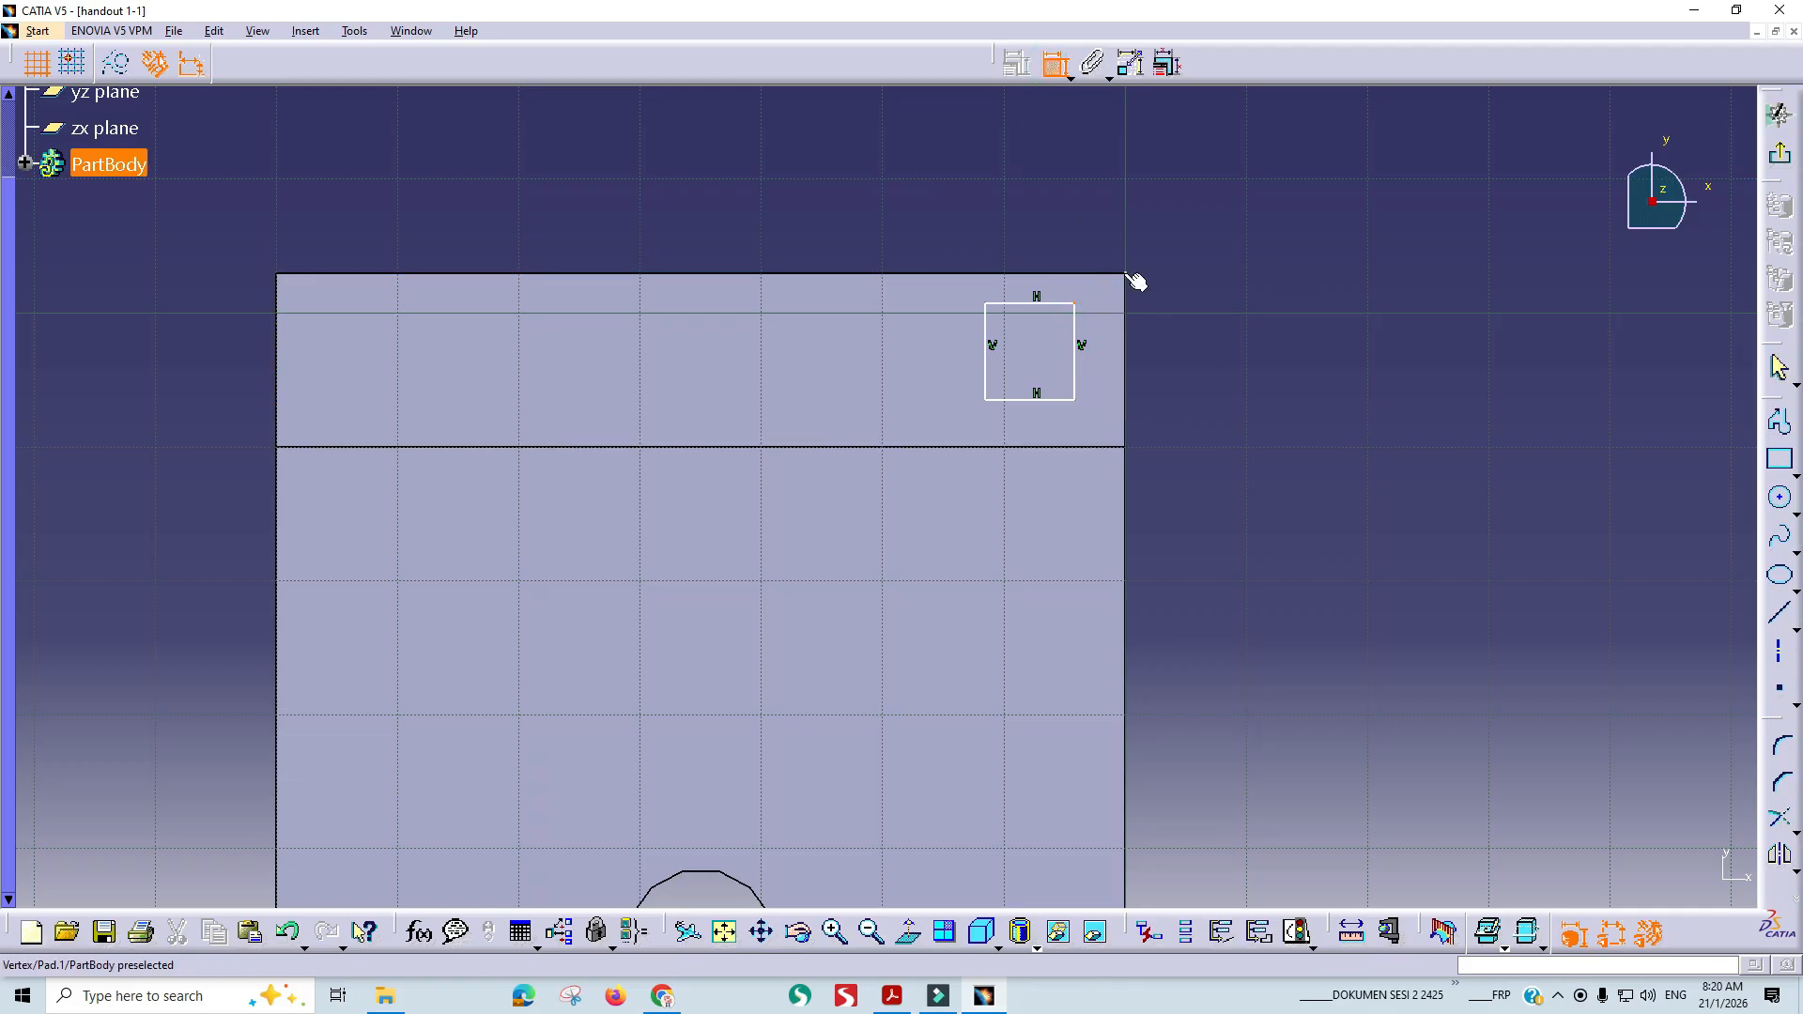
right_click(1204, 242)
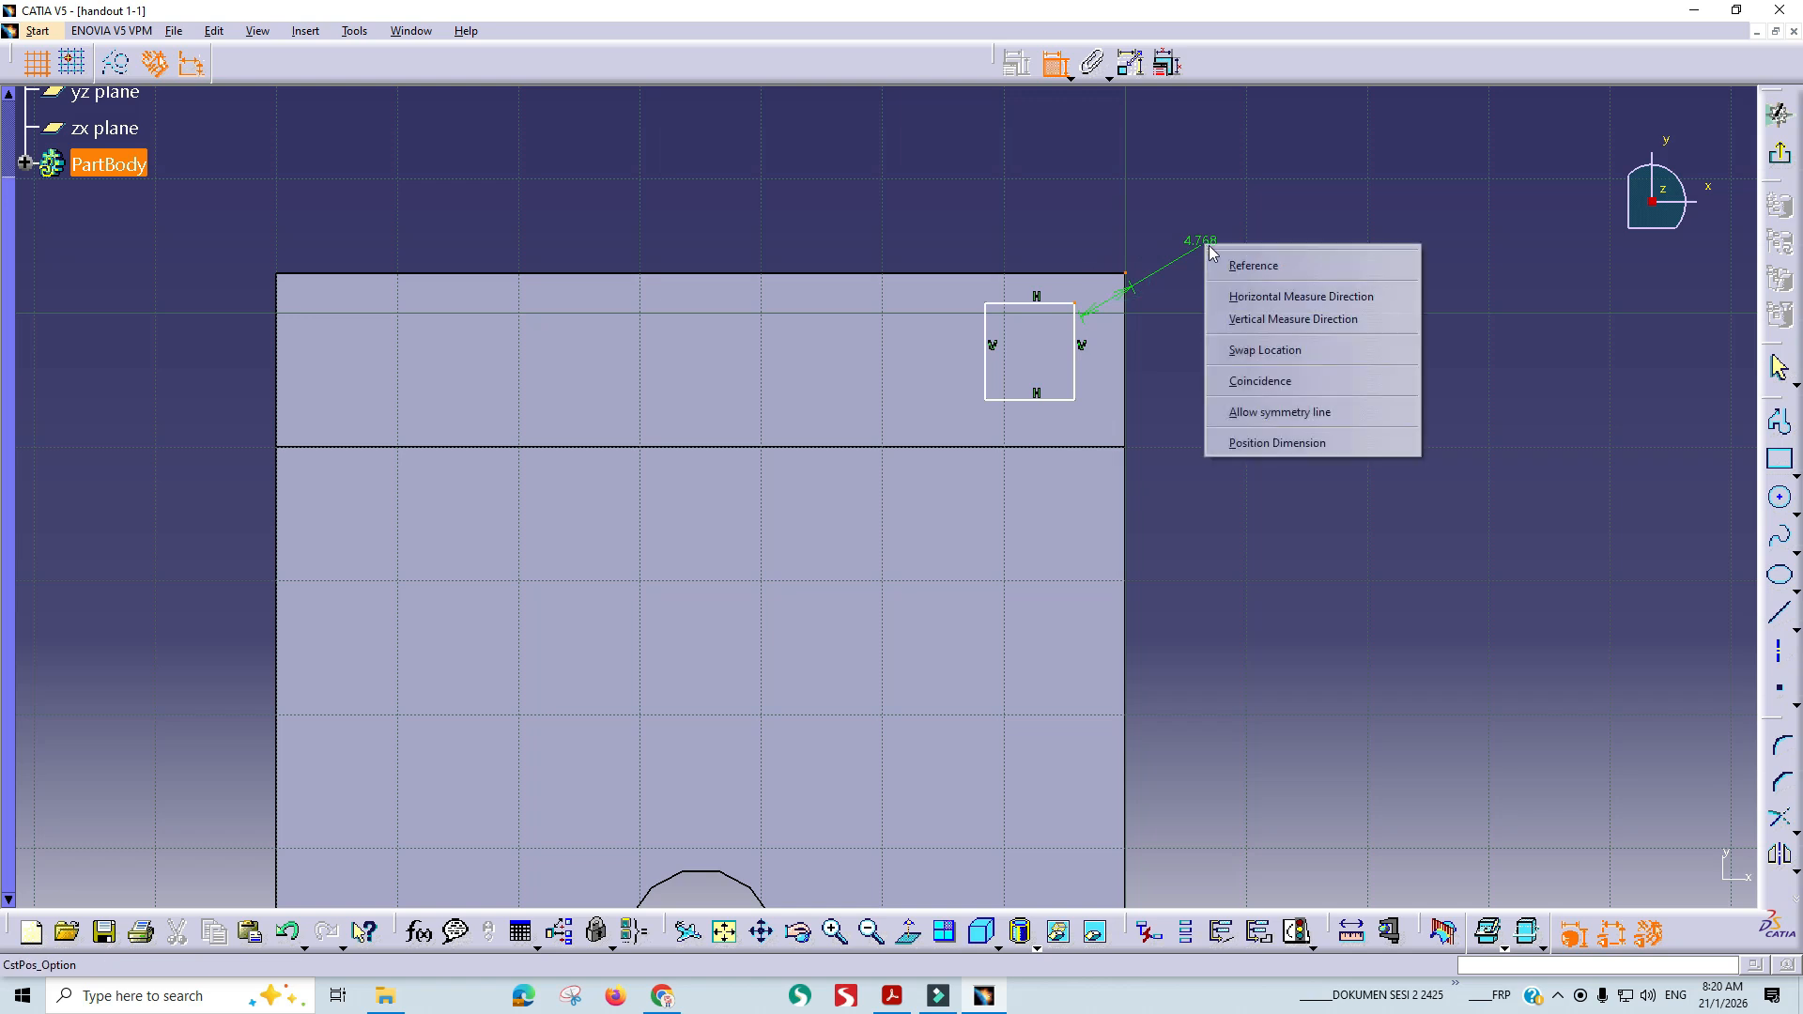
left_click(1281, 374)
Check the cutout's extent in the PDF drawing and constrain the rectangle's lower edge to coincide with the end step's inner edge.
key("alt+Tab")
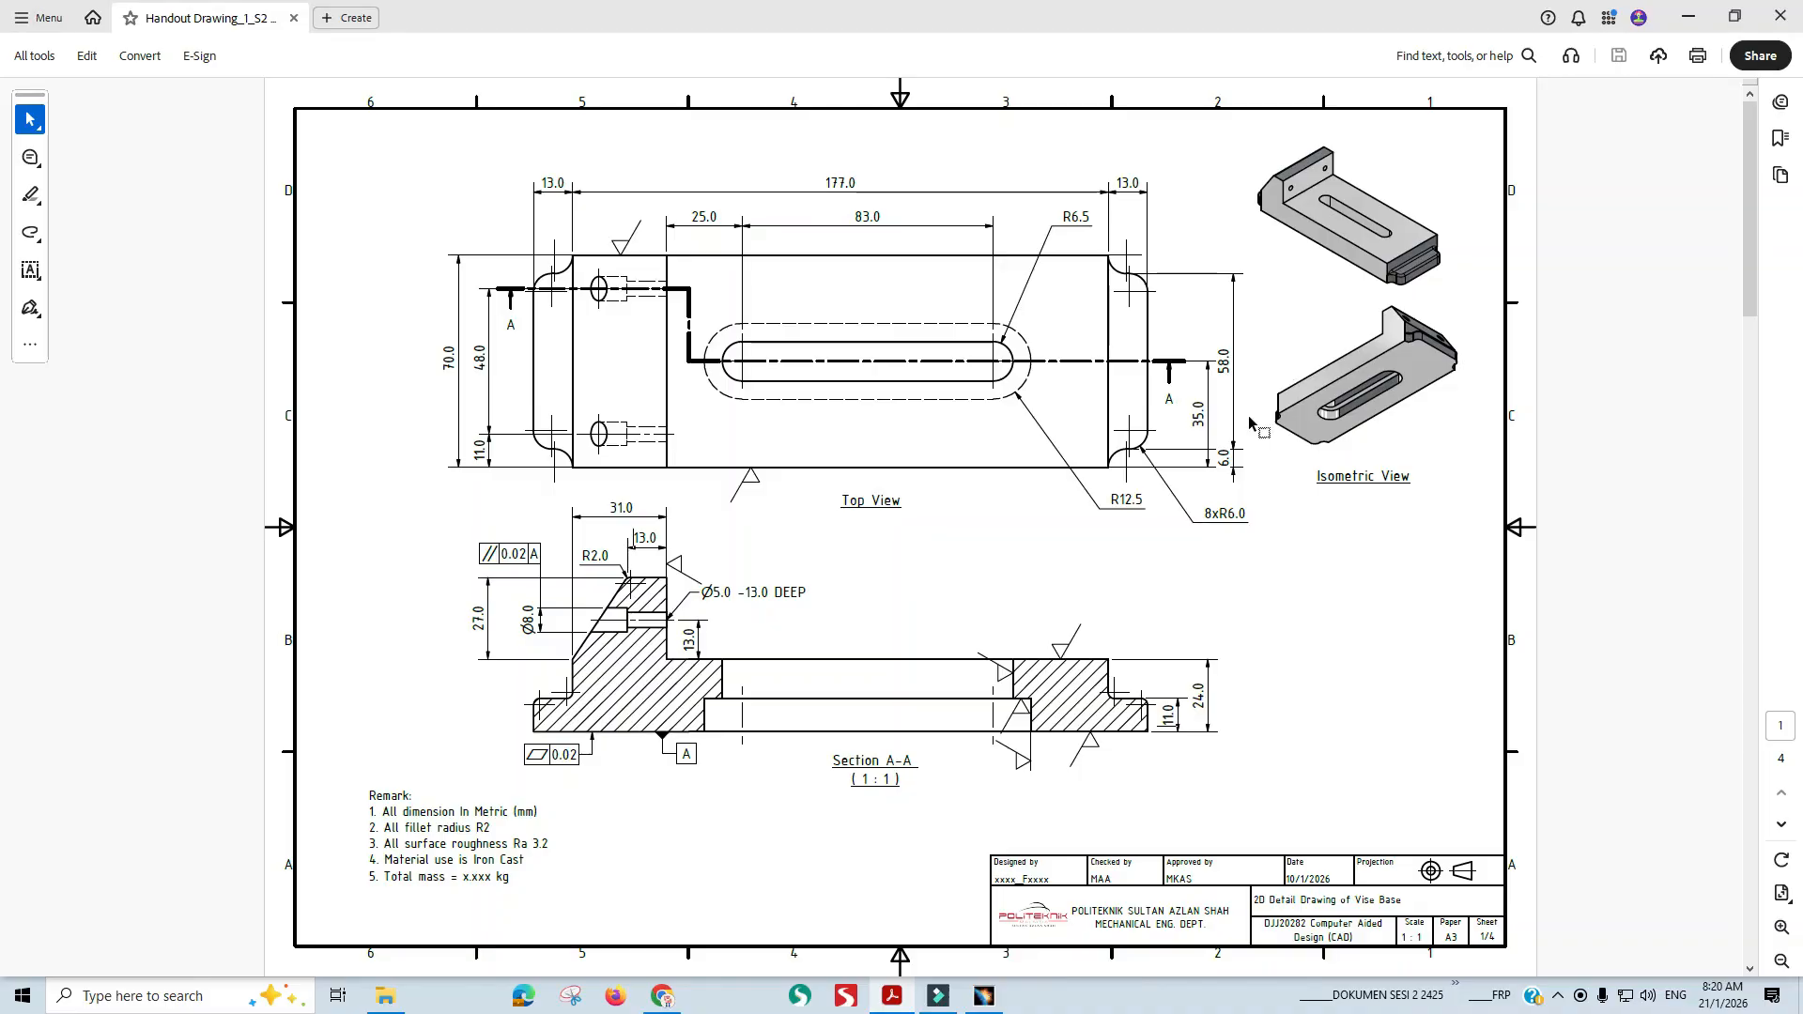
key("alt+Tab")
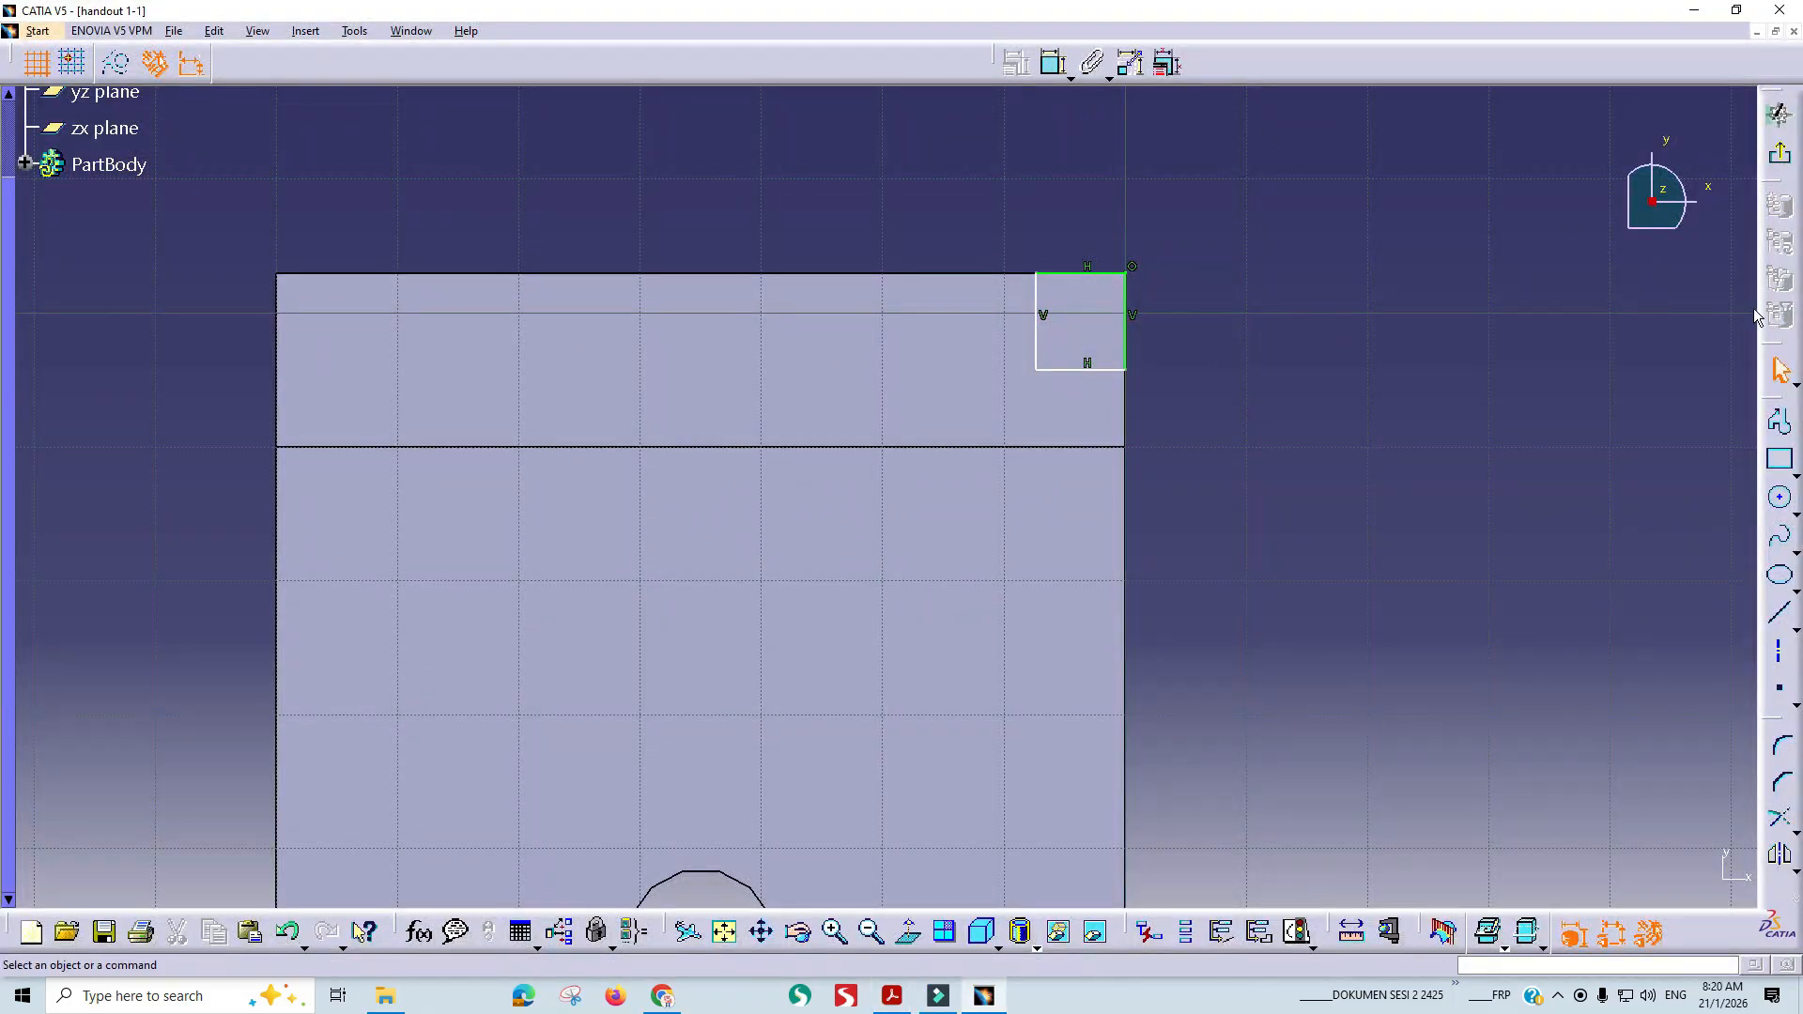
left_click(1054, 63)
left_click(1082, 370)
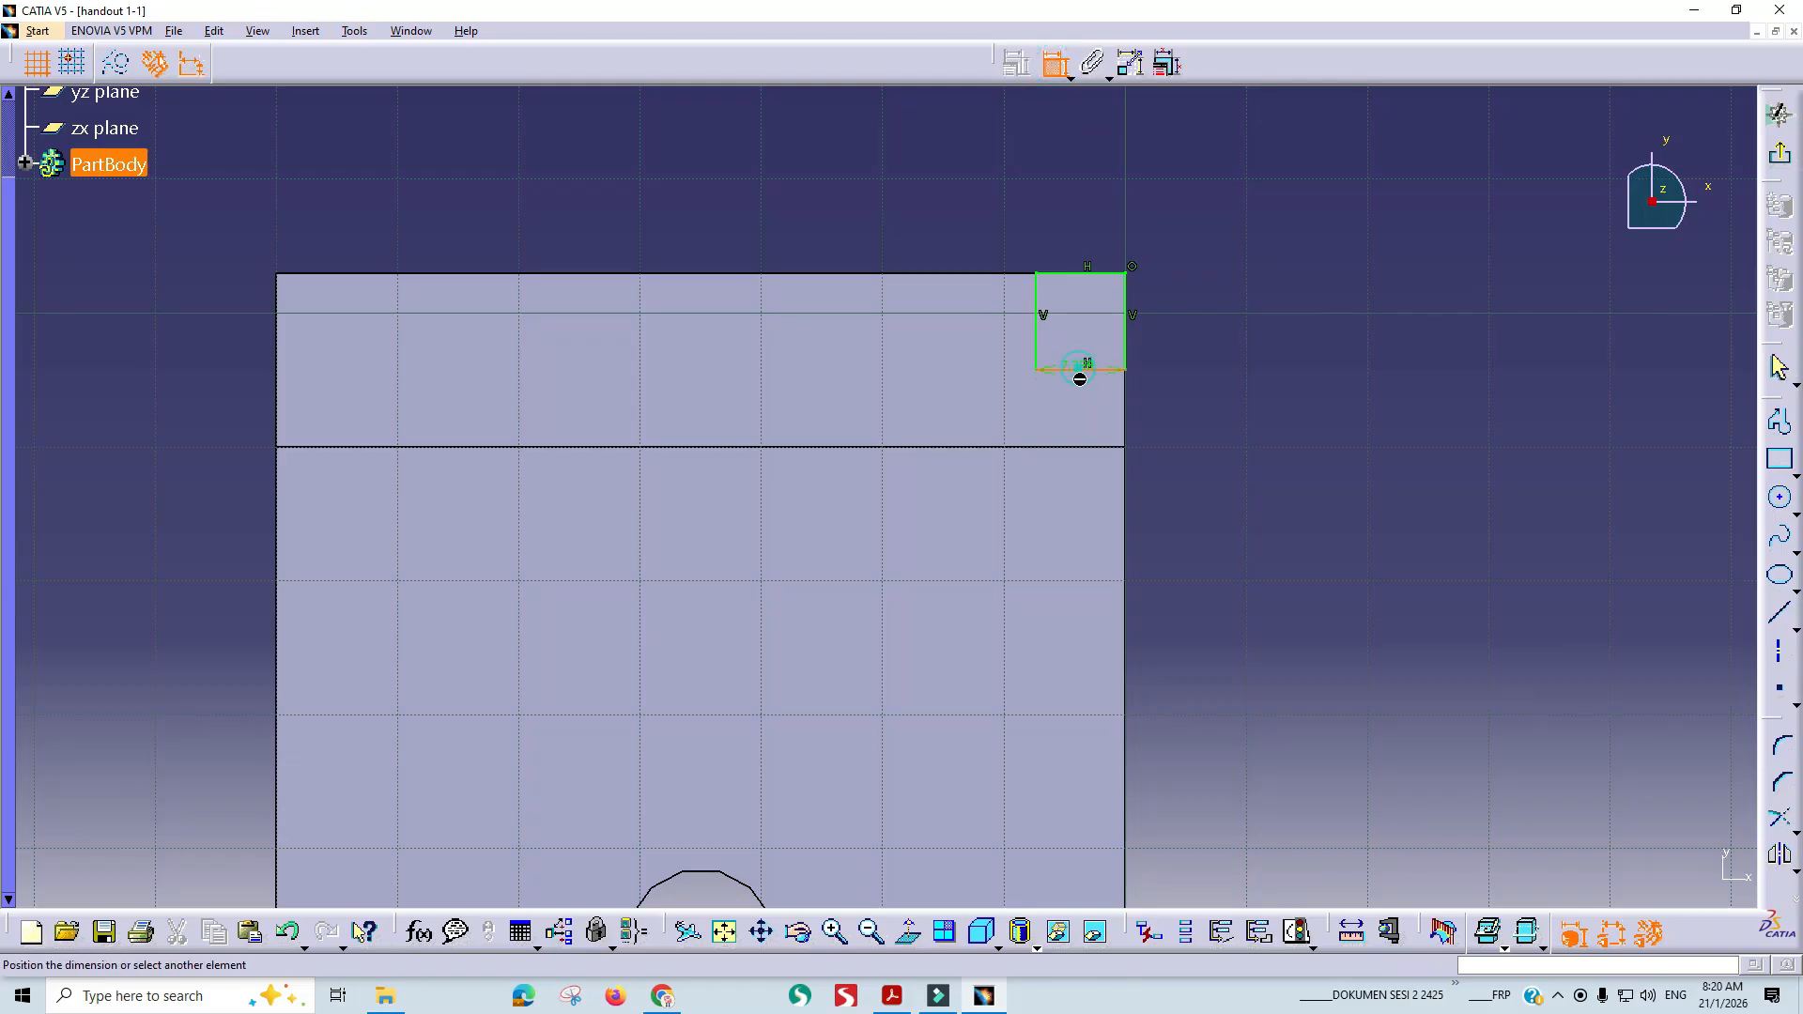
left_click(1093, 447)
right_click(1196, 403)
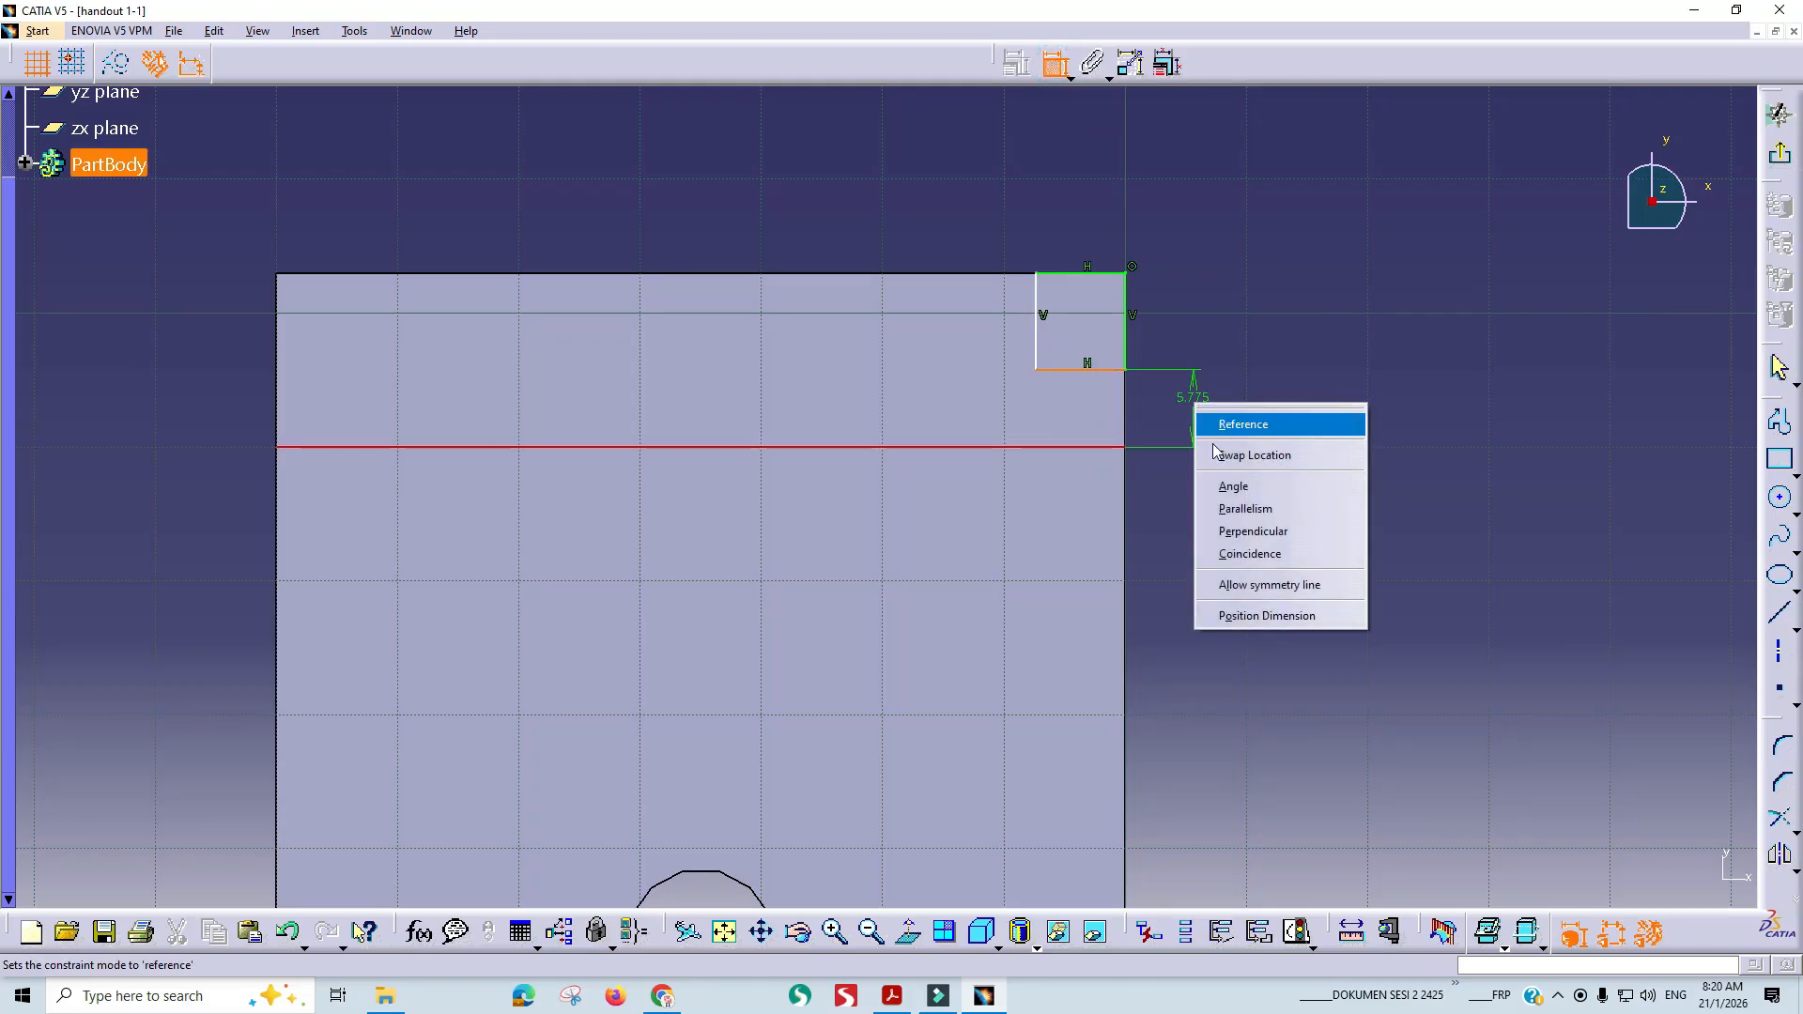
left_click(1252, 532)
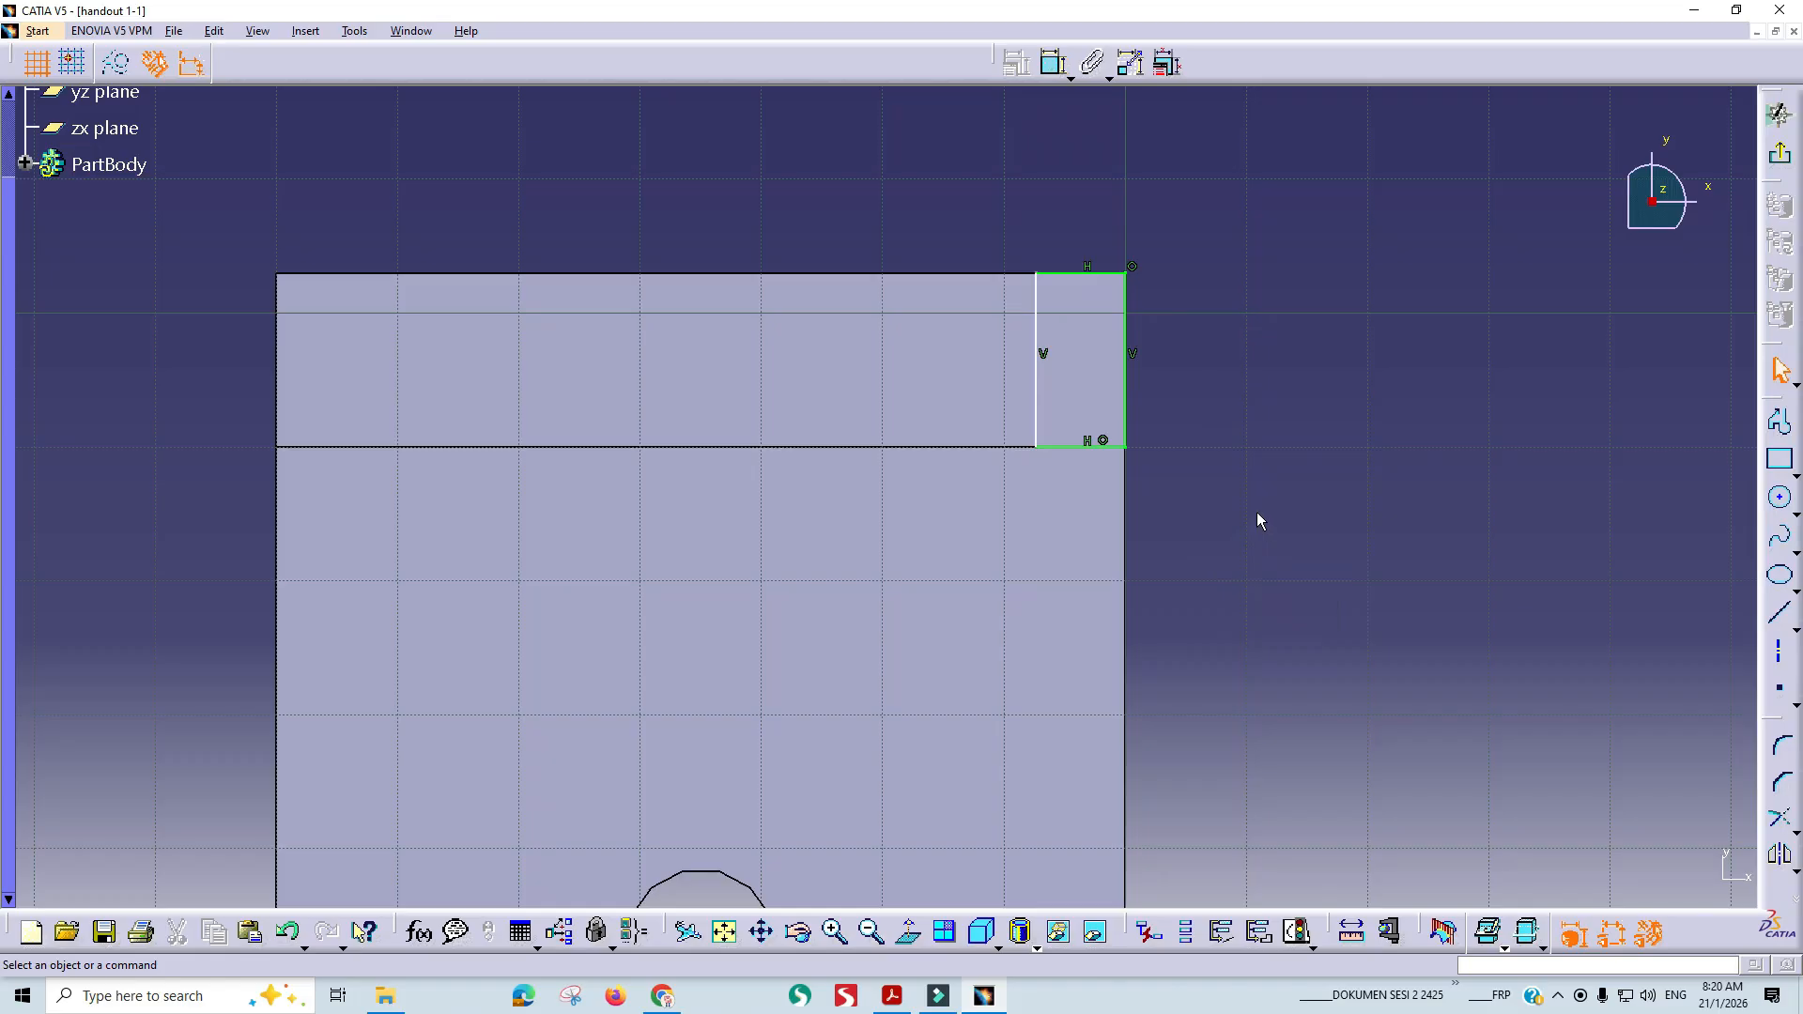
Check the corner cutout's width in the PDF drawing and dimension the rectangle's width to 6 mm.
key("alt+Tab")
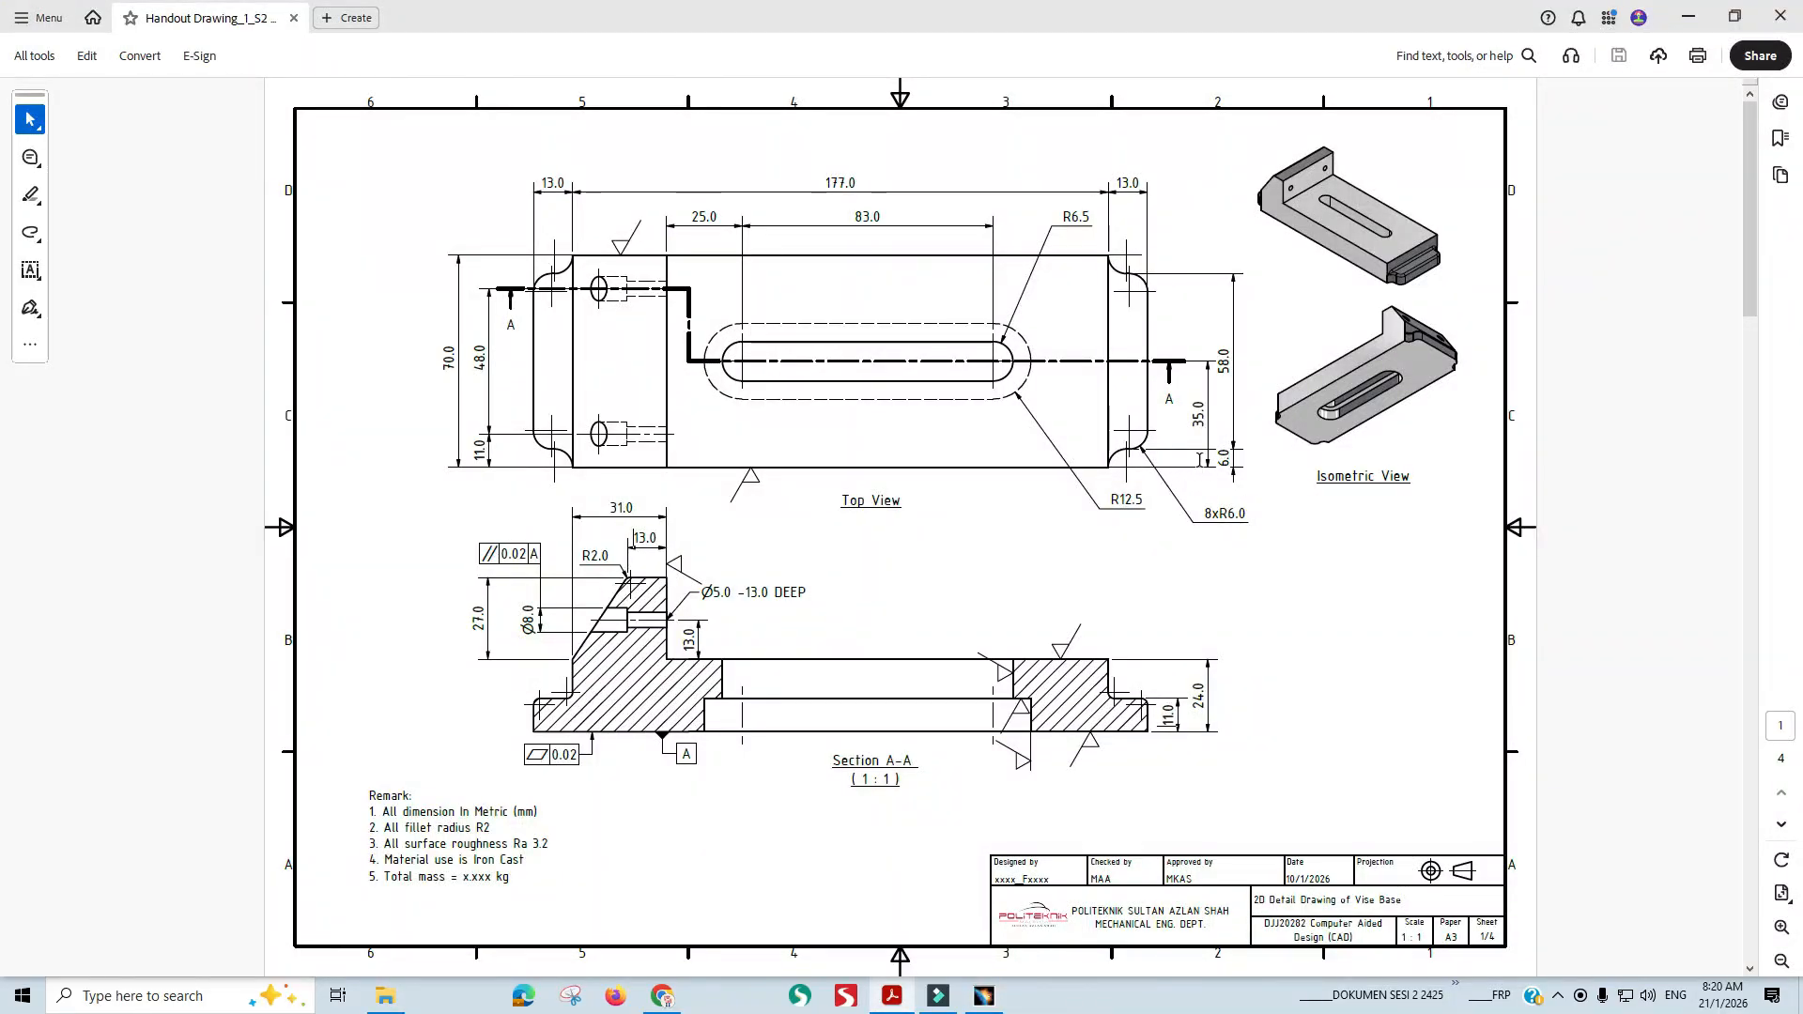
key("alt+Tab")
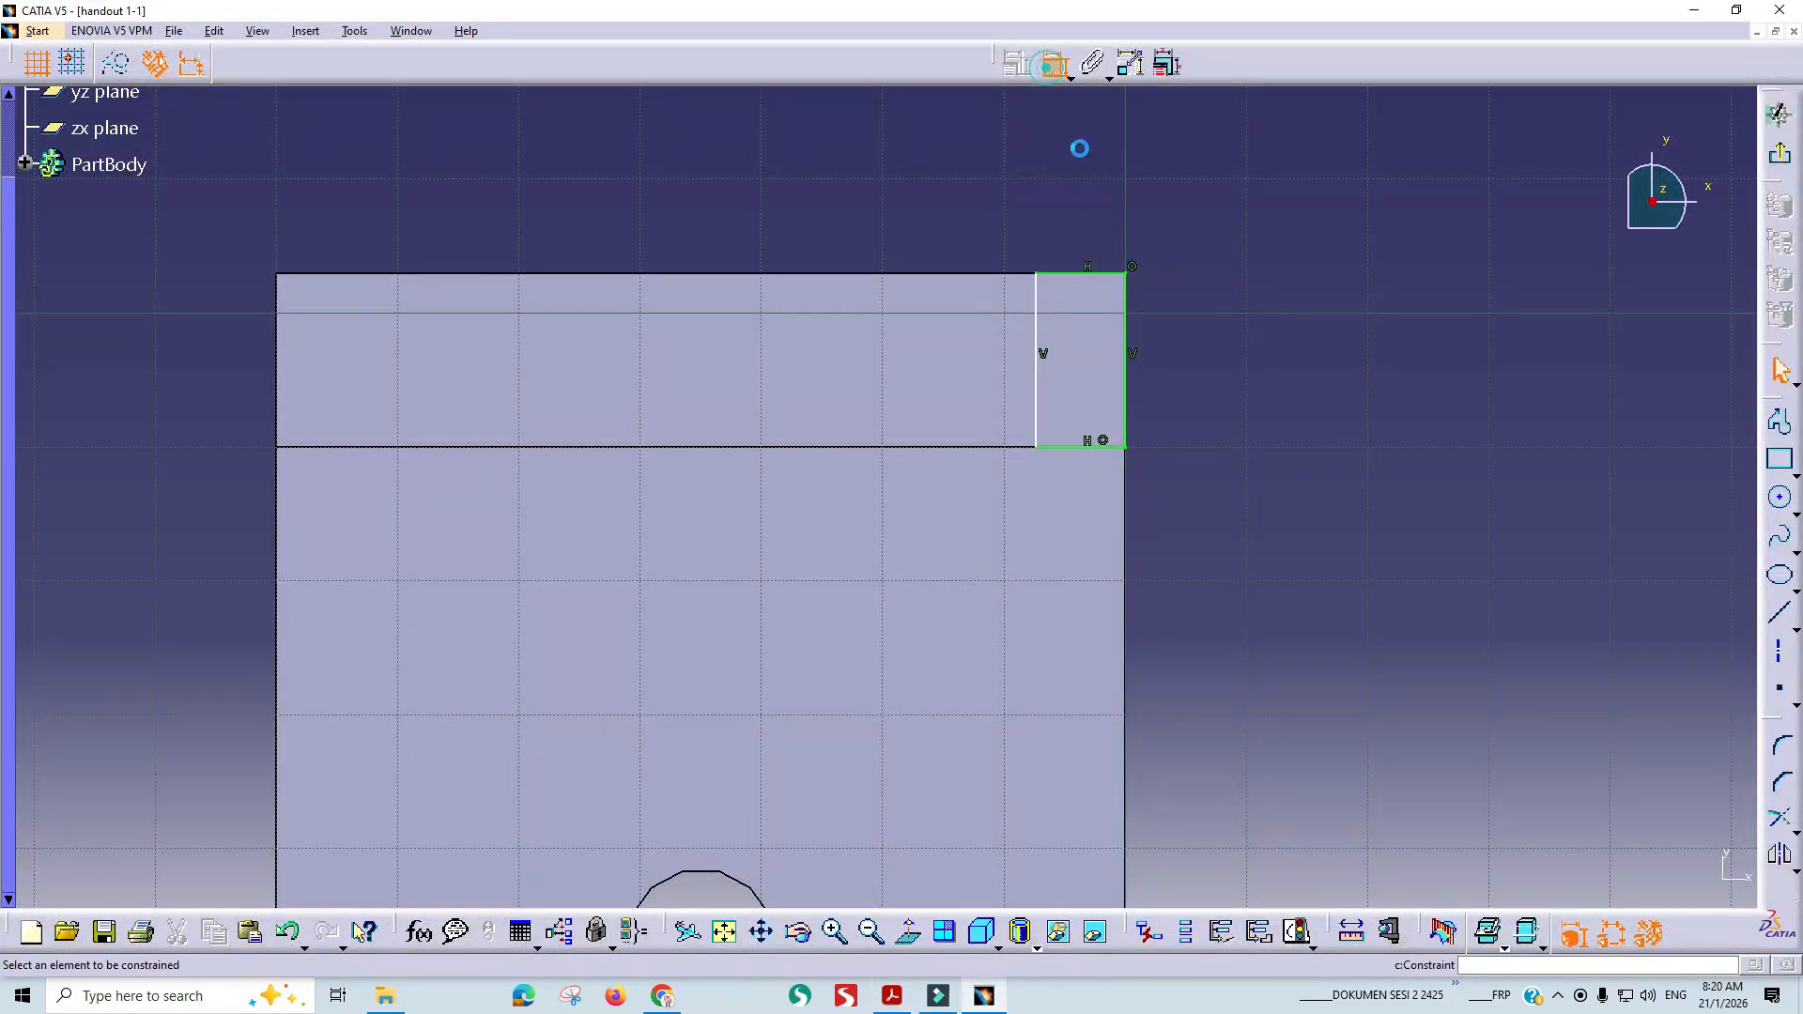
left_click(1086, 274)
double_click(1085, 194)
key("Return")
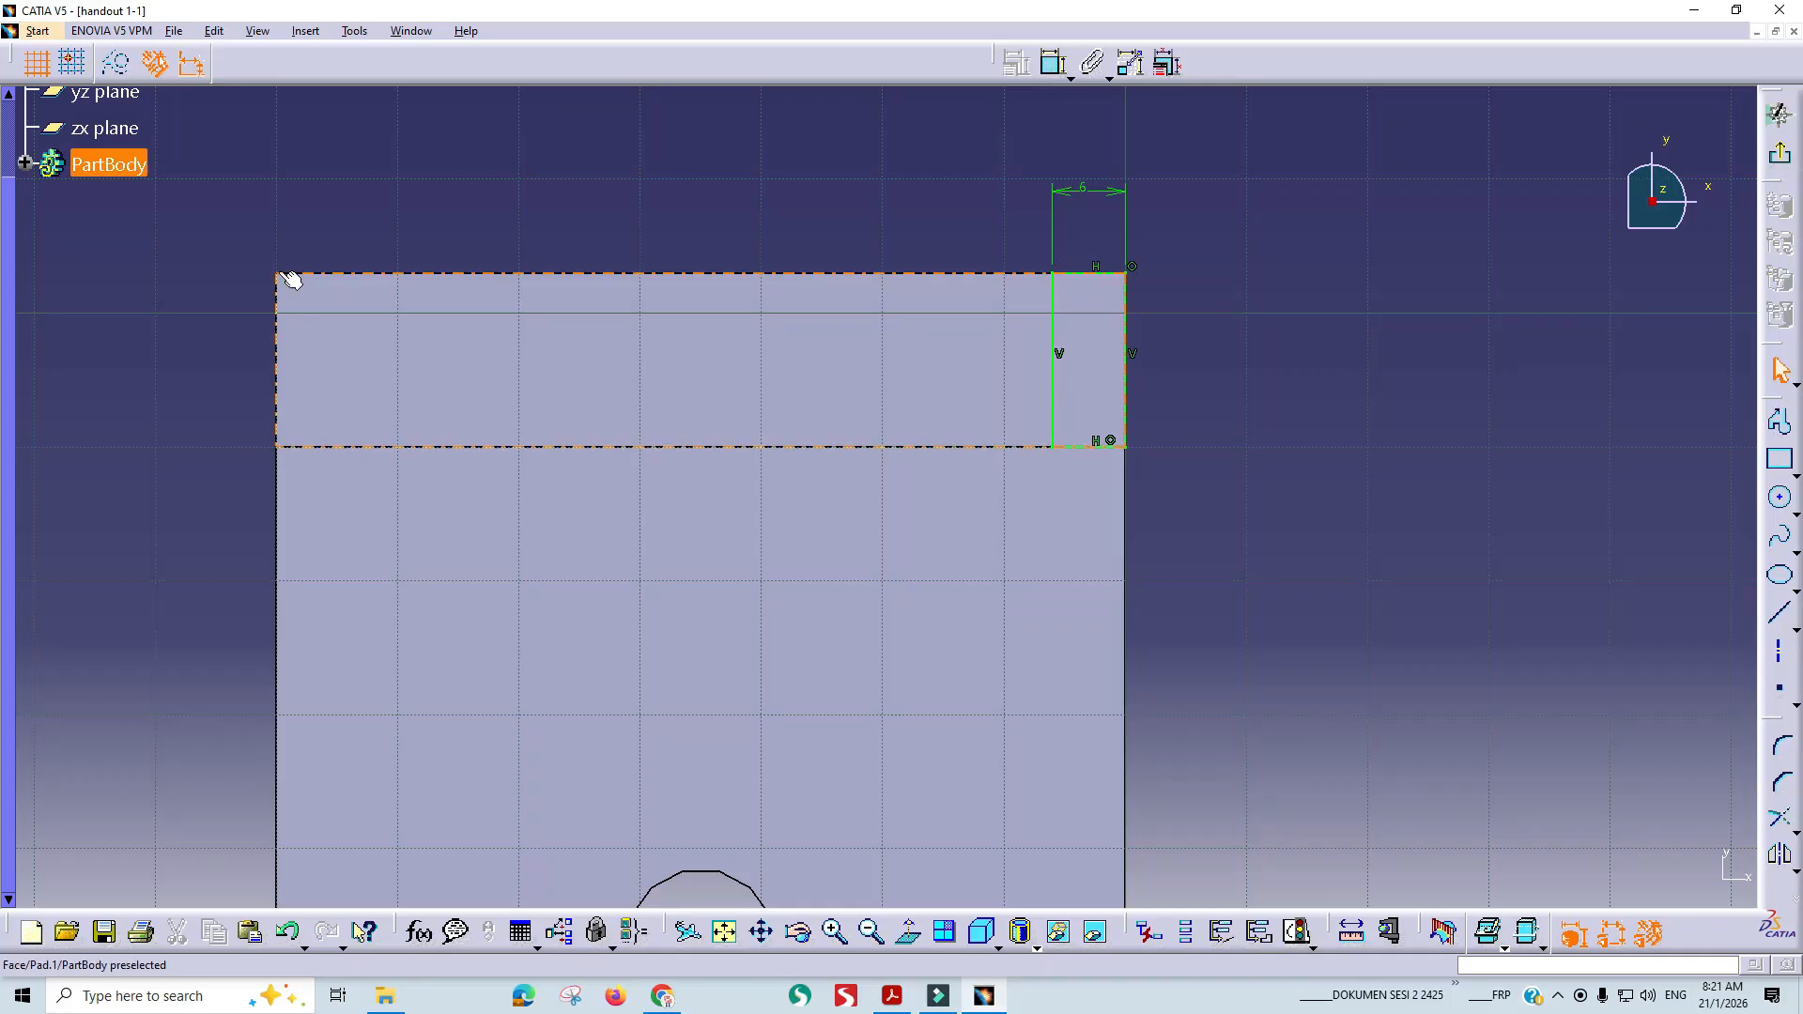
Sketch a second rectangle near the end step's upper-left corner and constrain its outer corner to coincide with the step's corner.
left_click(1780, 460)
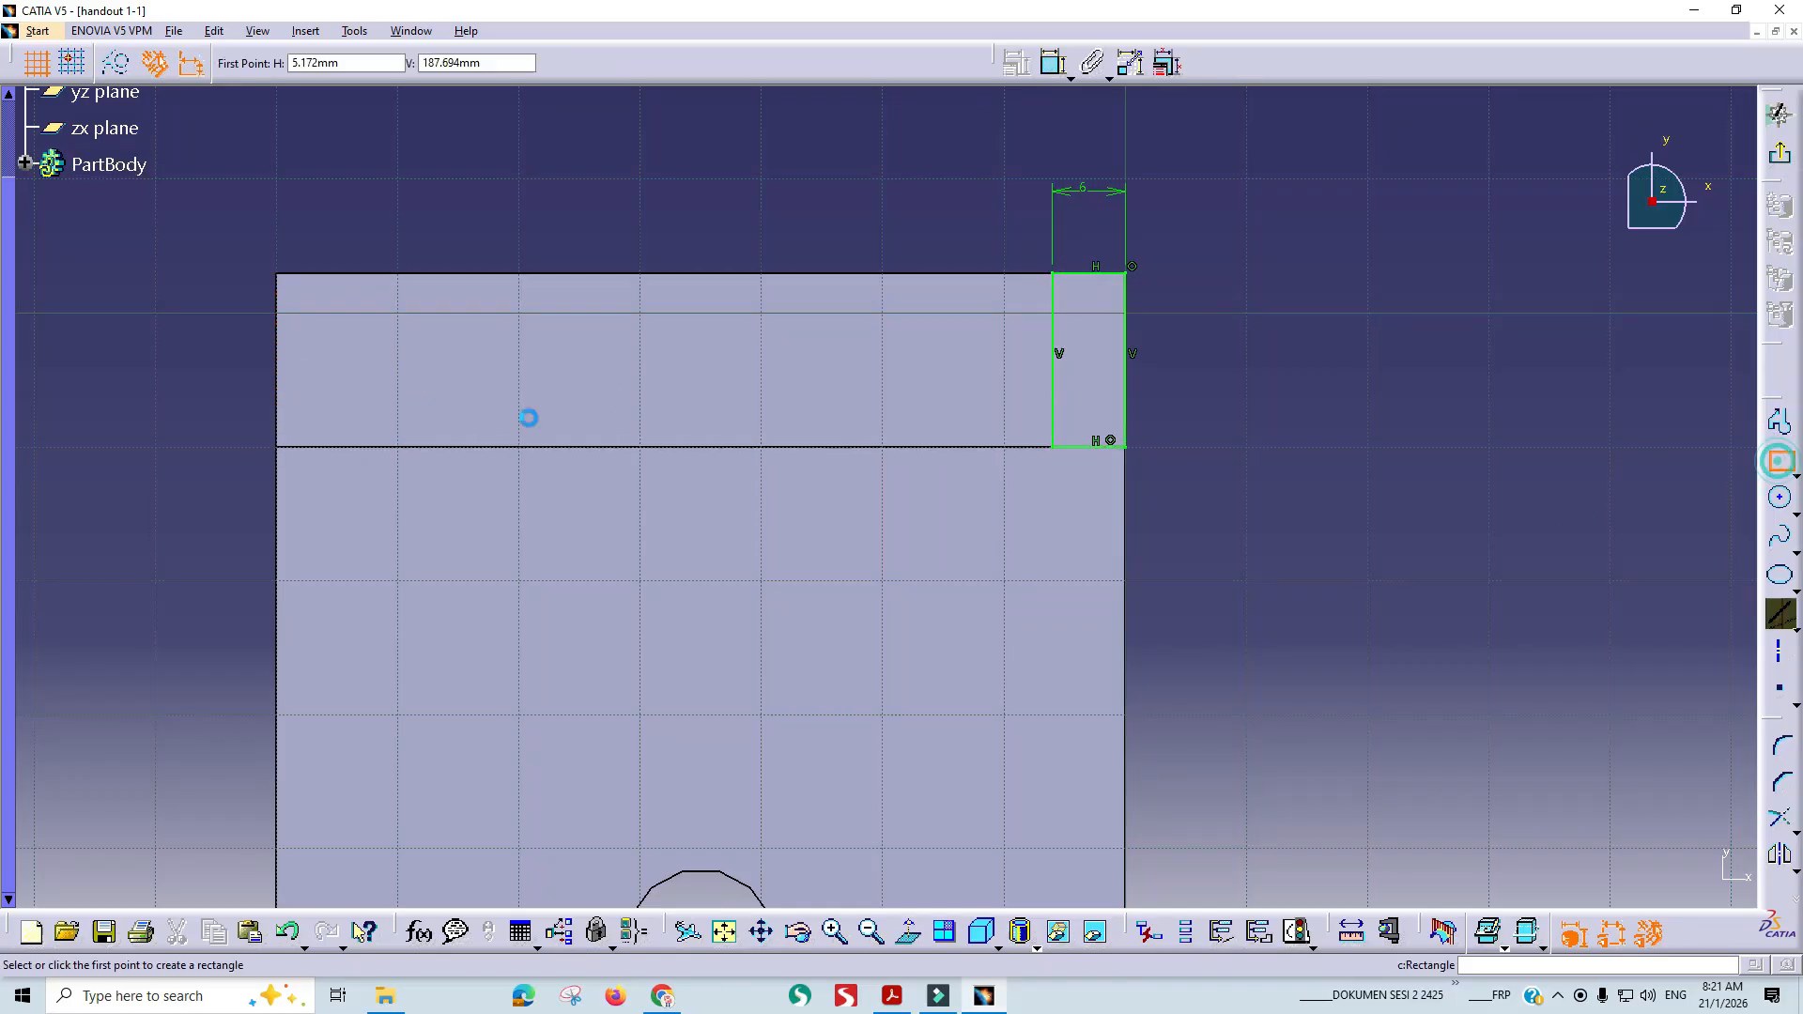
left_click(317, 303)
left_click(400, 408)
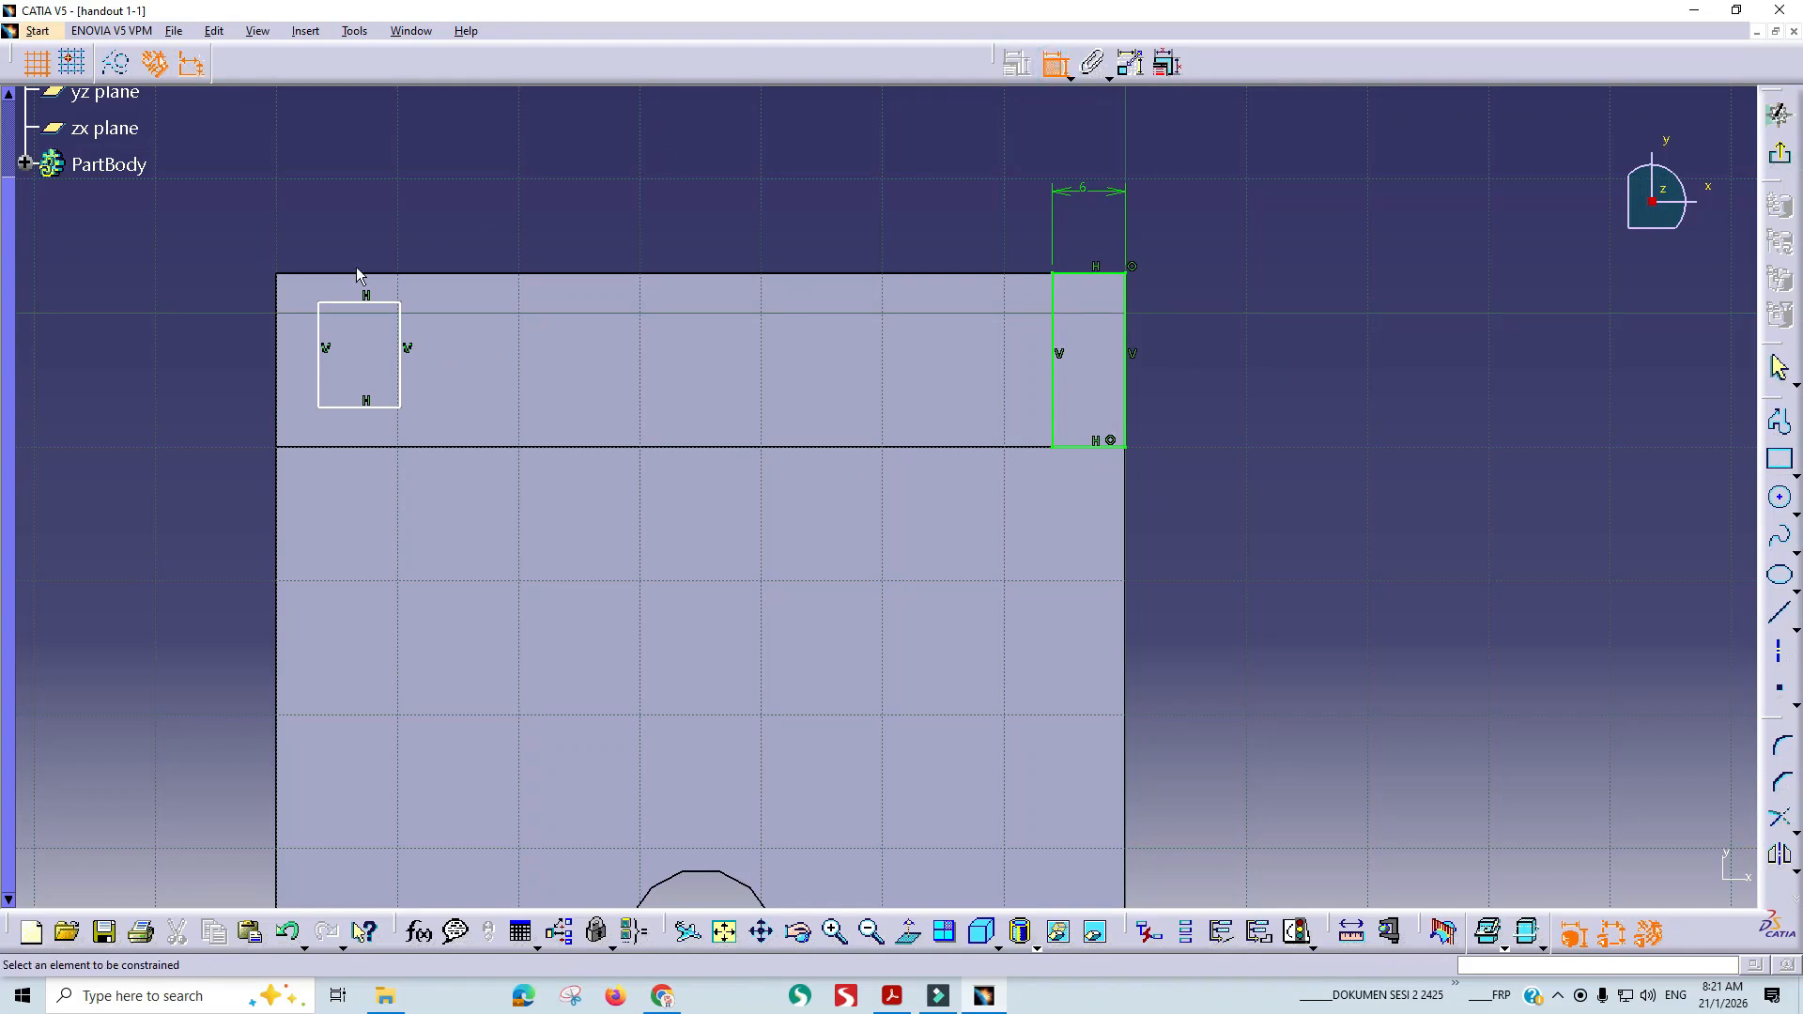
left_click(278, 273)
right_click(306, 202)
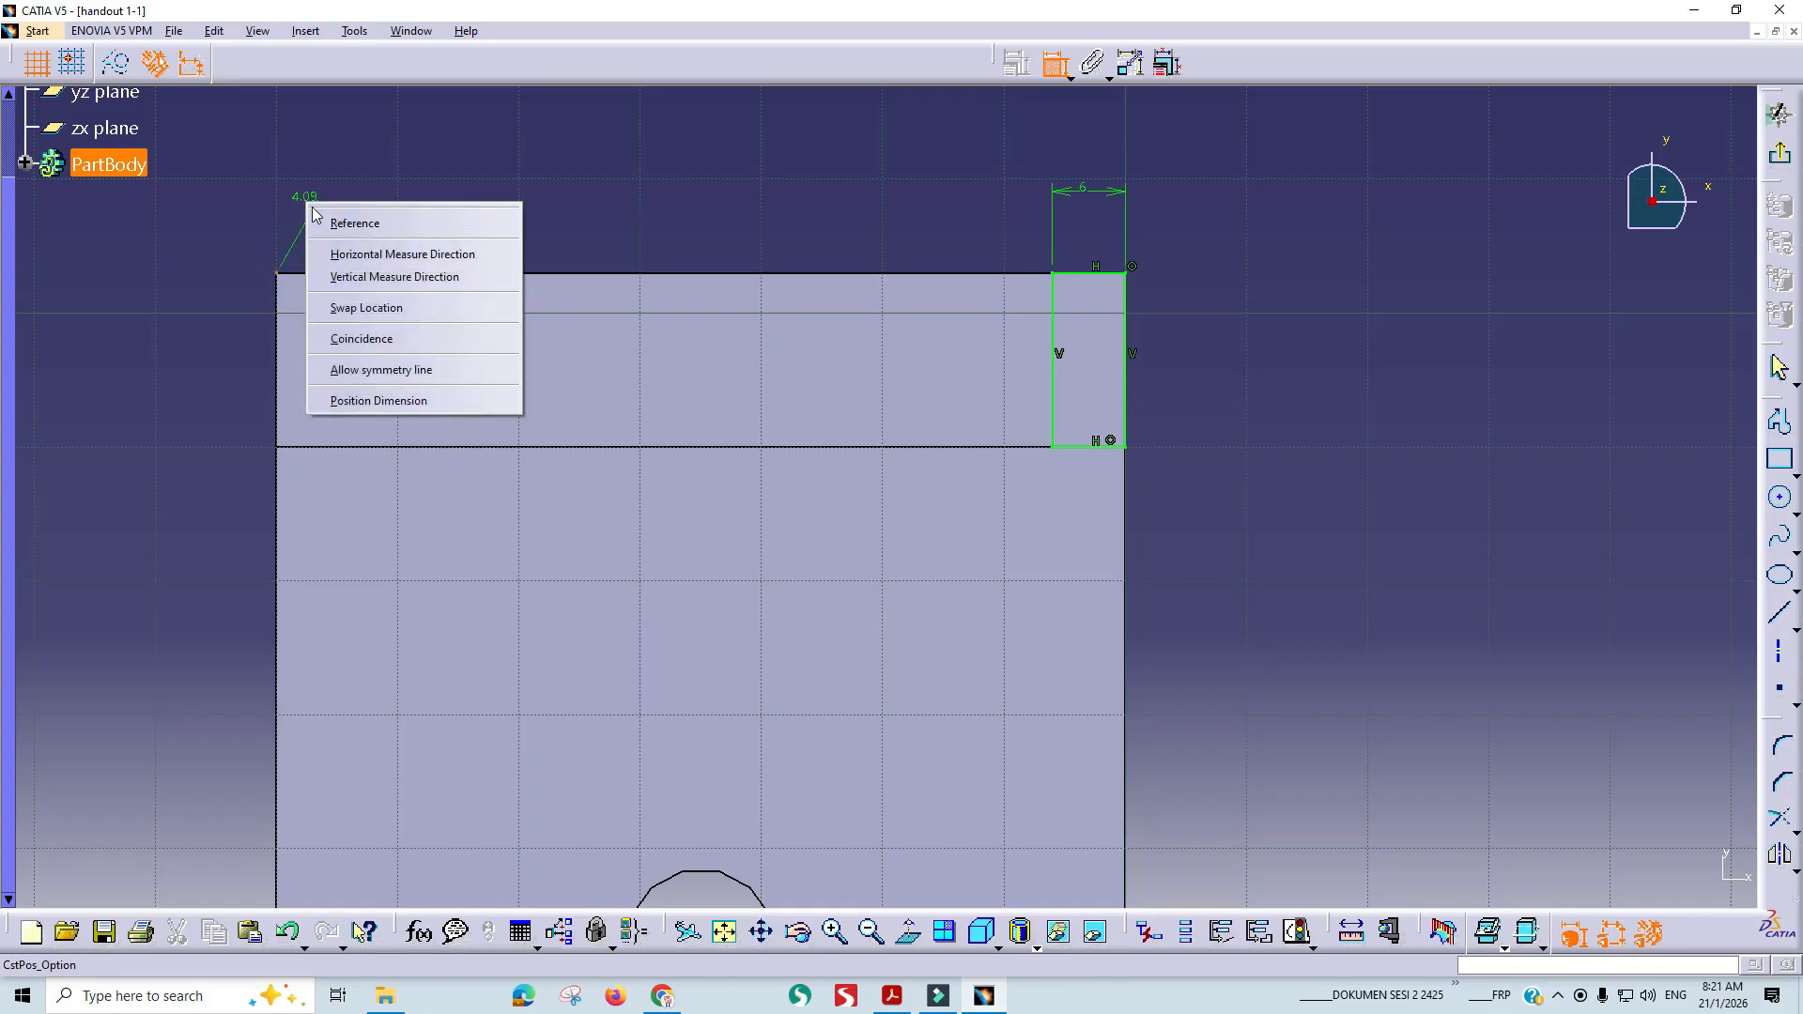
left_click(379, 339)
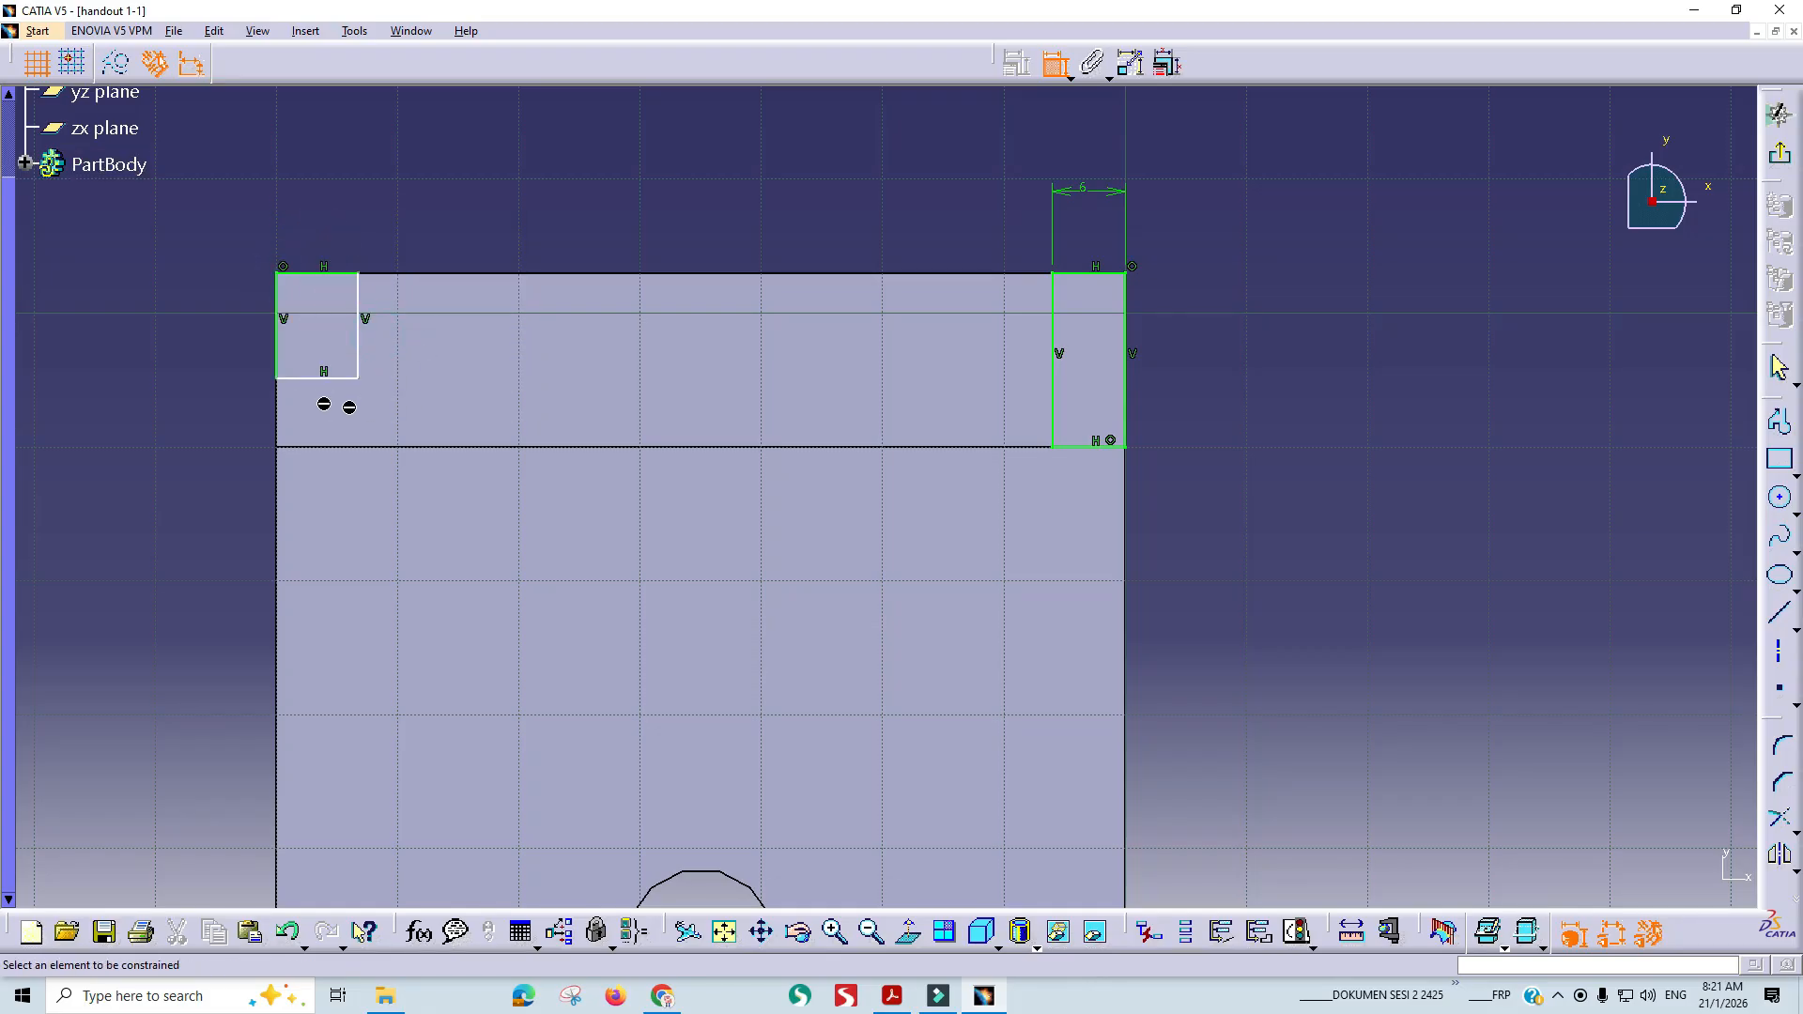
Constrain the second rectangle's lower edge to coincide with the end step's inner edge.
left_click(314, 378)
left_click(319, 448)
right_click(186, 408)
left_click(251, 551)
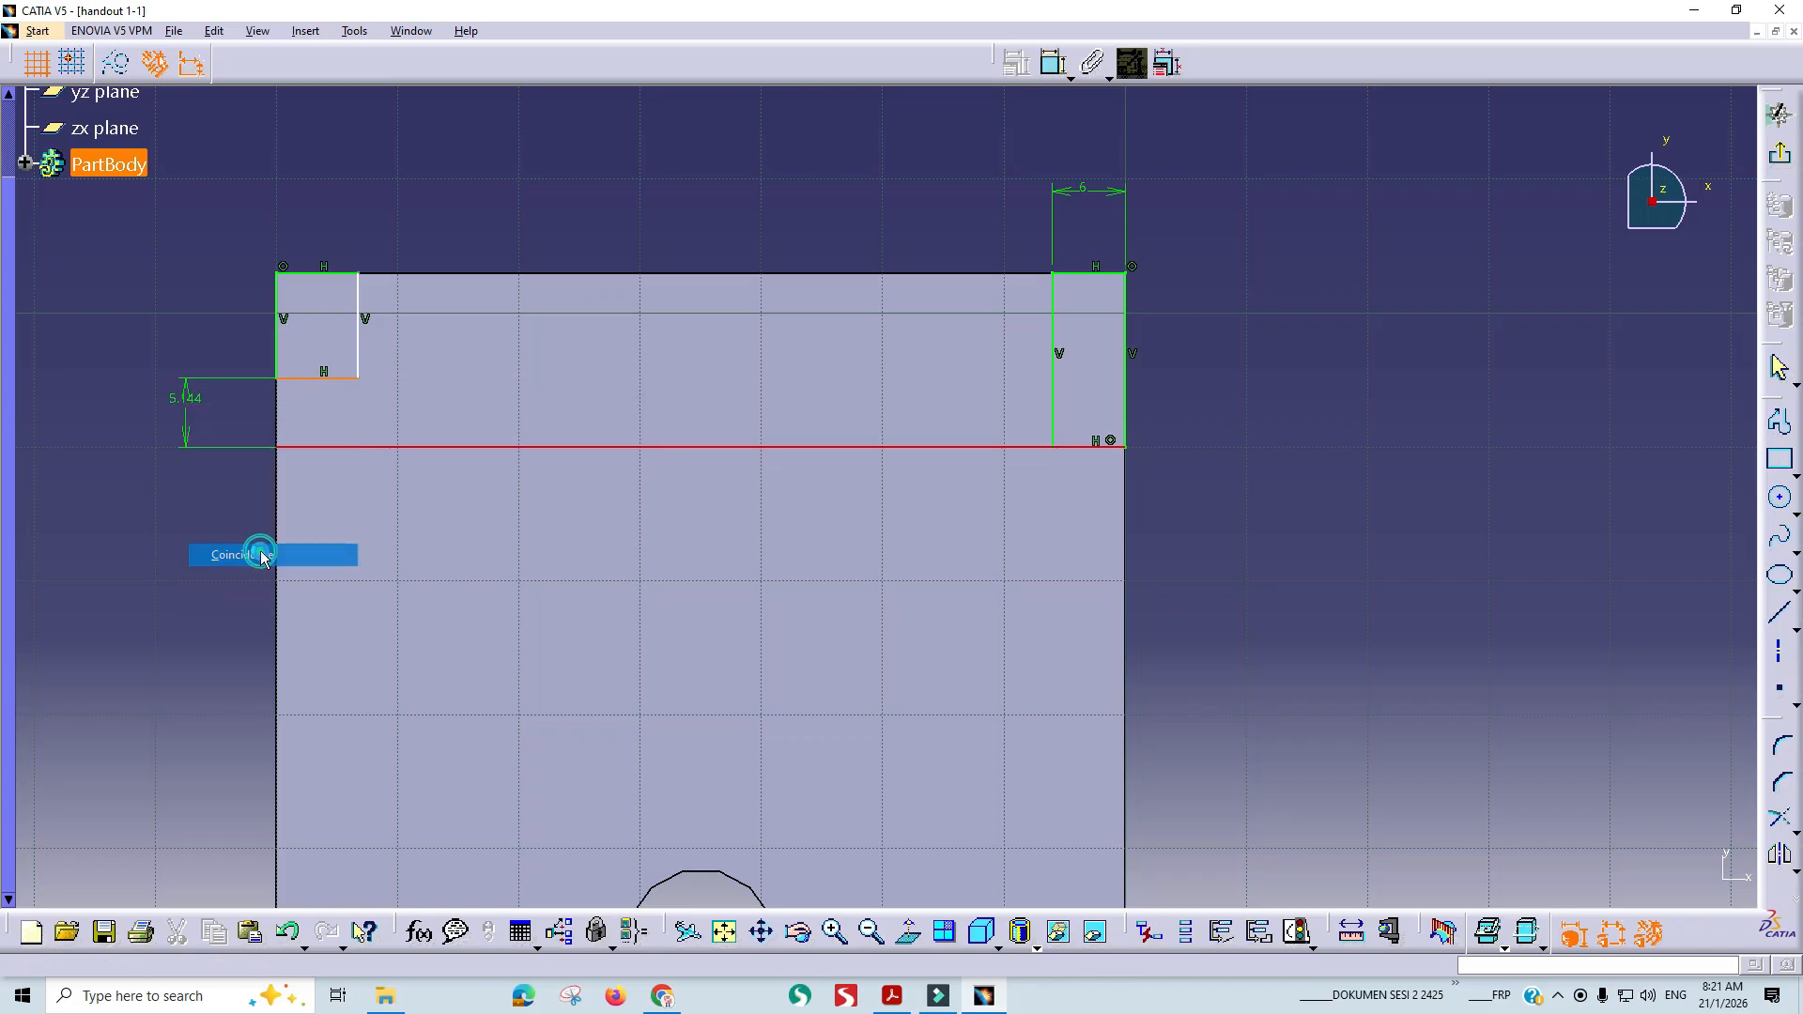
Dimension the second corner rectangle's width to 6 mm.
left_click(322, 273)
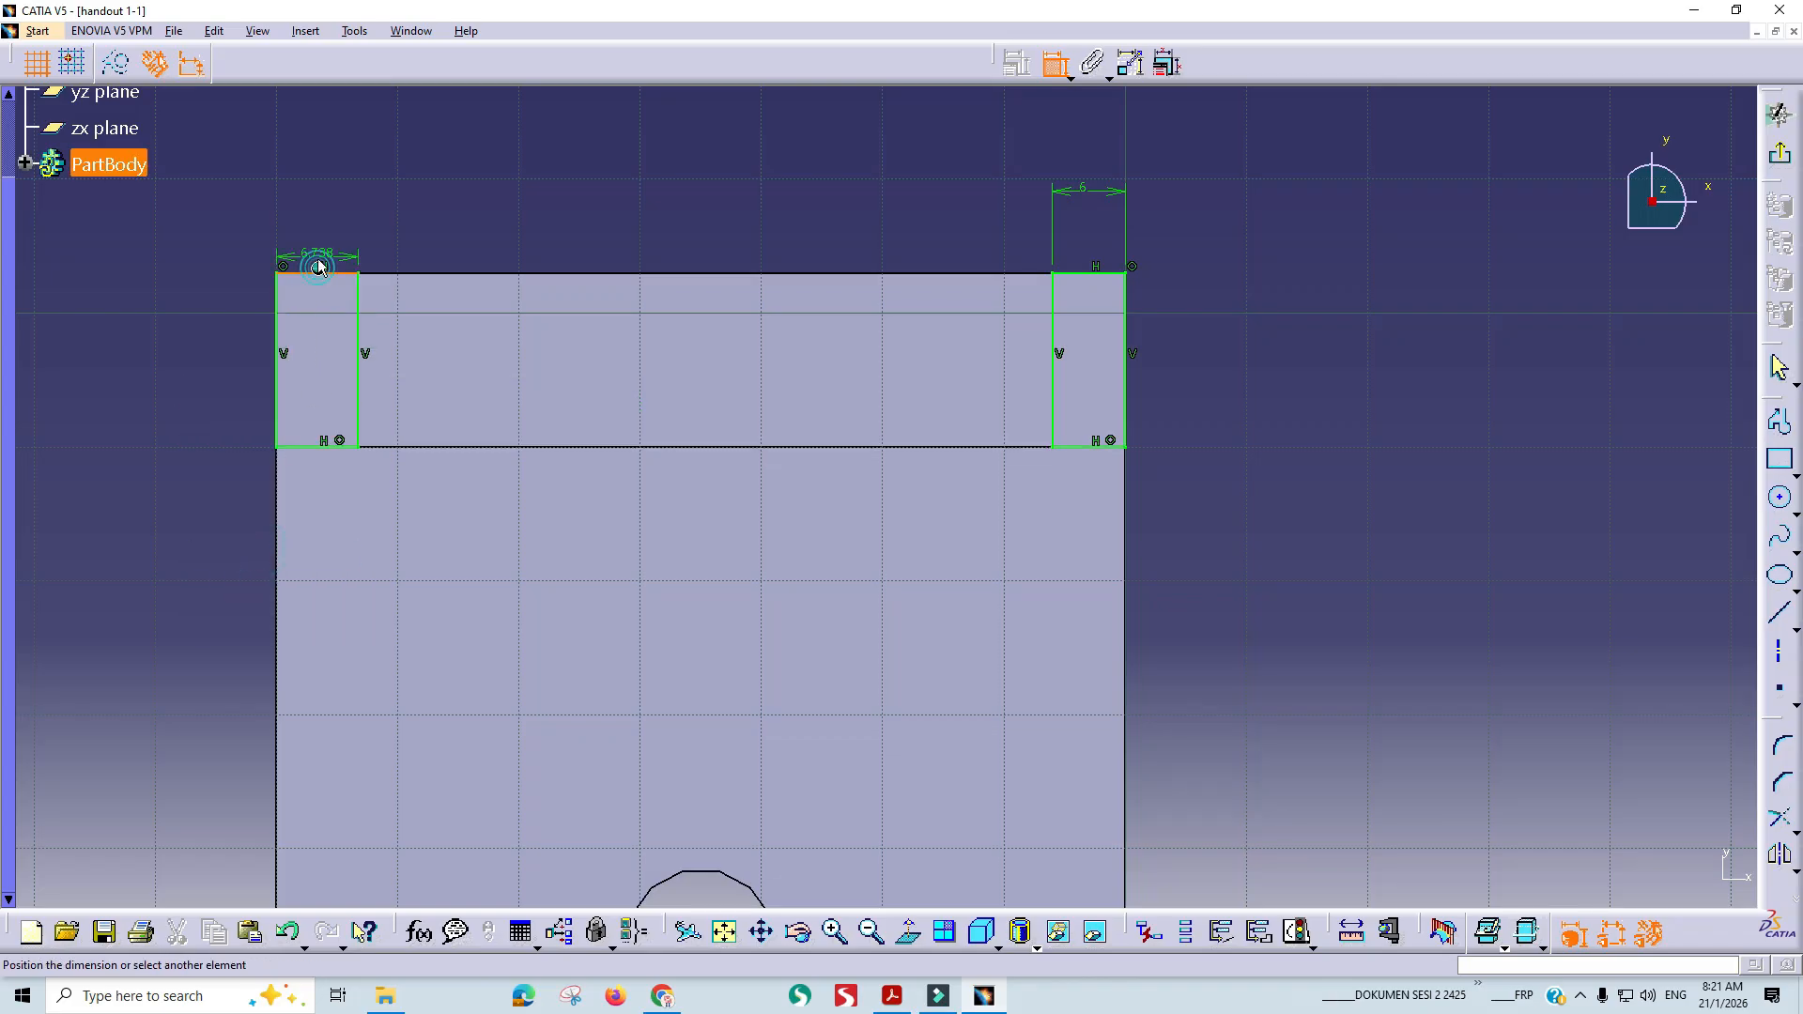
left_click(331, 162)
double_click(330, 161)
type("6mm")
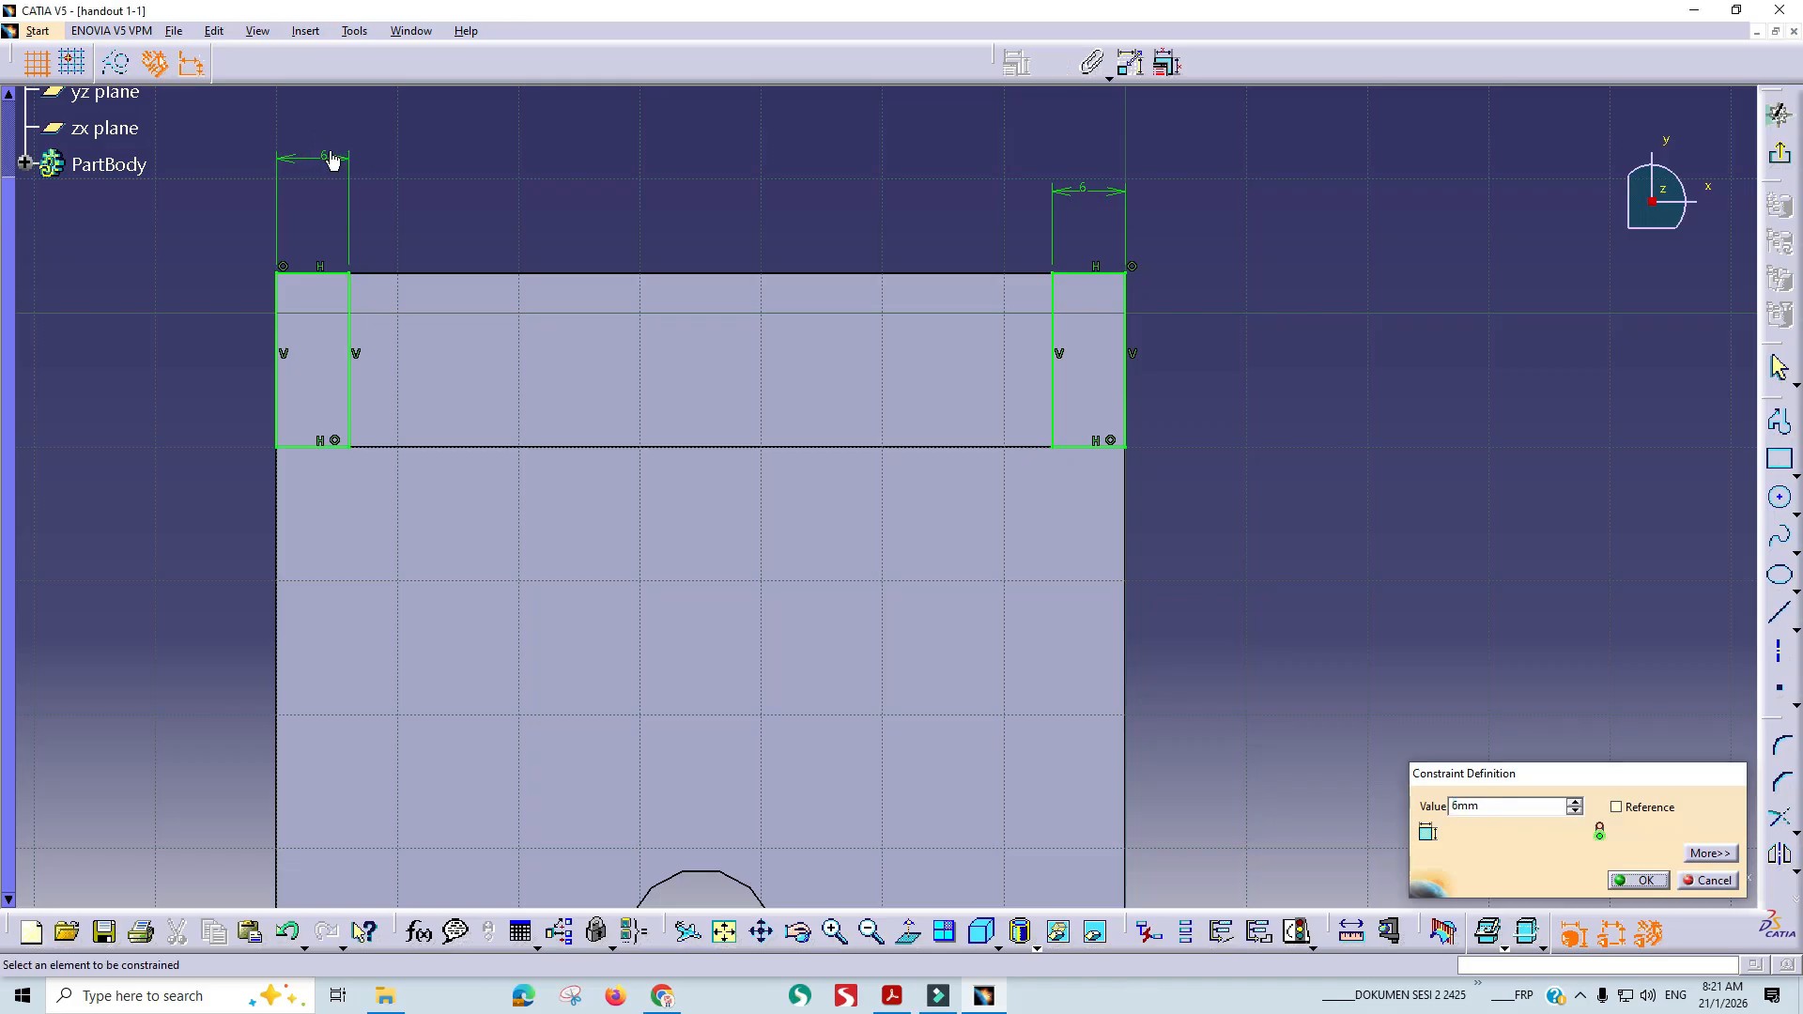
key("Return")
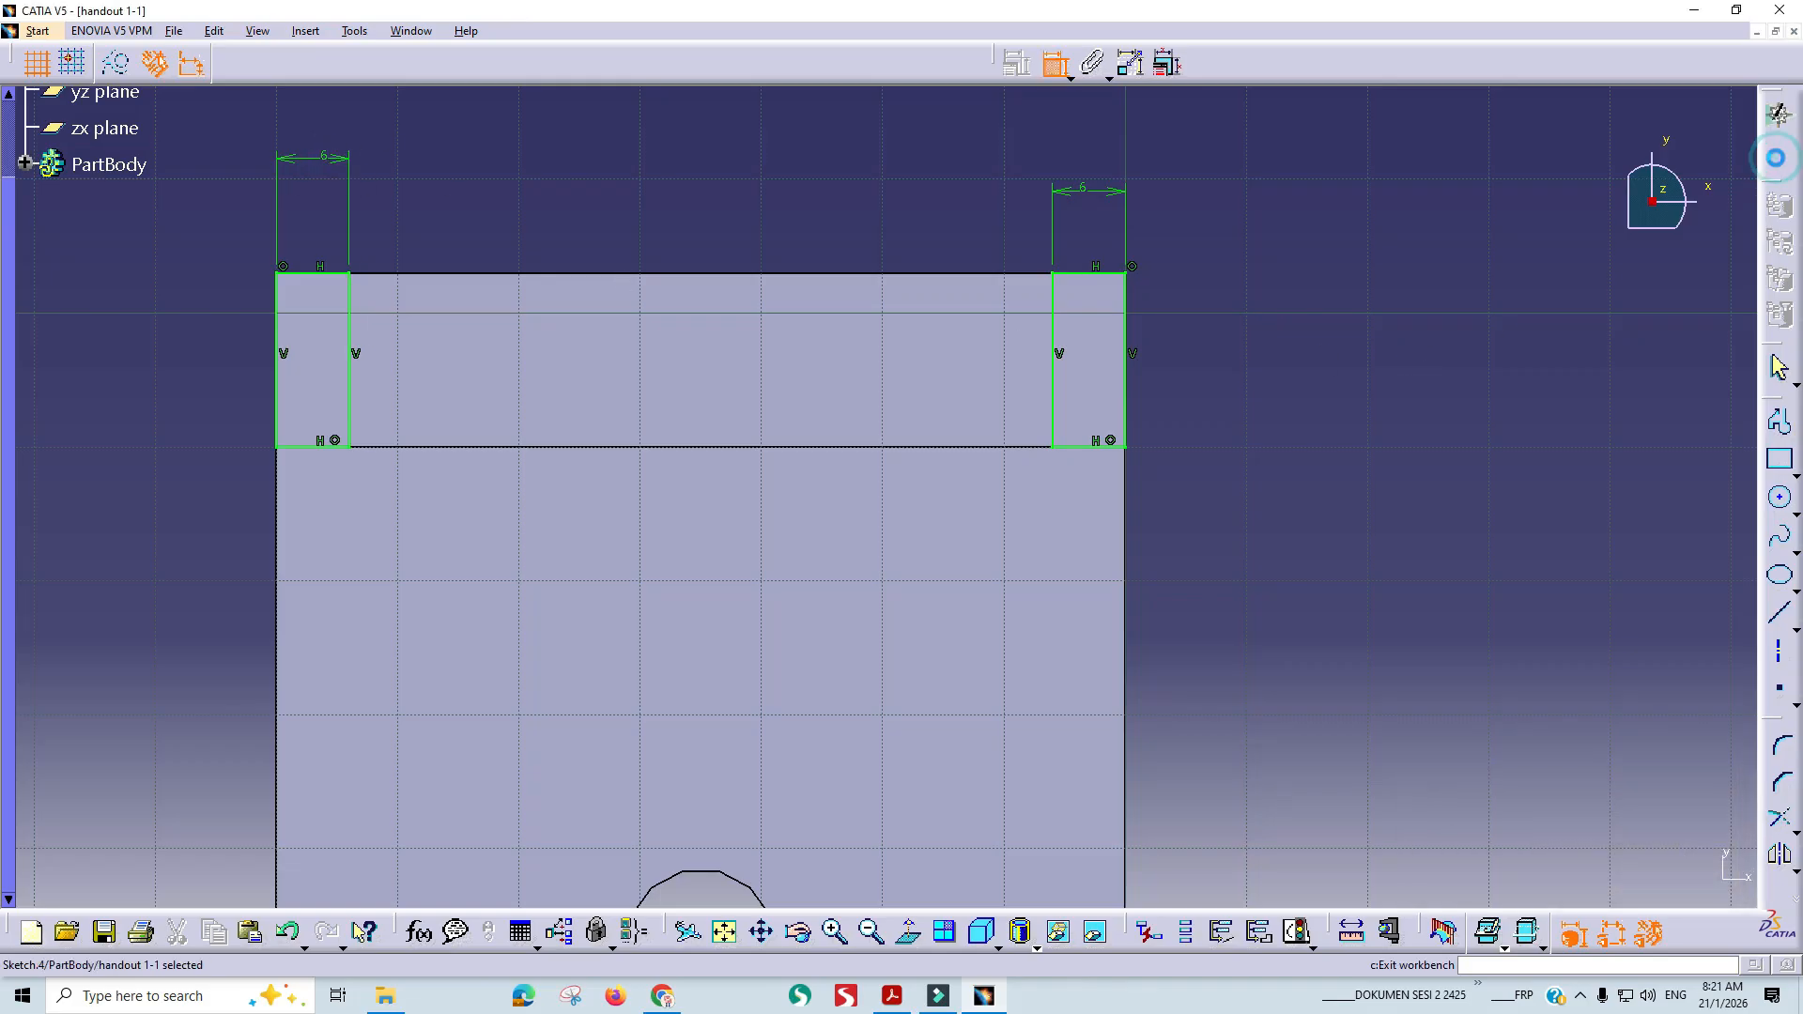
Finish the sketch and cut both corner rectangles down through the end step with a Pocket.
left_click(1780, 154)
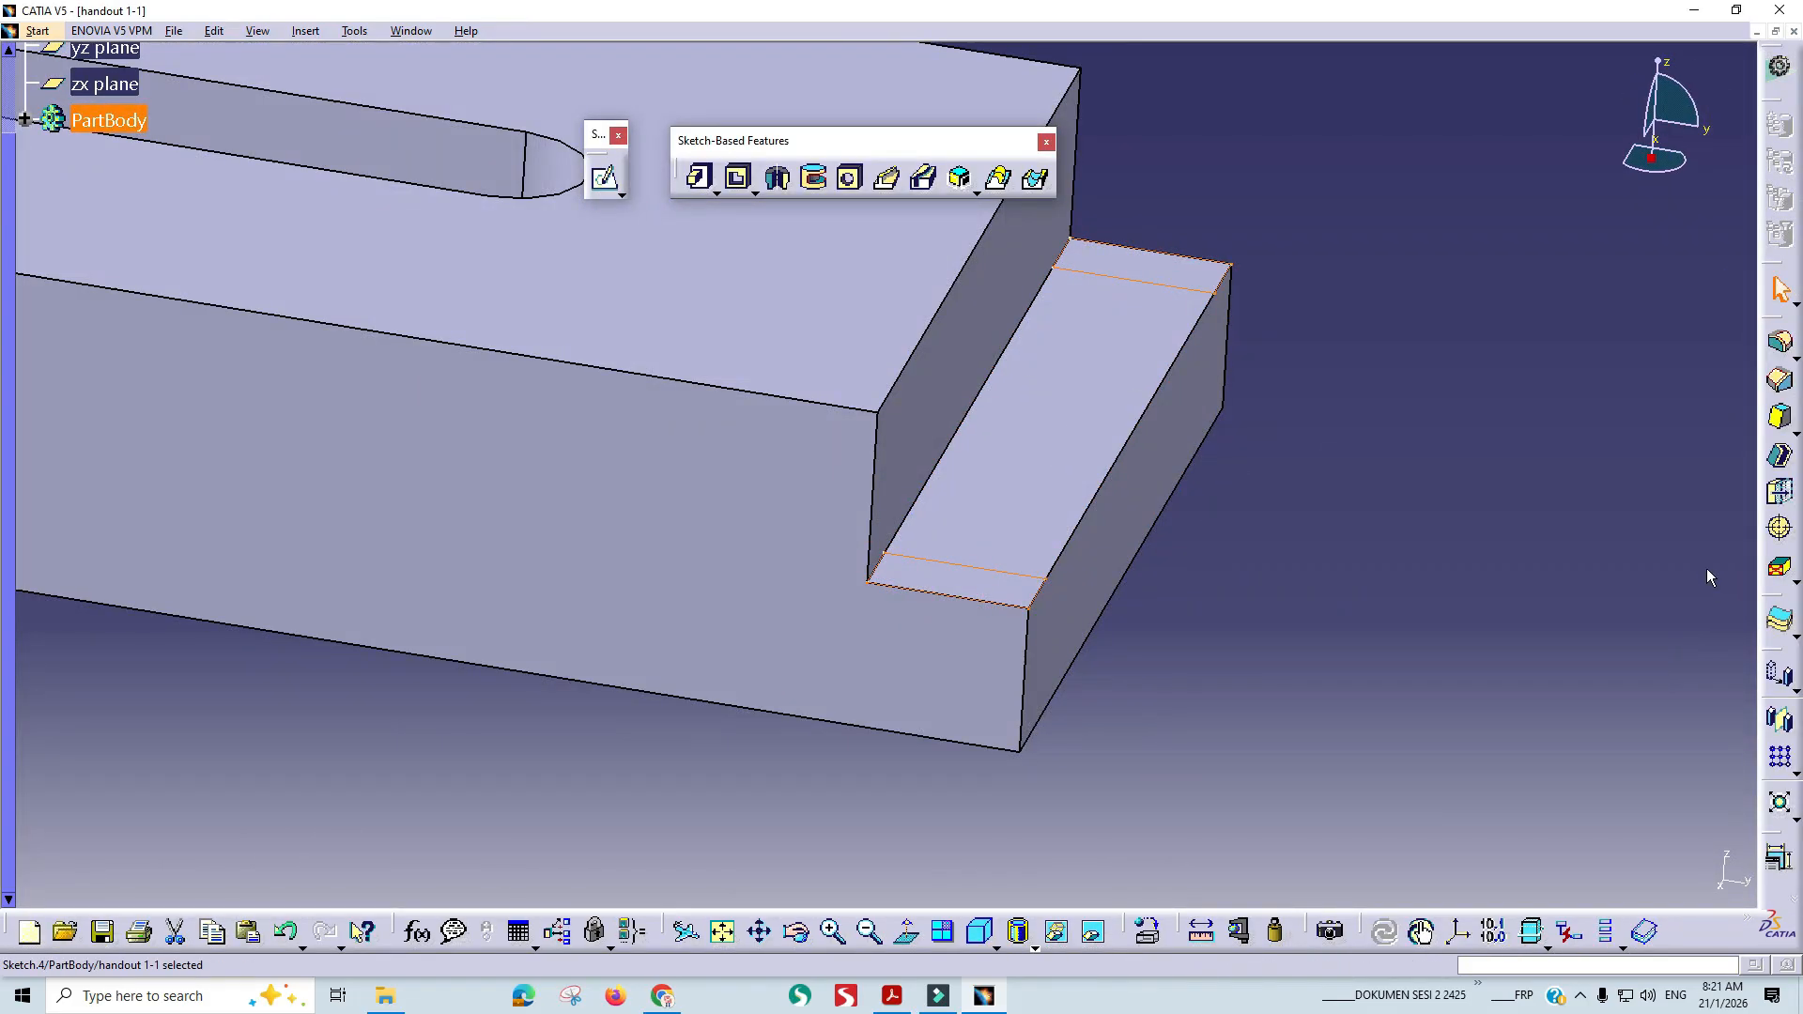
left_click(738, 182)
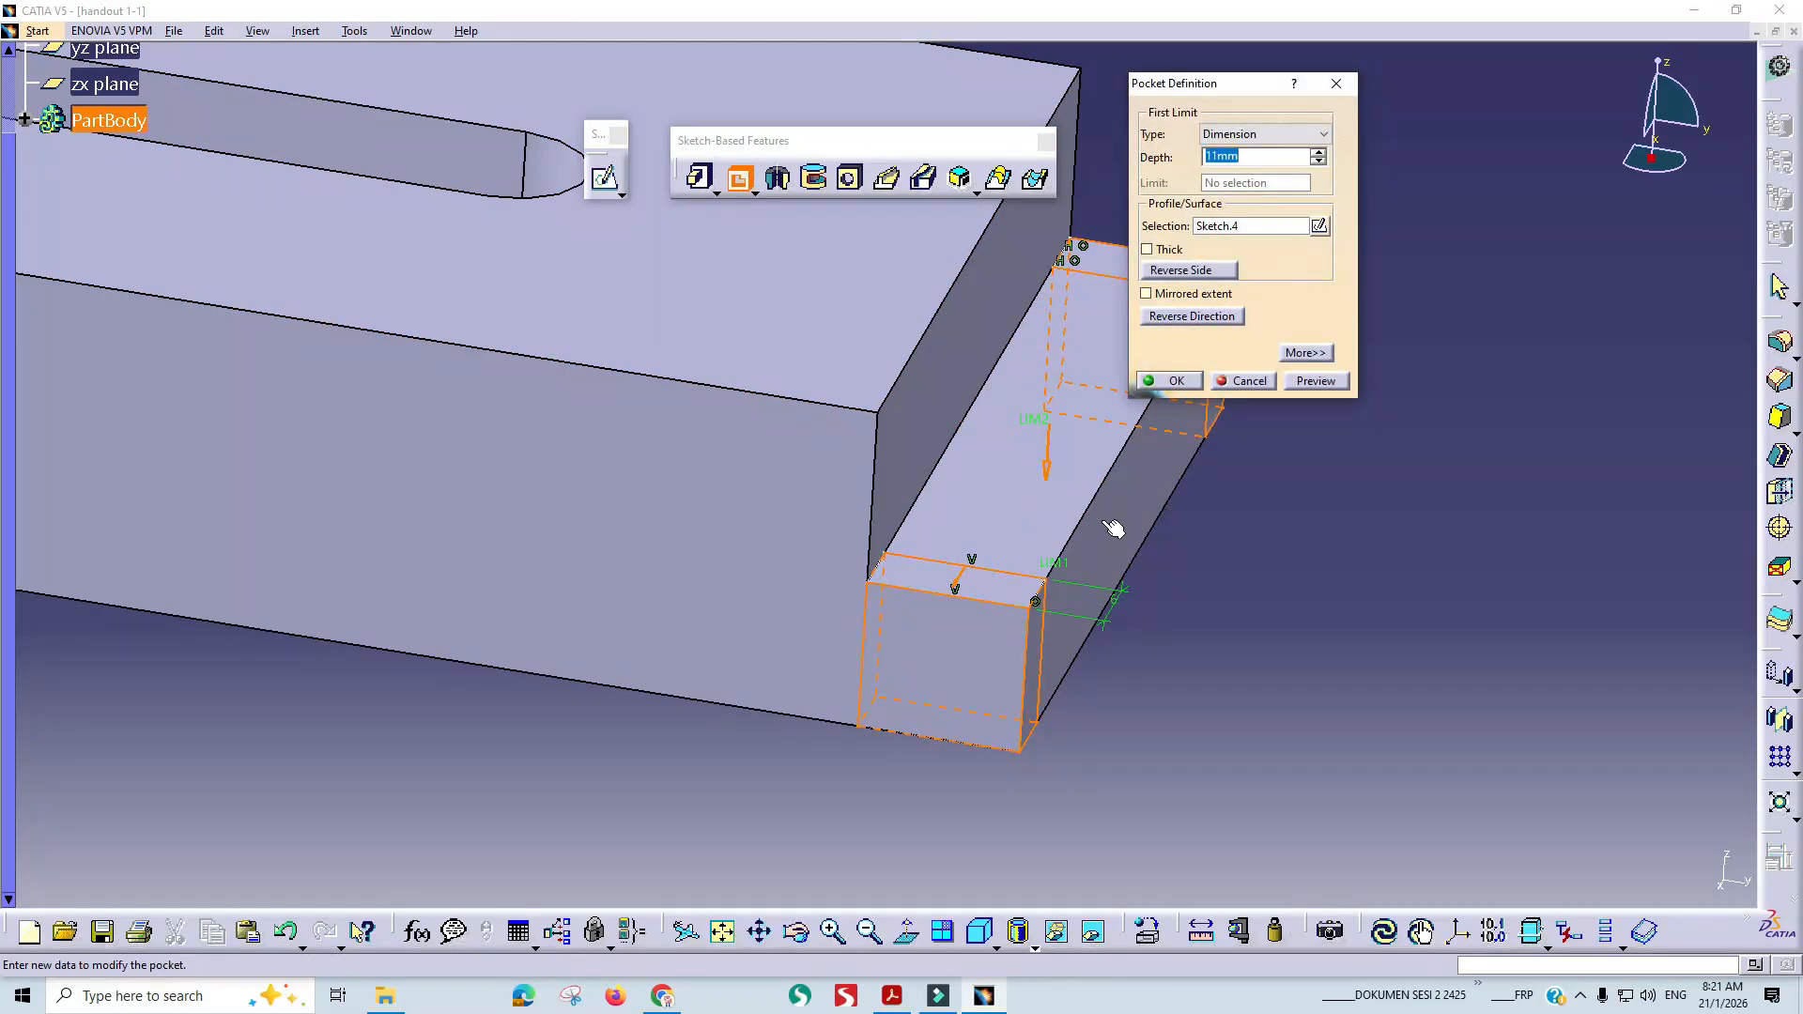
left_click(1264, 133)
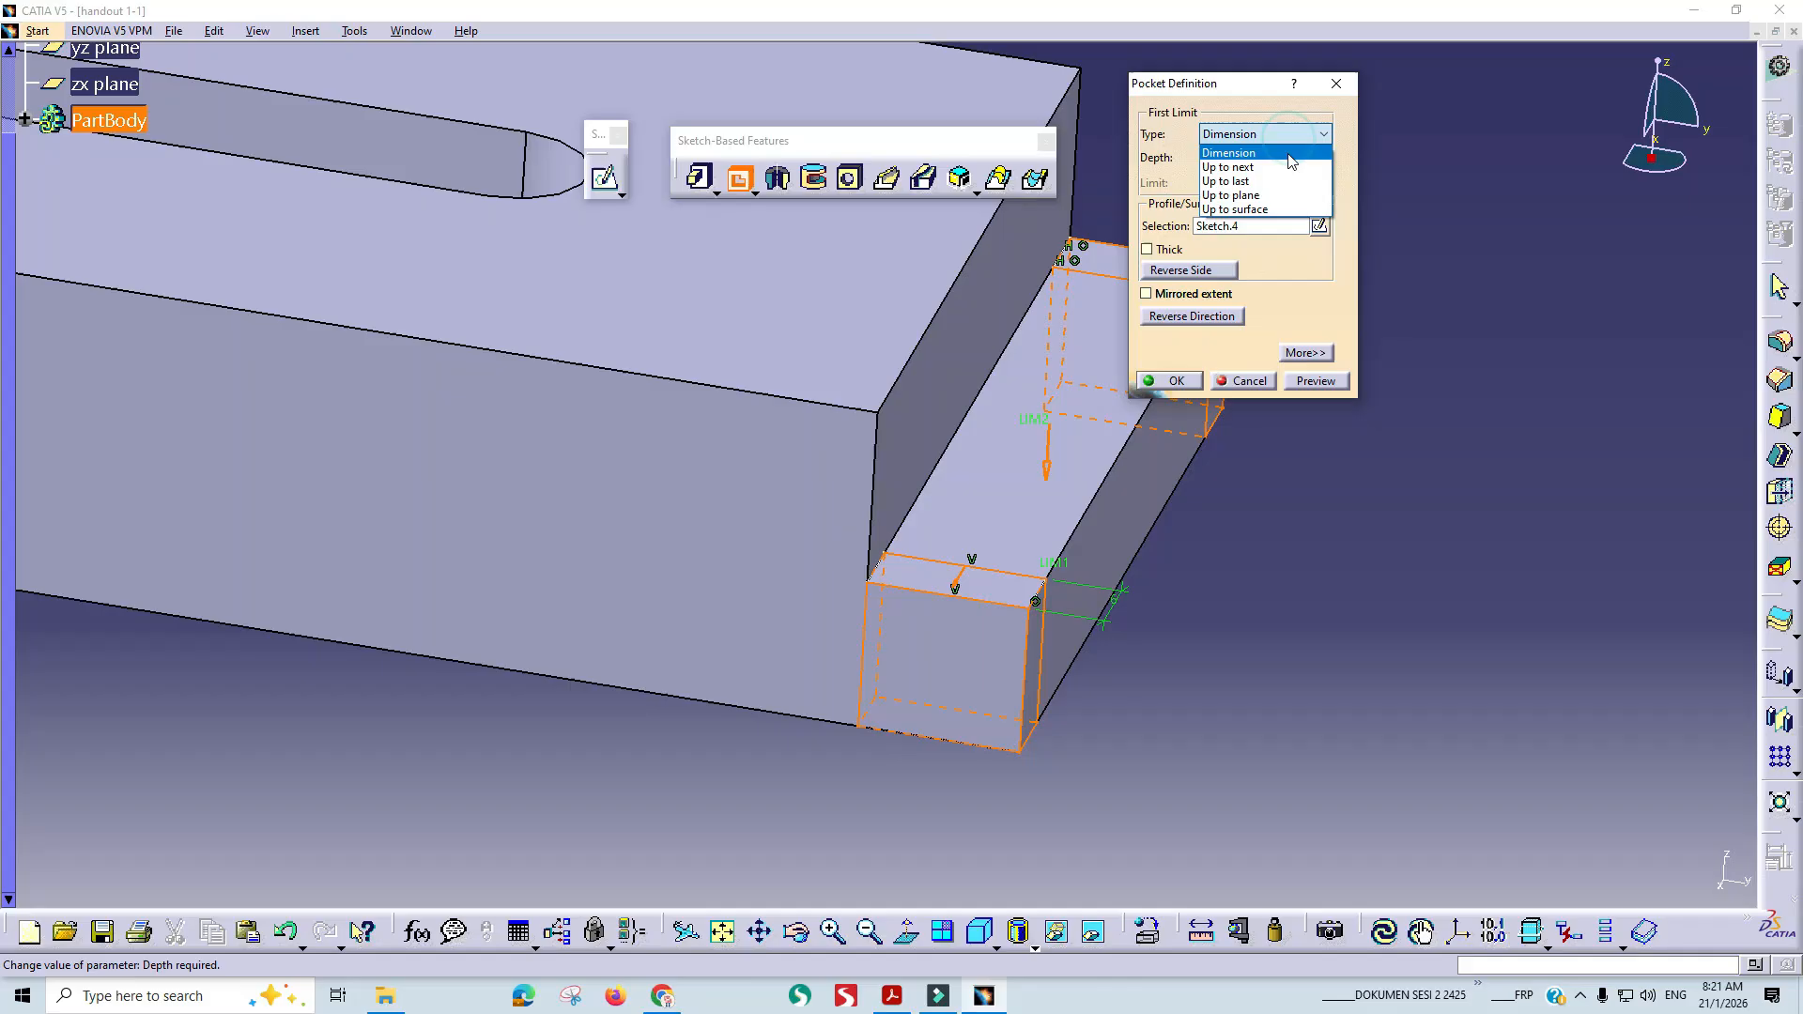
left_click(1240, 175)
left_click(1171, 380)
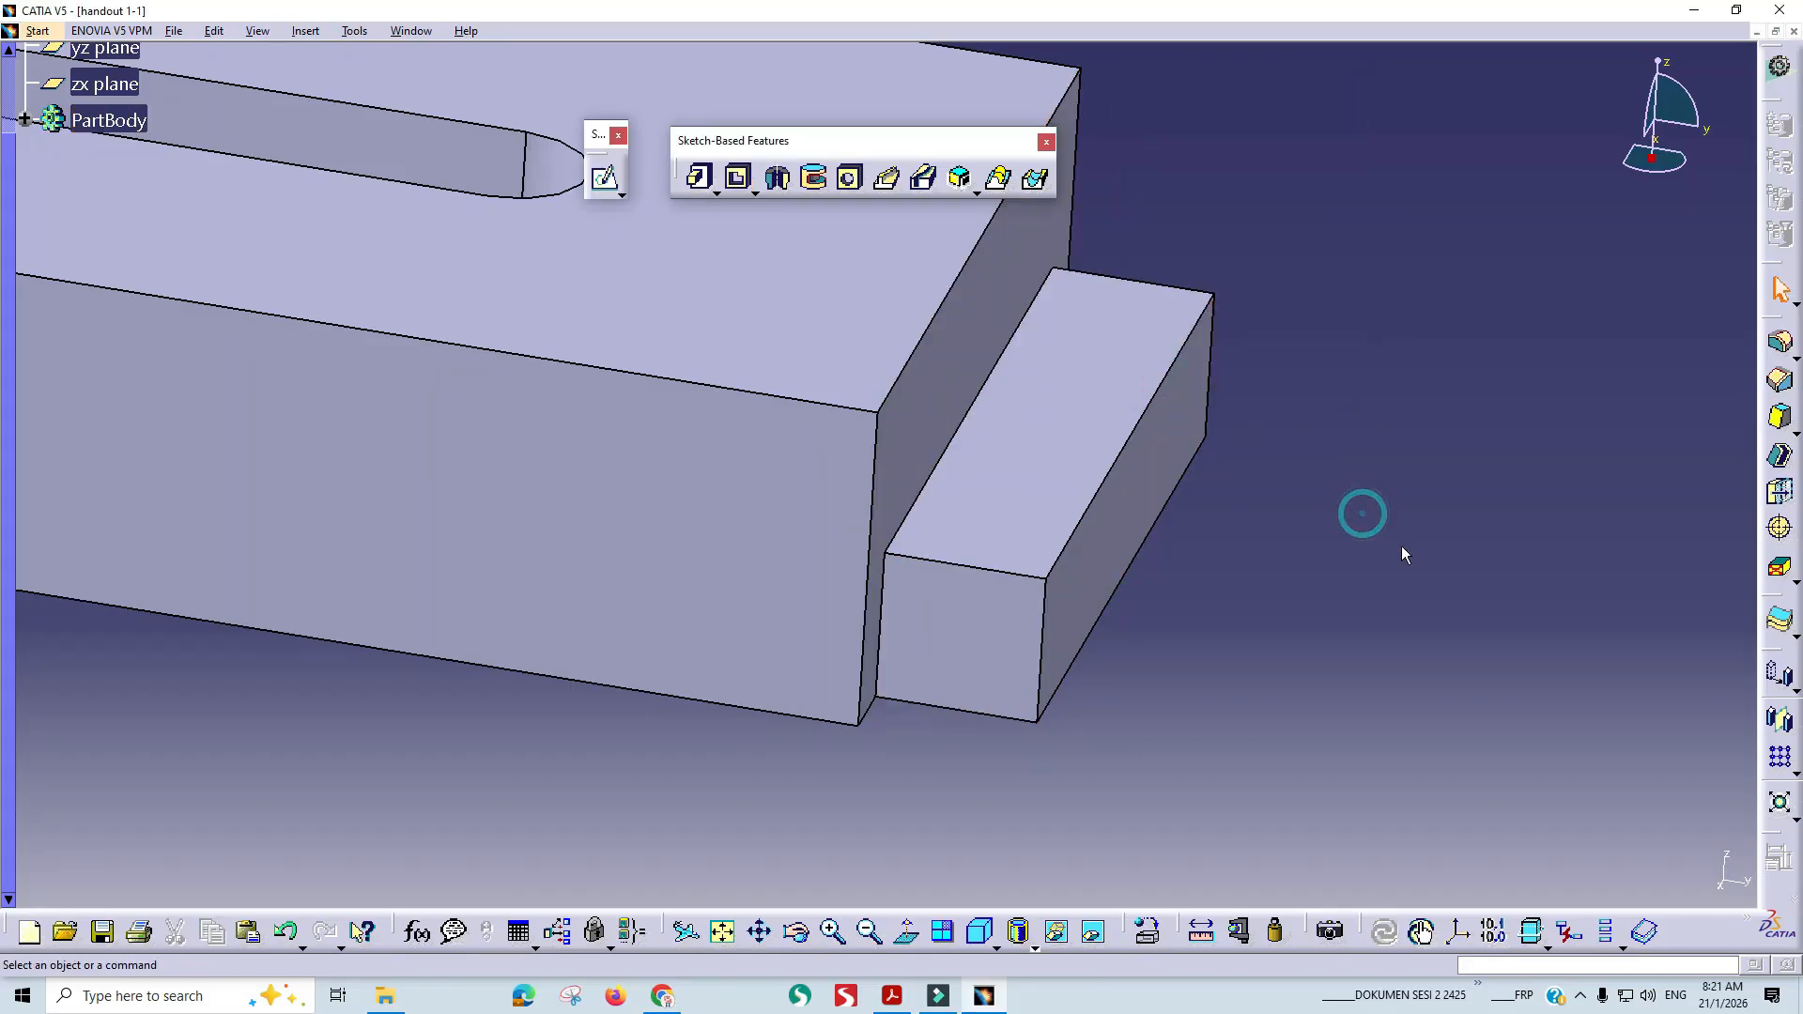
Check the corner radius in the PDF drawing and apply a 6 mm edge fillet to the end step's two outer vertical edges.
middle_click_drag(1255, 591, 1370, 627)
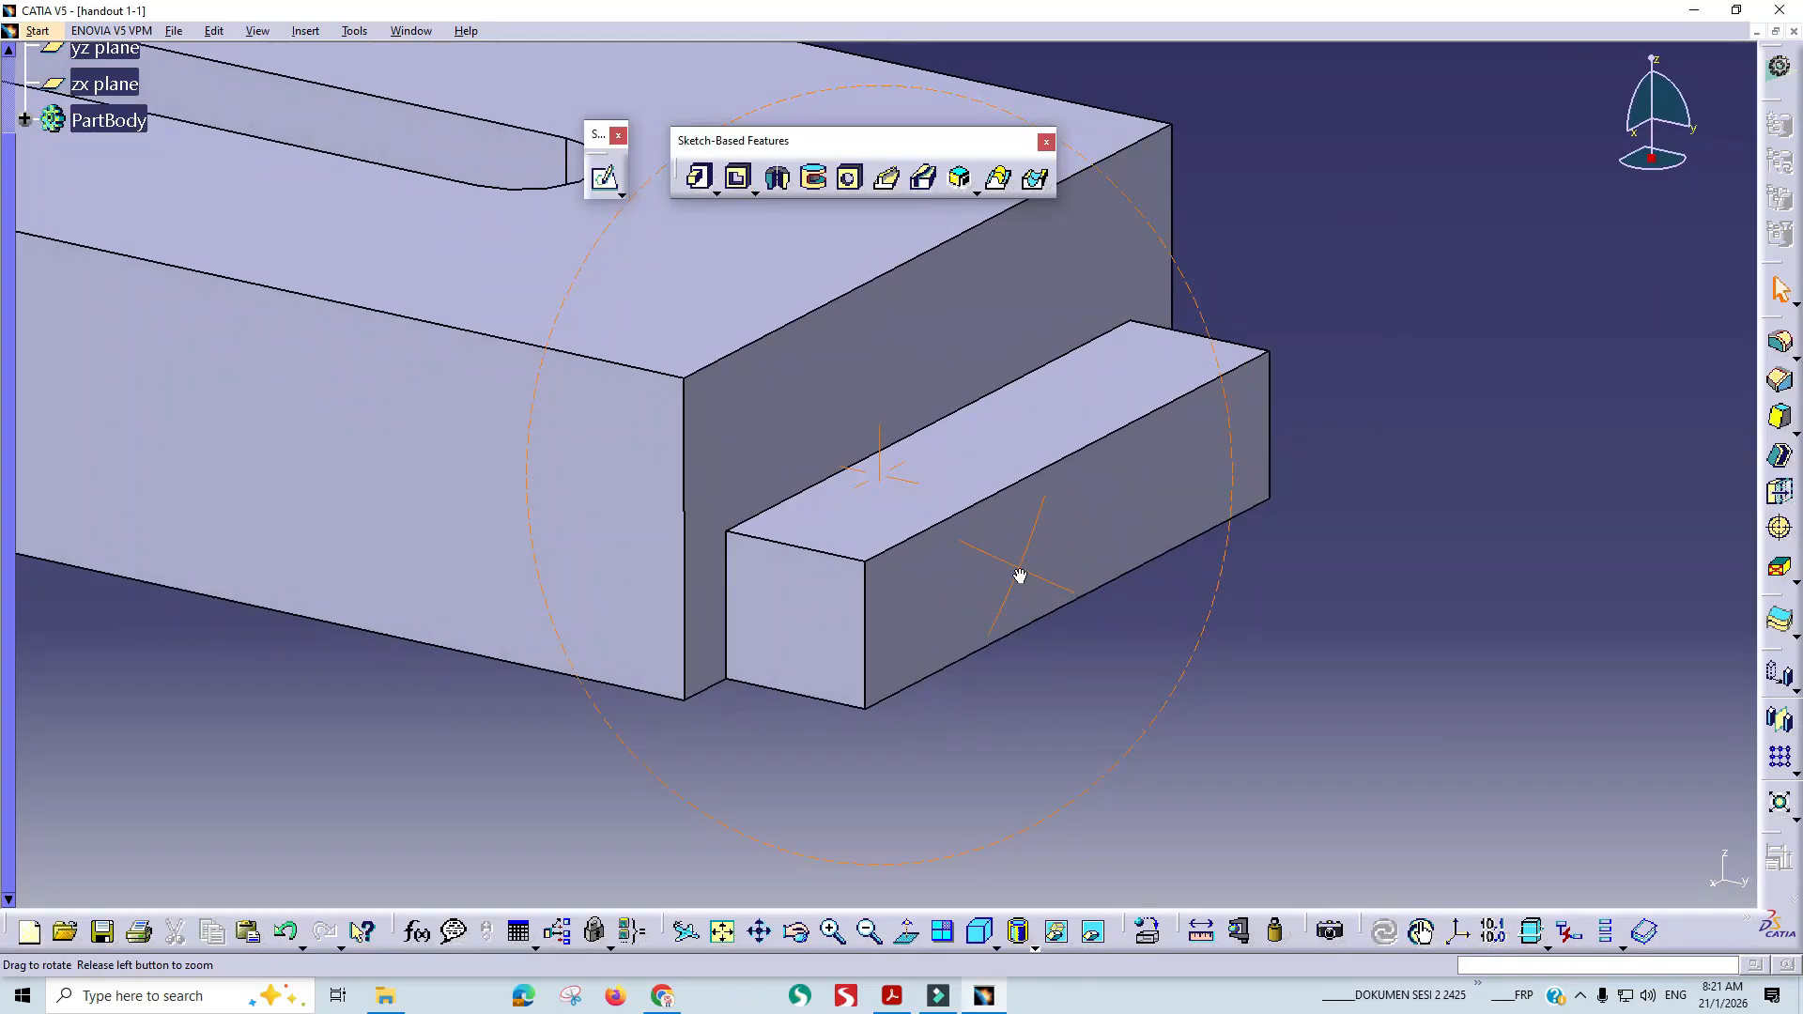
key("alt+Tab")
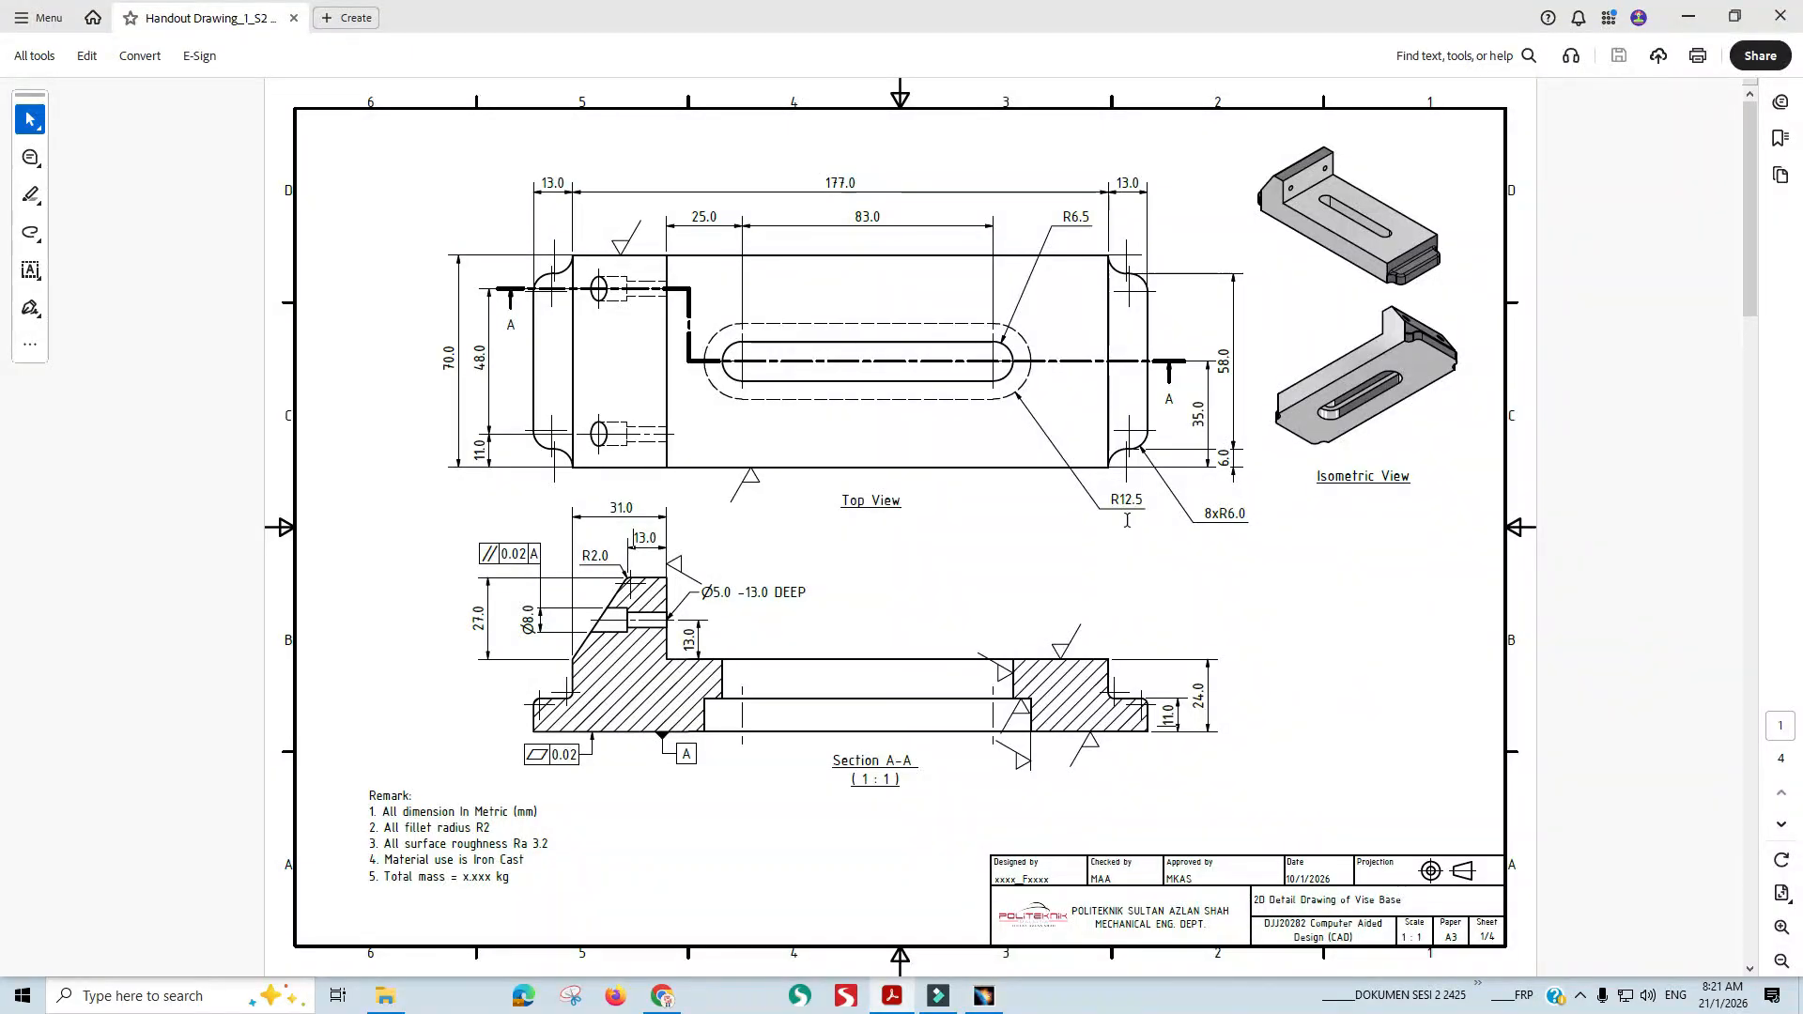
key("alt+Tab")
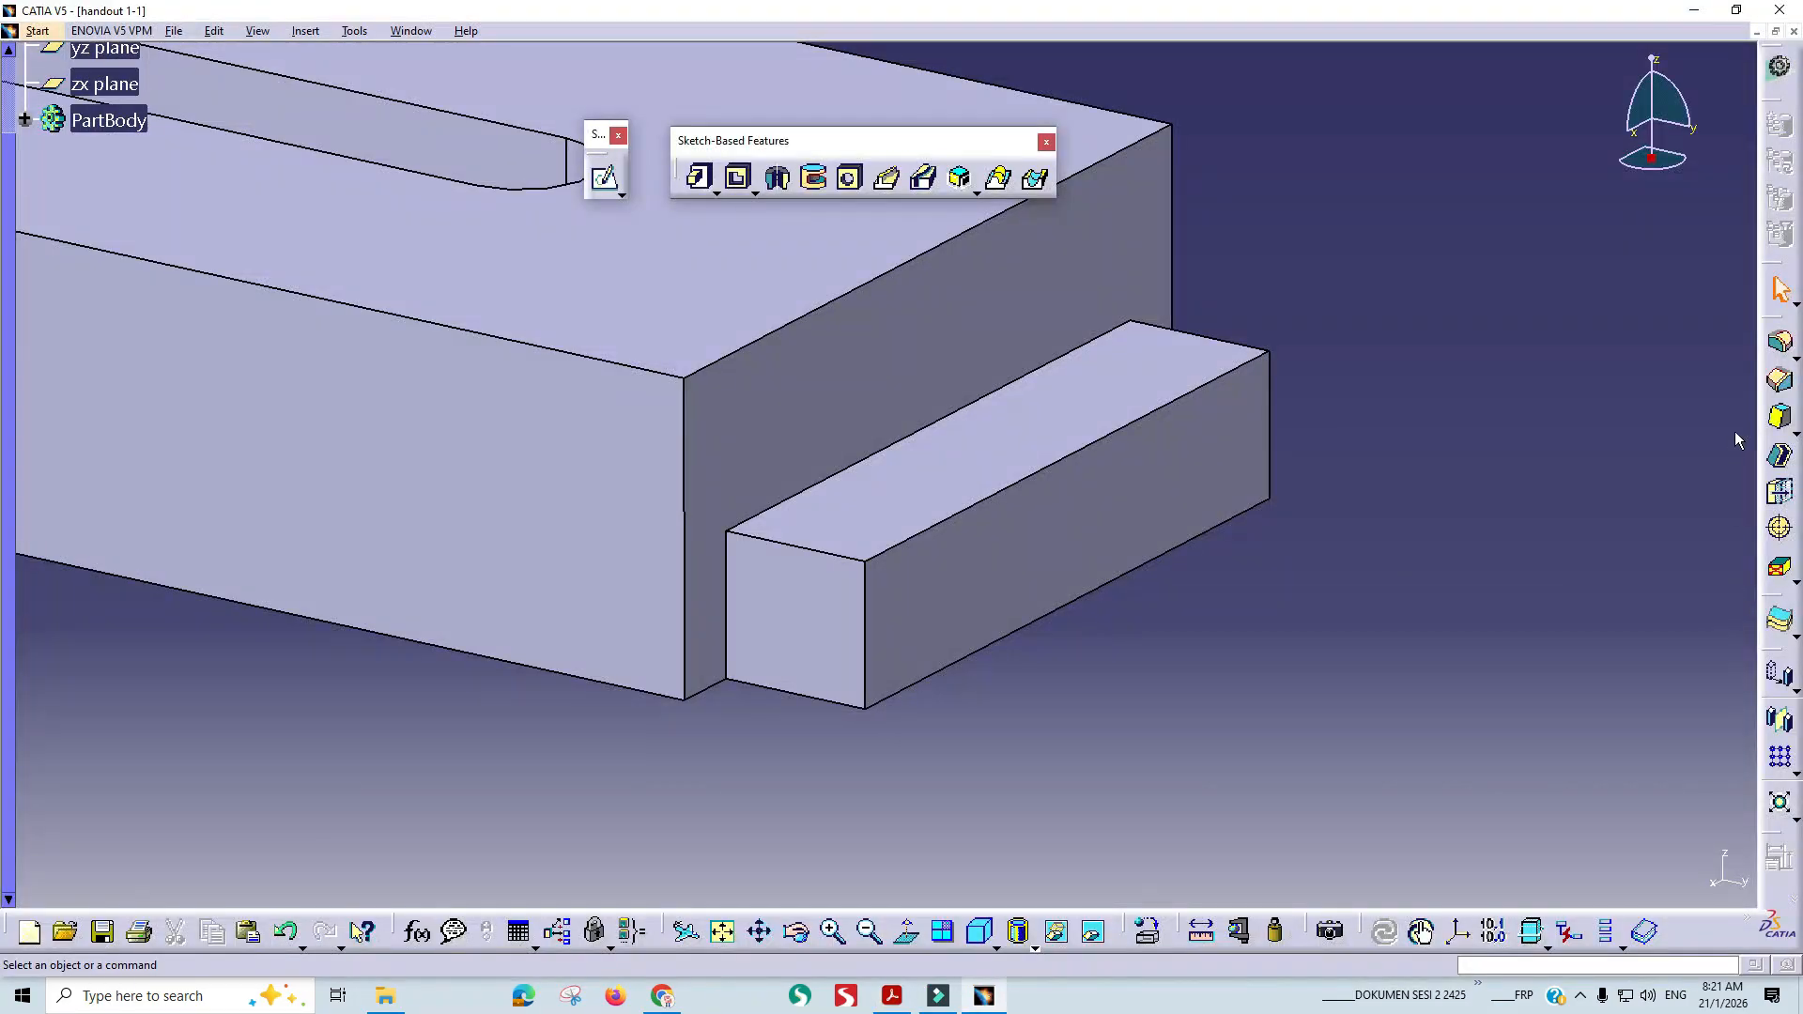
left_click(1781, 344)
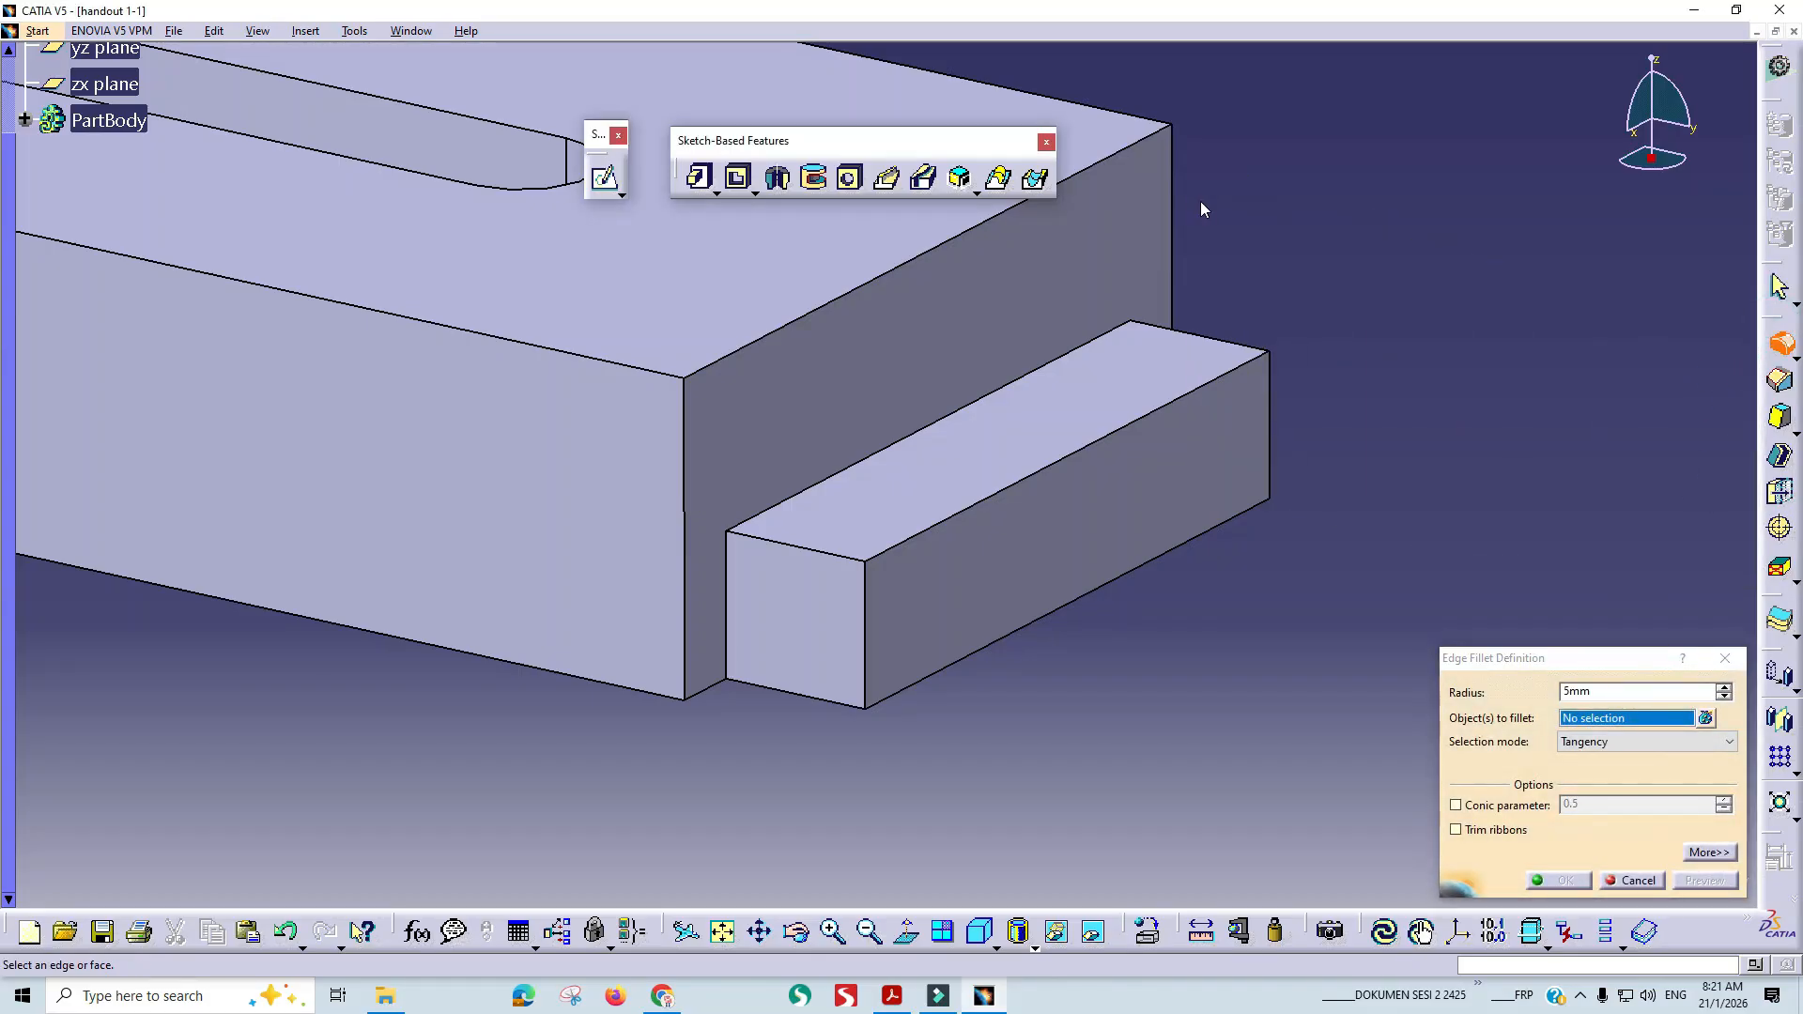
left_click_drag(1201, 201, 1141, 167)
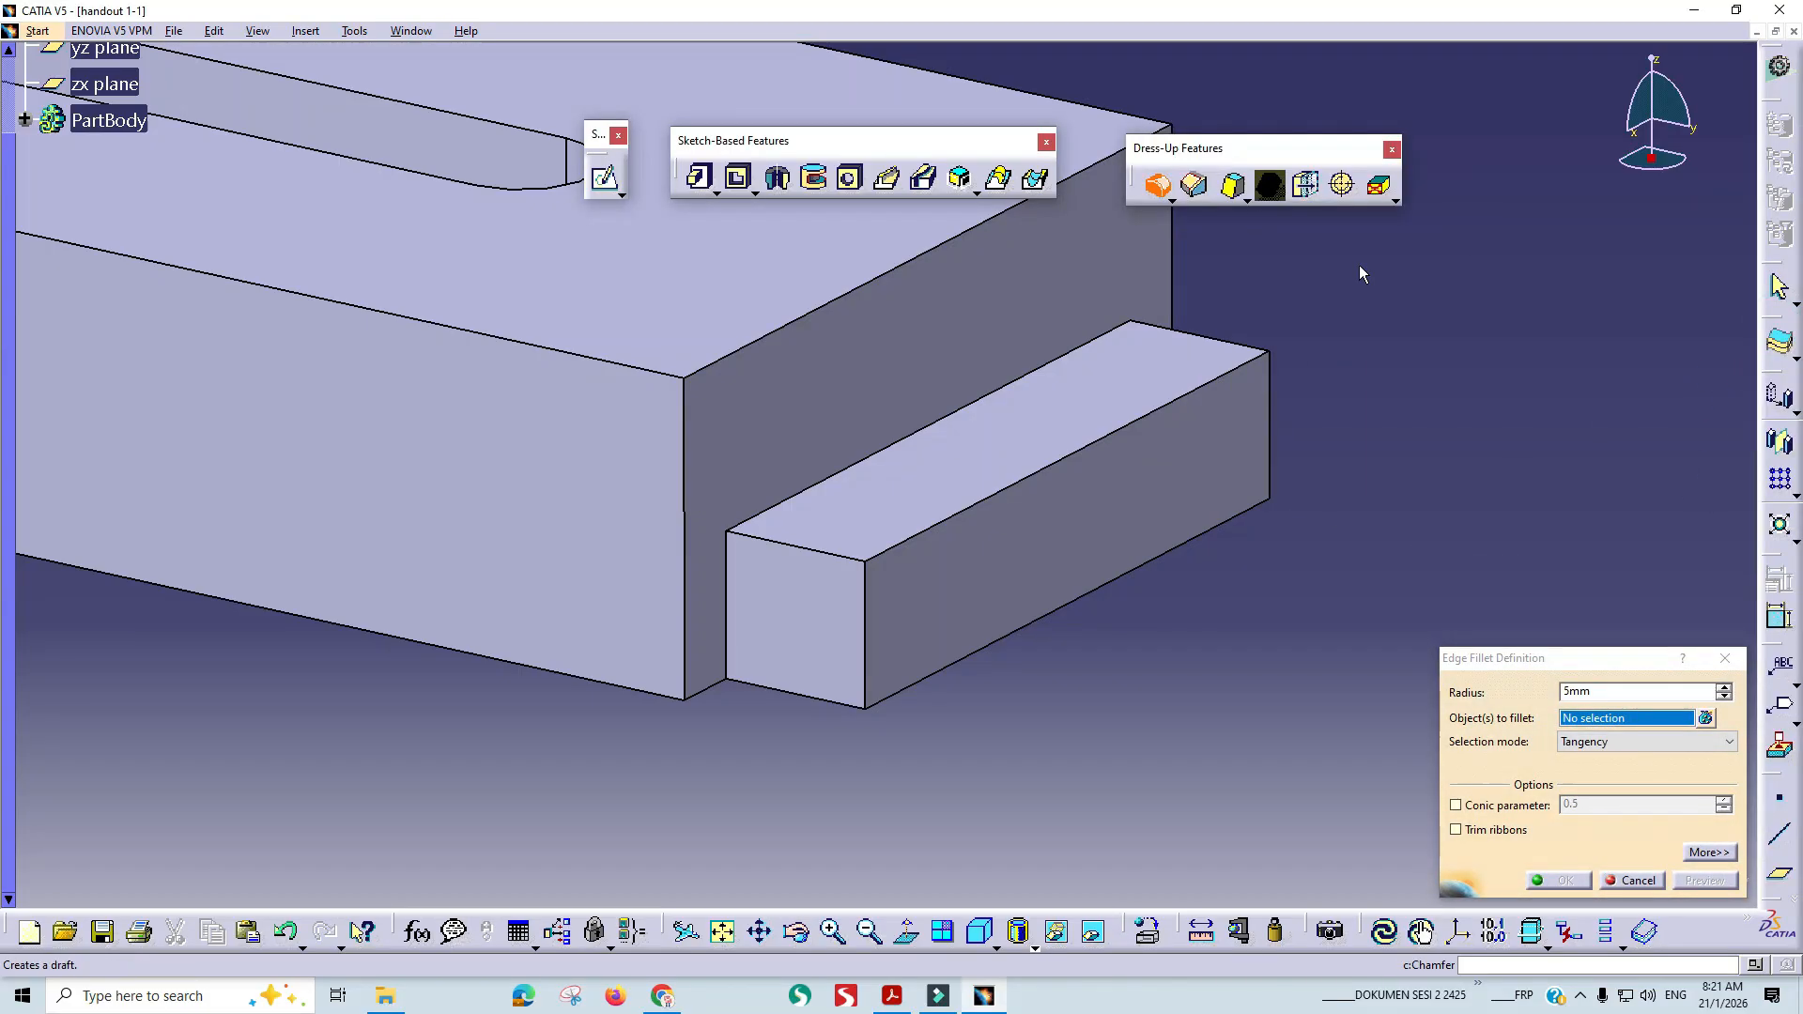
key("alt+Tab")
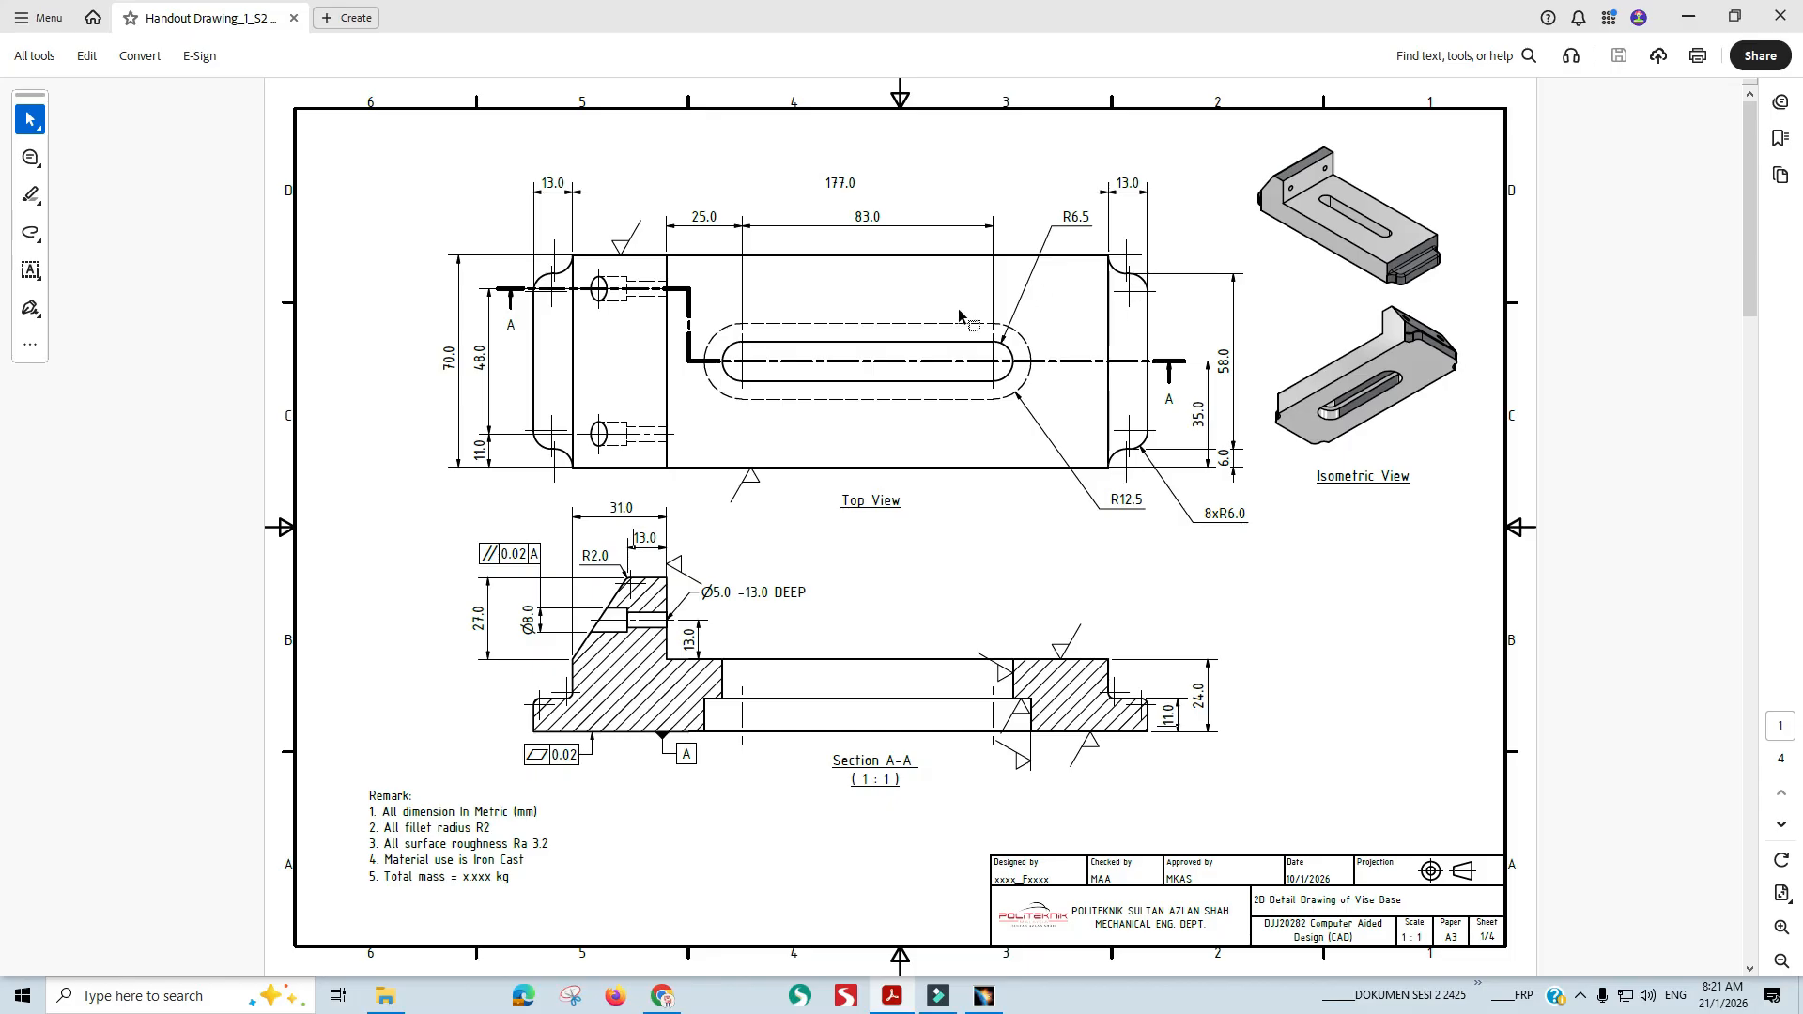
key("alt+Tab")
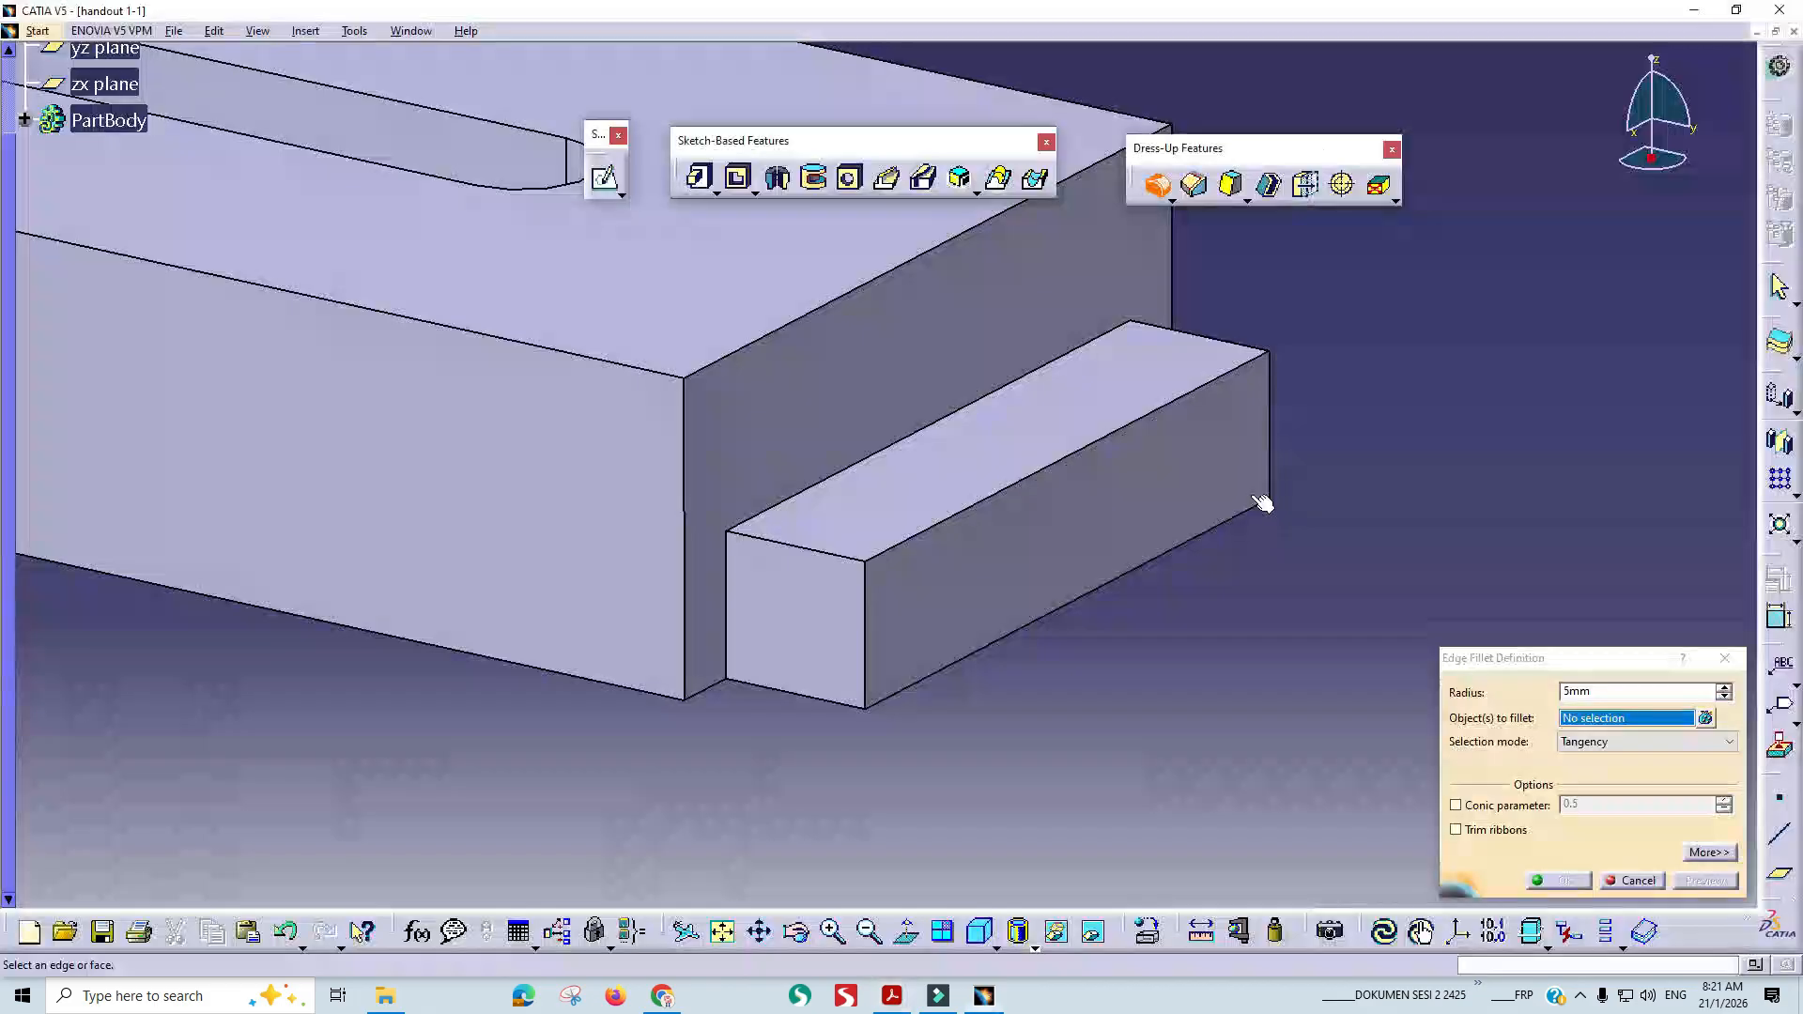
type("6")
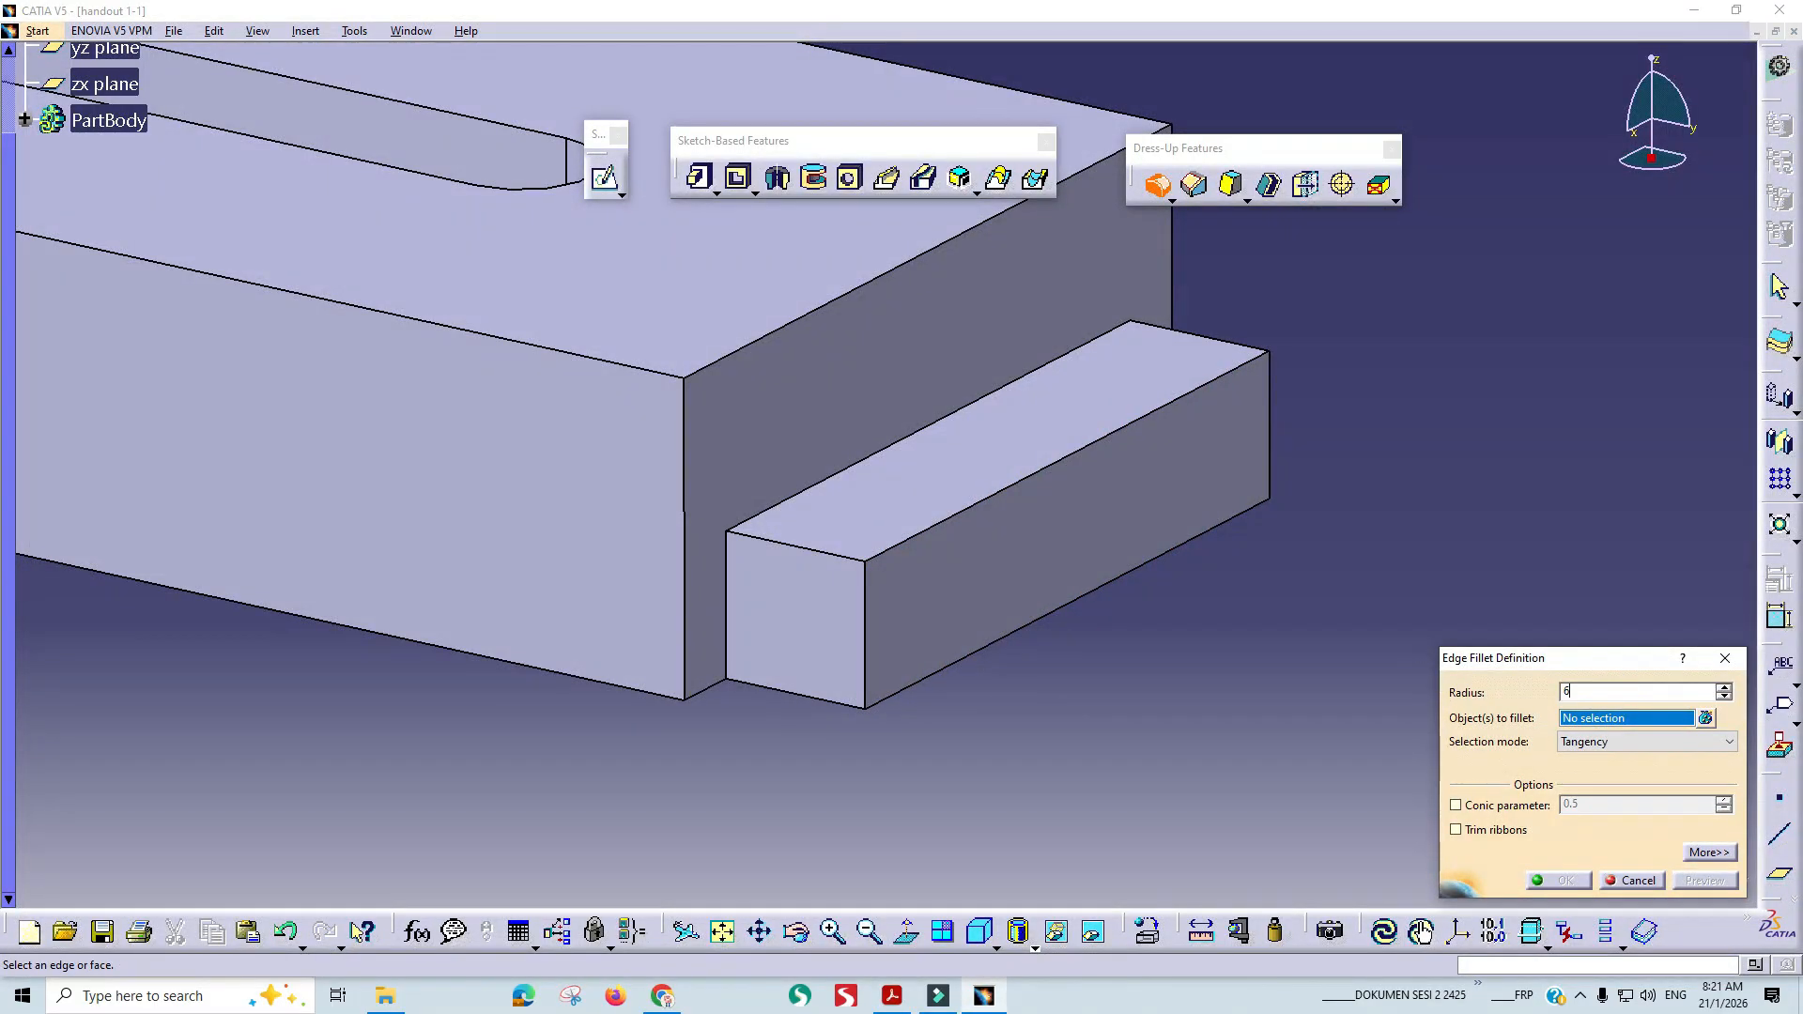
left_click(873, 641)
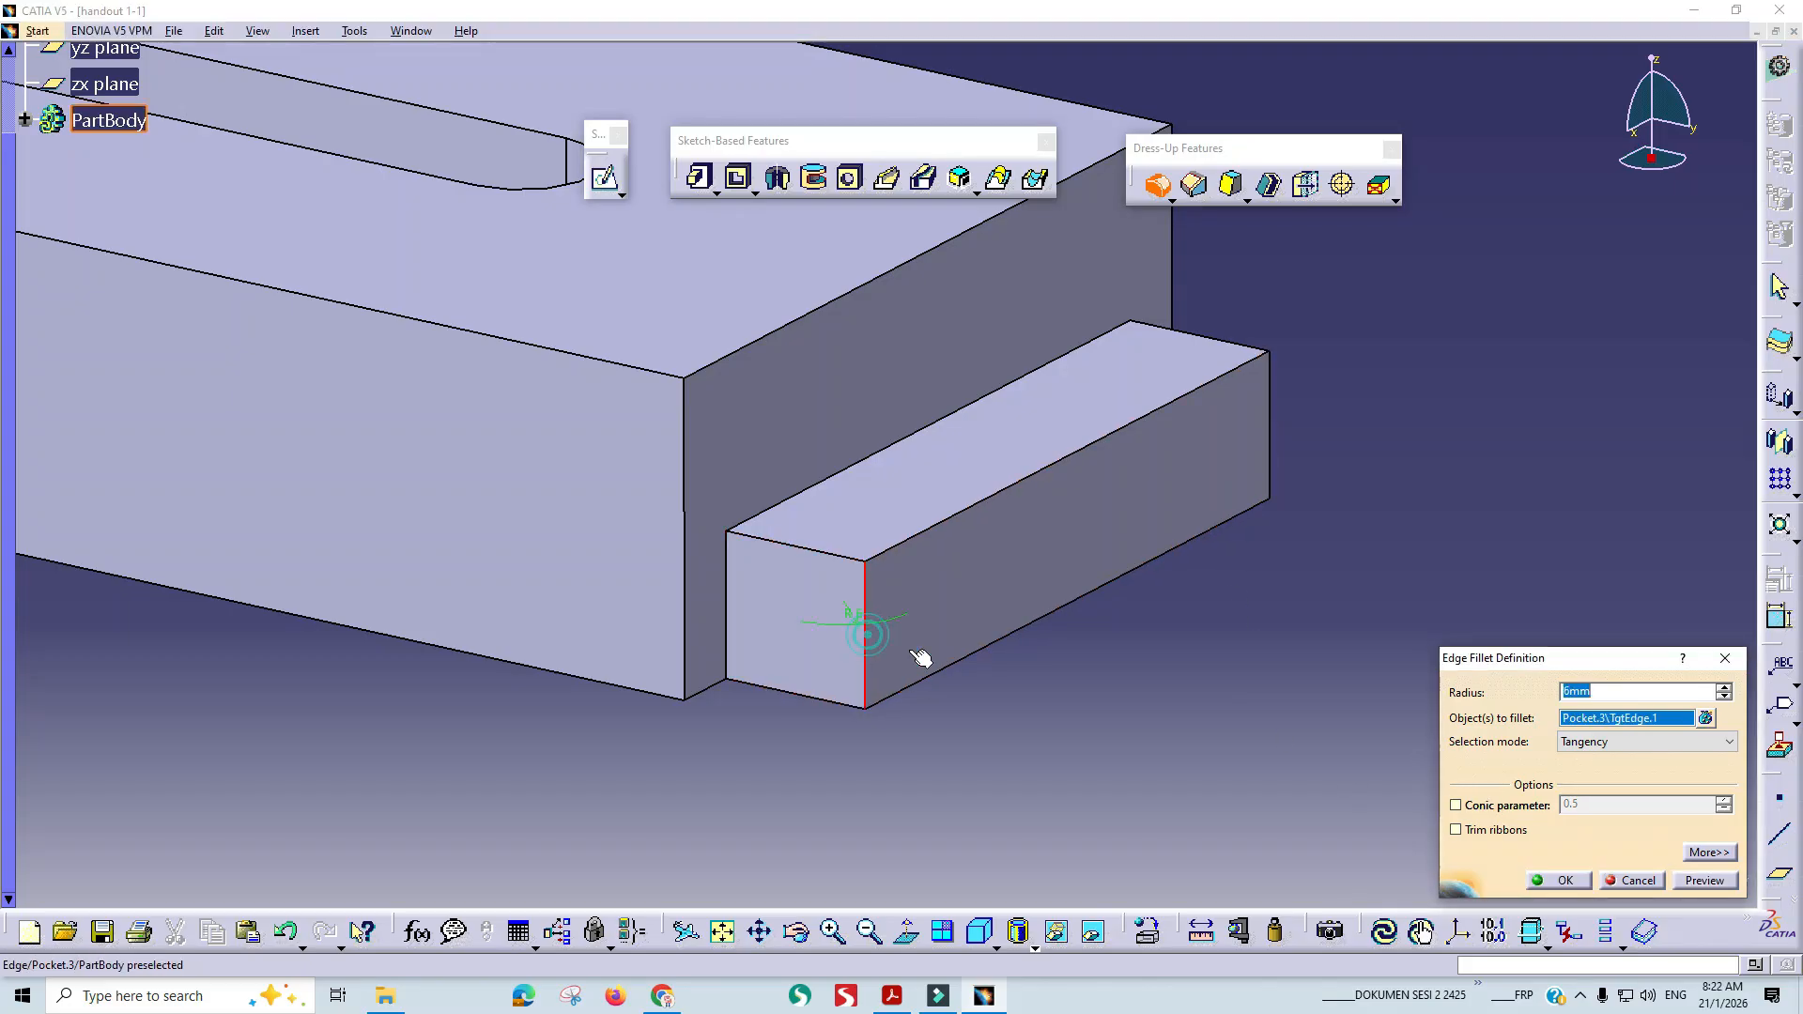
left_click(1269, 430)
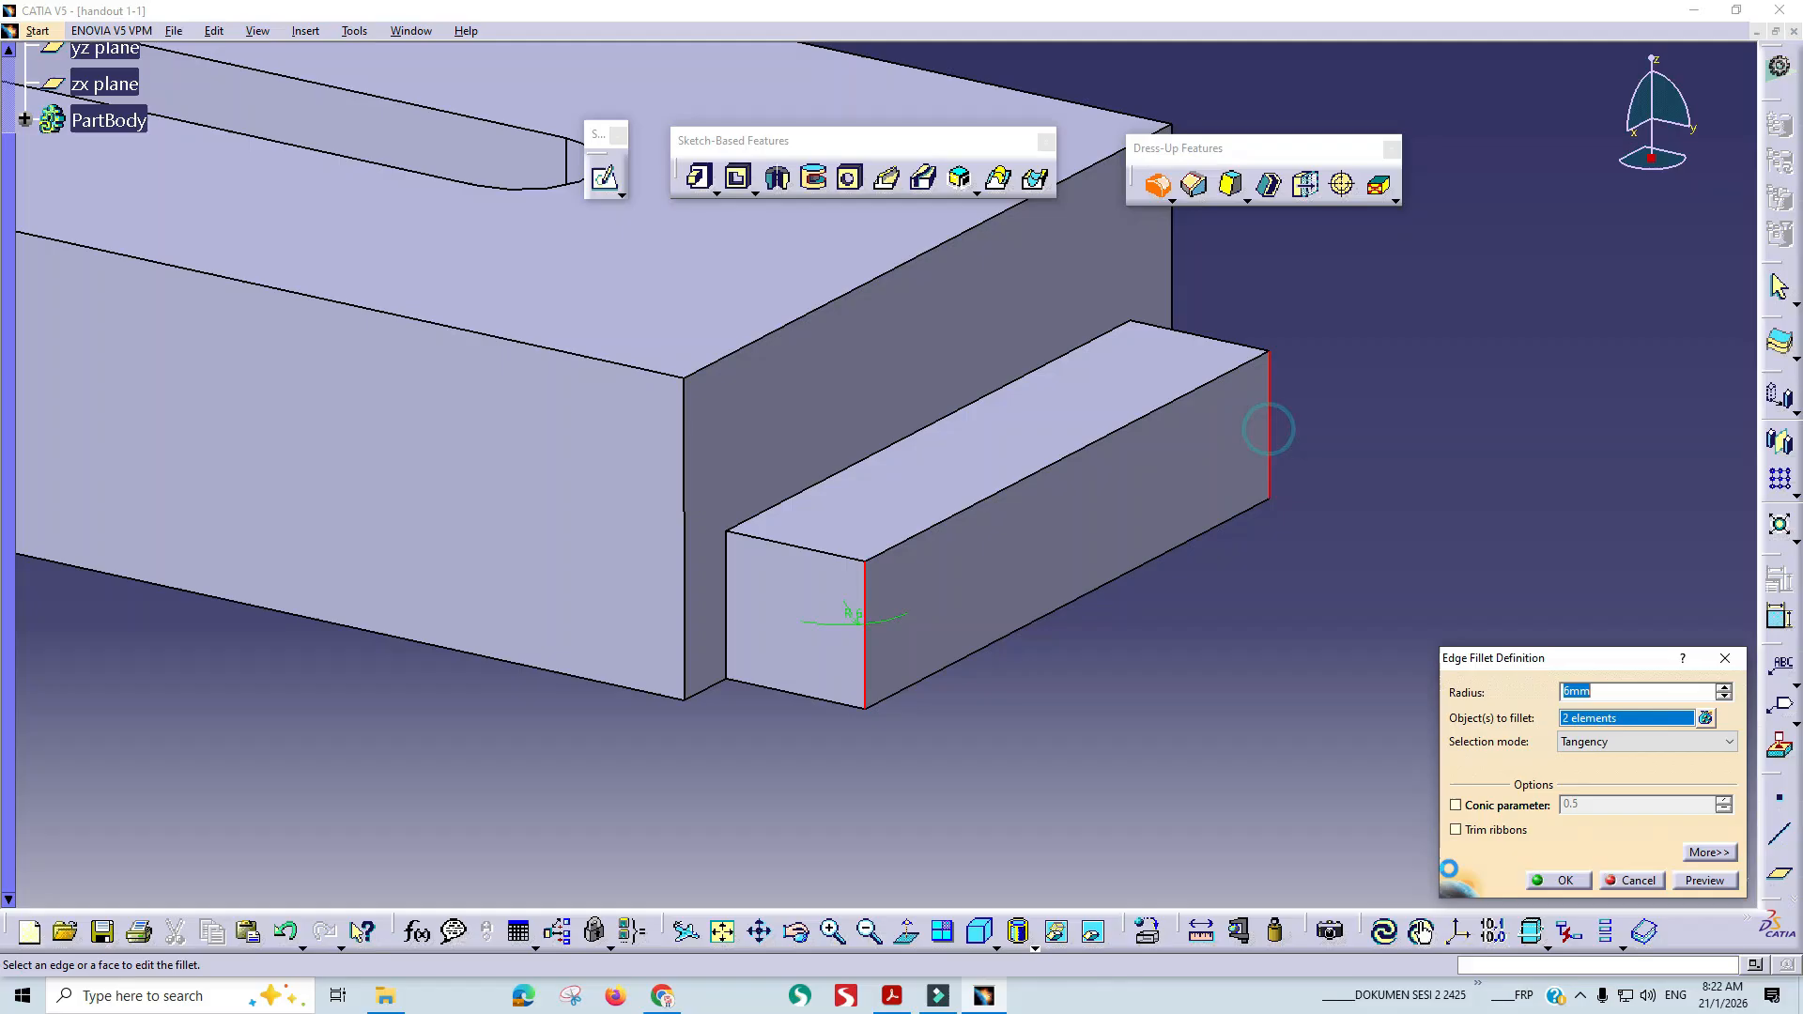
left_click(1540, 887)
Recheck the PDF drawing and apply a 6 mm edge fillet to the two inner vertical edges where the end step meets the body.
key("alt+Tab")
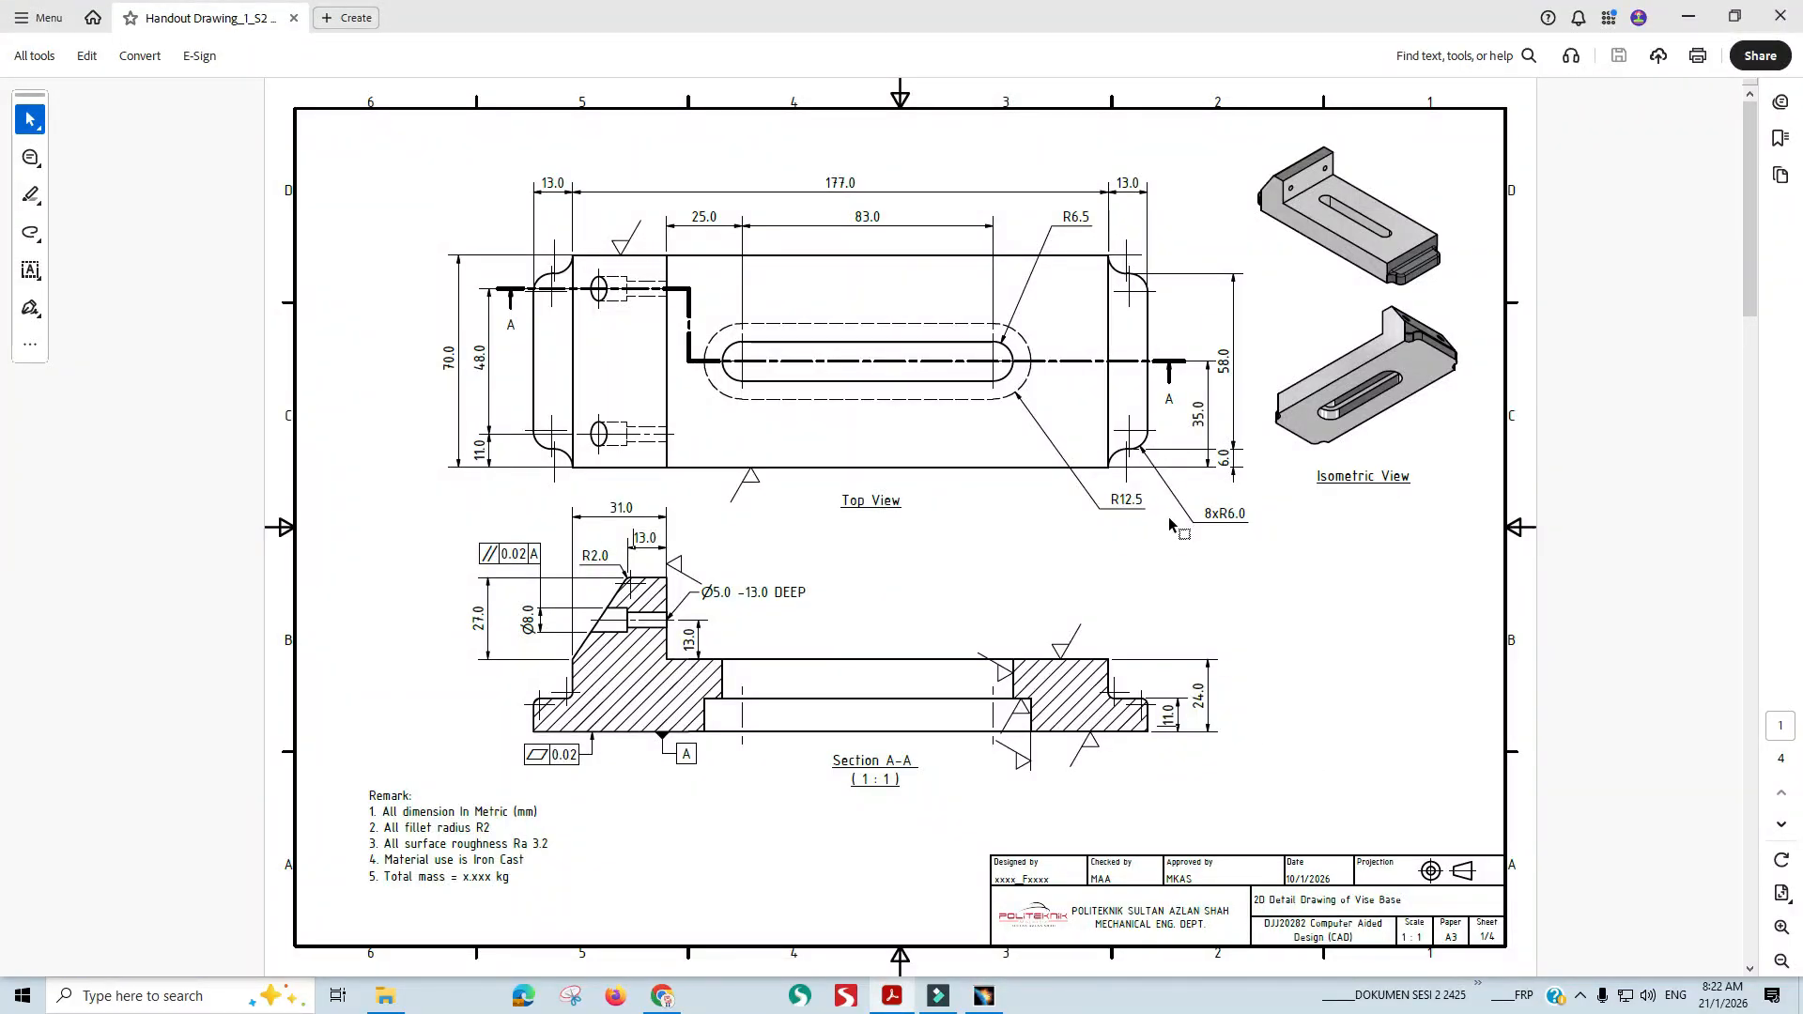
key("alt+Tab")
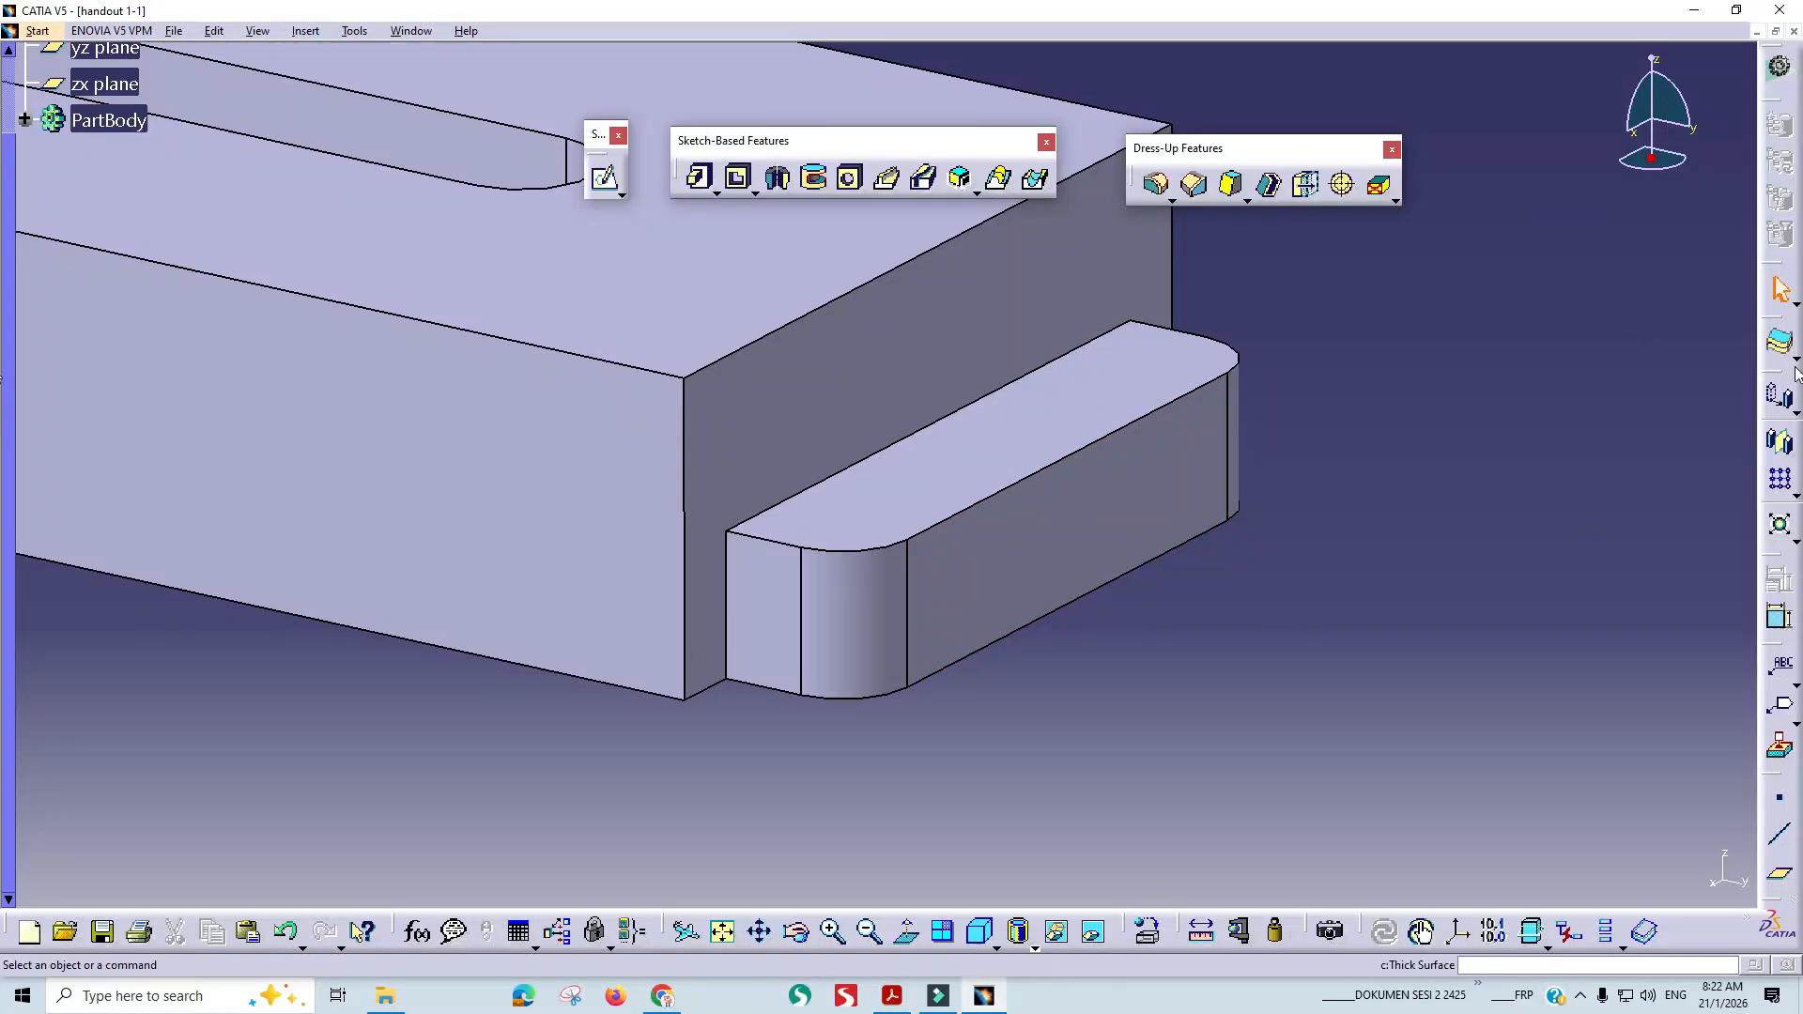
left_click(1156, 184)
left_click(727, 592)
middle_click_drag(1208, 528, 835, 574)
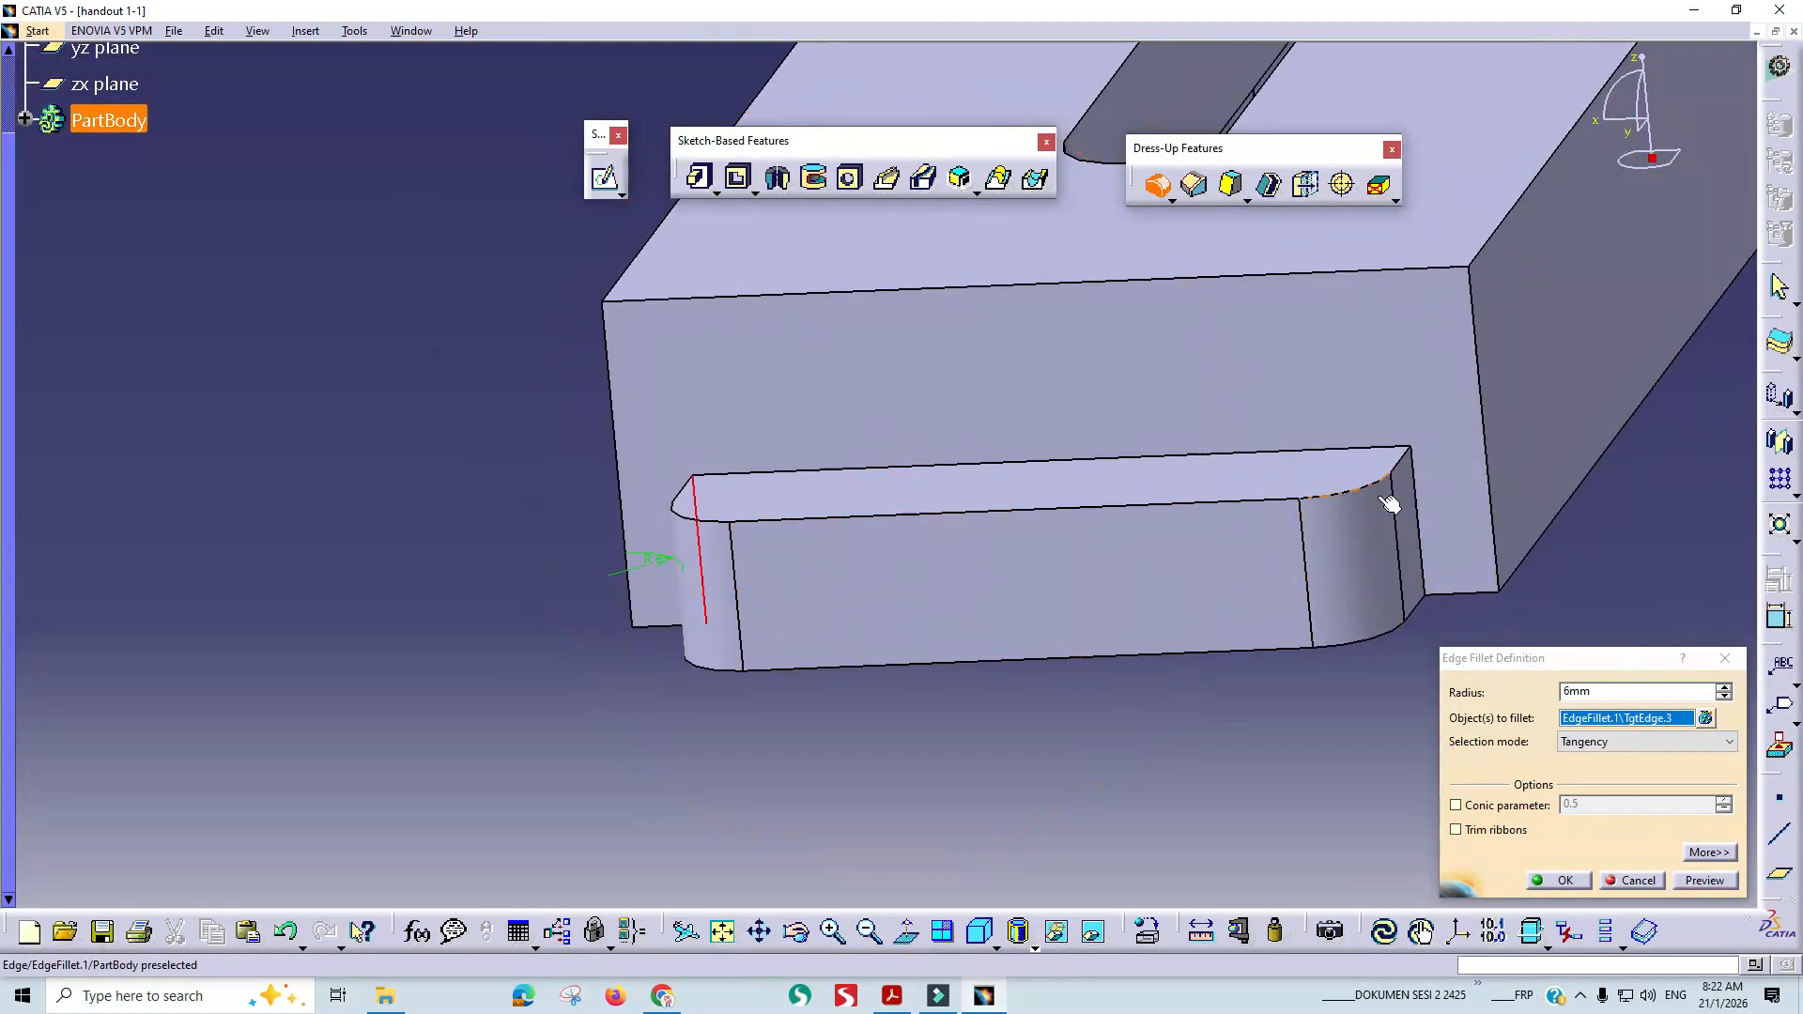
left_click(1420, 512)
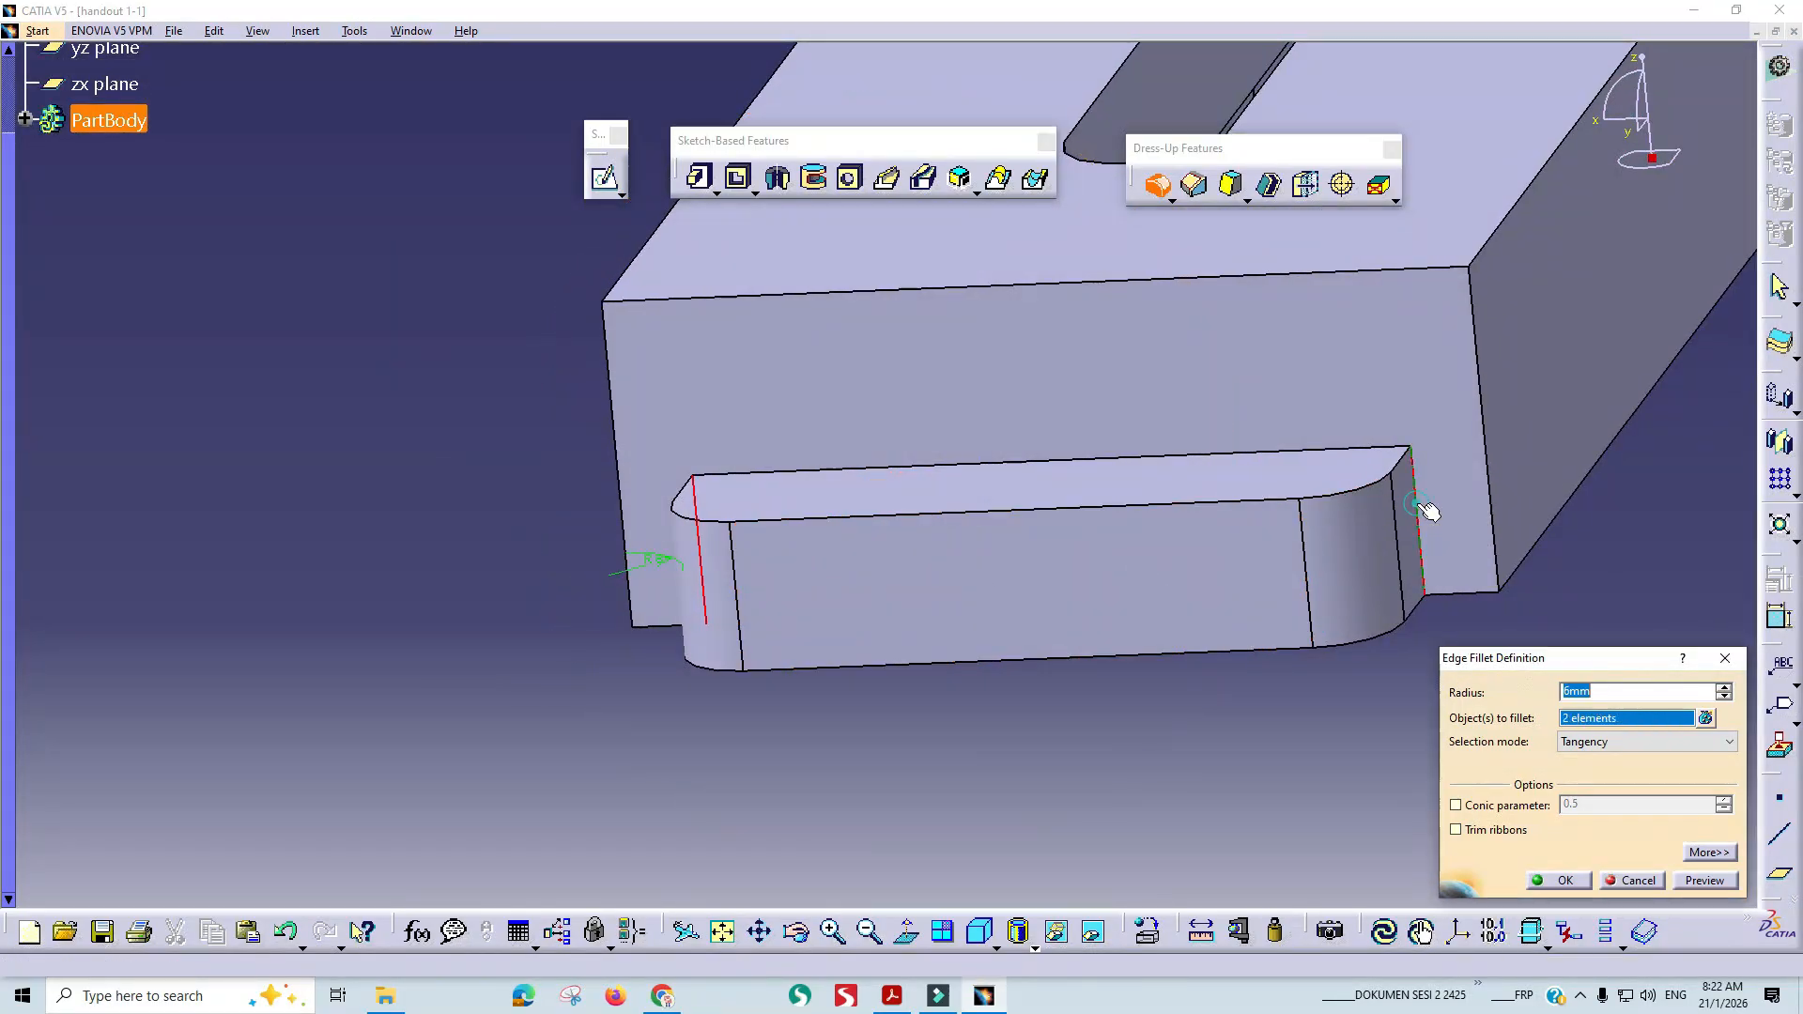
left_click(1565, 880)
Open a new sketch on the top face of the low step at the opposite end of the base.
middle_click_drag(966, 684, 1207, 657)
middle_click_drag(921, 560, 965, 684)
middle_click_drag(673, 398, 892, 619)
middle_click_drag(383, 182, 531, 251)
left_click(603, 177)
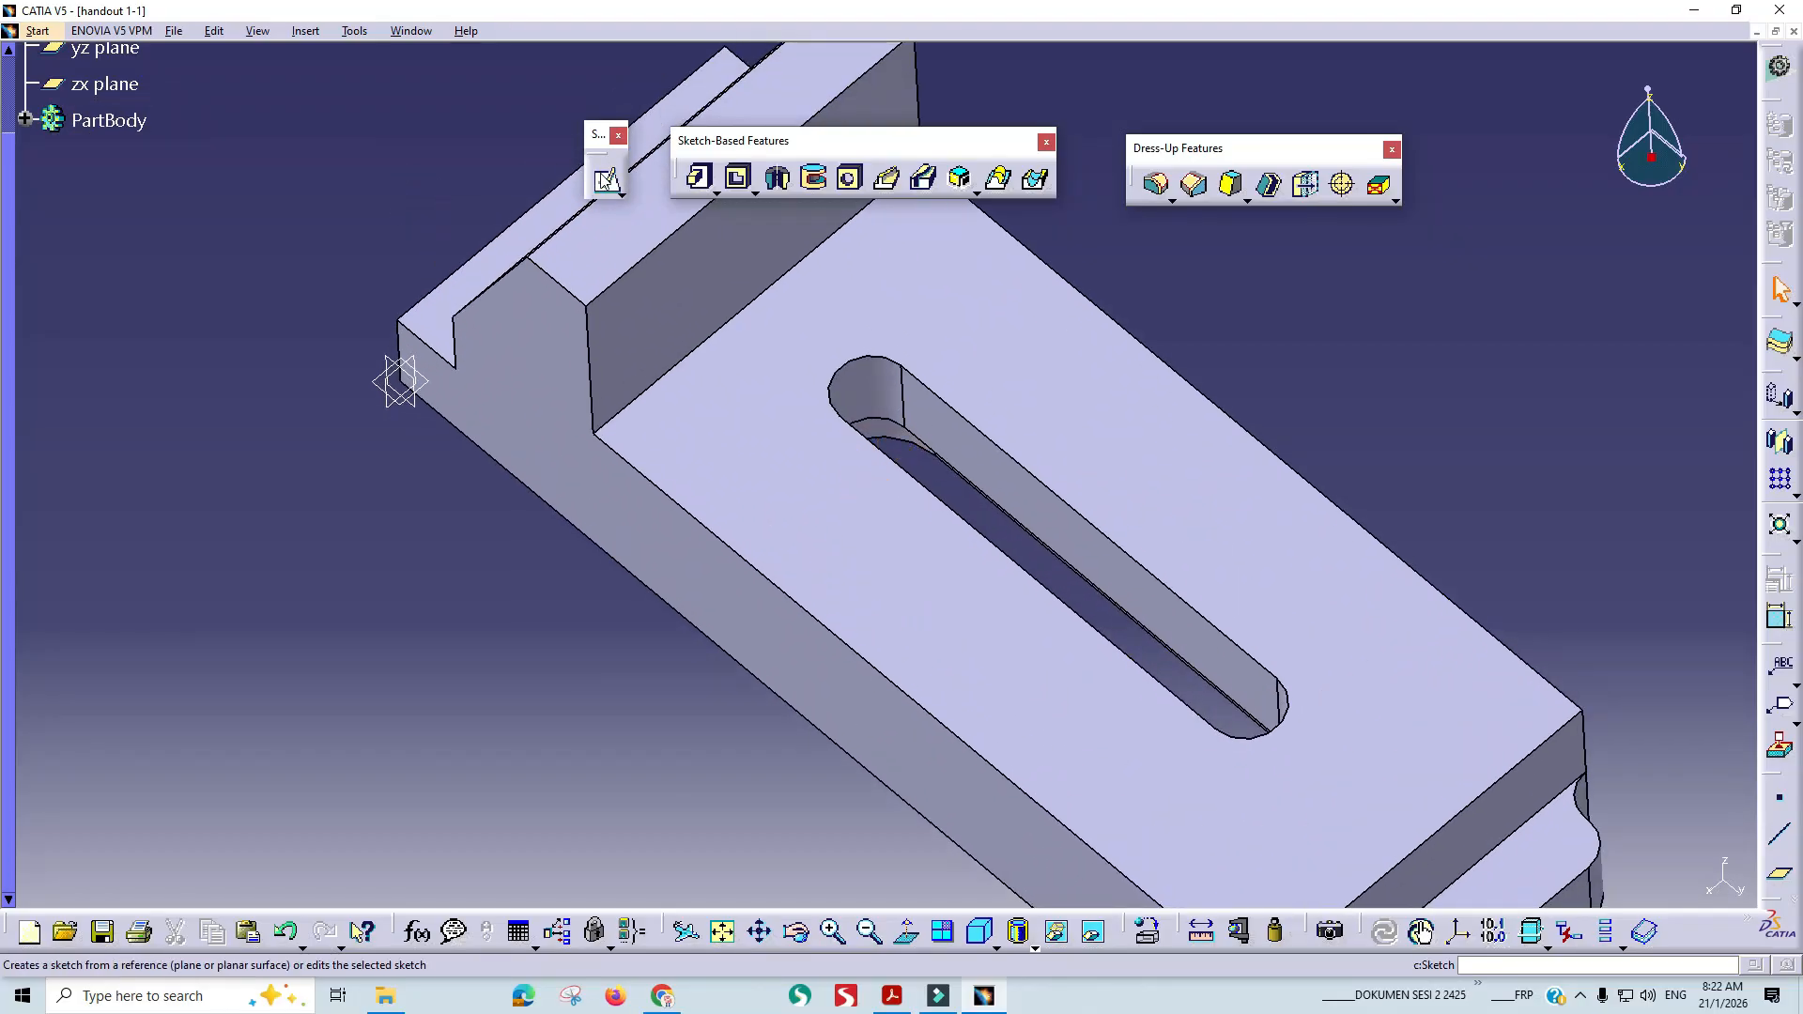
left_click(551, 220)
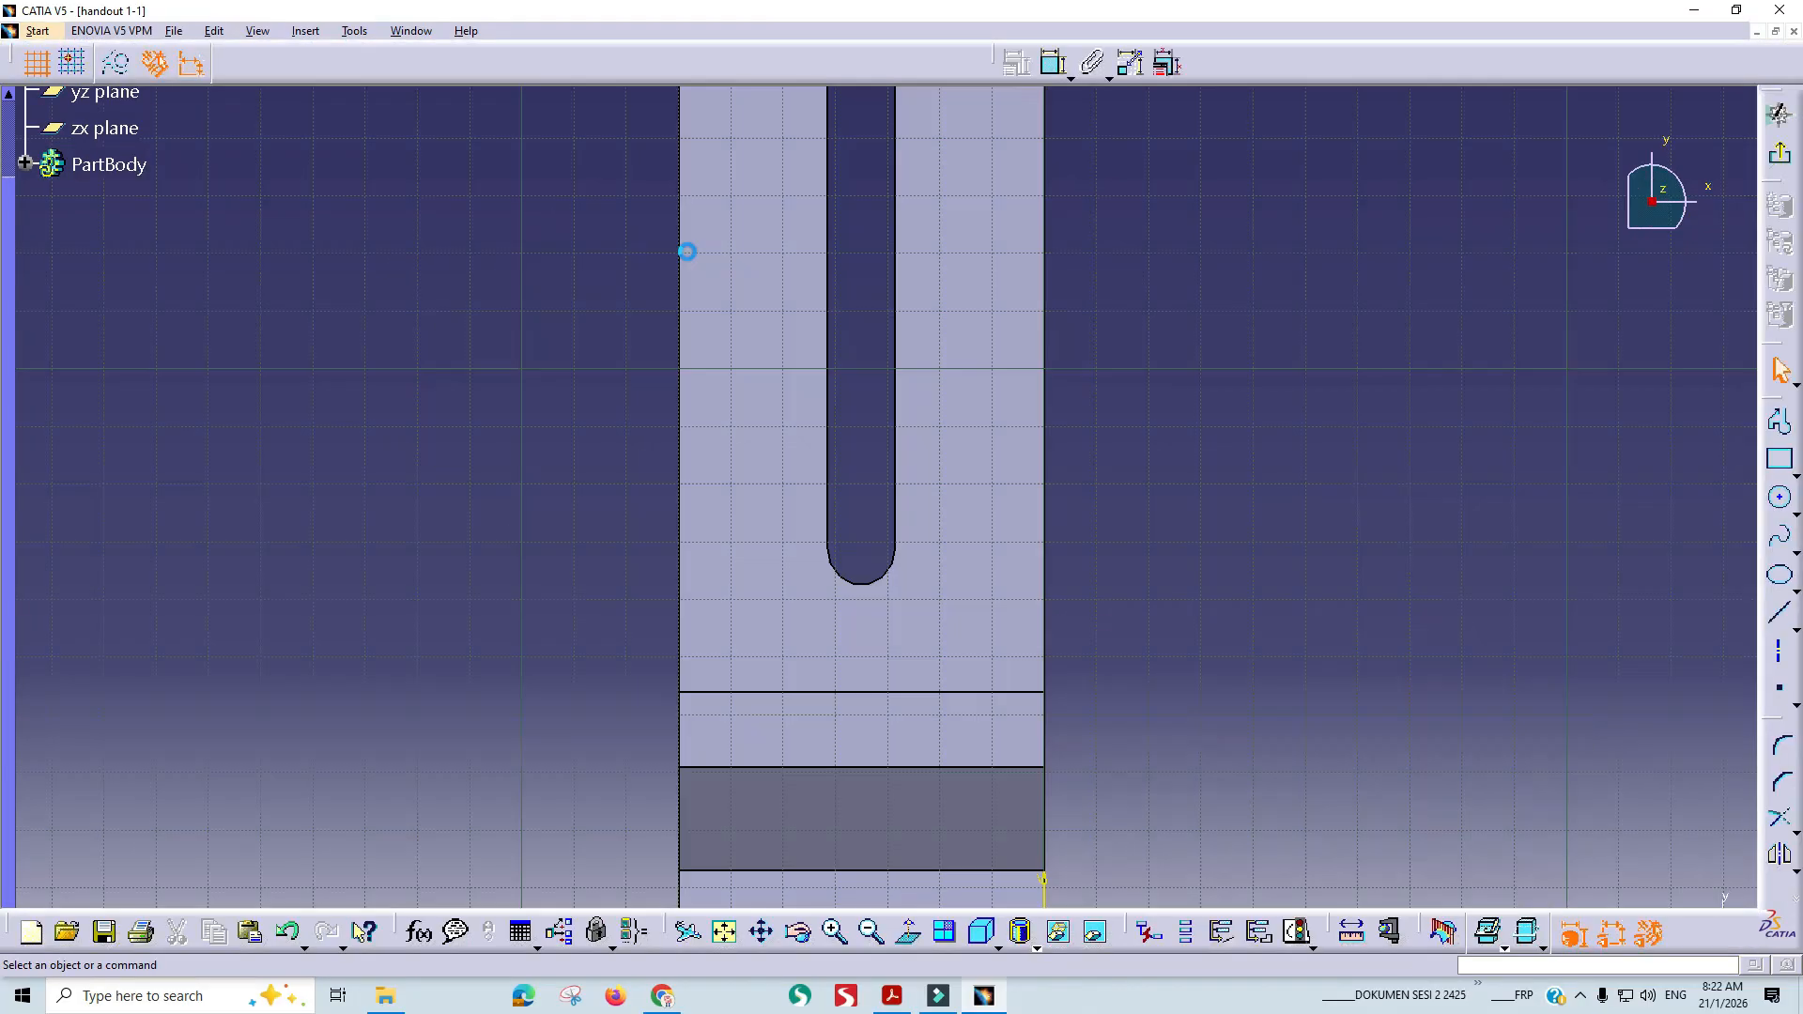
middle_click_drag(866, 351, 898, 59)
middle_click_drag(948, 455, 974, 117)
mouse_move(910, 539)
middle_mouse_down()
mouse_move(914, 380)
mouse_move(950, 250)
middle_mouse_up()
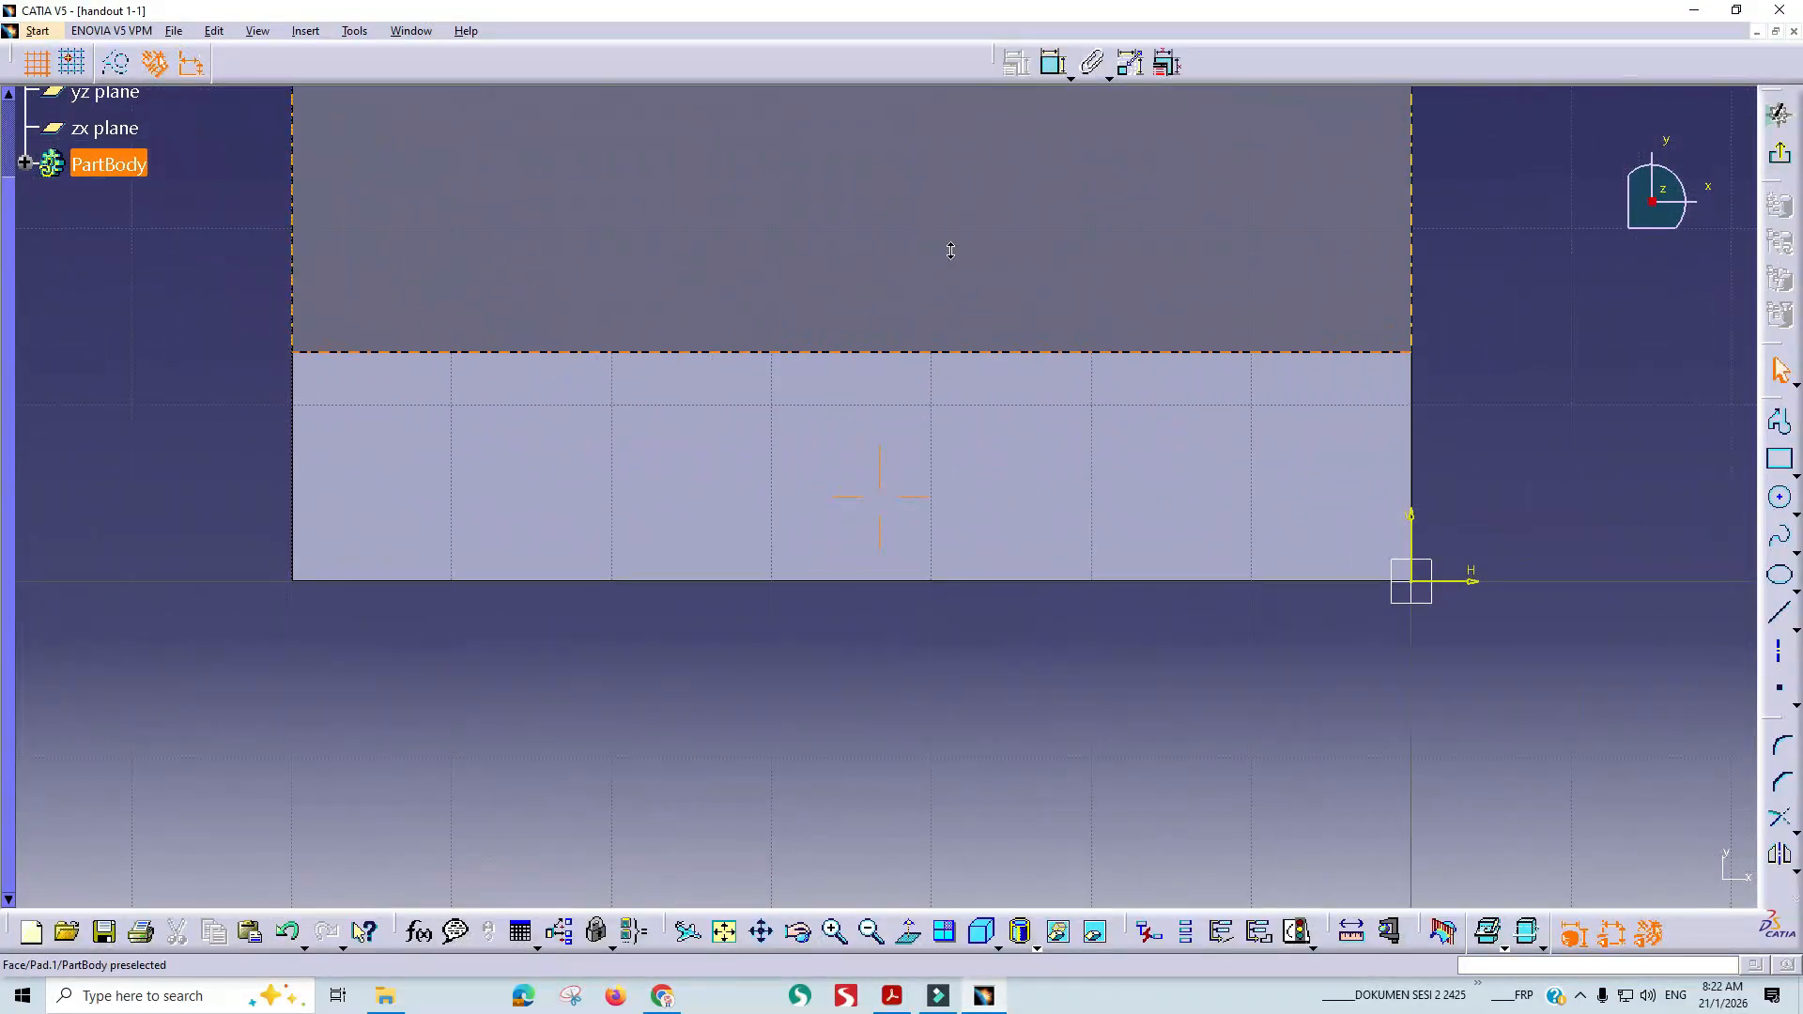
Check the corner cutout in the PDF drawing and sketch a rectangle about 9 mm tall near the step's corner at the sketch origin.
key("alt+Tab")
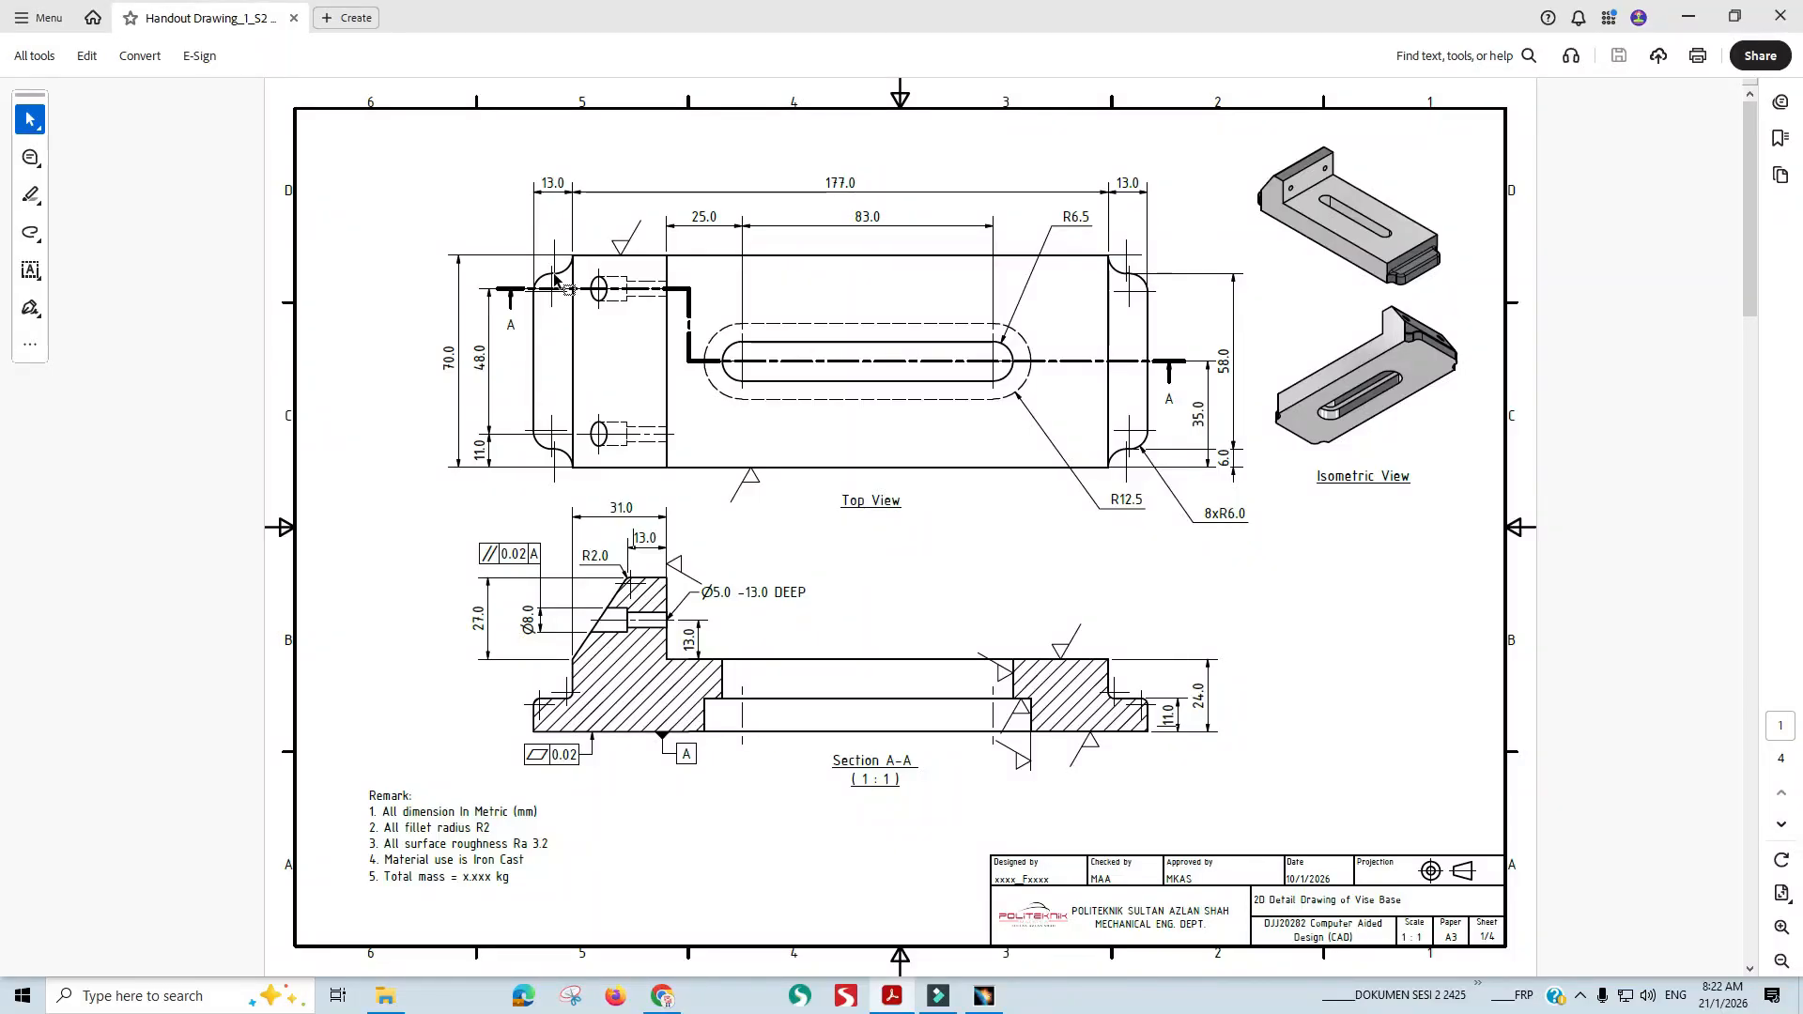
key("alt+Tab")
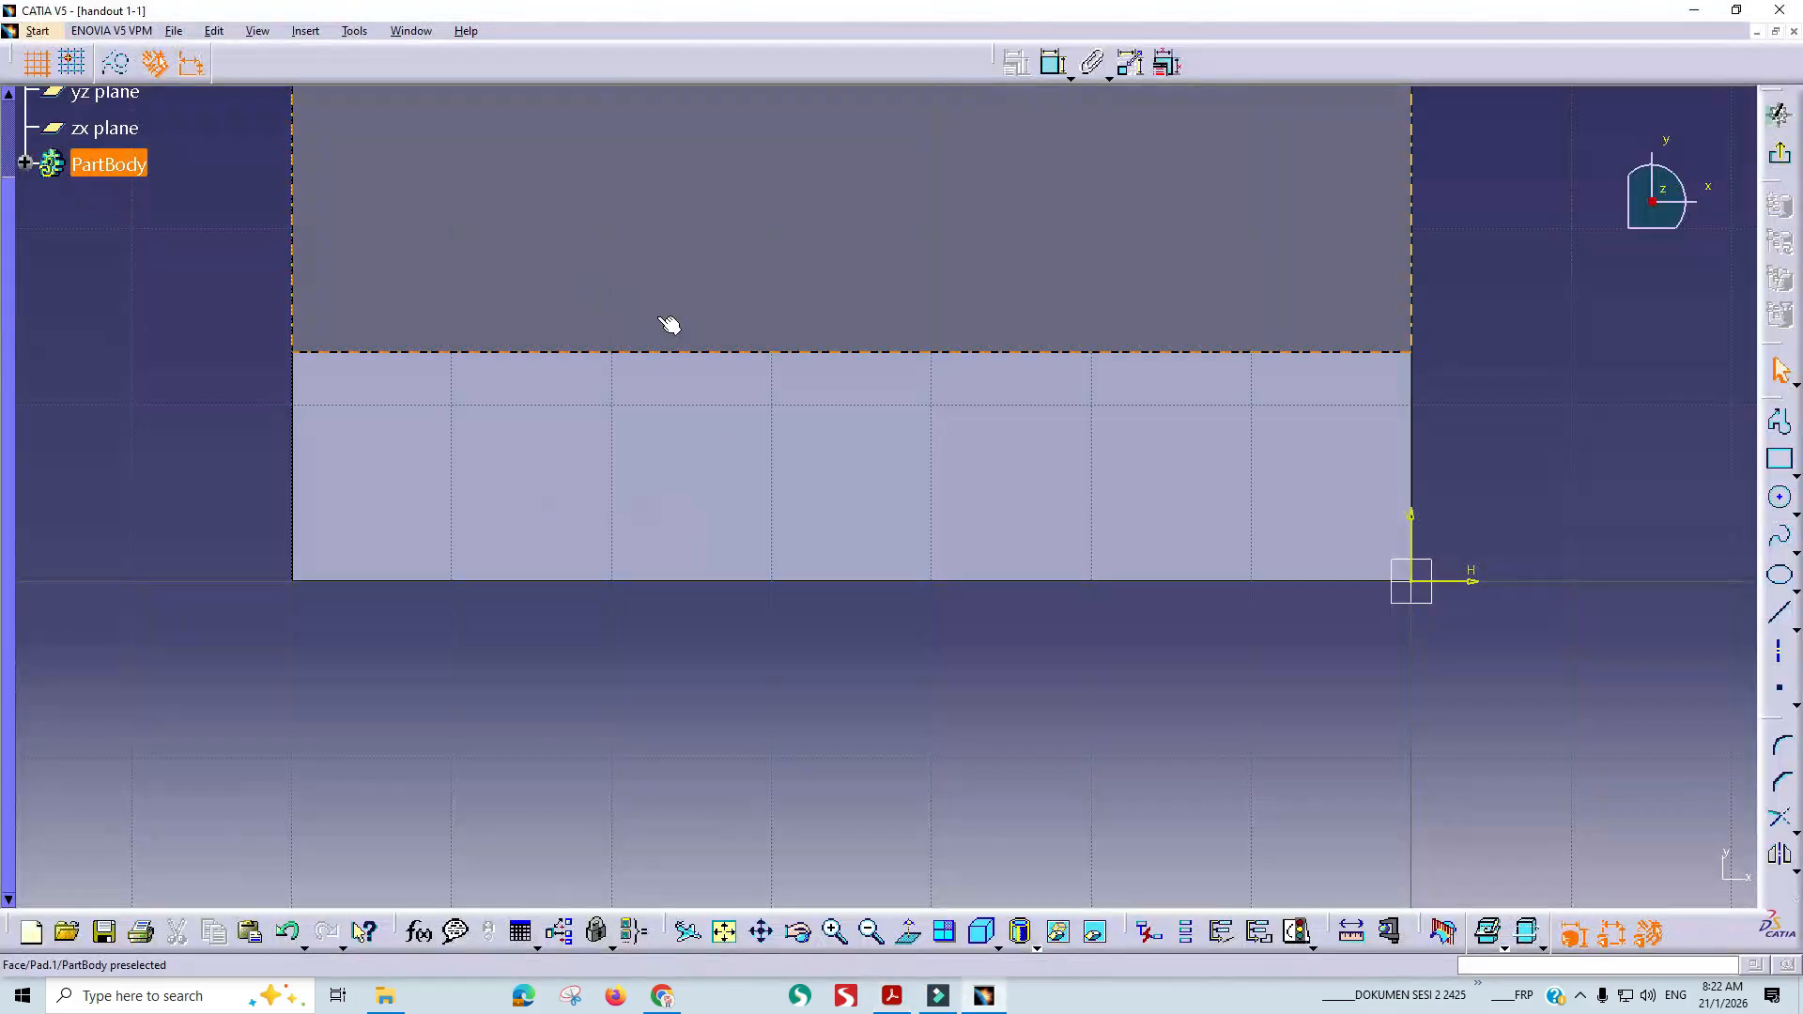
left_click(1780, 460)
left_click(1271, 388)
left_click(1367, 532)
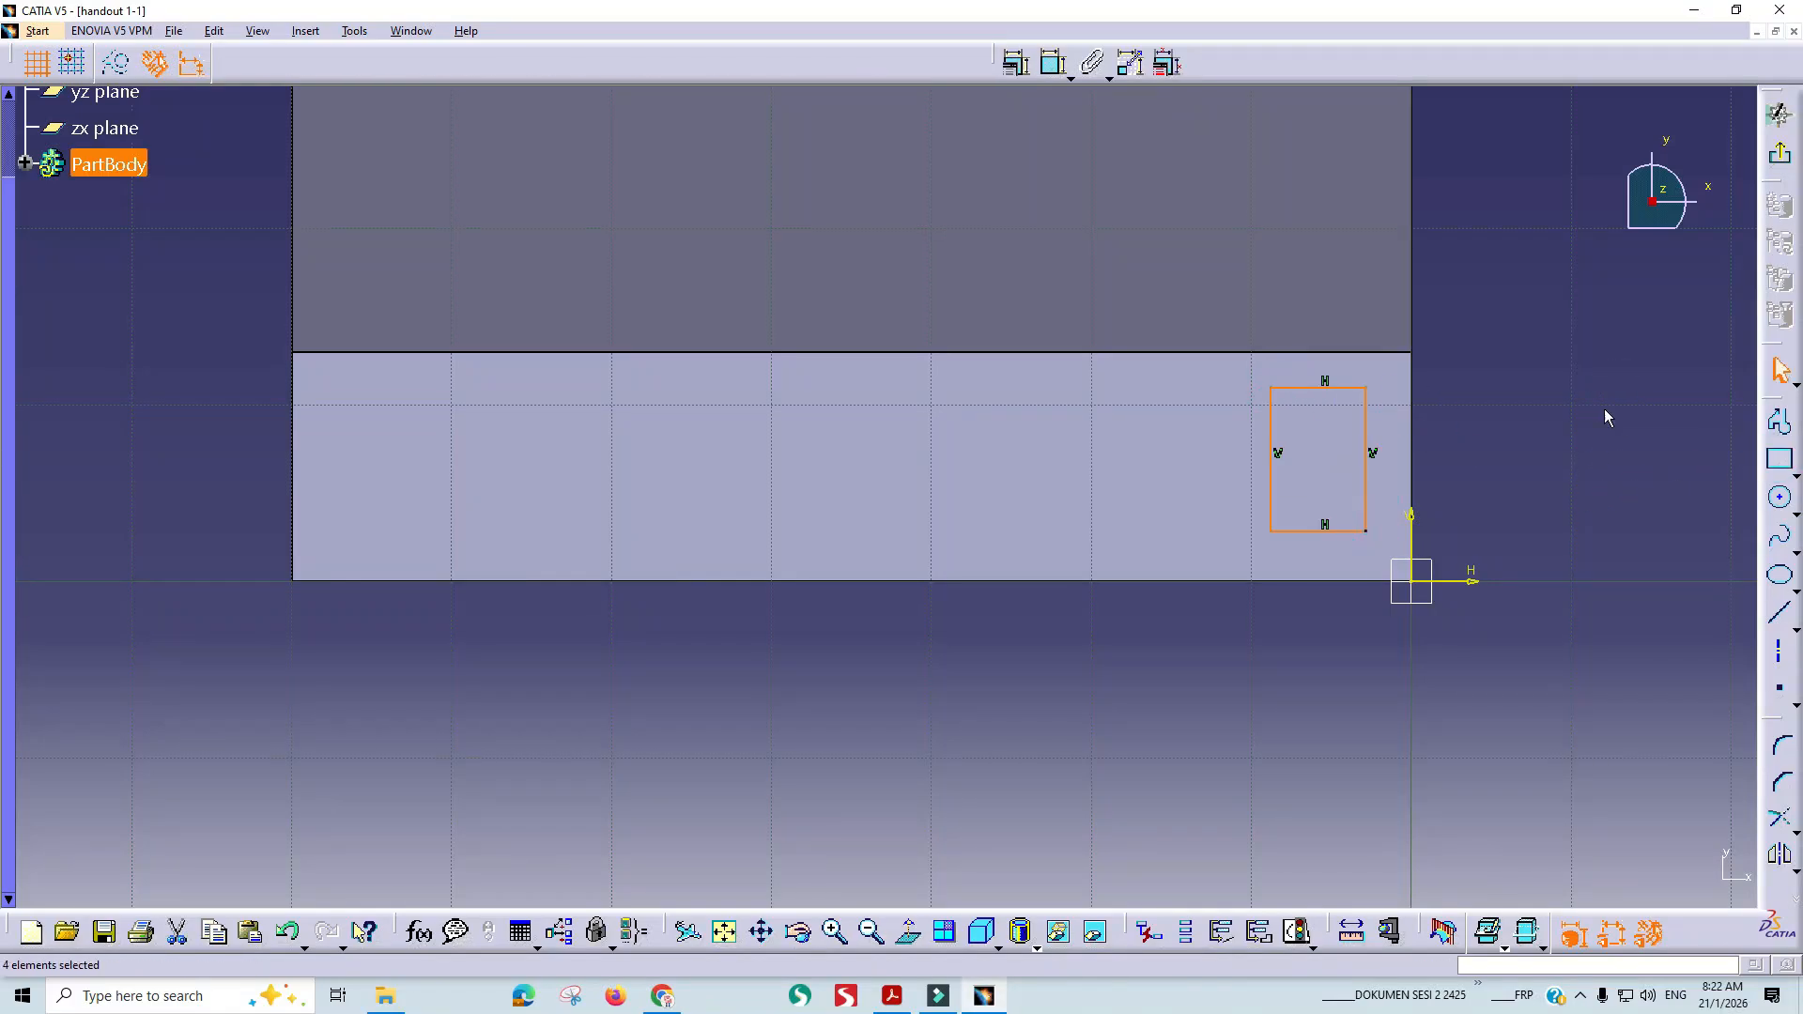
left_click(1585, 385)
Constrain the rectangle's right edge to coincide with the step's side edge and its lower edge with the step's outer edge.
left_click(1056, 66)
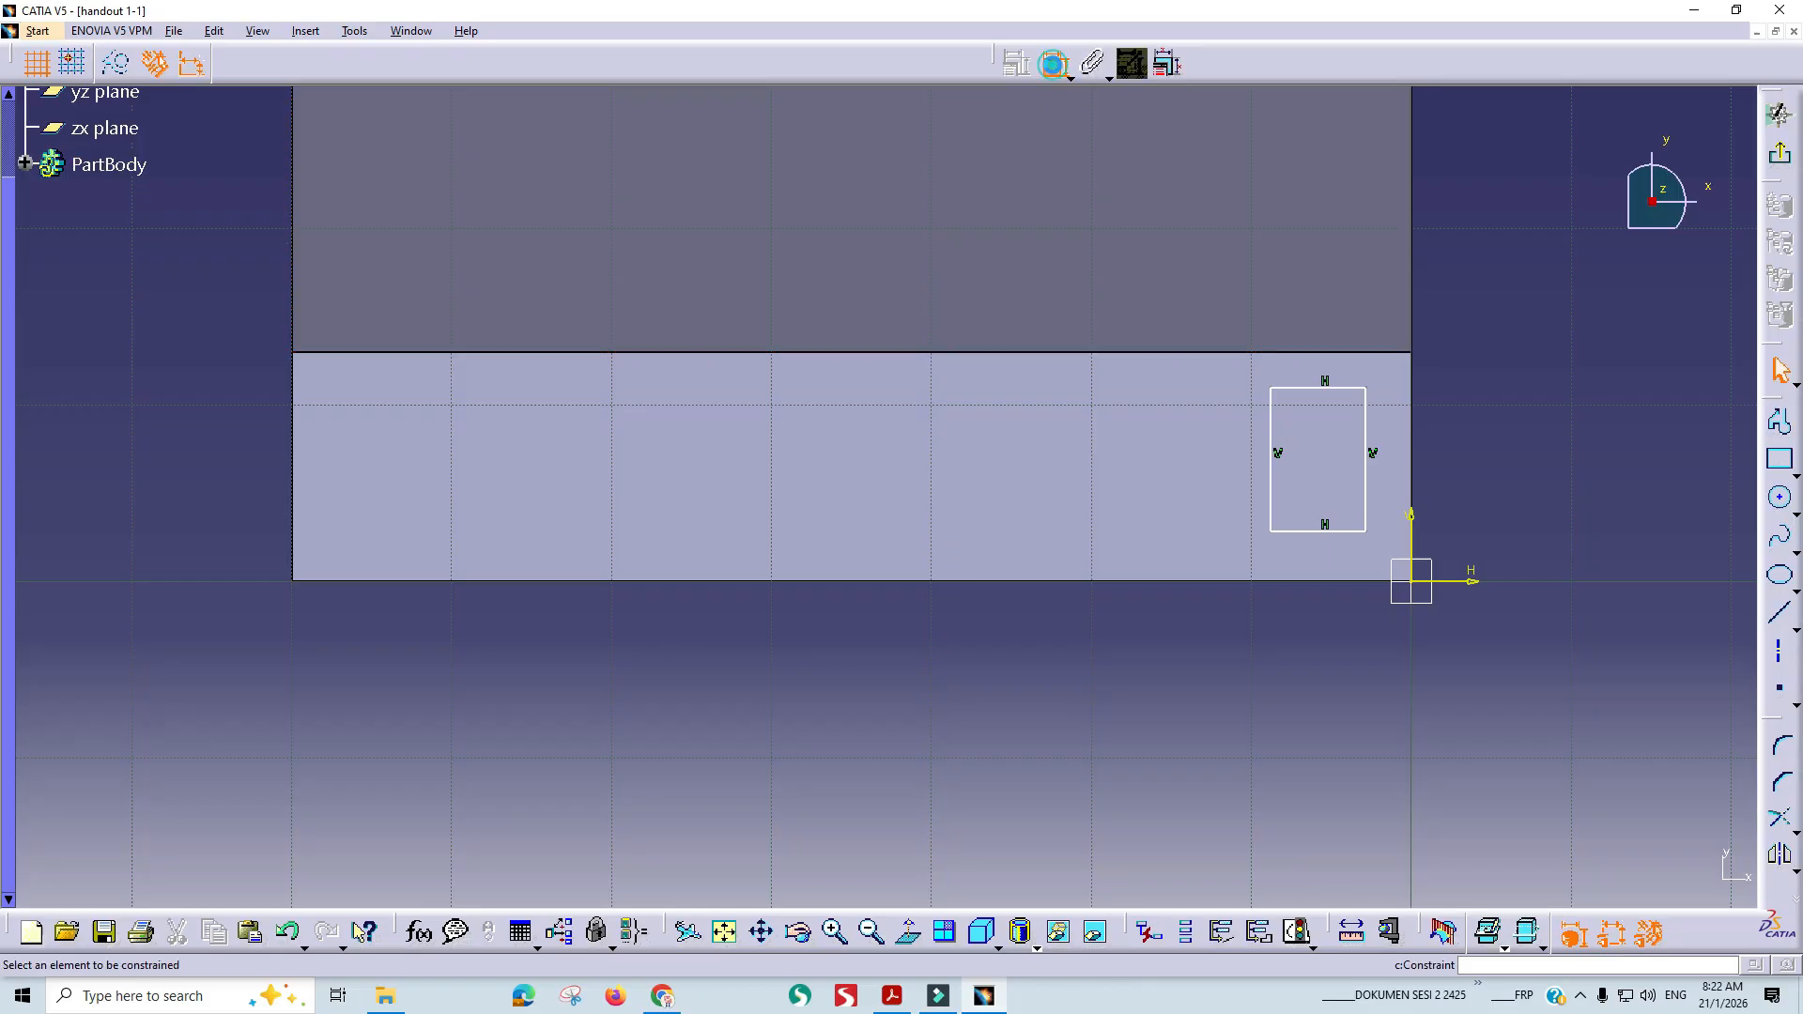
left_click(1374, 499)
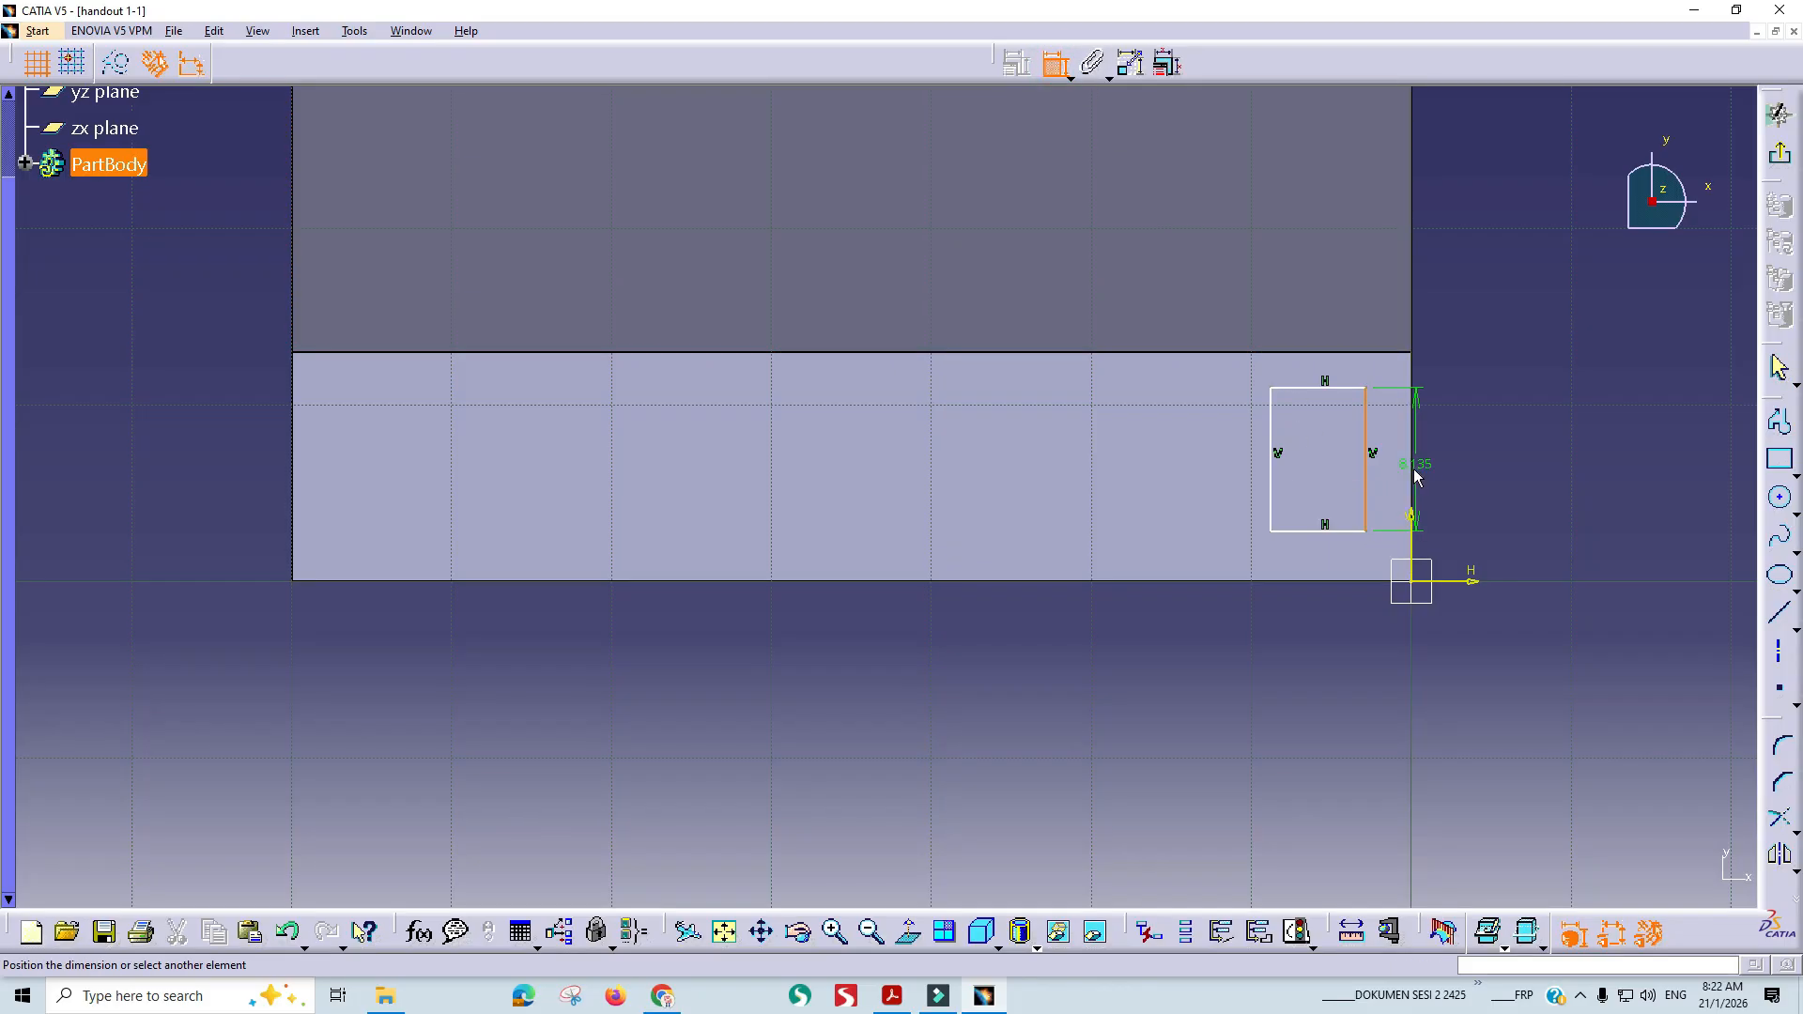
right_click(1503, 426)
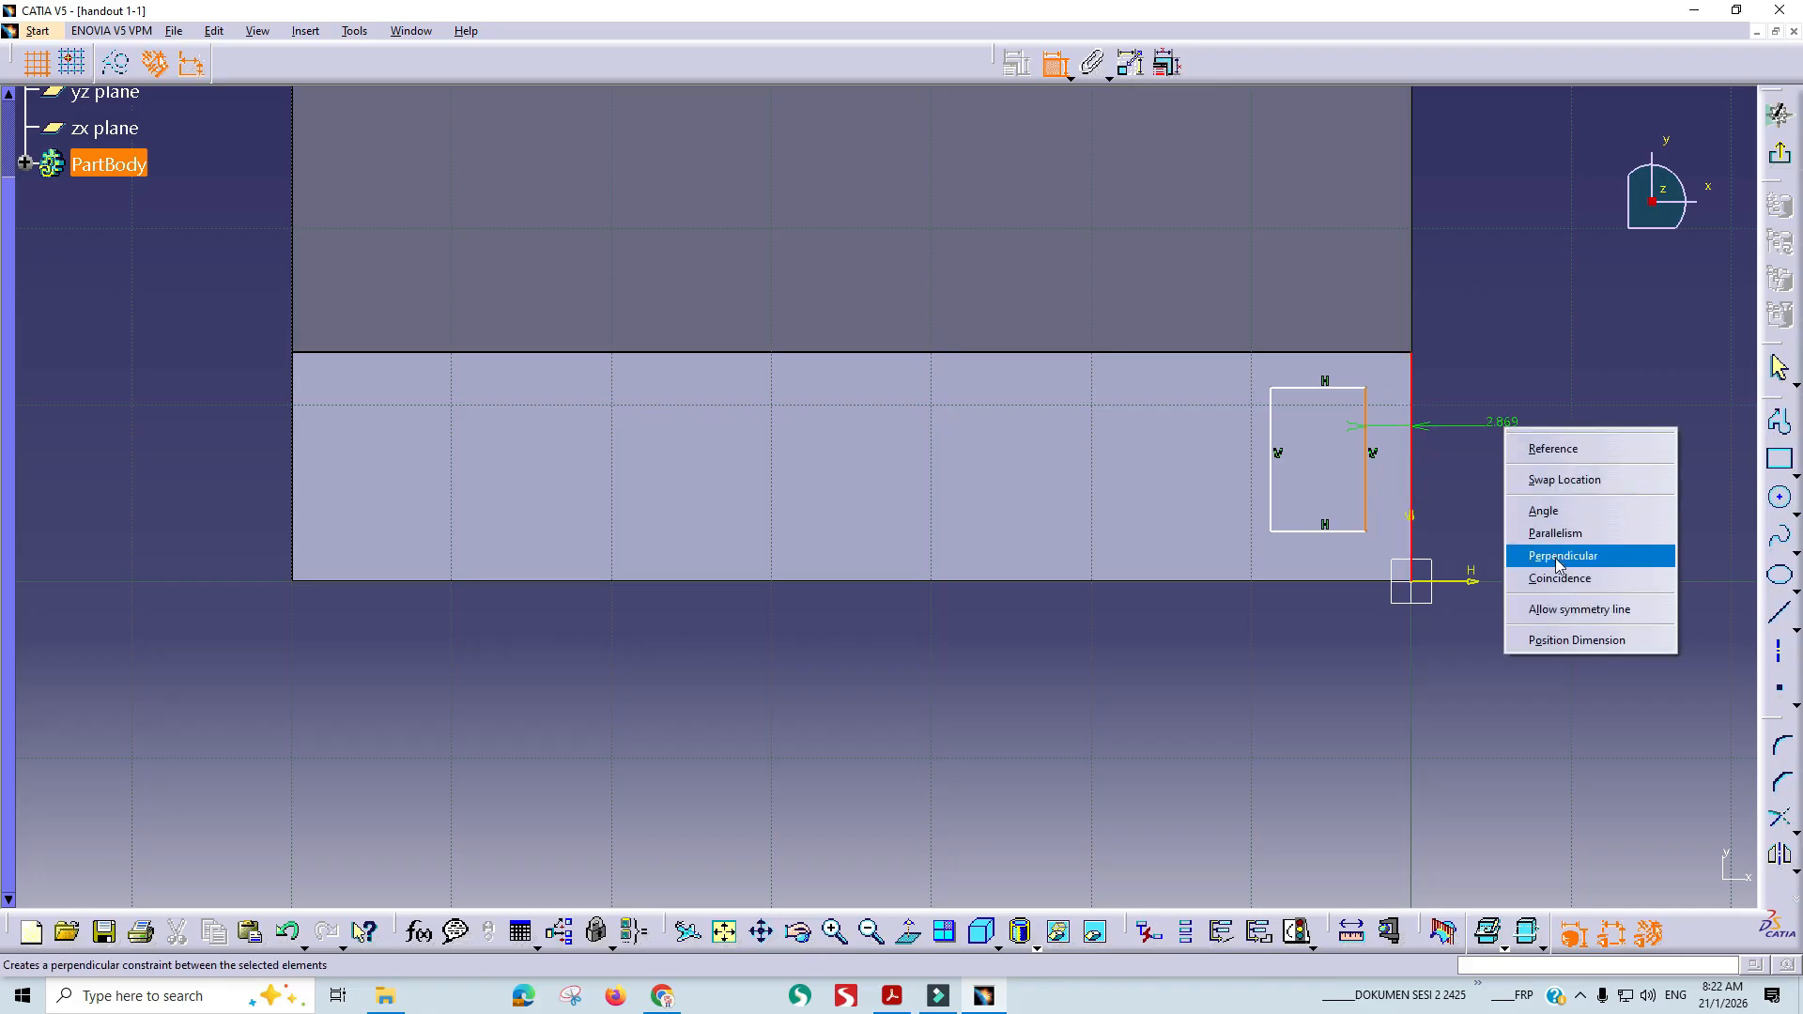
left_click(1559, 576)
left_click(1377, 532)
left_click(1381, 589)
right_click(1537, 564)
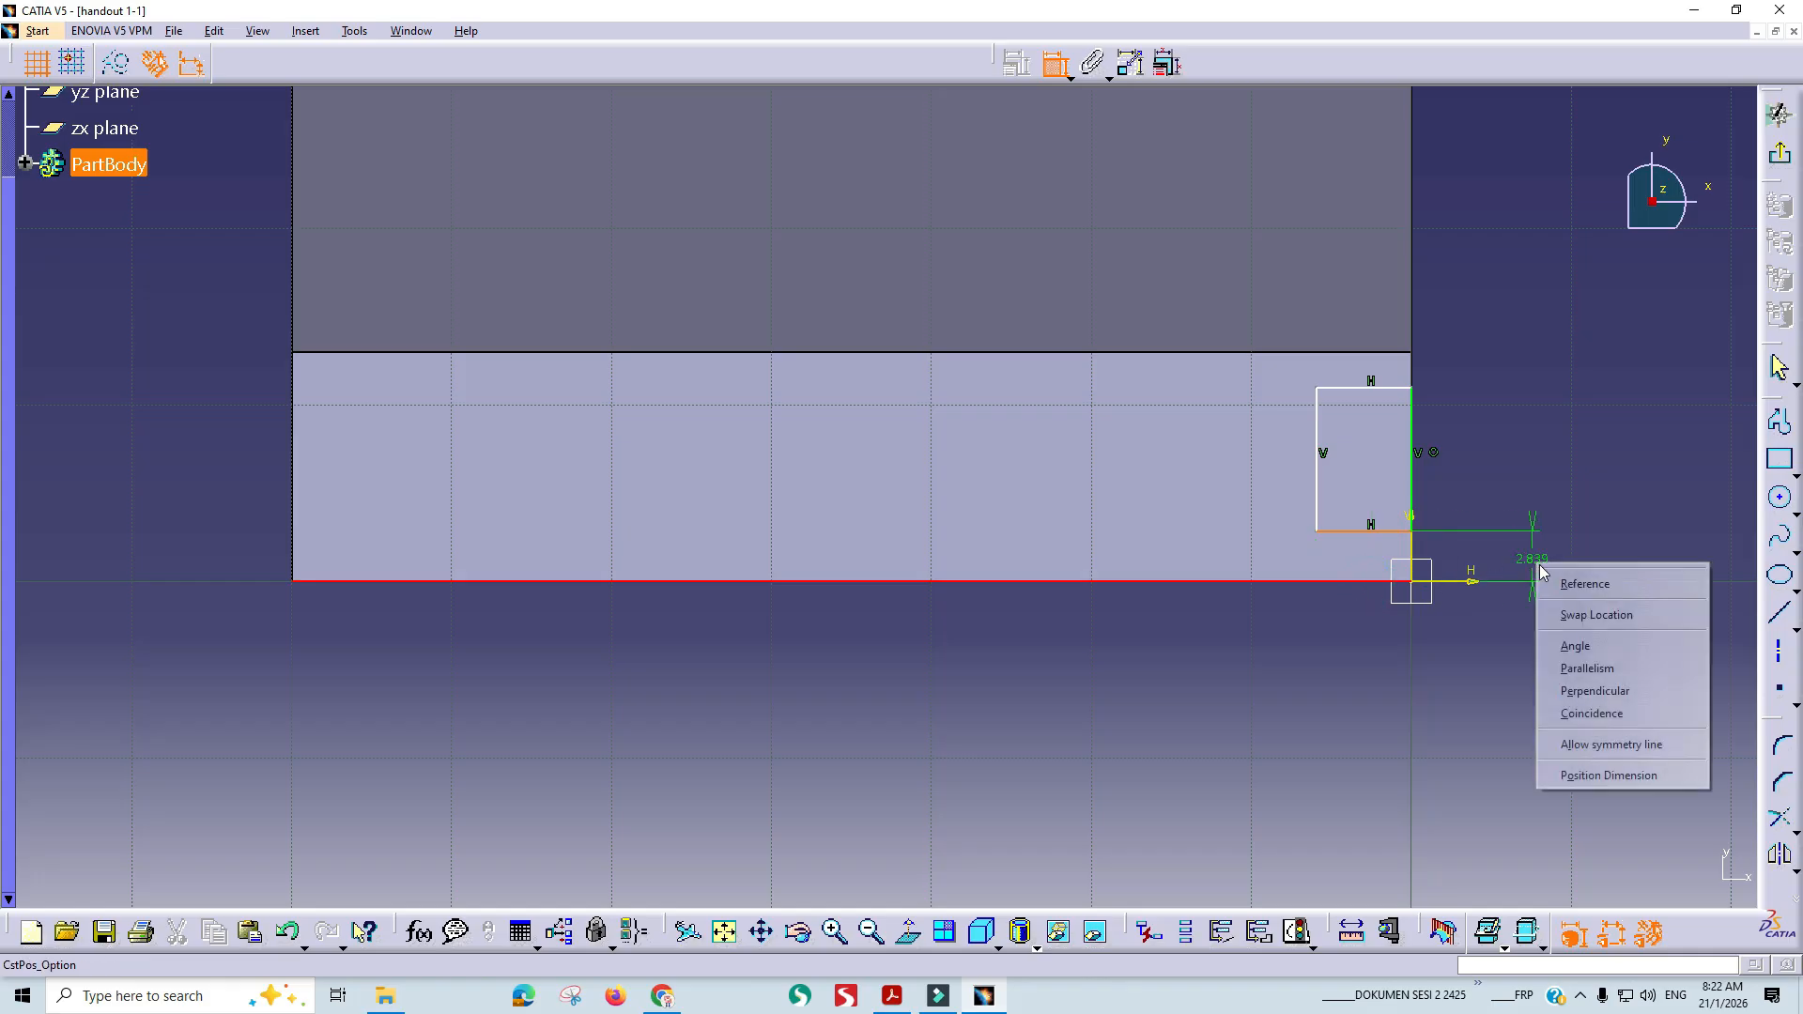
left_click(1589, 717)
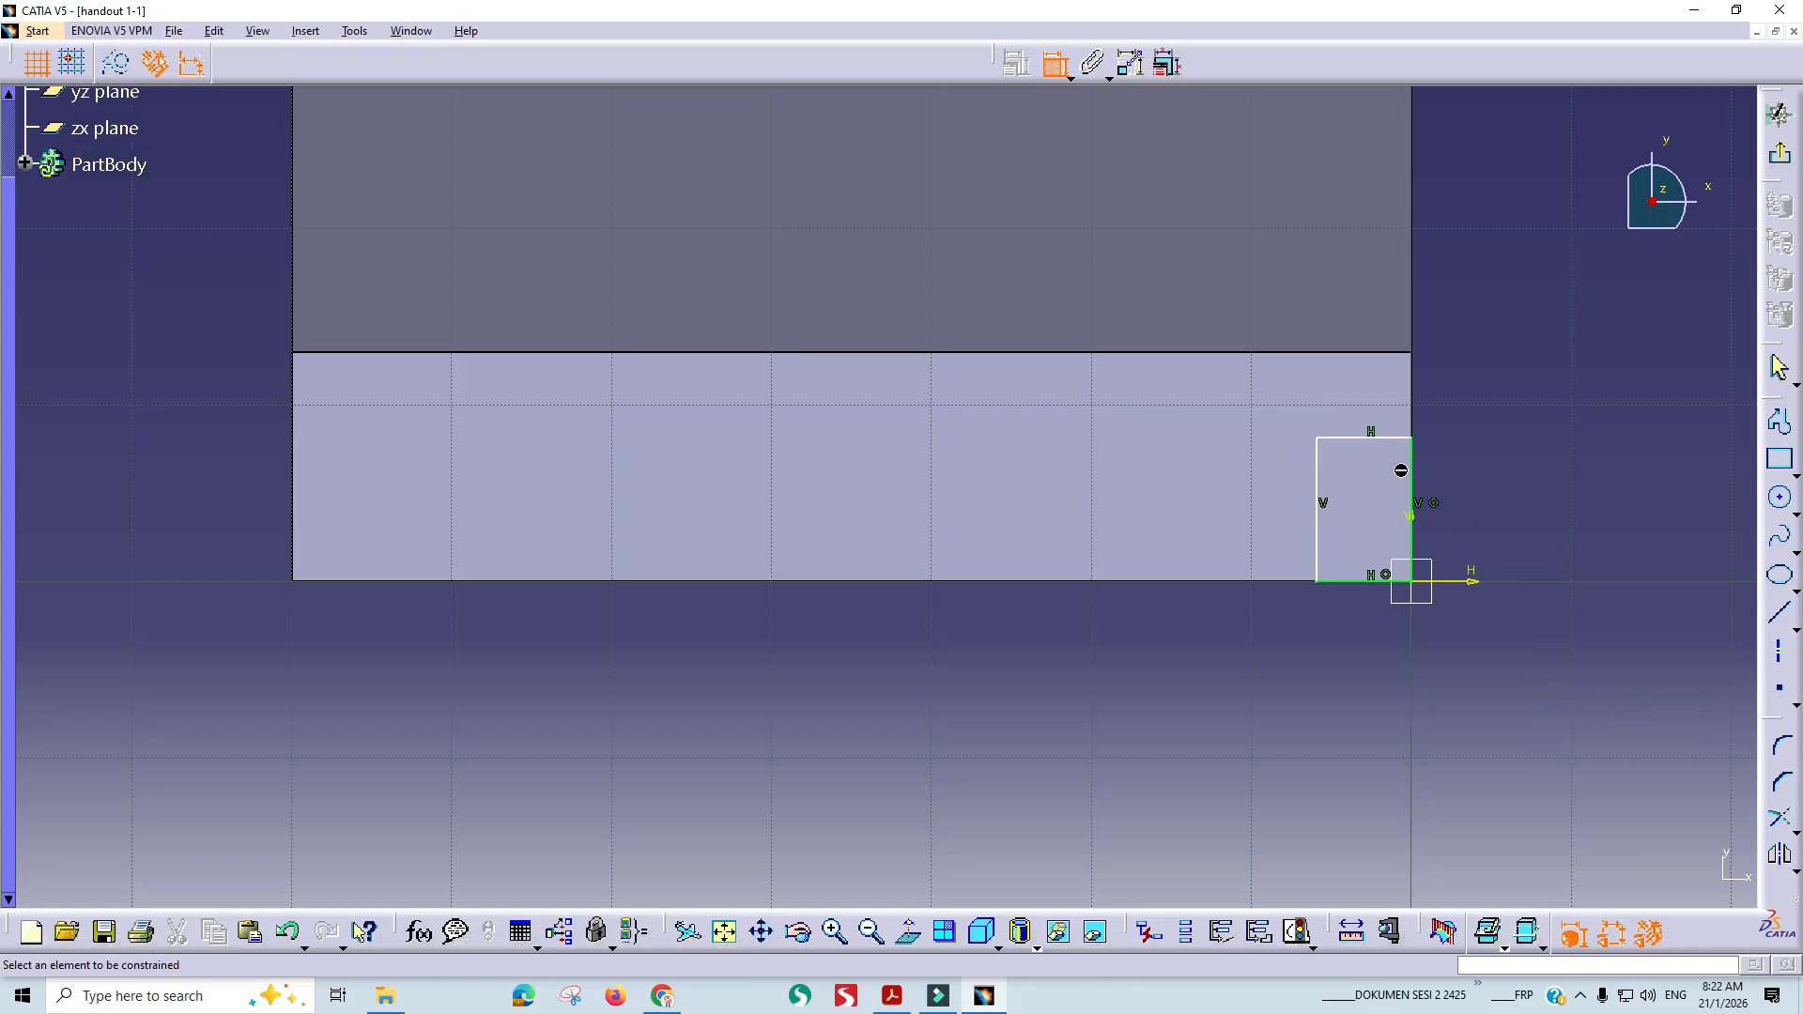
Constrain the rectangle's upper edge to coincide with the step's inner edge.
left_click(1372, 438)
left_click(1352, 354)
right_click(1500, 376)
left_click(1556, 524)
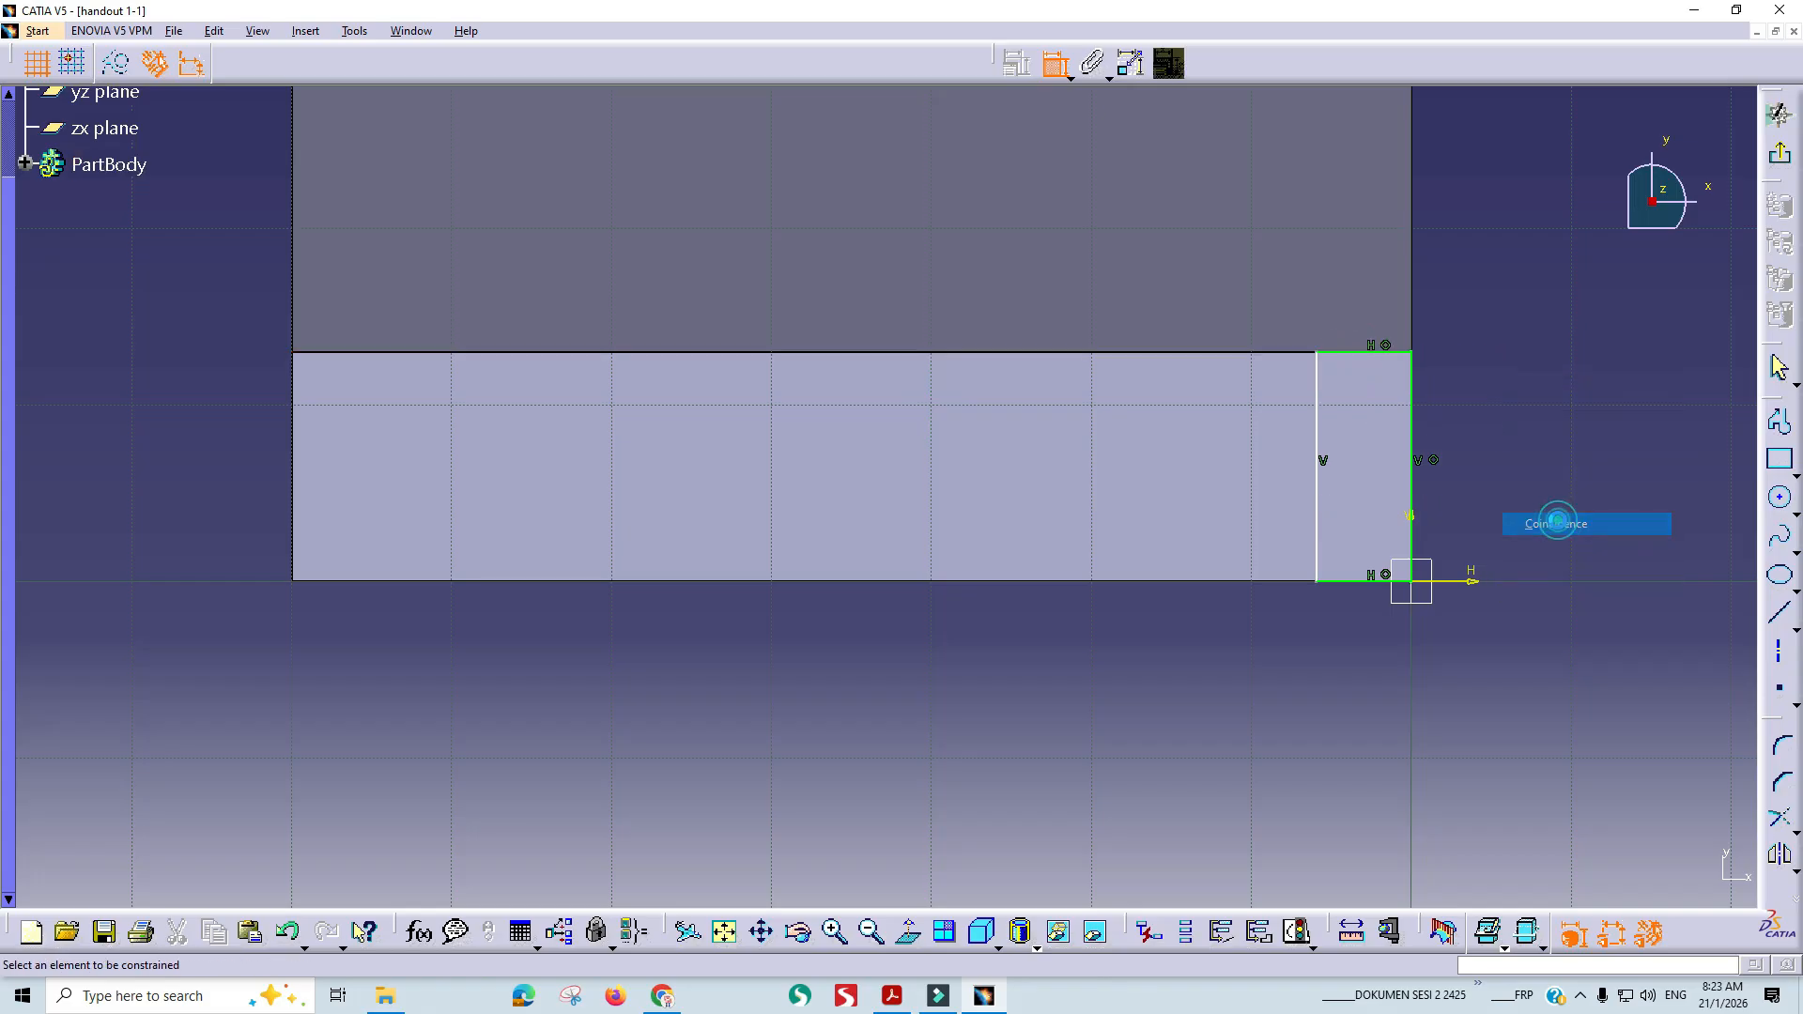
Dimension the width of the rectangle at the sketch origin to 6 mm.
left_click(1378, 591)
left_click(1381, 695)
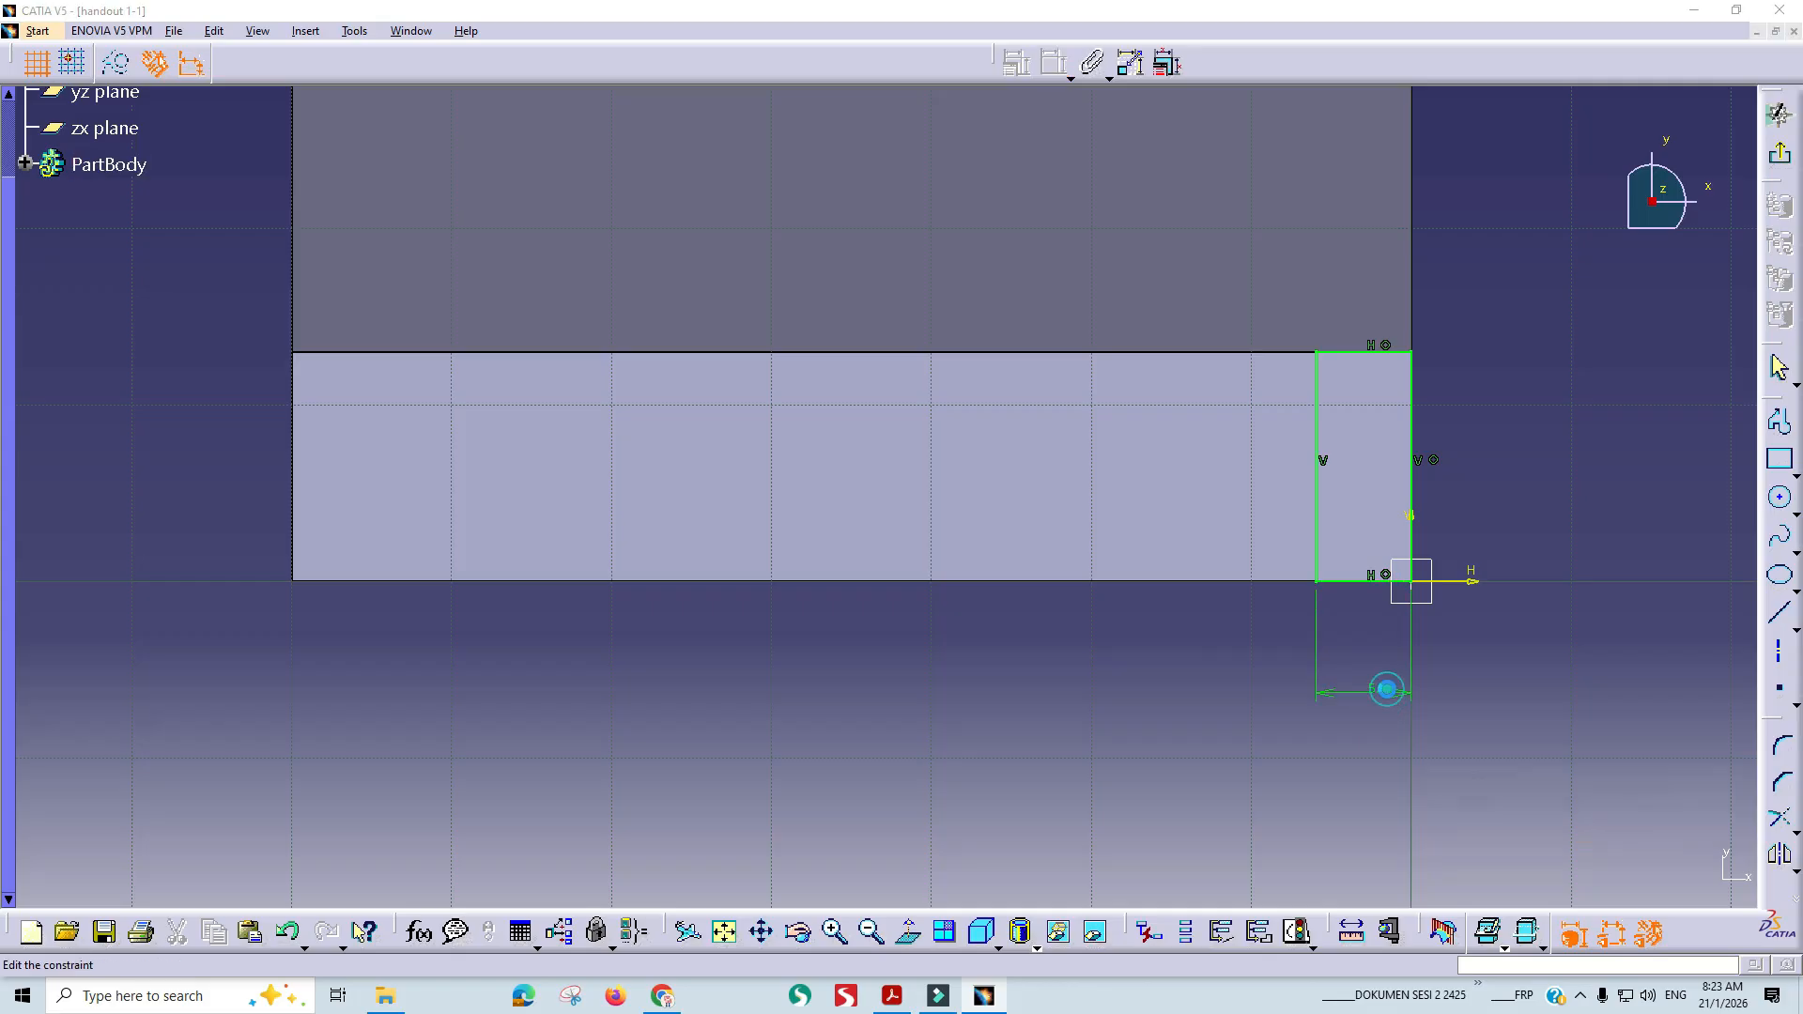
double_click(1387, 691)
type("6")
key("Return")
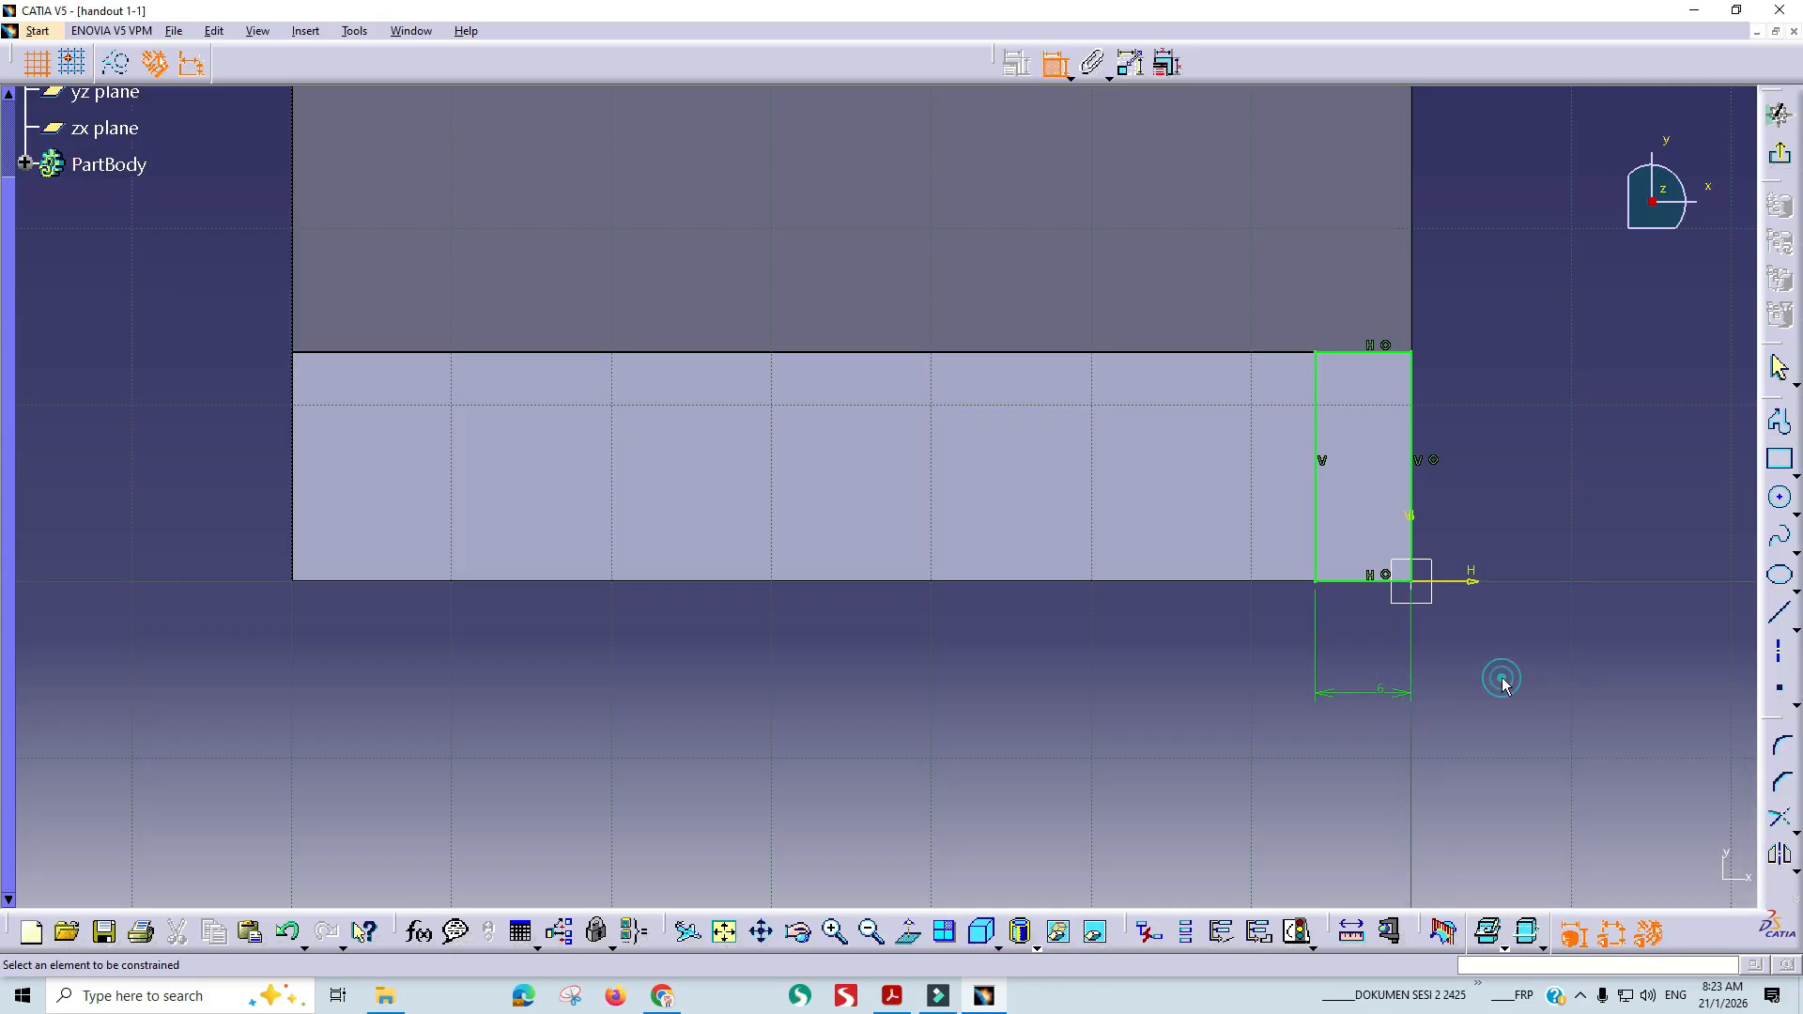
Sketch a rectangle about 5.5 by 8.1 mm near the step's opposite corner and make its outer corner coincident with the step's outer corner.
left_click(1780, 465)
left_click(323, 382)
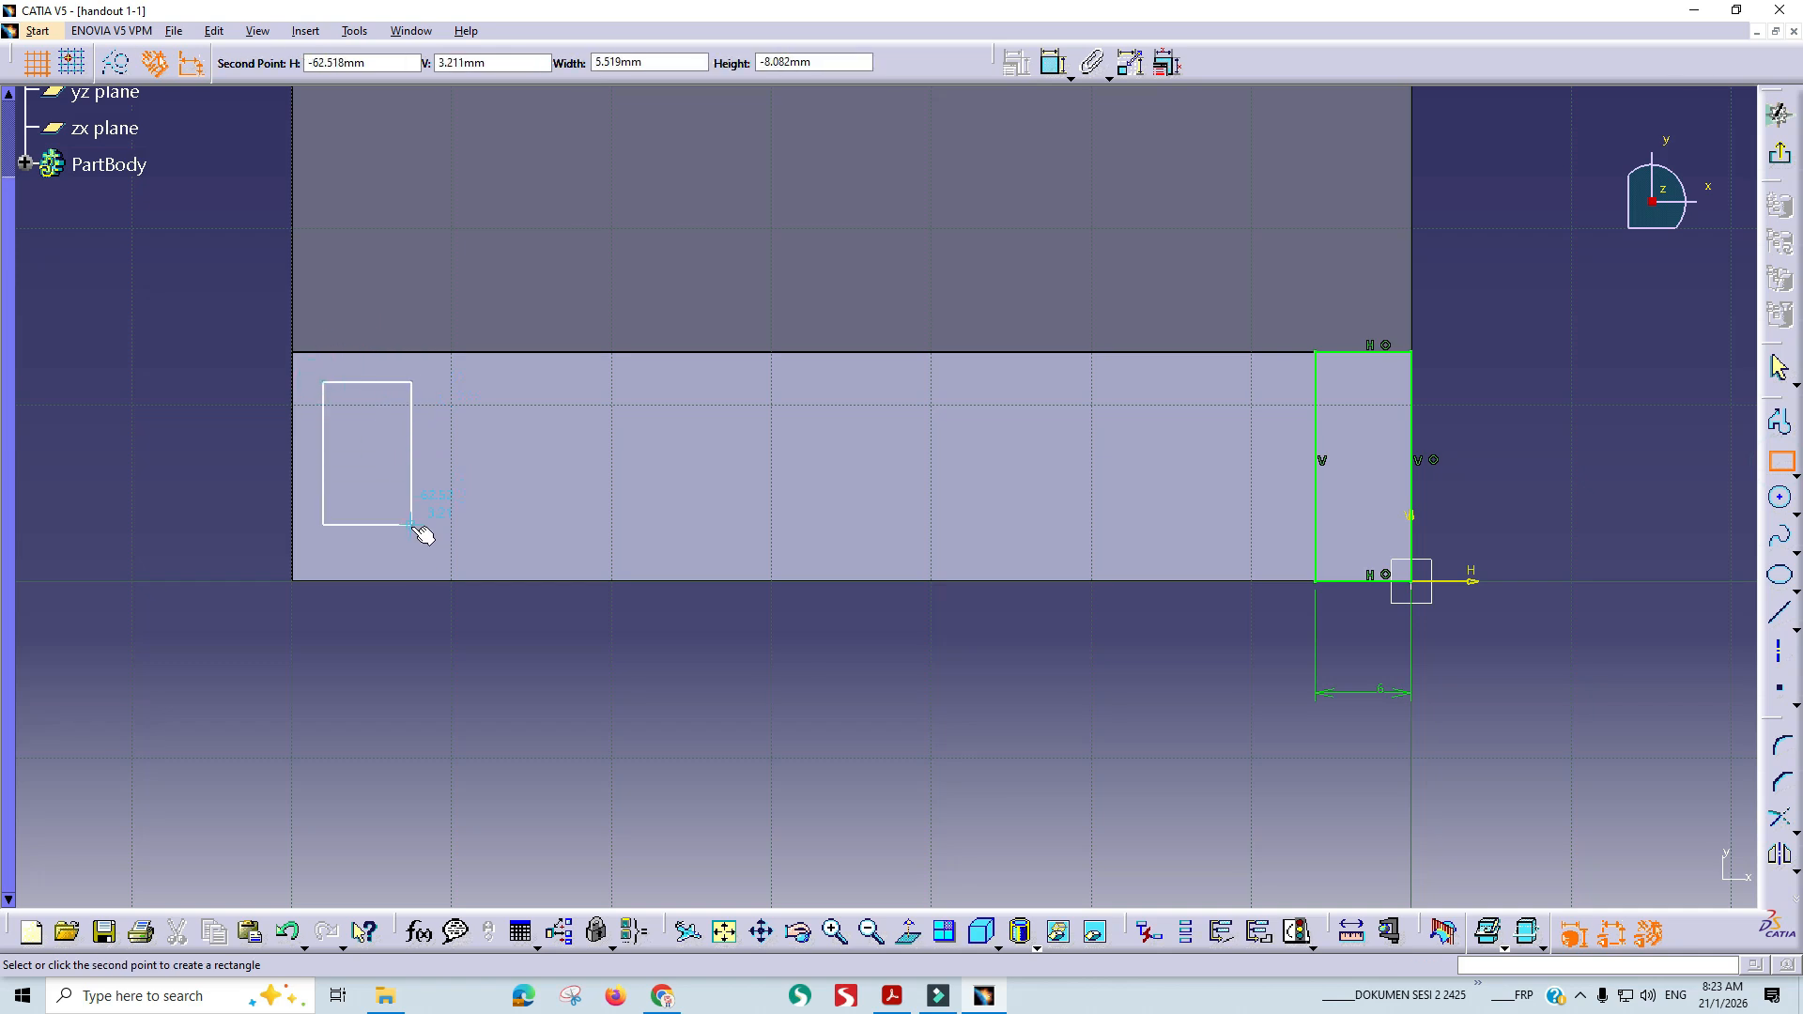
left_click(412, 525)
left_click(1053, 63)
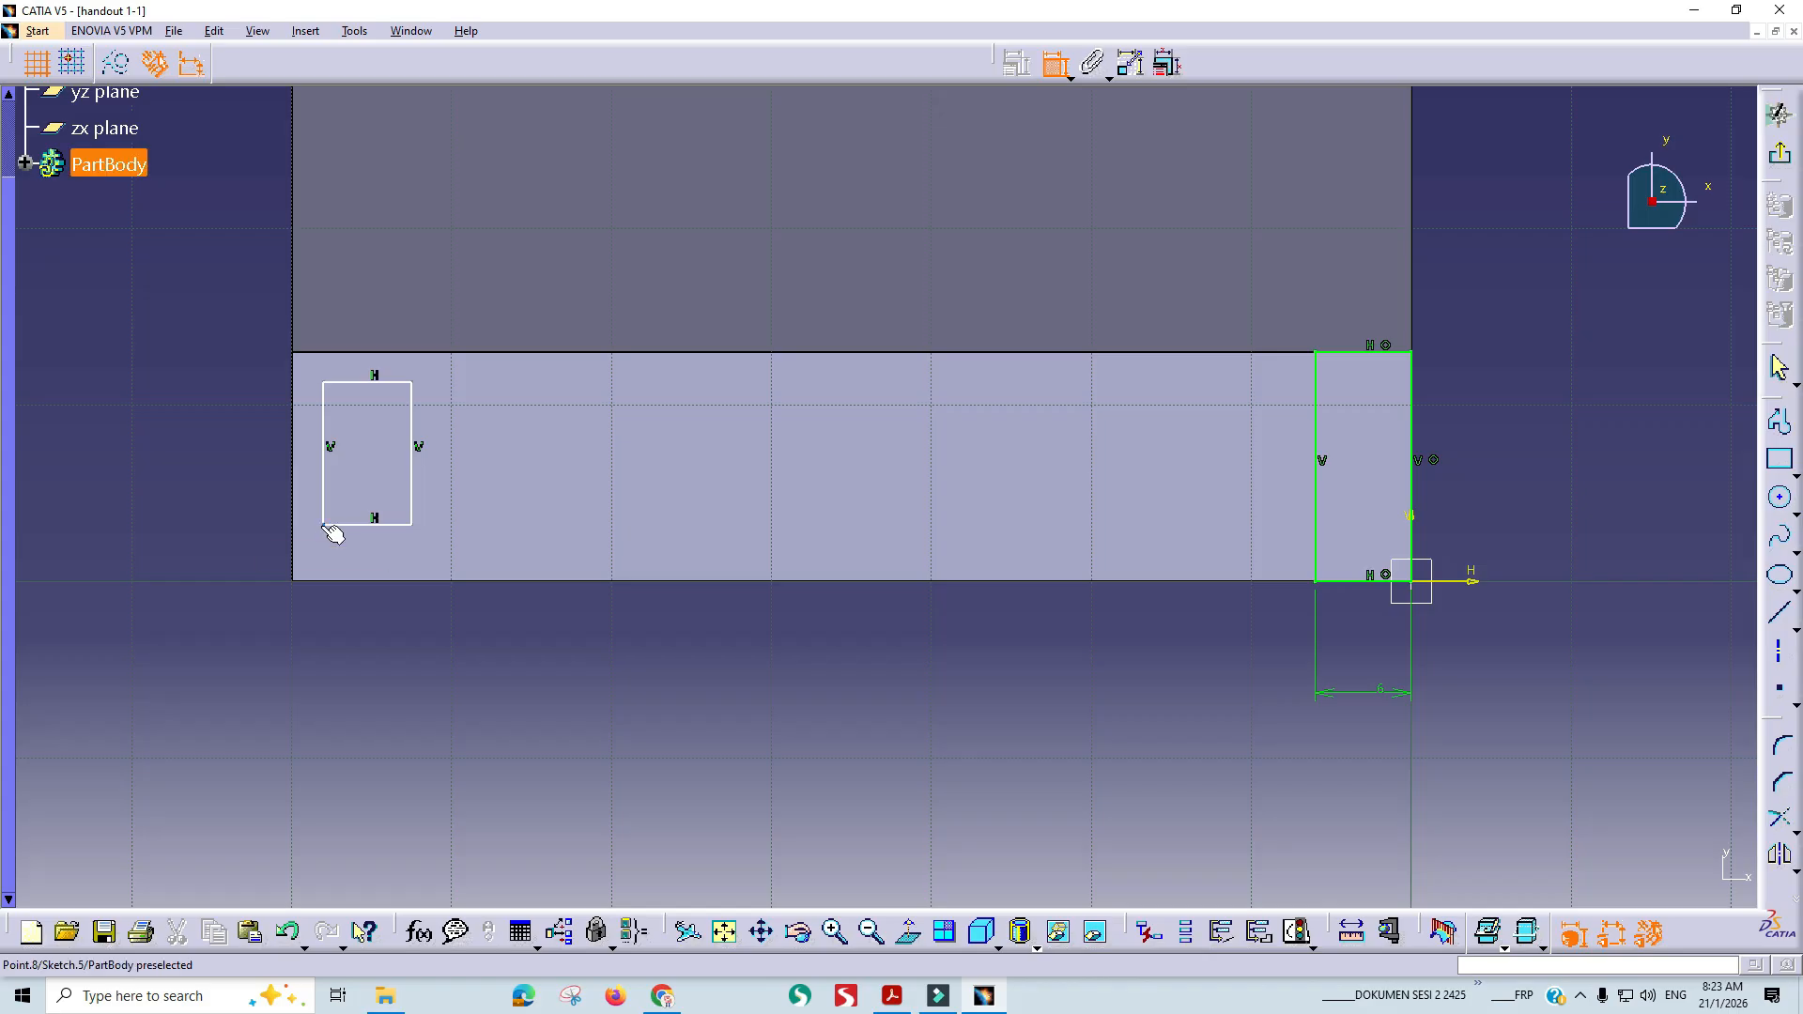
left_click(294, 582)
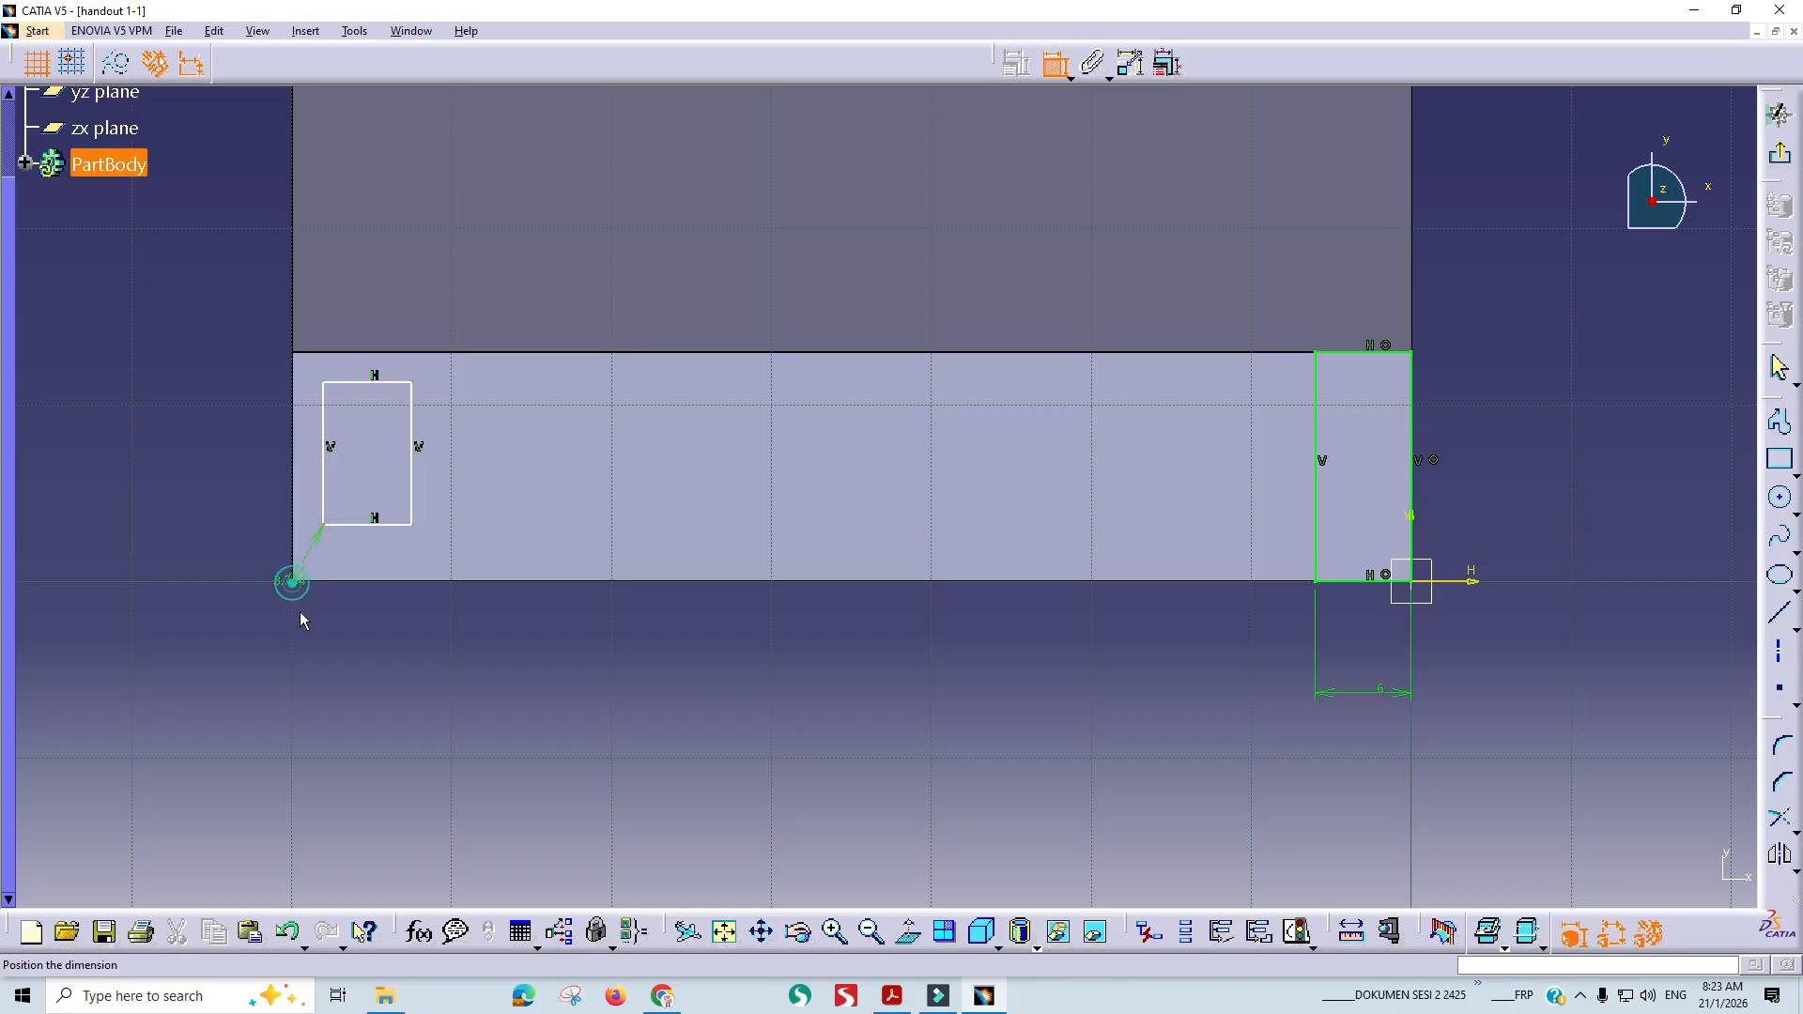
right_click(341, 660)
left_click(439, 796)
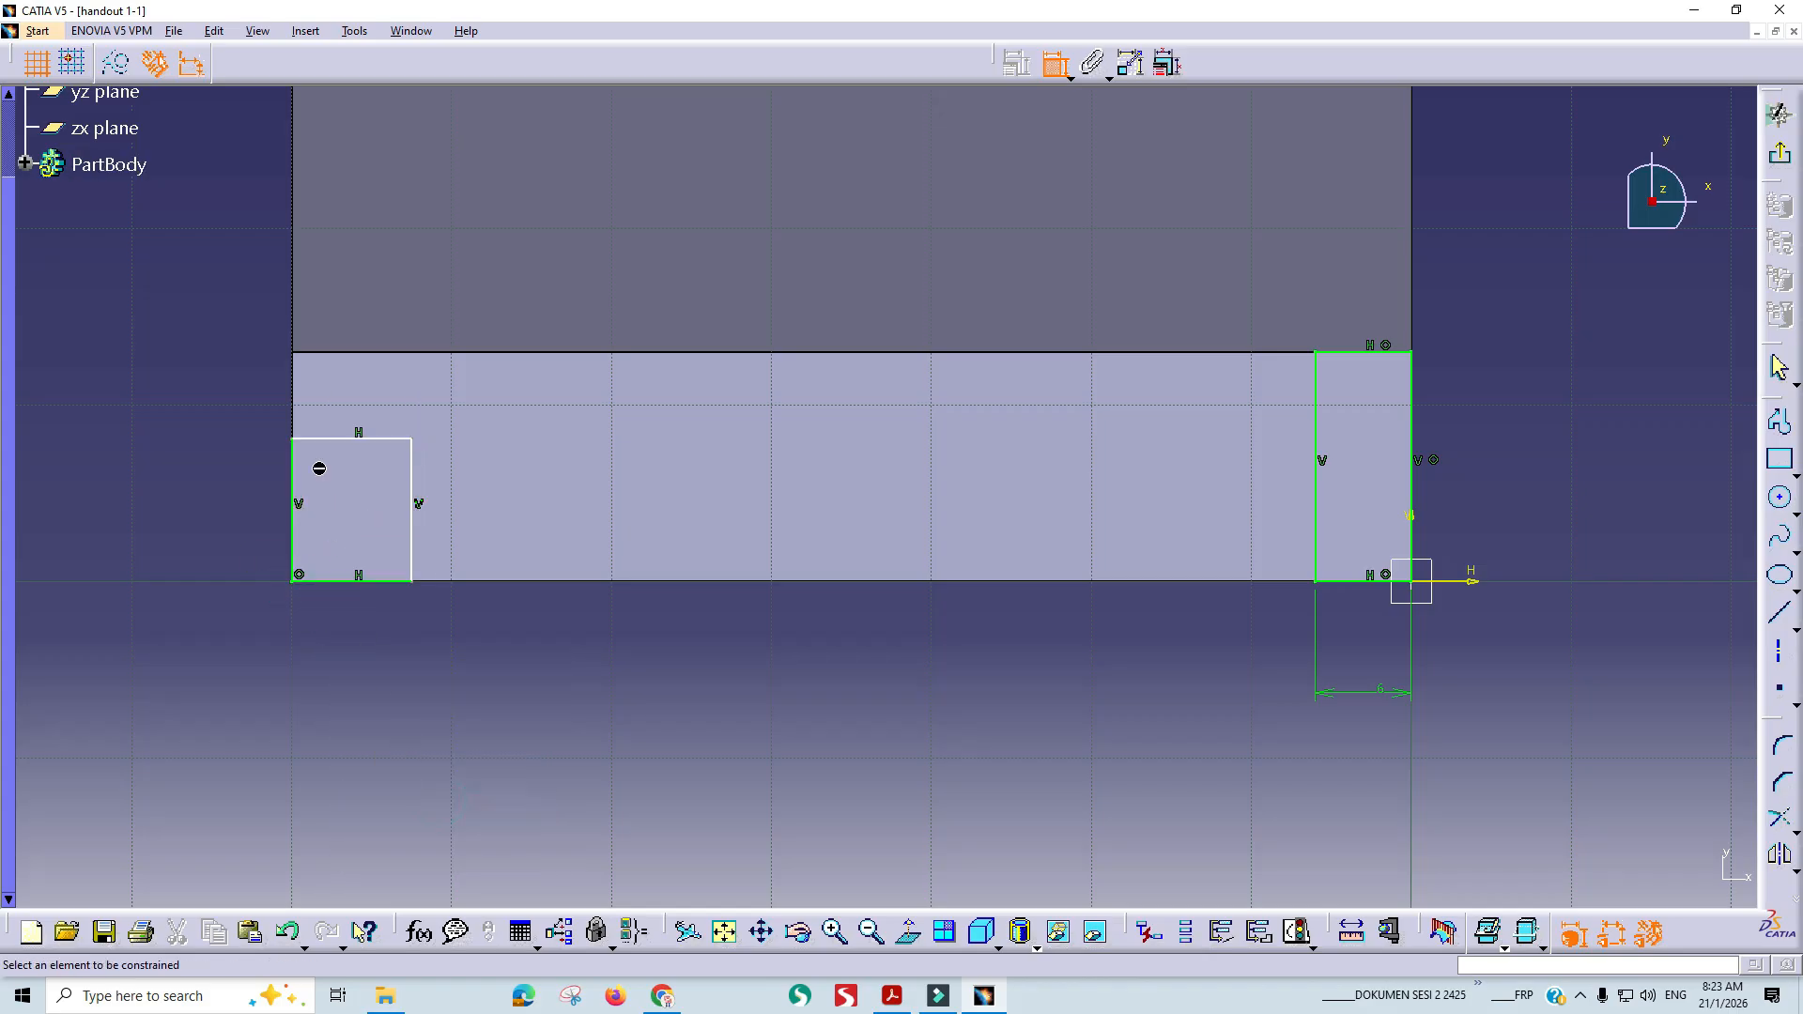
Constrain the second rectangle's upper edge to coincide with the step's inner edge and dimension its width to 6 mm.
left_click(358, 438)
left_click(362, 354)
right_click(190, 396)
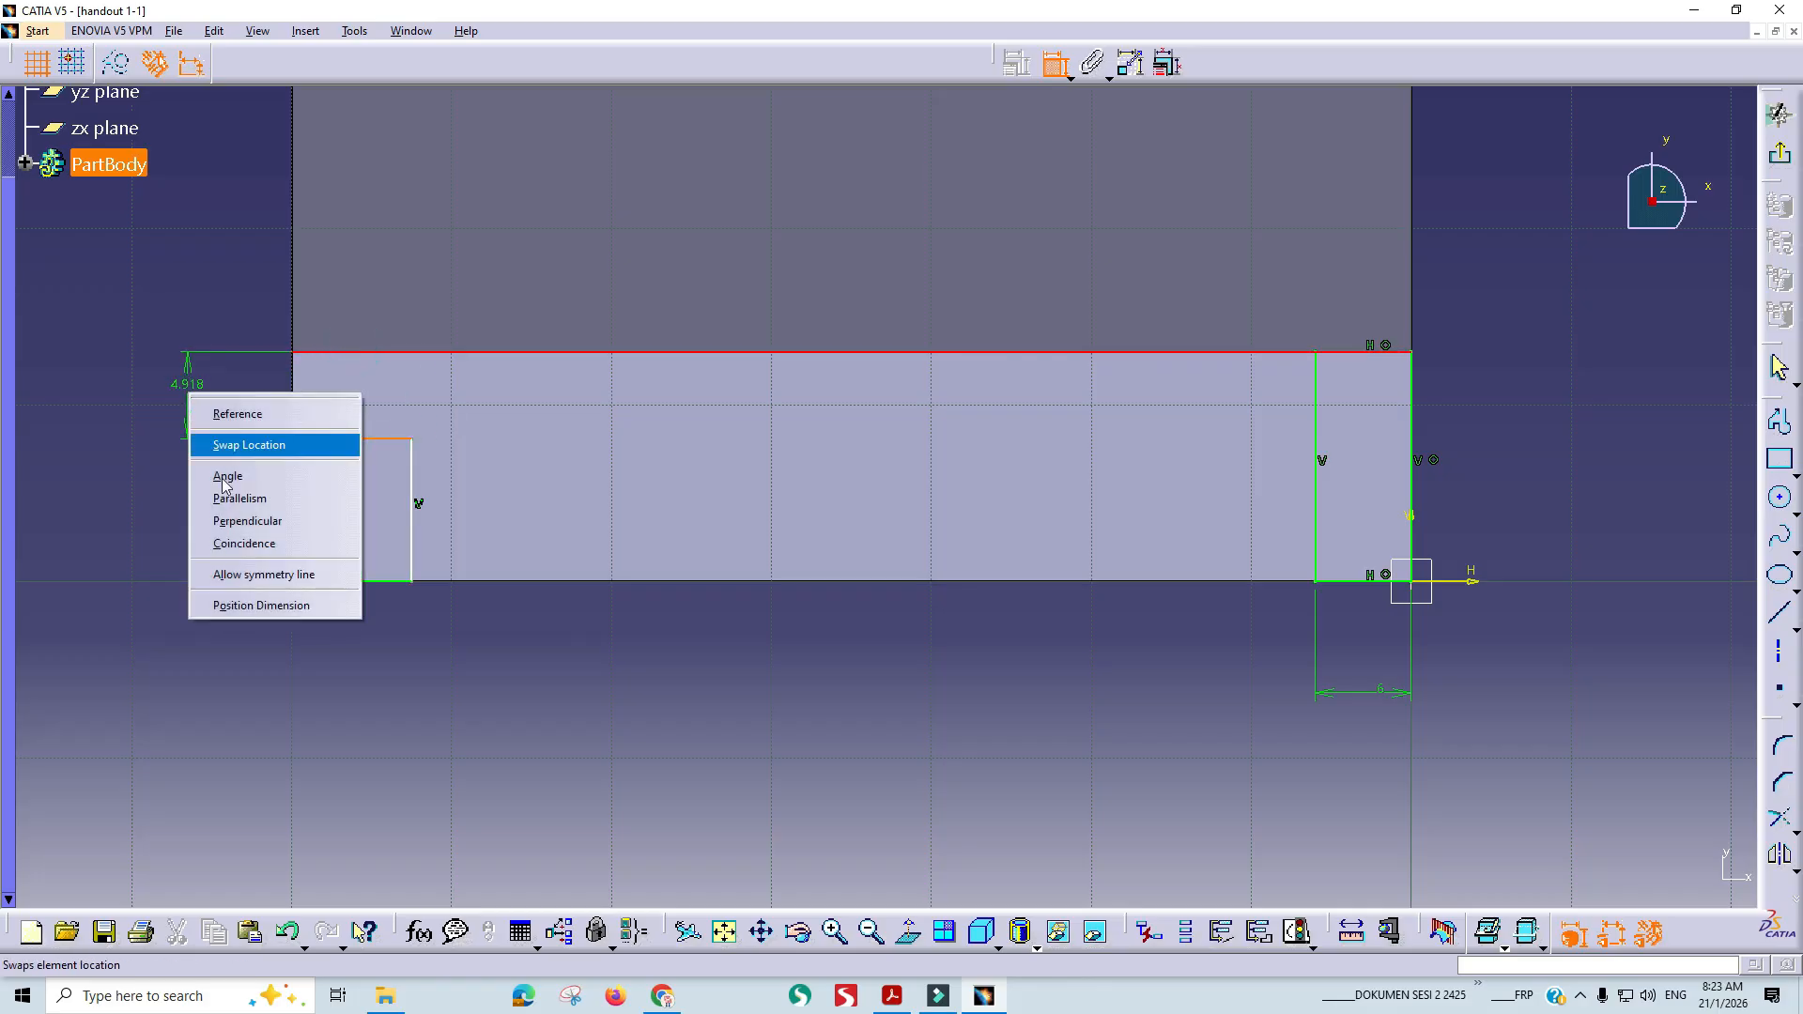
left_click(254, 545)
left_click(380, 581)
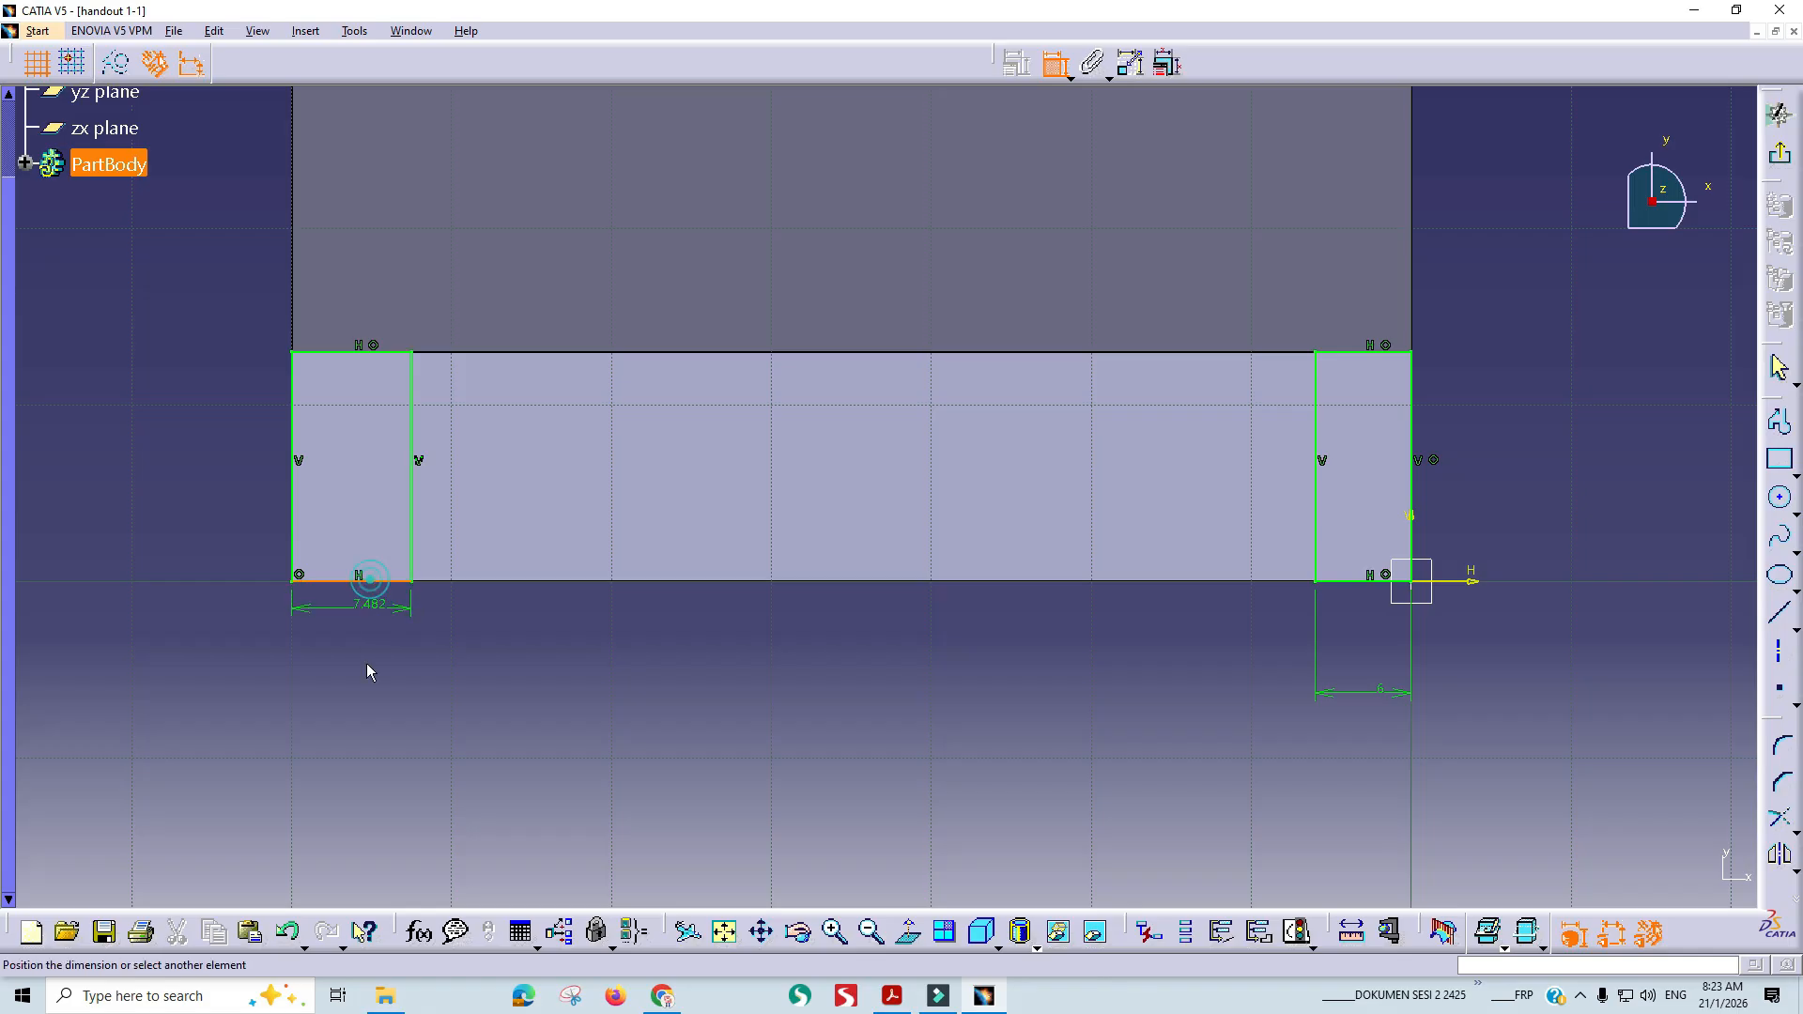
double_click(367, 676)
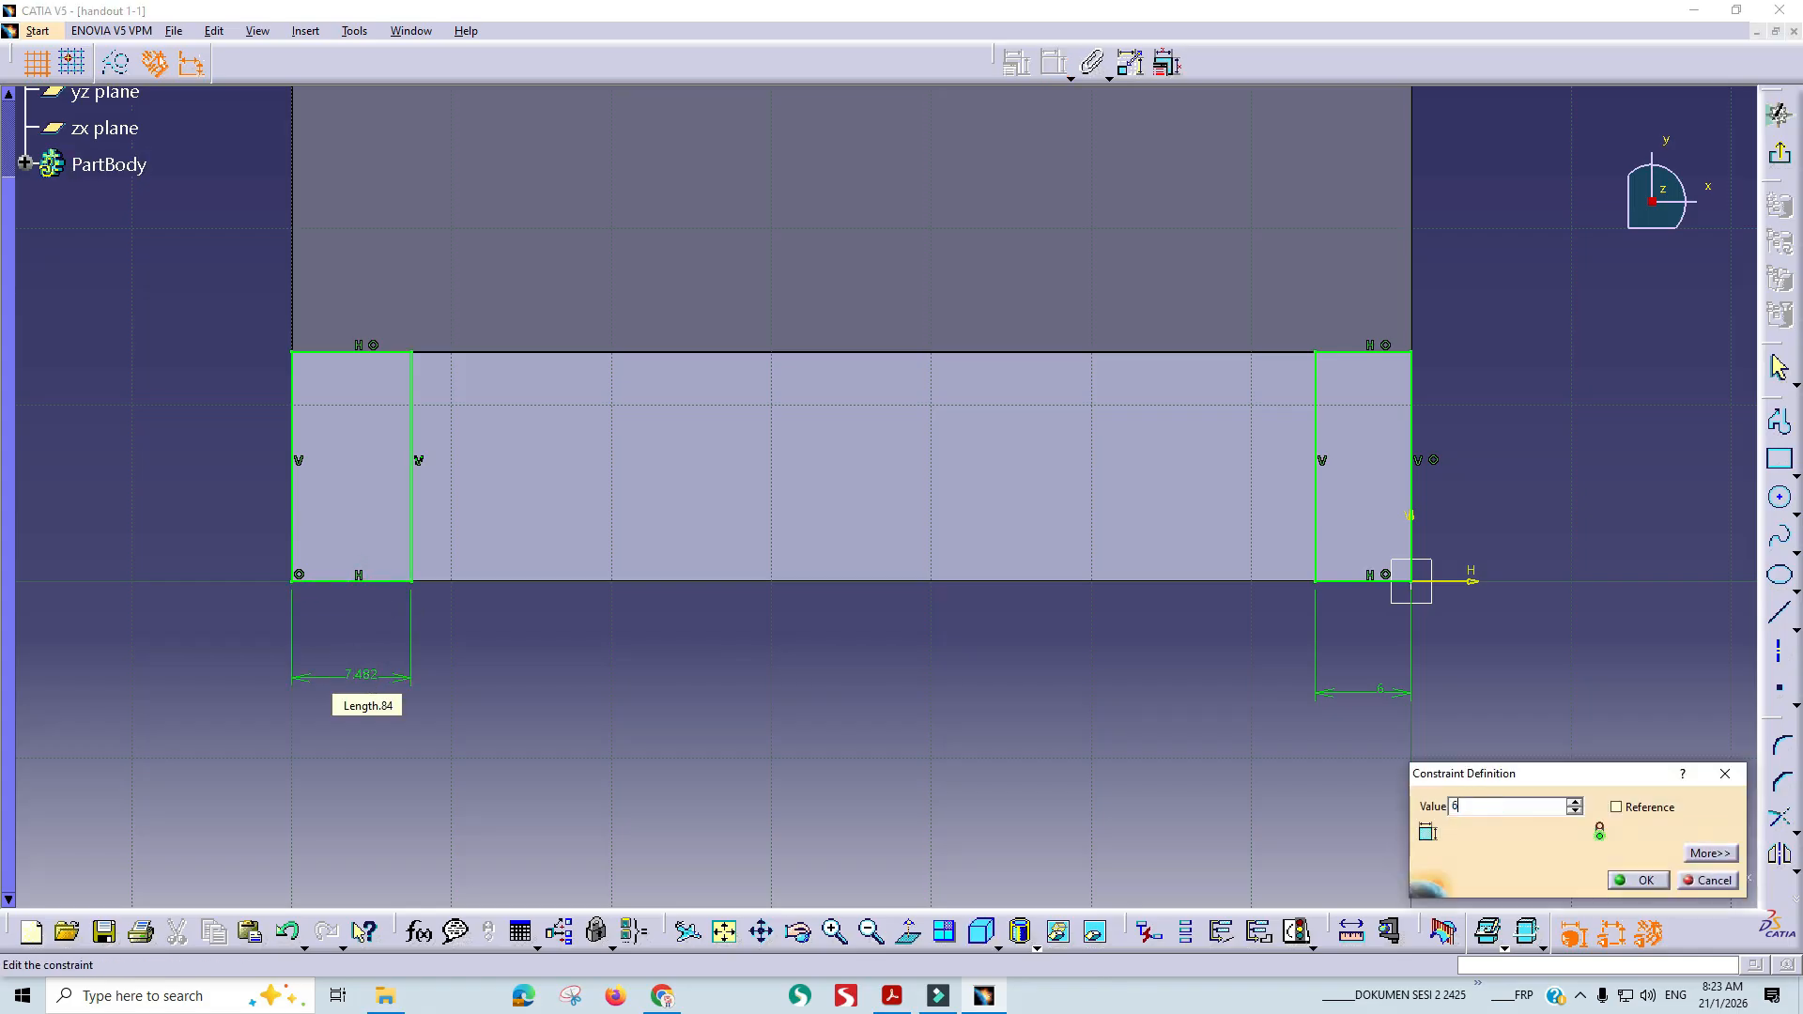
key("Return")
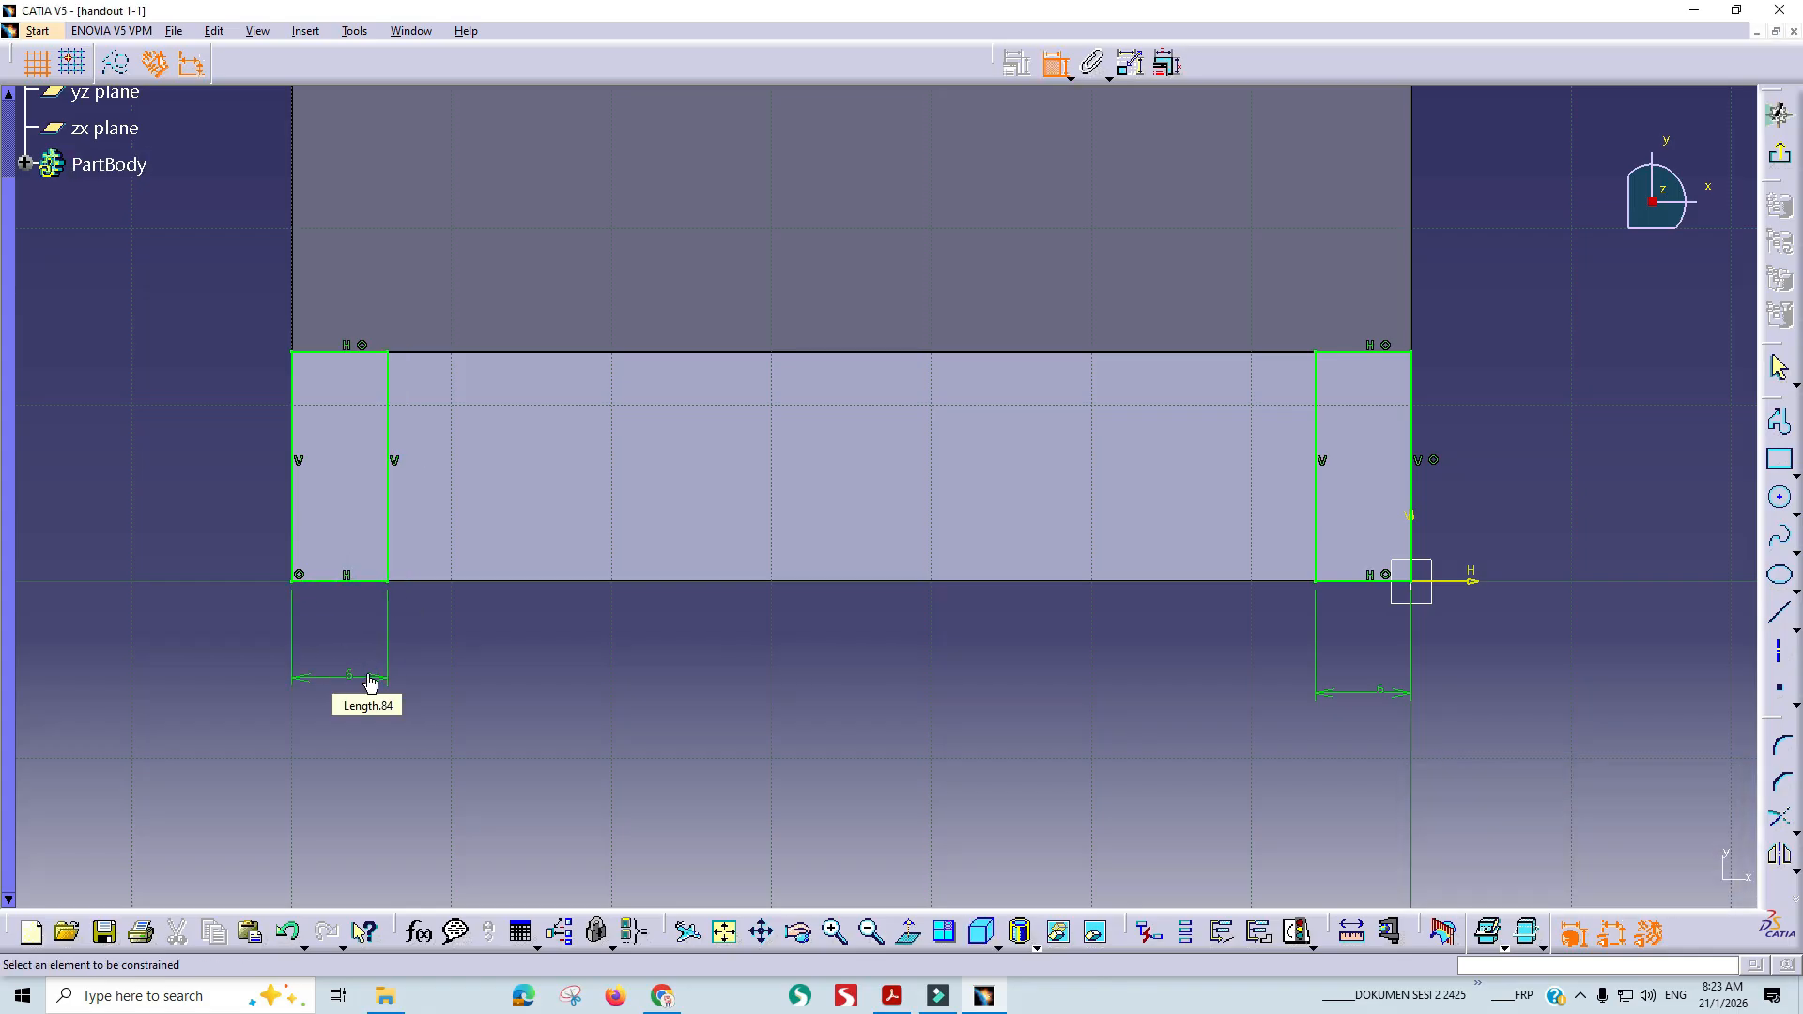
Exit the sketch and pocket both corner rectangles through the low end step with the Up to last limit.
left_click(1784, 161)
middle_click_drag(1136, 516, 1196, 477)
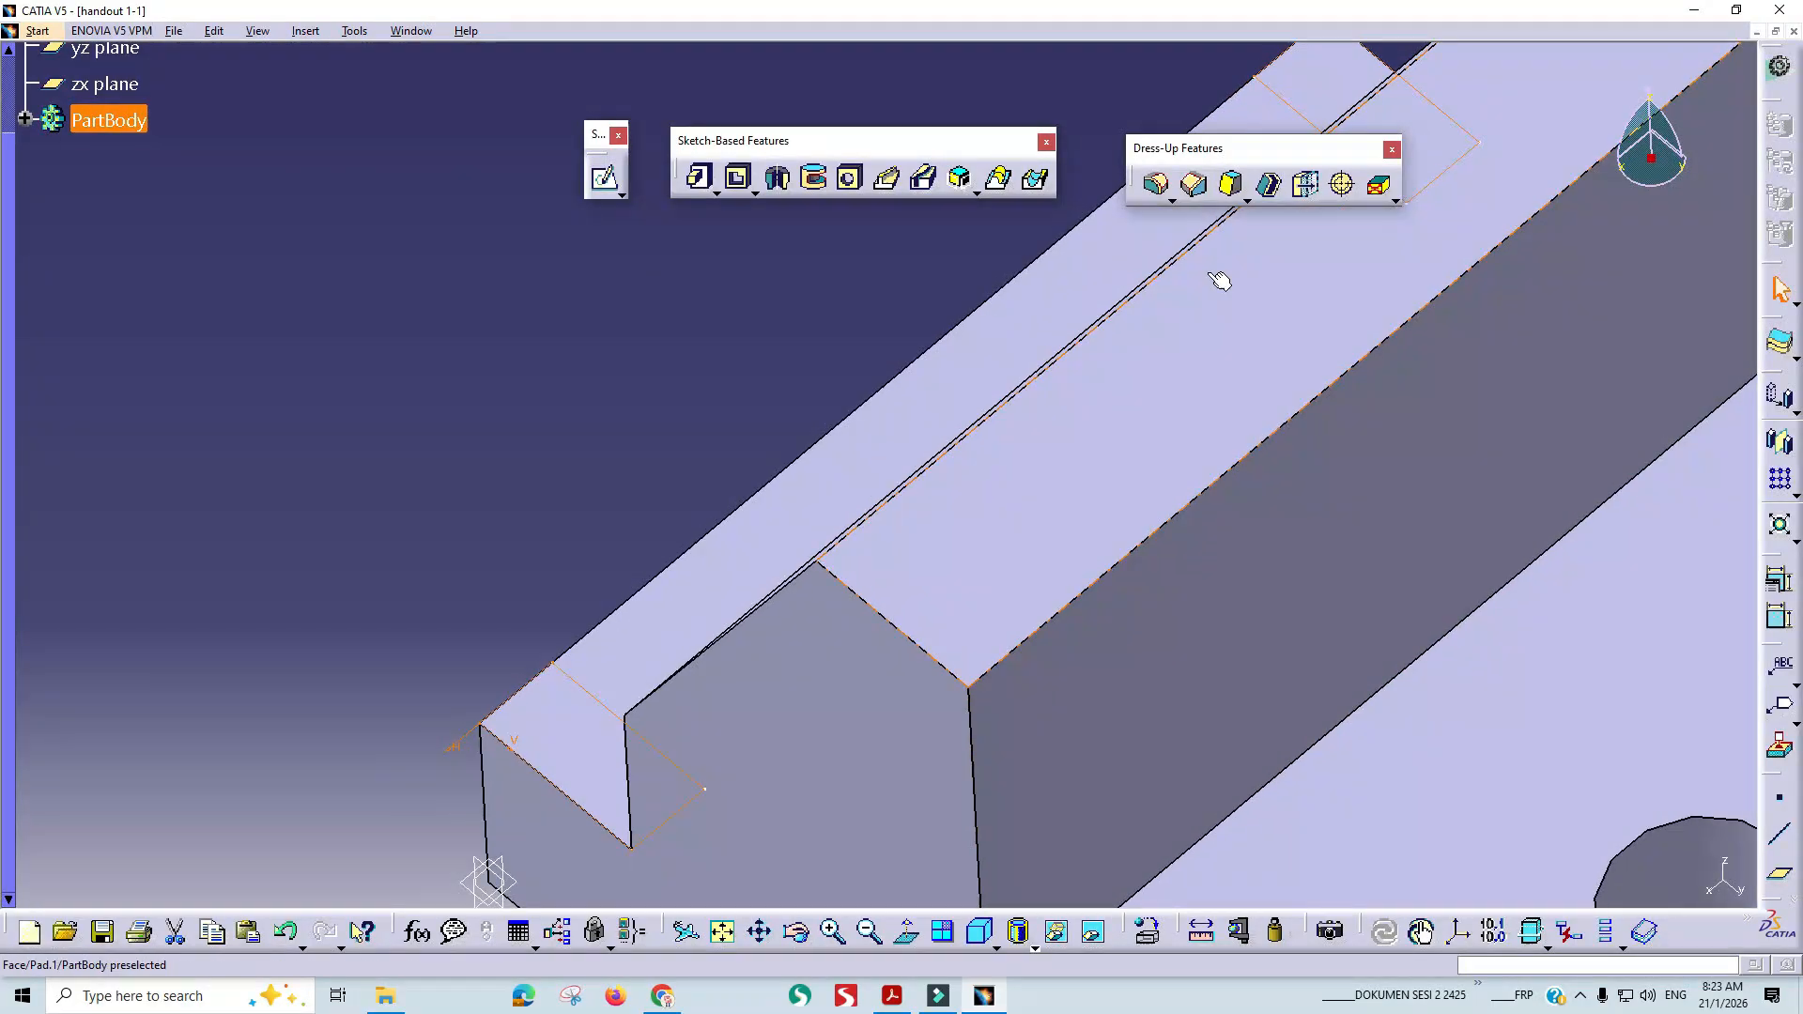
left_click(743, 179)
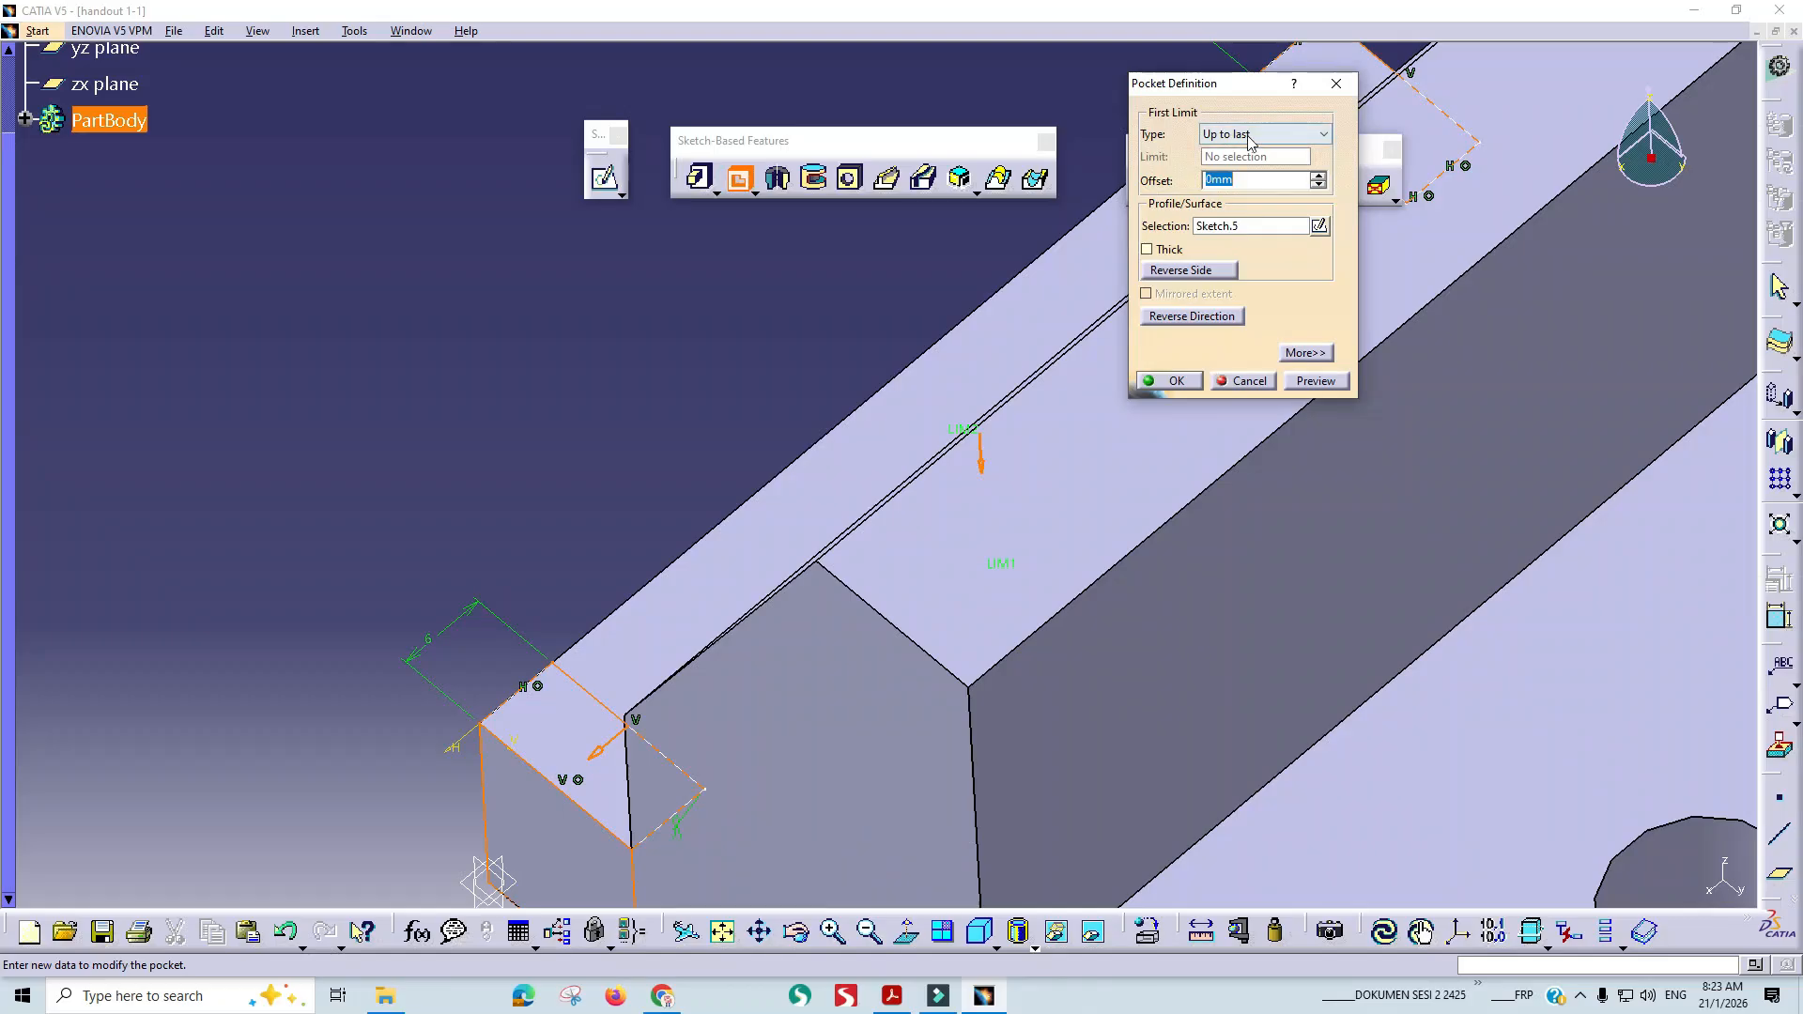
middle_click_drag(734, 425, 812, 443)
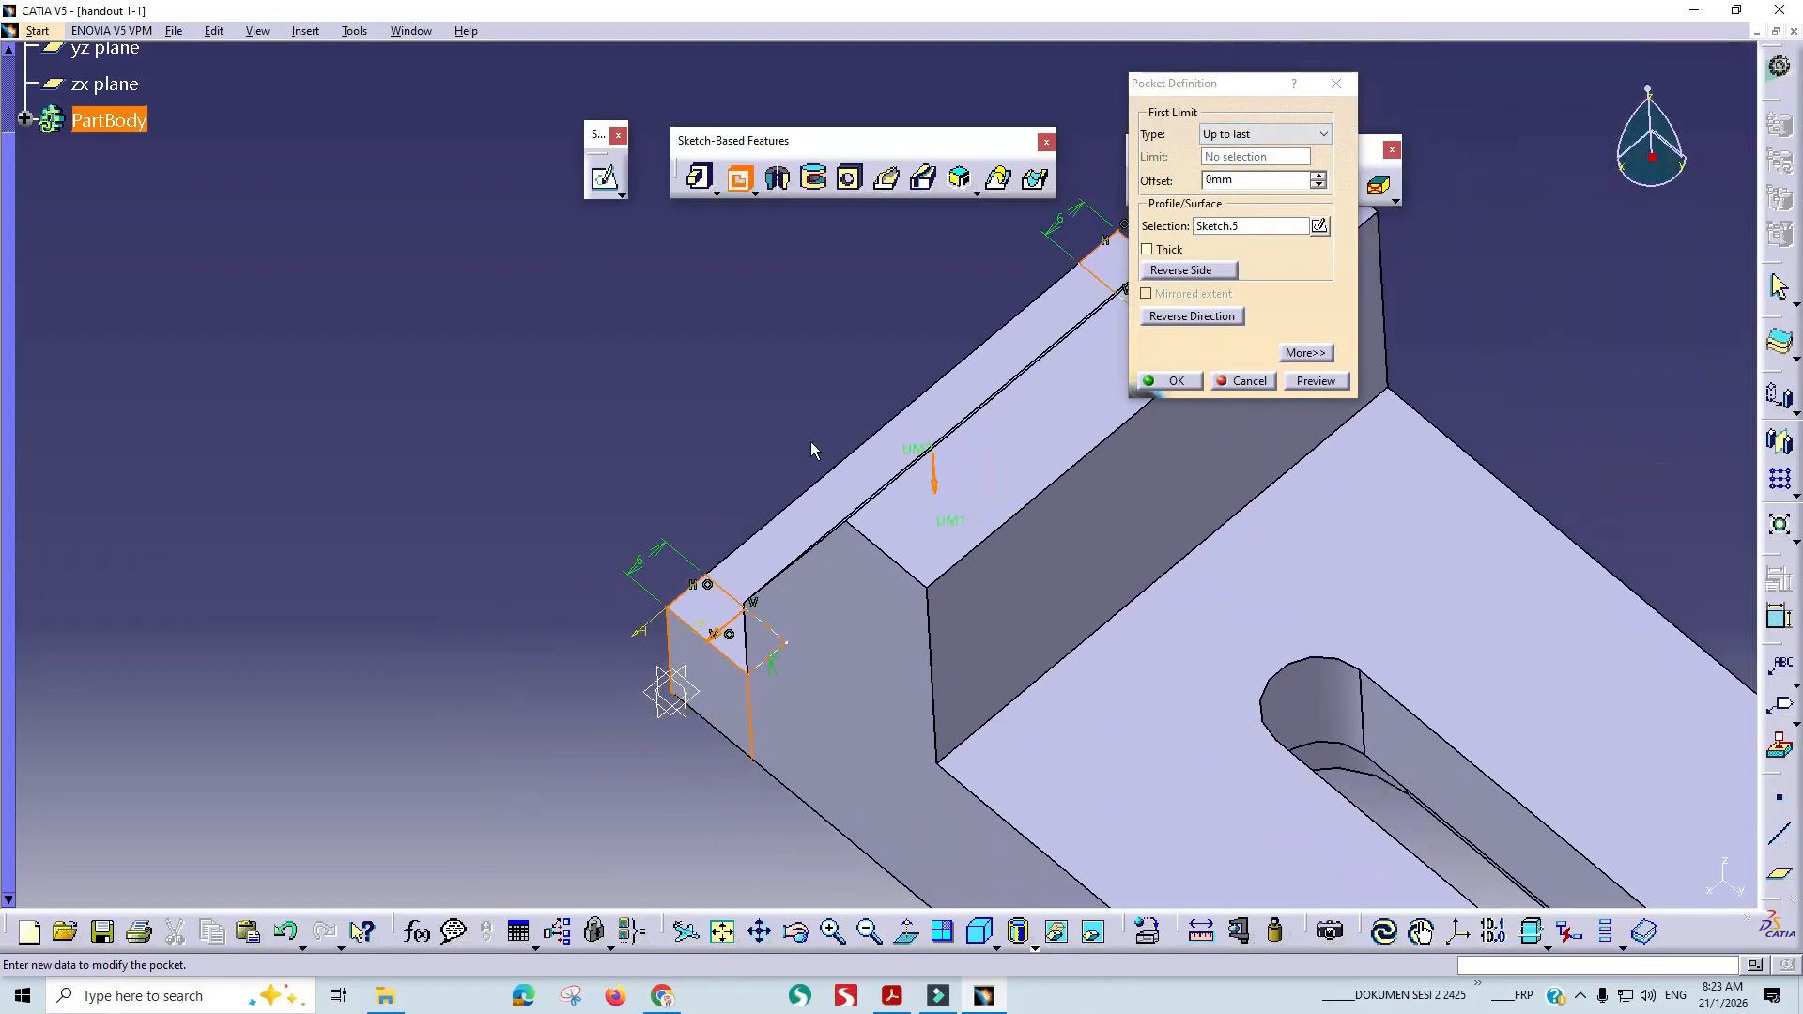
left_click(1172, 381)
Apply a 6 mm edge fillet to the four vertical edges of the two corner cutouts on this end step.
middle_click_drag(1167, 632, 1228, 673)
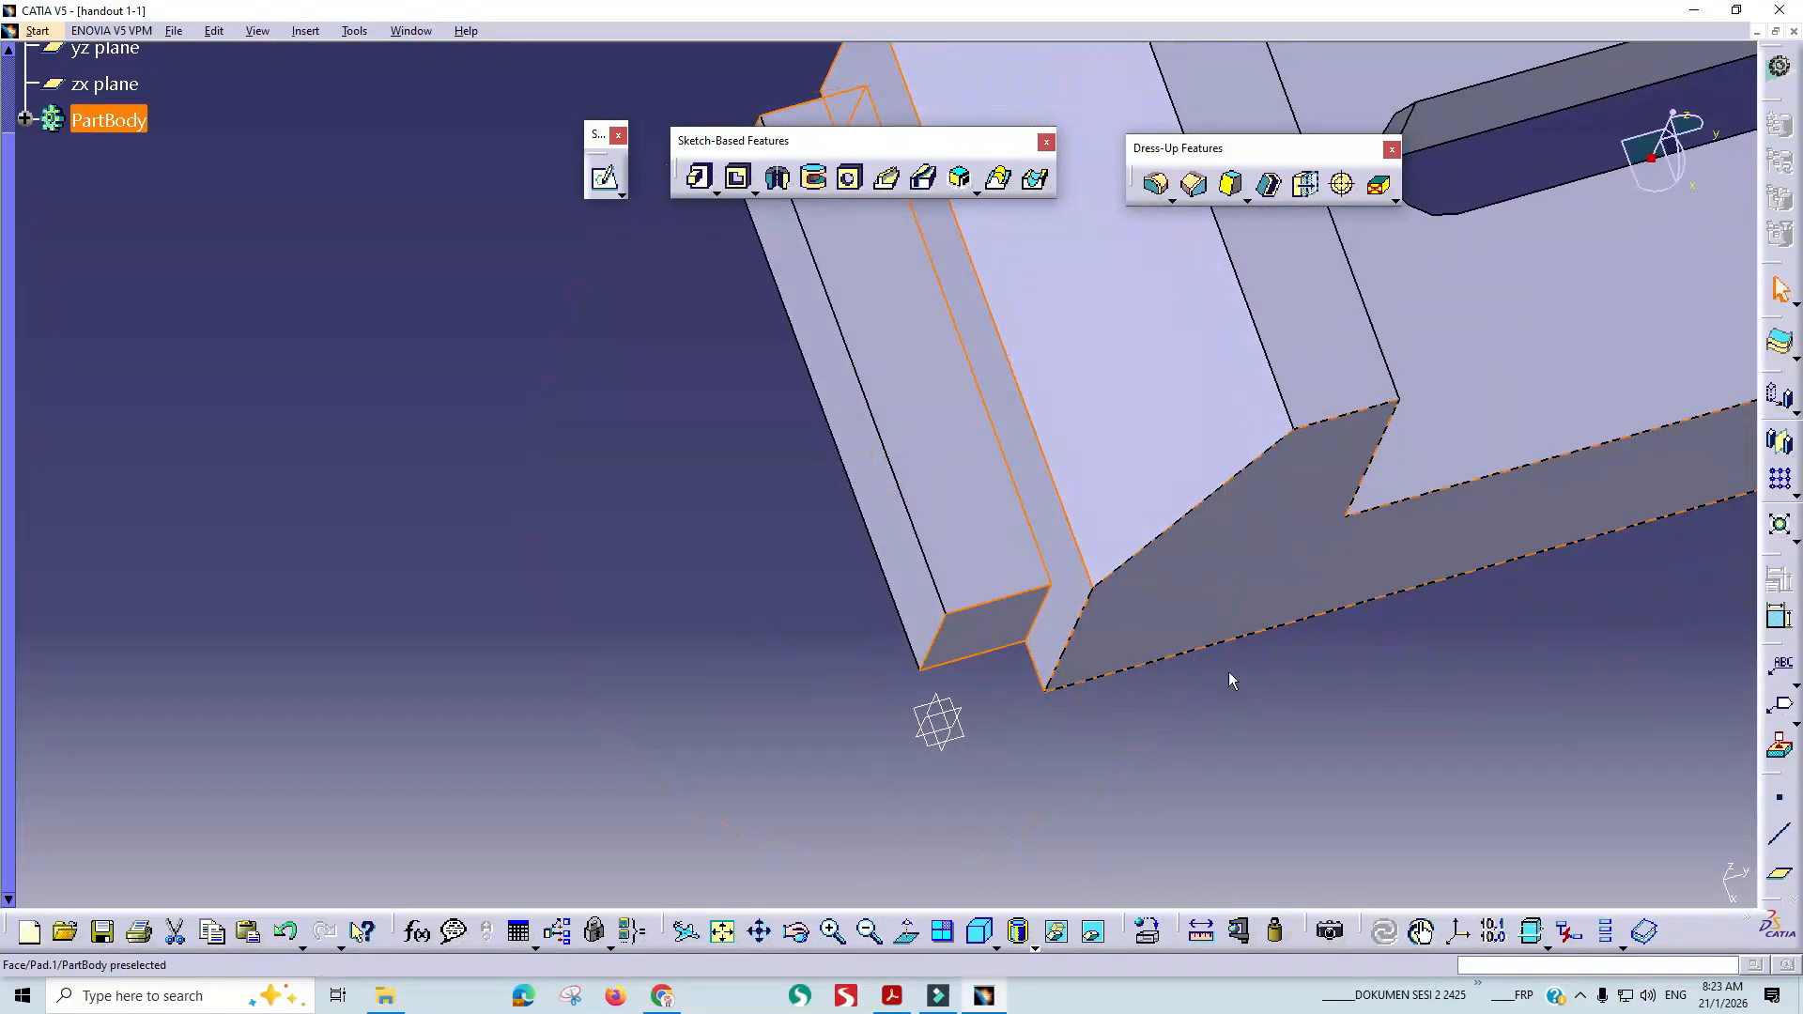
left_click(1159, 186)
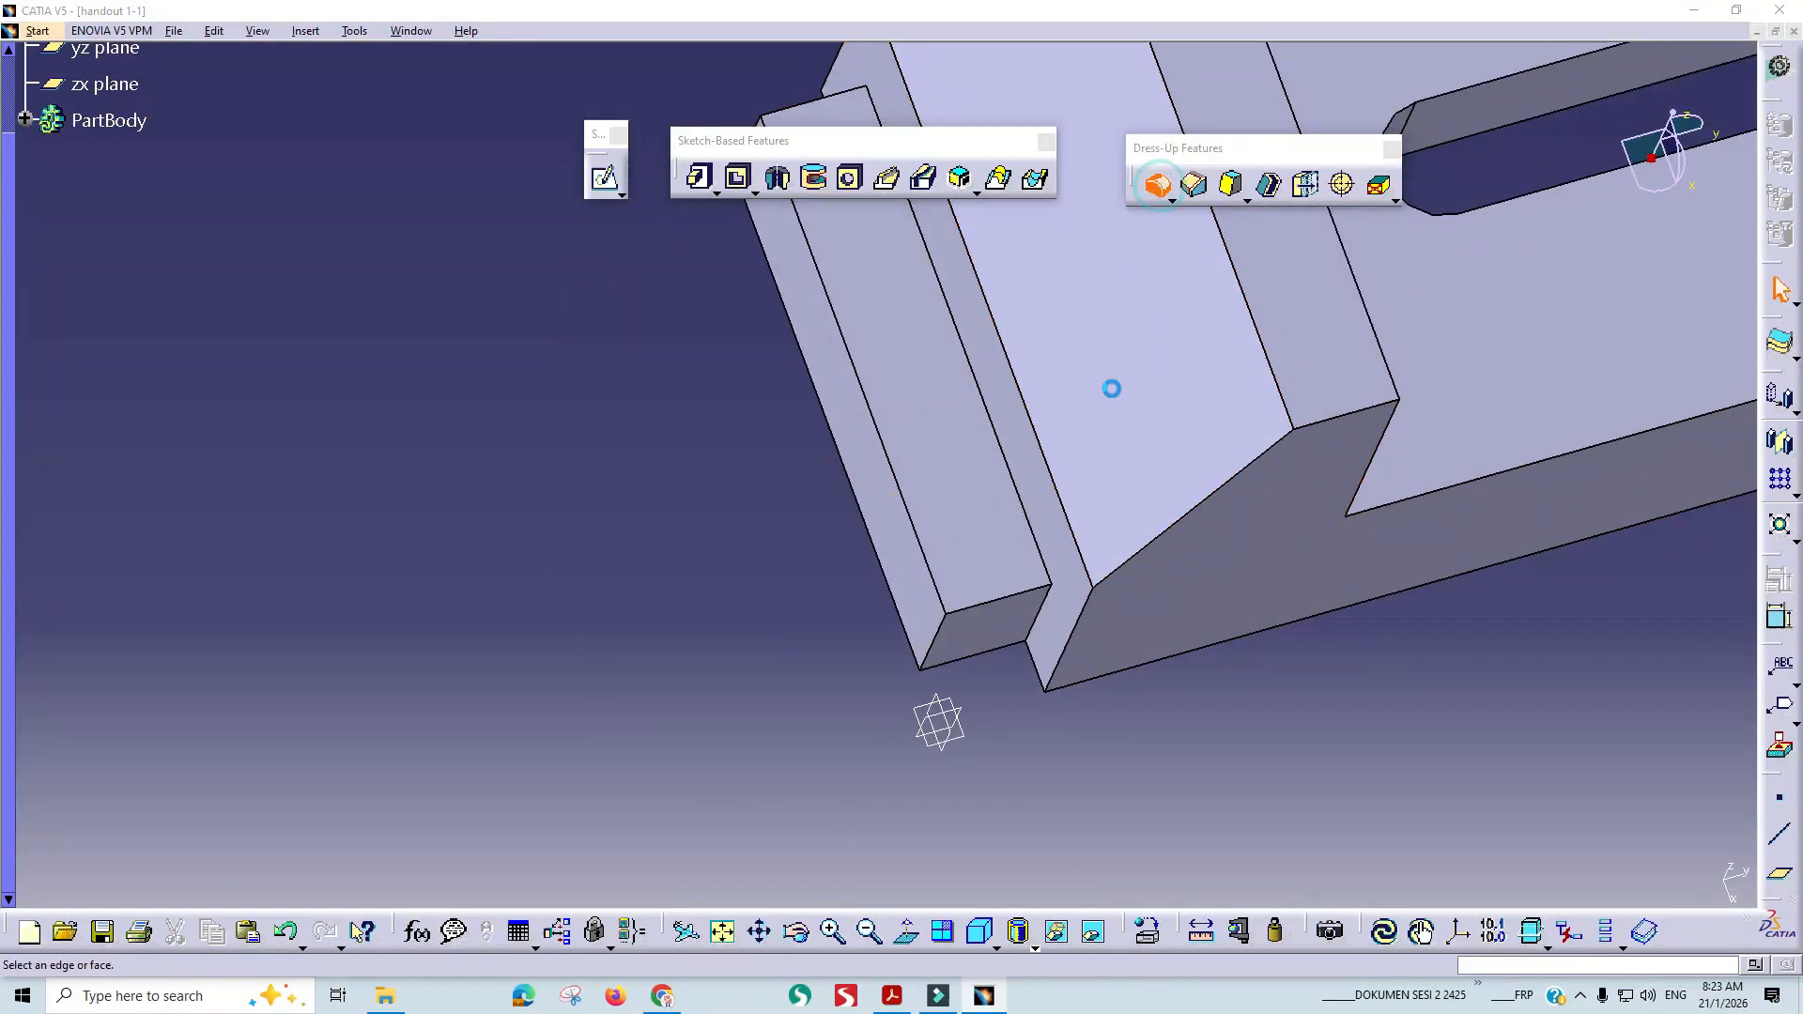
left_click(1040, 620)
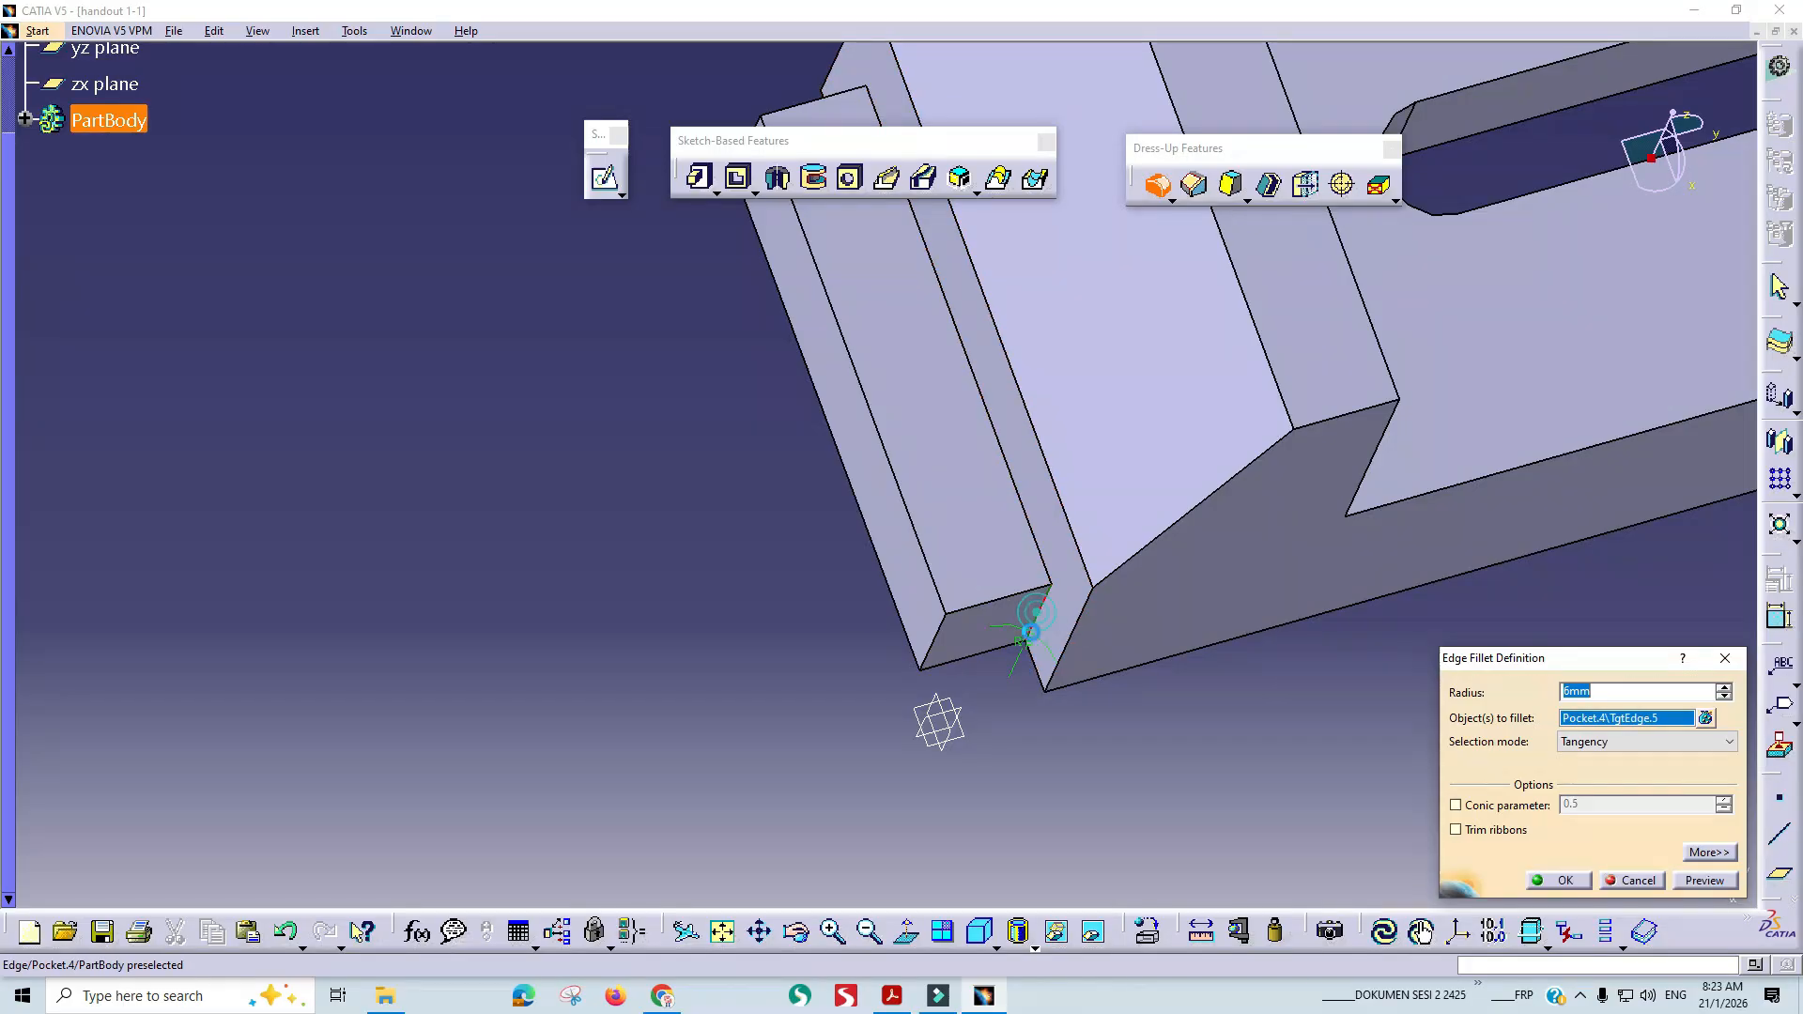
left_click(936, 640)
middle_click_drag(711, 586, 866, 818)
left_click(917, 372)
middle_click_drag(825, 548, 1109, 658)
left_click(803, 255)
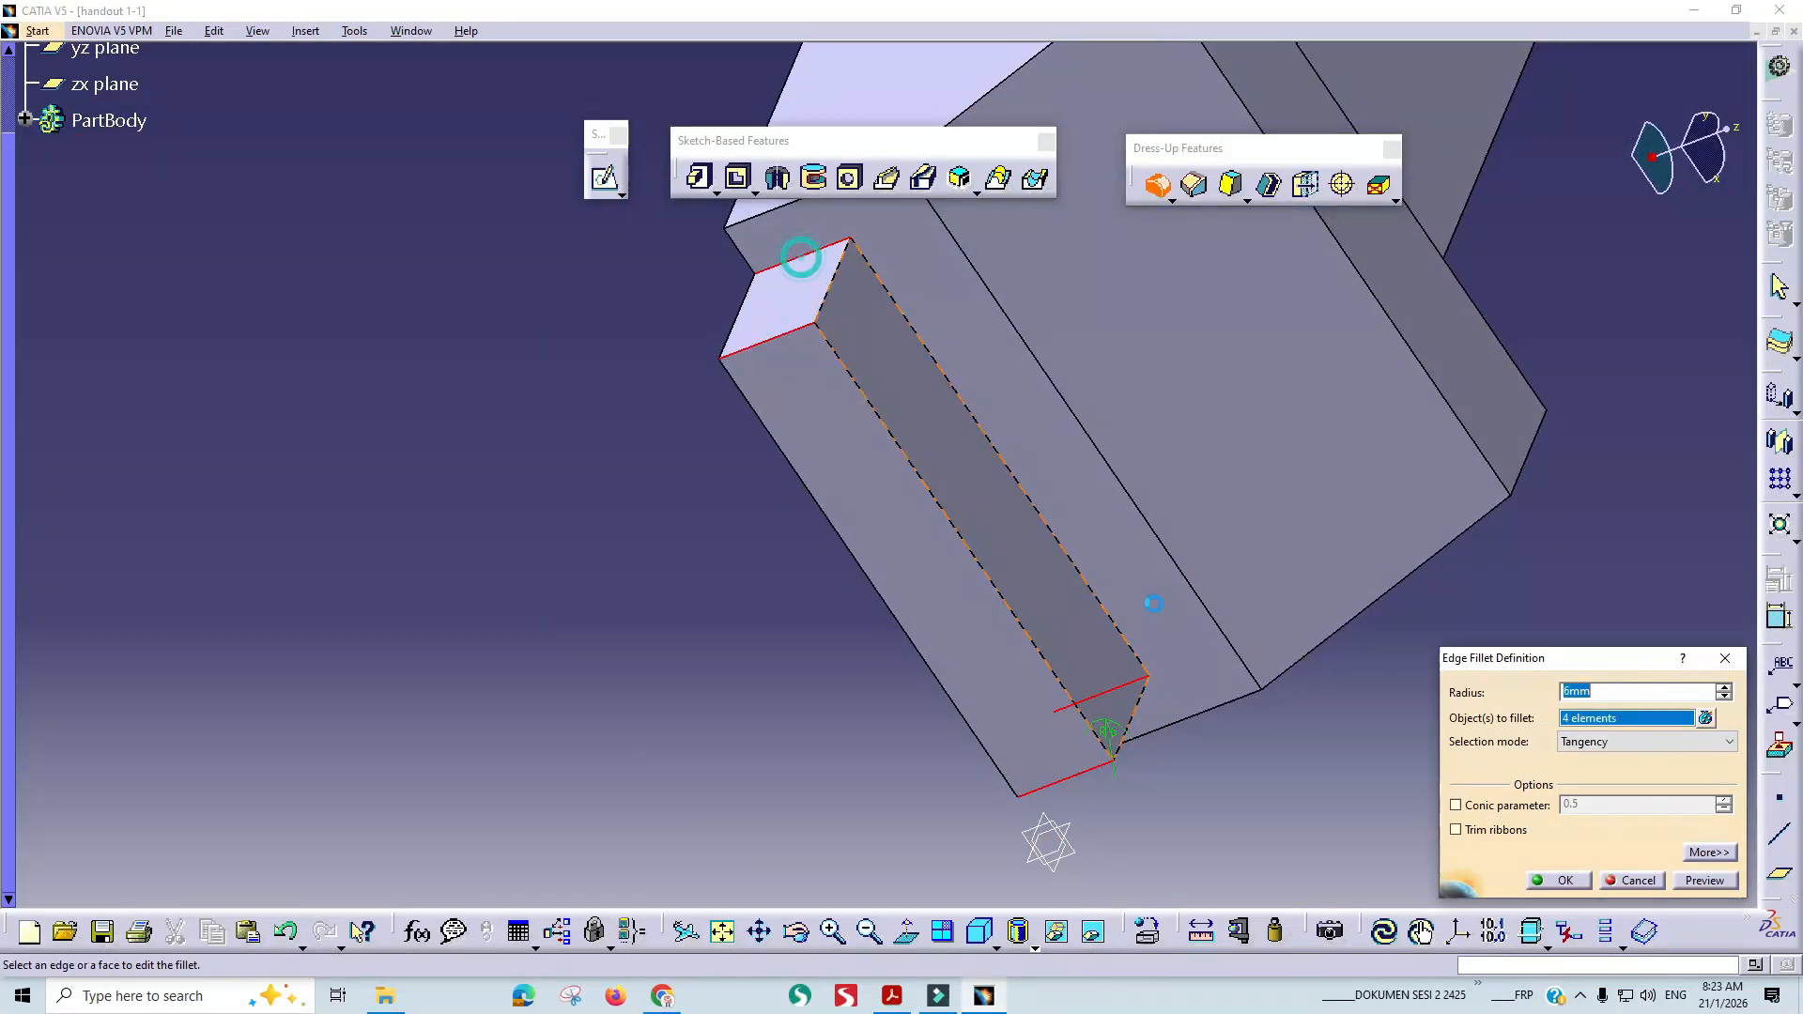
left_click(1531, 881)
Look up the general fillet radius in the PDF drawing's remarks and highlight that note.
mouse_move(1393, 752)
middle_mouse_down()
mouse_move(1071, 568)
mouse_move(843, 485)
mouse_move(937, 632)
mouse_move(895, 614)
middle_mouse_up()
key("alt+Tab")
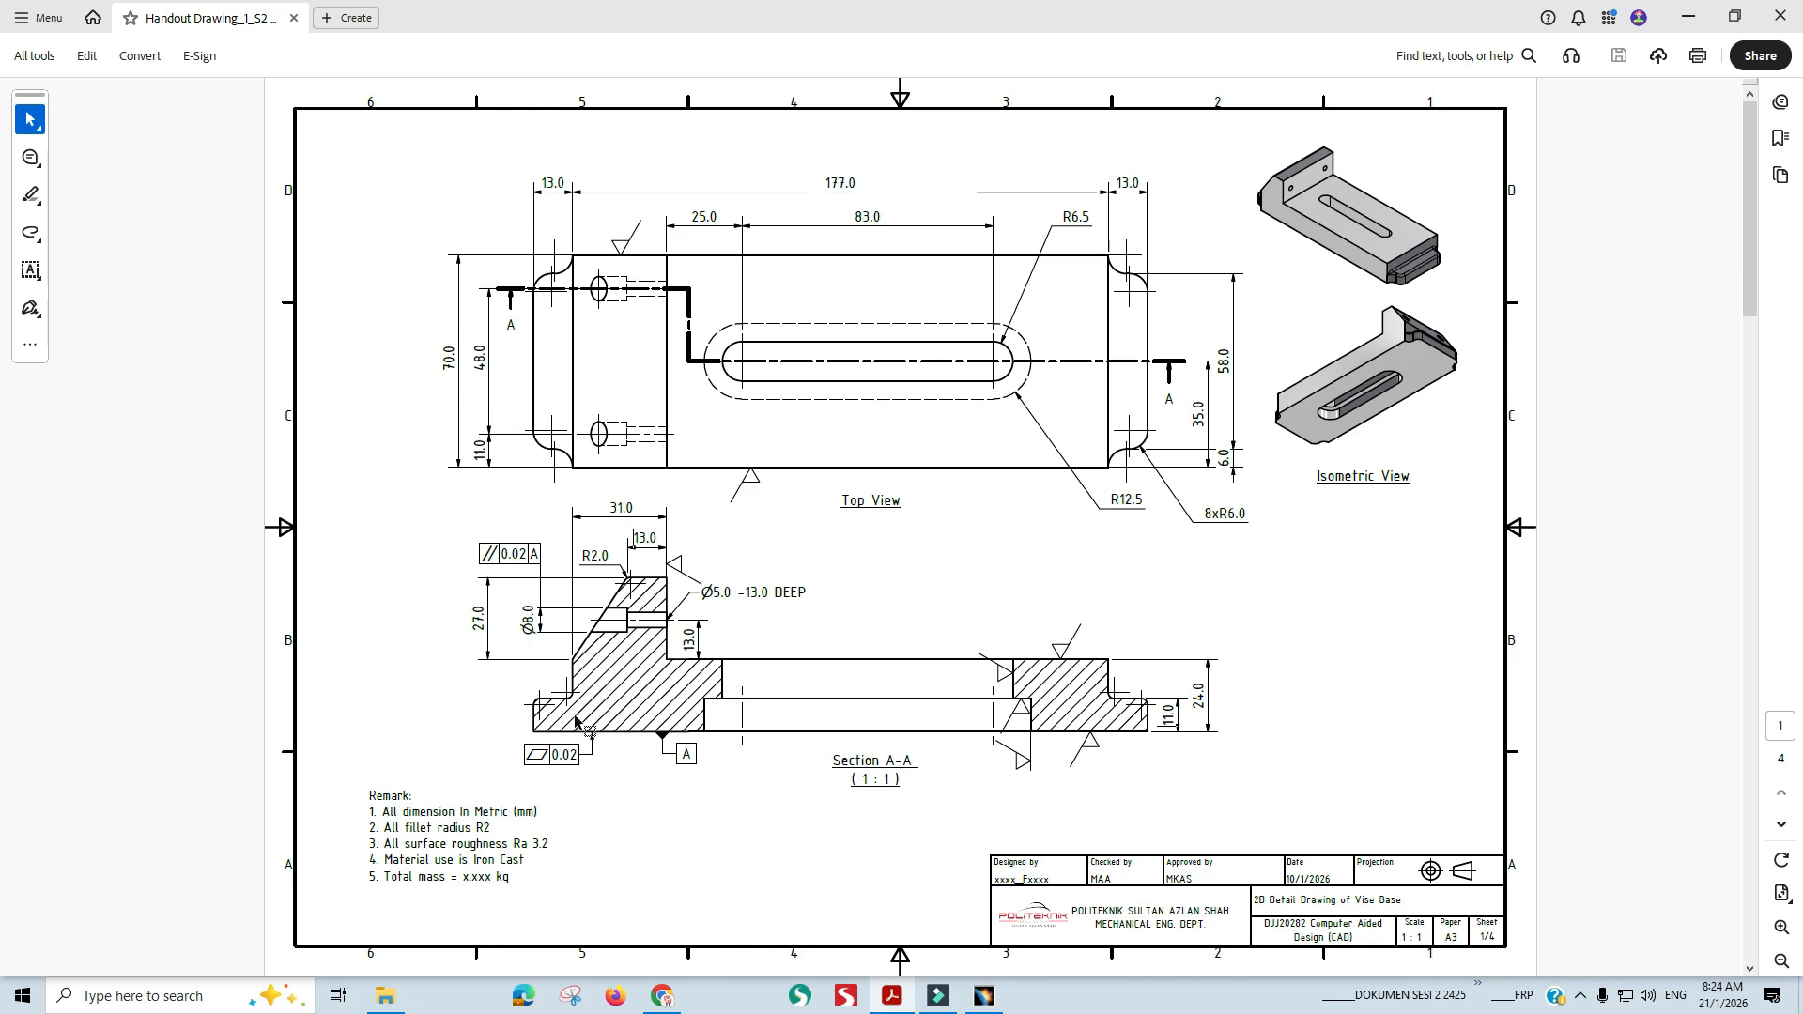
left_click(402, 827)
mouse_move(402, 828)
left_mouse_down()
mouse_move(507, 831)
mouse_move(526, 813)
mouse_move(490, 829)
left_mouse_up()
key("alt+Tab")
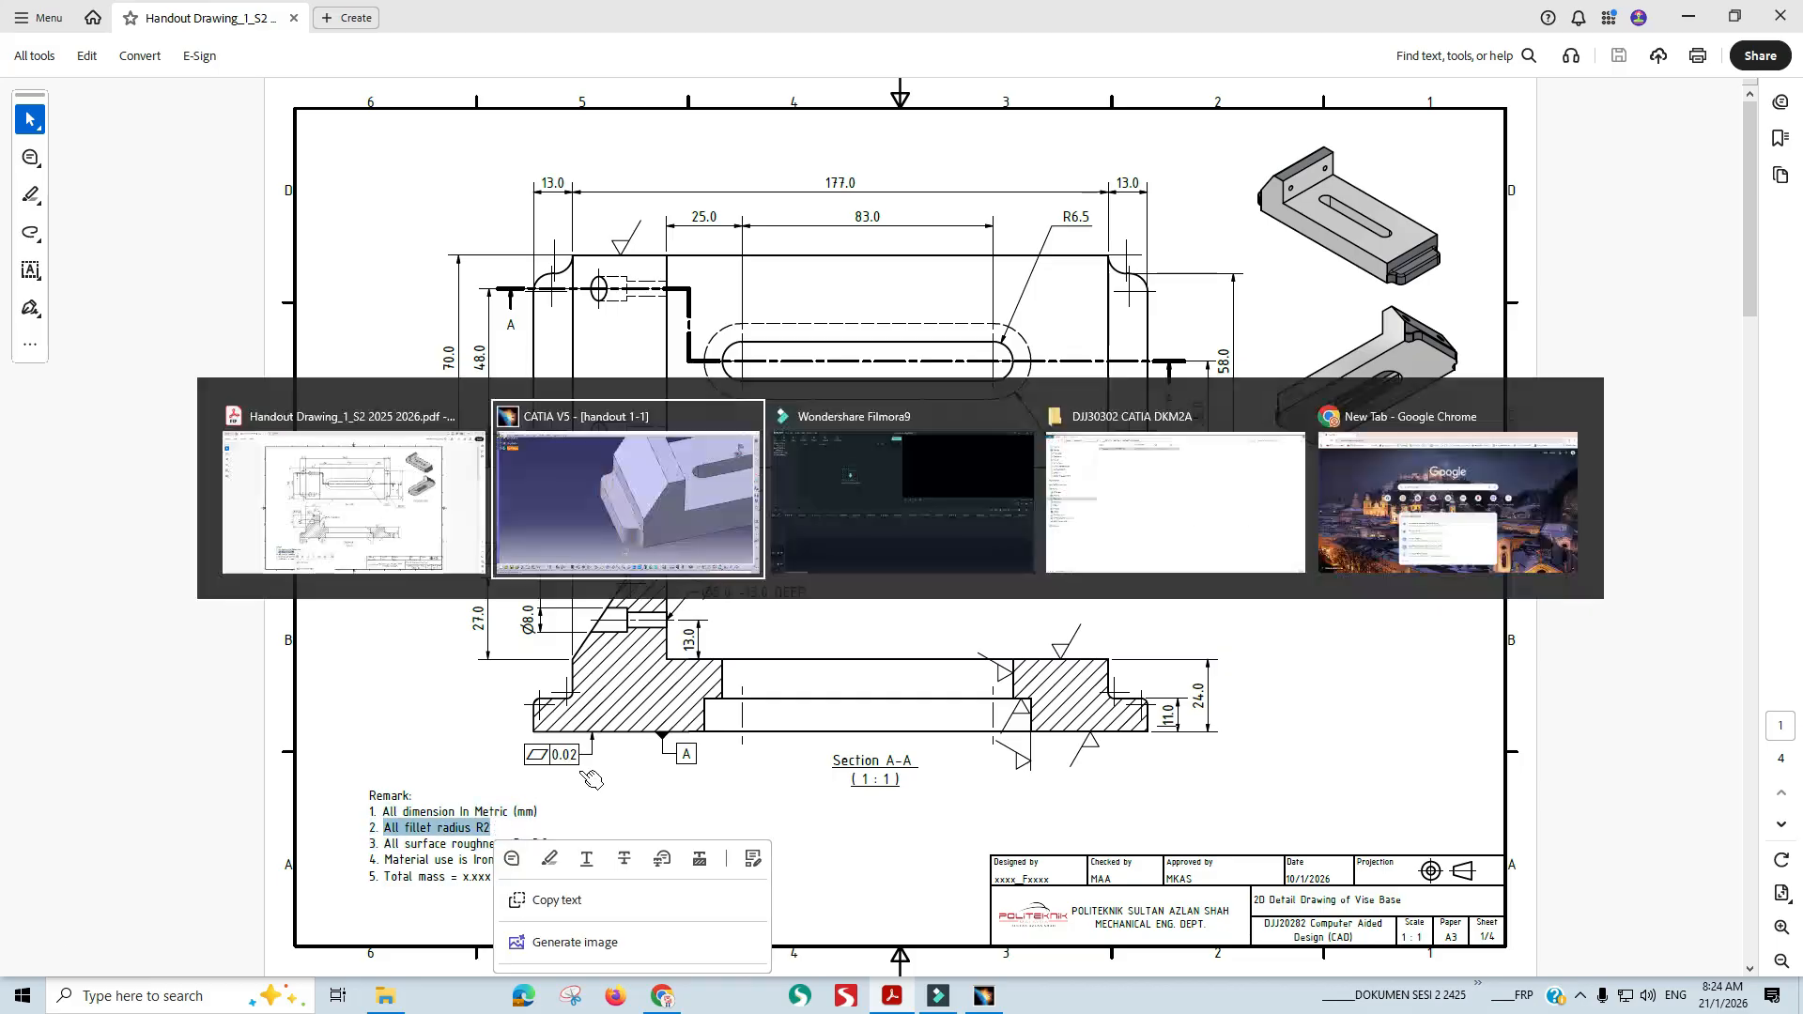
Fillet the top face of the low end step beside the sloped wall with a 2 mm radius, checking its edges in the PDF drawing.
middle_click_drag(925, 763, 712, 737)
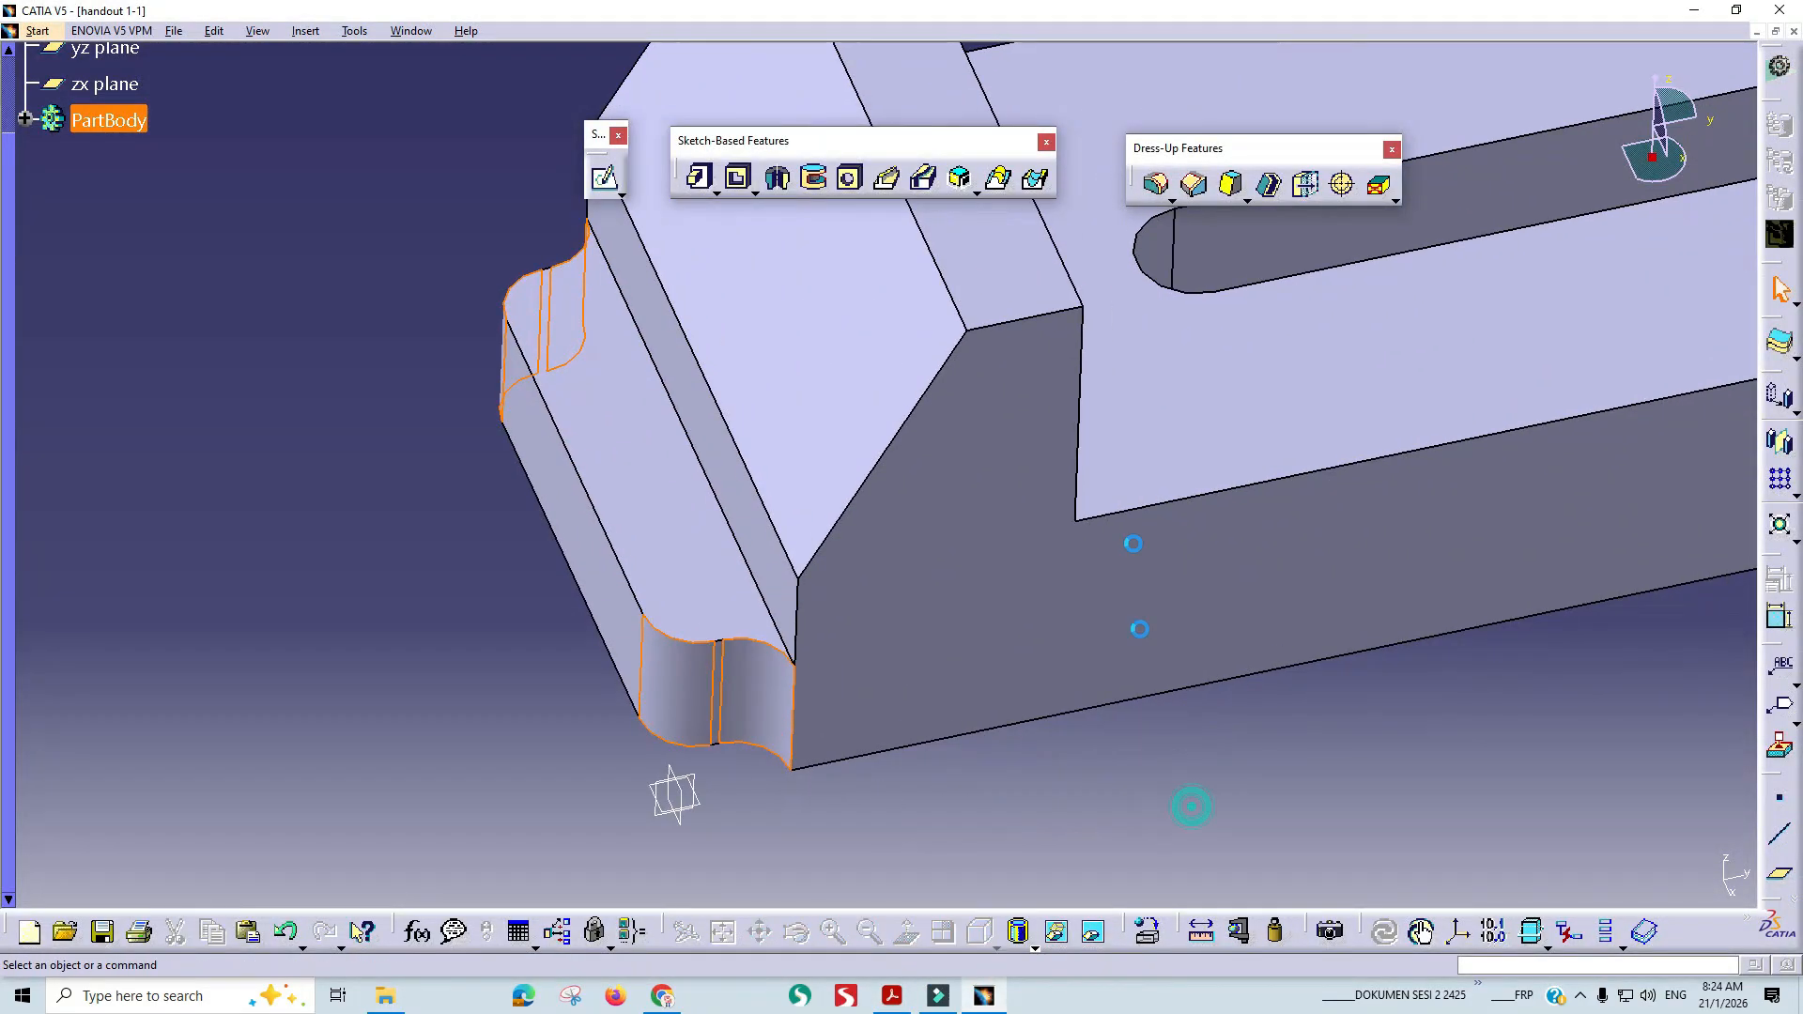
left_click(1156, 184)
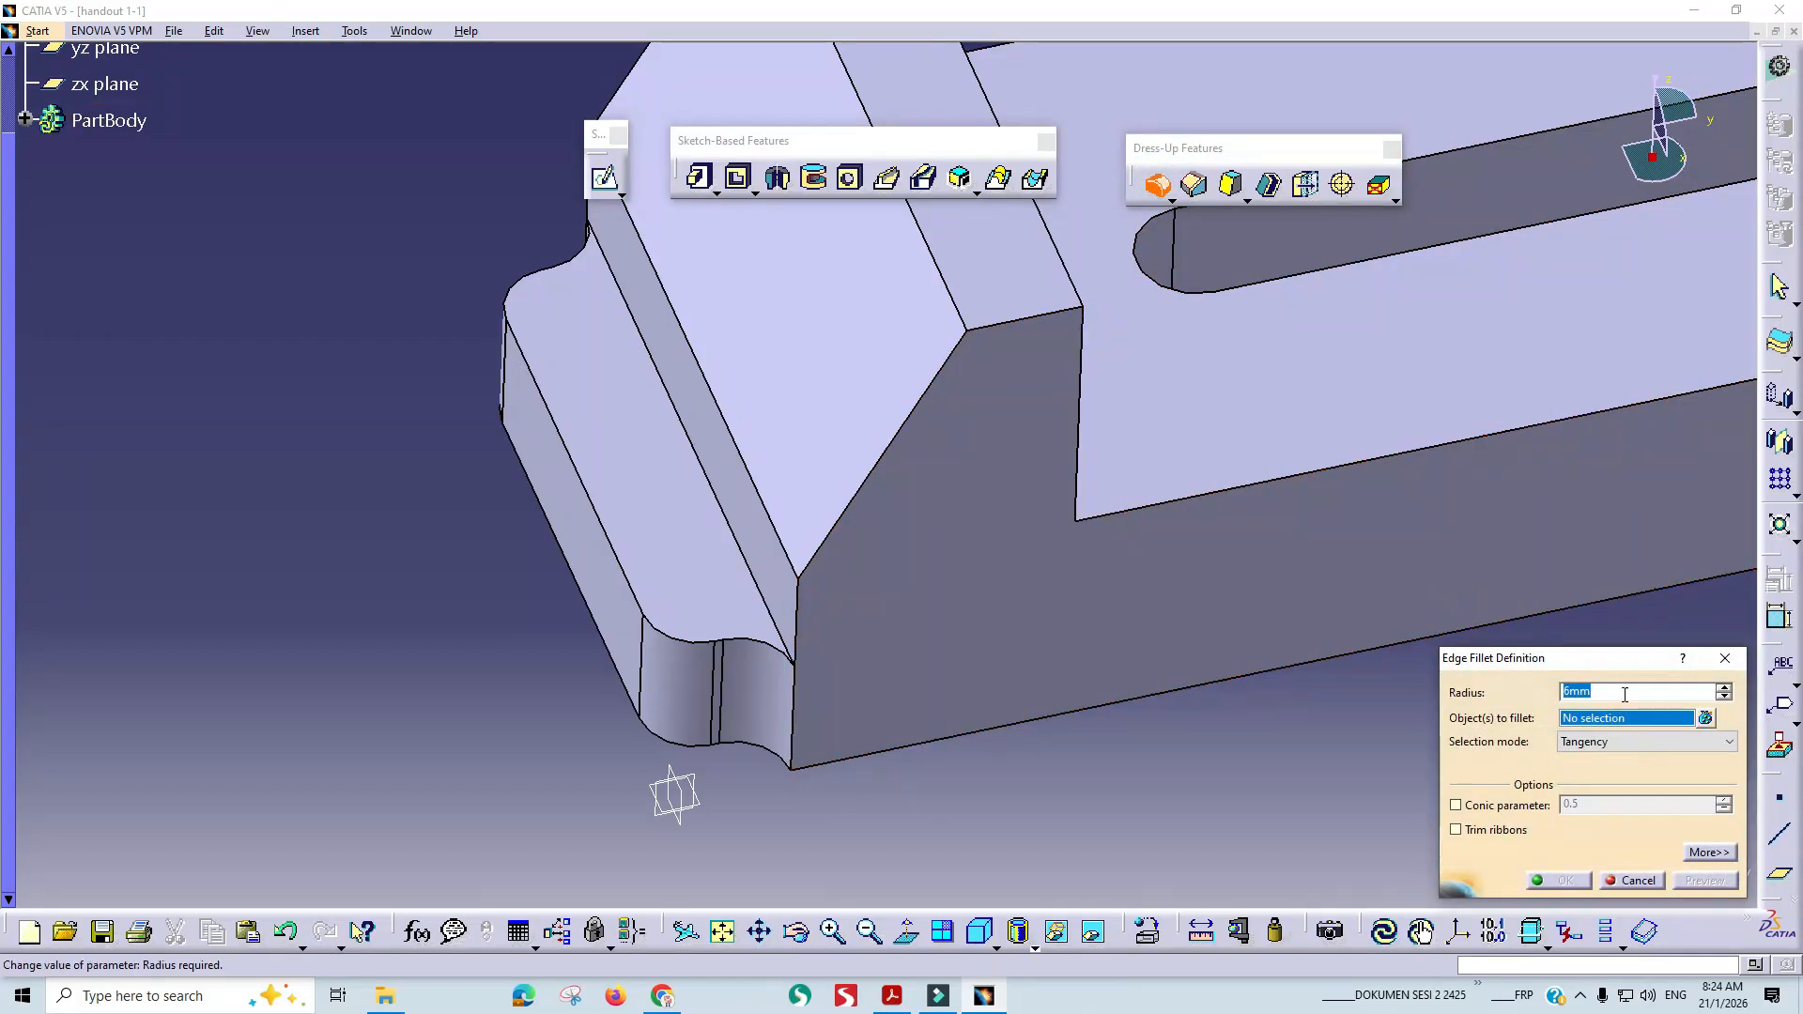
type("2")
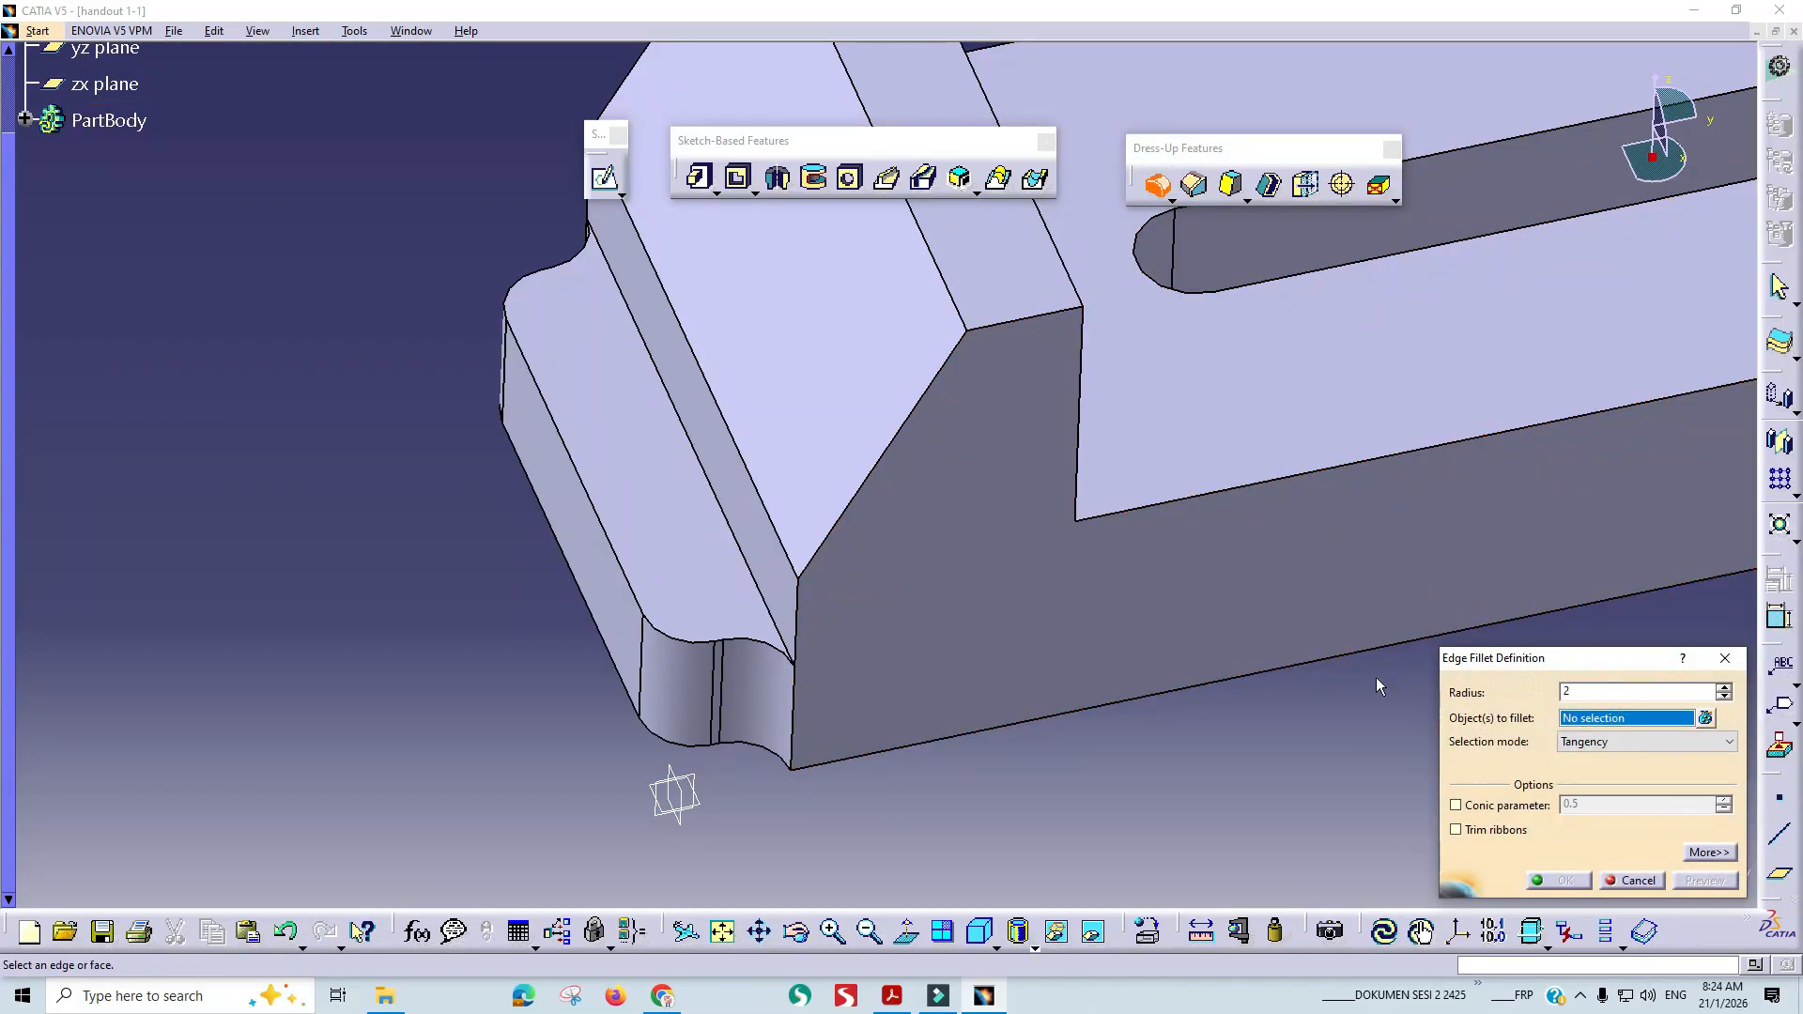
key("alt+Tab")
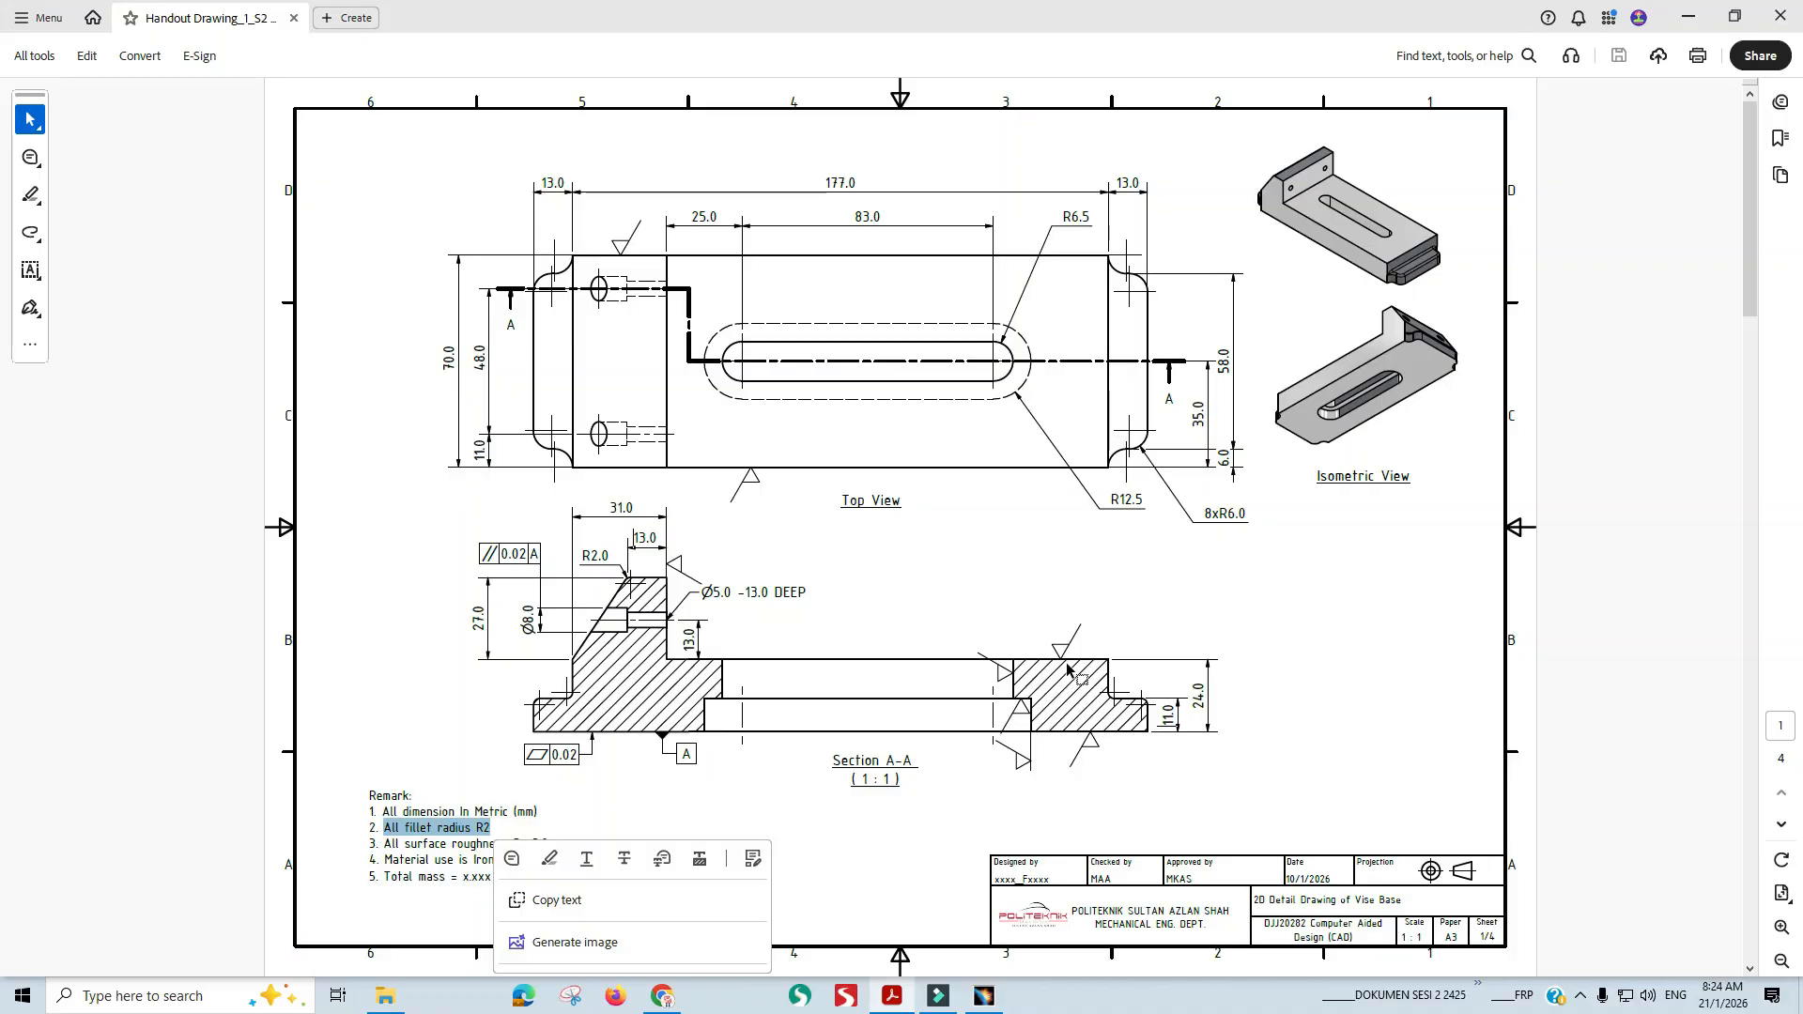
key("alt+Tab")
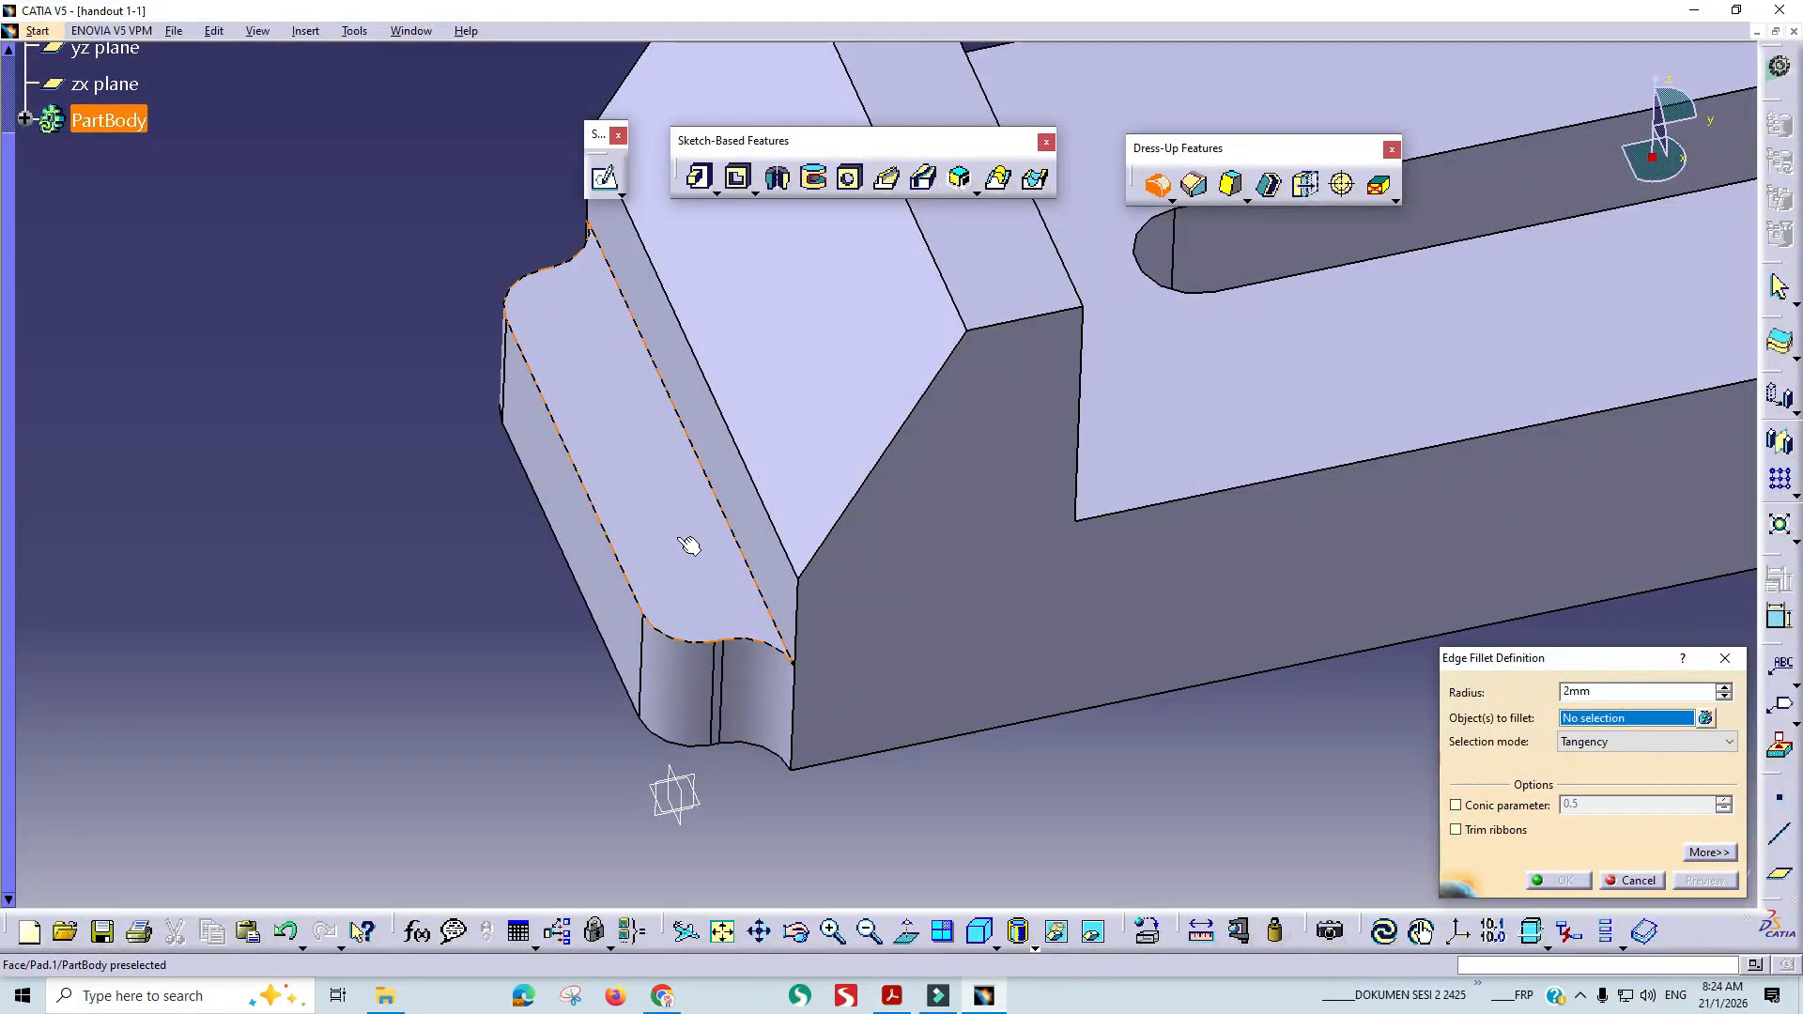
key("alt+Tab")
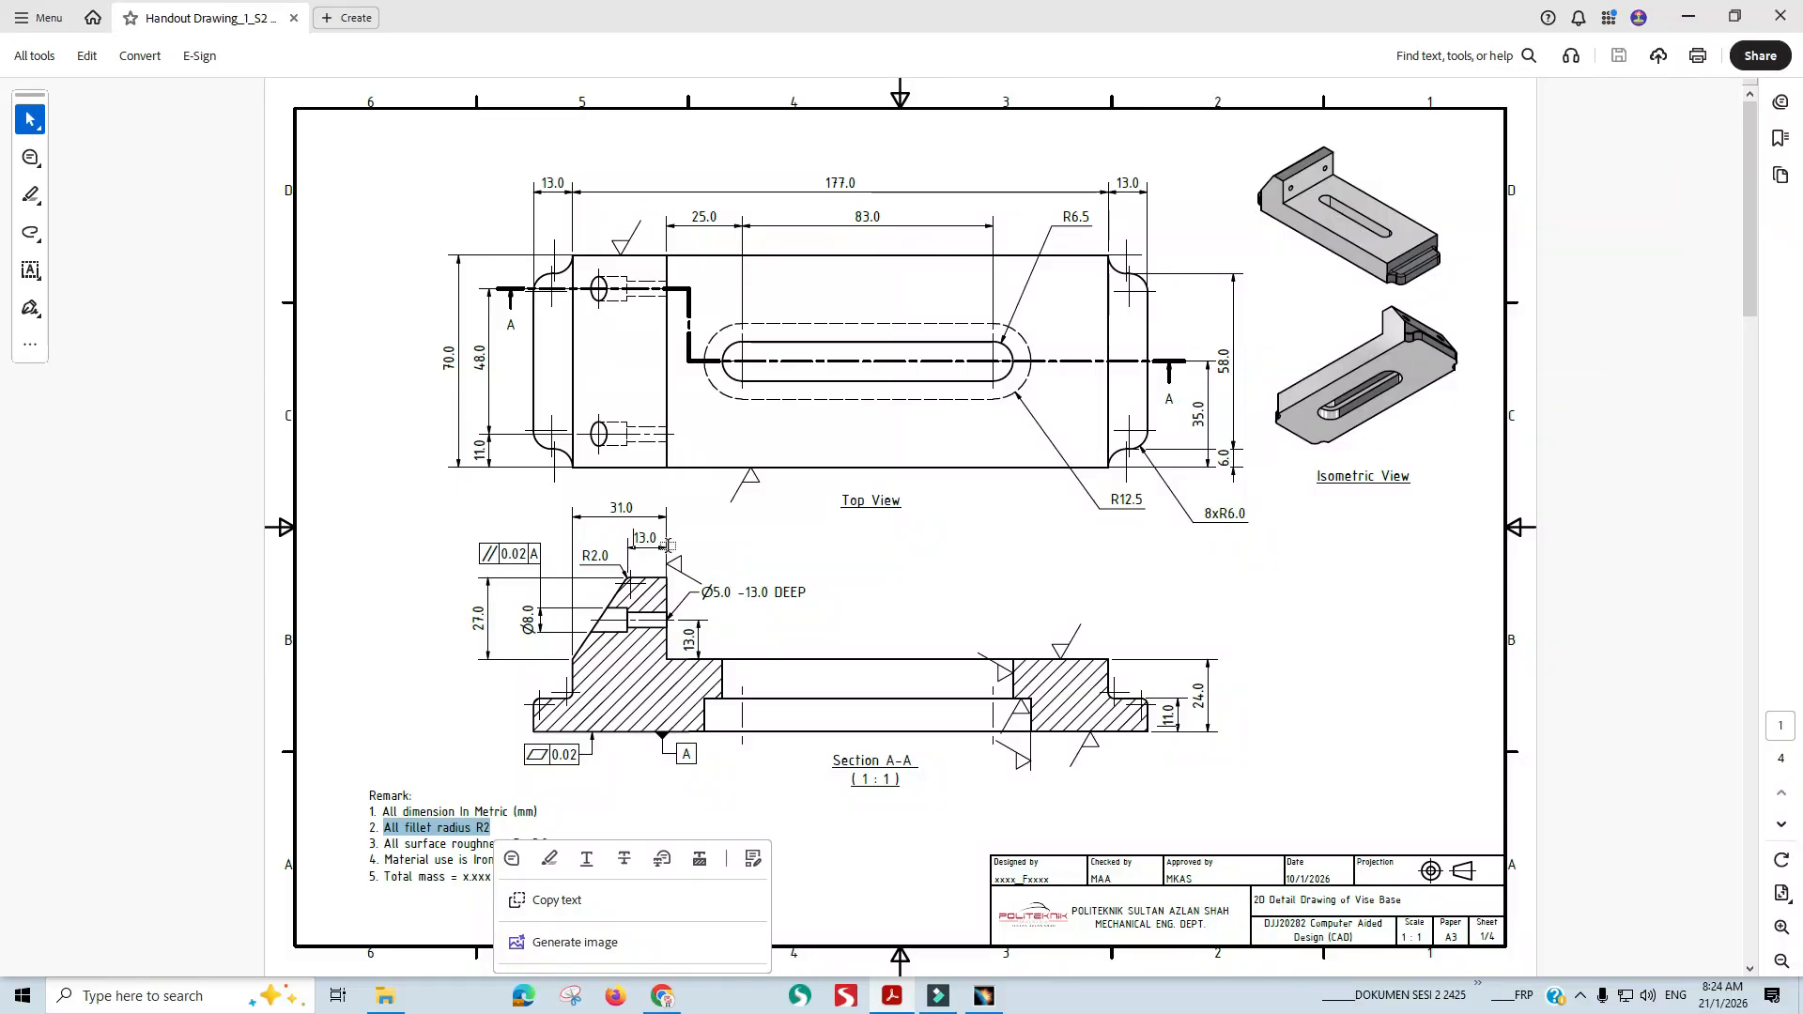
key("alt+Tab")
key("alt+Tab")
key("alt+Tab")
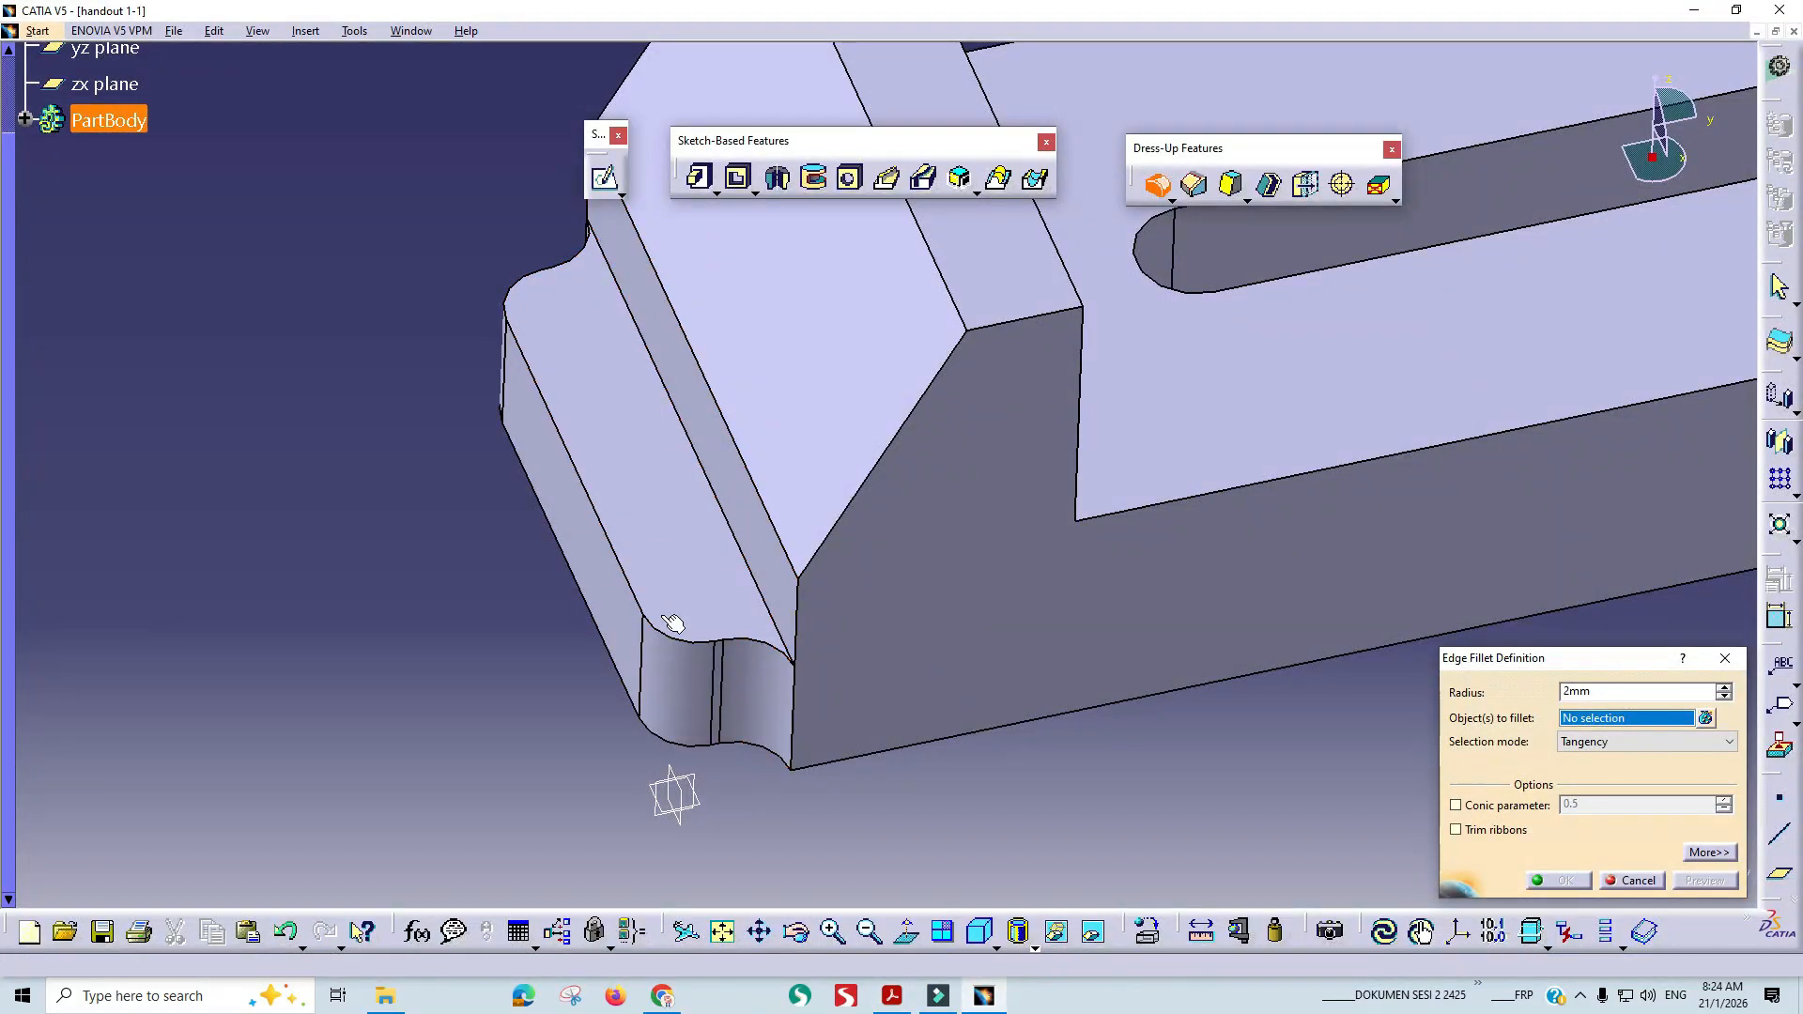
left_click(662, 483)
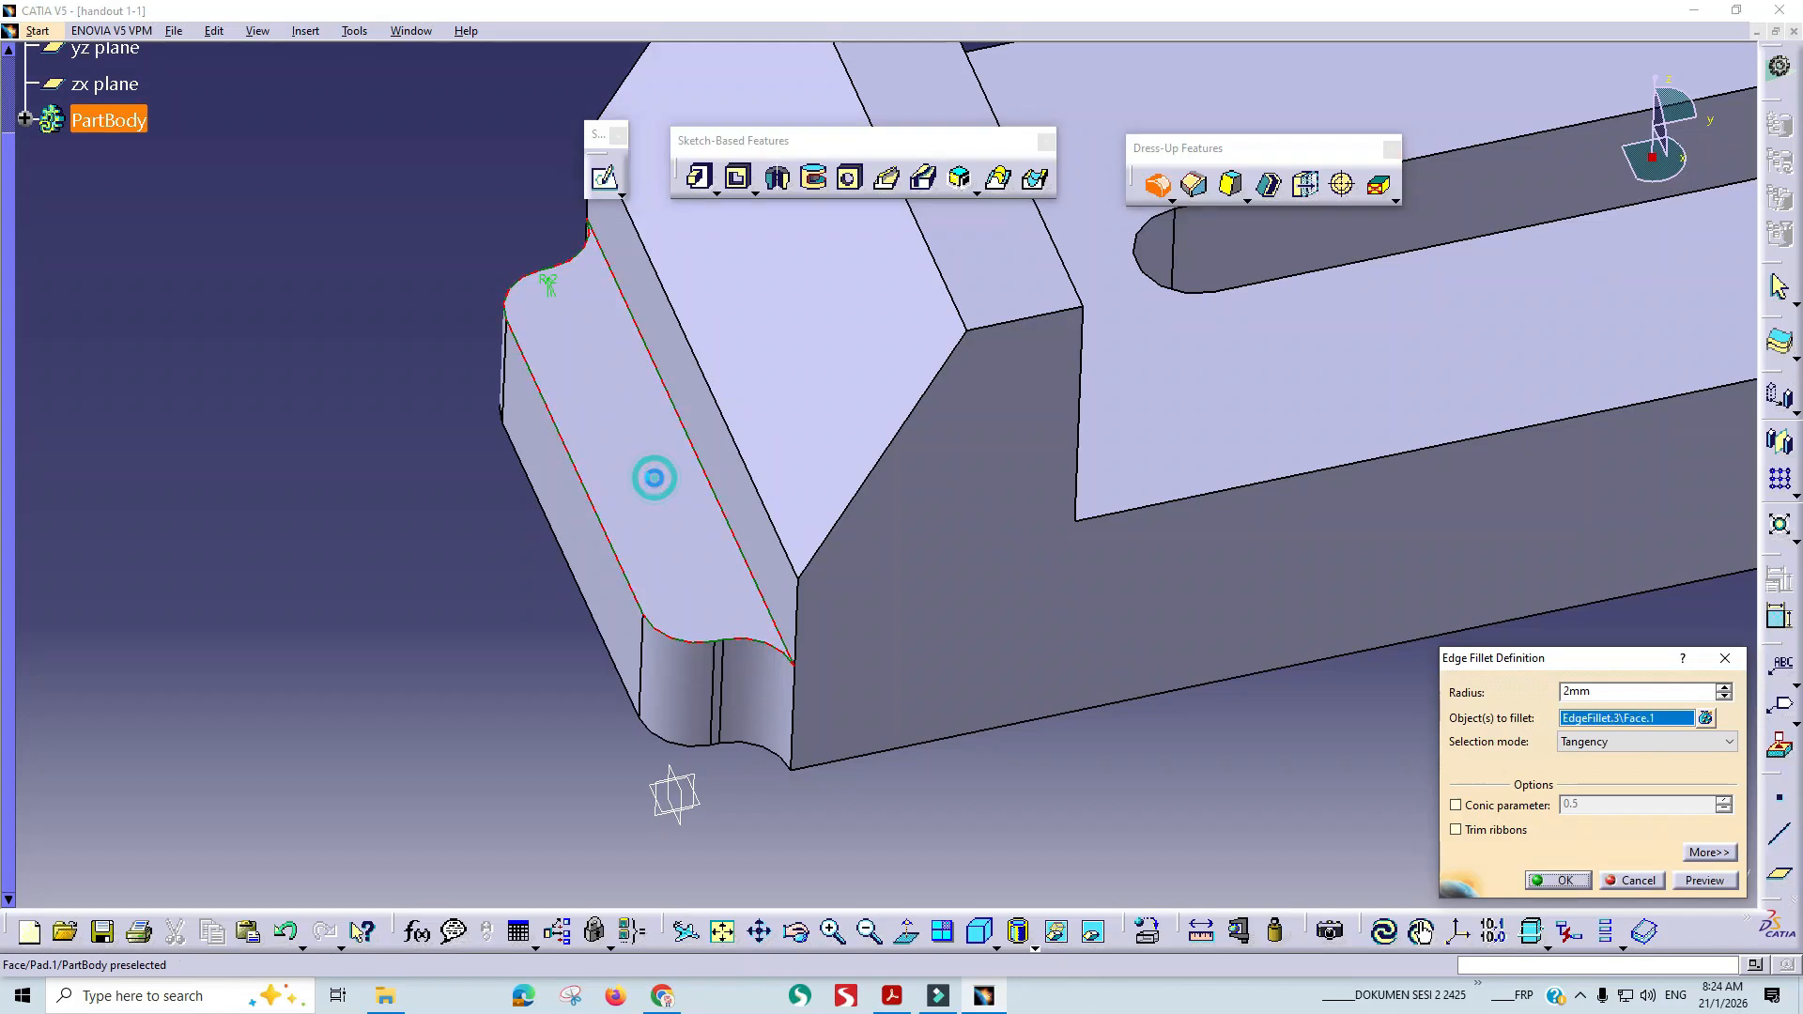
left_click(1703, 880)
left_click(1561, 882)
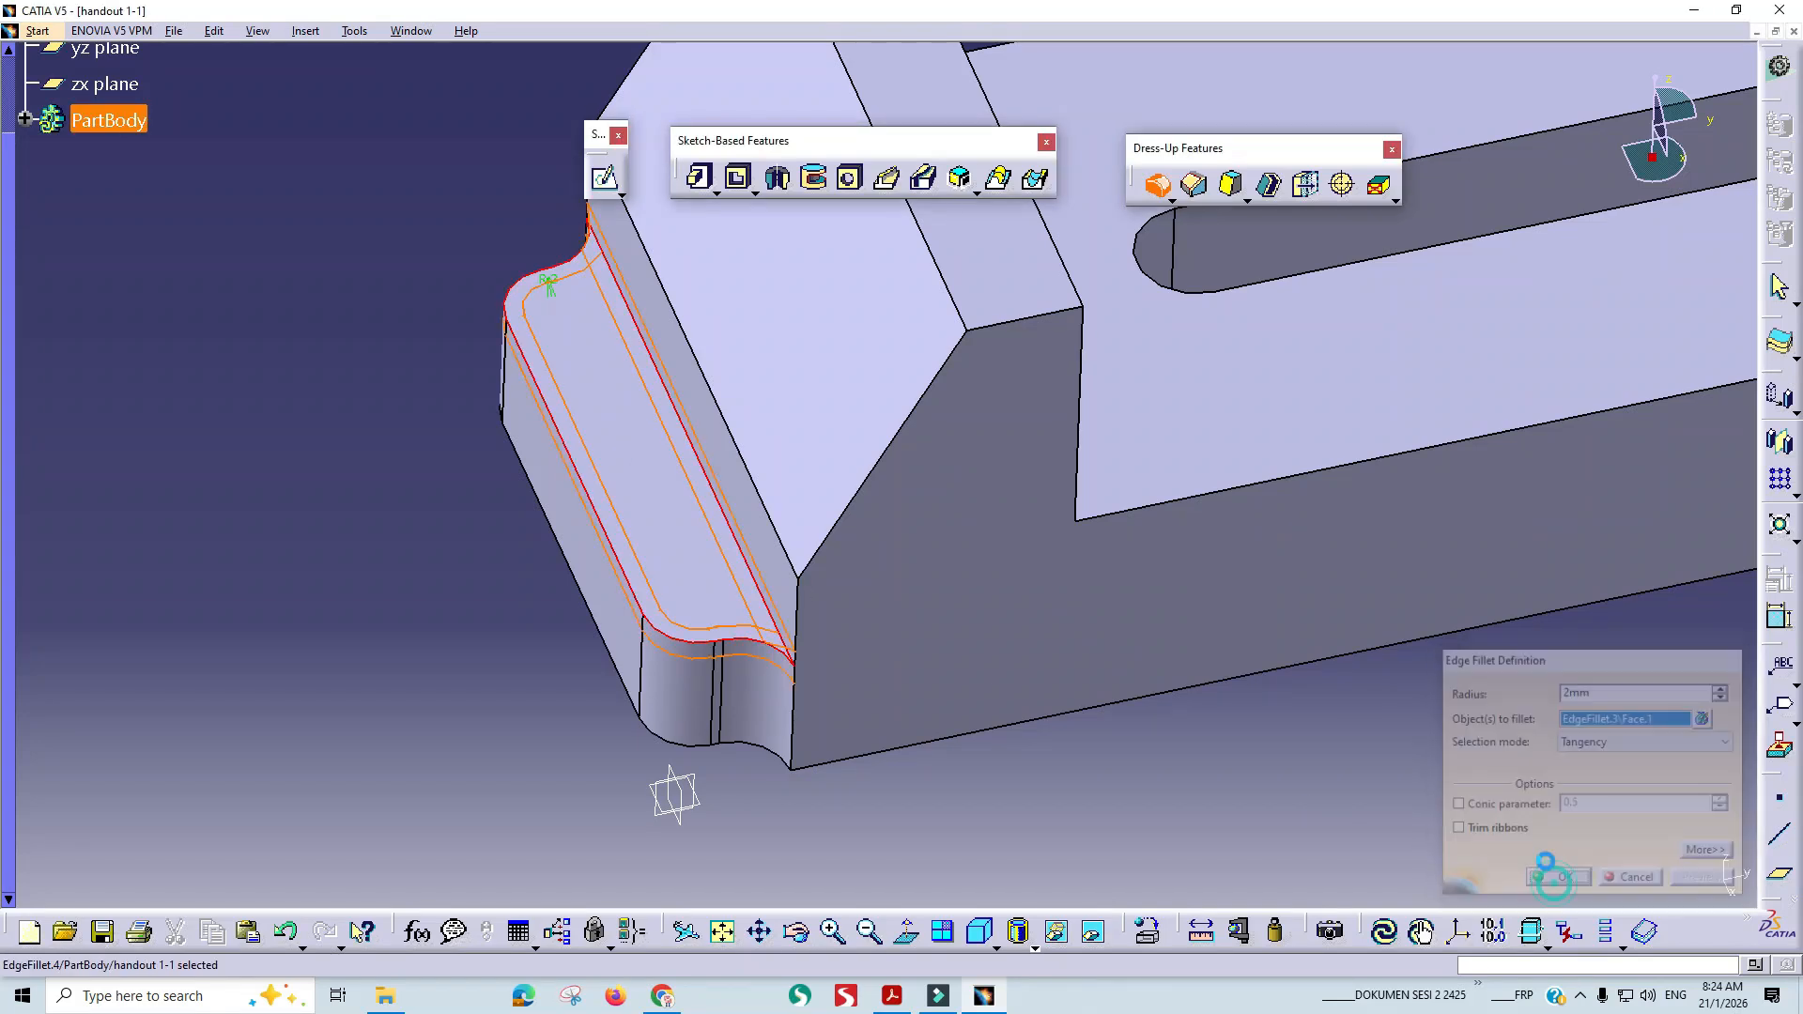
Apply a 2 mm edge fillet to the top face of the low step at the opposite end of the base.
middle_click_drag(1543, 686, 795, 709)
middle_click_drag(1151, 585, 812, 755)
middle_click_drag(1131, 632, 874, 648)
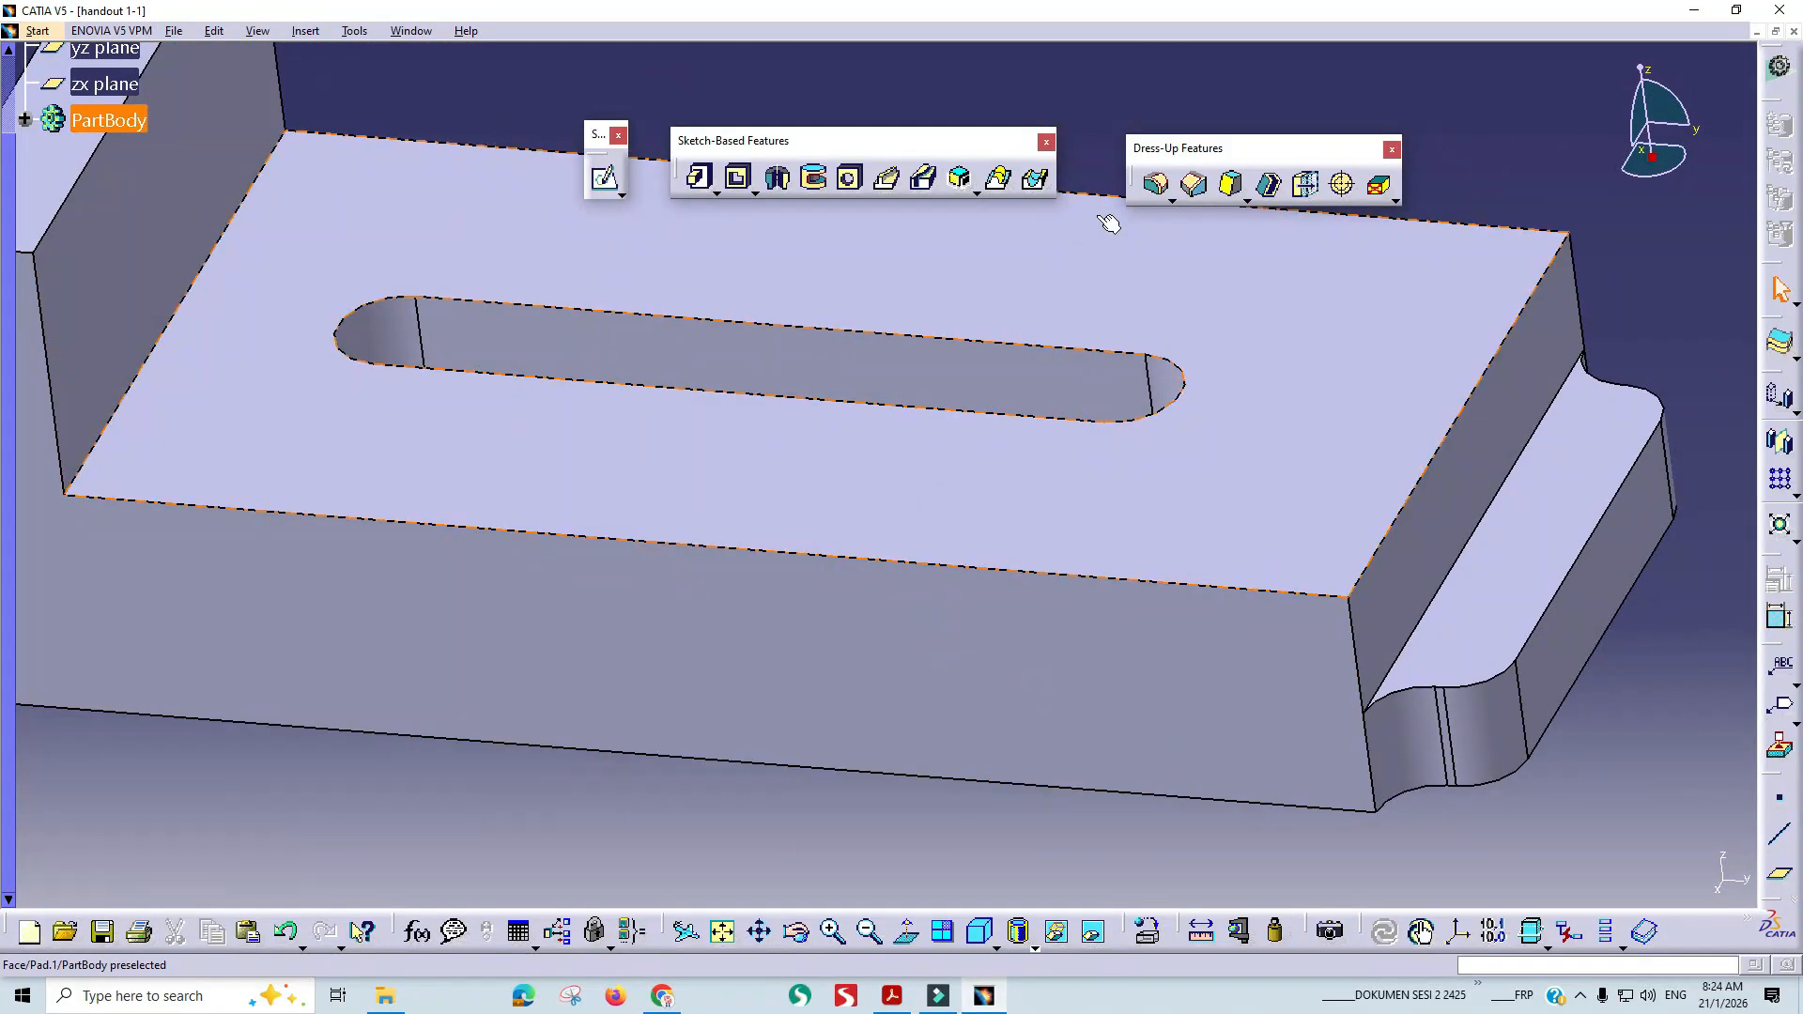
left_click(1157, 184)
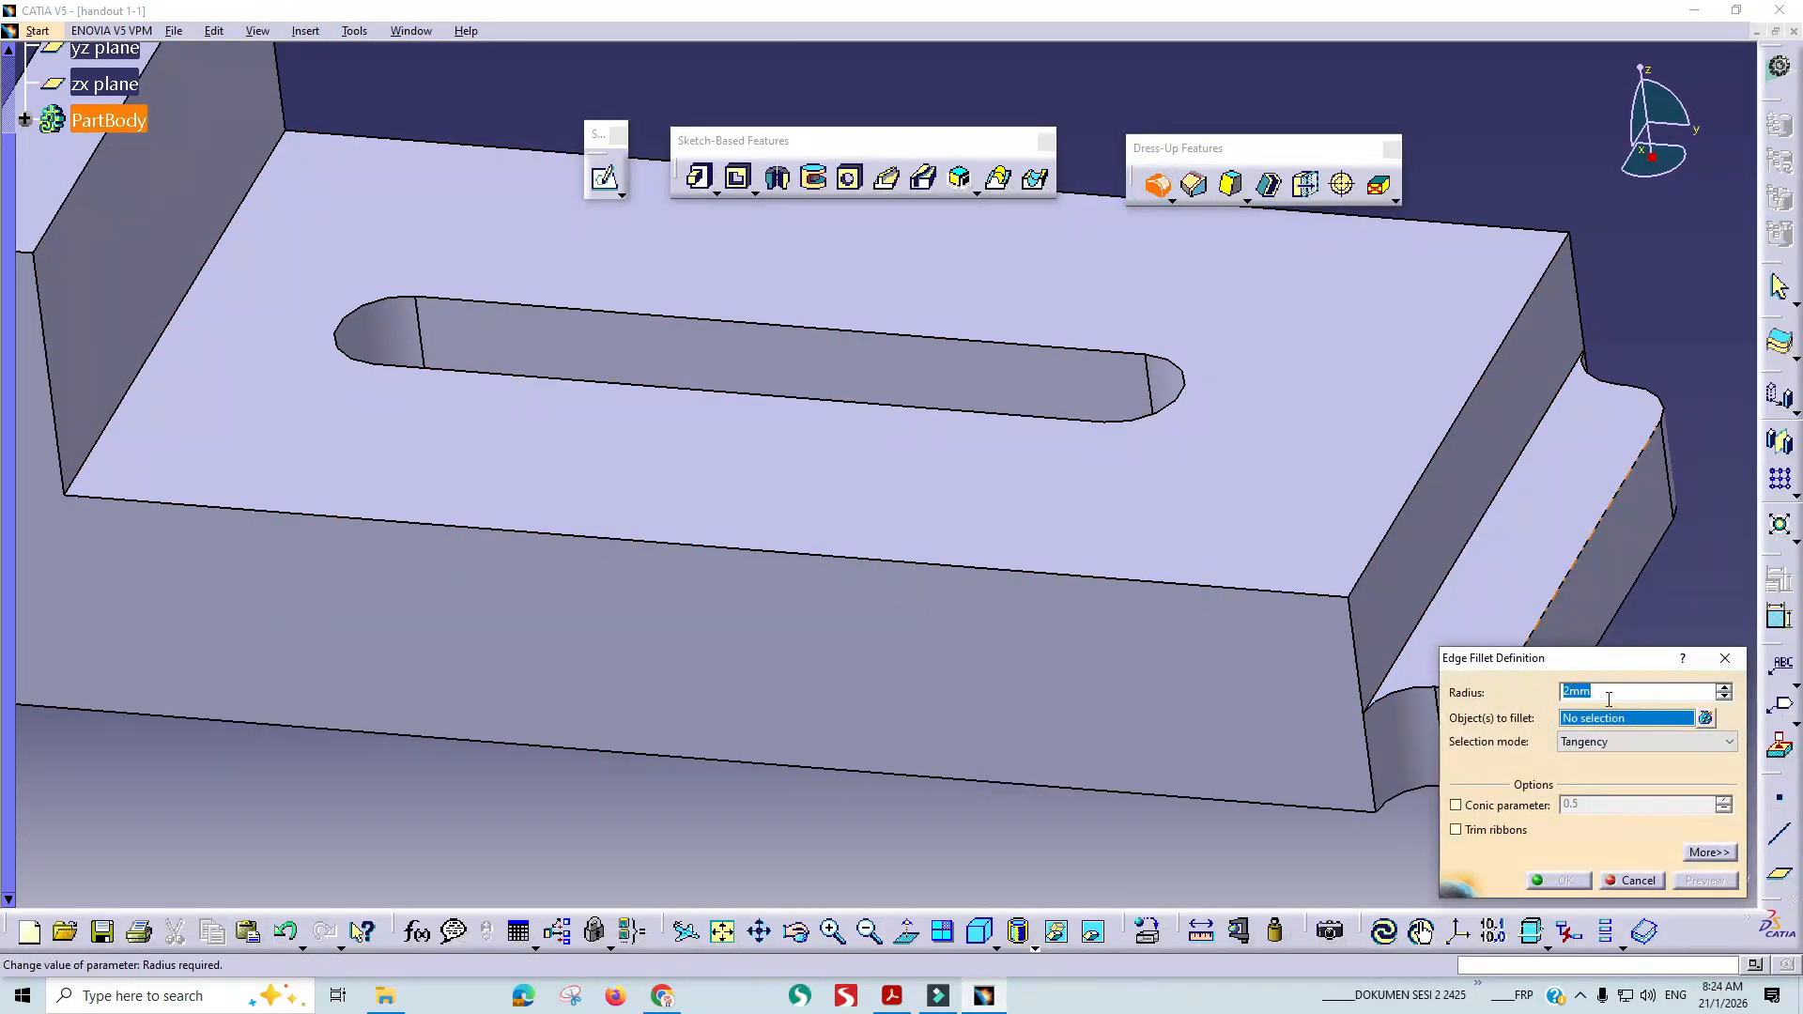
left_click(1535, 524)
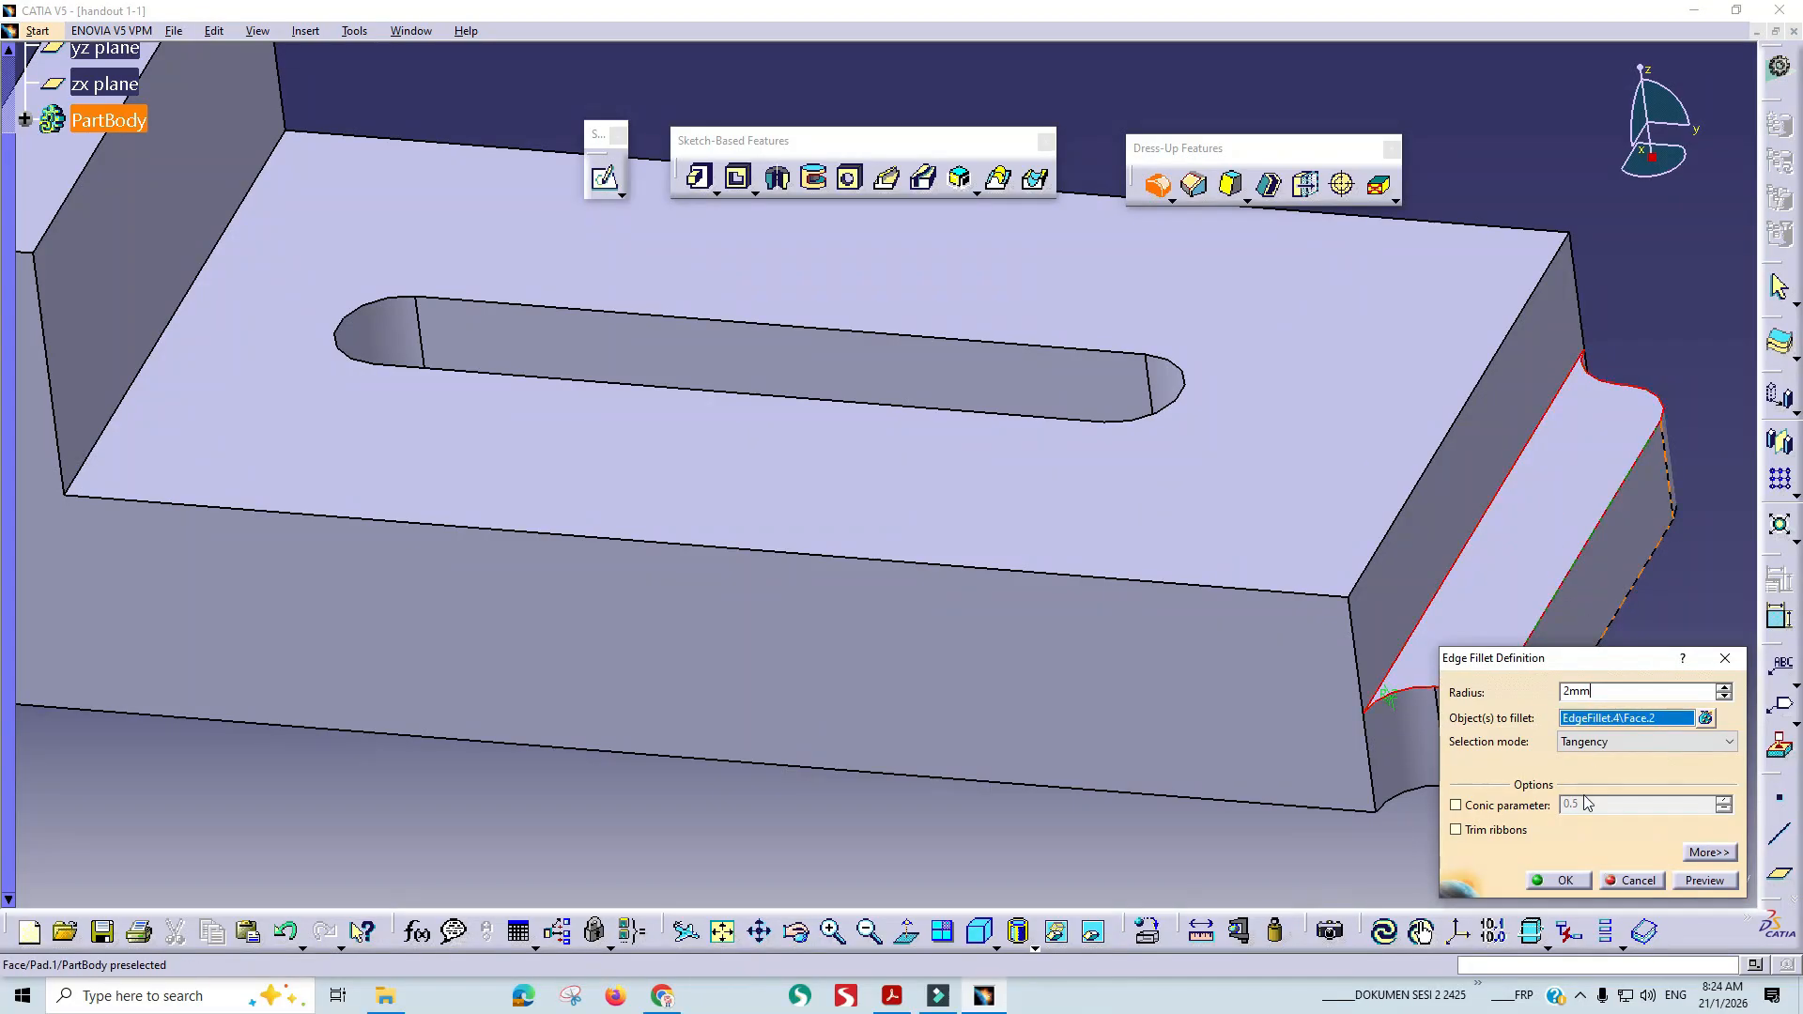
left_click(1567, 880)
Inspect the filleted end steps in a view normal to the base's long side face and compare them with the PDF drawing.
mouse_move(1055, 757)
middle_mouse_down()
mouse_move(1093, 744)
mouse_move(1101, 796)
middle_mouse_up()
left_click(1097, 788)
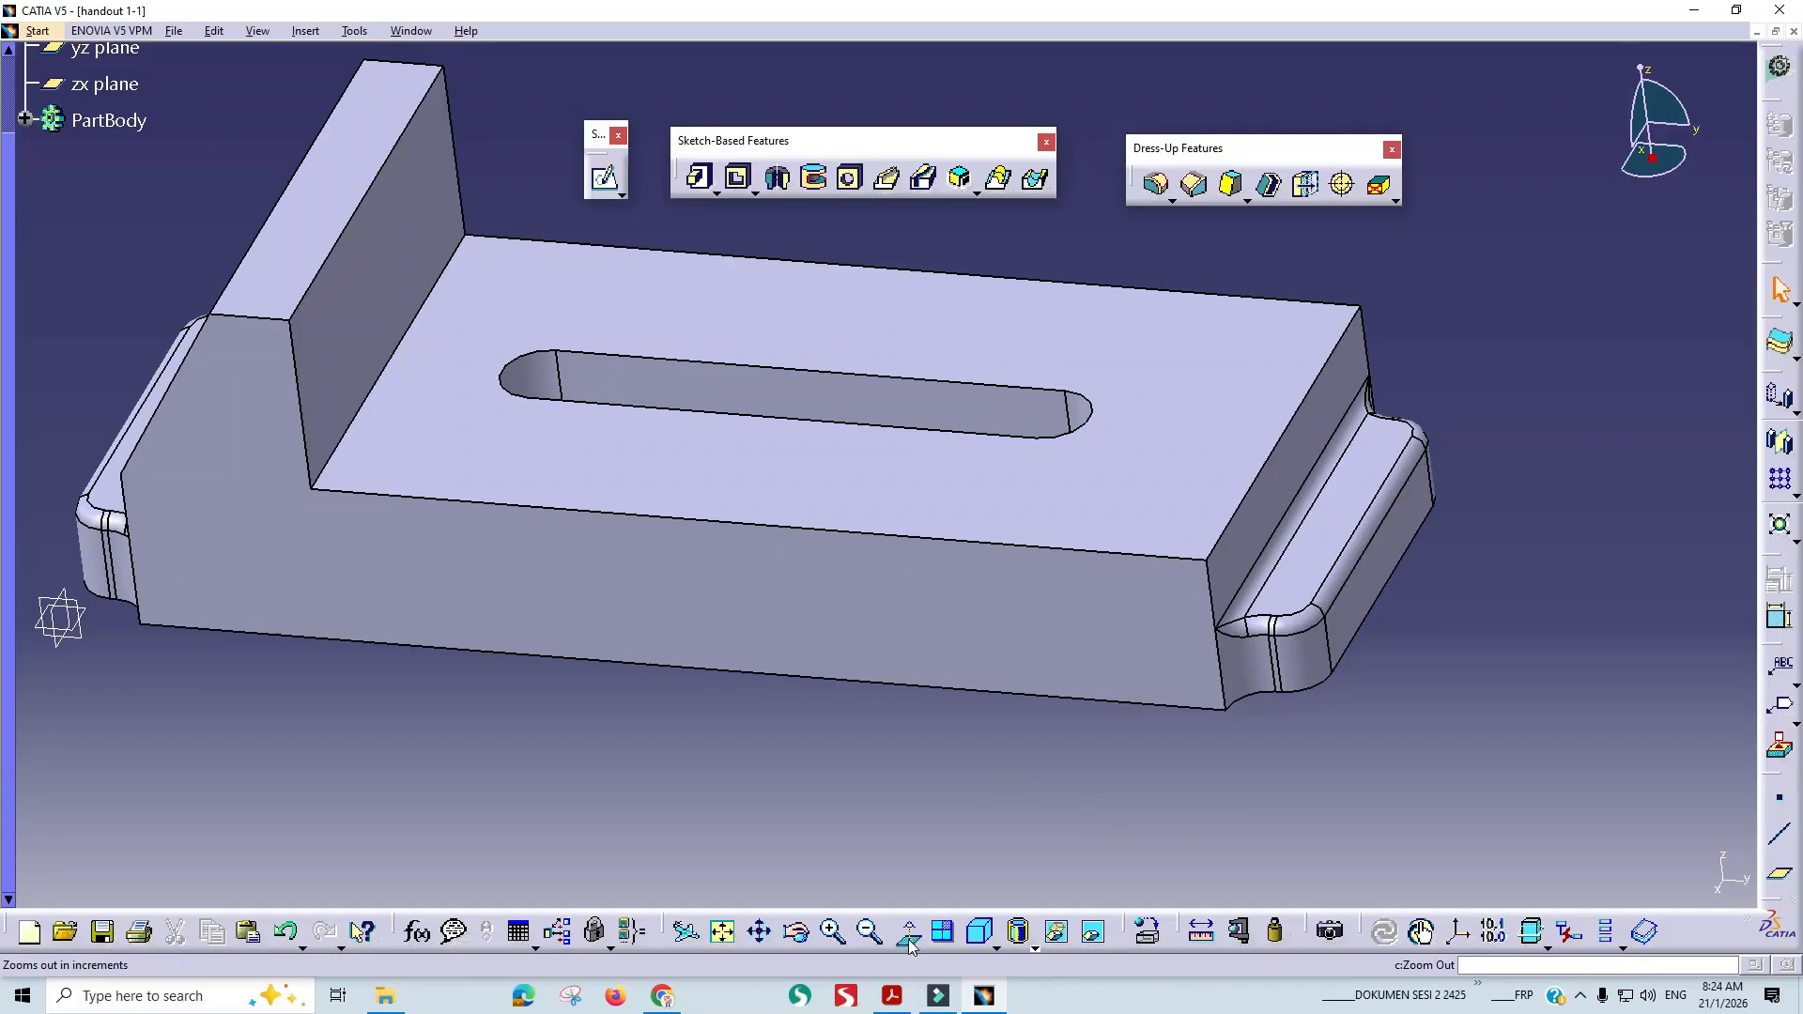
left_click(958, 574)
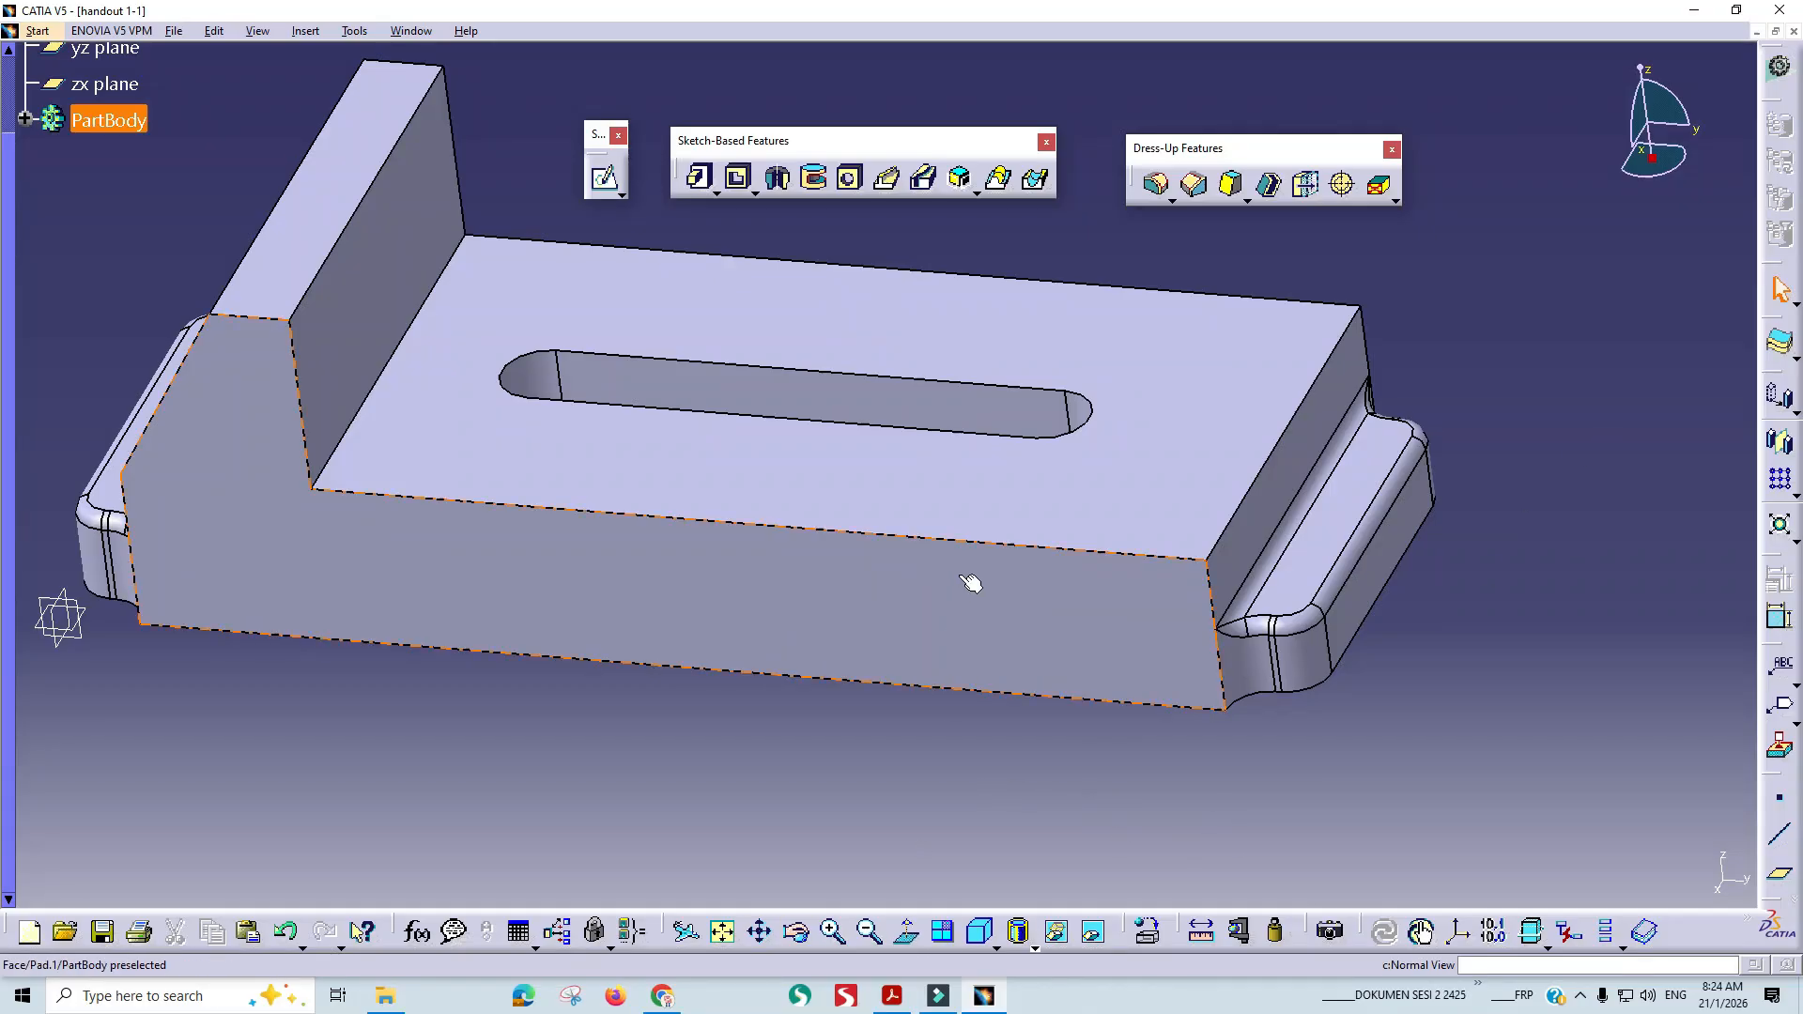
left_click(906, 931)
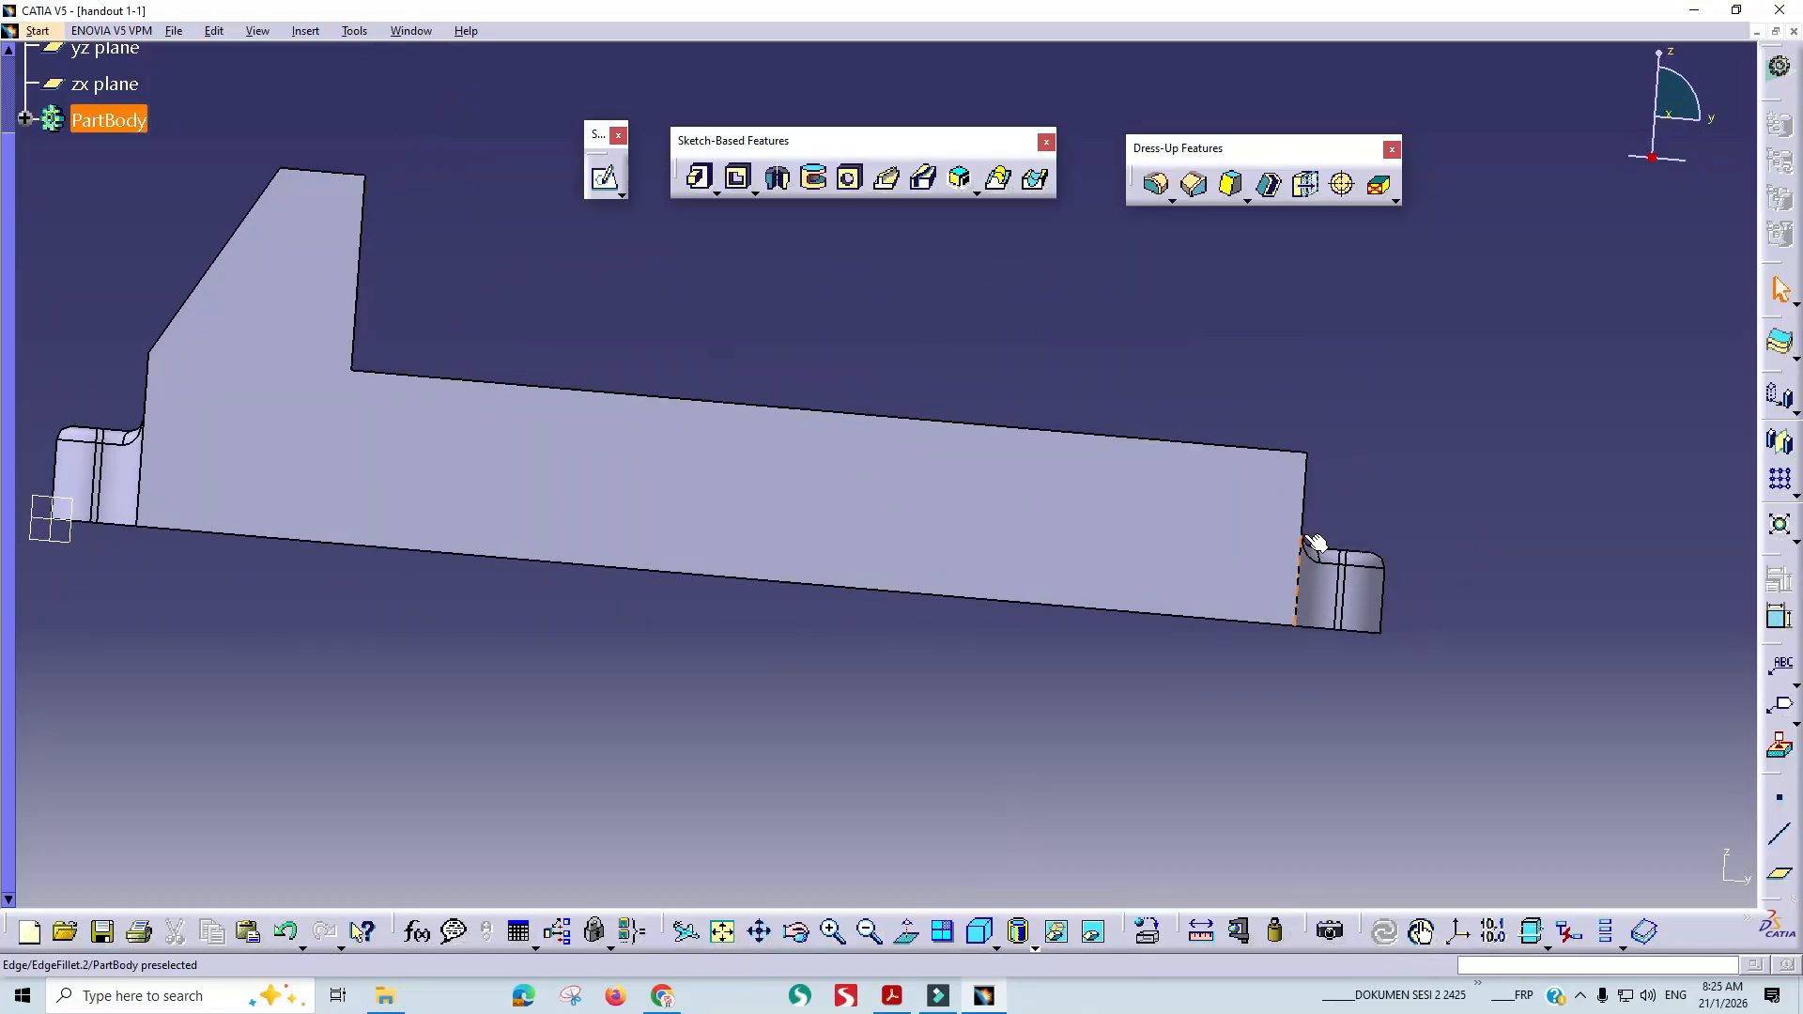
middle_click_drag(901, 600, 667, 589)
key("alt+Tab")
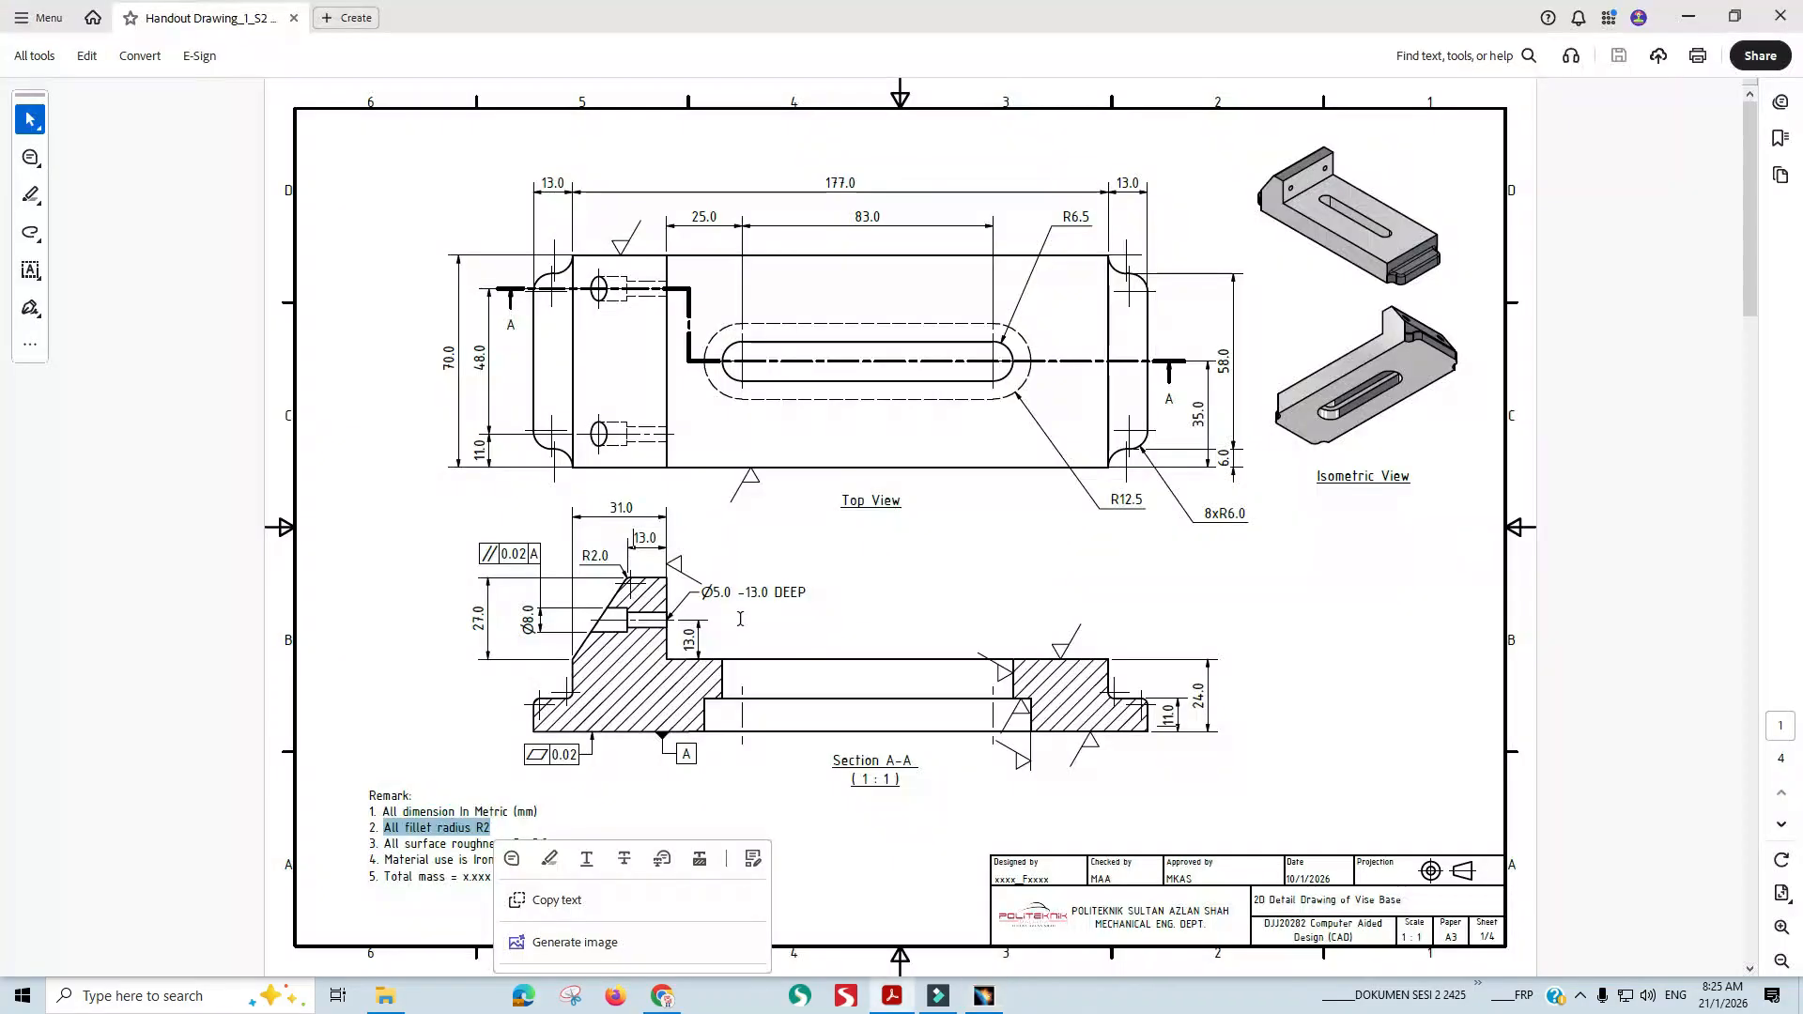
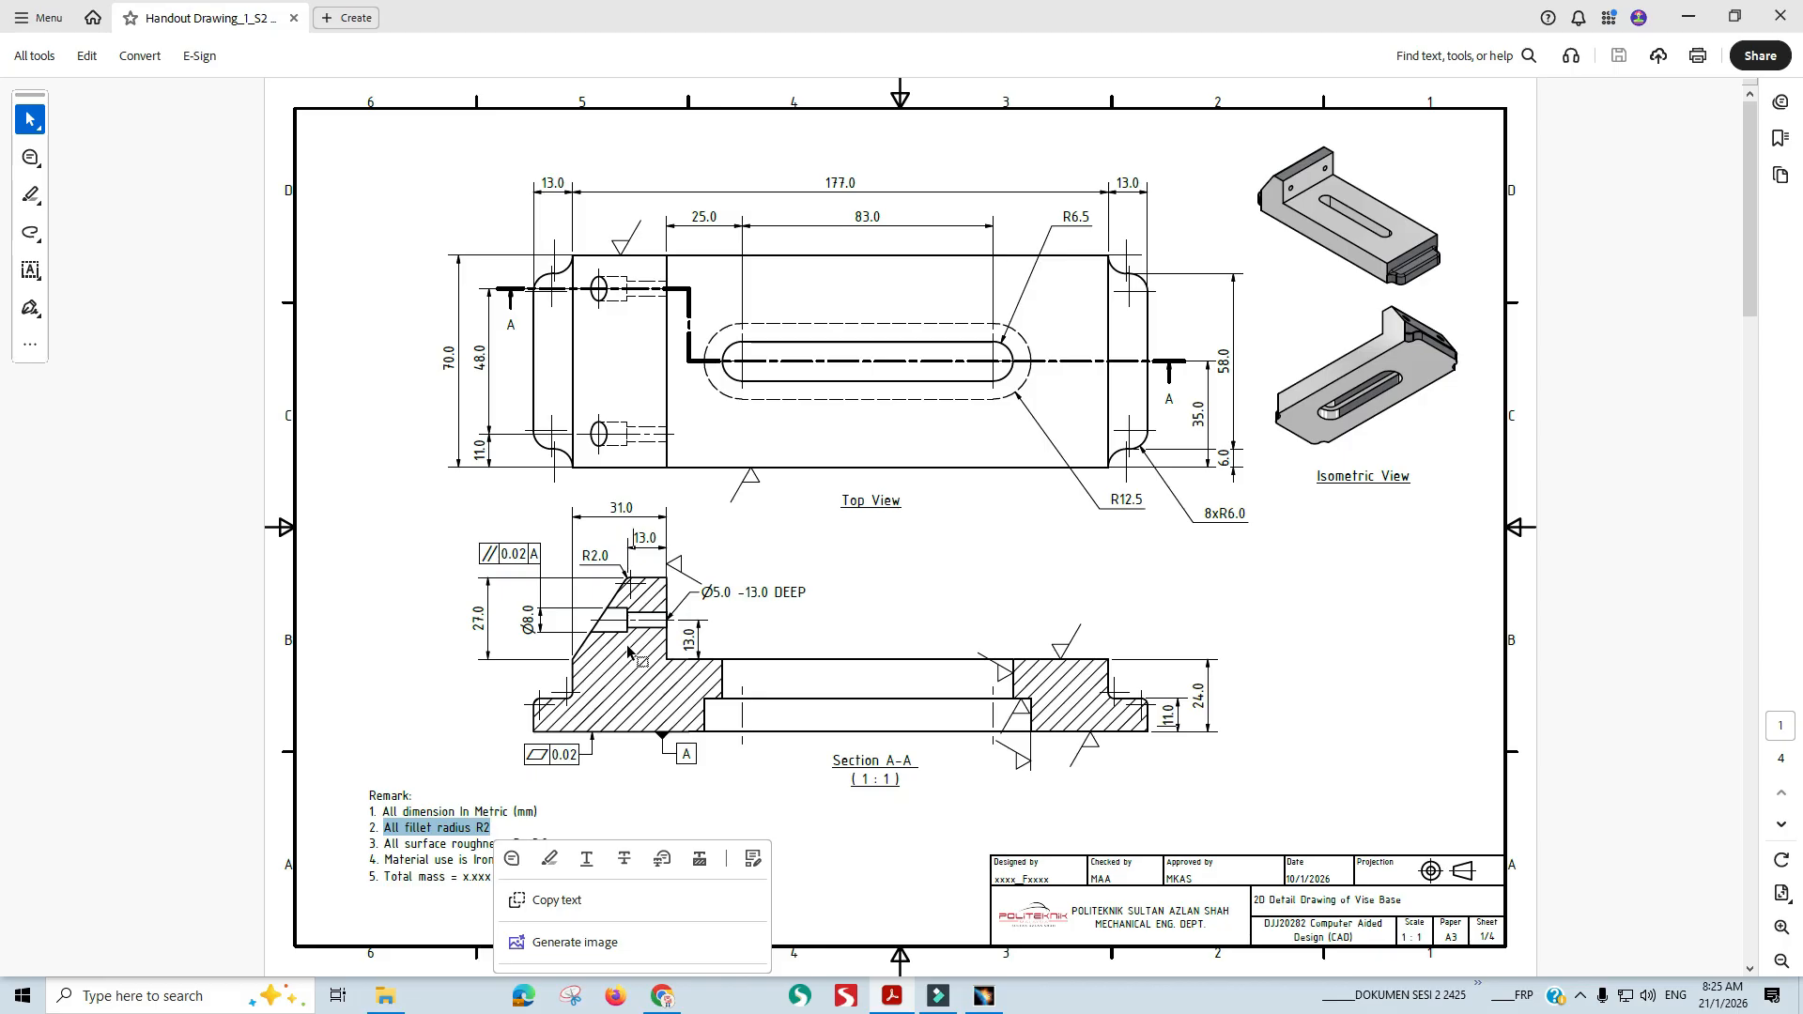
key("alt+Tab")
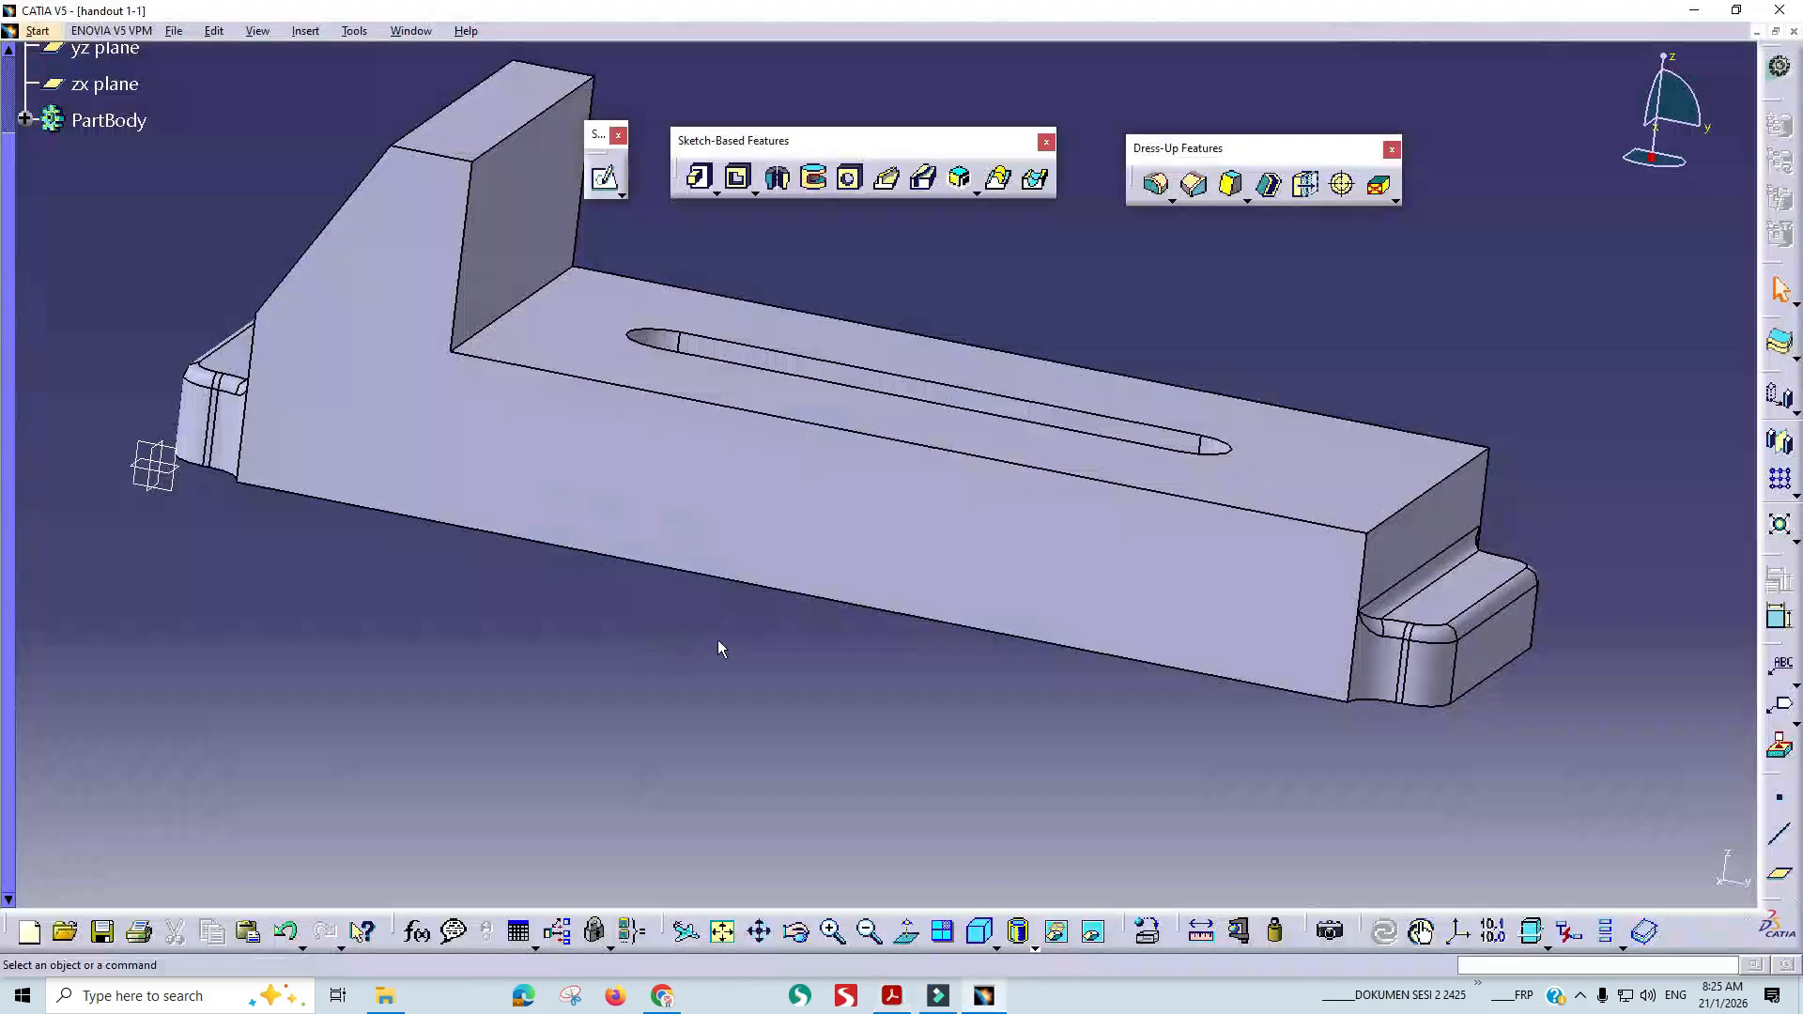
Start a sketch on the vertical end face below the sloped wall and draw a circle over the slope, far from the sketch origin.
middle_click_drag(501, 629, 1051, 575)
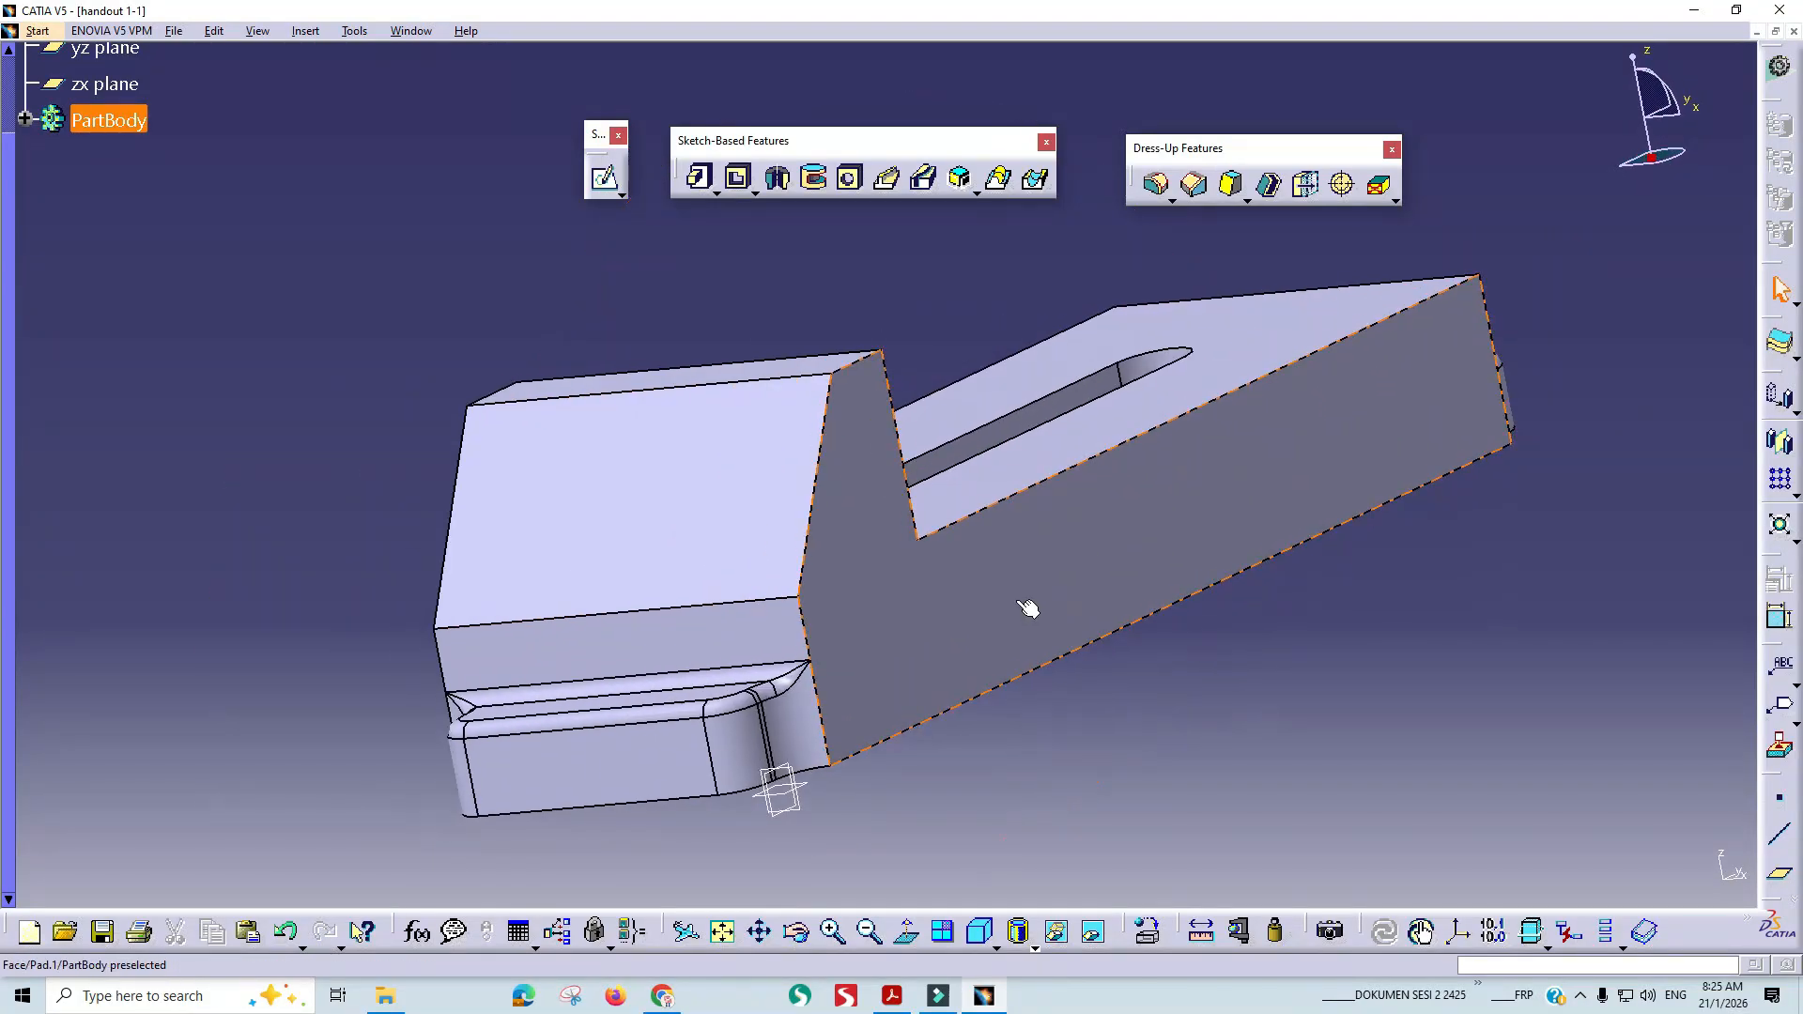
left_click(604, 178)
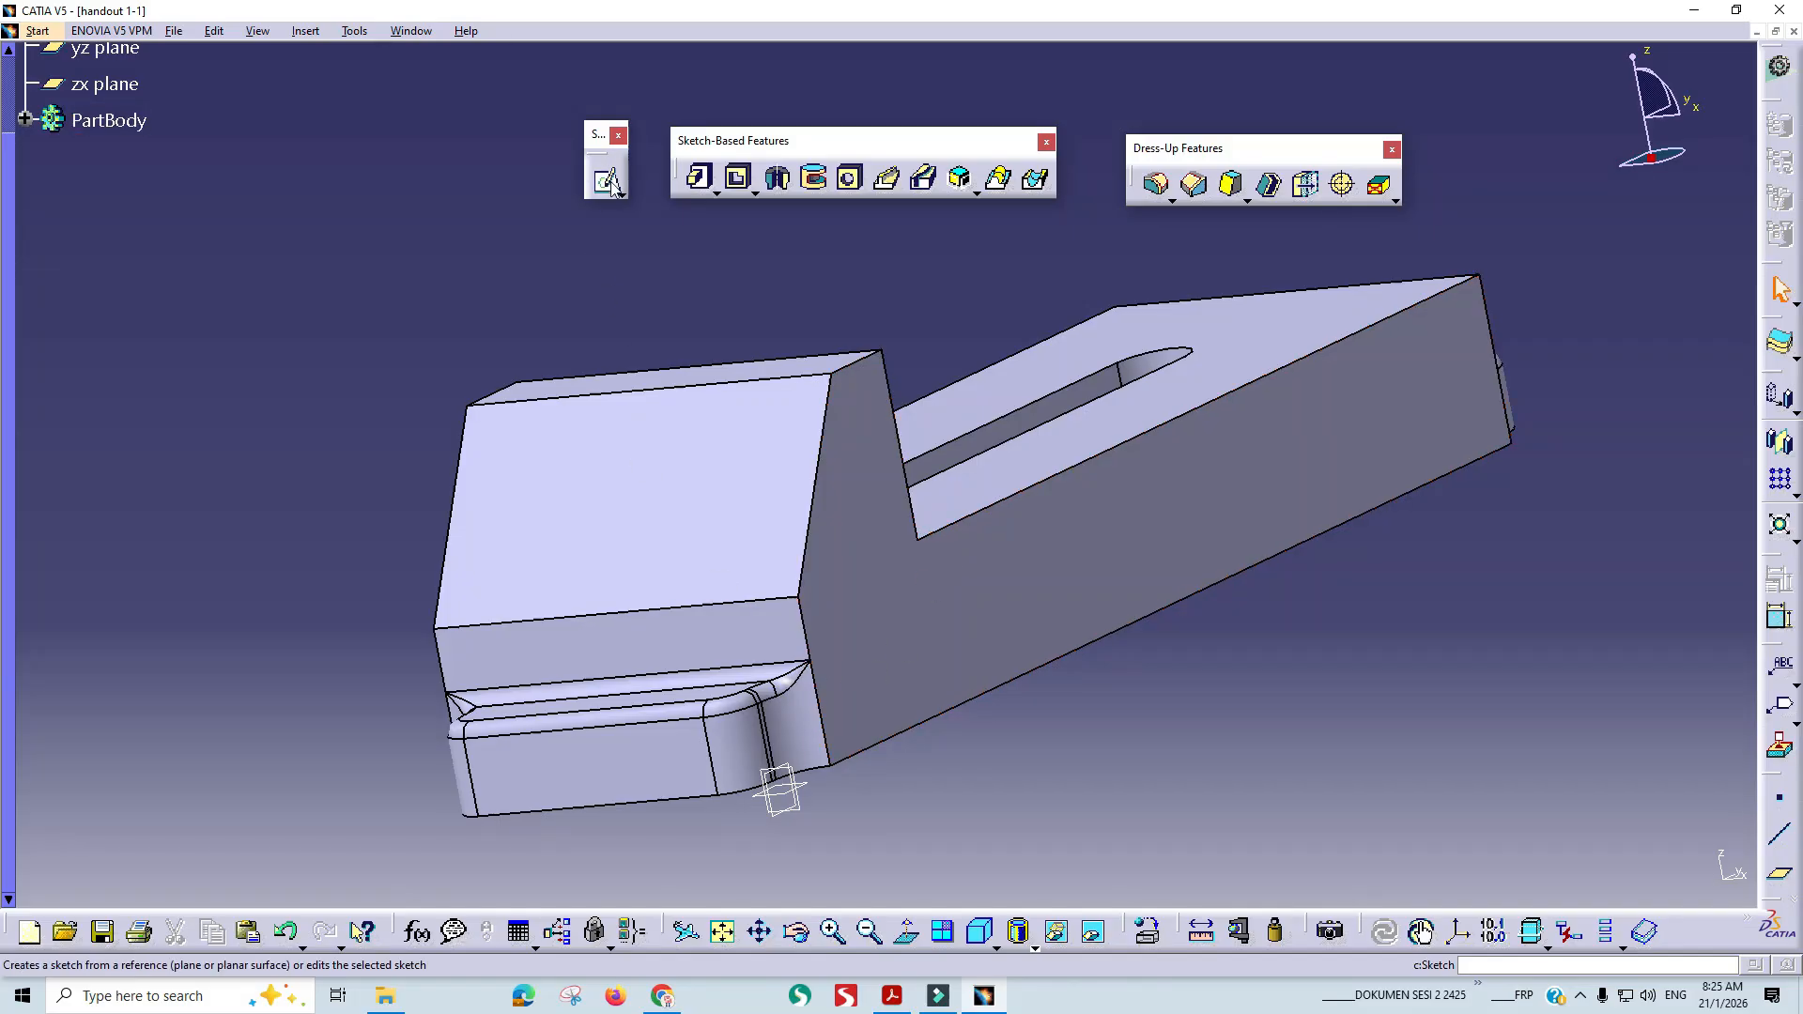
left_click(695, 639)
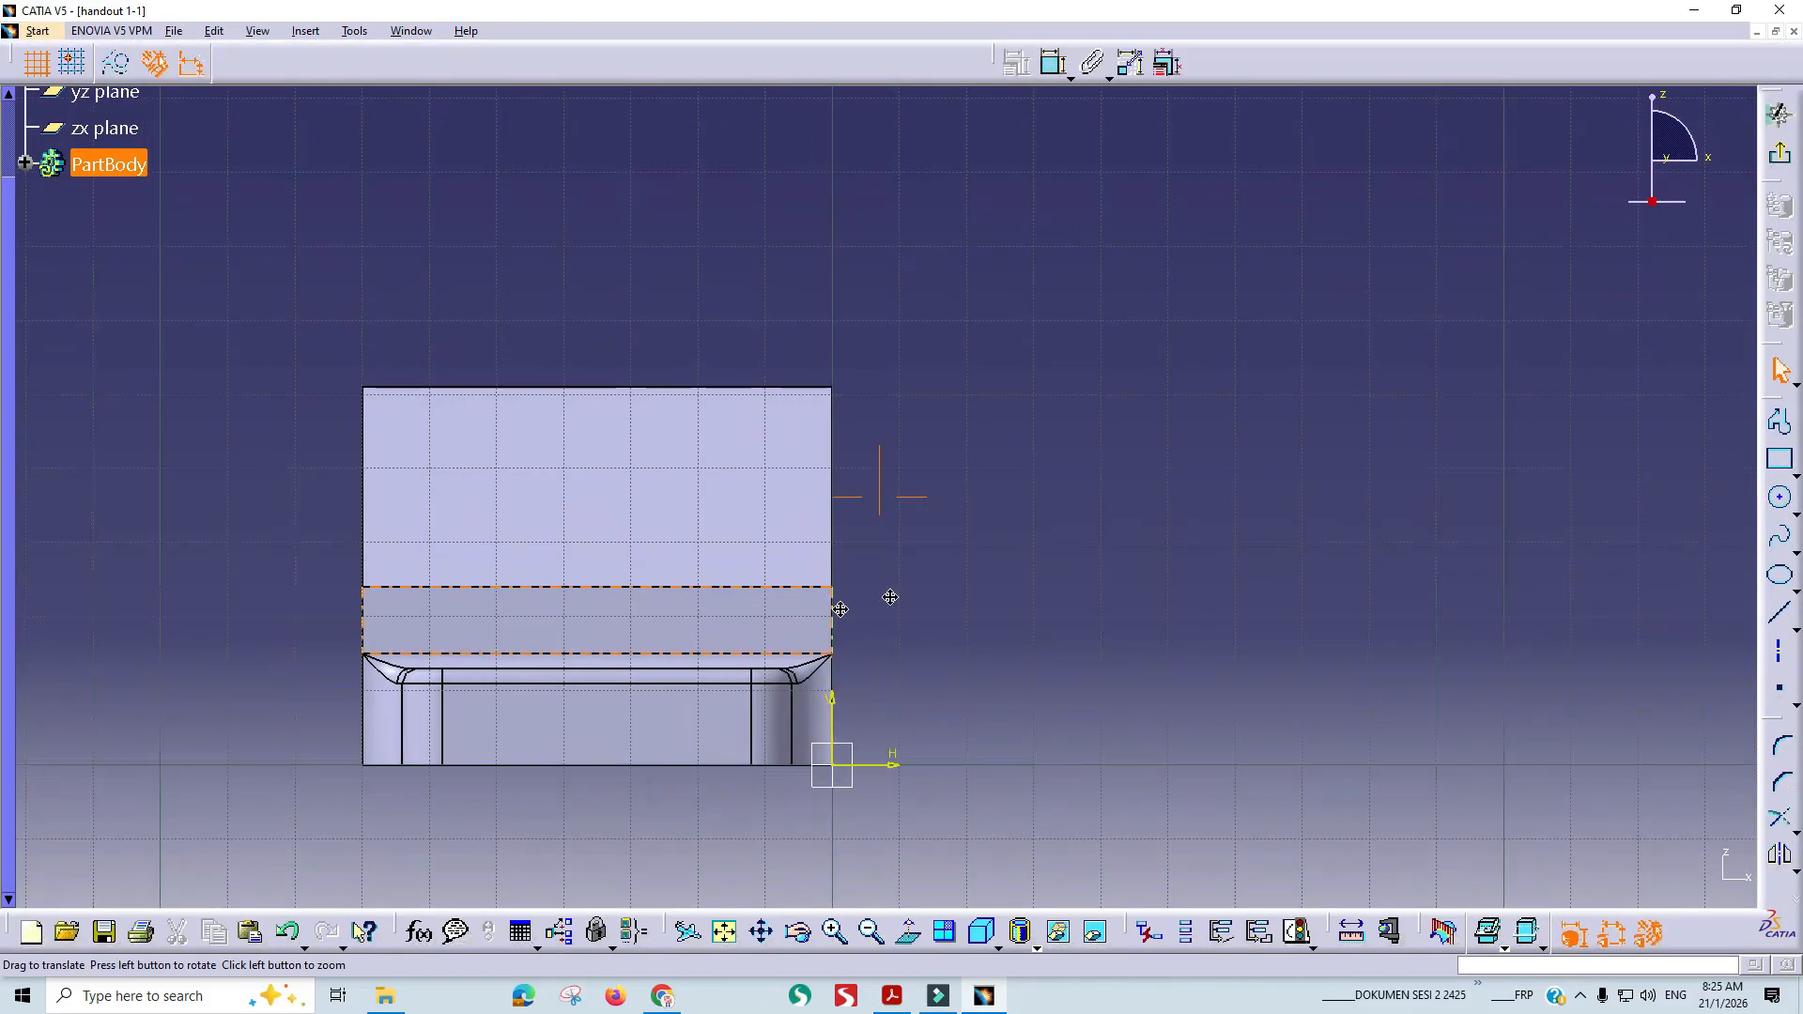
left_click(1780, 497)
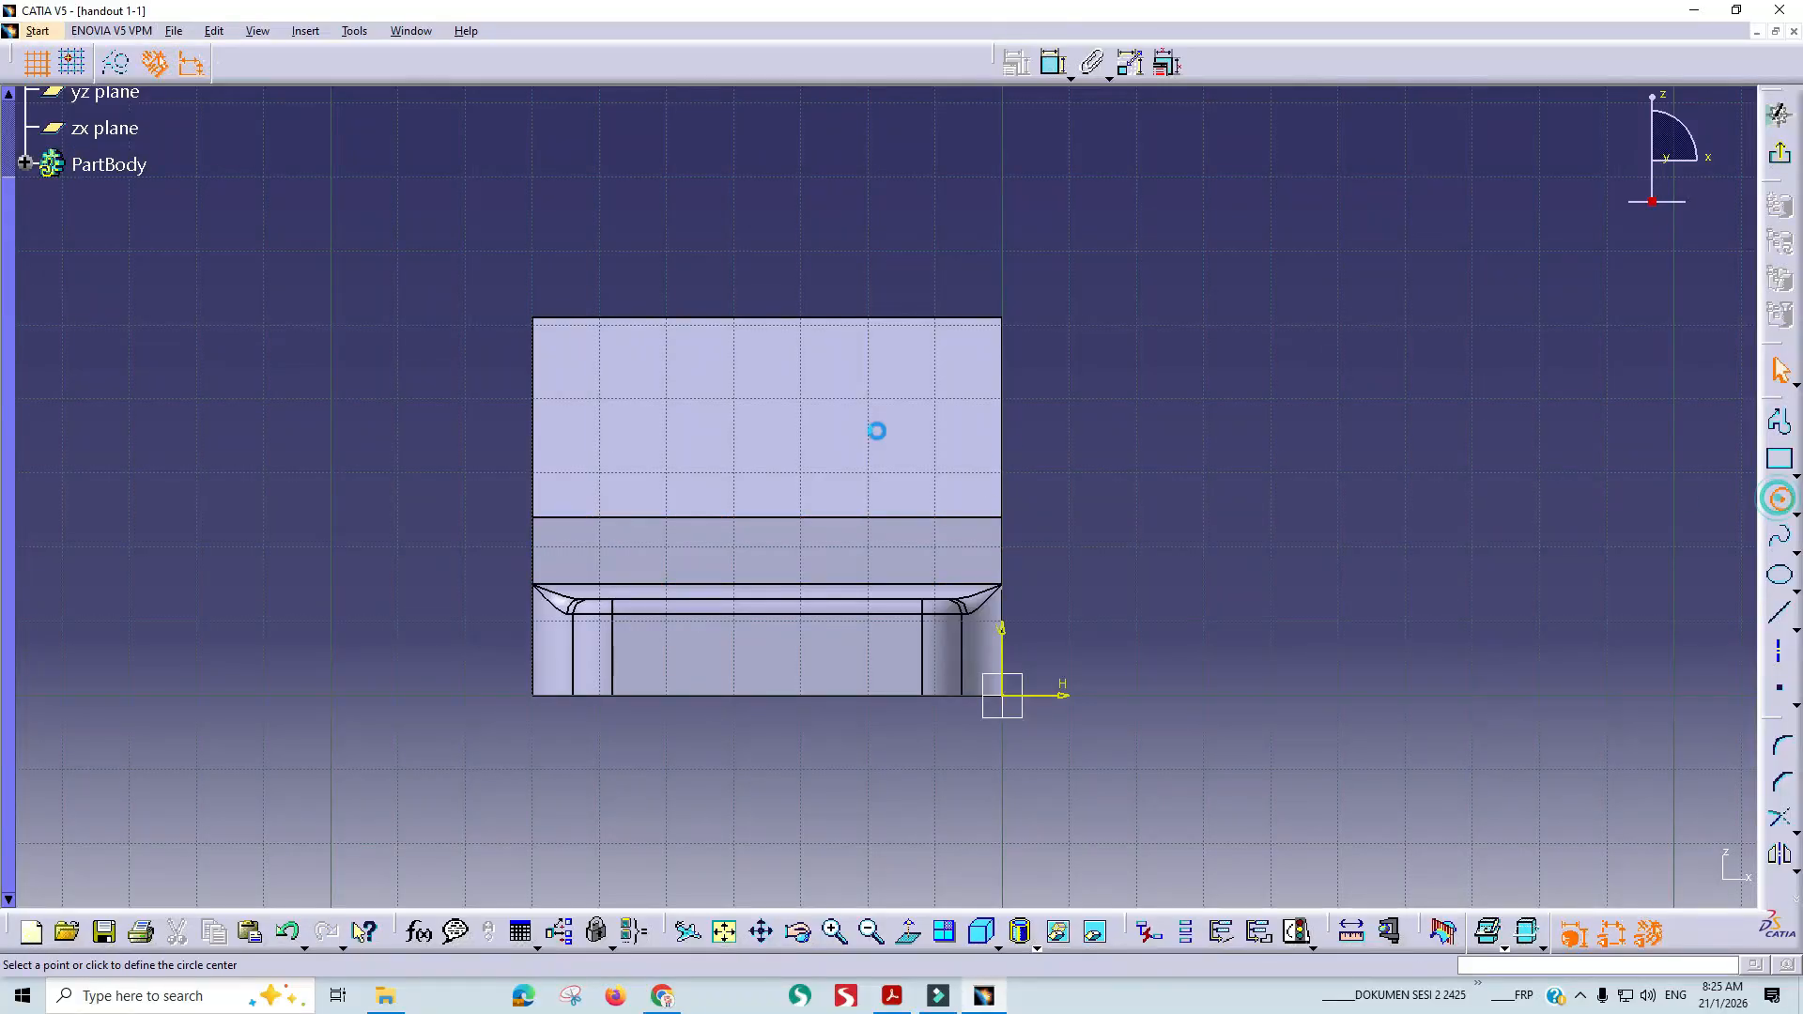
left_click(627, 422)
left_click(653, 422)
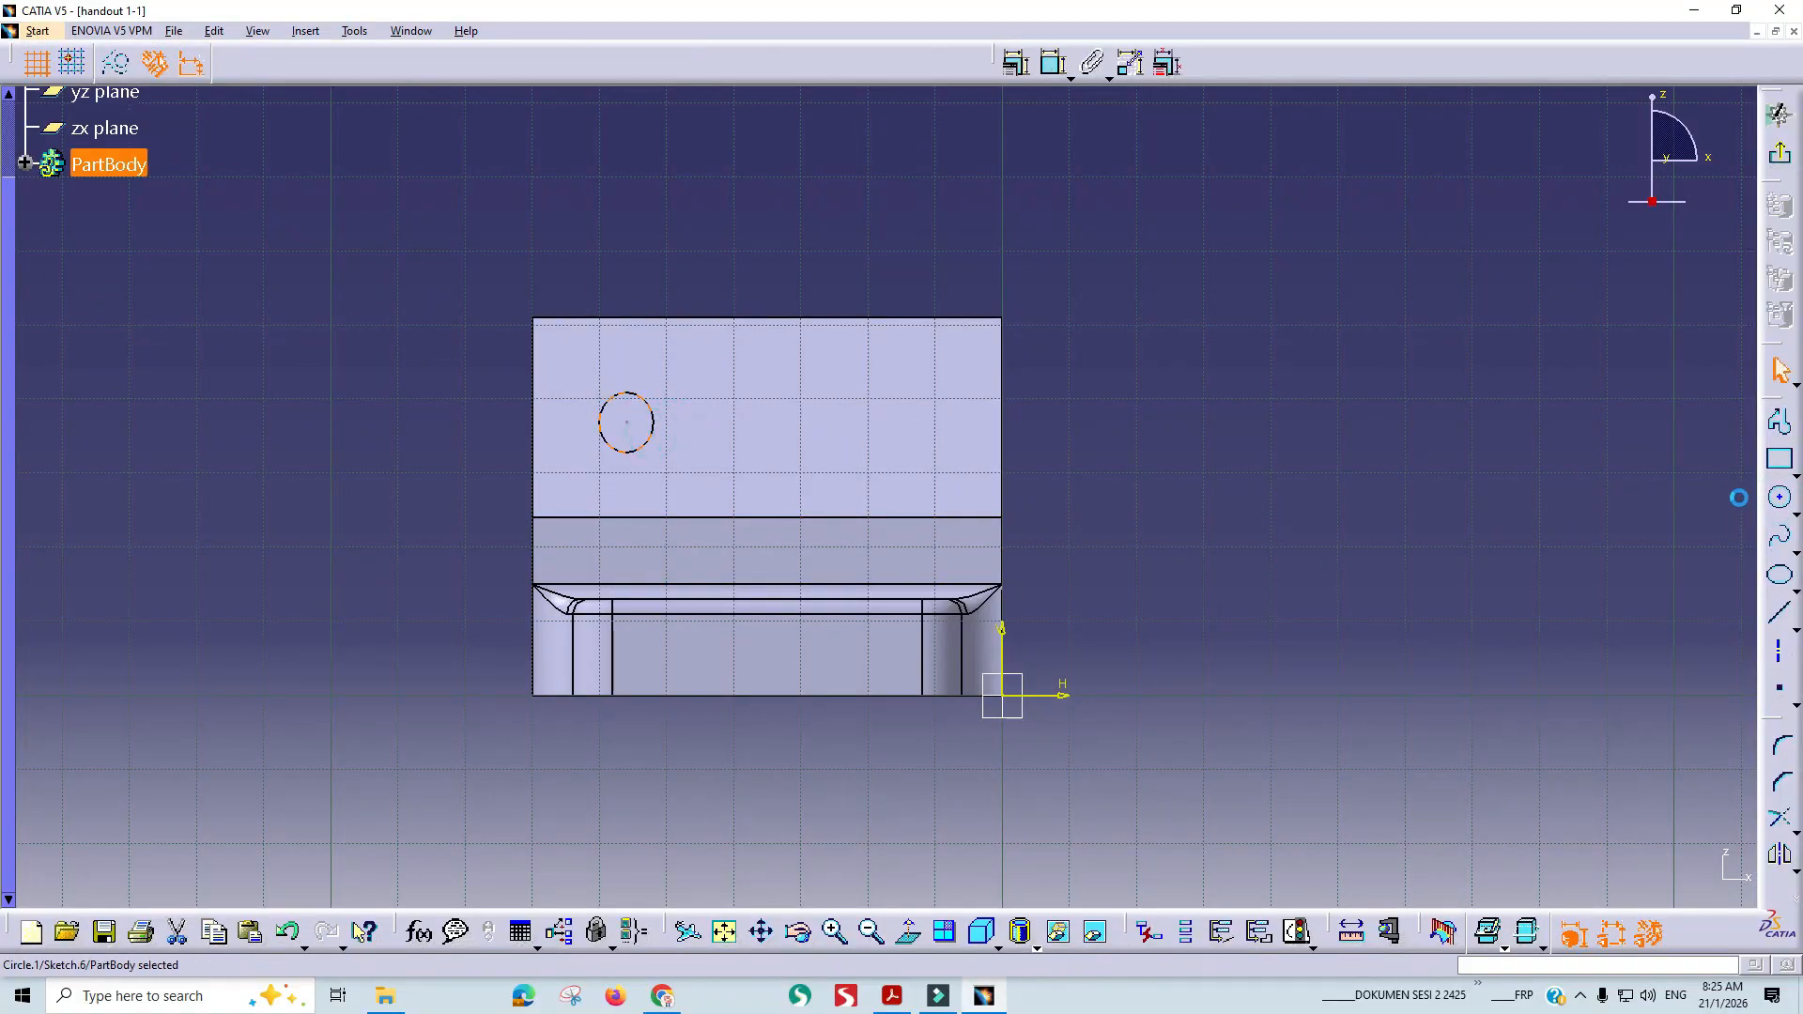
Draw a second circle about 8.6 mm in diameter, level with the first and nearer the sketch origin.
left_click(891, 424)
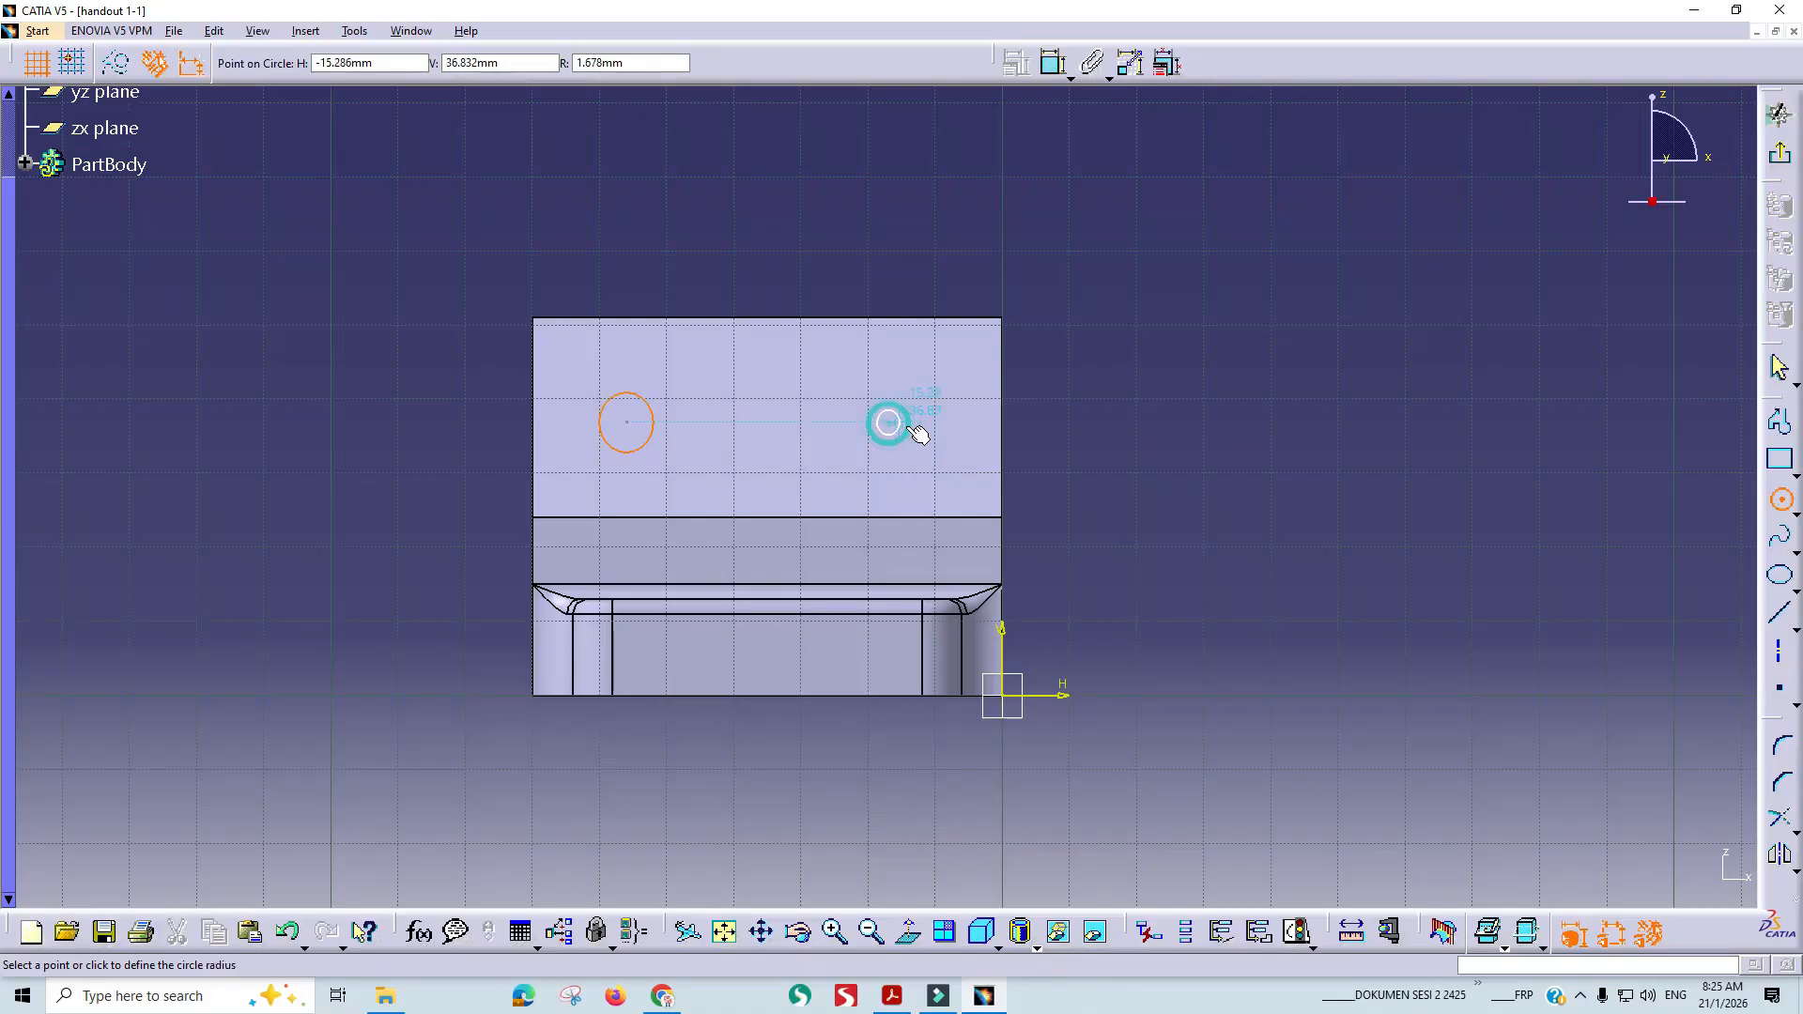
key("Escape")
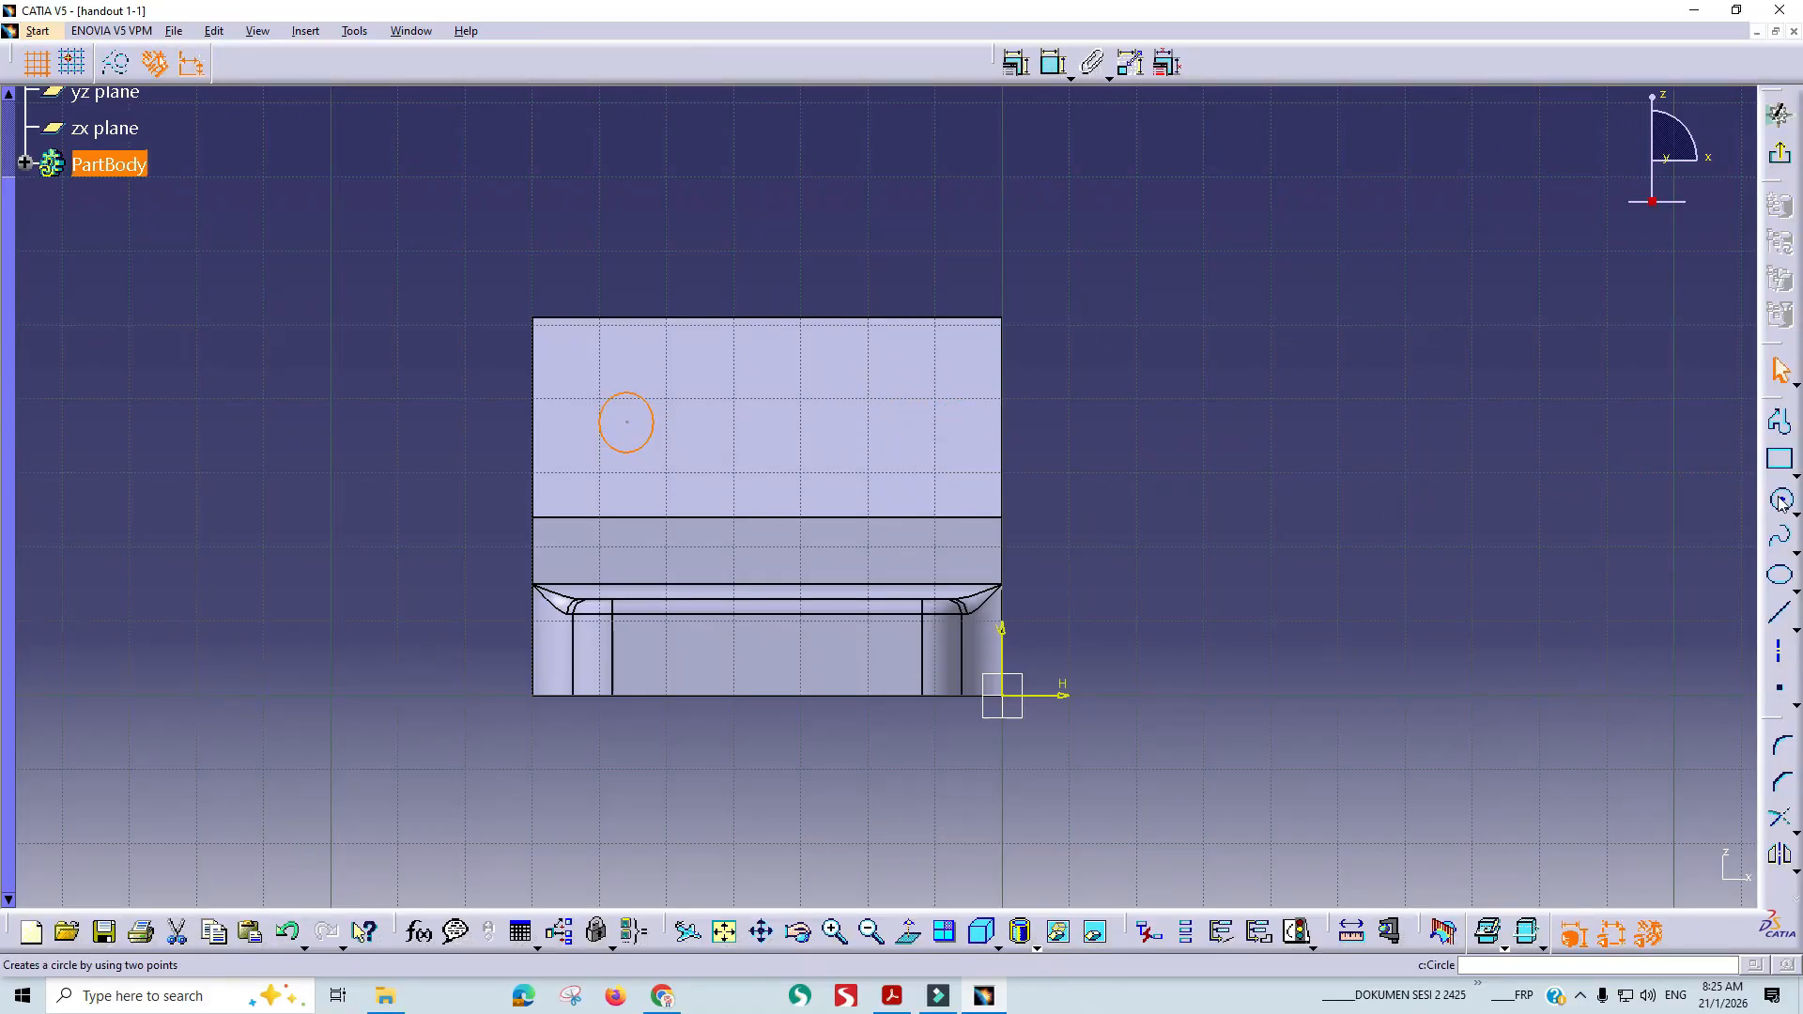
left_click(1782, 500)
left_click(875, 424)
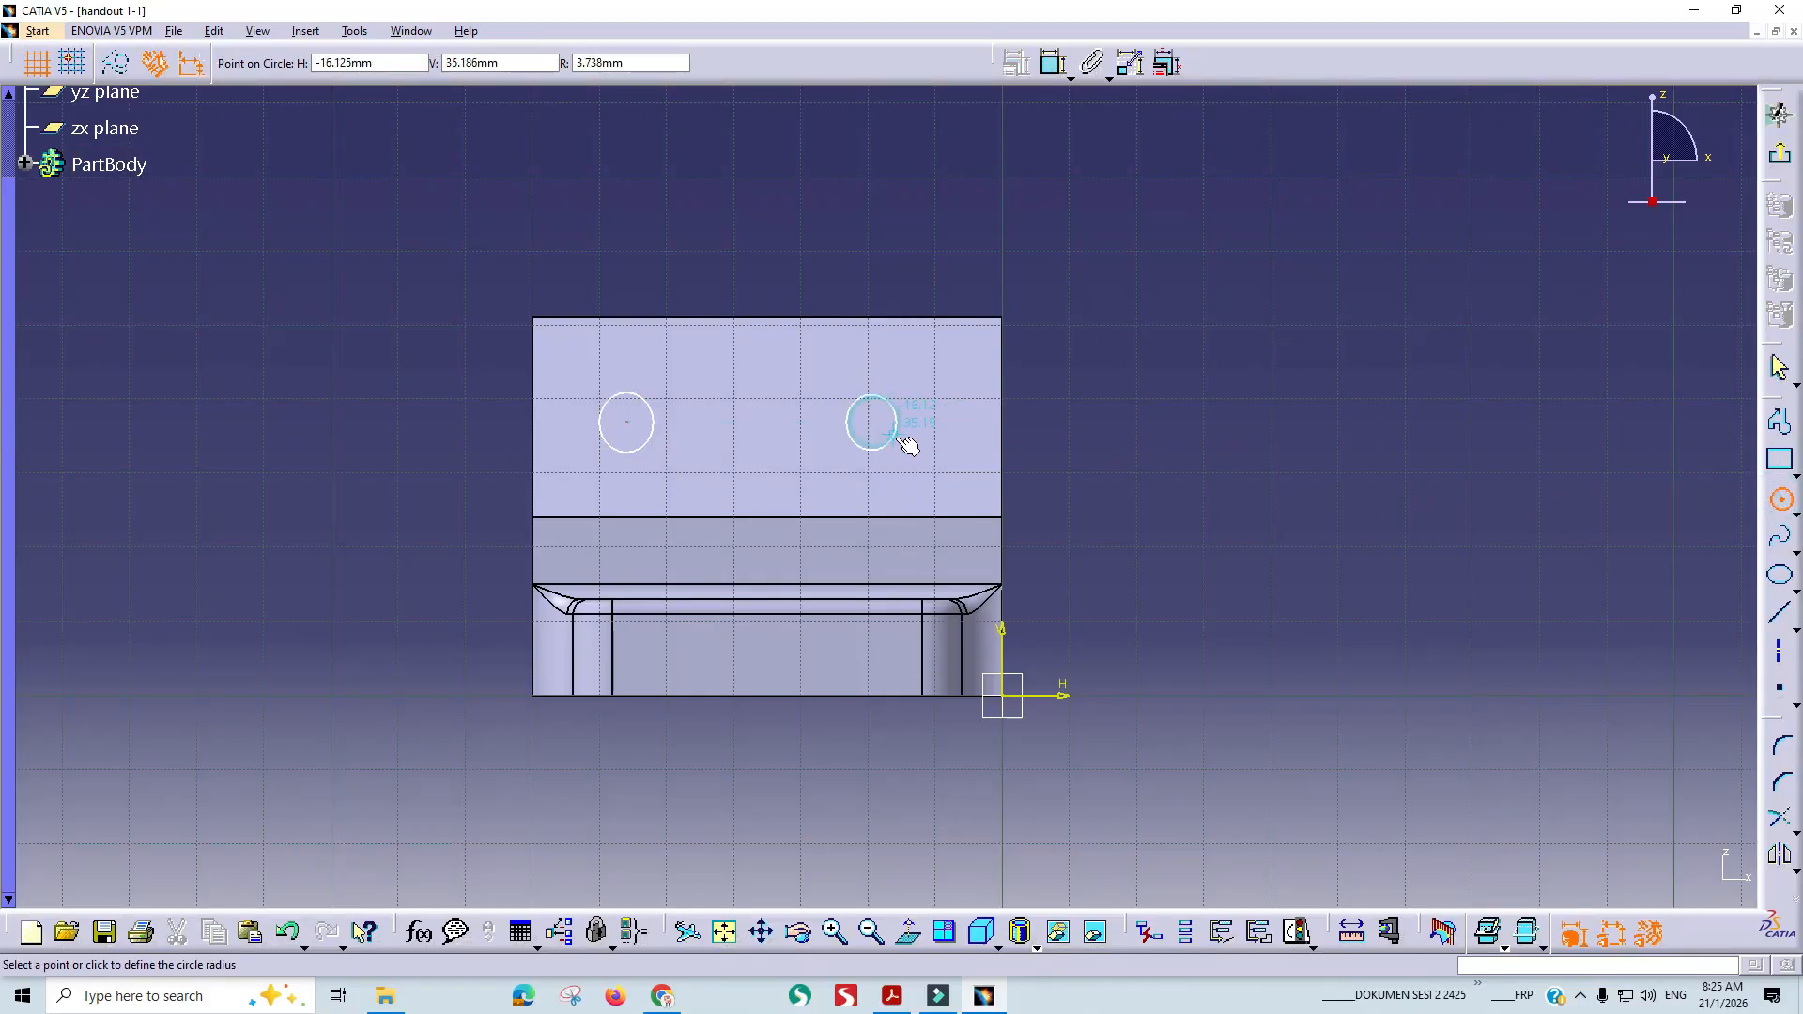
left_click(896, 436)
Check the hole size in the PDF drawing and dimension the circle nearer the sketch origin to a 5 mm diameter.
key("alt+Tab")
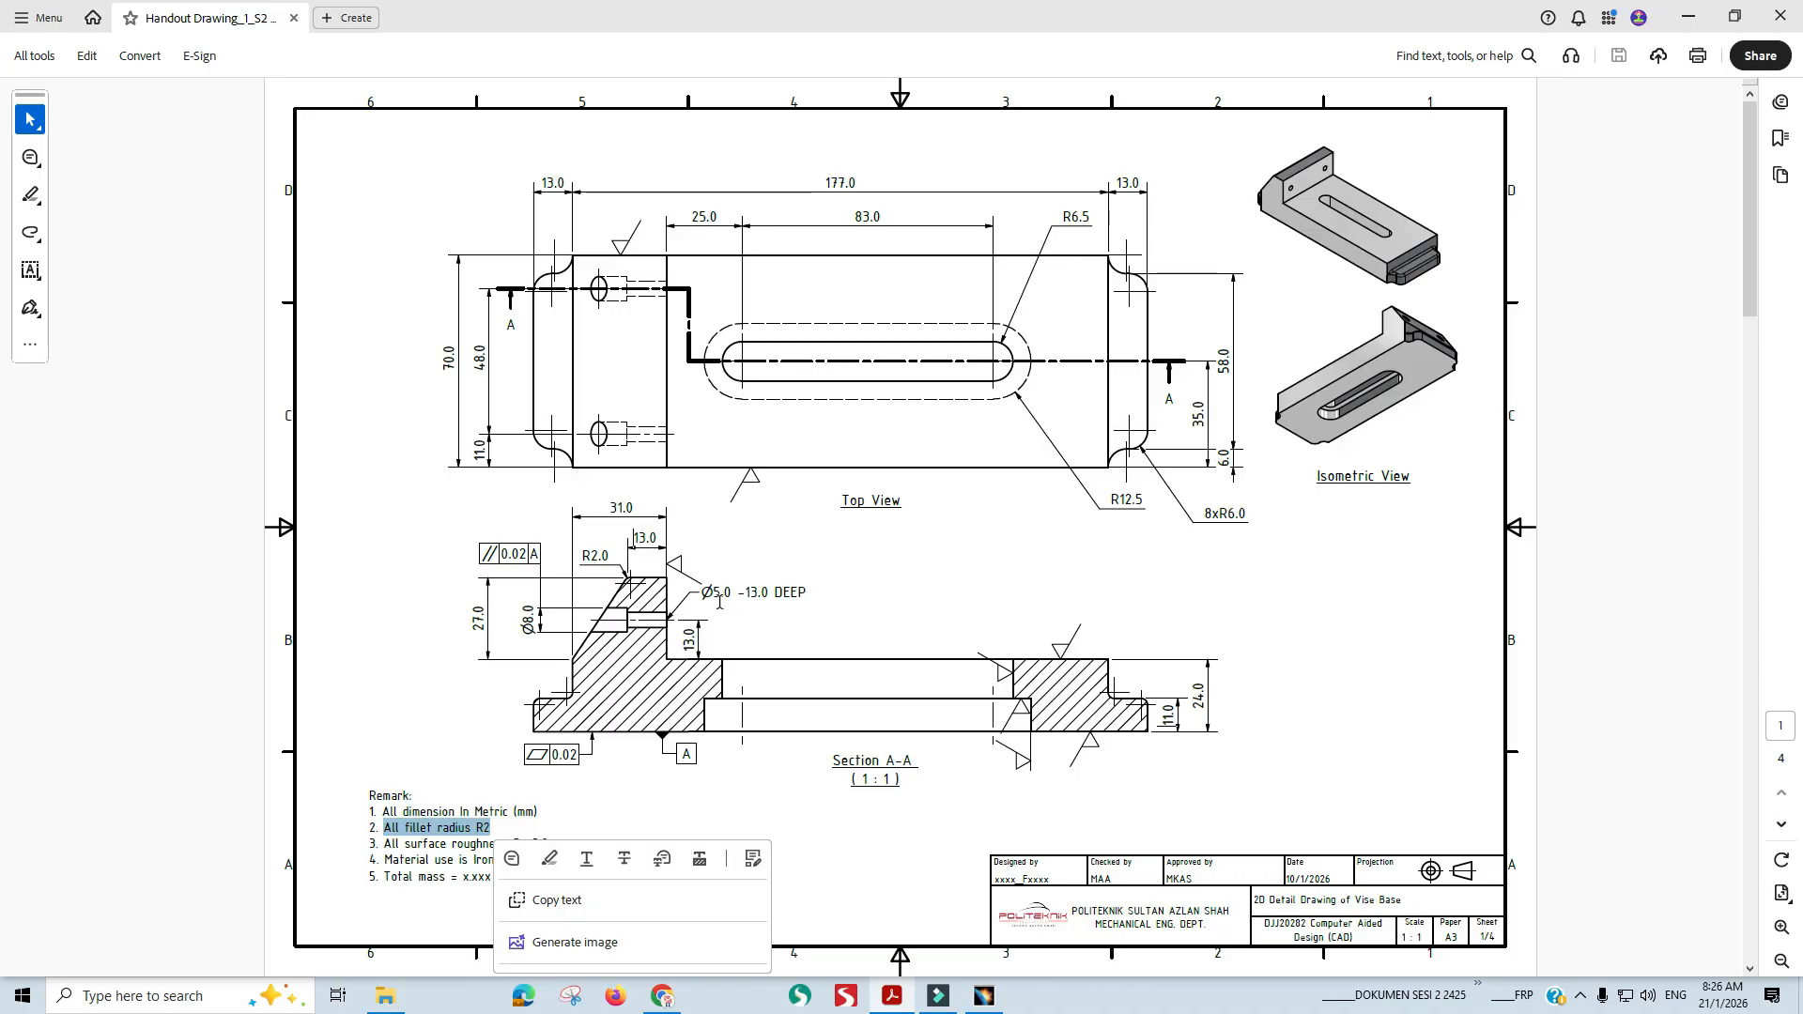
key("alt+Tab")
left_click(1320, 406)
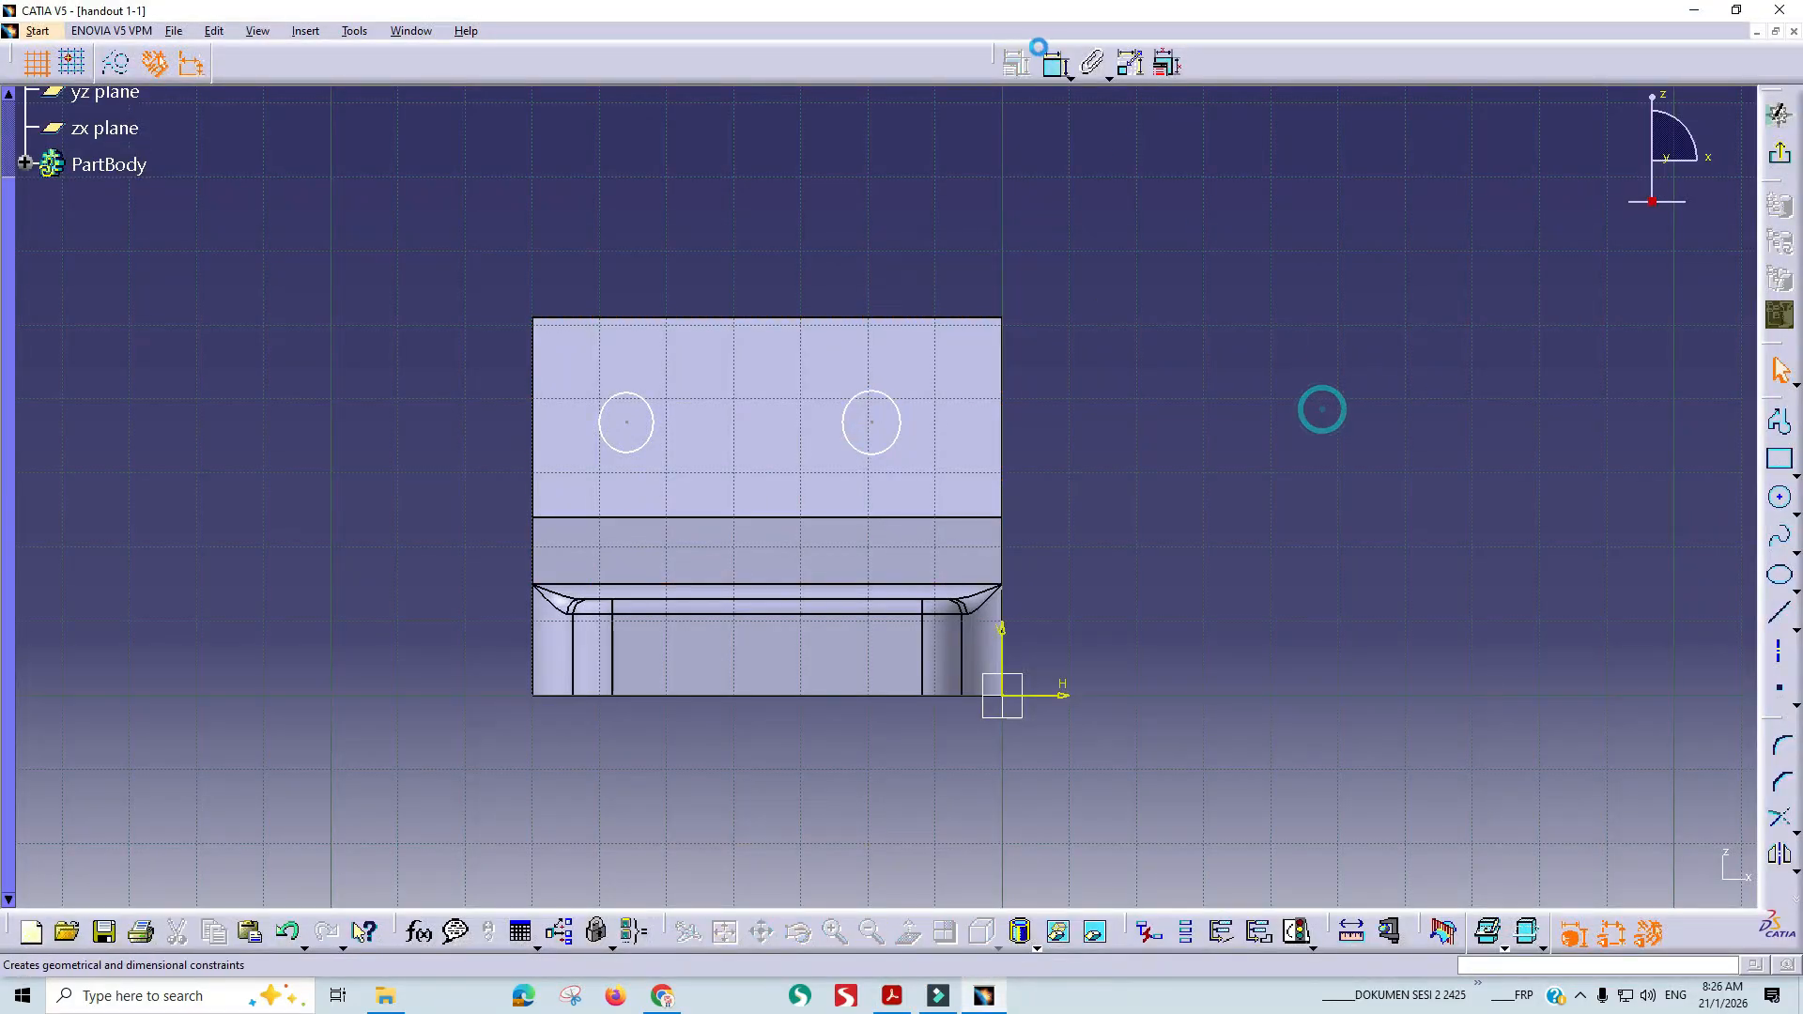
left_click(888, 401)
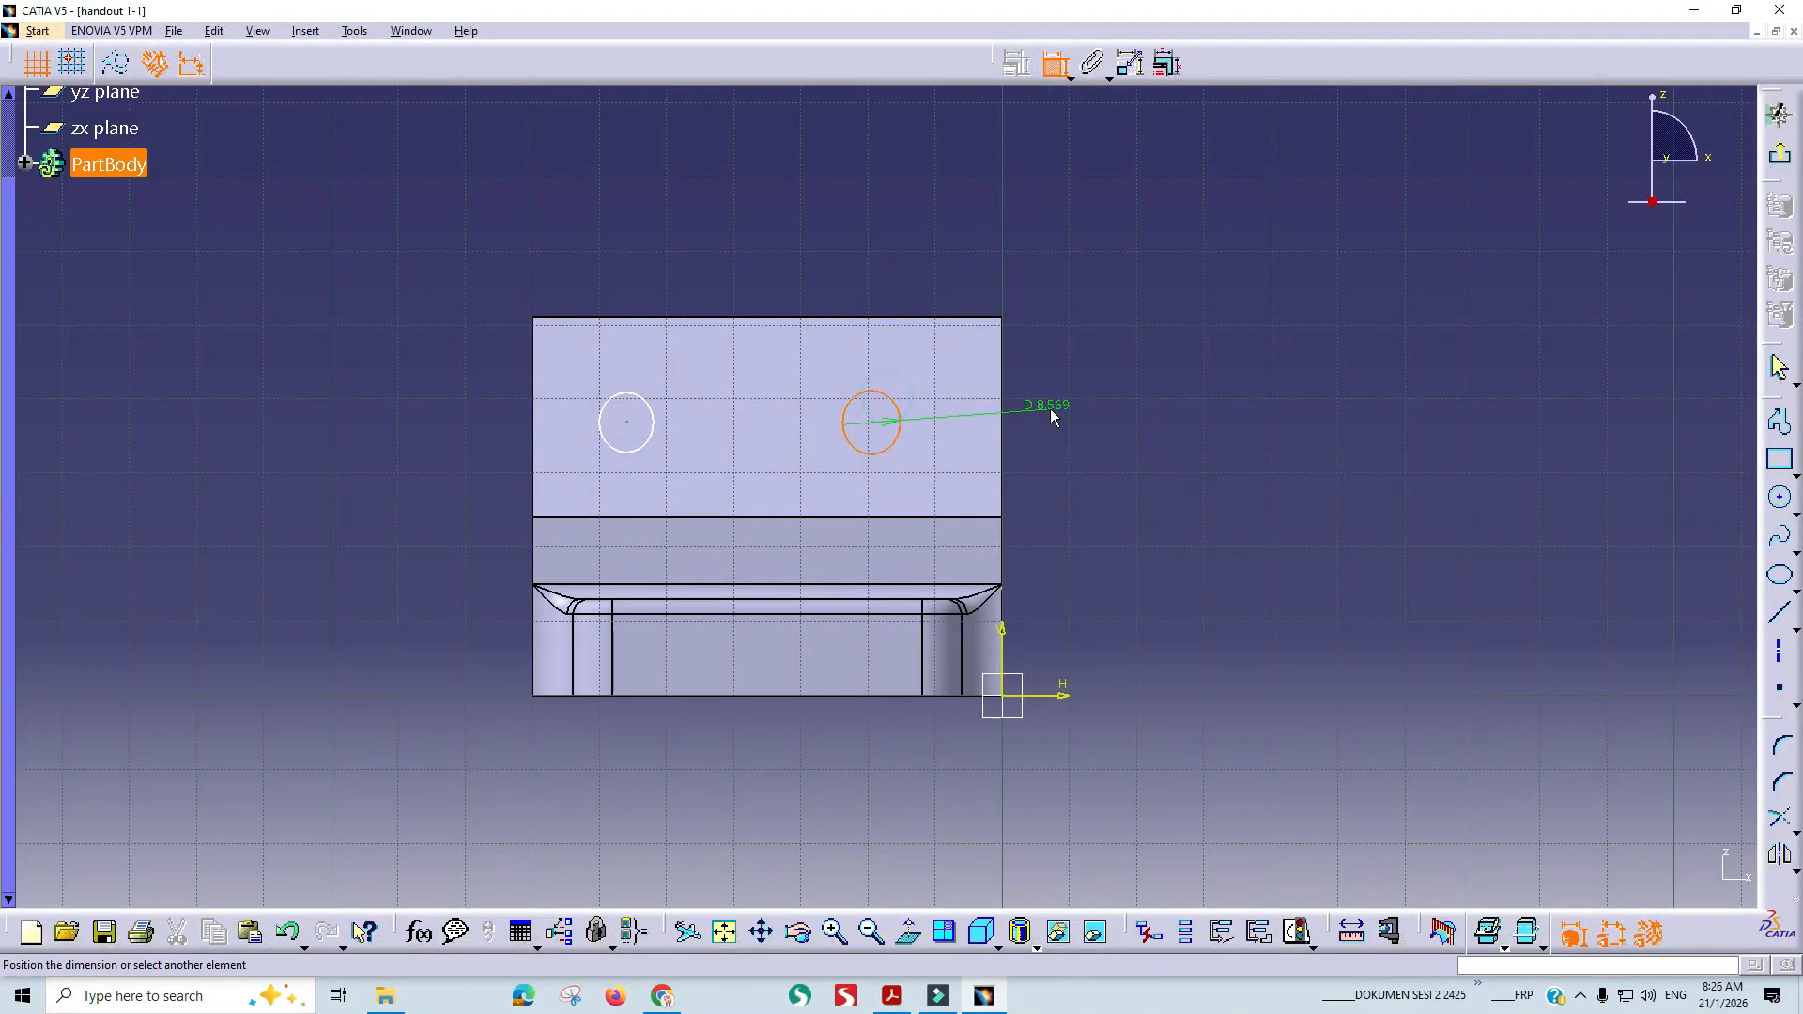
double_click(1057, 411)
type("5mm")
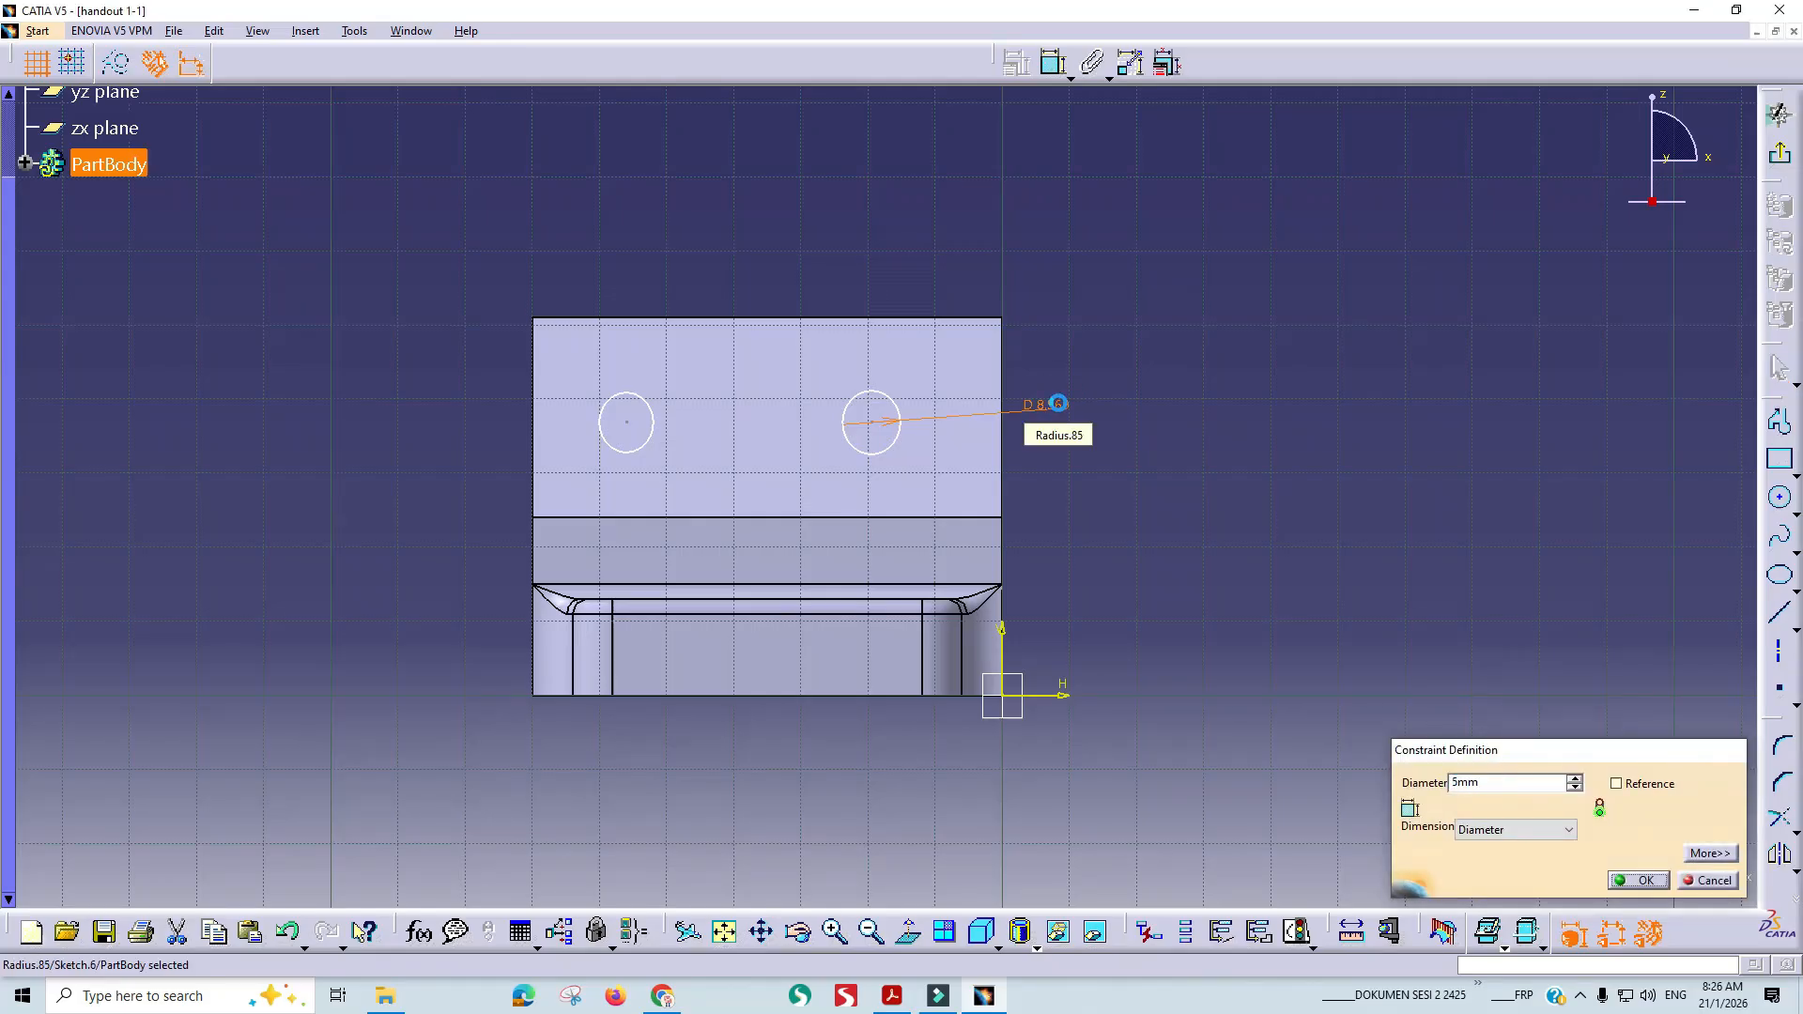
key("Return")
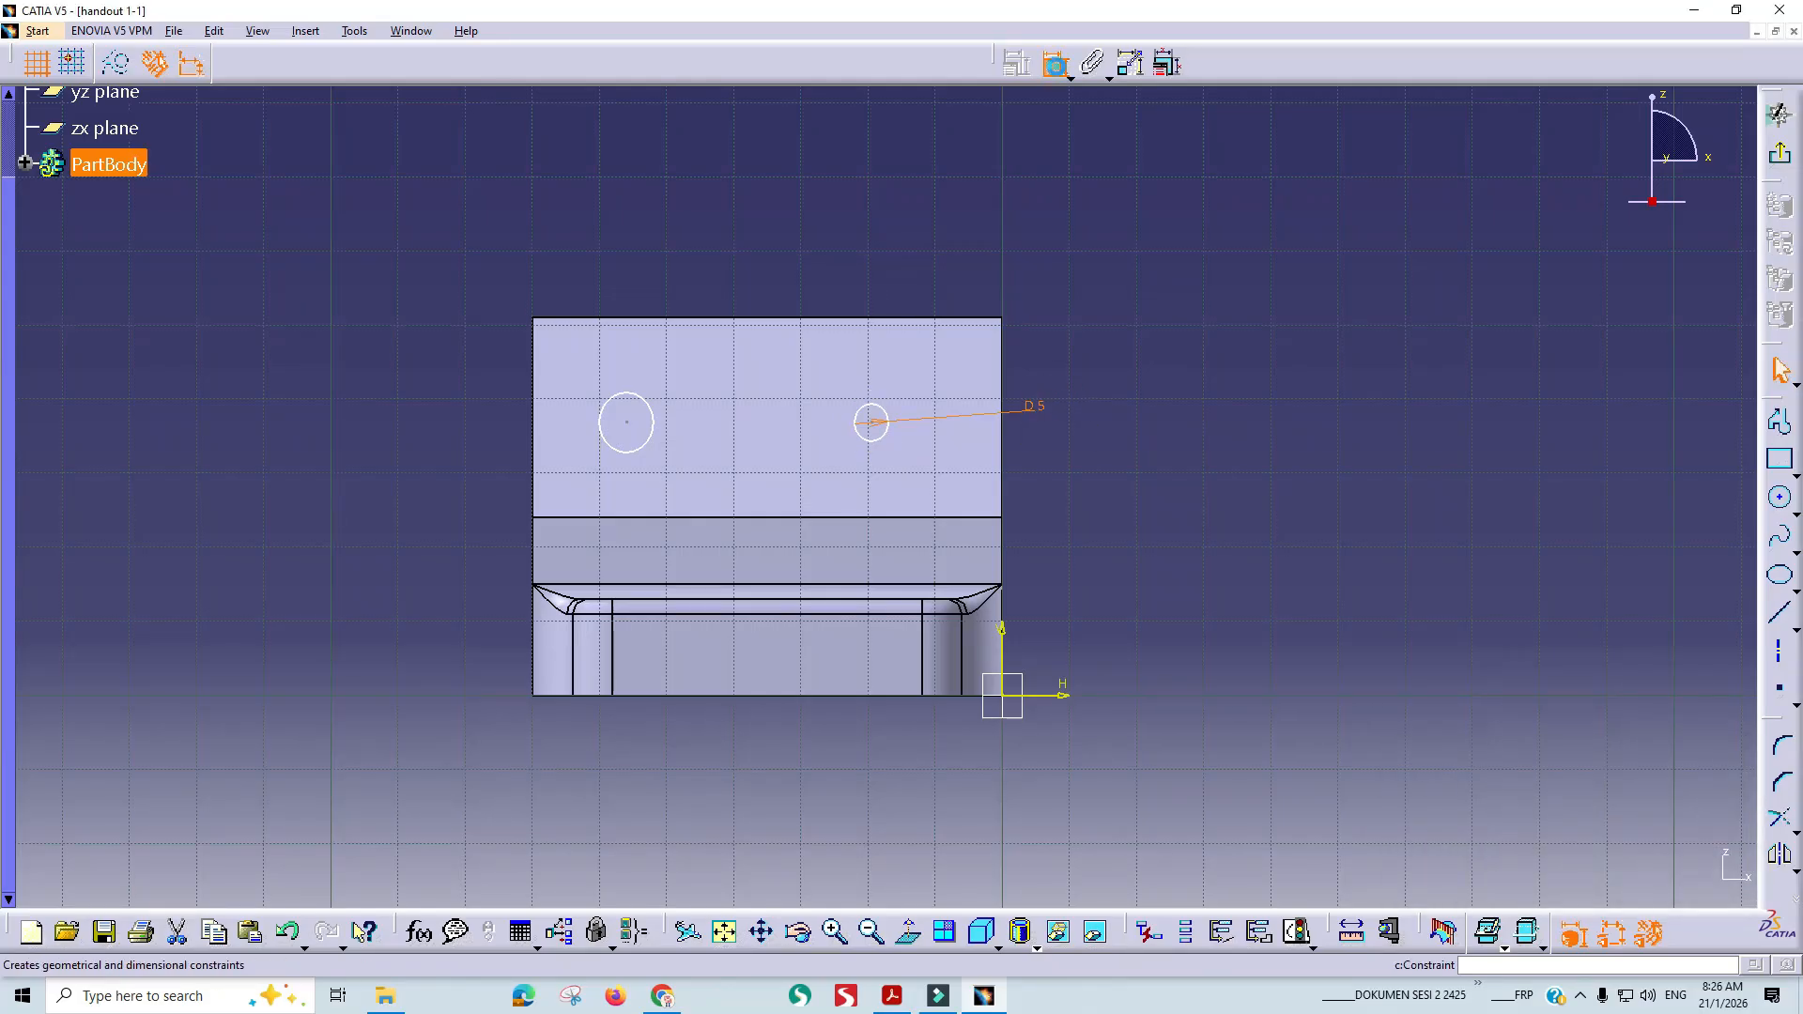
Dimension the circle farther from the sketch origin to a 5 mm diameter.
left_click(628, 396)
left_click(717, 245)
double_click(715, 244)
key("Return")
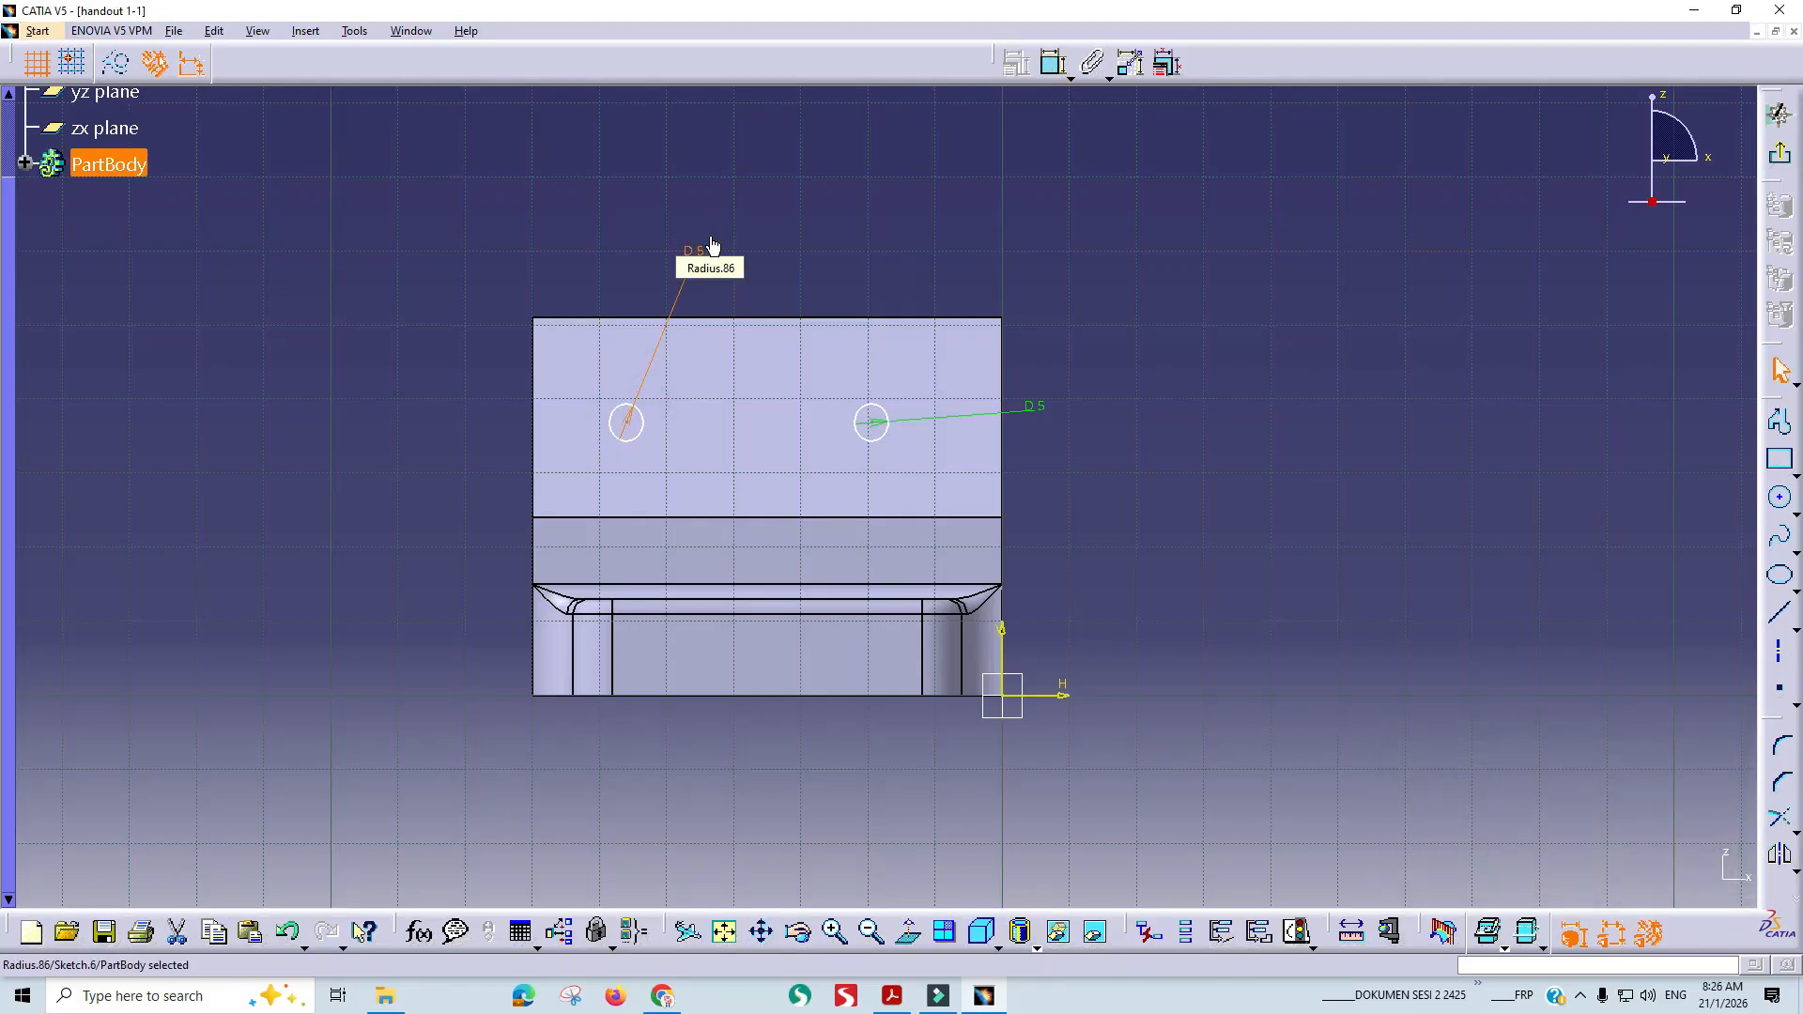
Check the hole position in the PDF drawing and set the nearer circle's centre 10 mm from the wall's adjacent side edge.
key("alt+Tab")
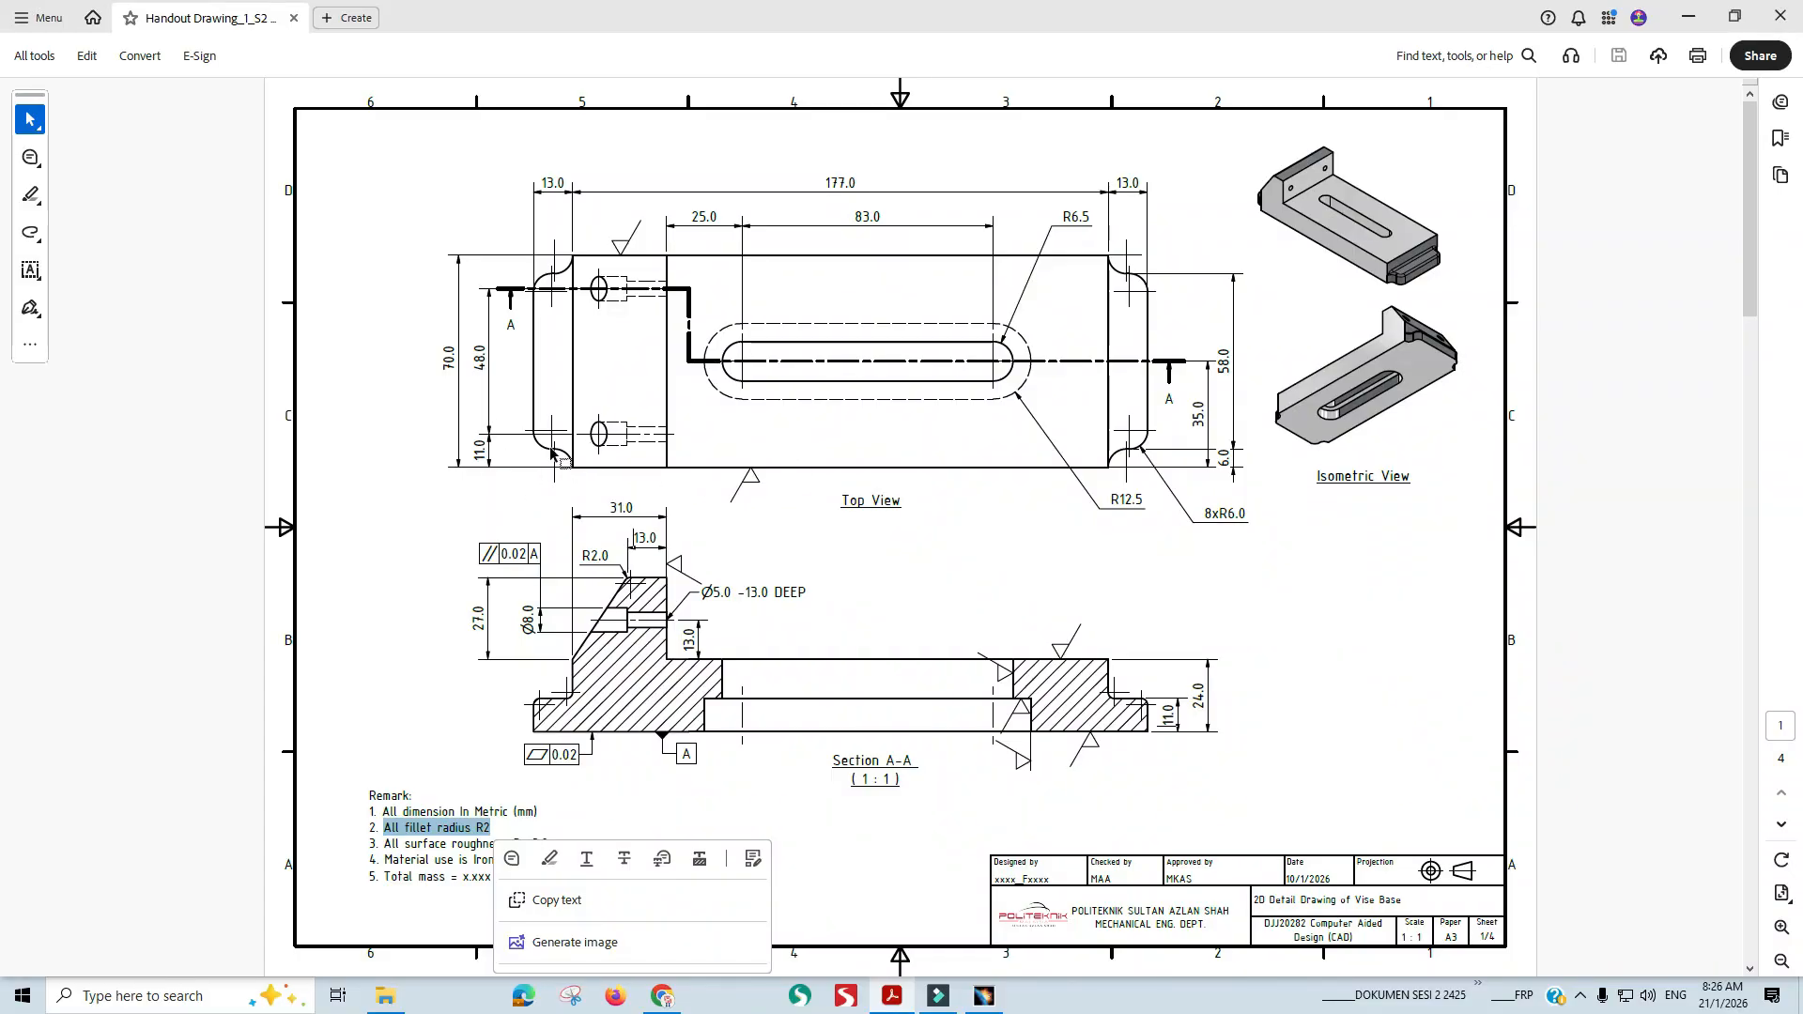
key("alt+Tab")
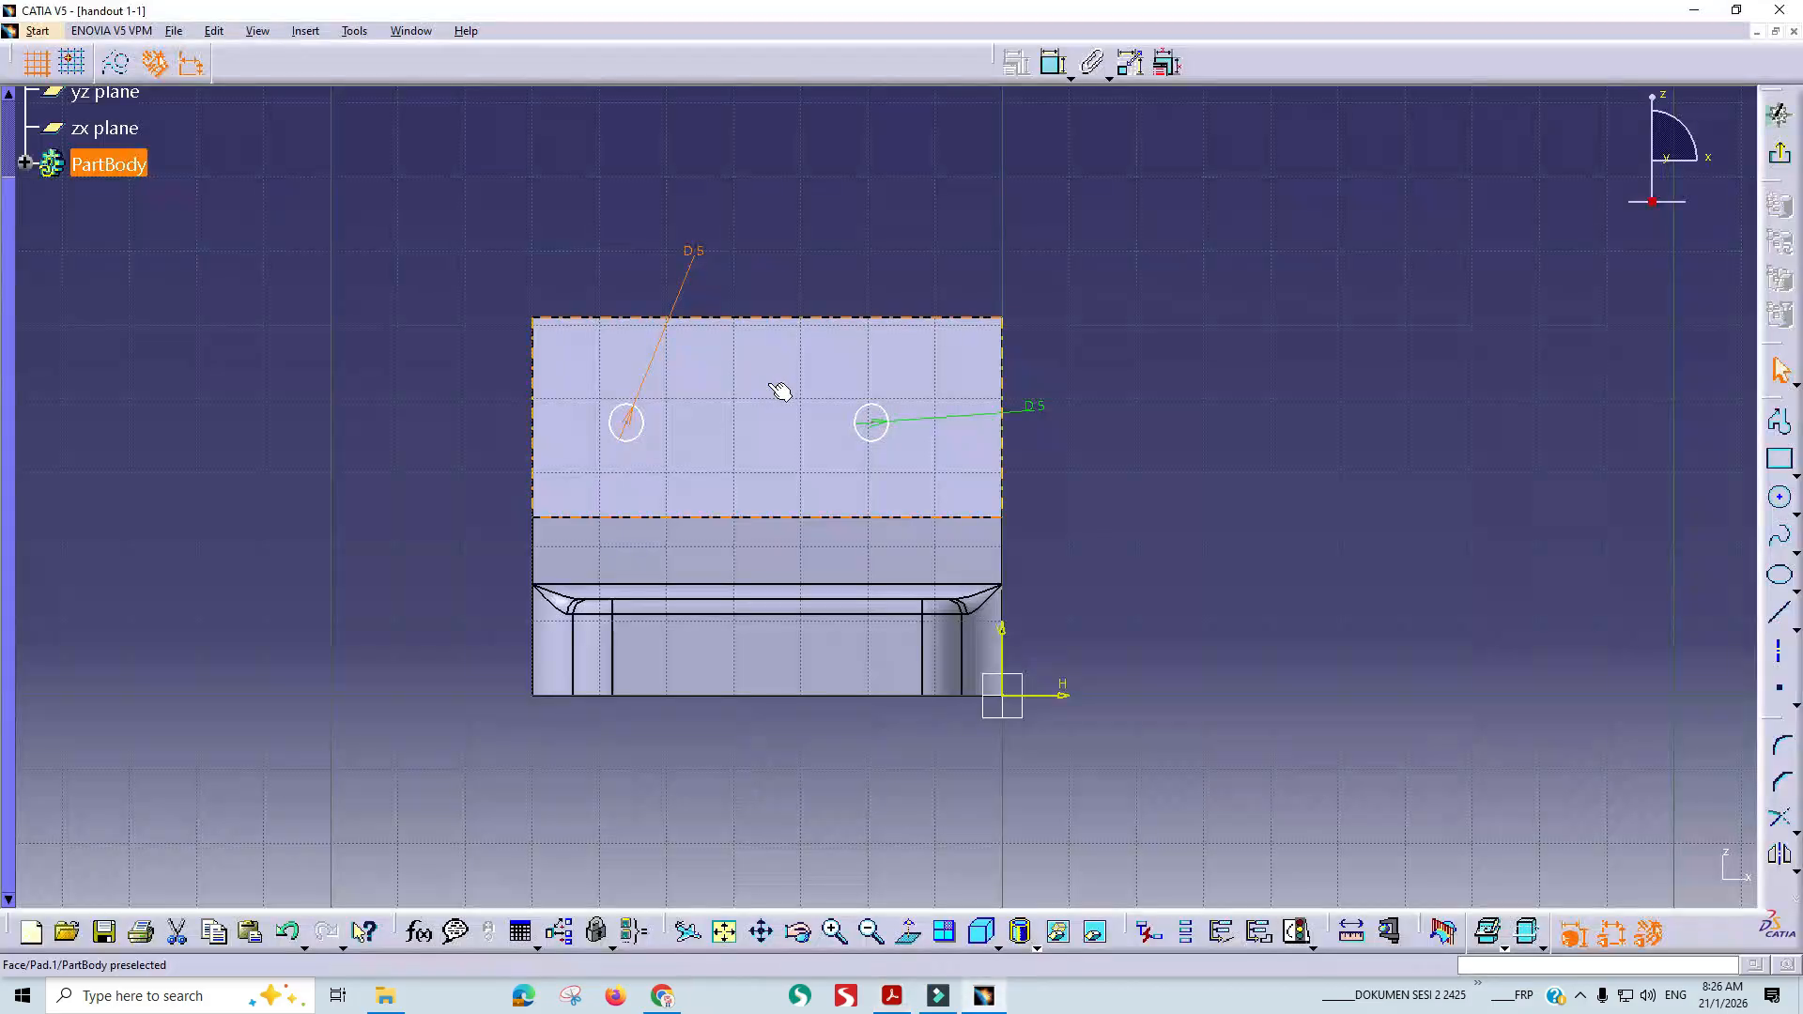
left_click(1053, 63)
left_click(1002, 456)
left_click(871, 422)
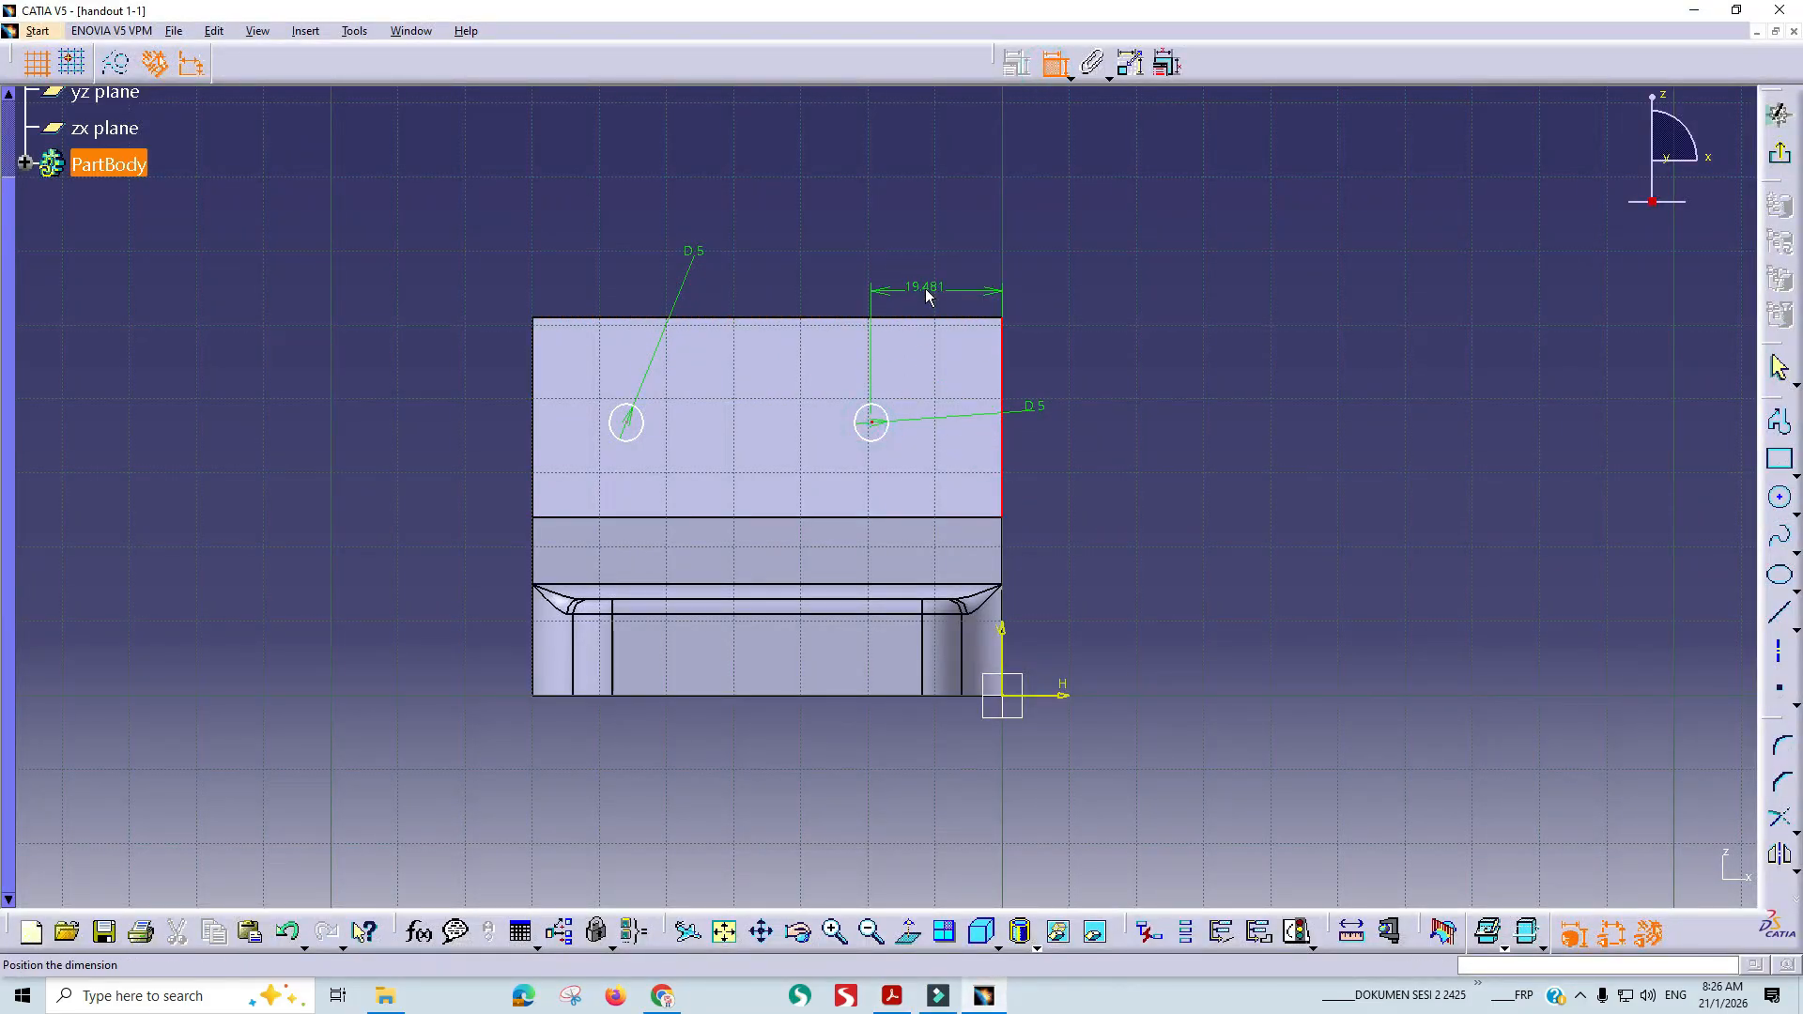
left_click(928, 293)
double_click(929, 293)
type("10")
key("Return")
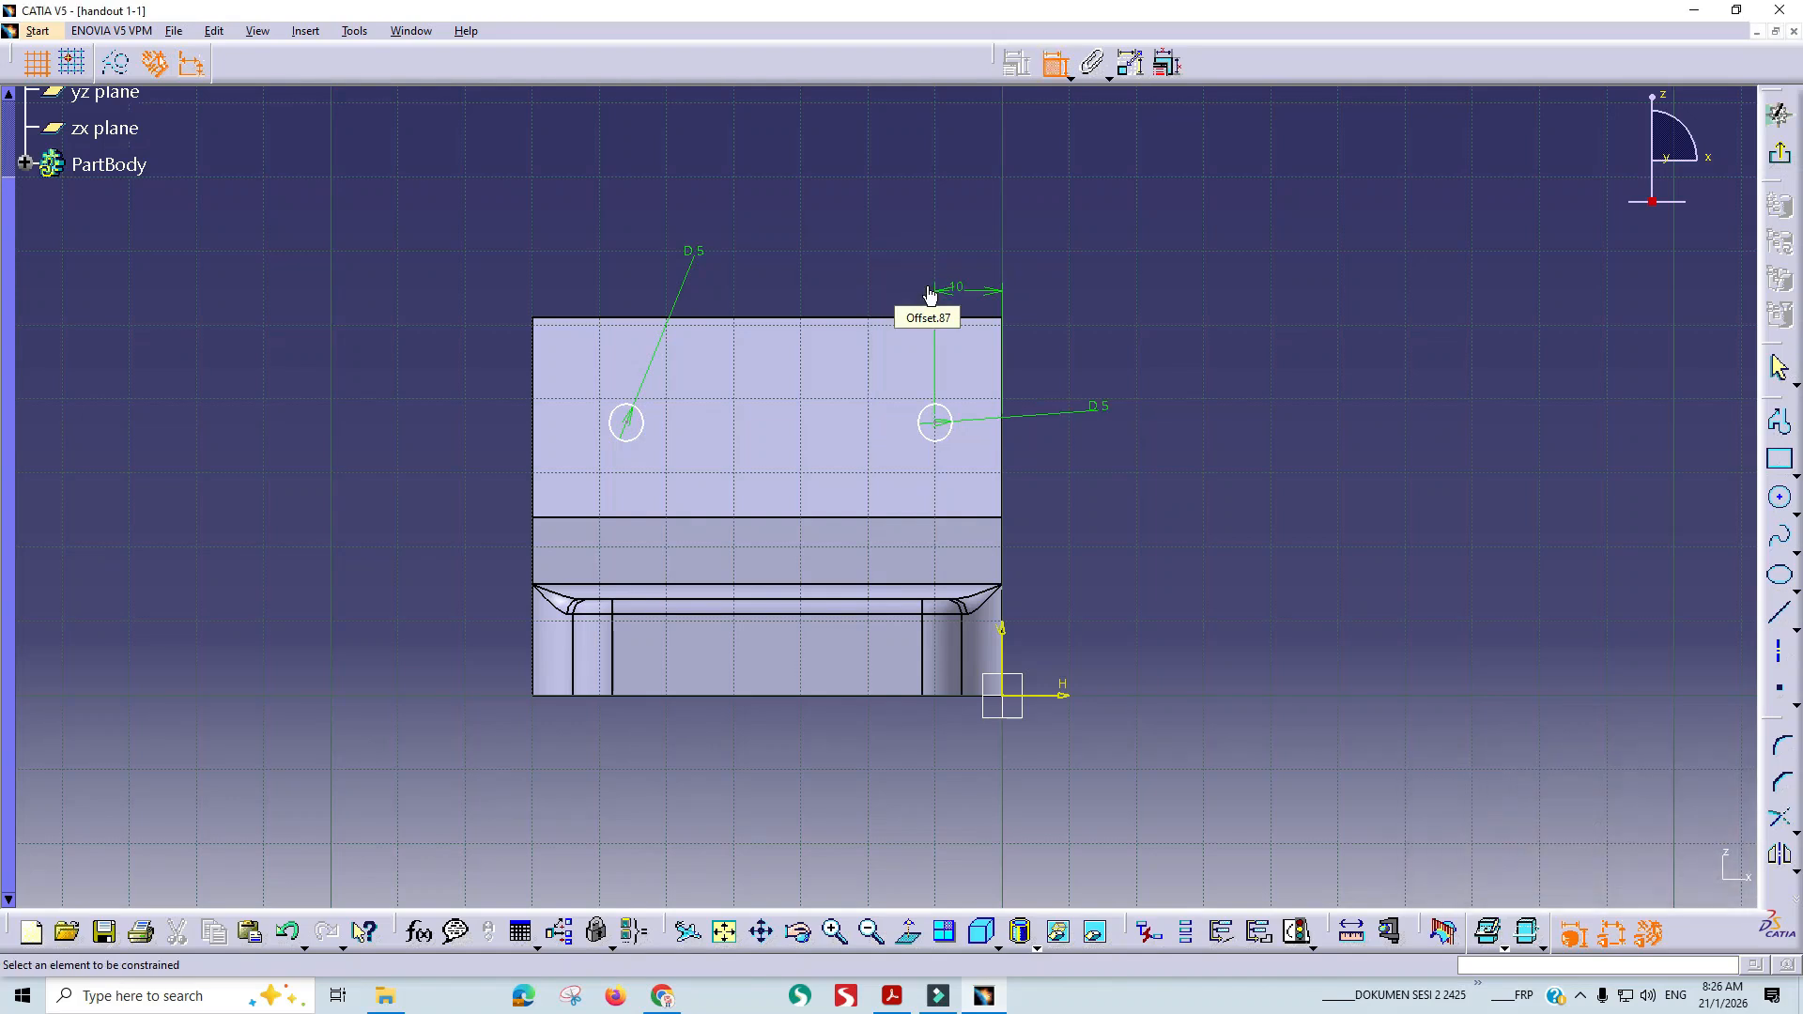
Dimension the horizontal spacing between the two circle centres and set it to 48 mm per the PDF drawing.
left_click(934, 423)
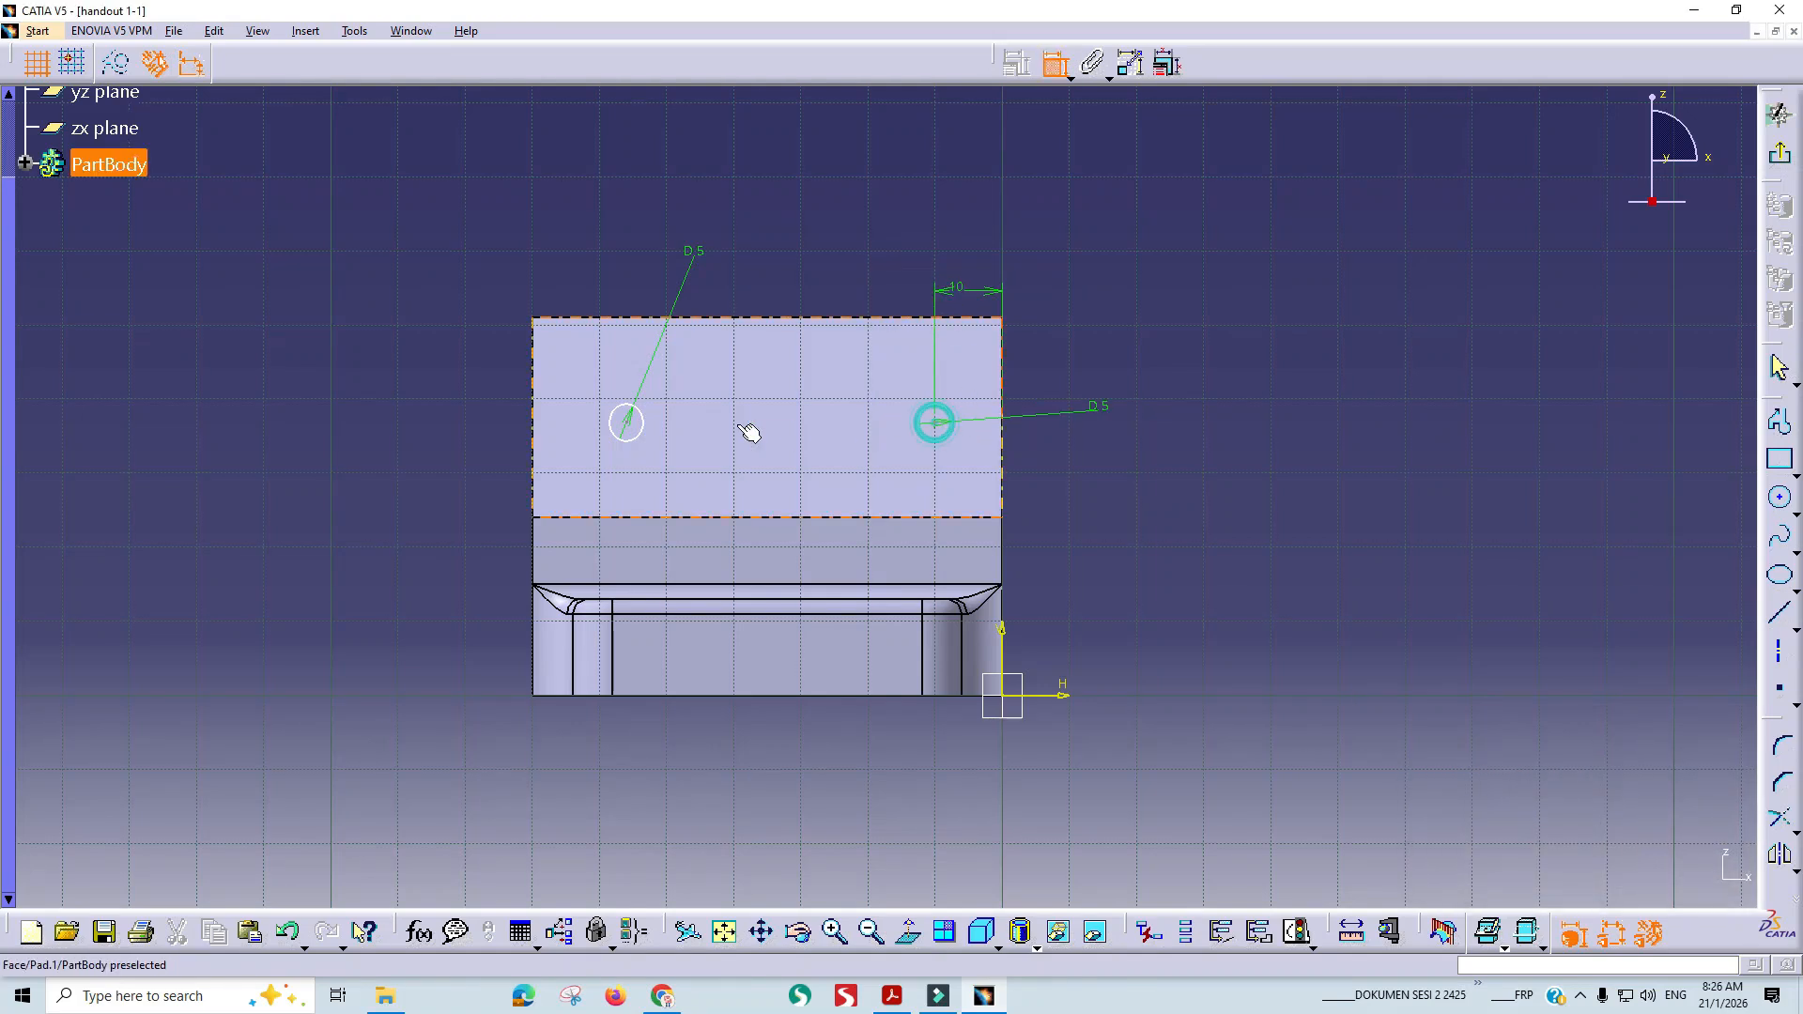
left_click(637, 427)
left_click(738, 222)
key("alt+Tab")
key("alt+Tab")
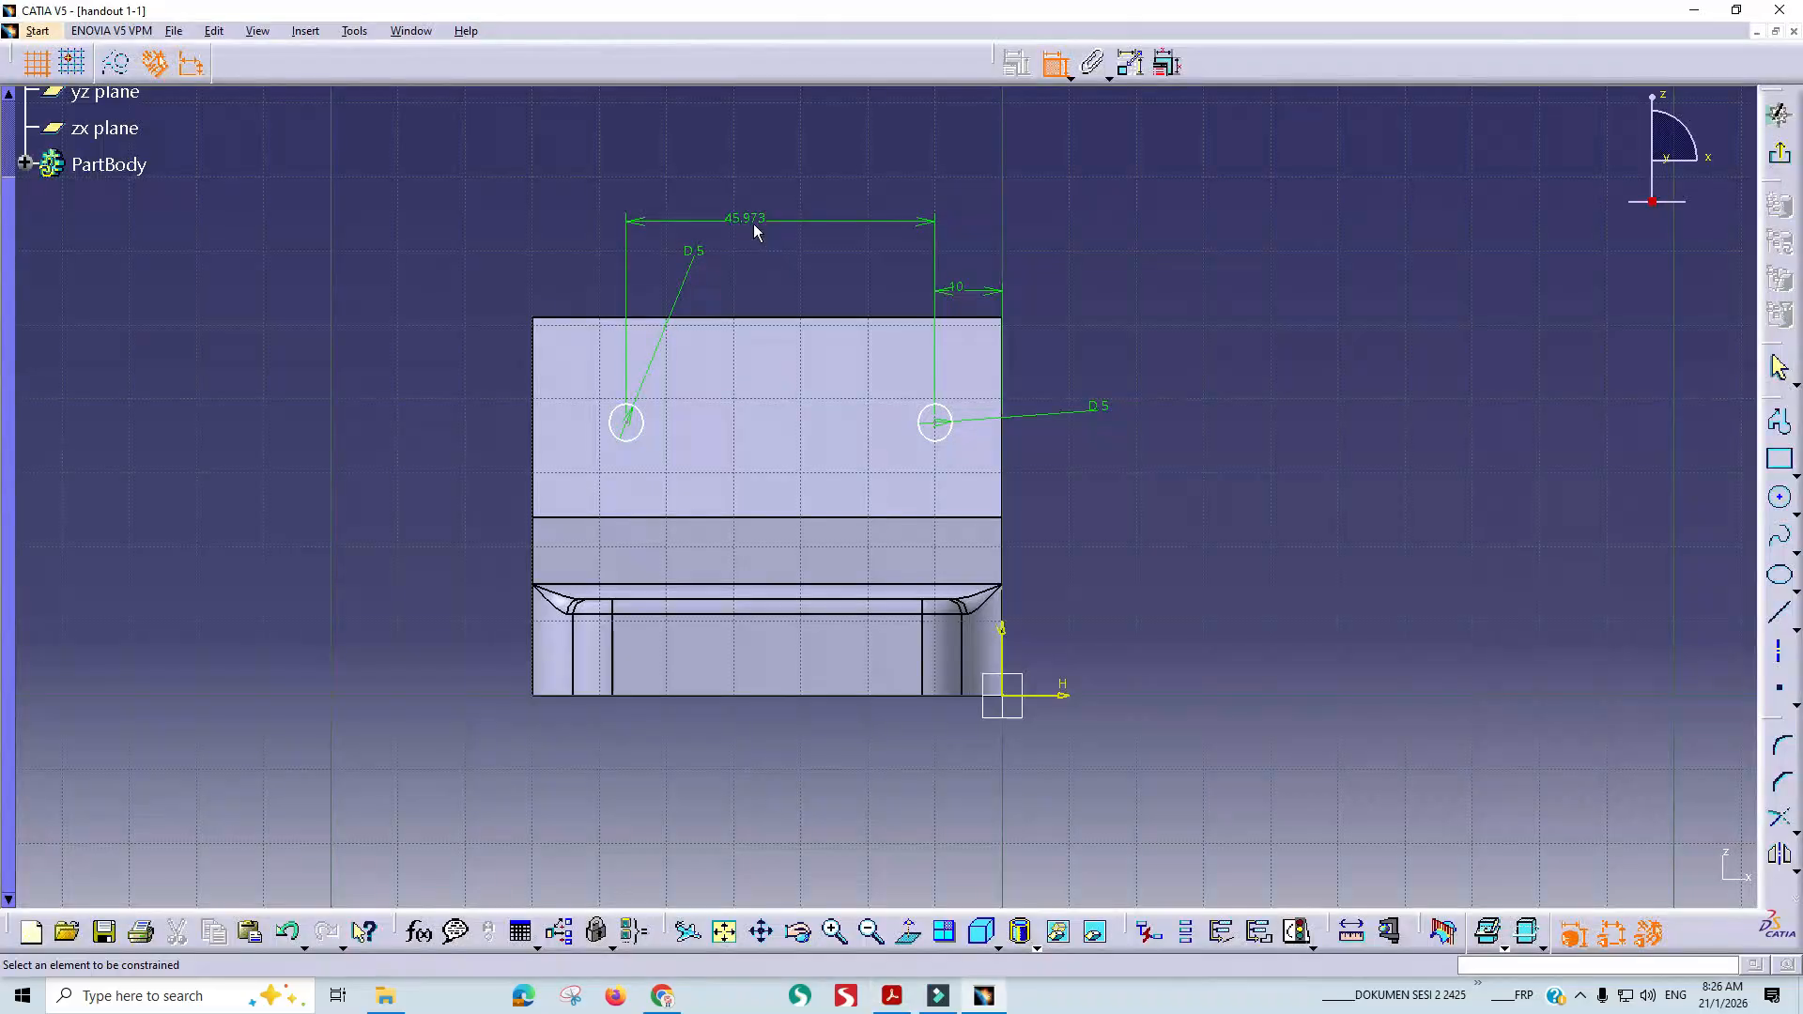
double_click(754, 224)
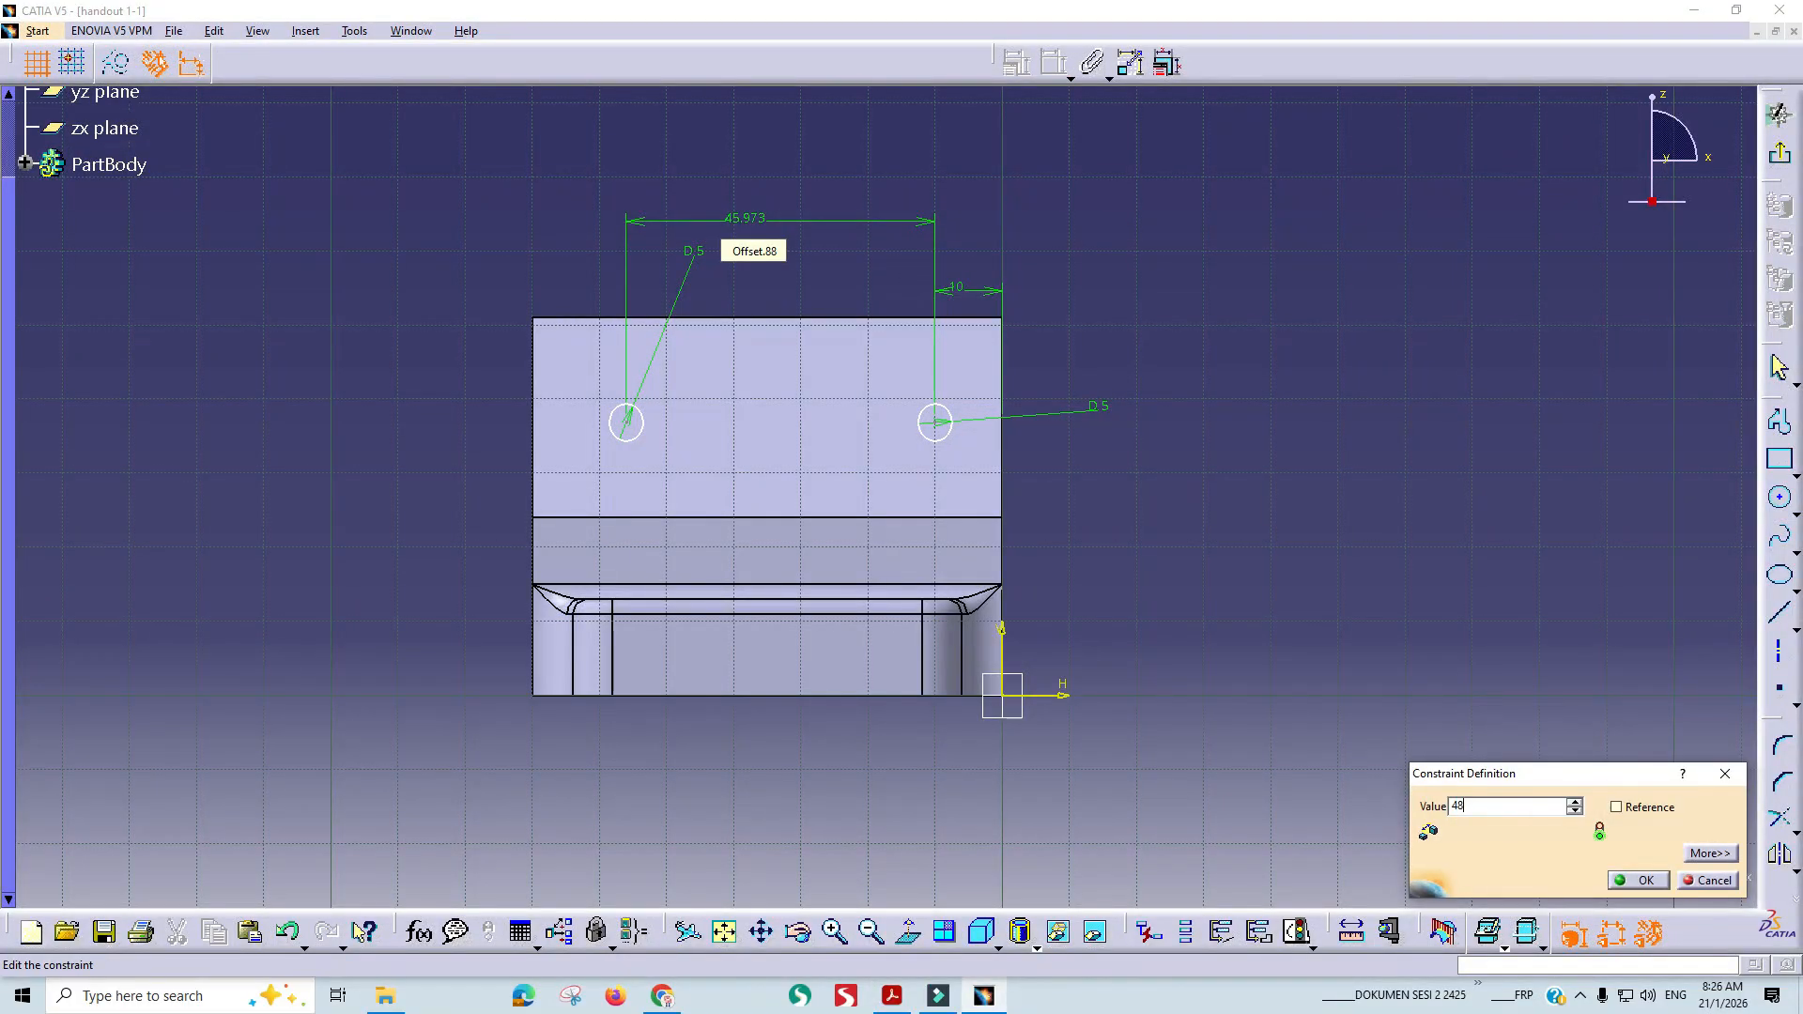
key("Return")
Check the hole height in the PDF drawing's Section A-A and display the model in wireframe, viewed normal to the sketch.
key("alt+Tab")
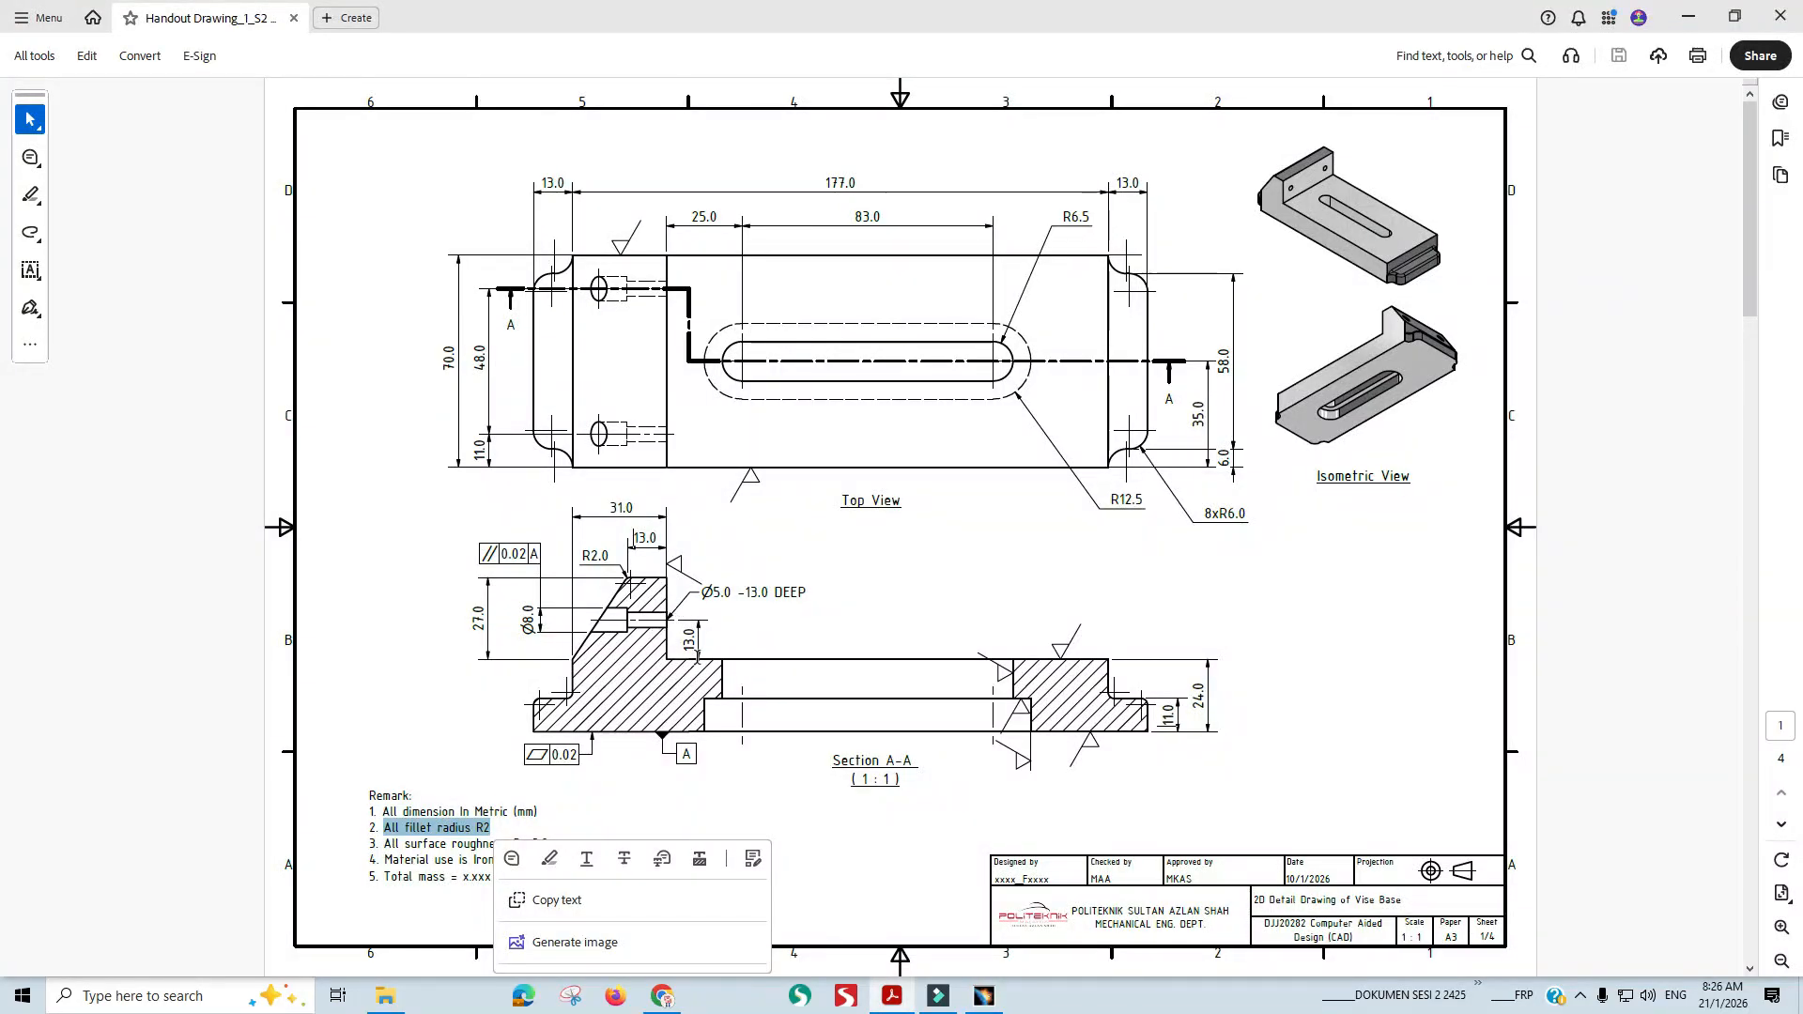
key("alt+Tab")
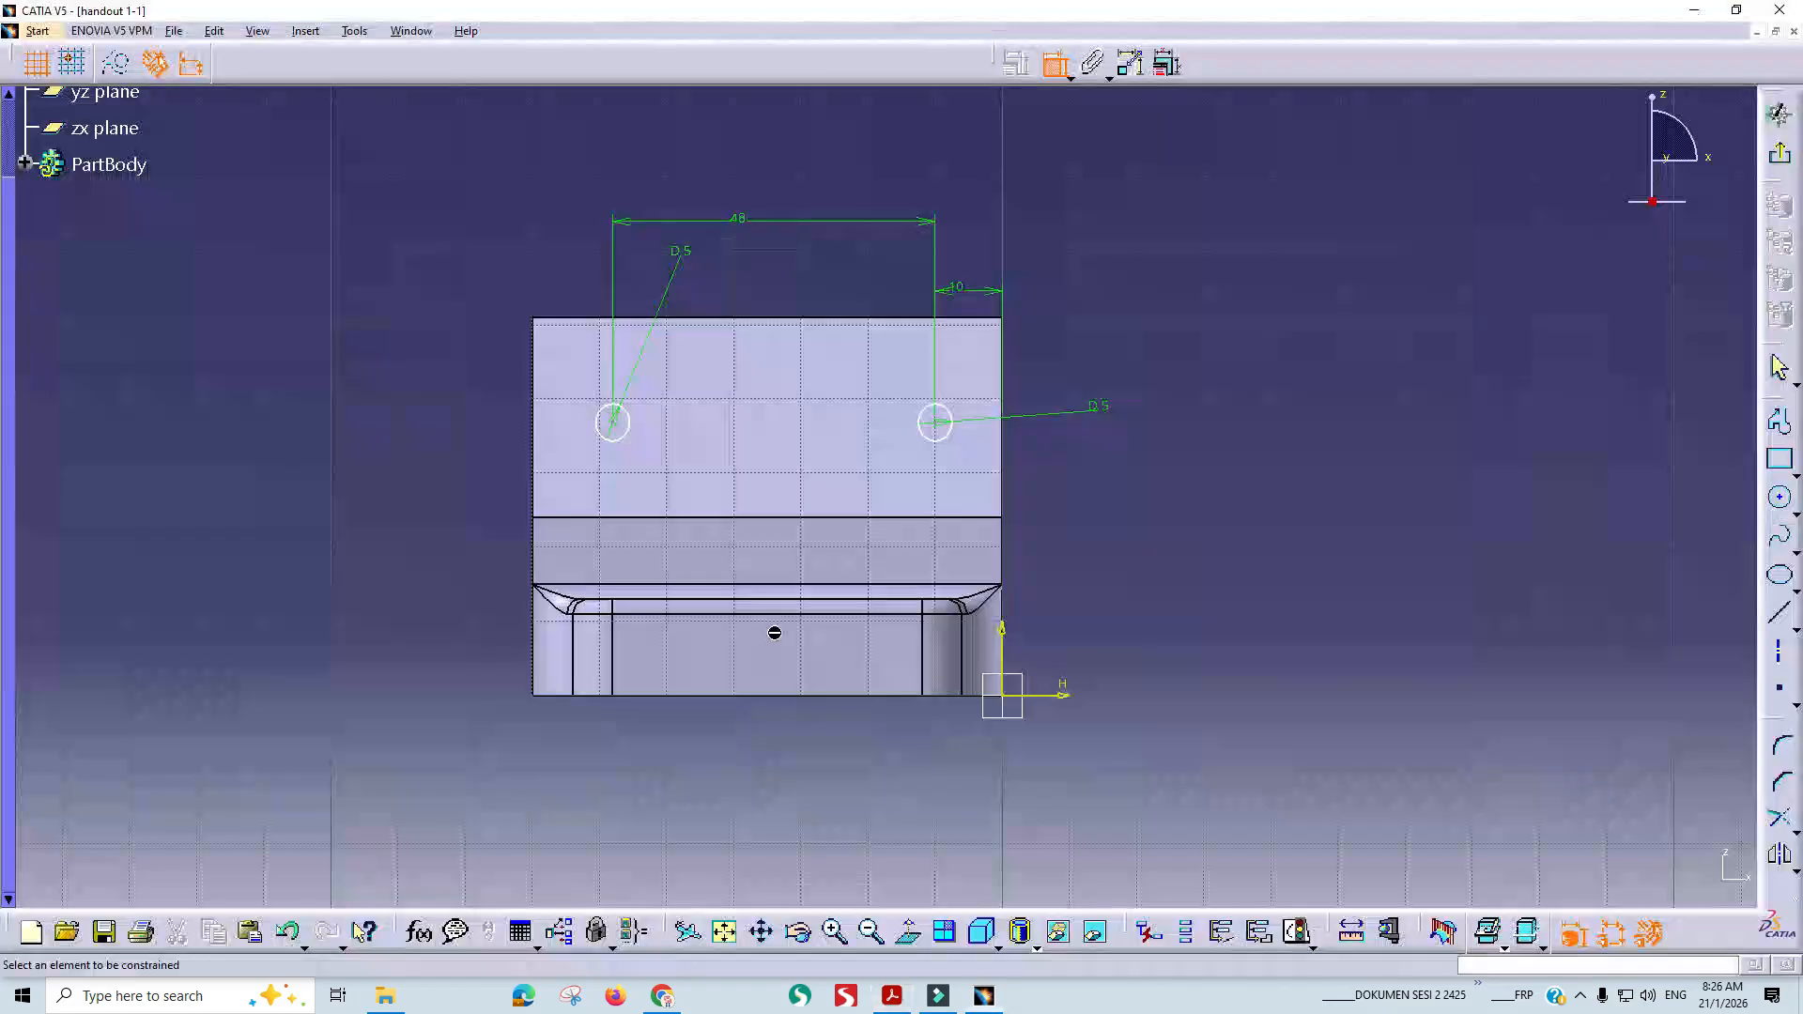
key("alt+Tab")
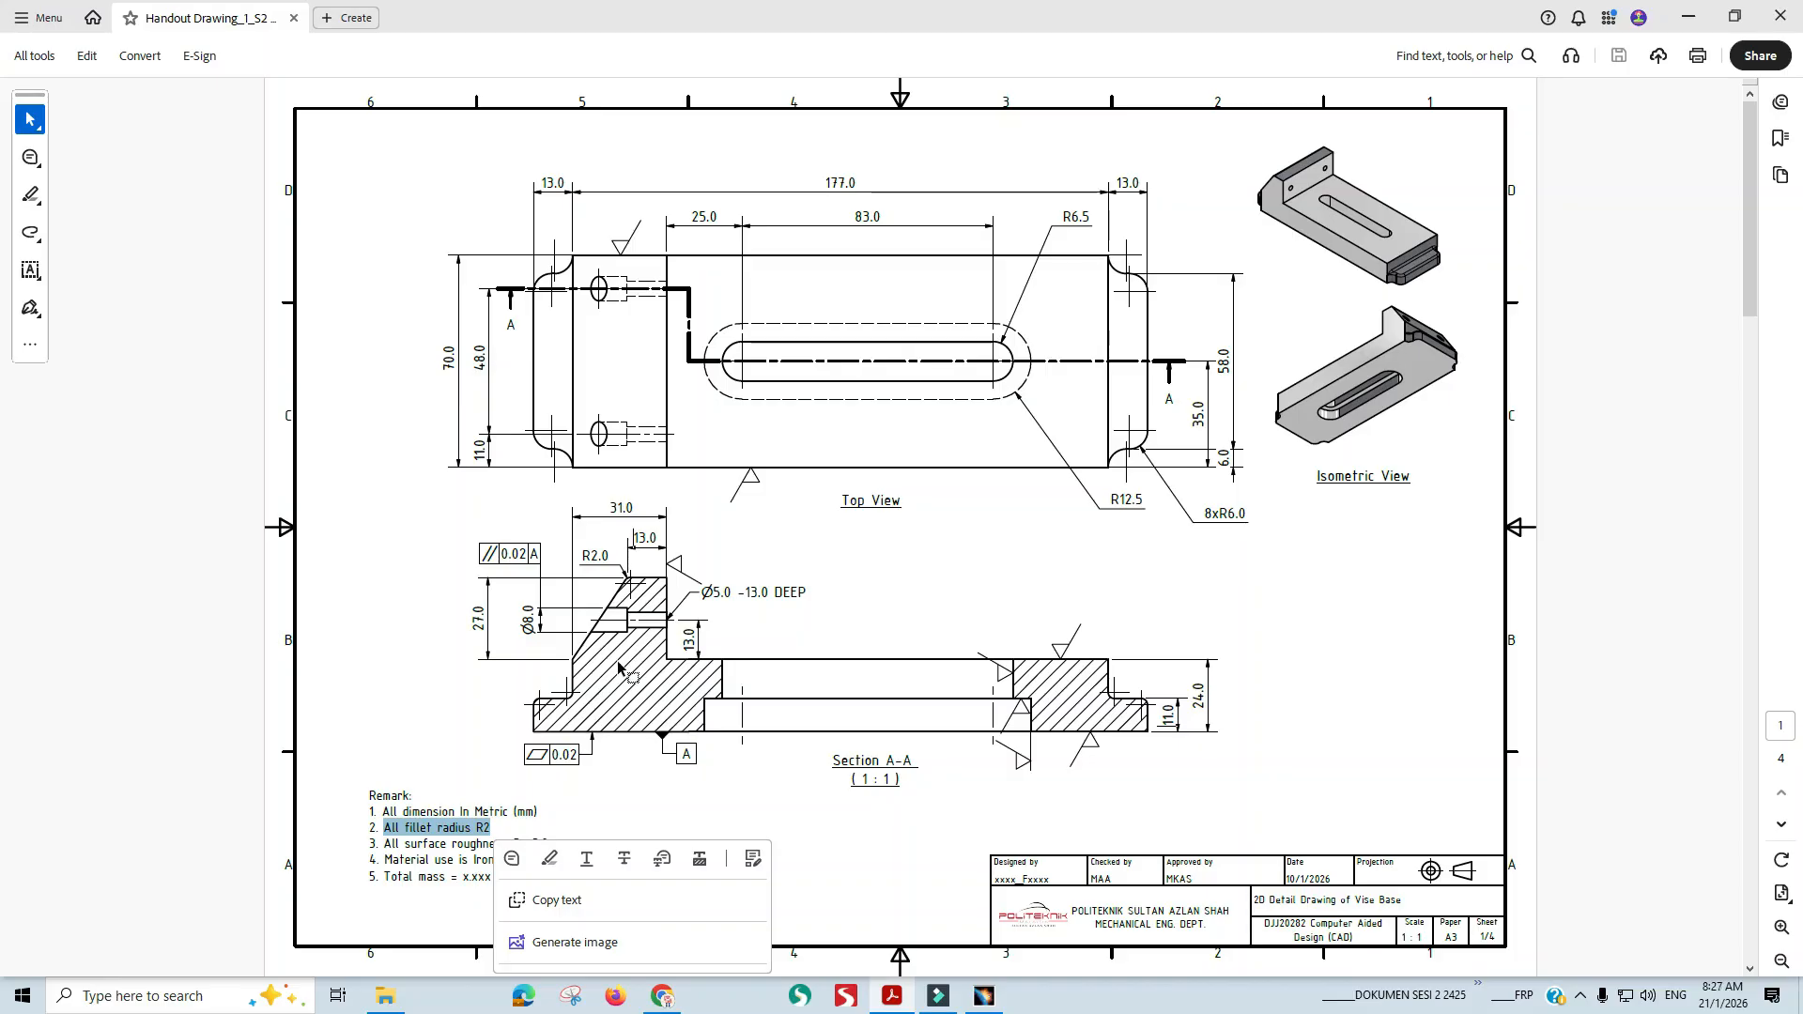
key("alt+Tab")
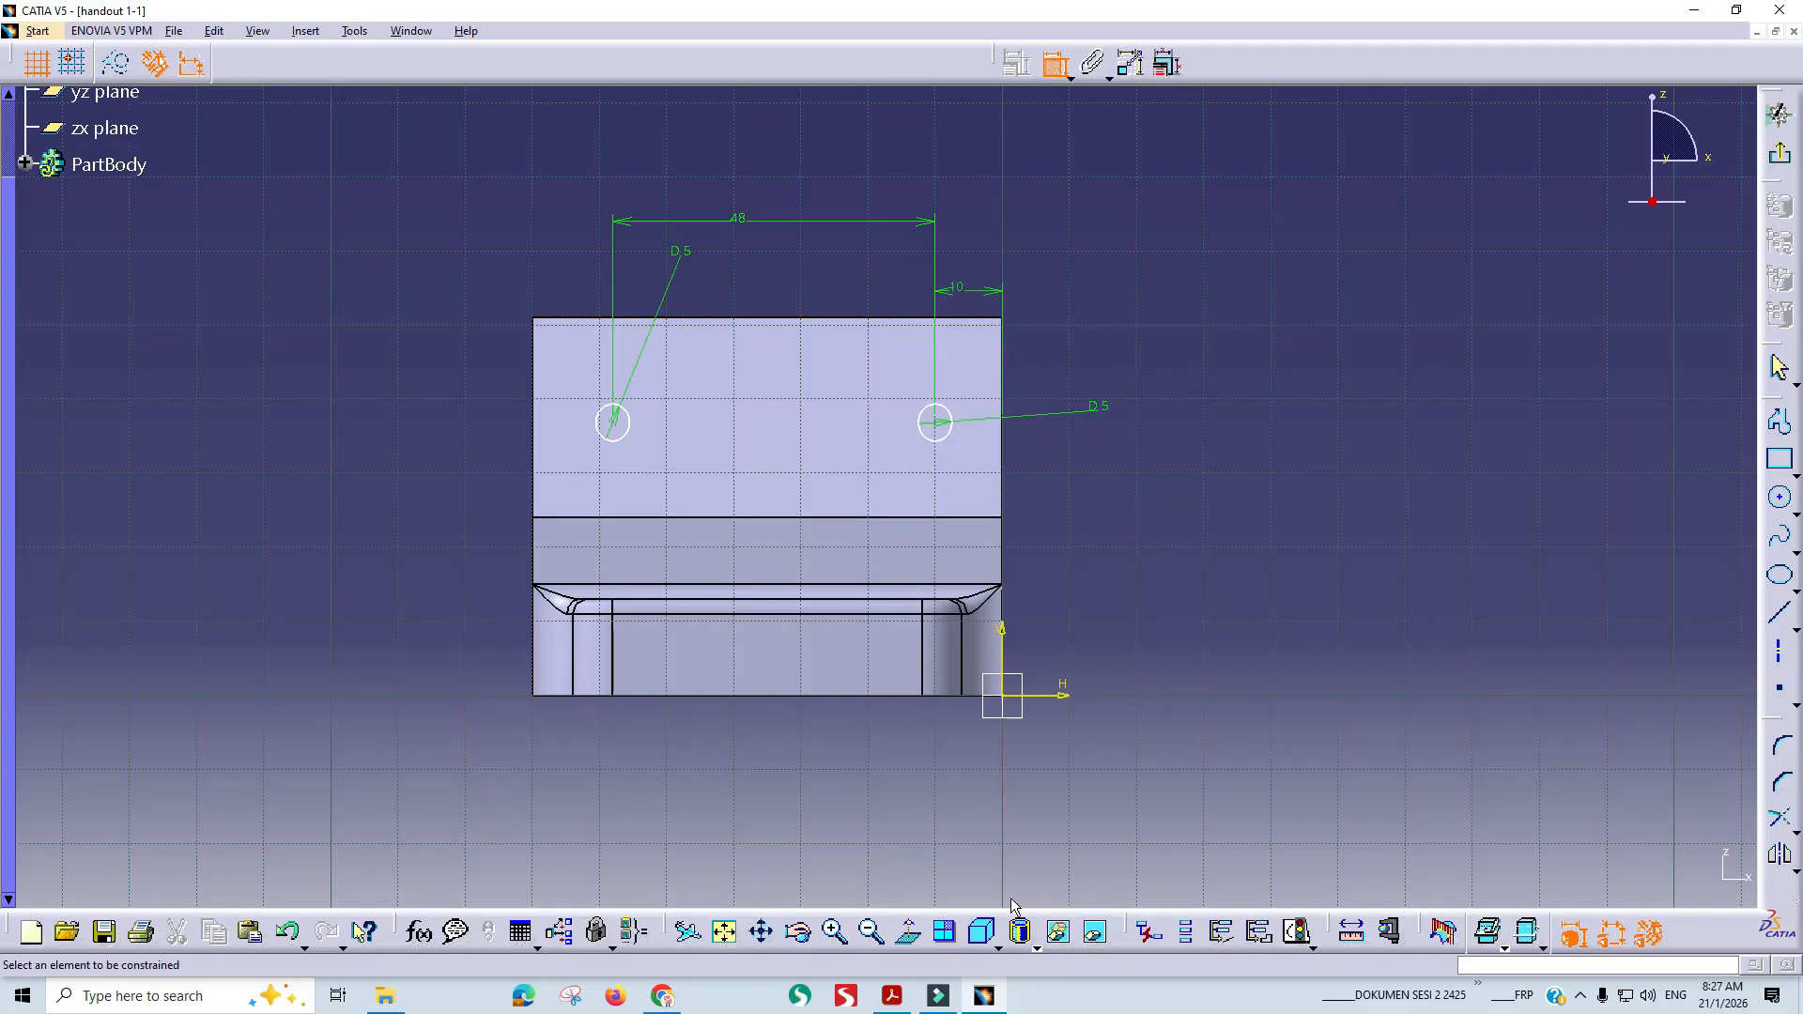
left_click(1039, 949)
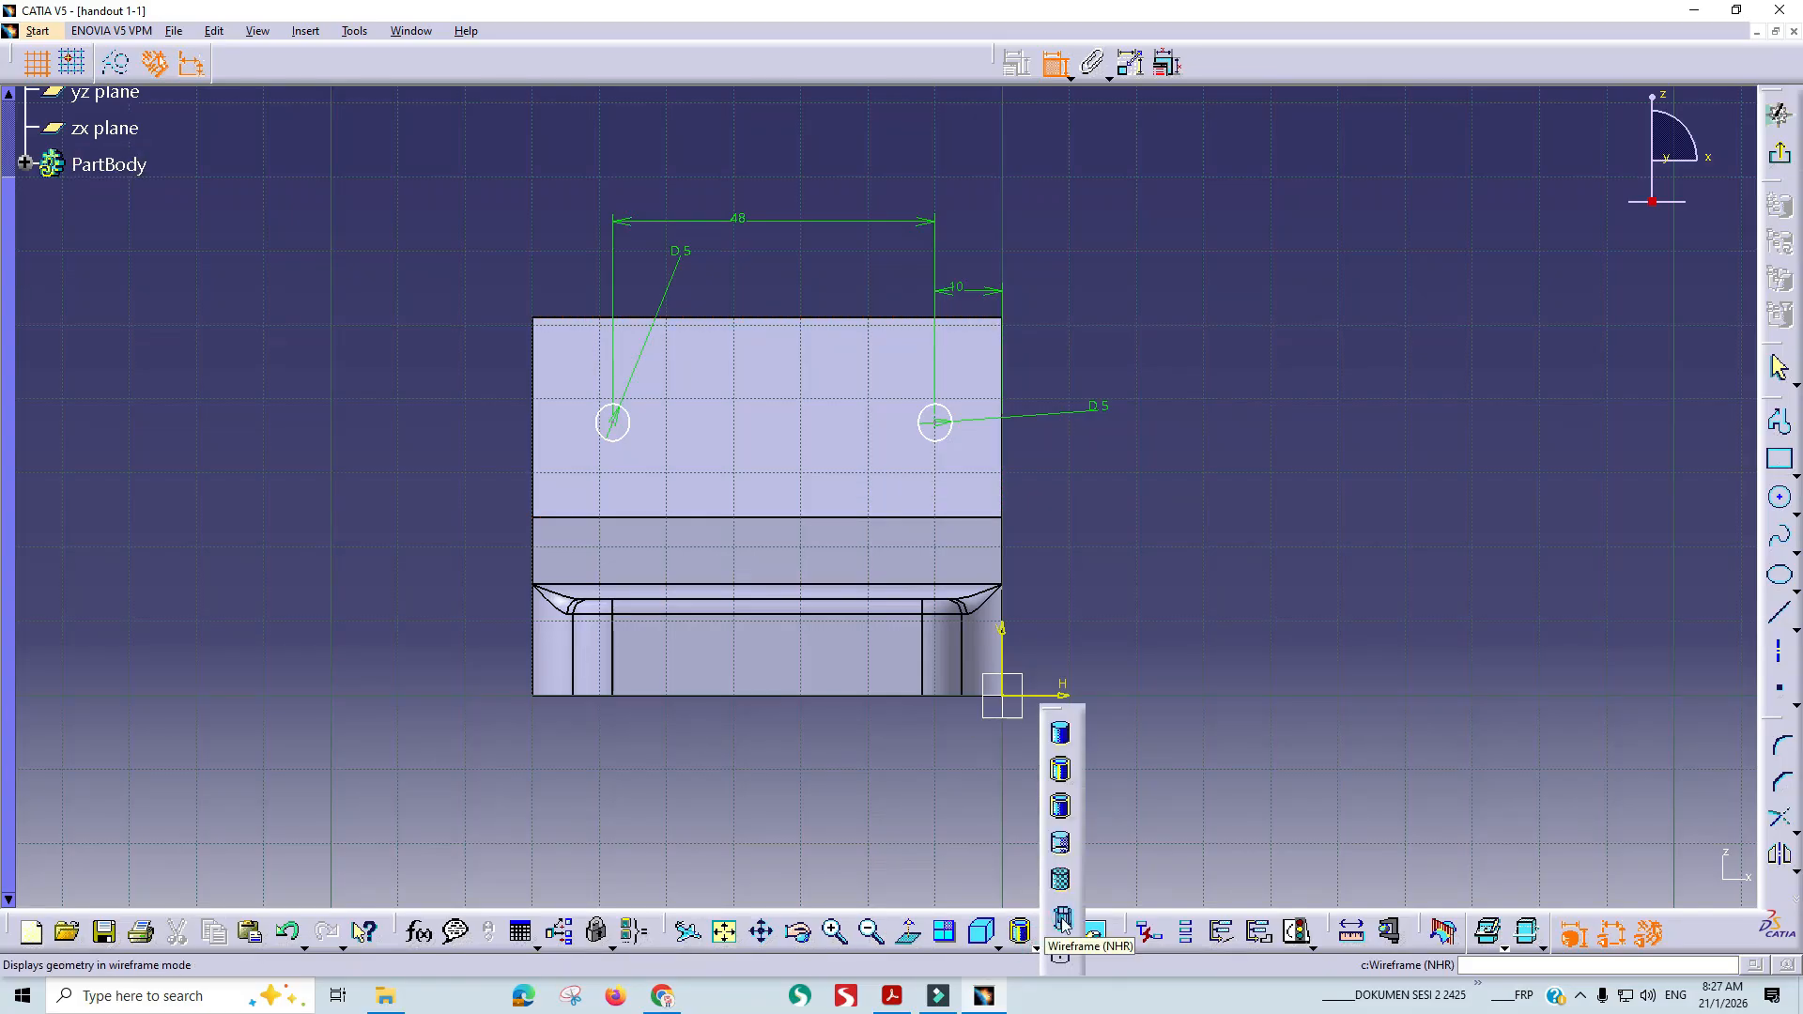
left_click(1061, 918)
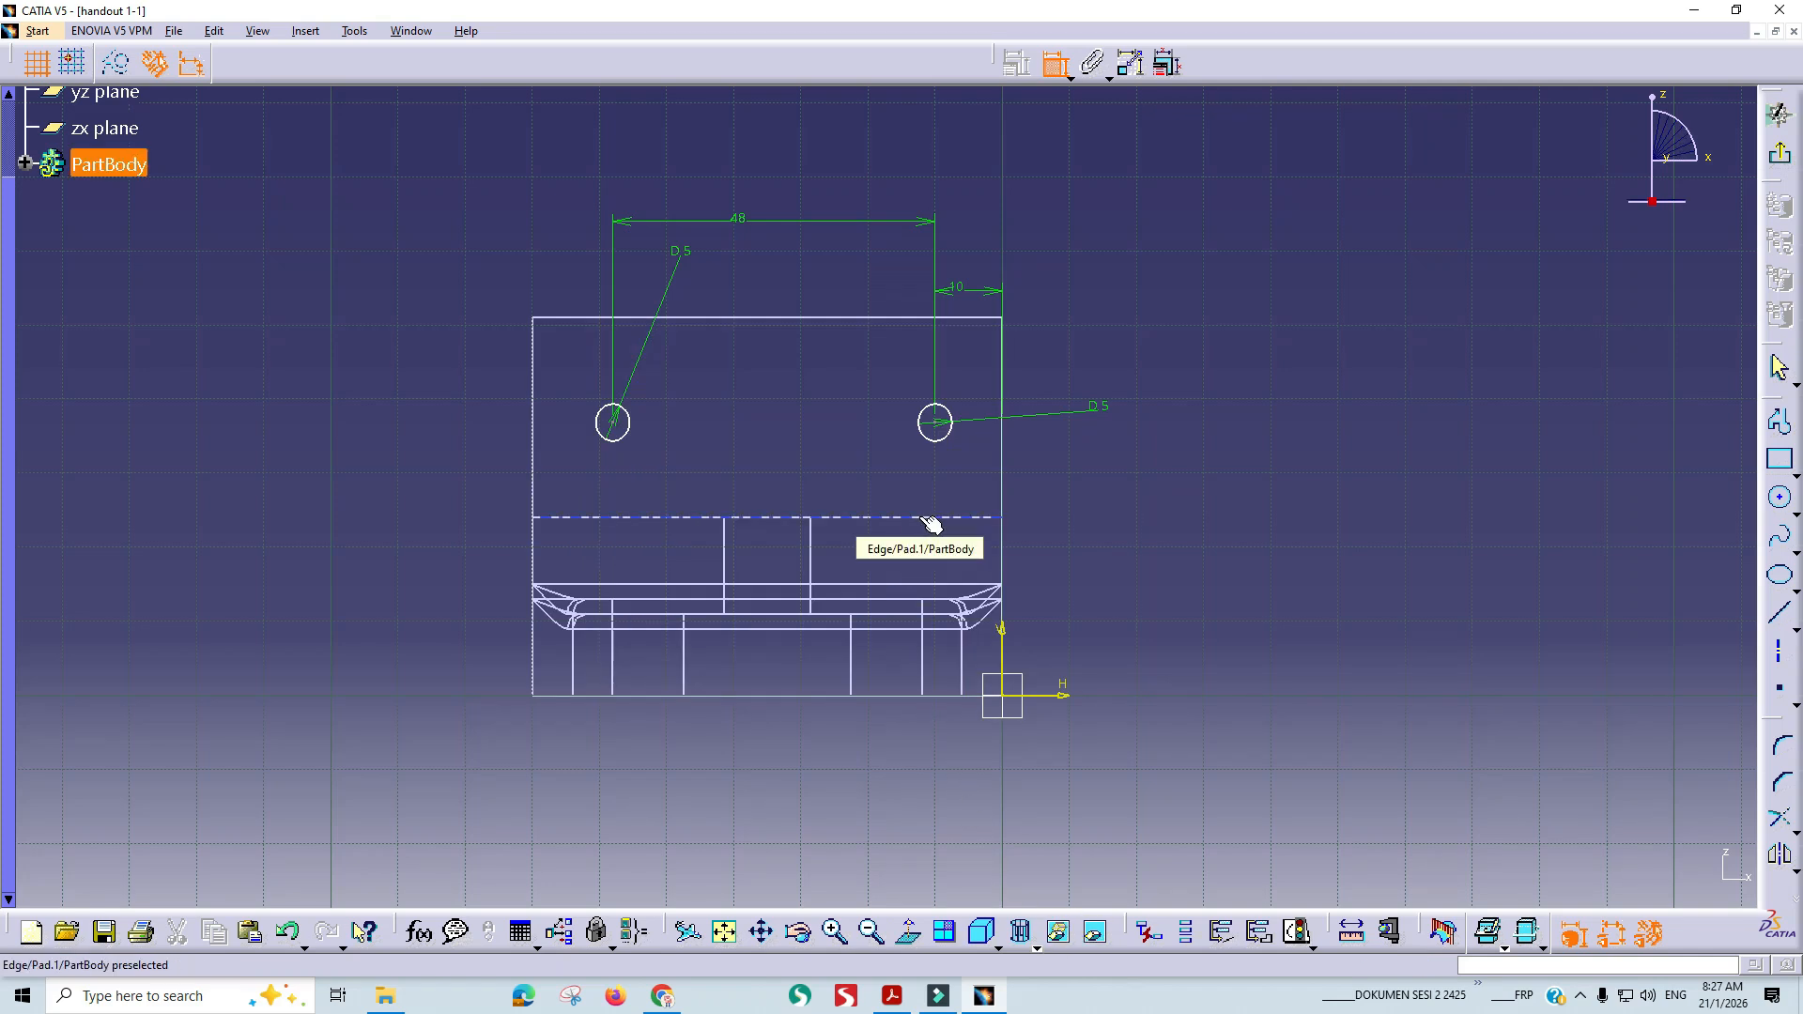
middle_click_drag(1111, 554, 1035, 552)
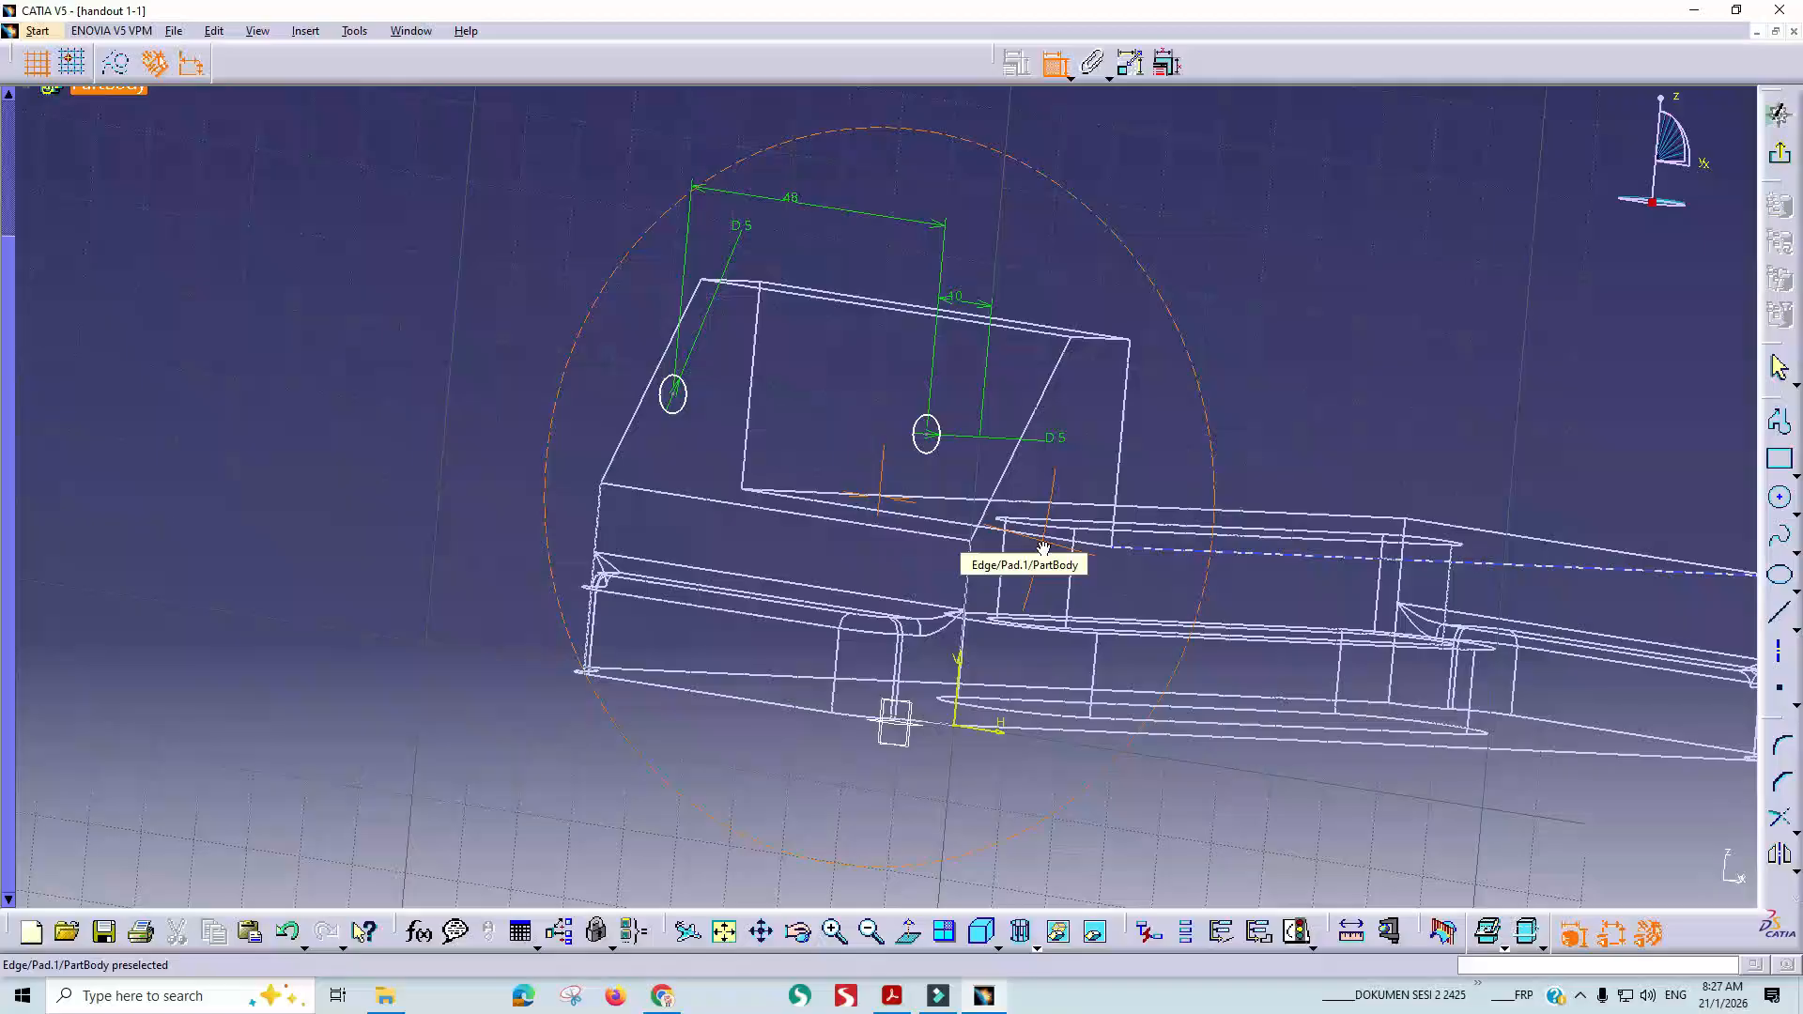
left_click(909, 933)
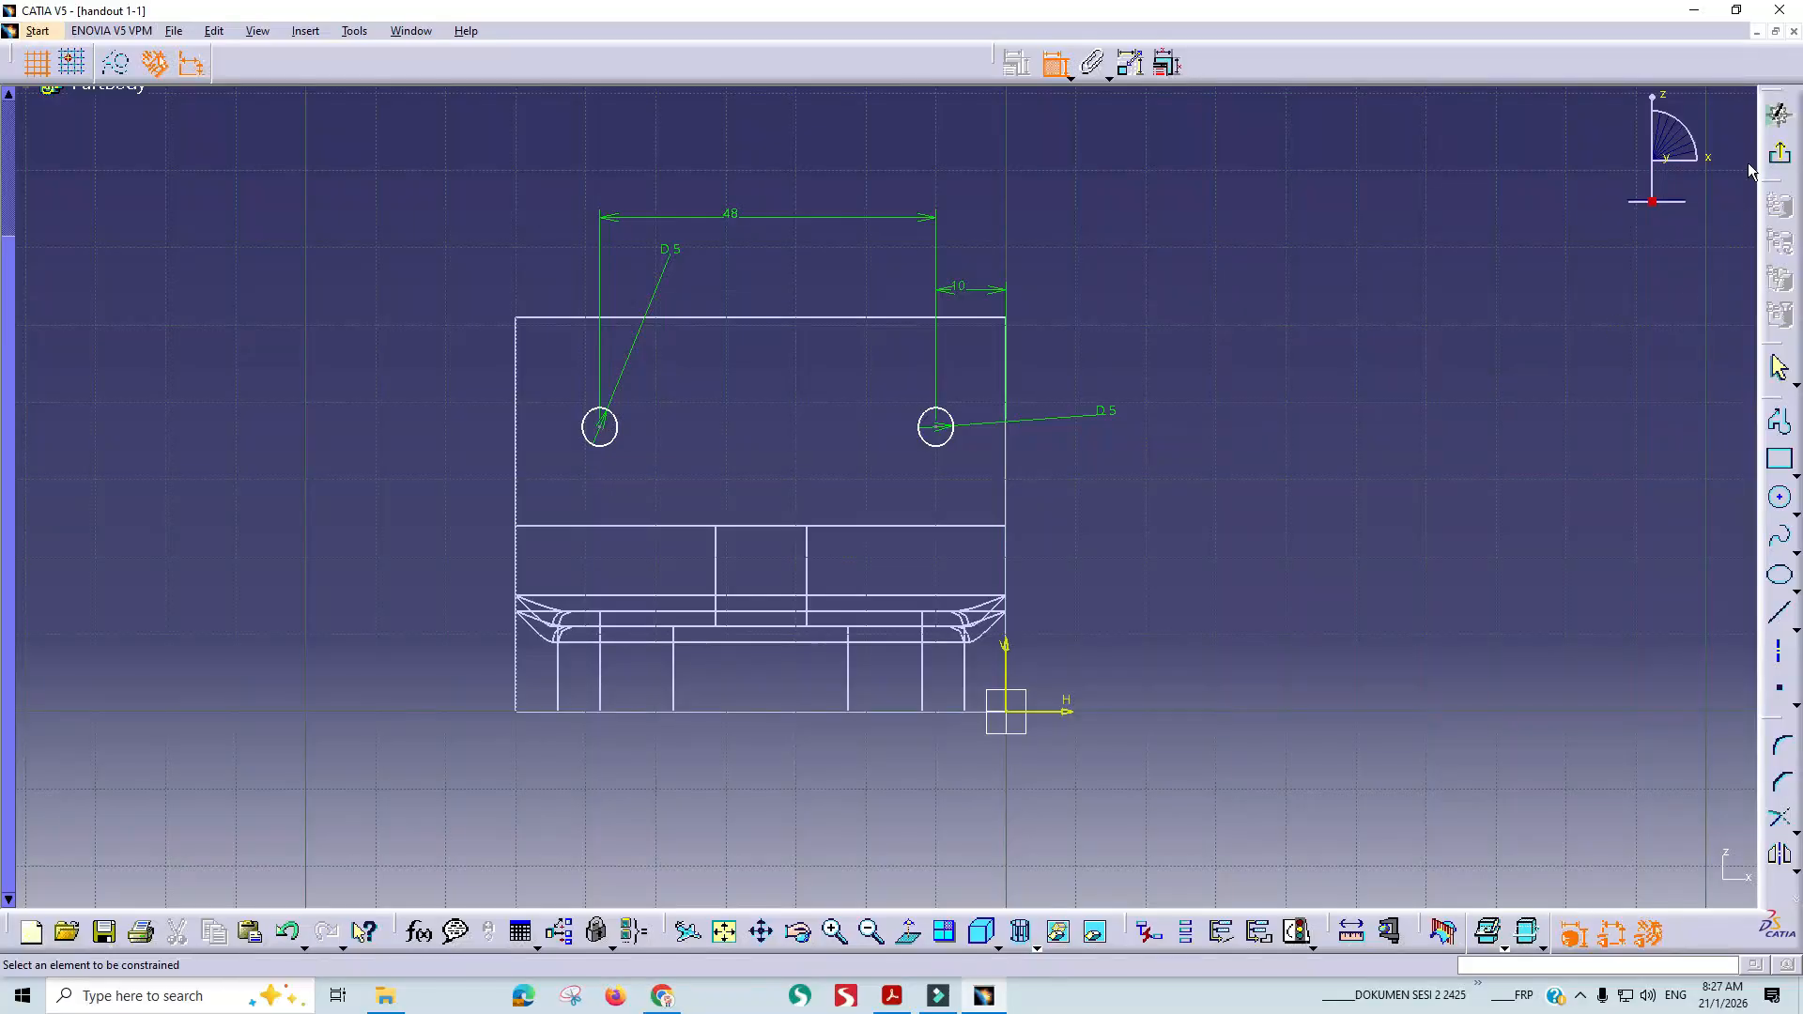
Set the centre of the circle nearer the sketch origin 13 mm above the horizontal edge at the foot of the slope.
left_click(950, 526)
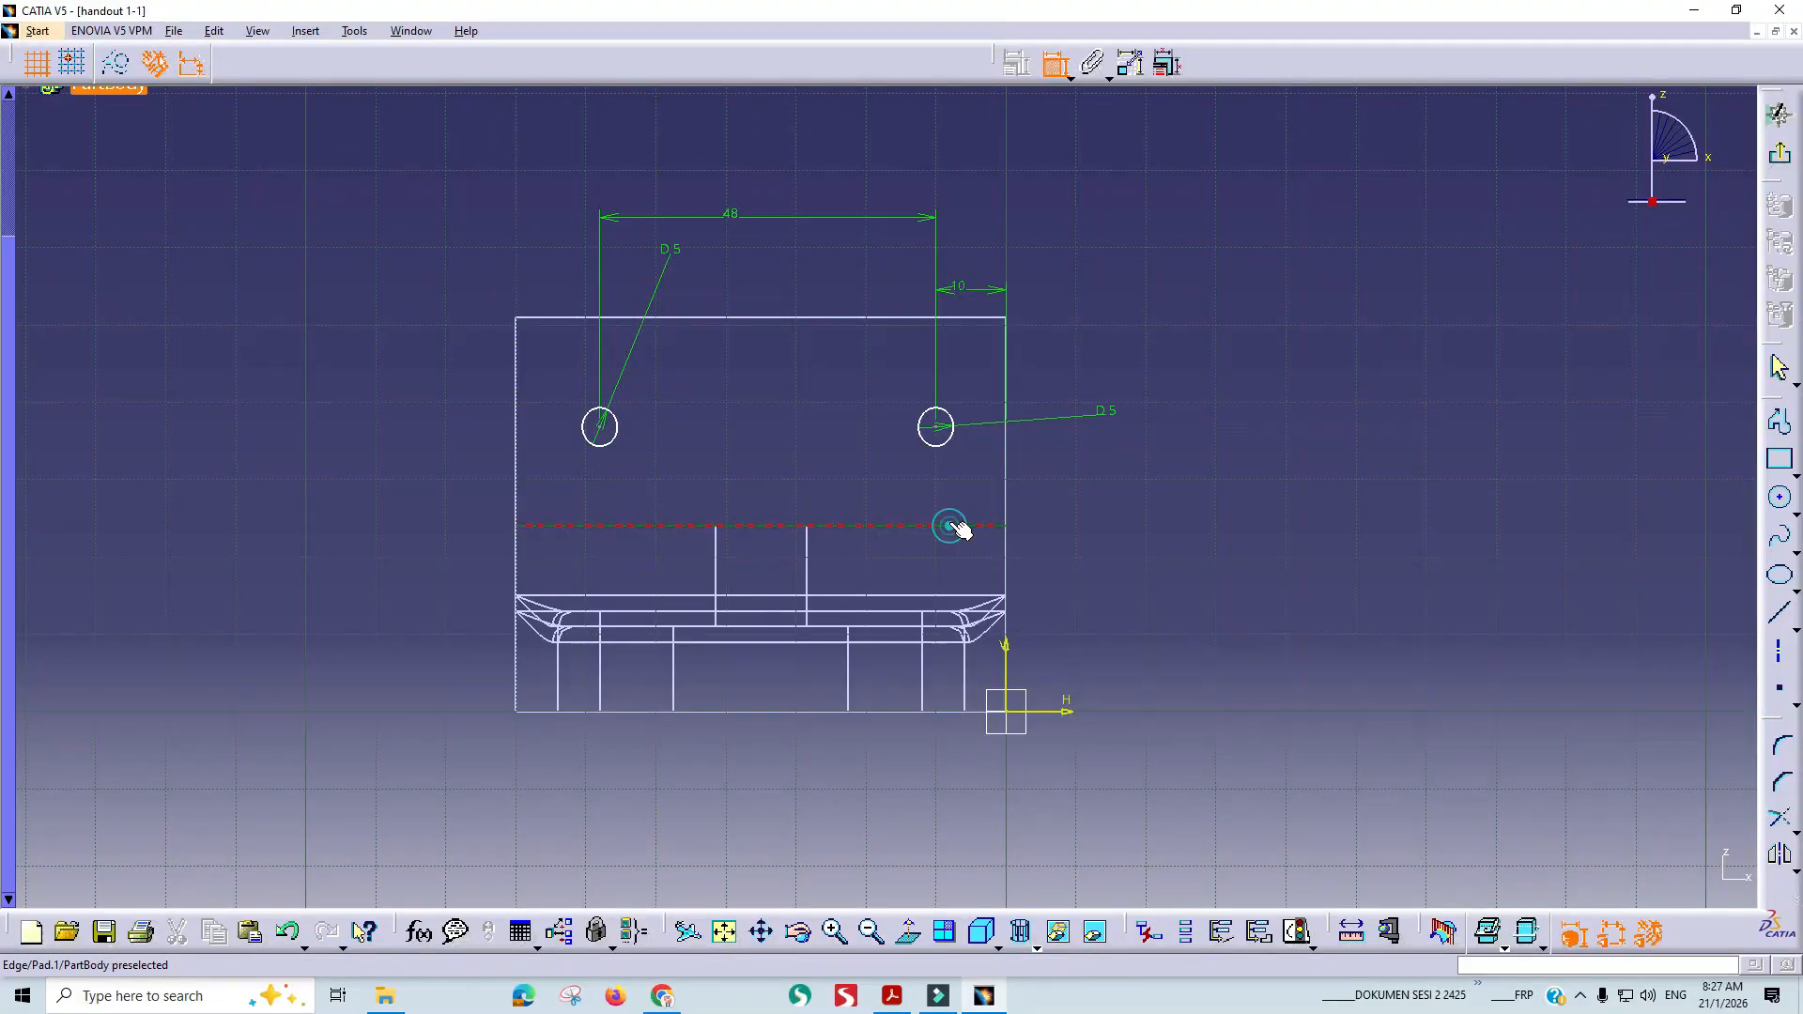
left_click(947, 430)
left_click(1080, 475)
double_click(1086, 473)
type("13")
key("Return")
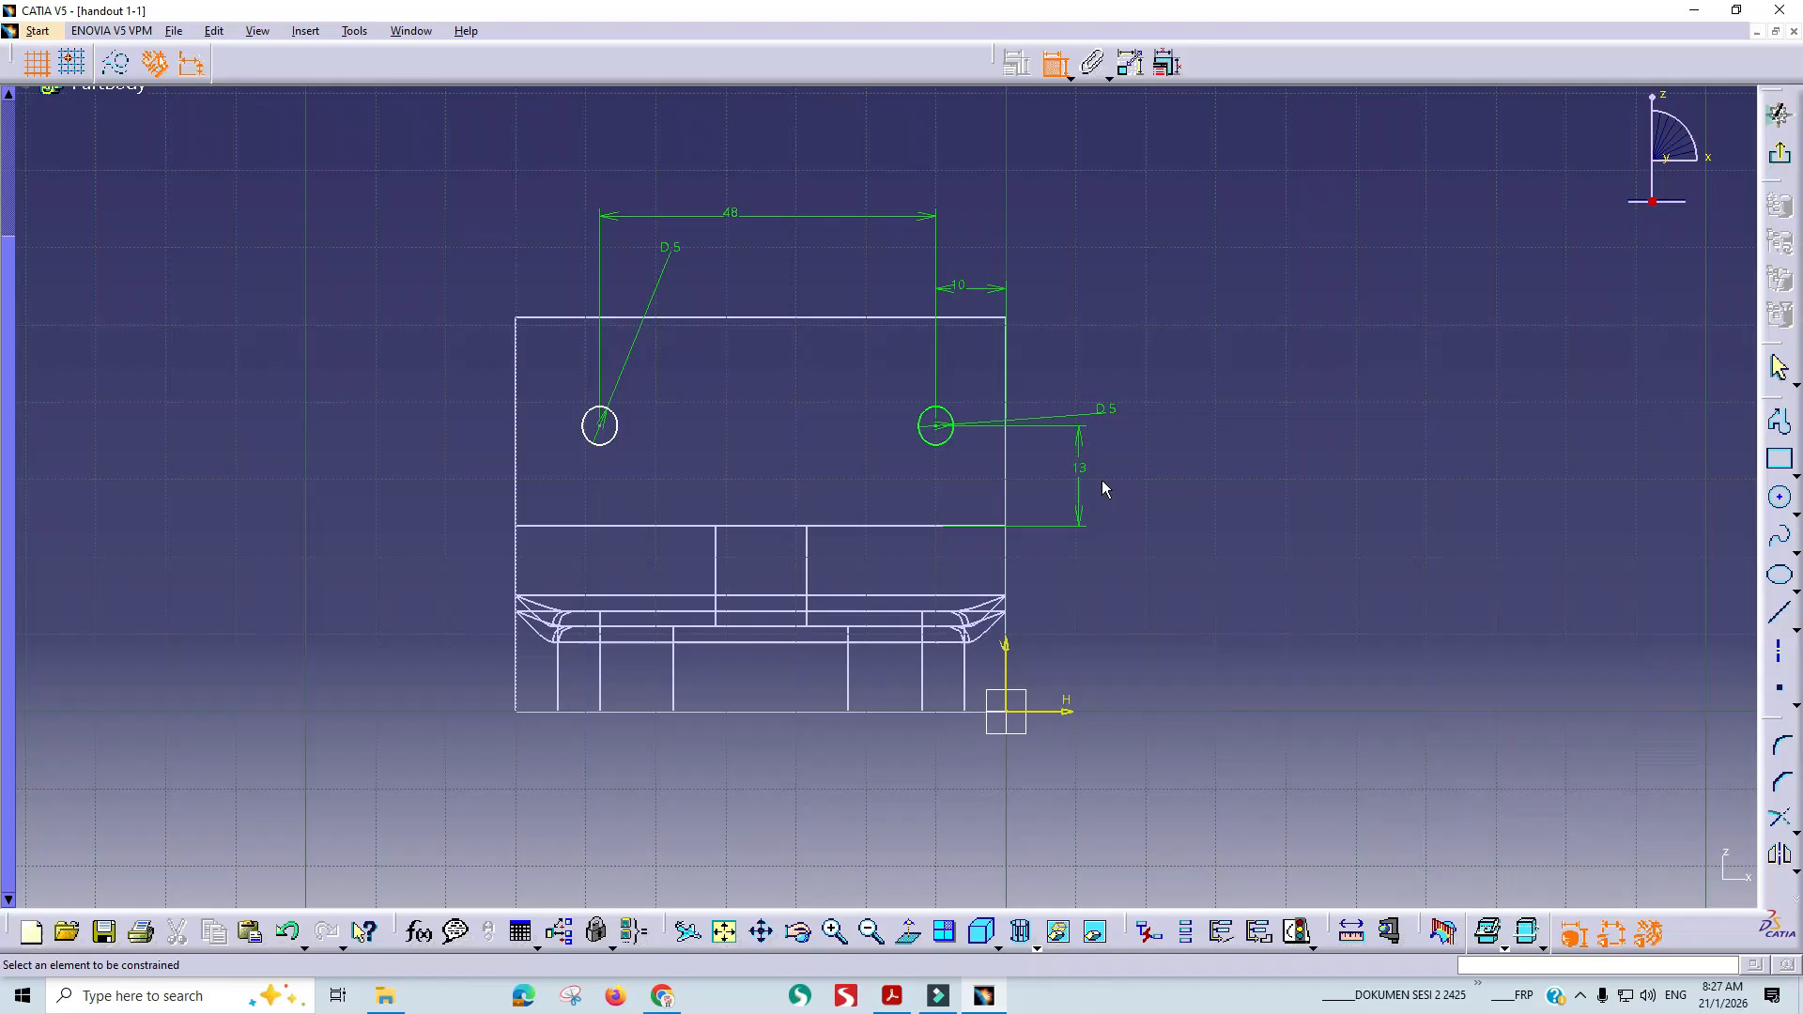
Dimension the other circle's centre height from the same horizontal edge.
left_click(614, 532)
left_click(599, 424)
left_click(468, 460)
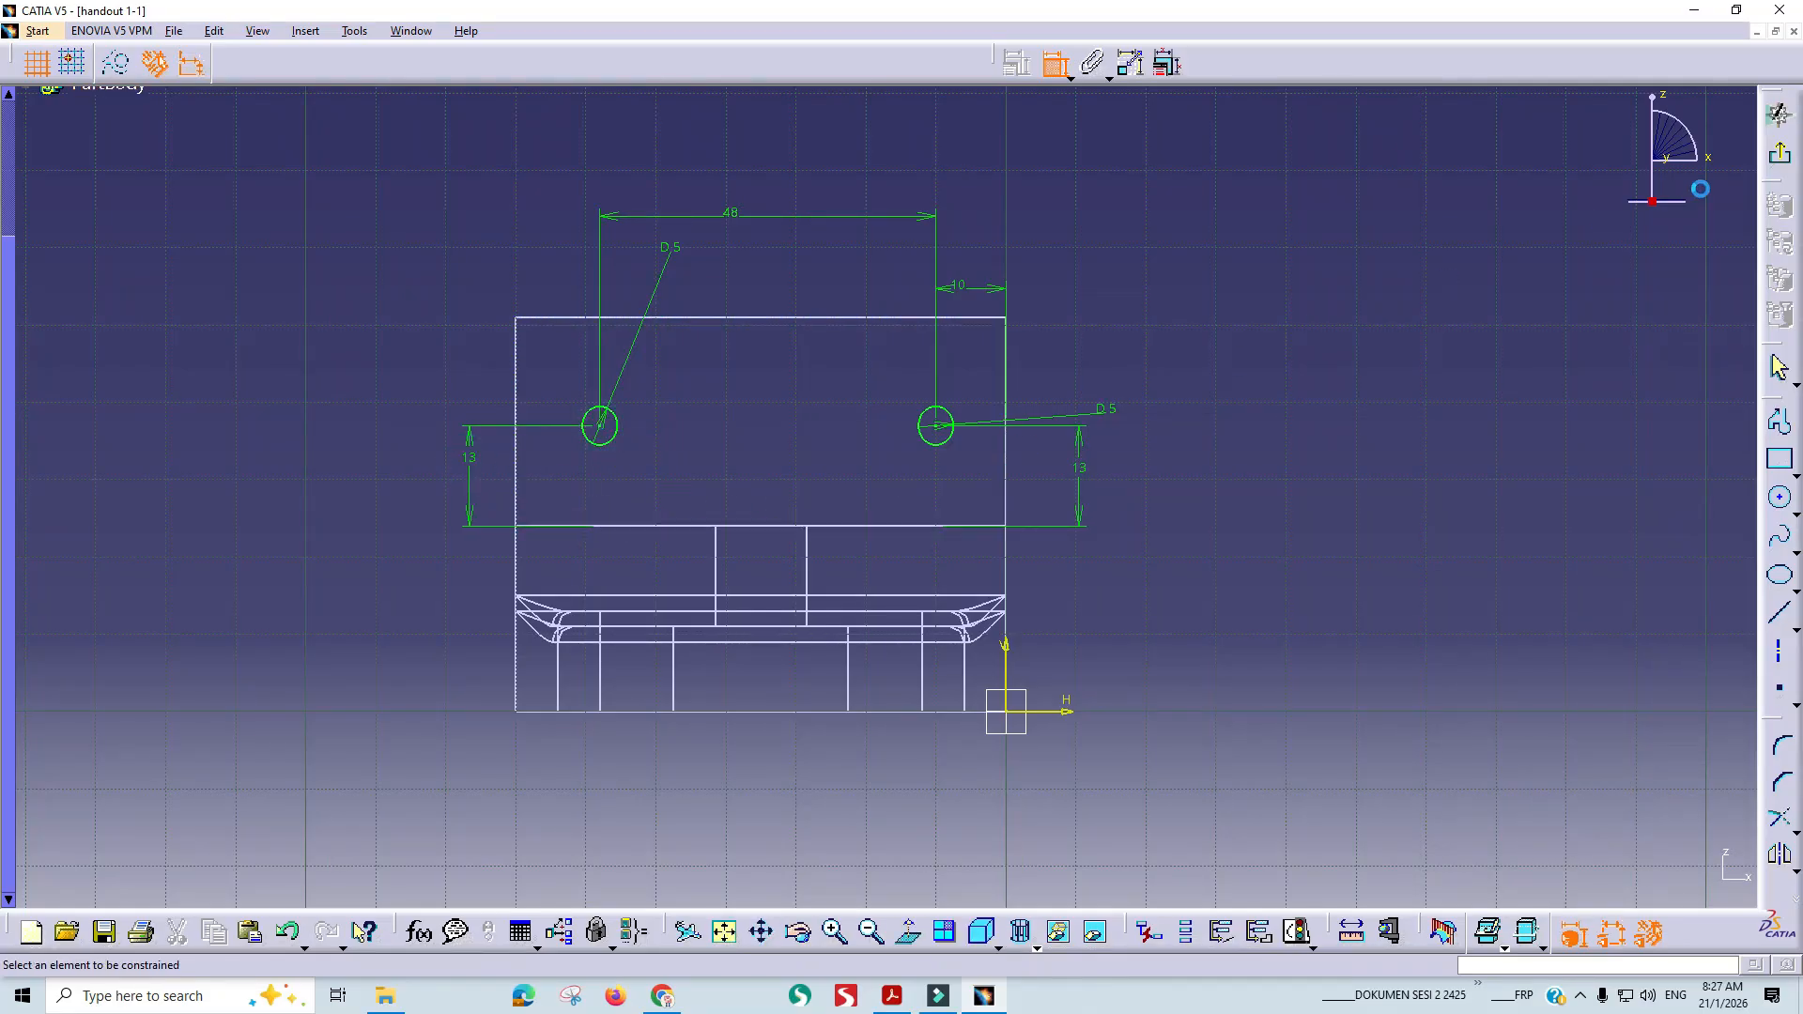
Restore the shading-with-edges display and exit the two-circle hole sketch.
left_click(1022, 932)
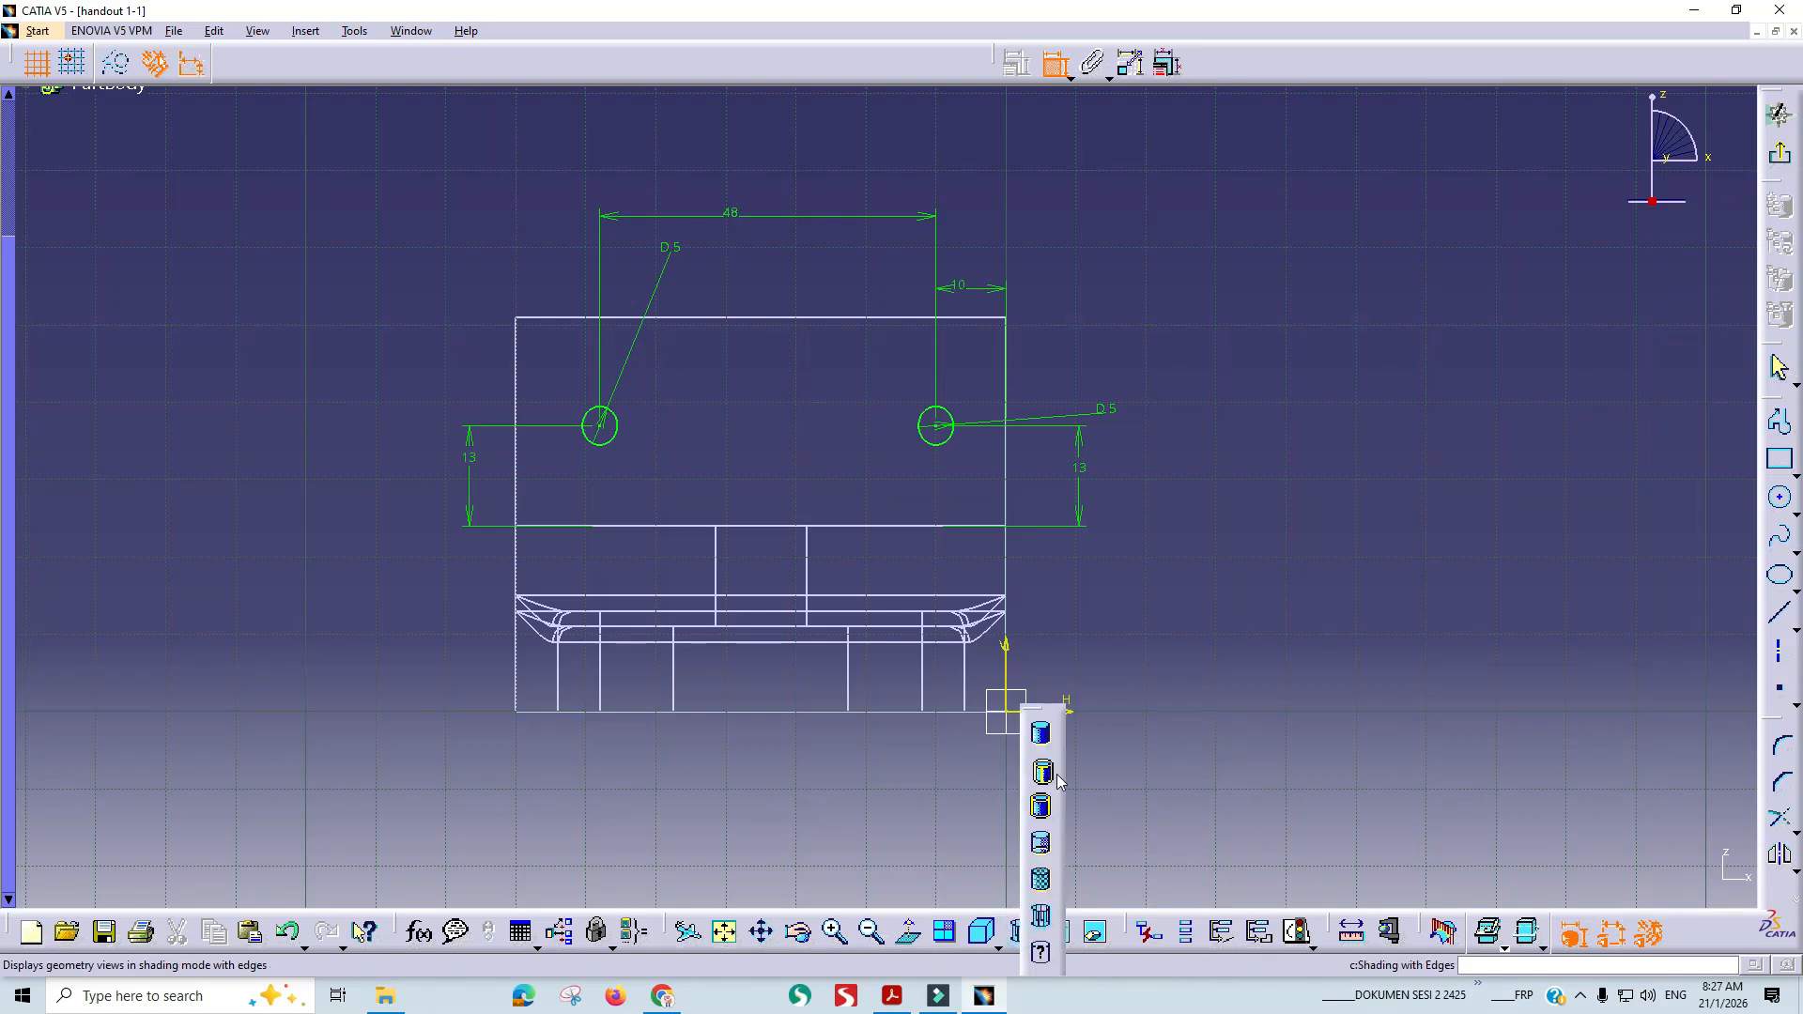
left_click(1041, 770)
left_click(1275, 584)
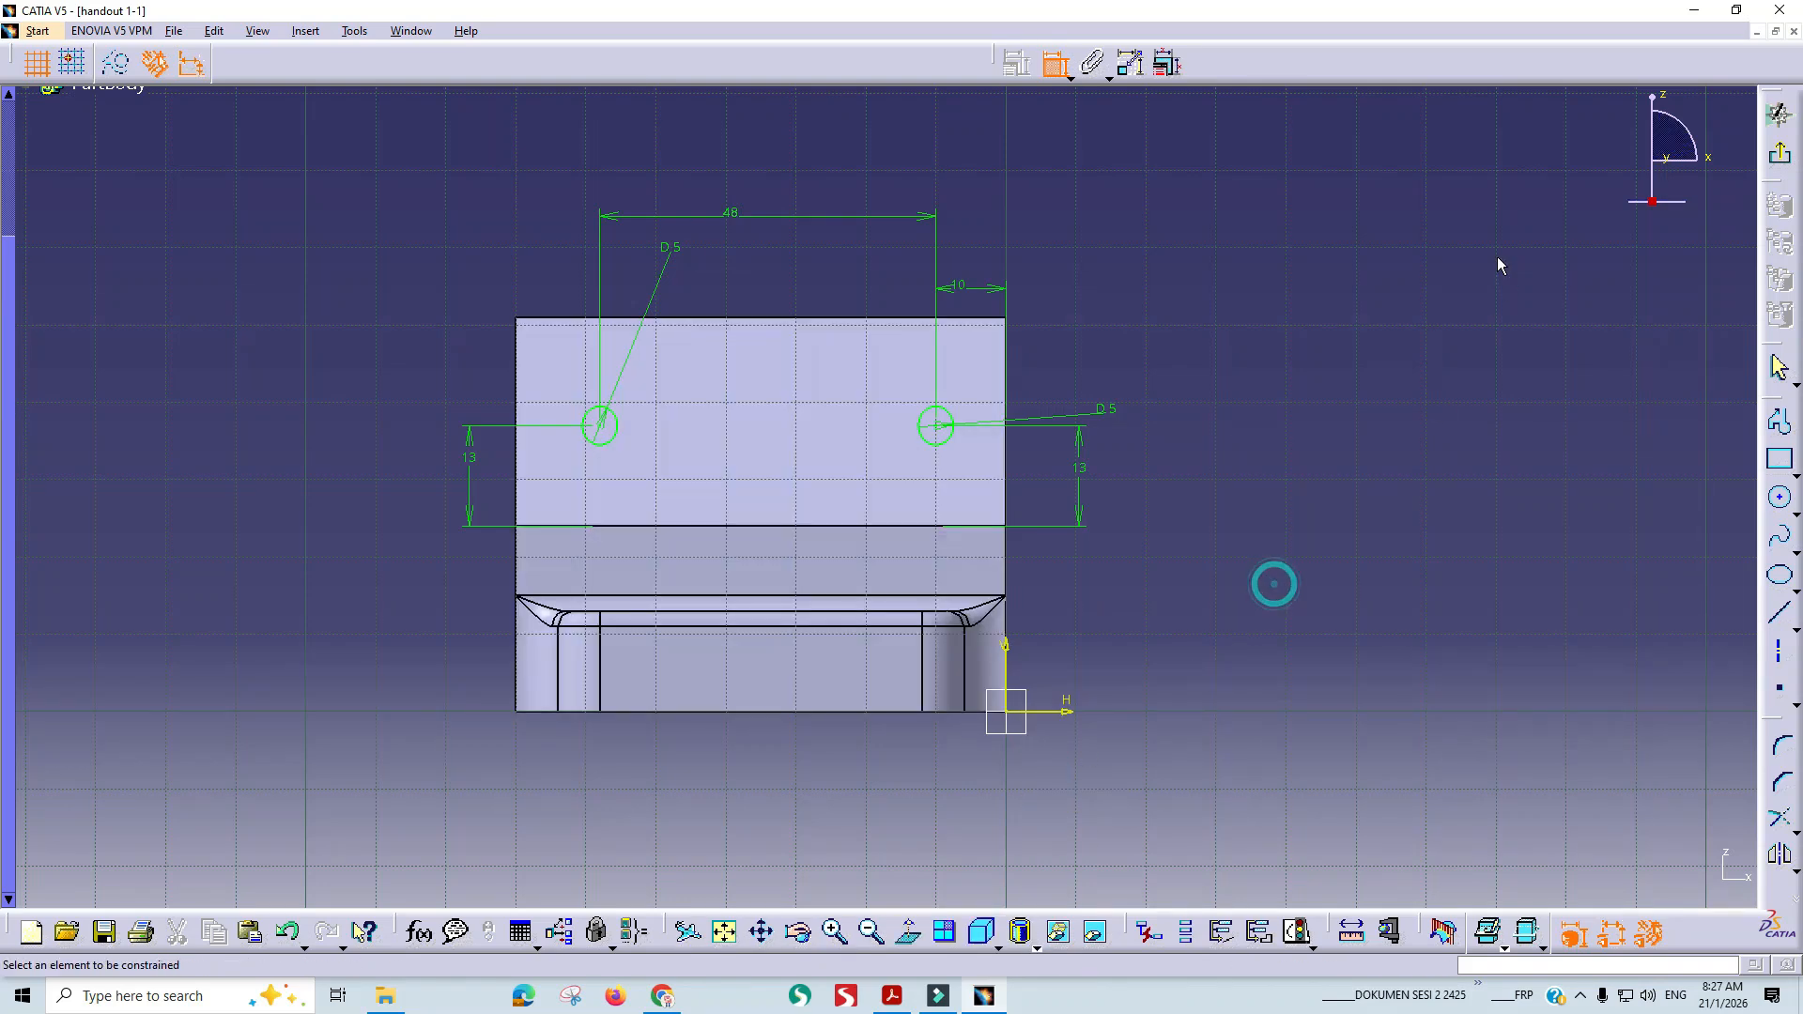
middle_click_drag(1332, 455, 920, 488)
left_click(1780, 153)
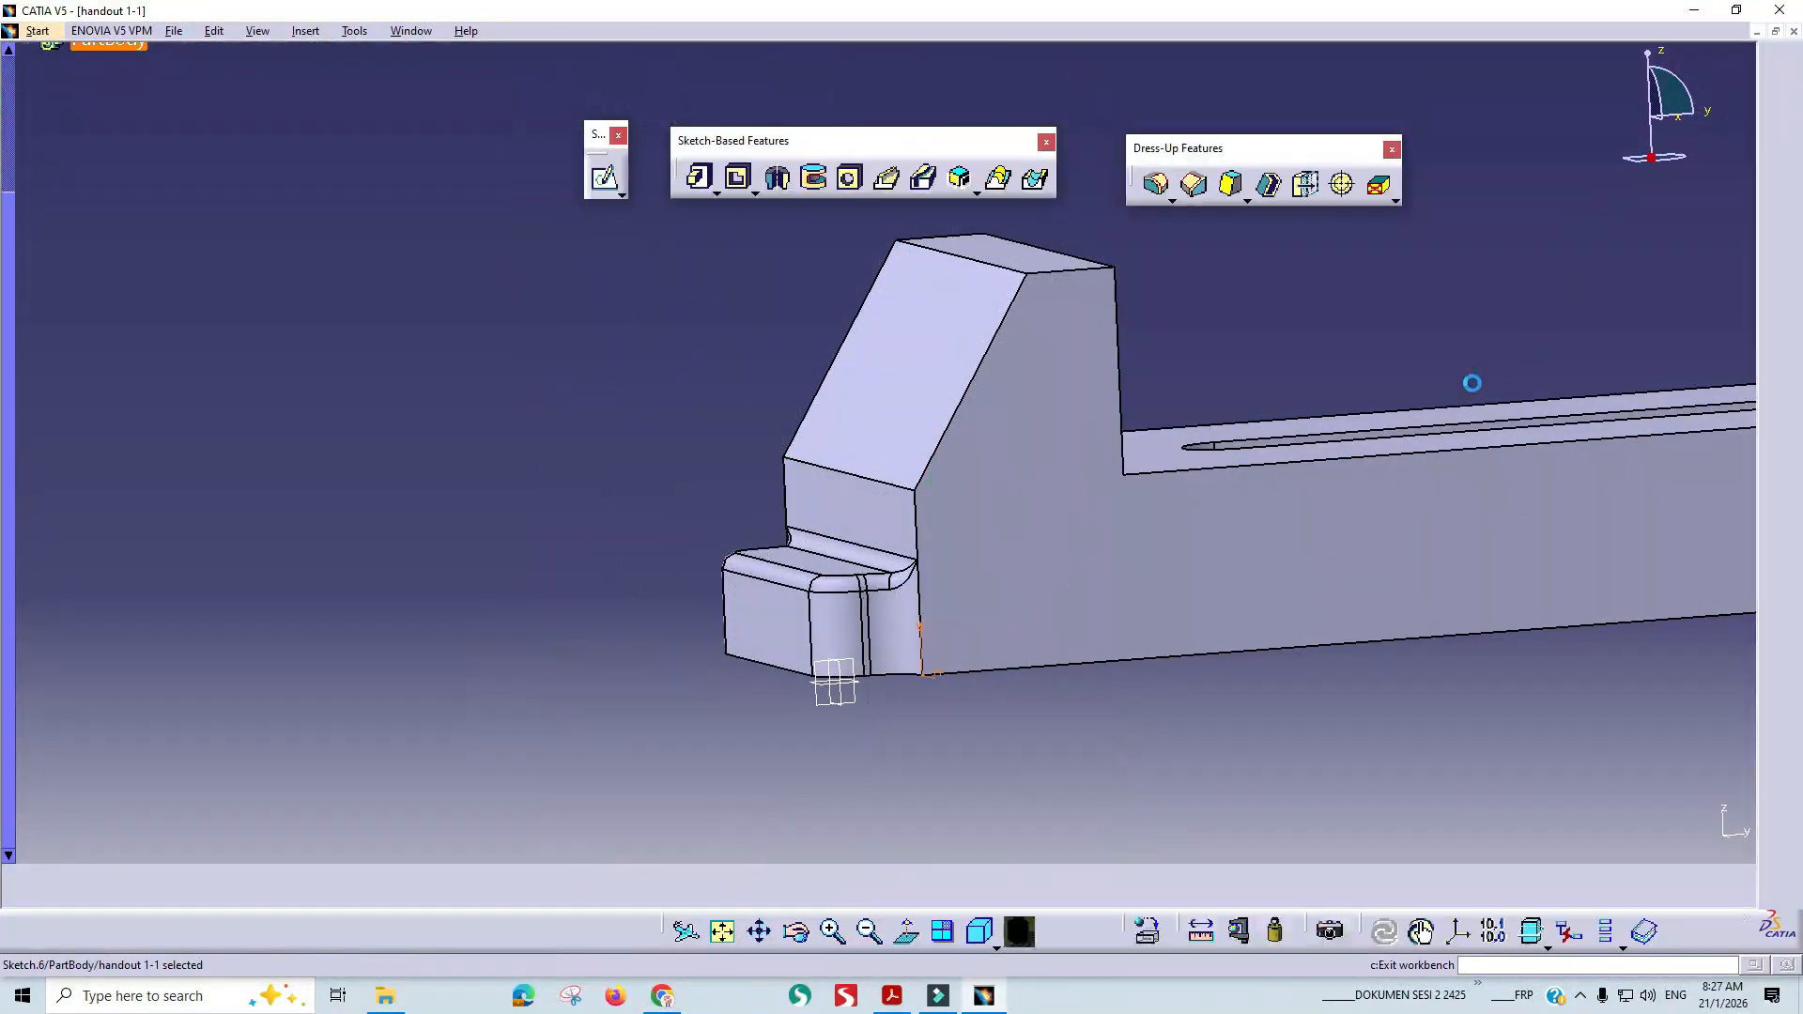
Pocket the sketch with the two 5 mm circles through the sloped wall, using Up to last as the limit.
left_click(850, 179)
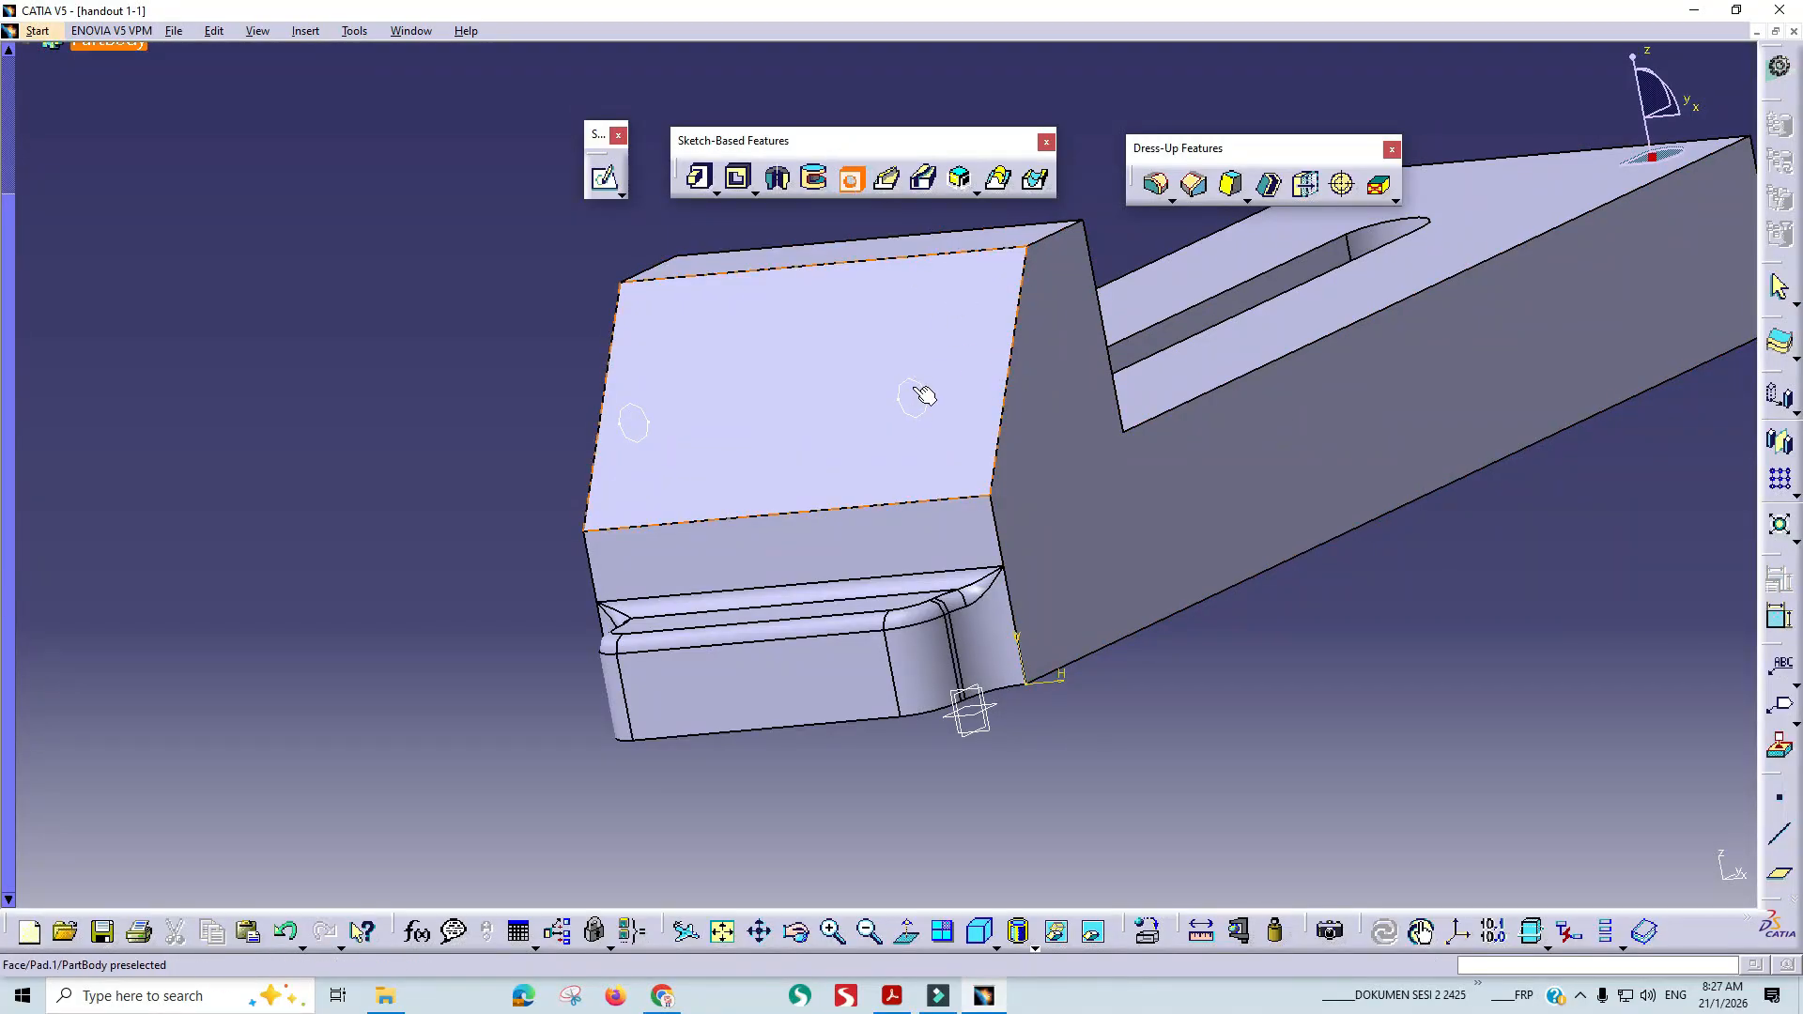
left_click(738, 177)
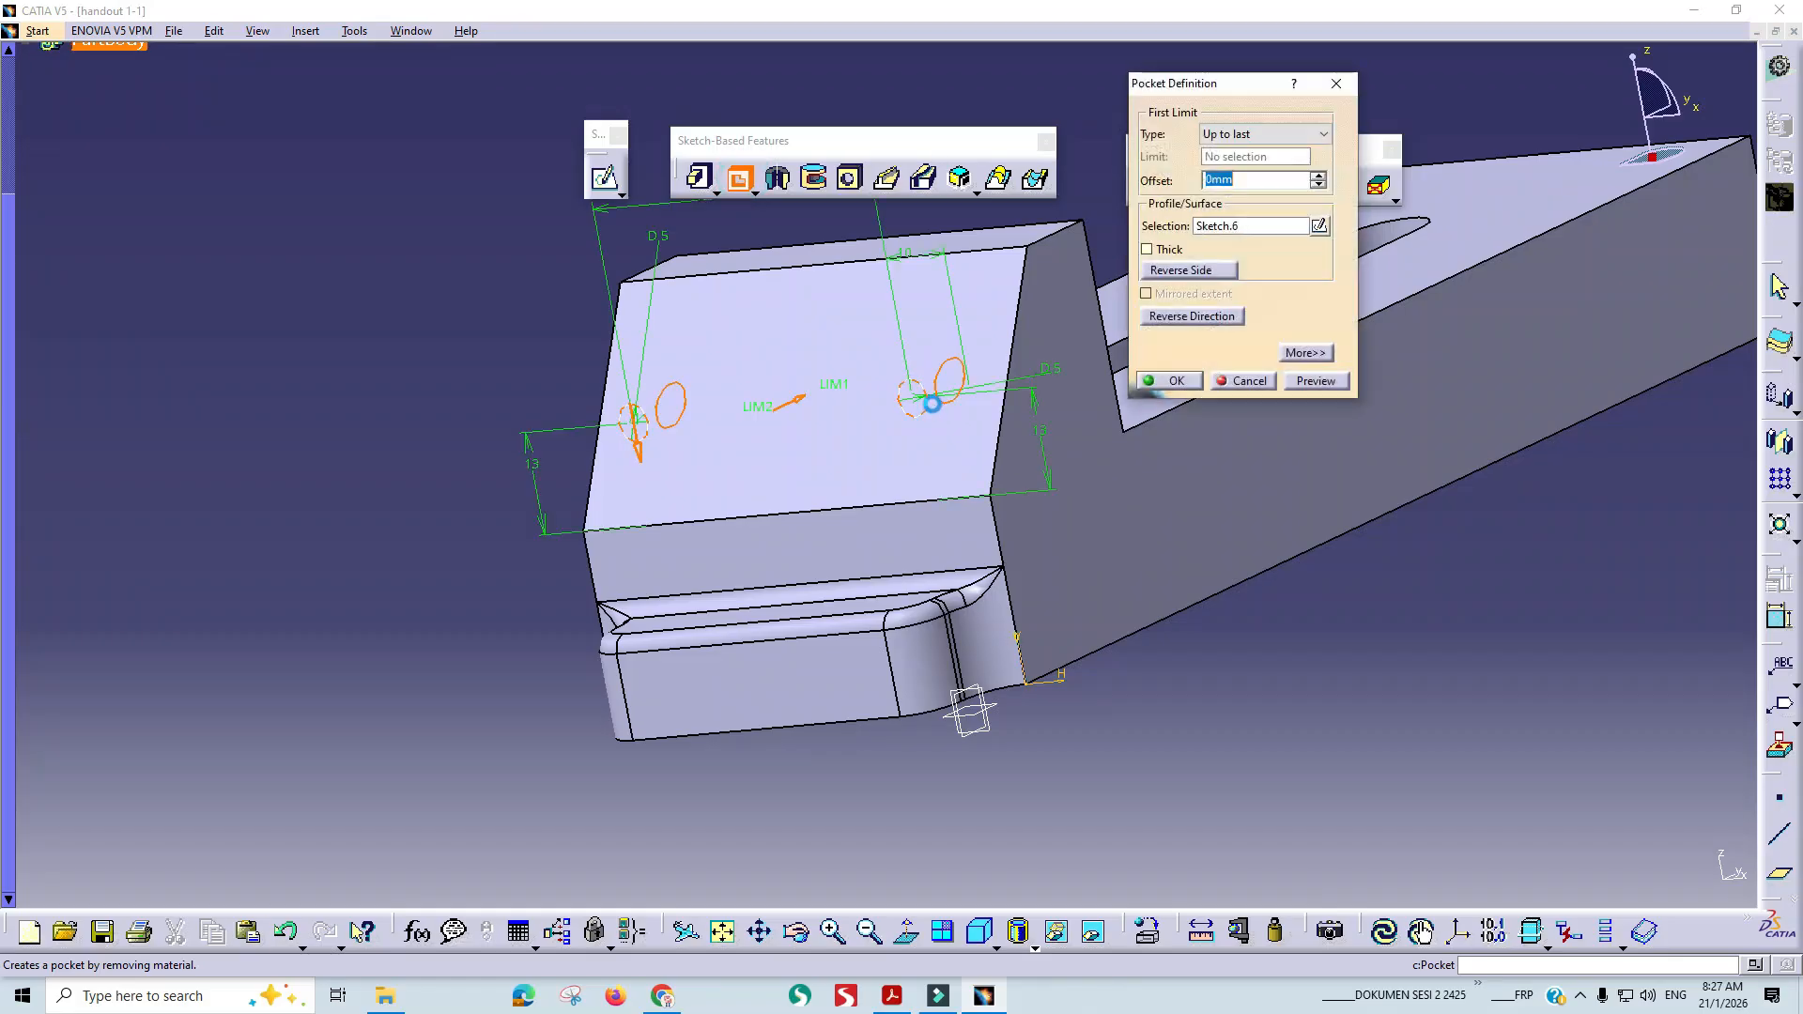
left_click(1176, 381)
middle_click_drag(1267, 635, 1184, 697)
left_click(1350, 724)
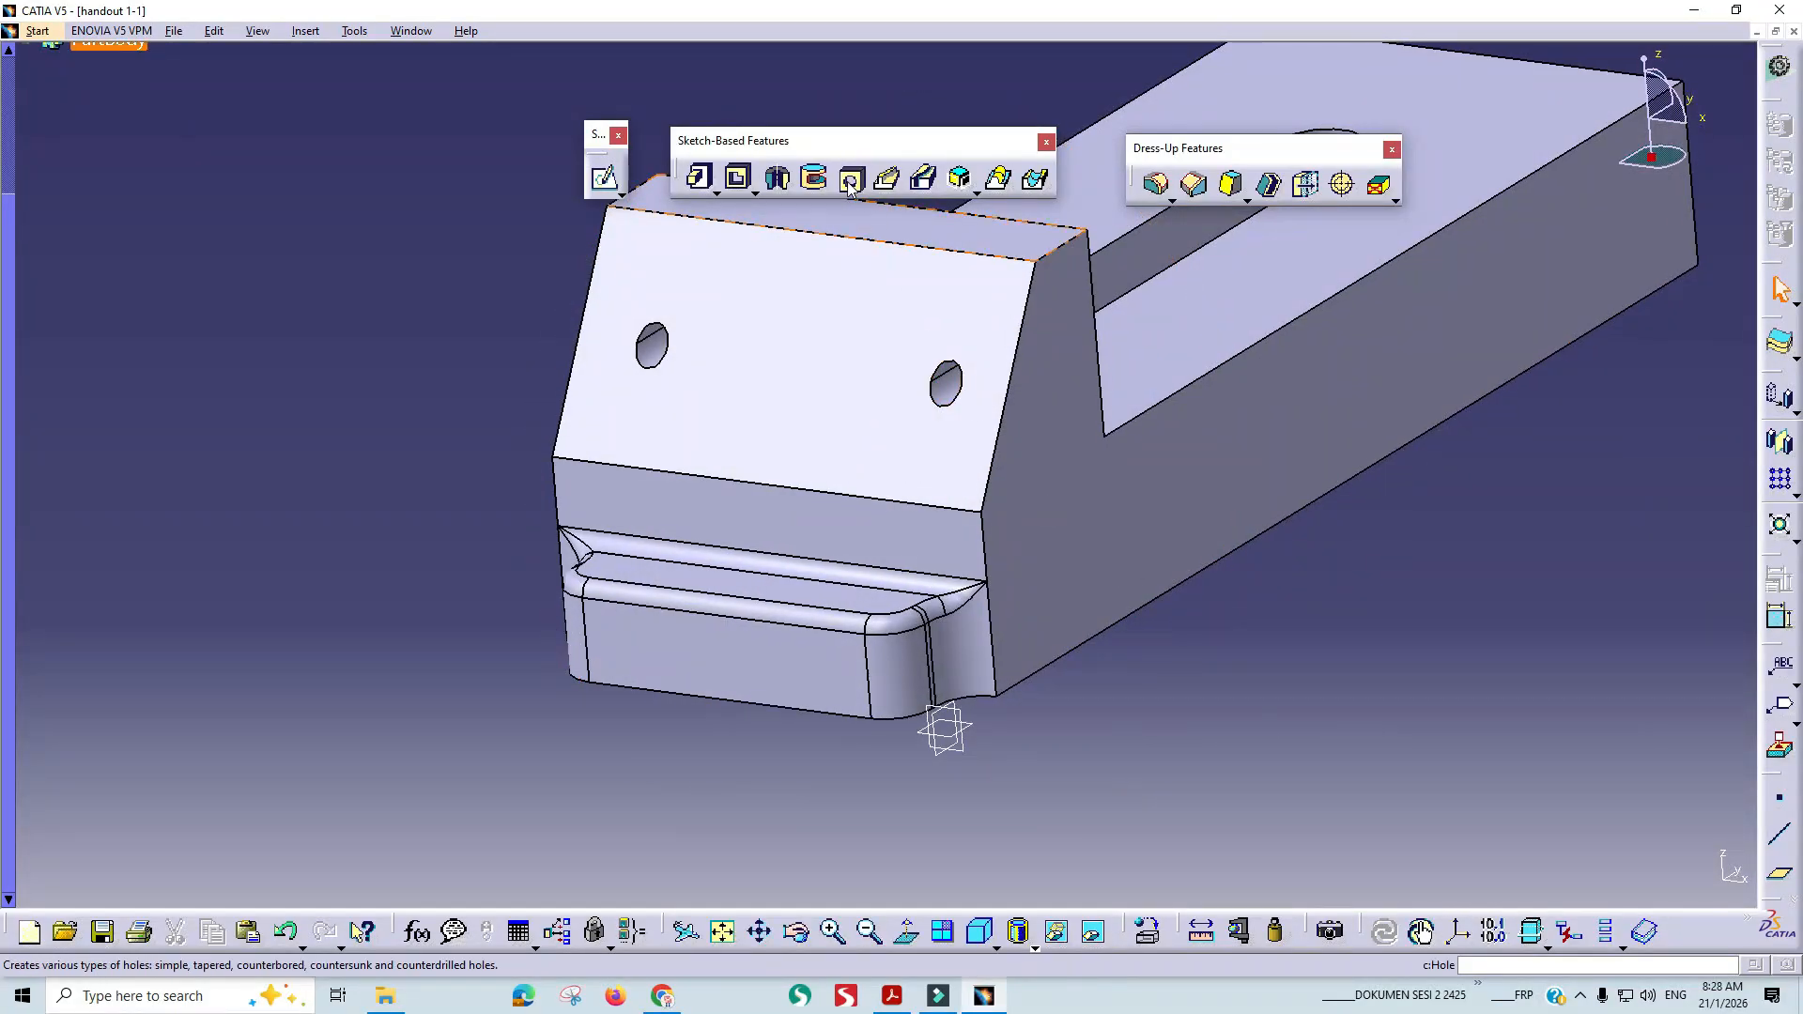
Sketch two circles about 9.5 mm and 11.9 mm in diameter around the two holes, on the vertical face below the slope.
left_click(735, 178)
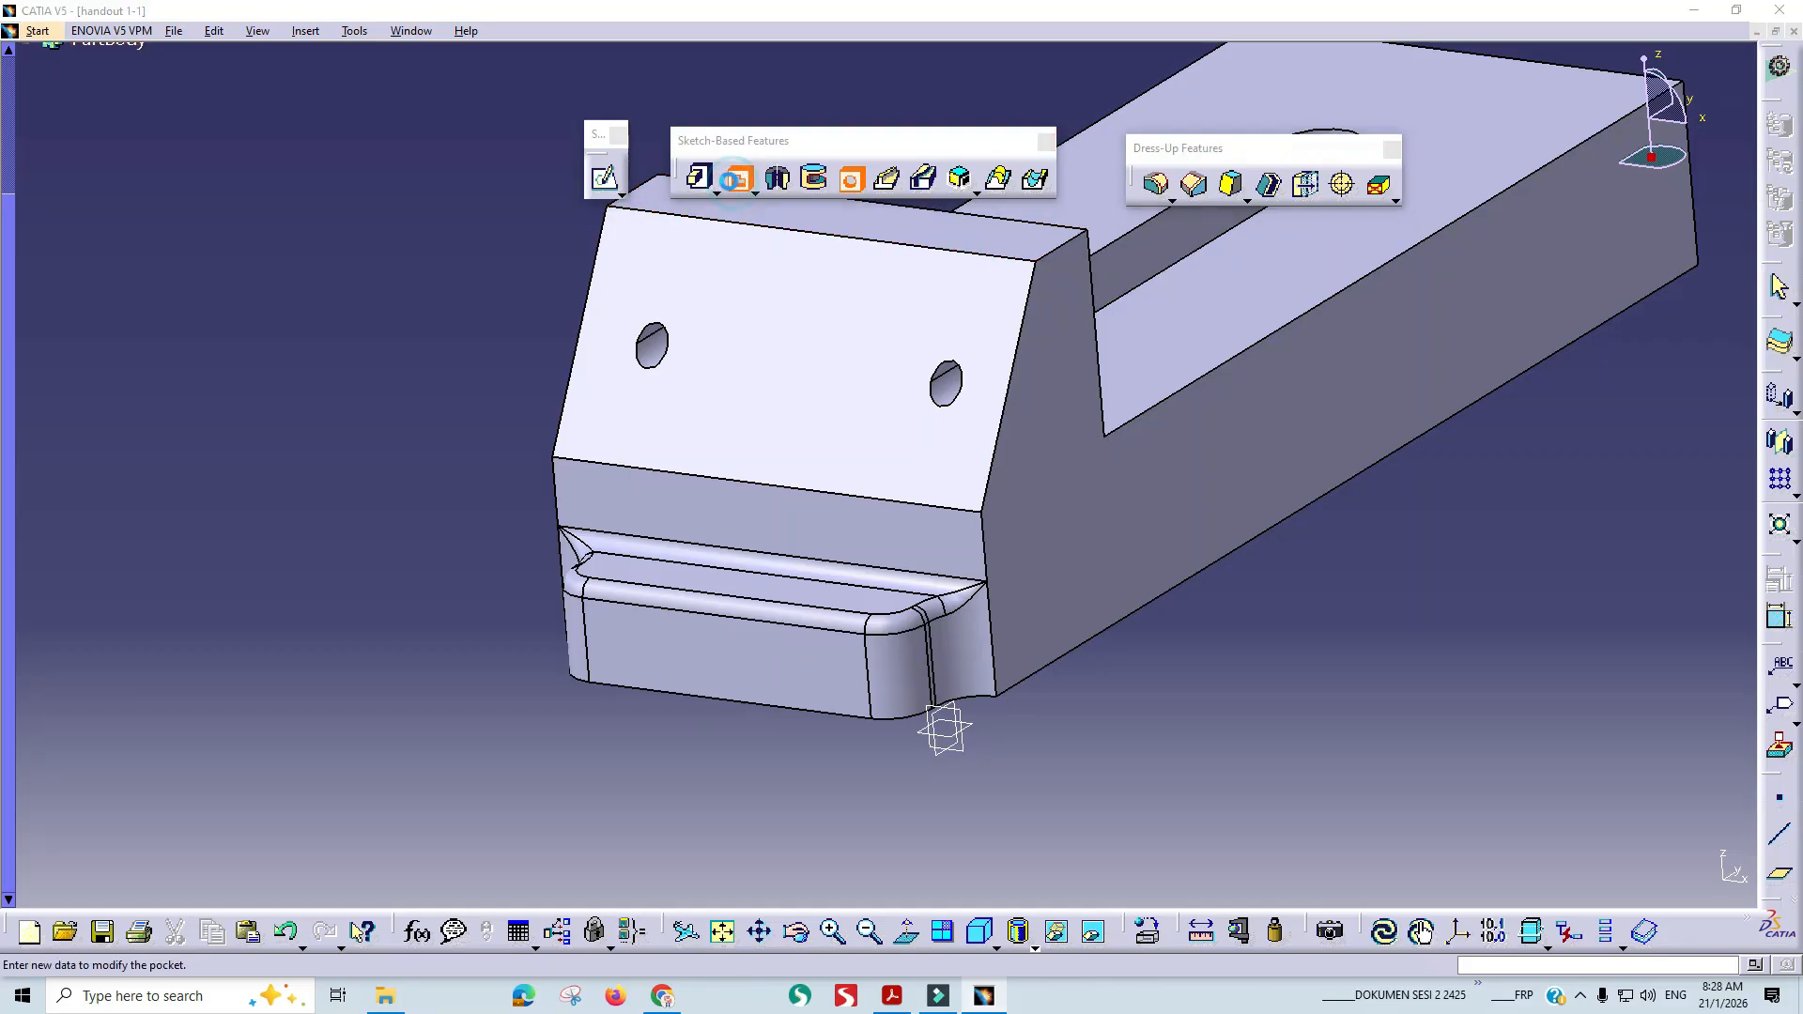
left_click(1247, 382)
left_click(610, 185)
left_click(764, 526)
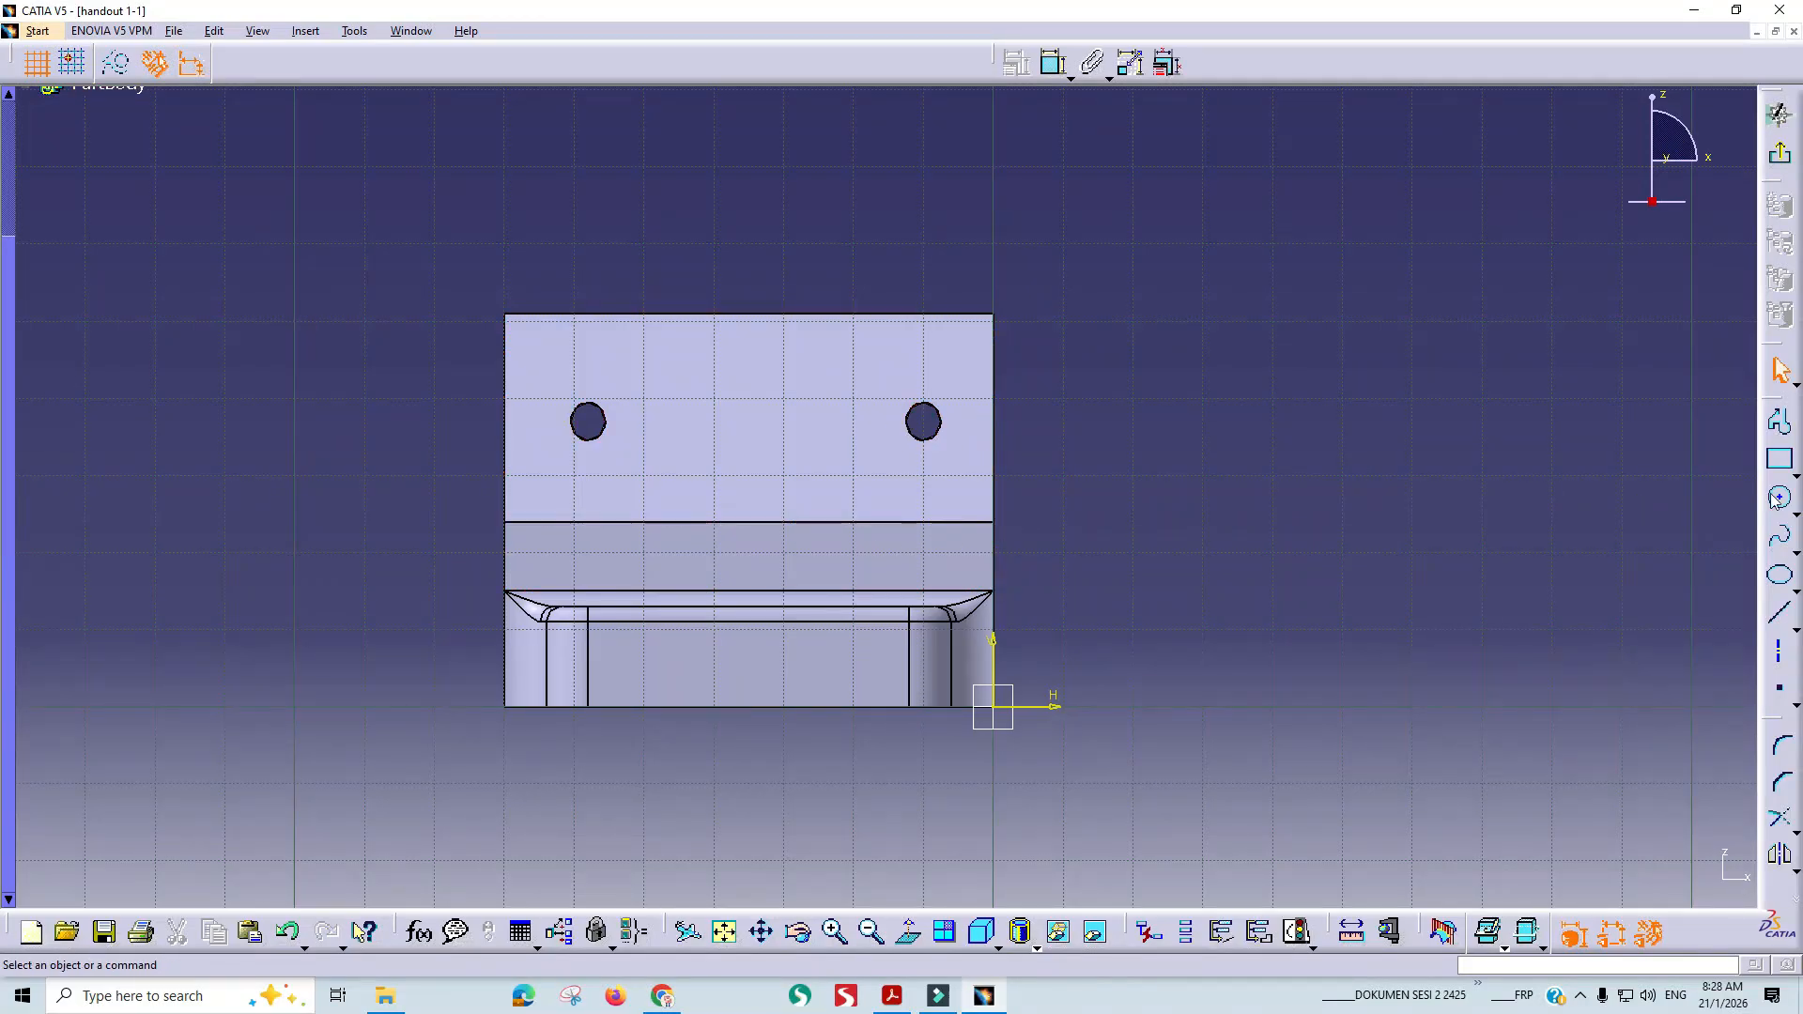
left_click(1778, 499)
left_click(924, 420)
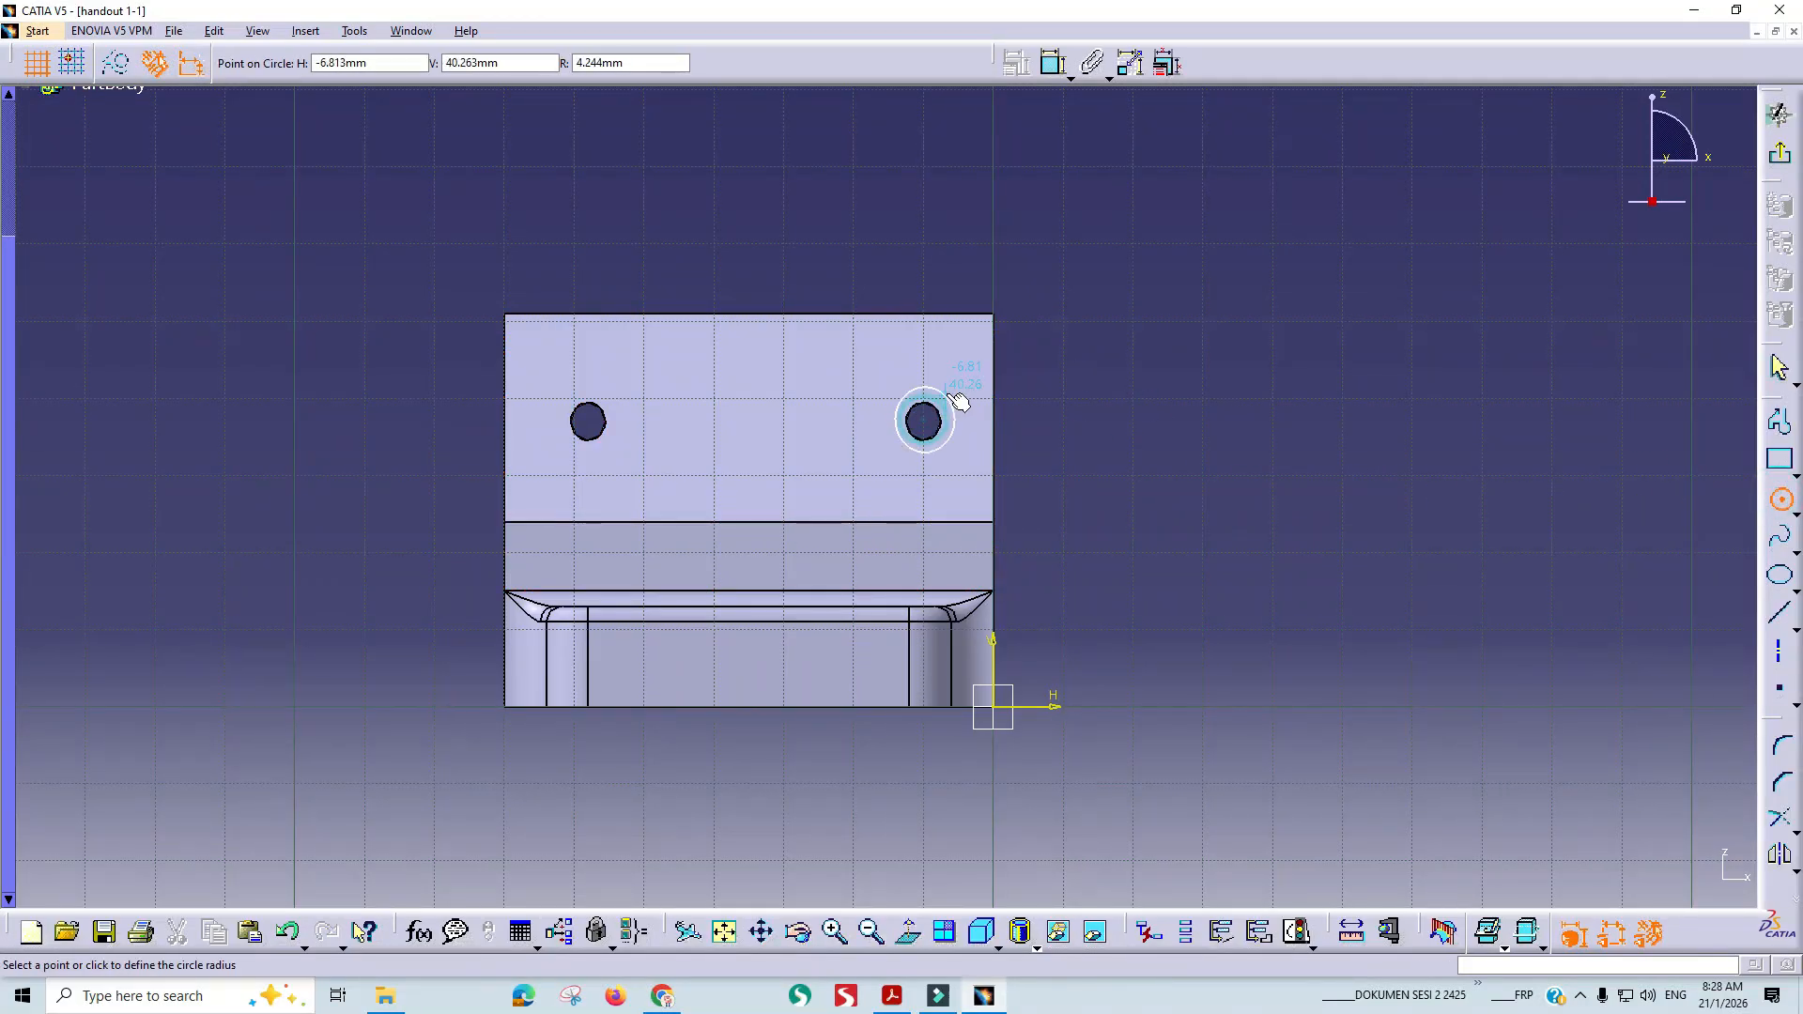
left_click(957, 403)
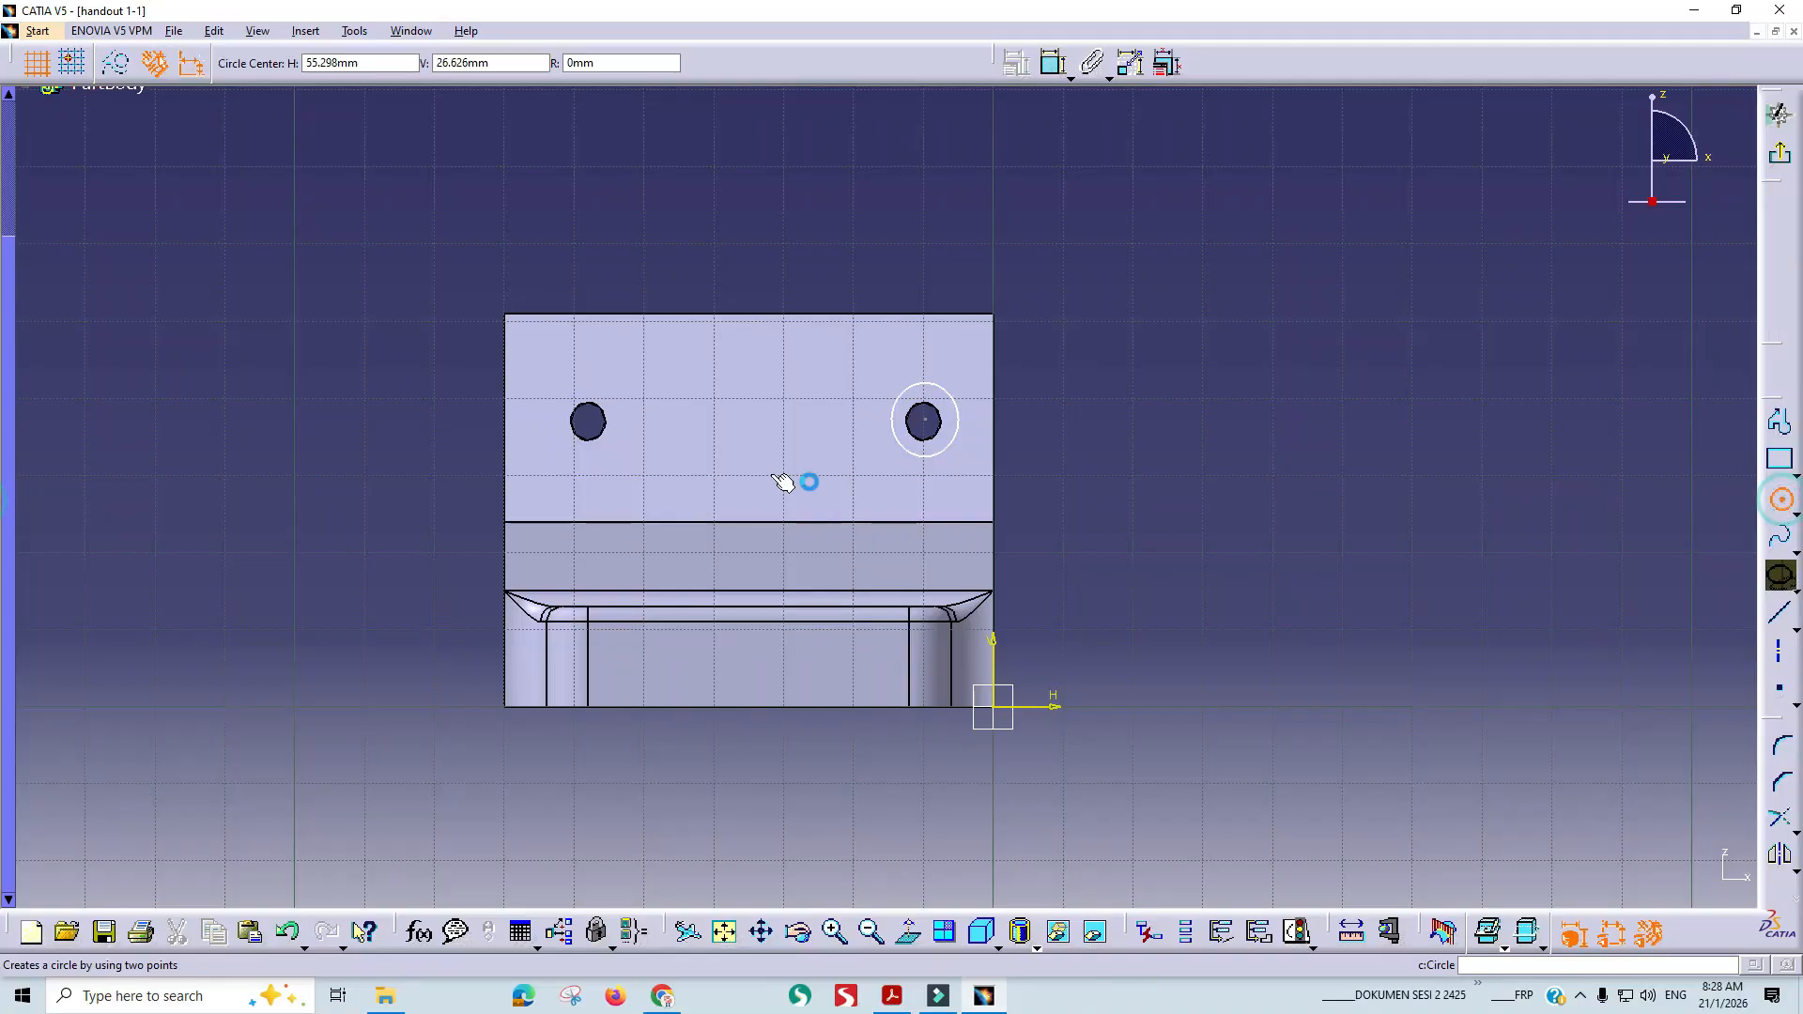
left_click(589, 421)
left_click(602, 381)
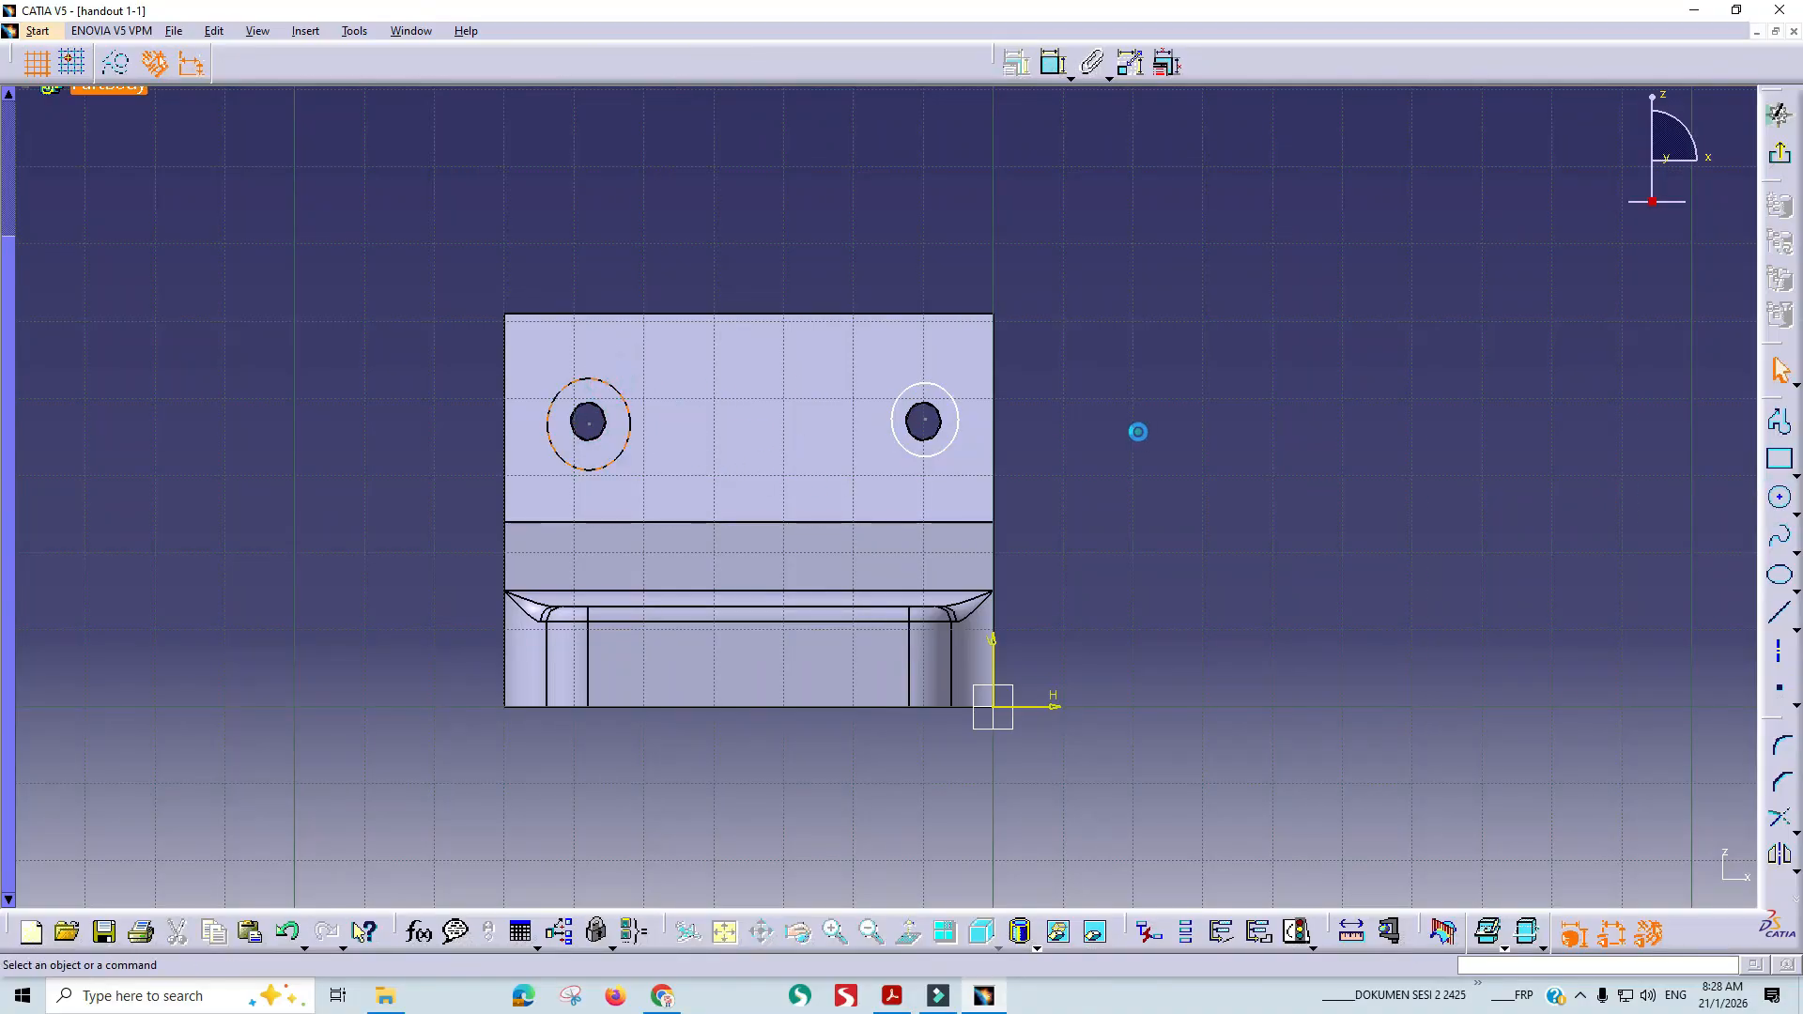
Check the larger hole diameter in the PDF drawing and set the circle nearer the sketch origin to 8 mm diameter.
key("alt+Tab")
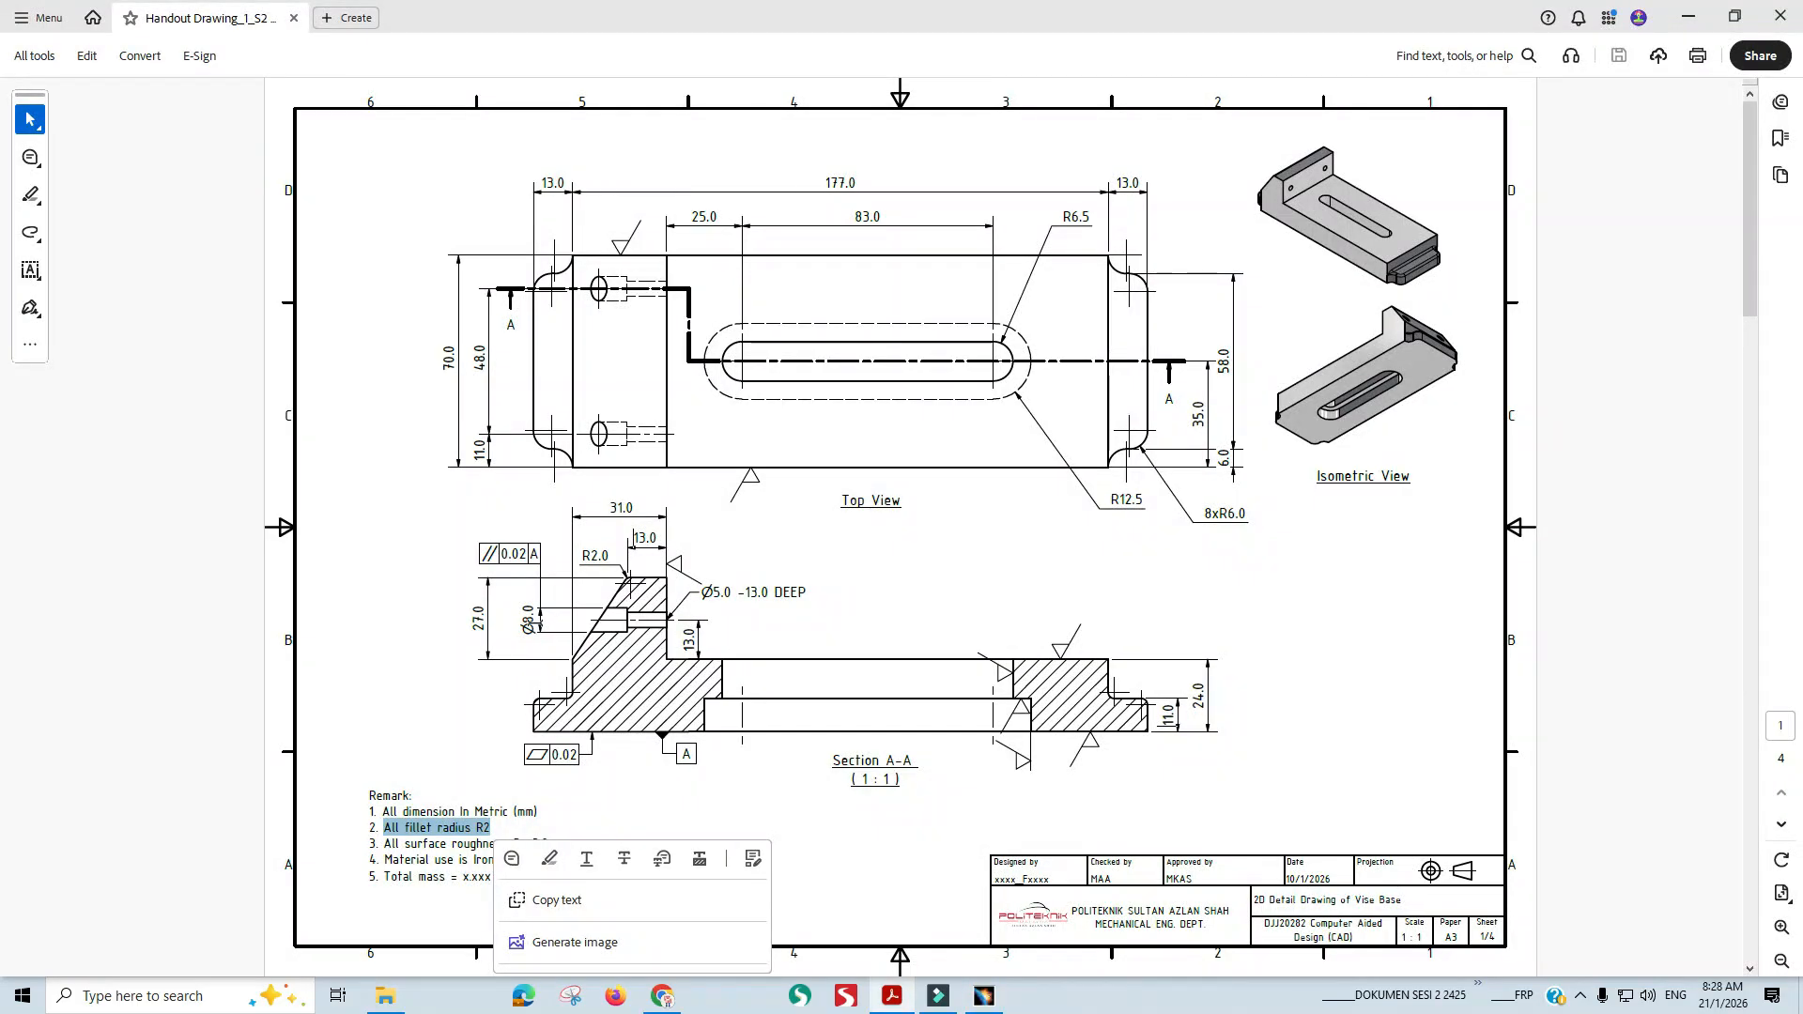
key("alt+Tab")
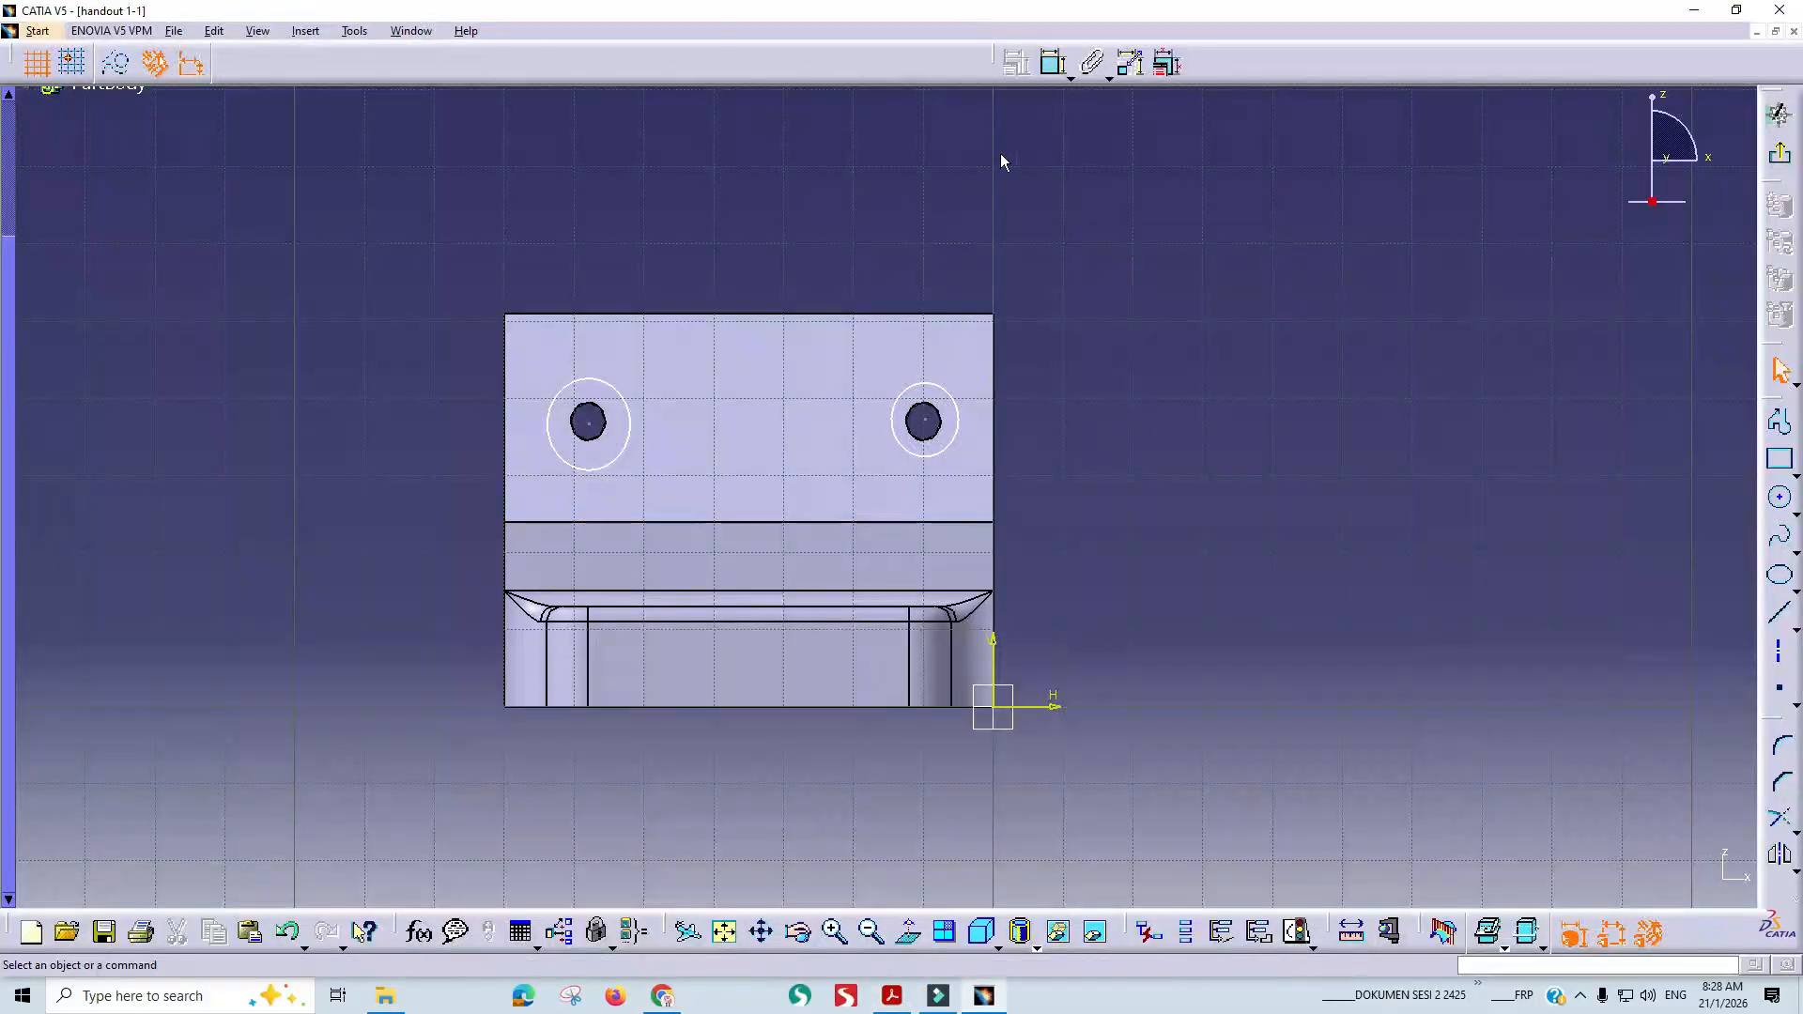
left_click(1057, 65)
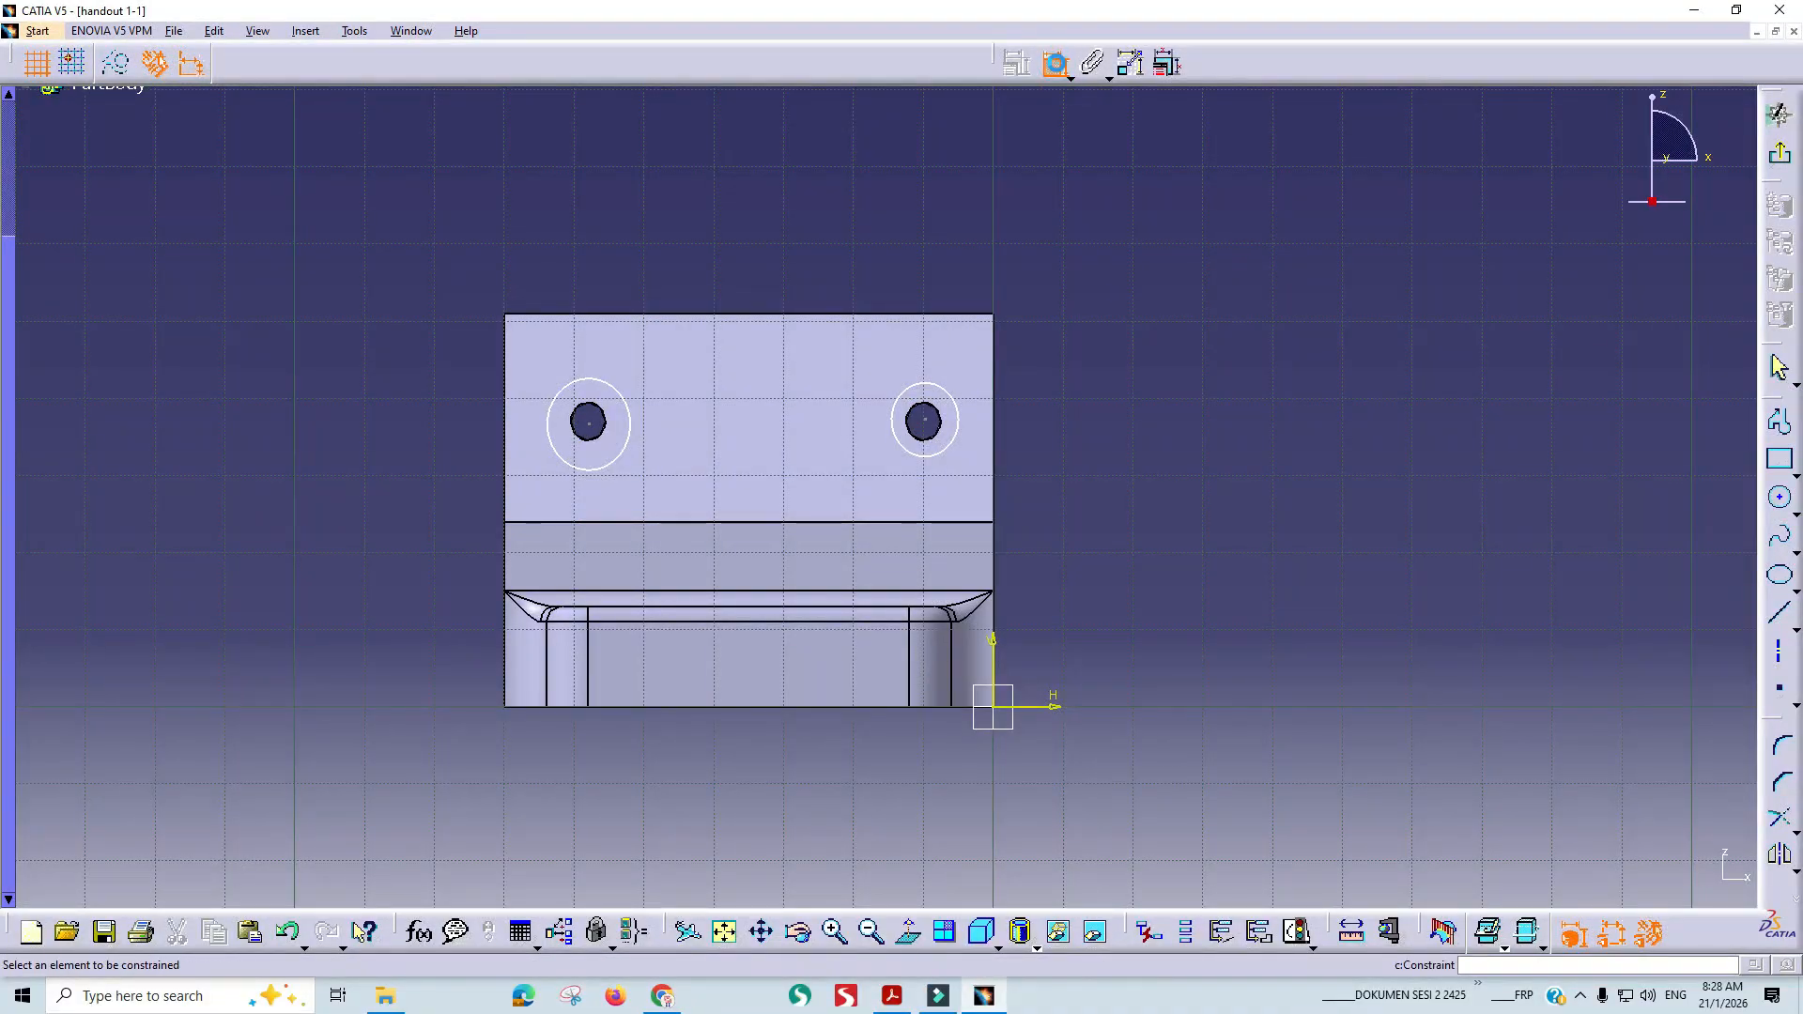
left_click(958, 411)
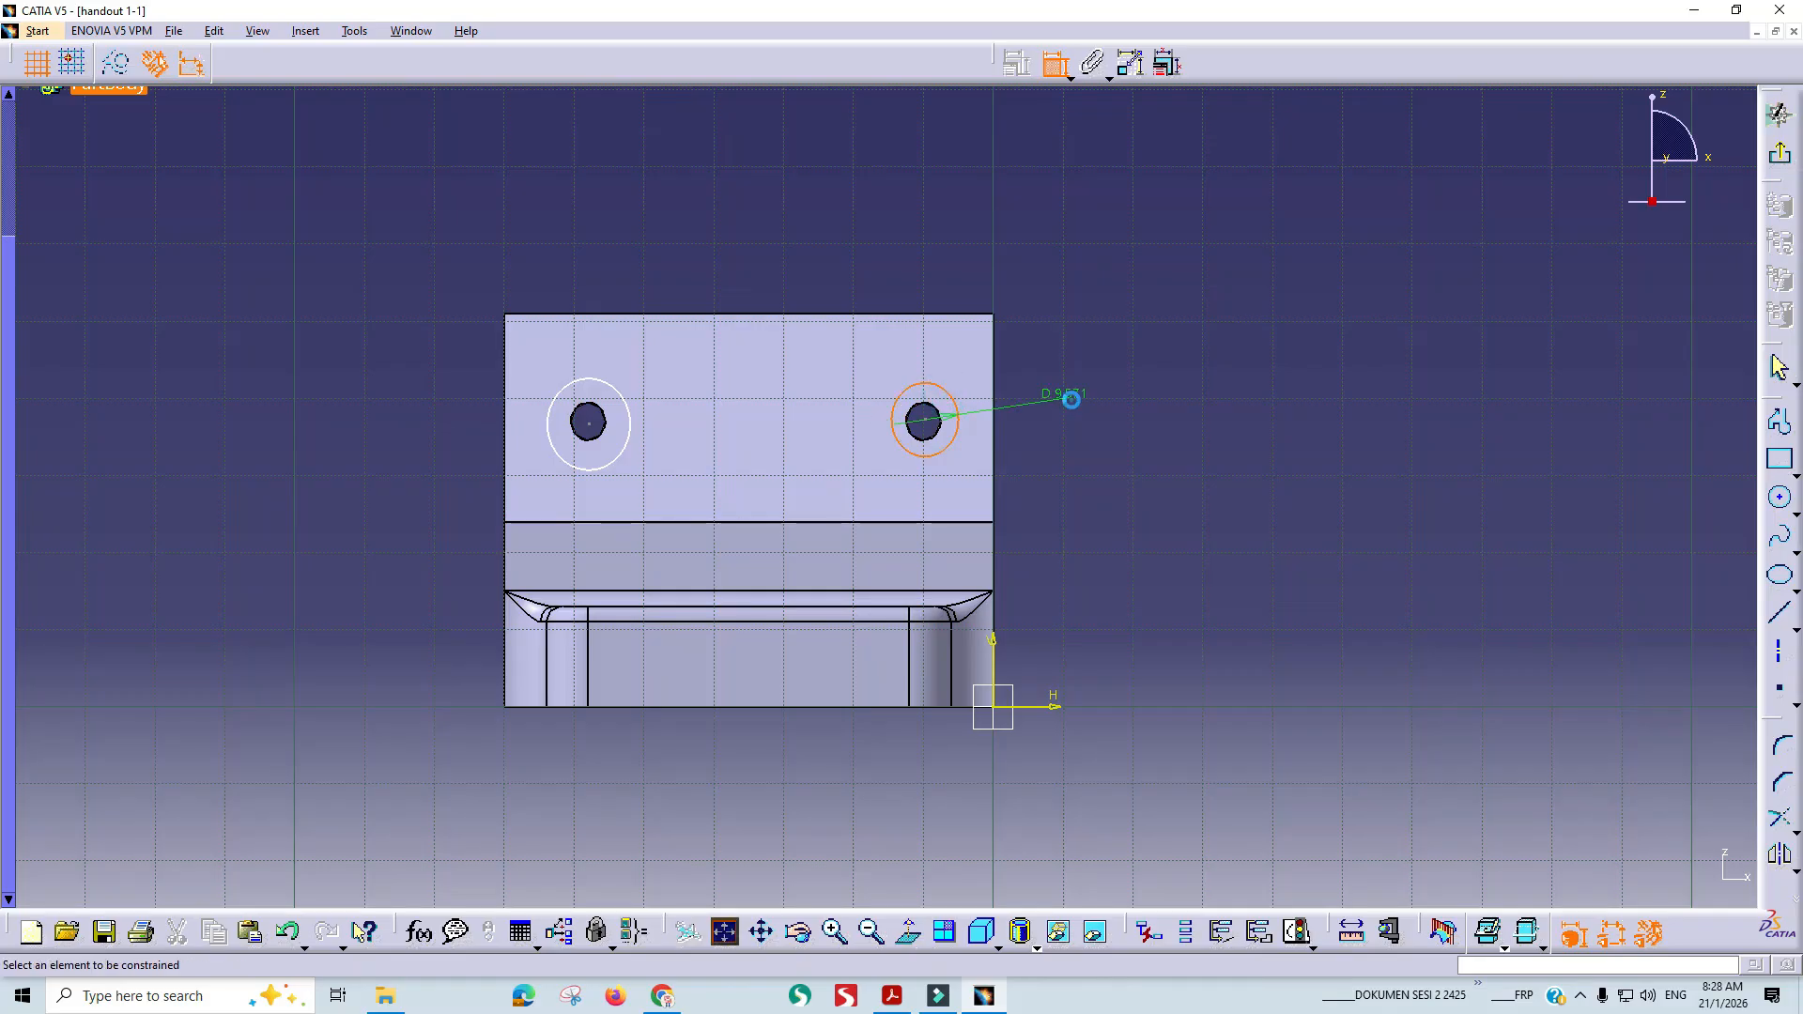
double_click(1078, 404)
type("8")
key("Return")
Dimension the circle farther from the sketch origin with a diameter of 8 mm.
left_click(626, 408)
left_click(681, 262)
type("8")
key("Return")
left_click(933, 536)
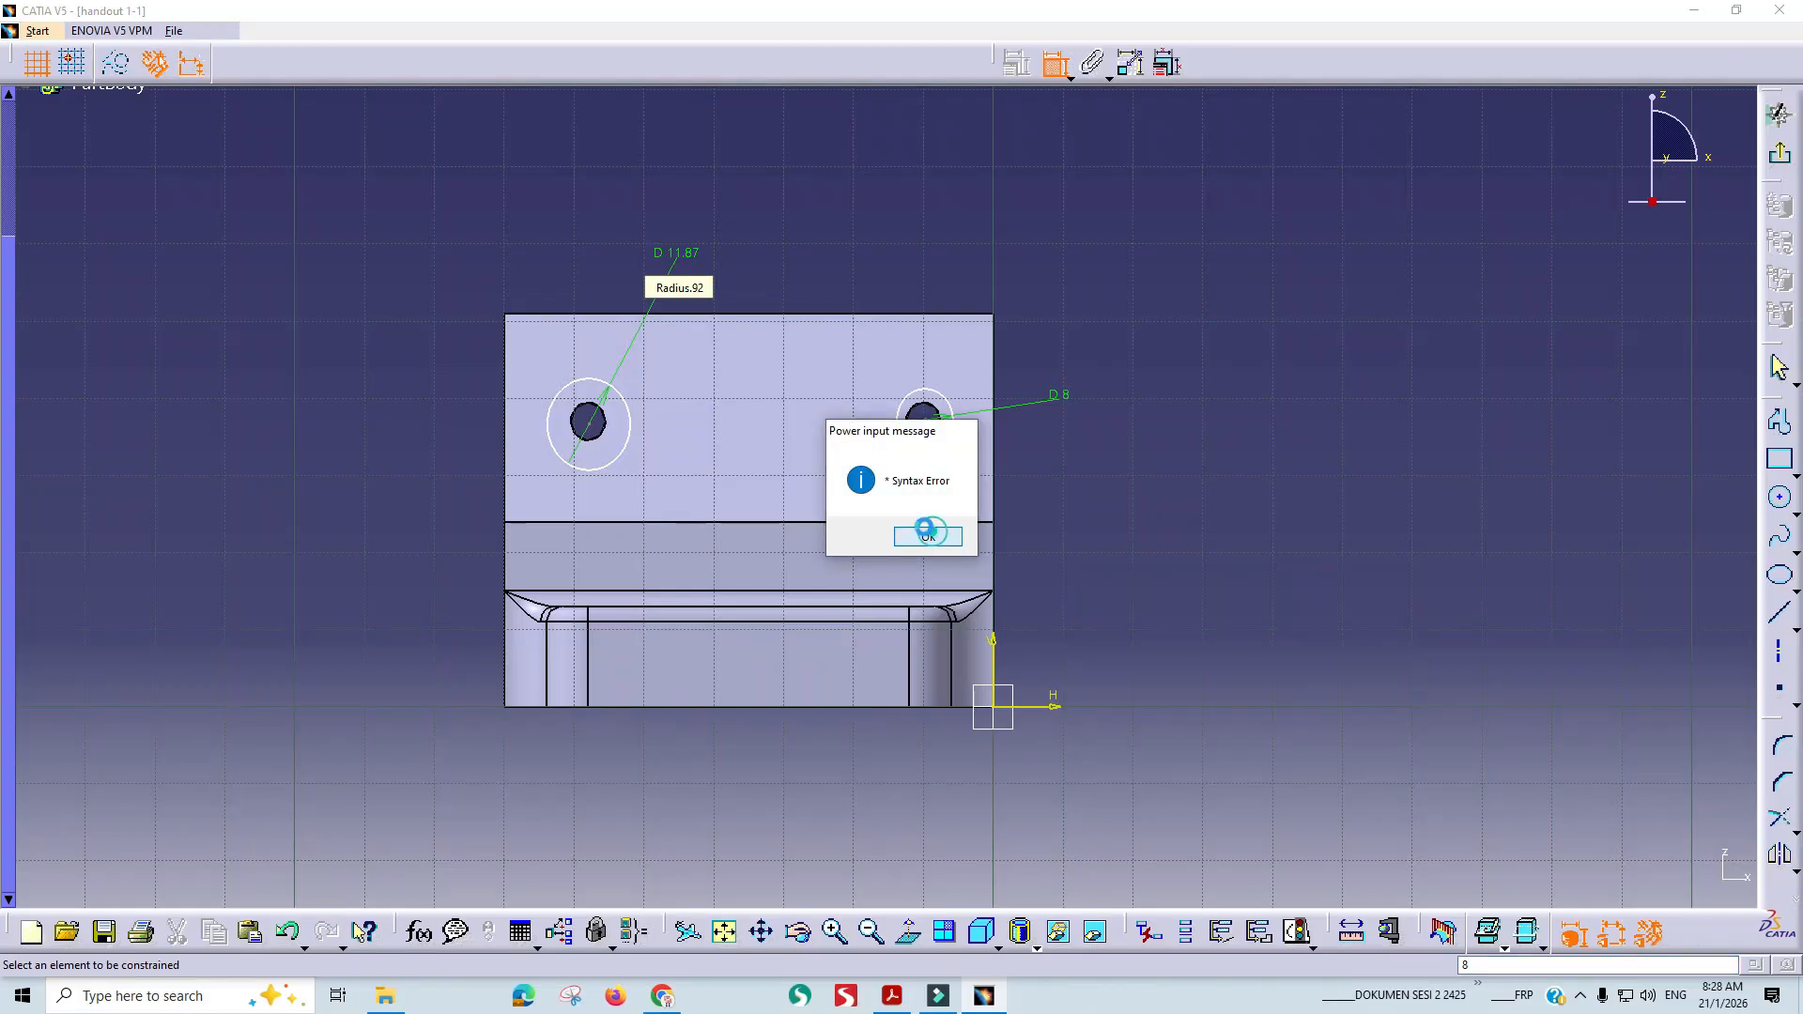
double_click(682, 263)
type("8")
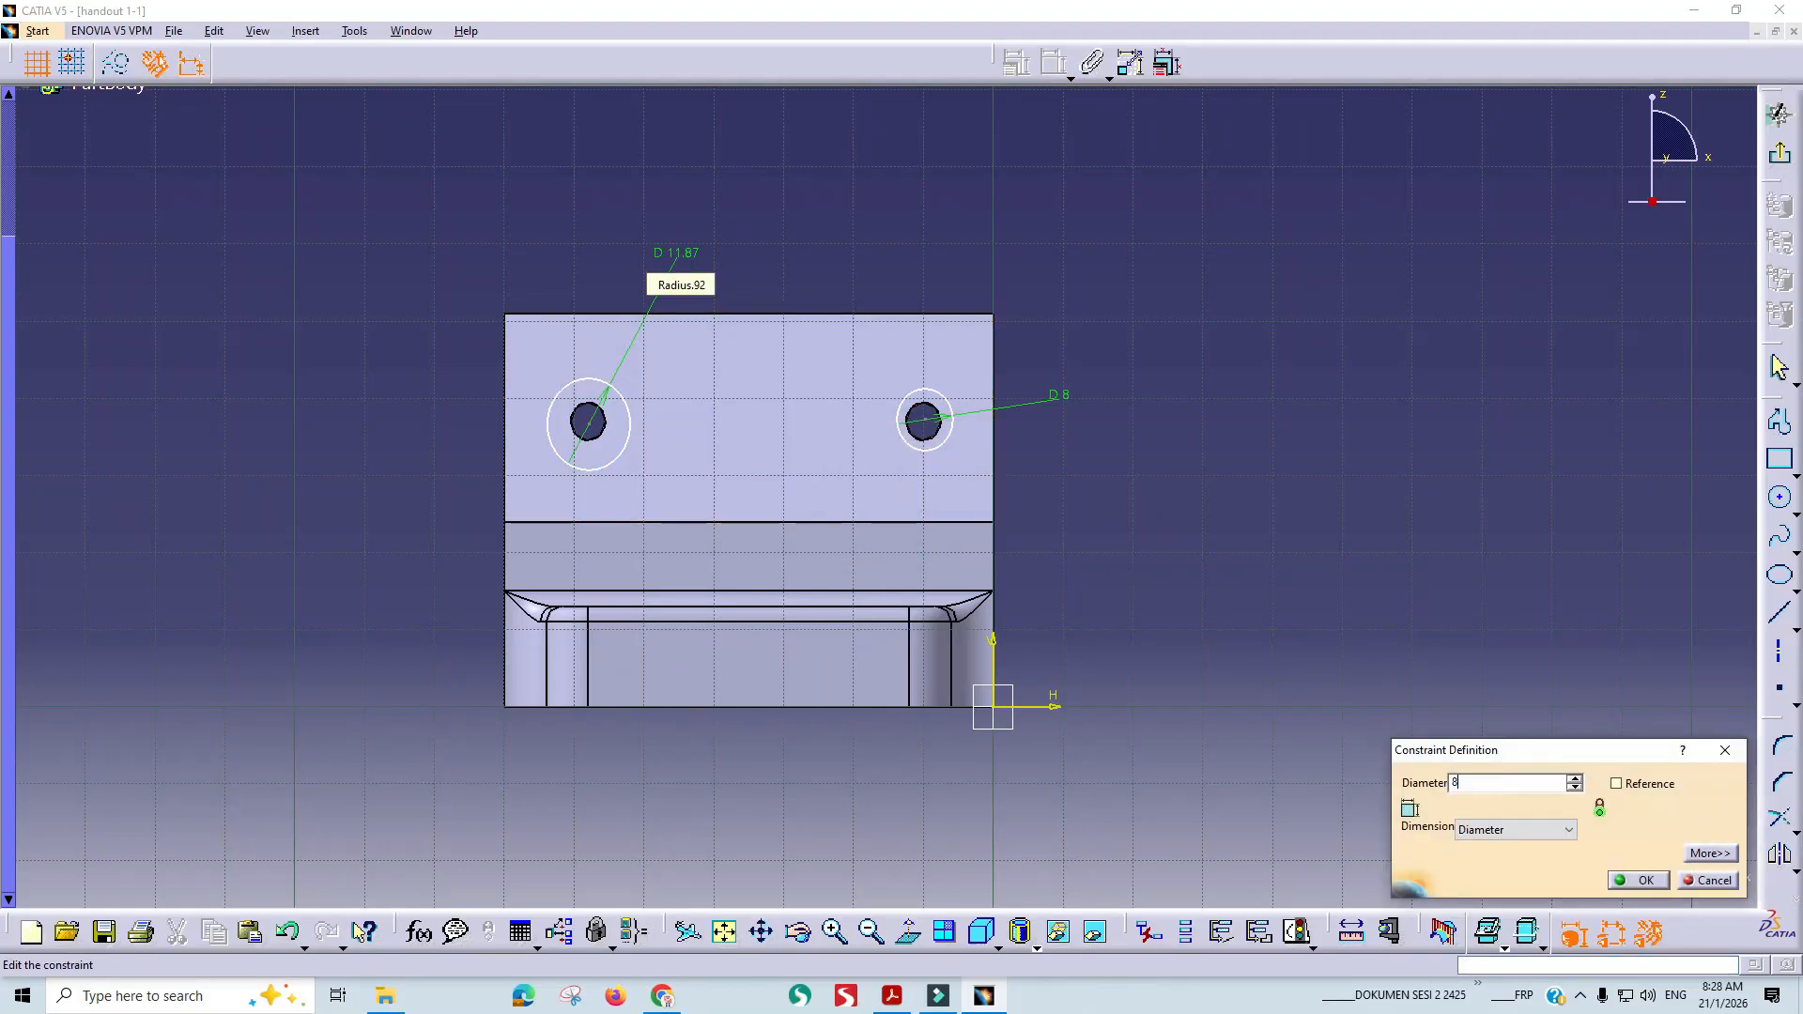
key("Return")
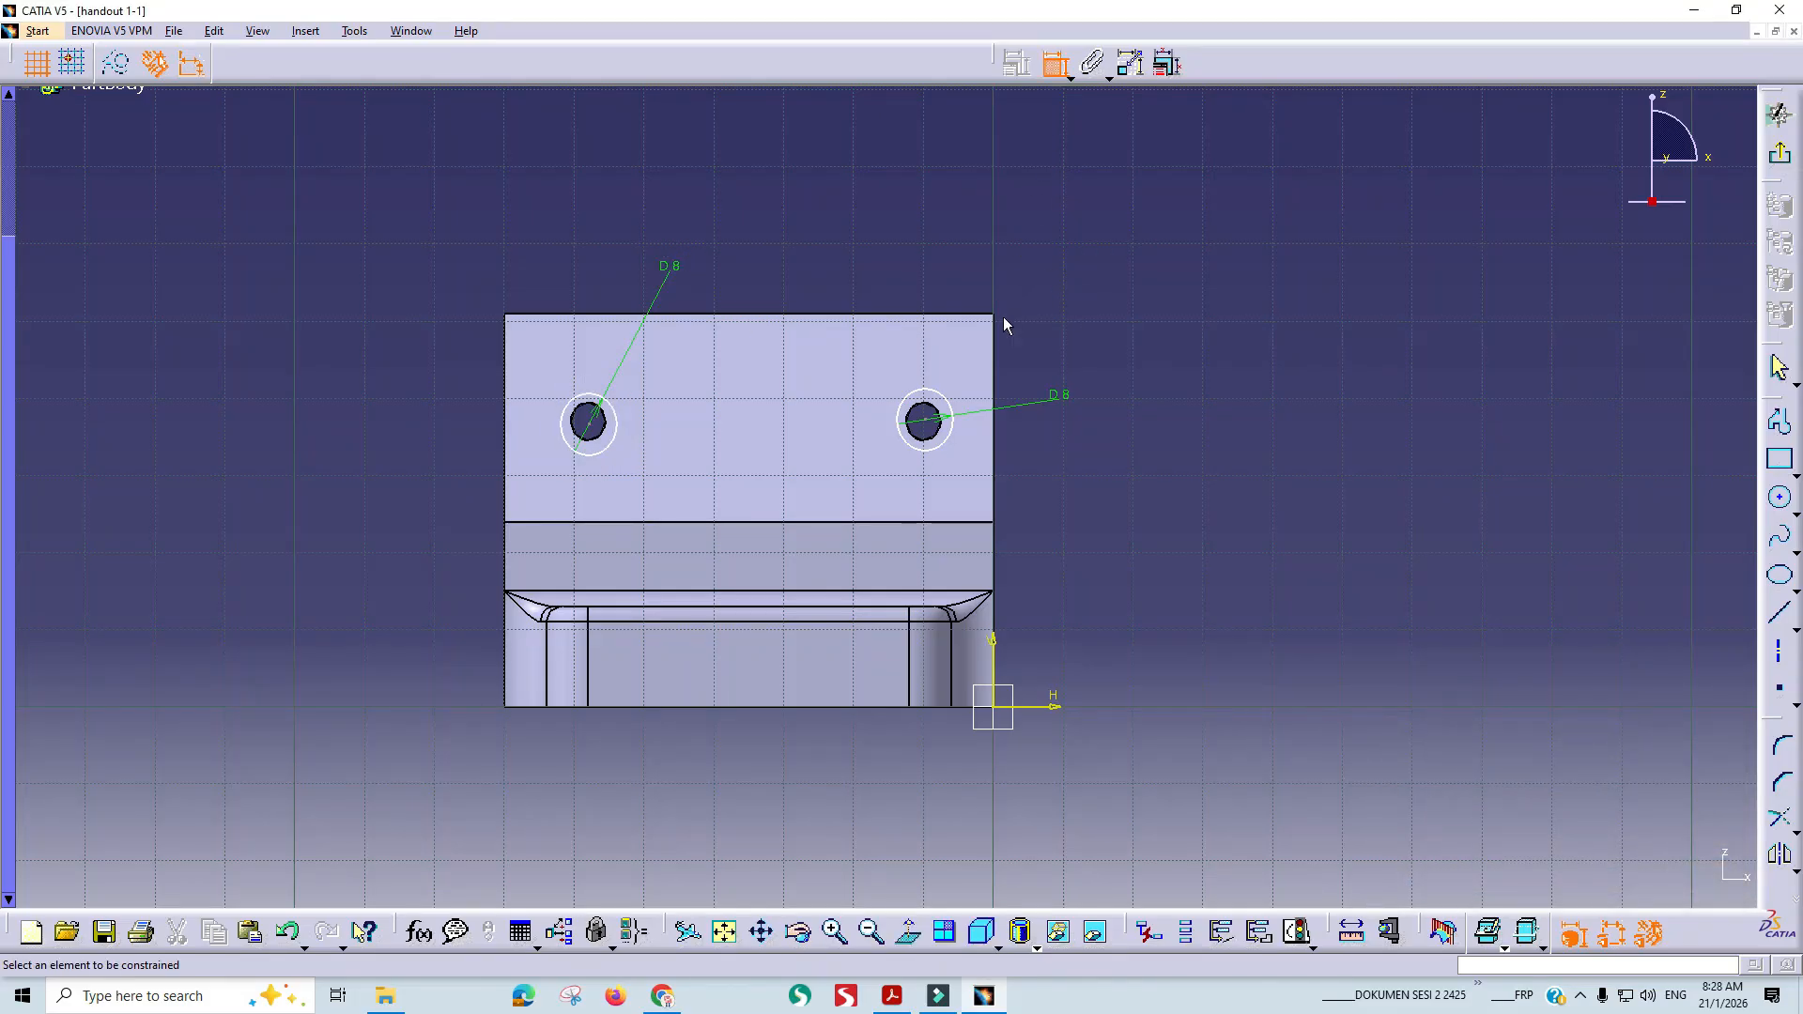
Make the 8 mm circle nearer the sketch origin concentric with the hole inside it.
left_click(934, 389)
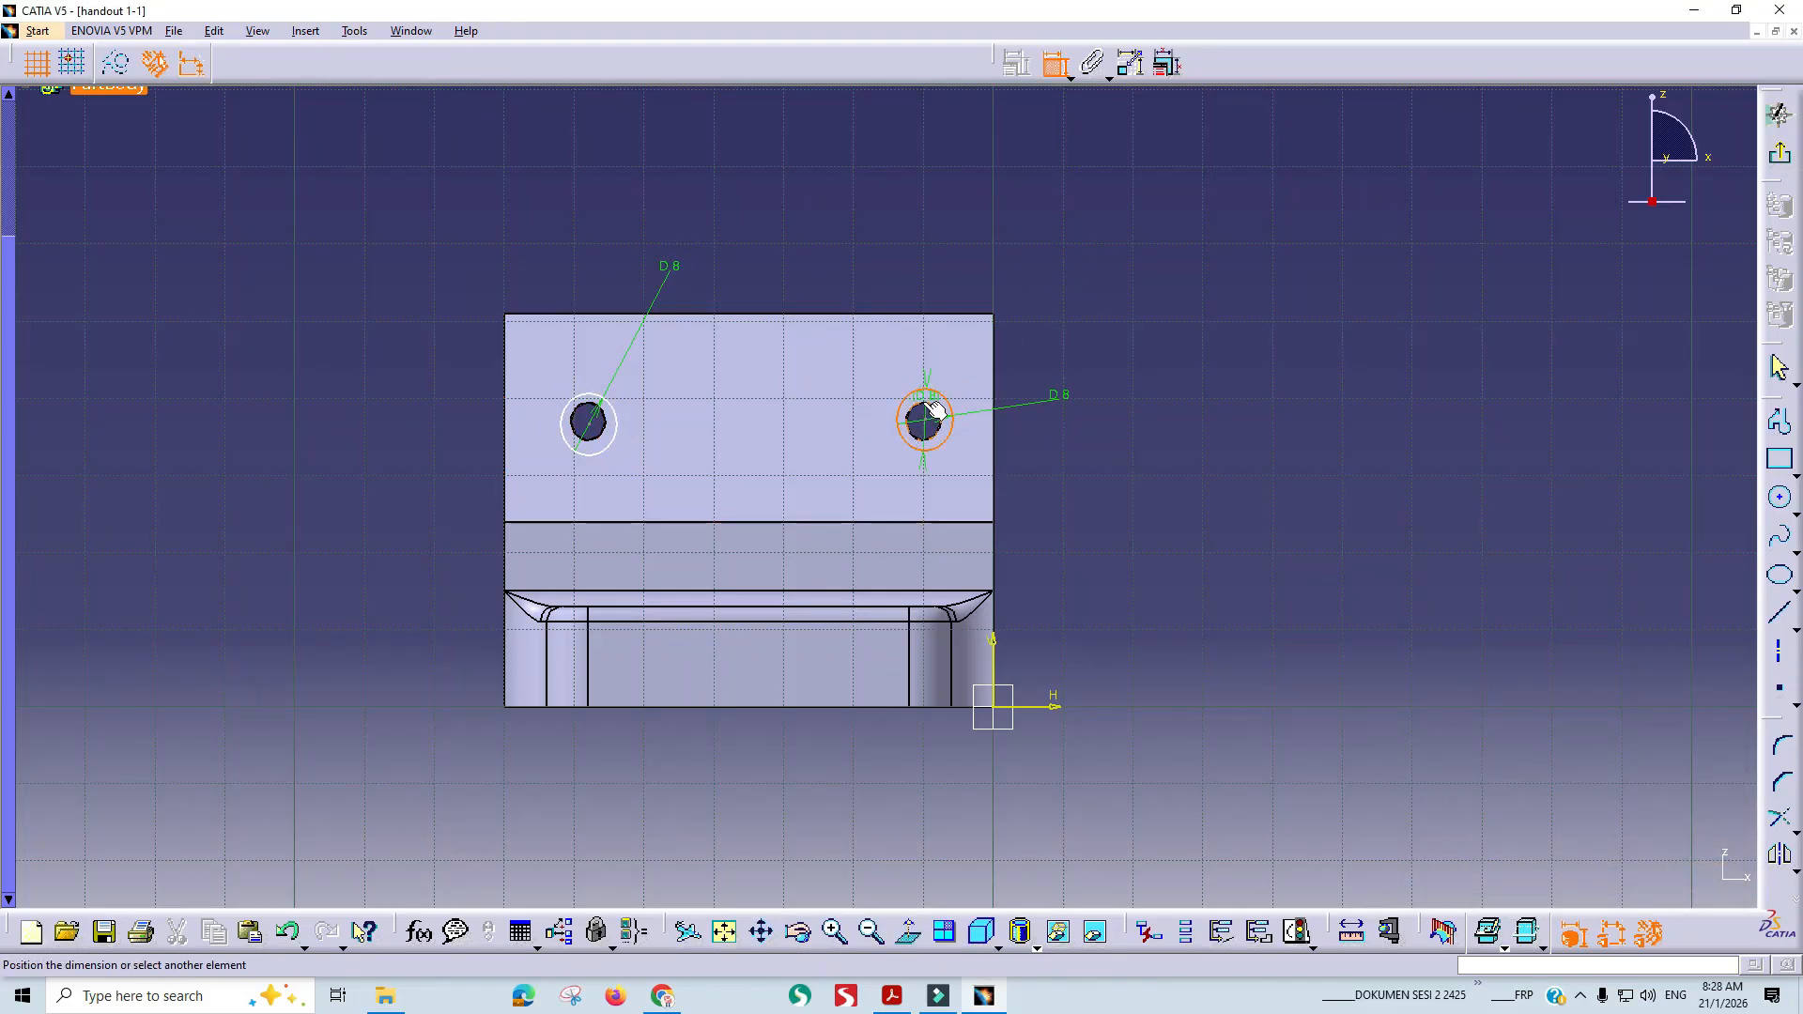
right_click(1096, 330)
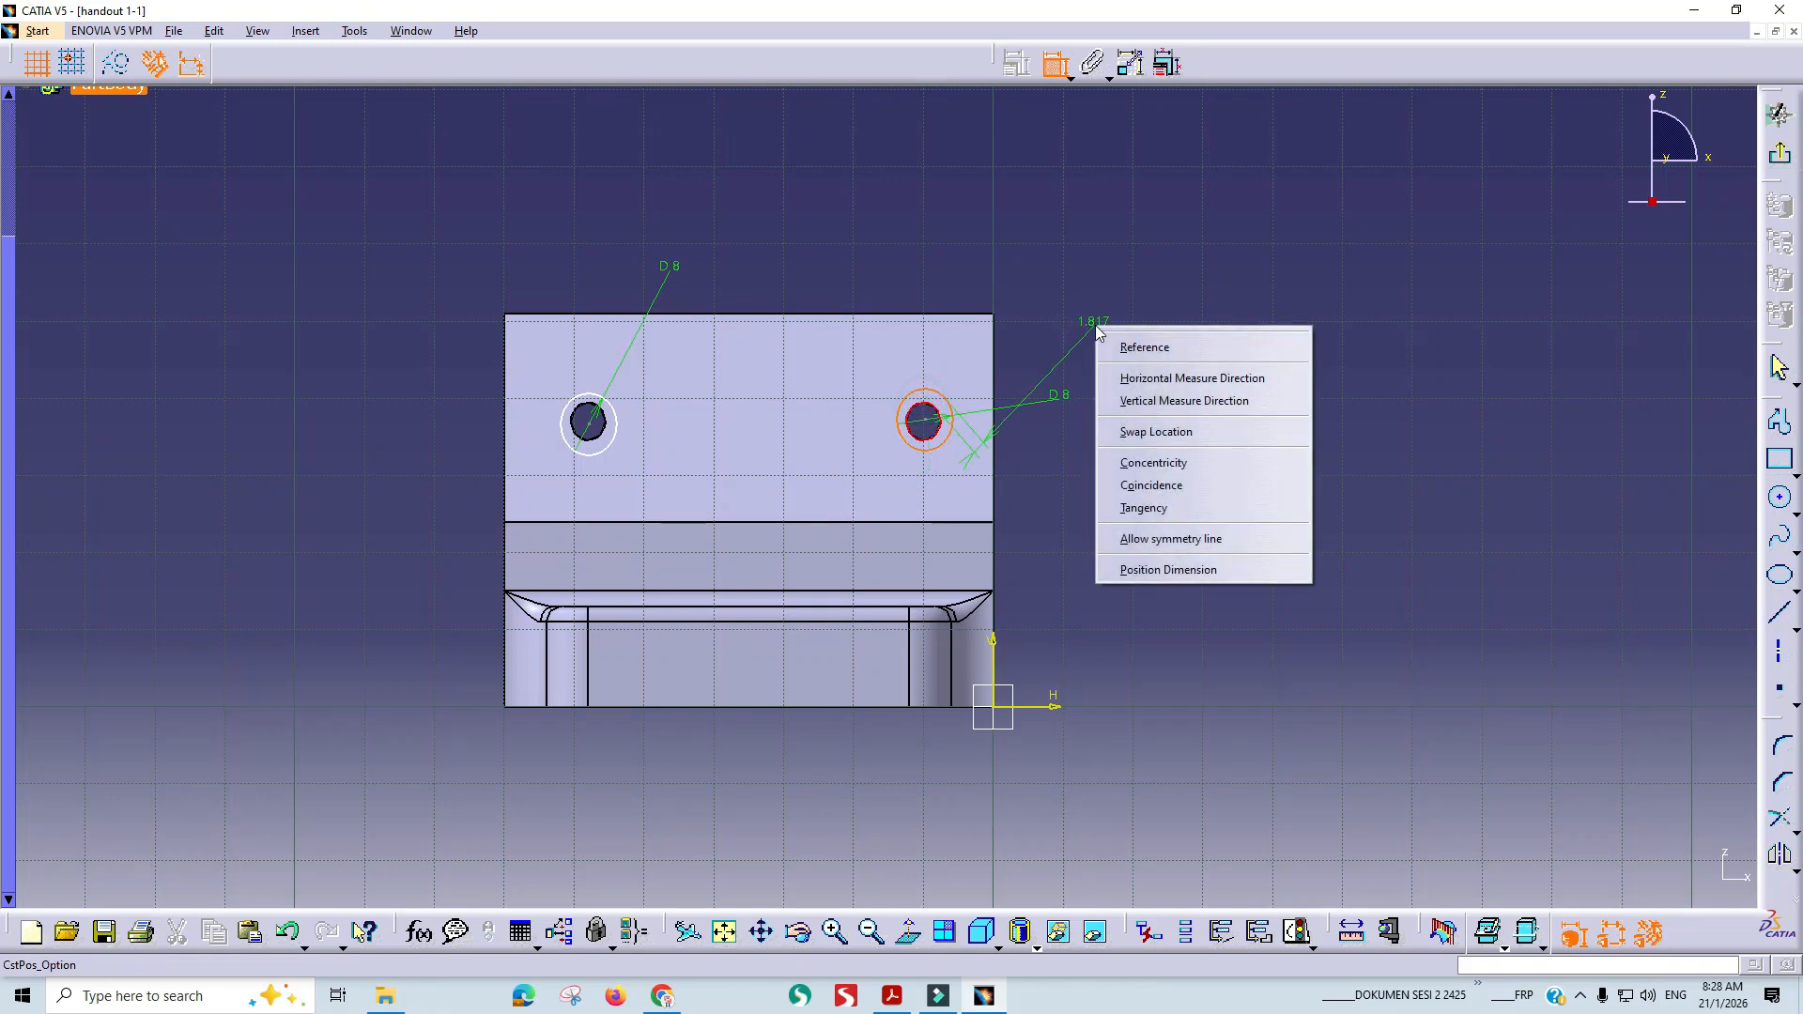
left_click(1172, 473)
mouse_move(857, 467)
middle_mouse_down()
mouse_move(894, 483)
mouse_move(918, 403)
mouse_move(905, 423)
mouse_move(1059, 460)
middle_mouse_up()
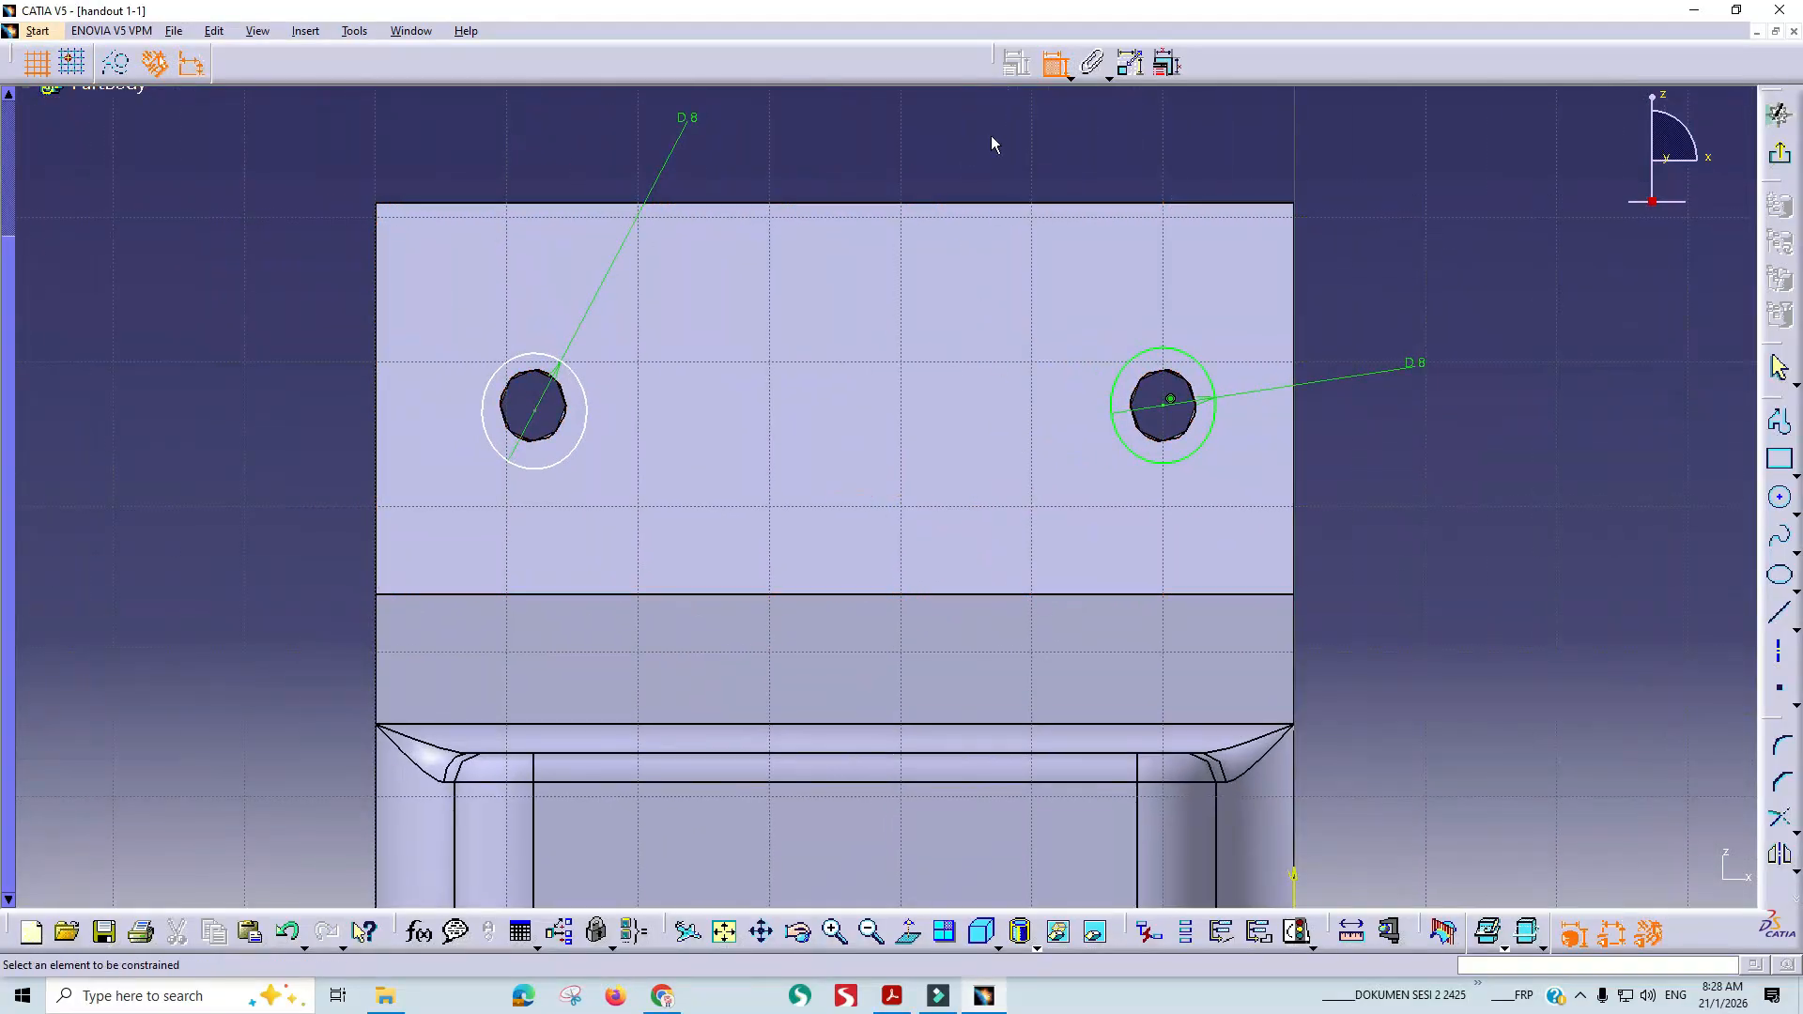
left_click(574, 371)
left_click(565, 391)
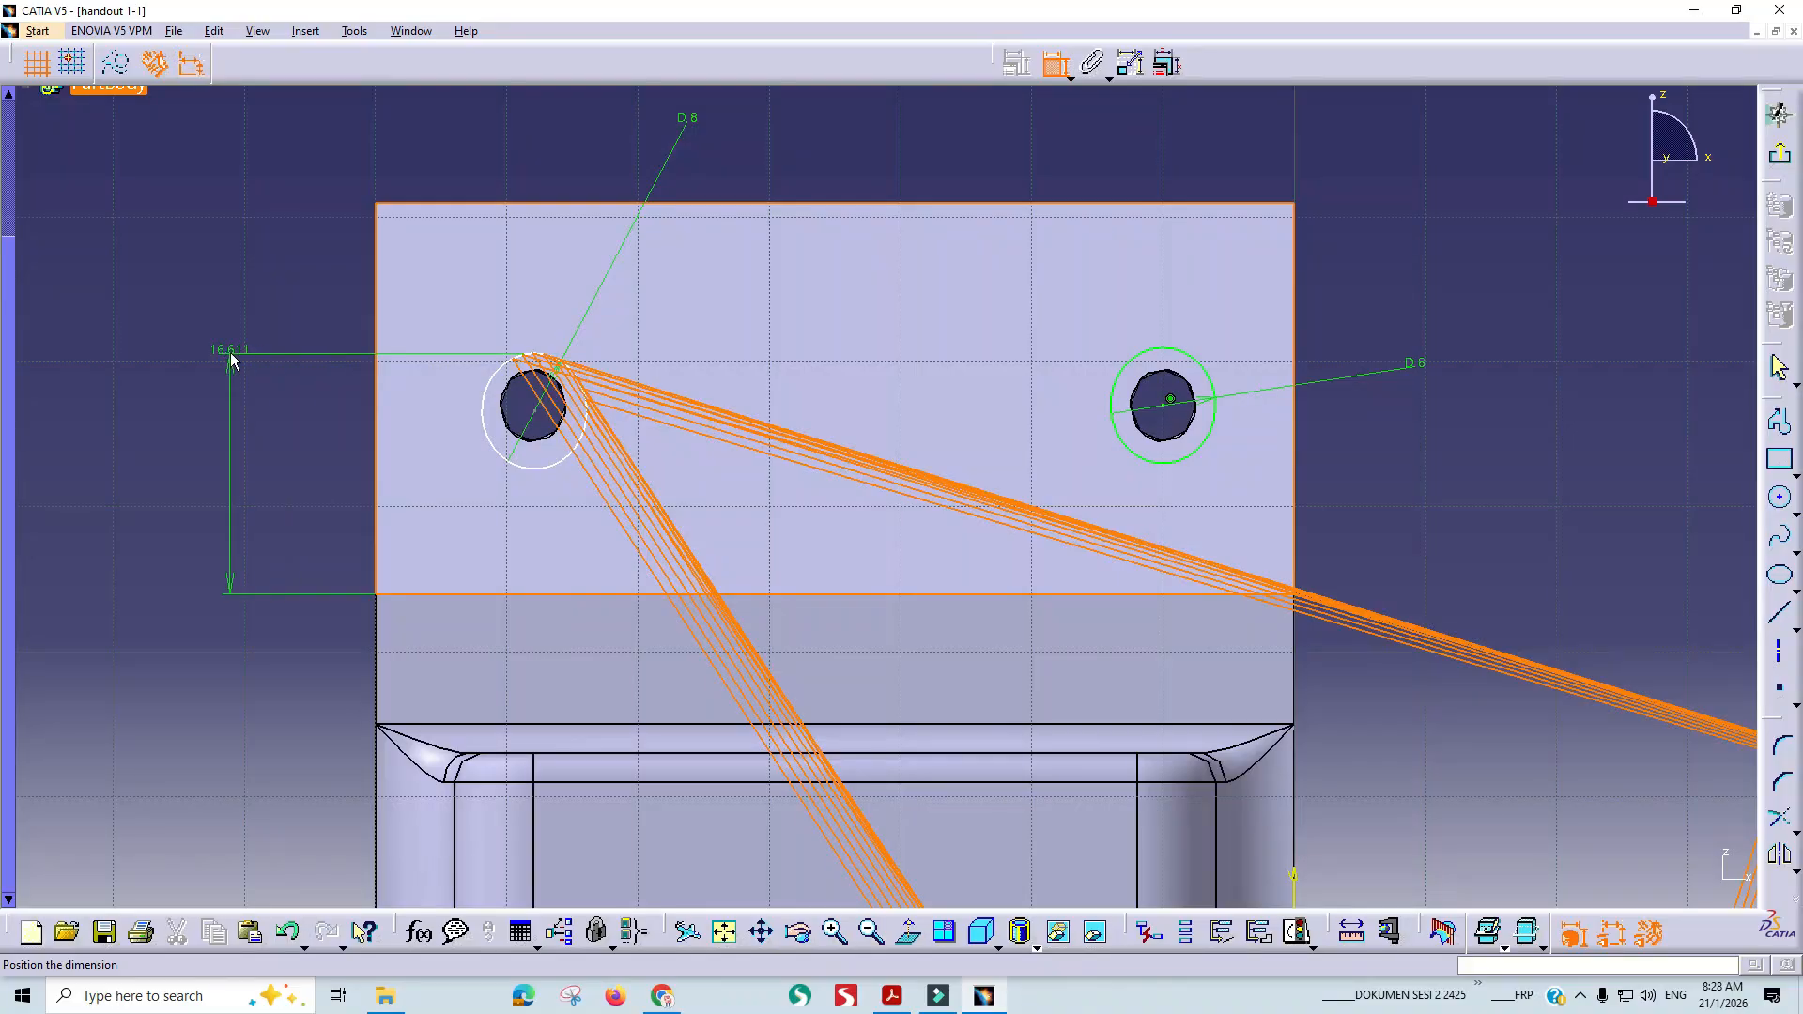
key("Escape")
Make the other 8 mm circle concentric with its hole and exit the sketch.
left_click(1051, 73)
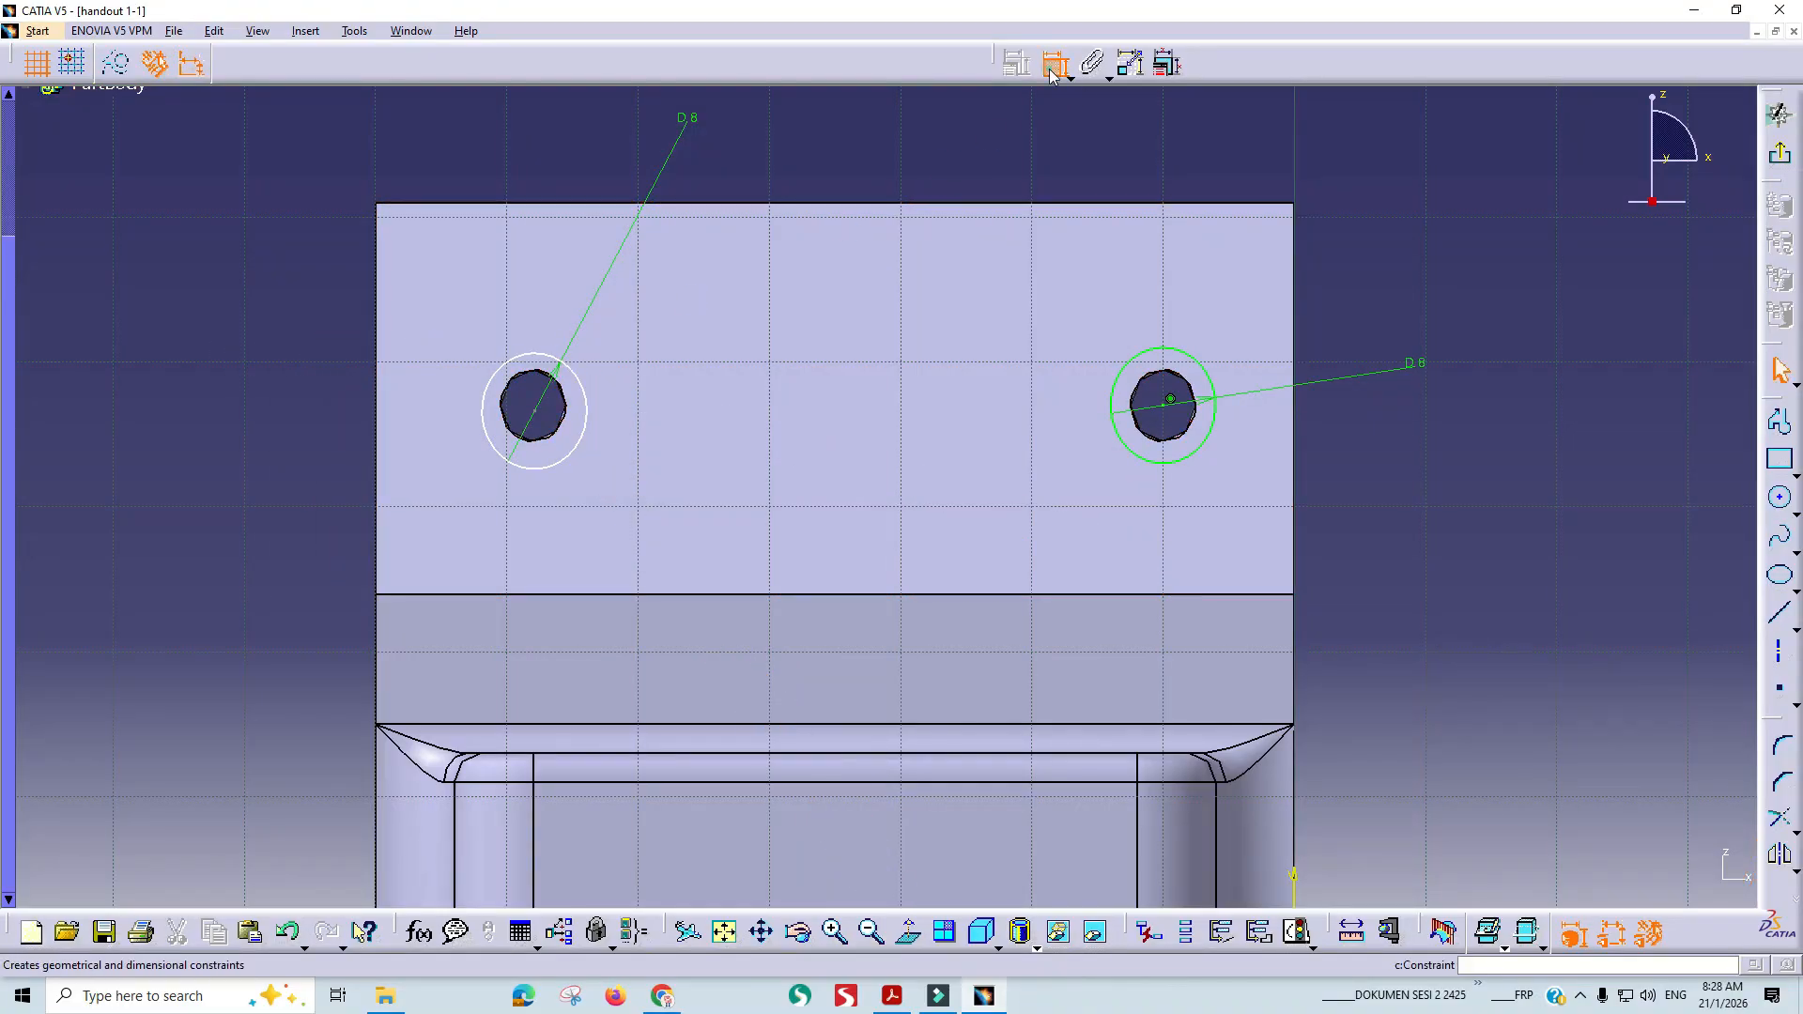
left_click(541, 375)
right_click(278, 340)
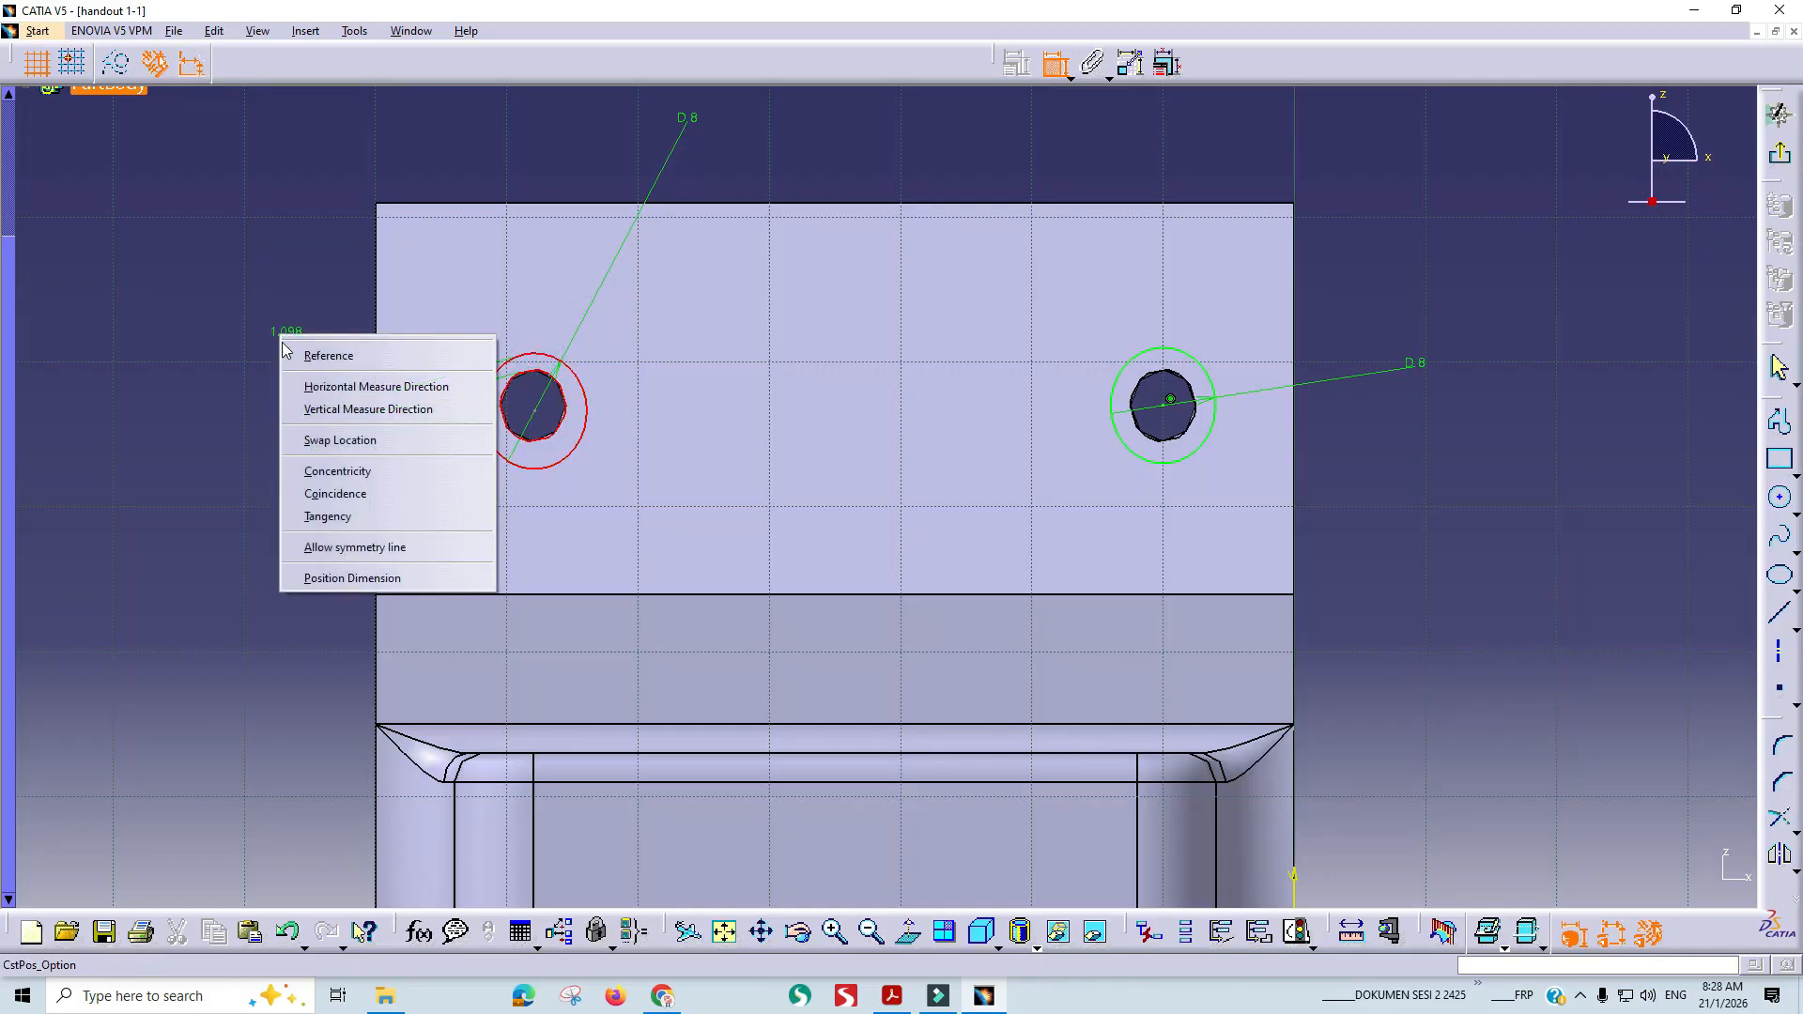
left_click(348, 471)
mouse_move(1332, 527)
middle_mouse_down()
mouse_move(1350, 592)
mouse_move(1227, 604)
mouse_move(1035, 563)
mouse_move(946, 523)
mouse_move(665, 482)
mouse_move(669, 544)
middle_mouse_up()
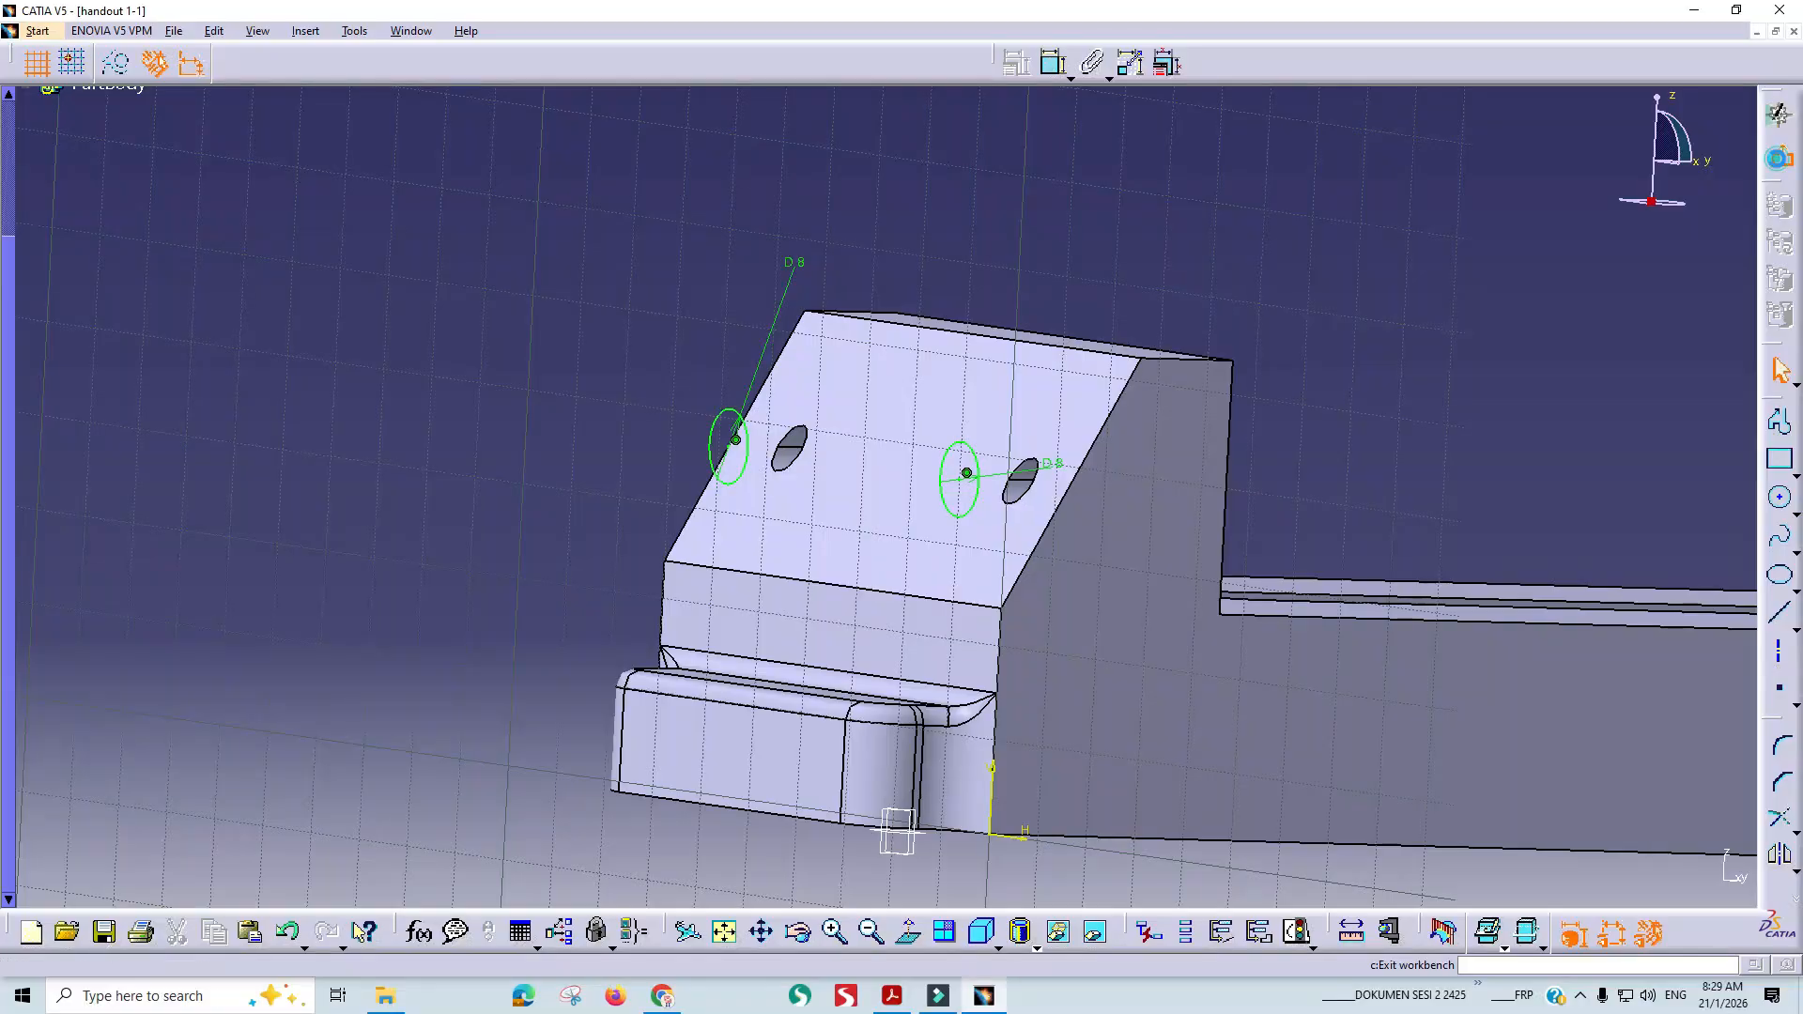
left_click(1780, 154)
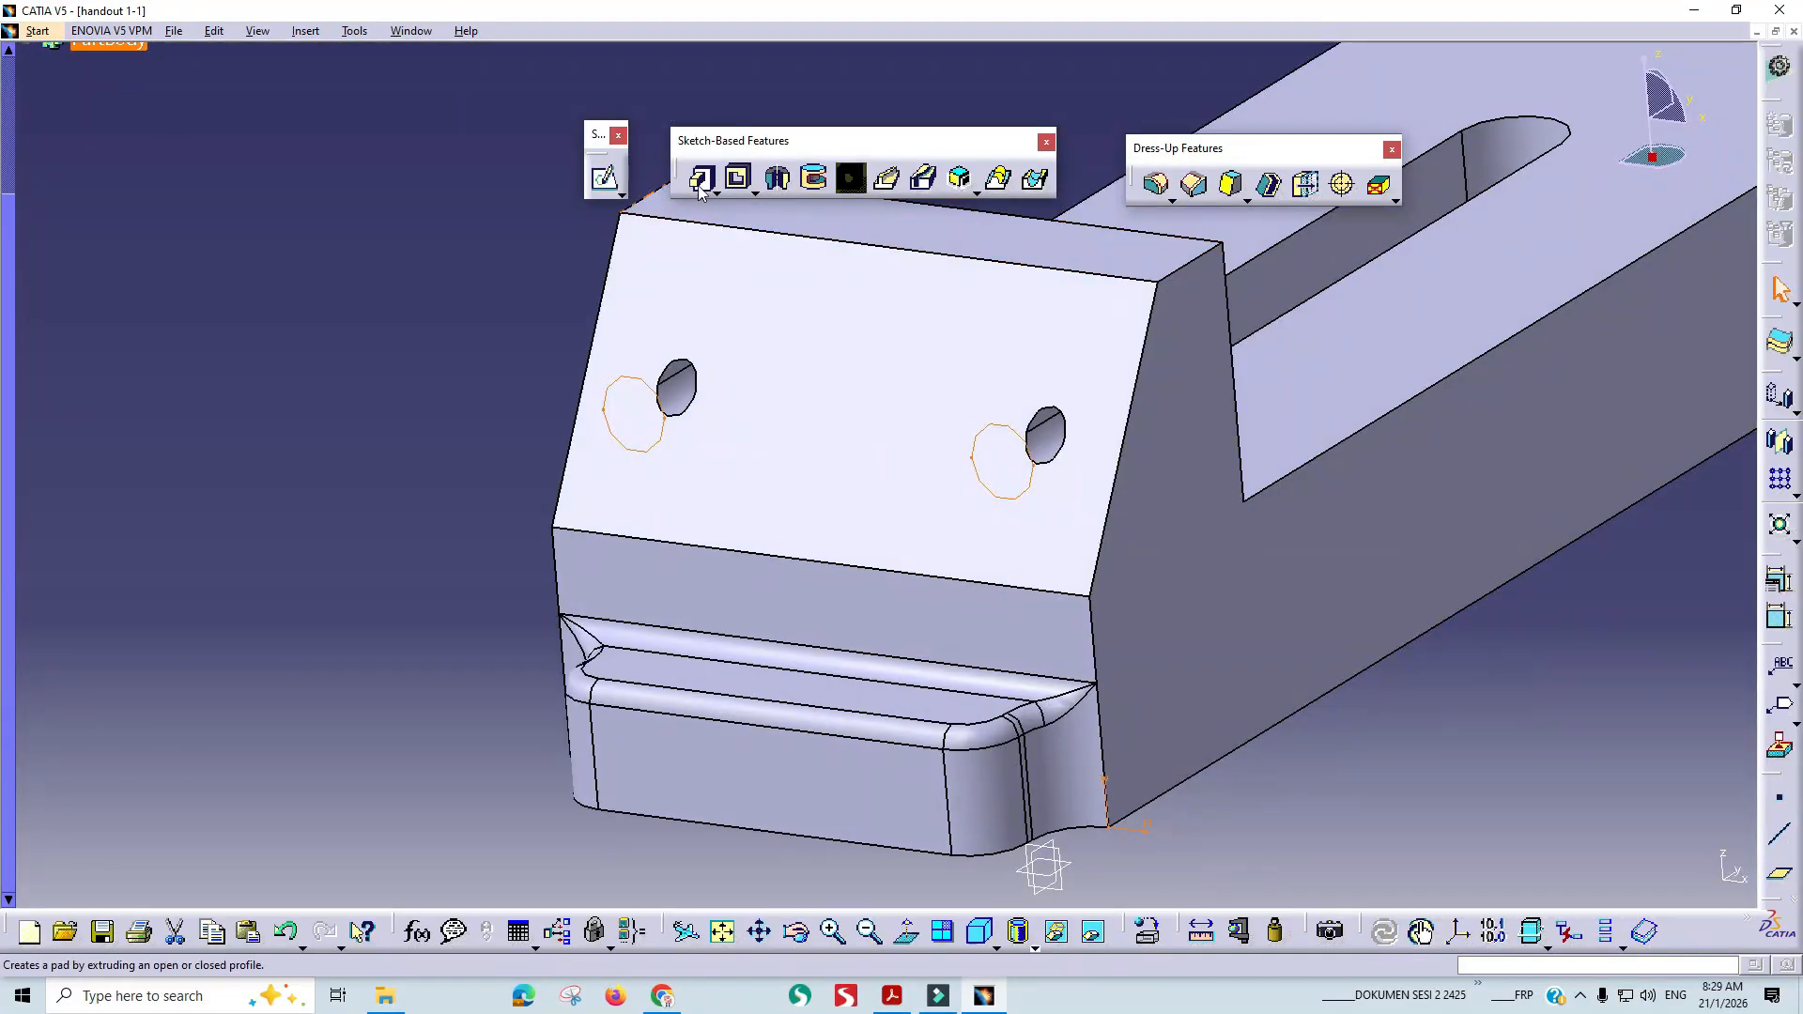
Check the hole depth in the PDF drawing and pocket the two 8 mm circles with limit type Dimension and depth 31-13 mm.
left_click(738, 178)
middle_click_drag(986, 370, 765, 385)
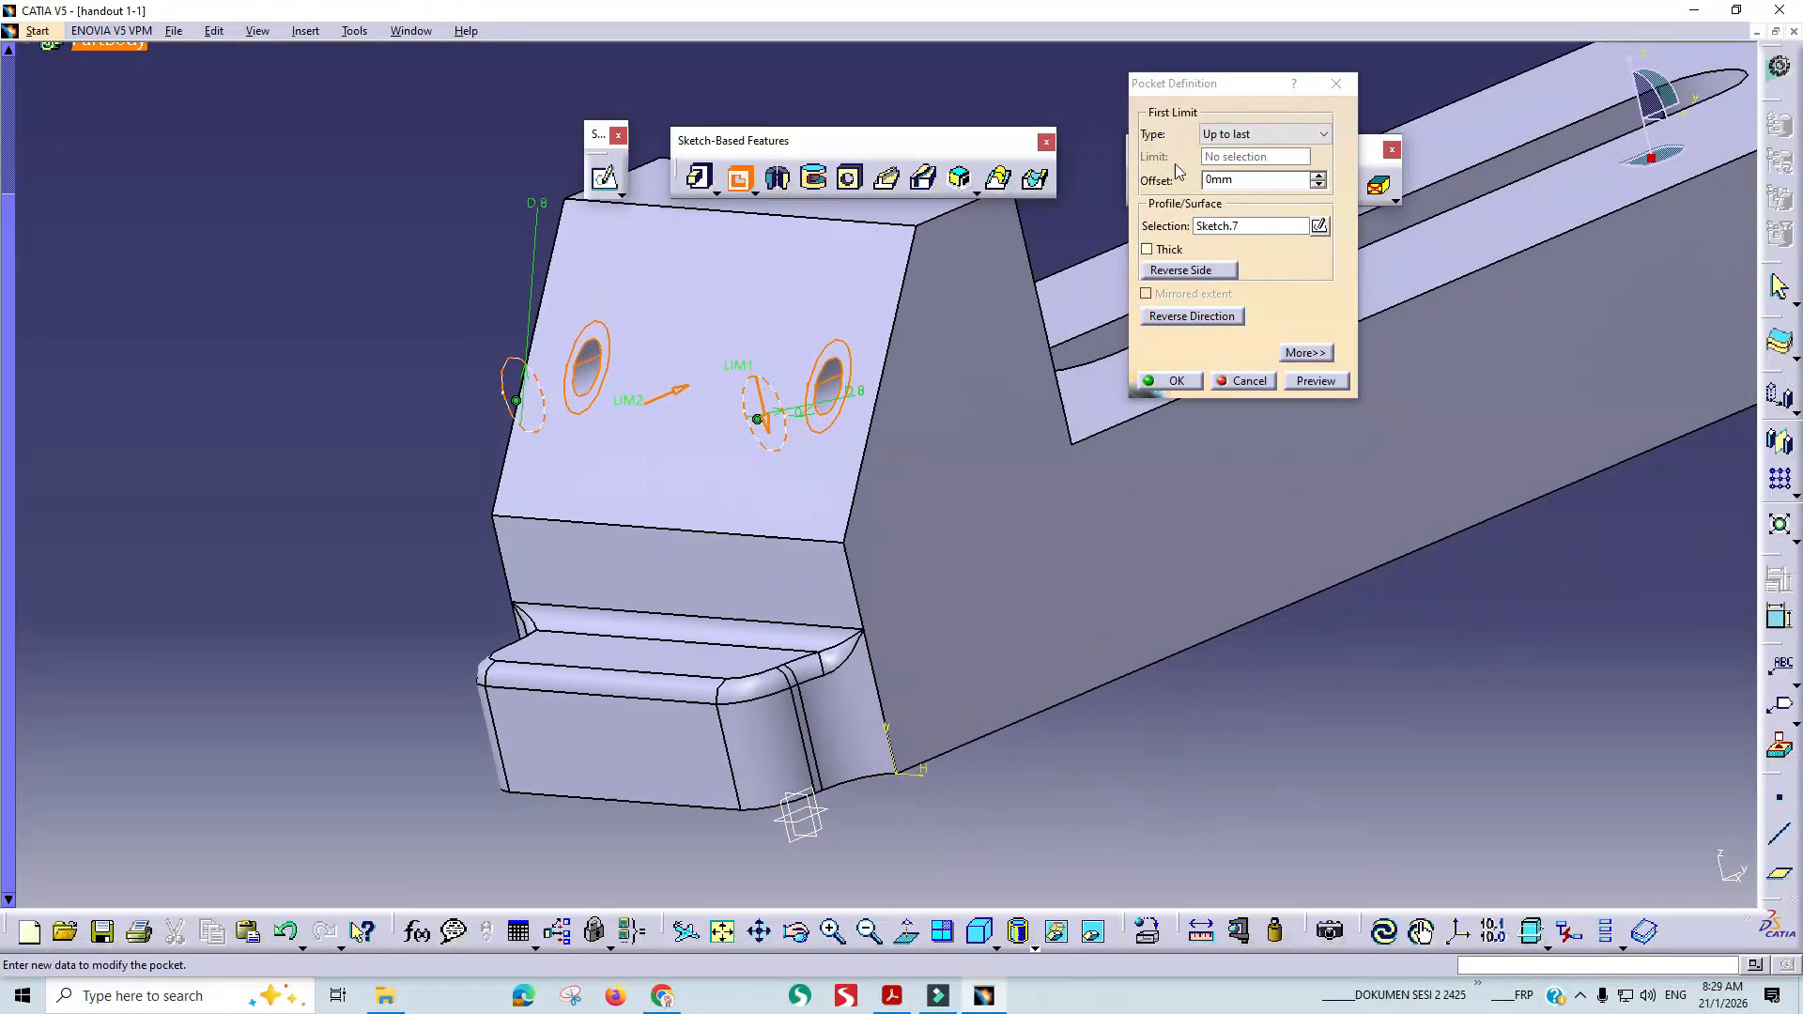
left_click(1258, 134)
left_click(1231, 153)
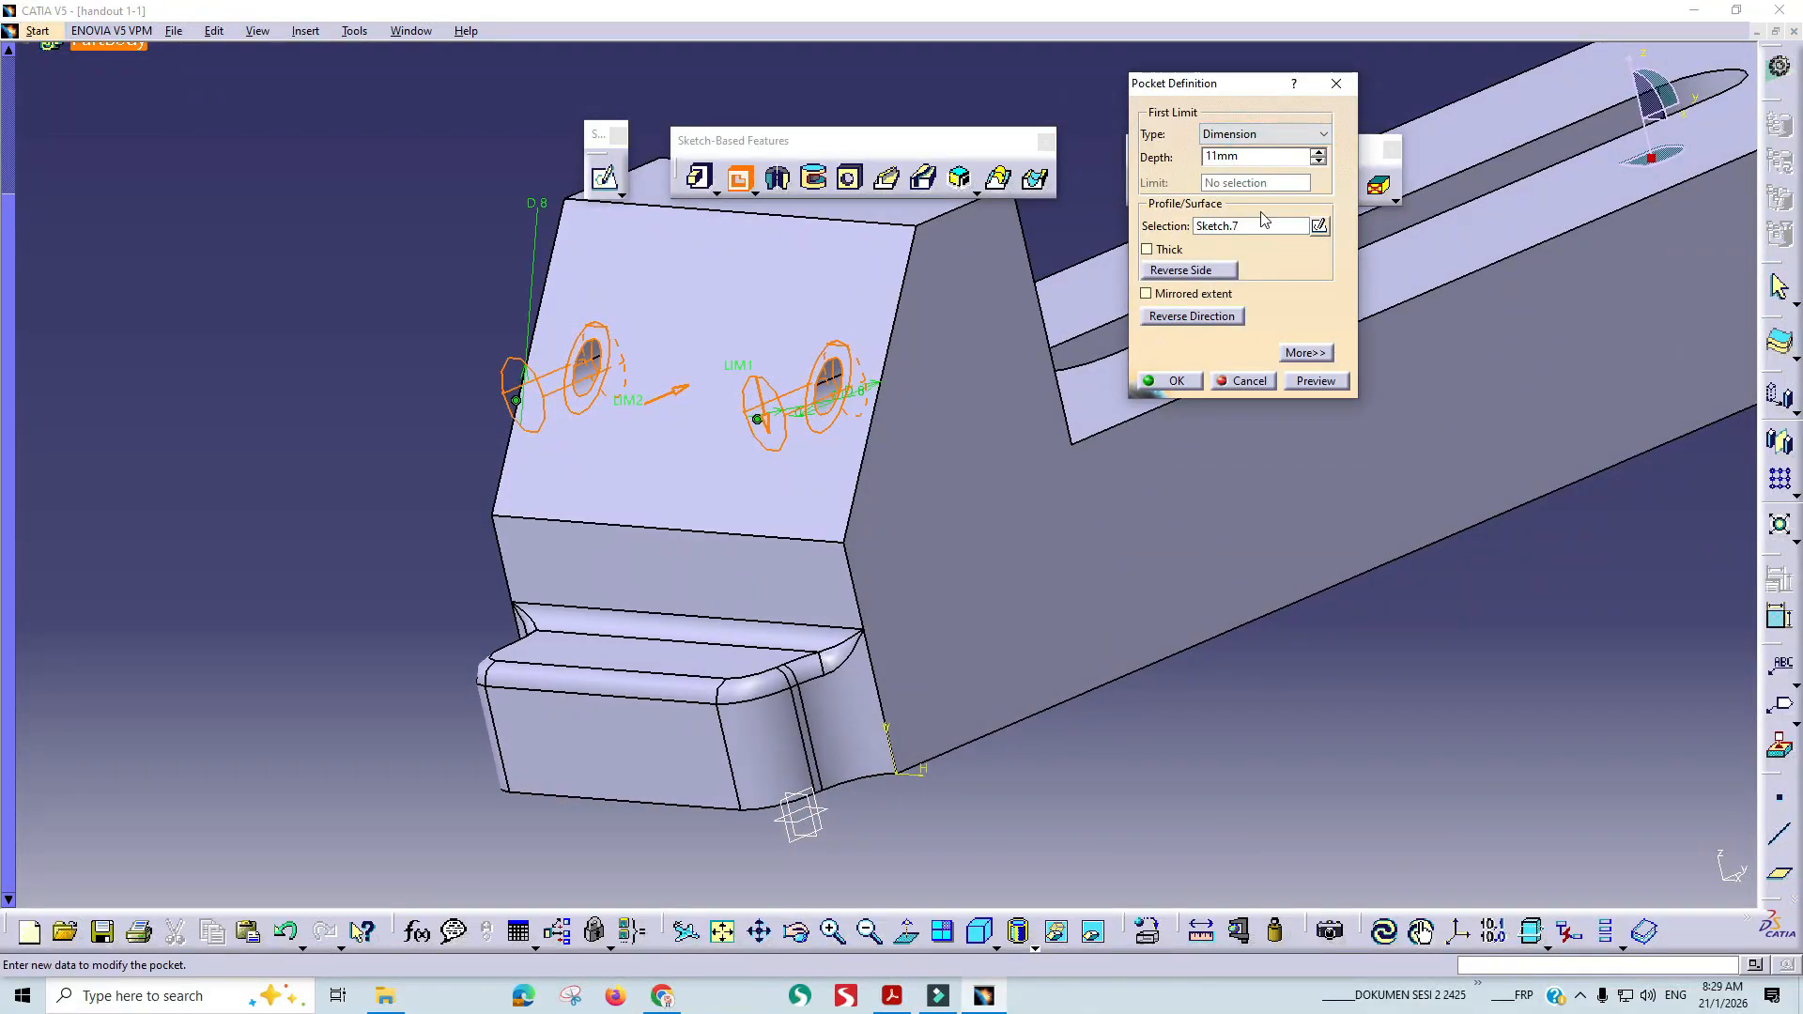
key("alt+Tab")
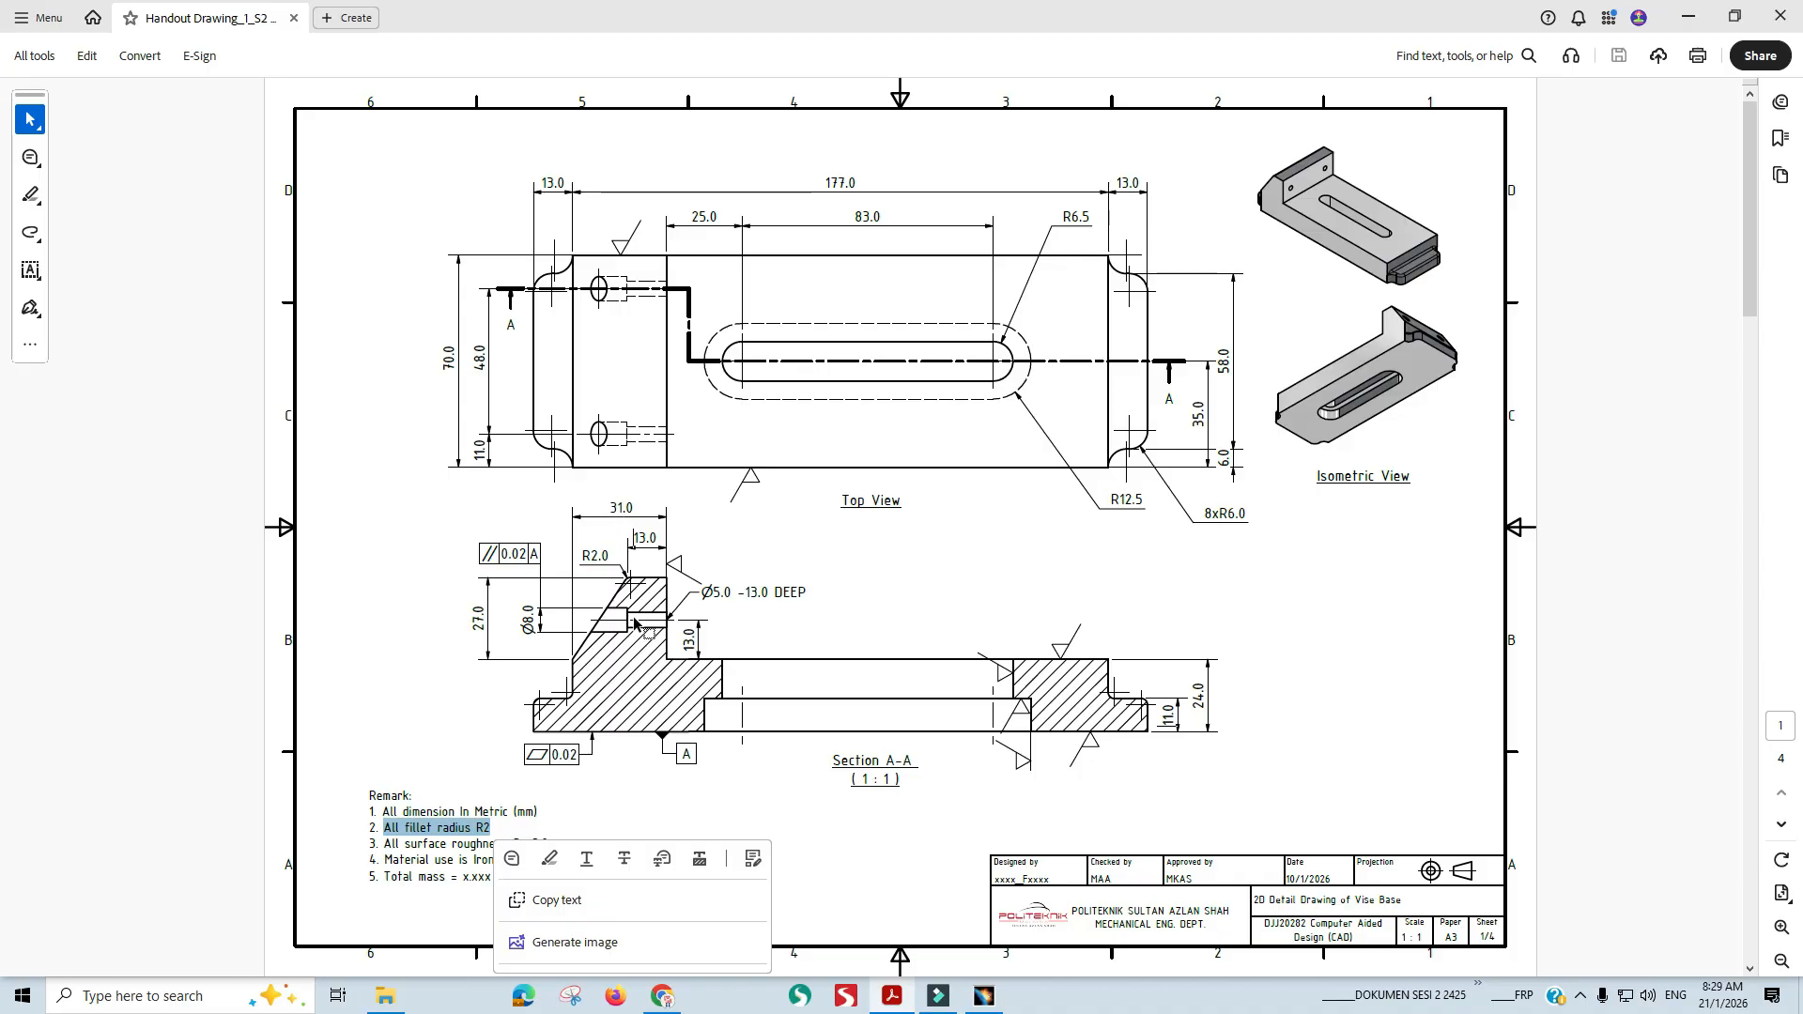
key("alt+Tab")
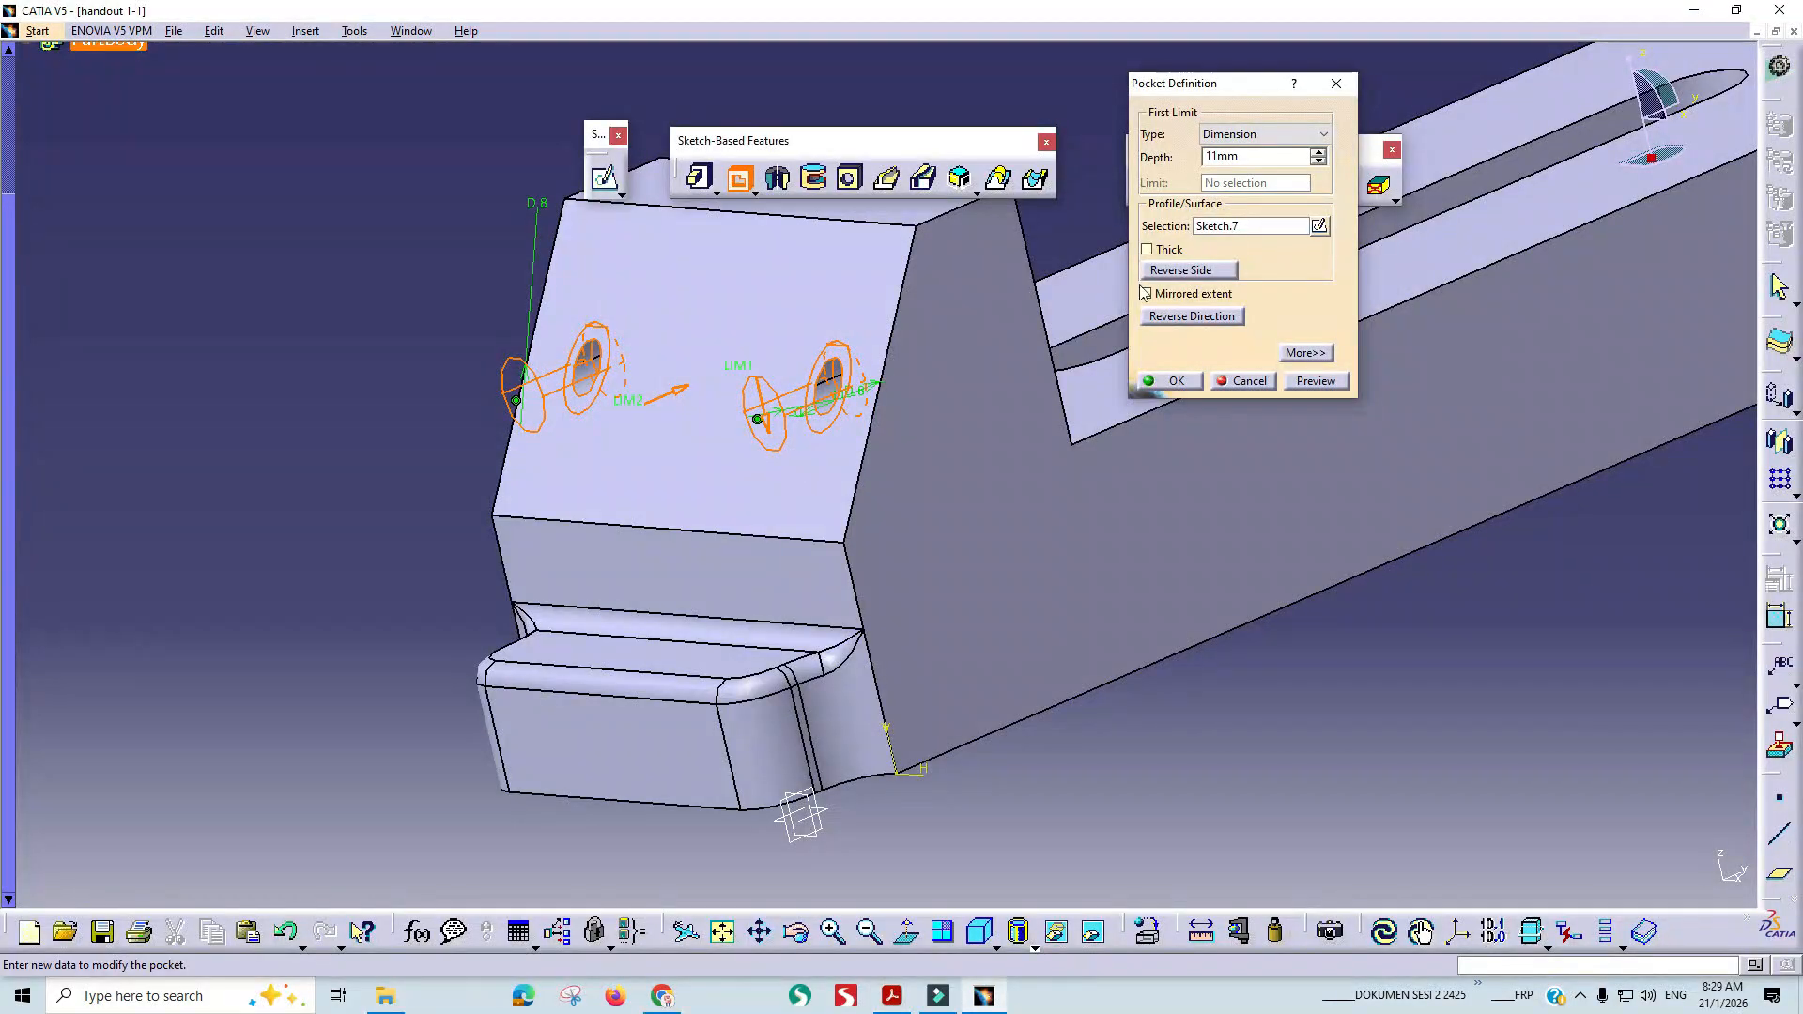
left_click_drag(1250, 153, 1039, 161)
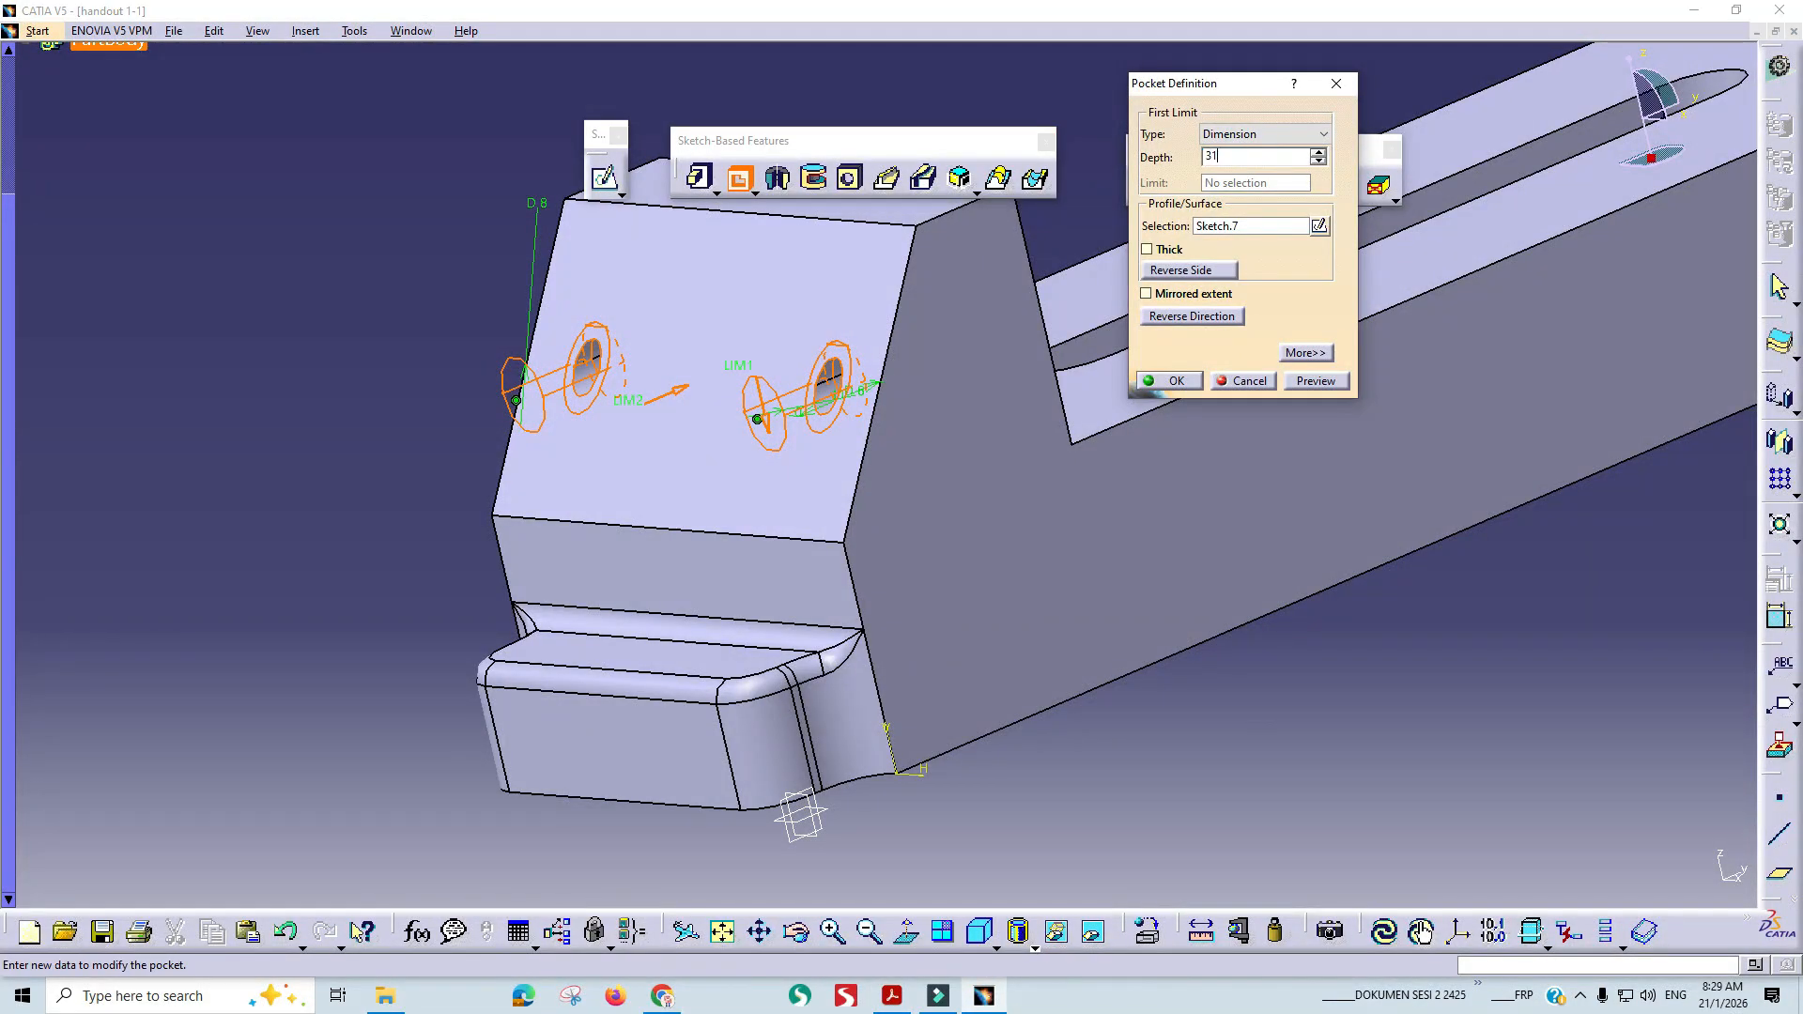
type("31-13")
key("Return")
Inspect the stepped holes from both sides of the wall, compare with the PDF drawing, and review the whole part in isometric view.
middle_click_drag(977, 564, 1288, 583)
middle_click_drag(1089, 598, 827, 671)
key("alt+Tab")
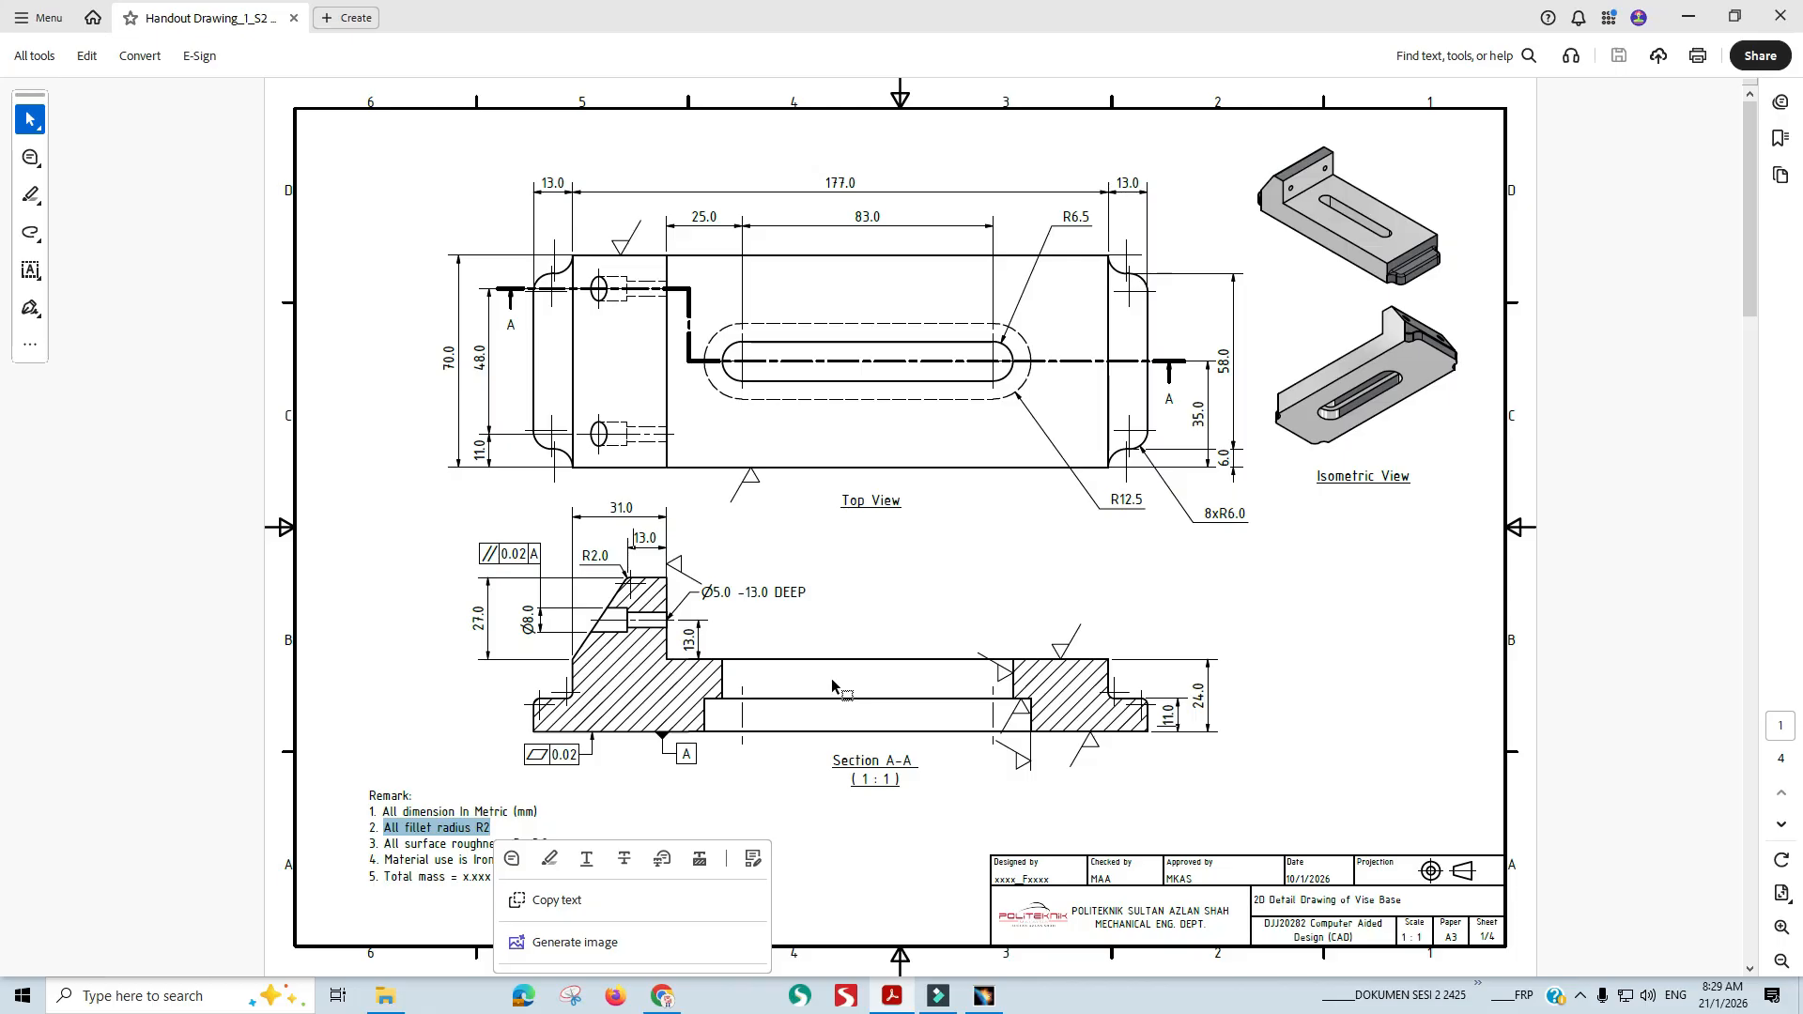
key("alt+Tab")
middle_click_drag(1146, 638, 1021, 808)
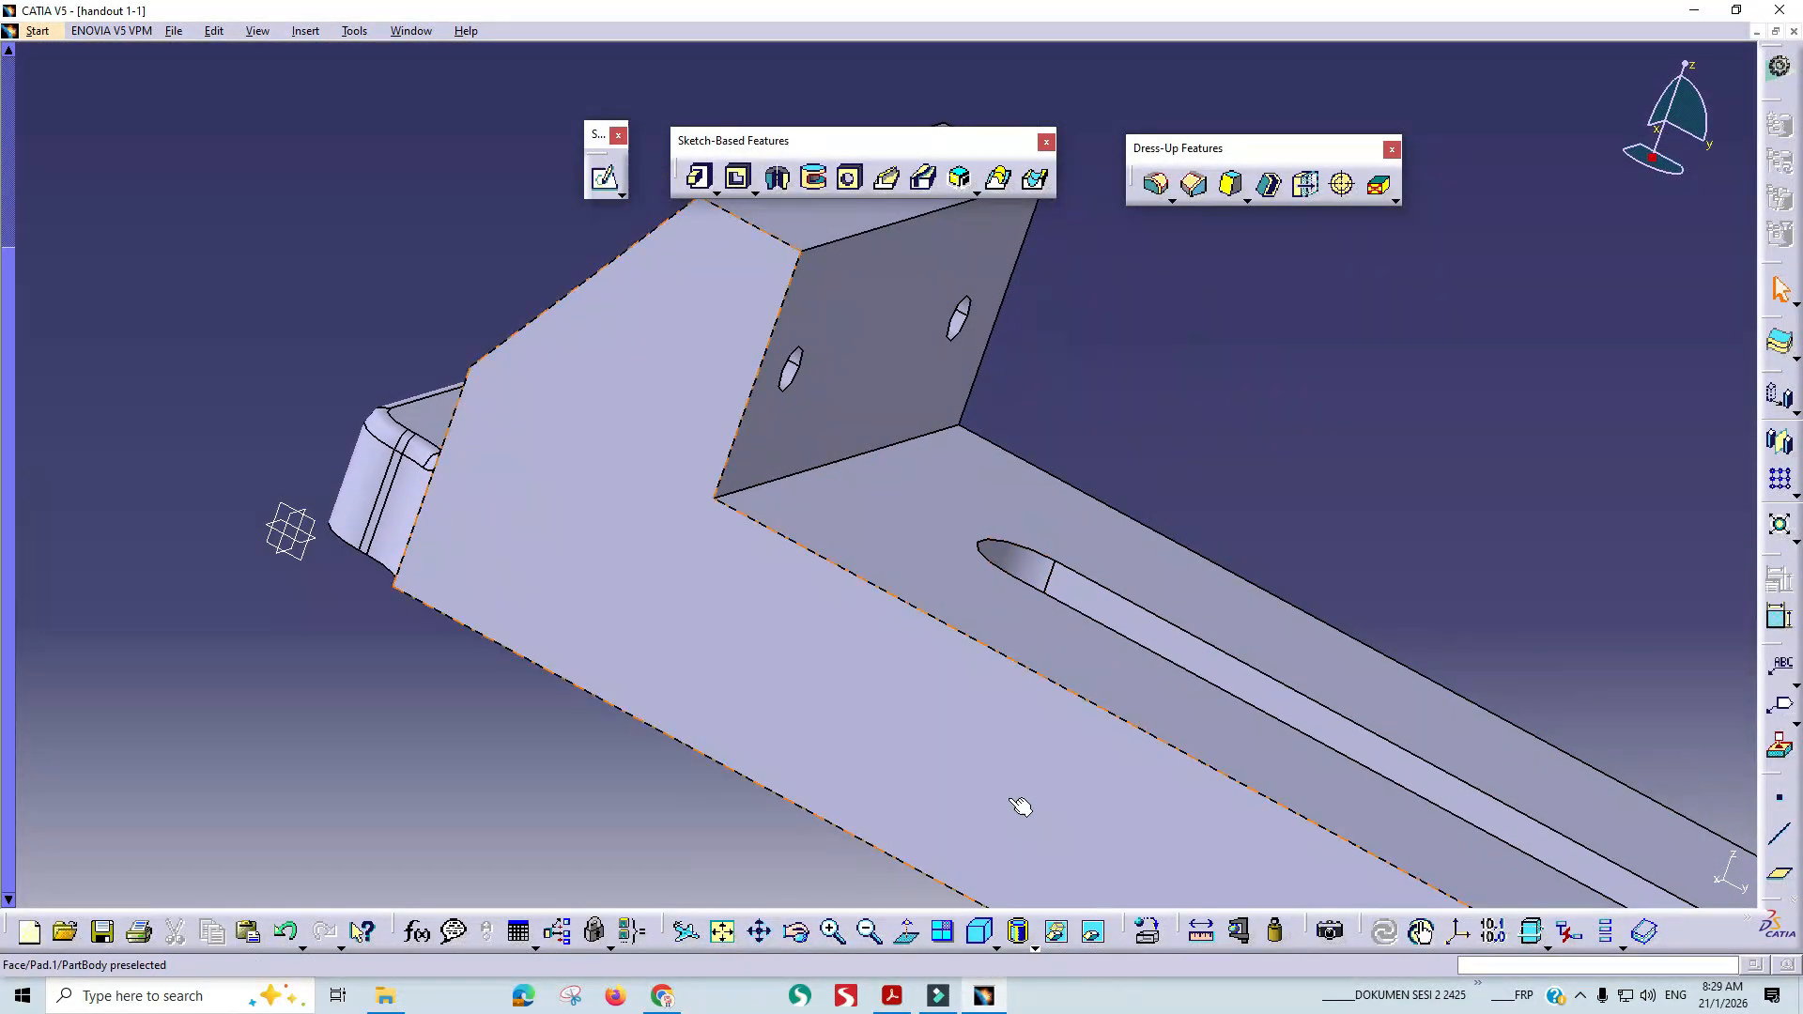
left_click(979, 931)
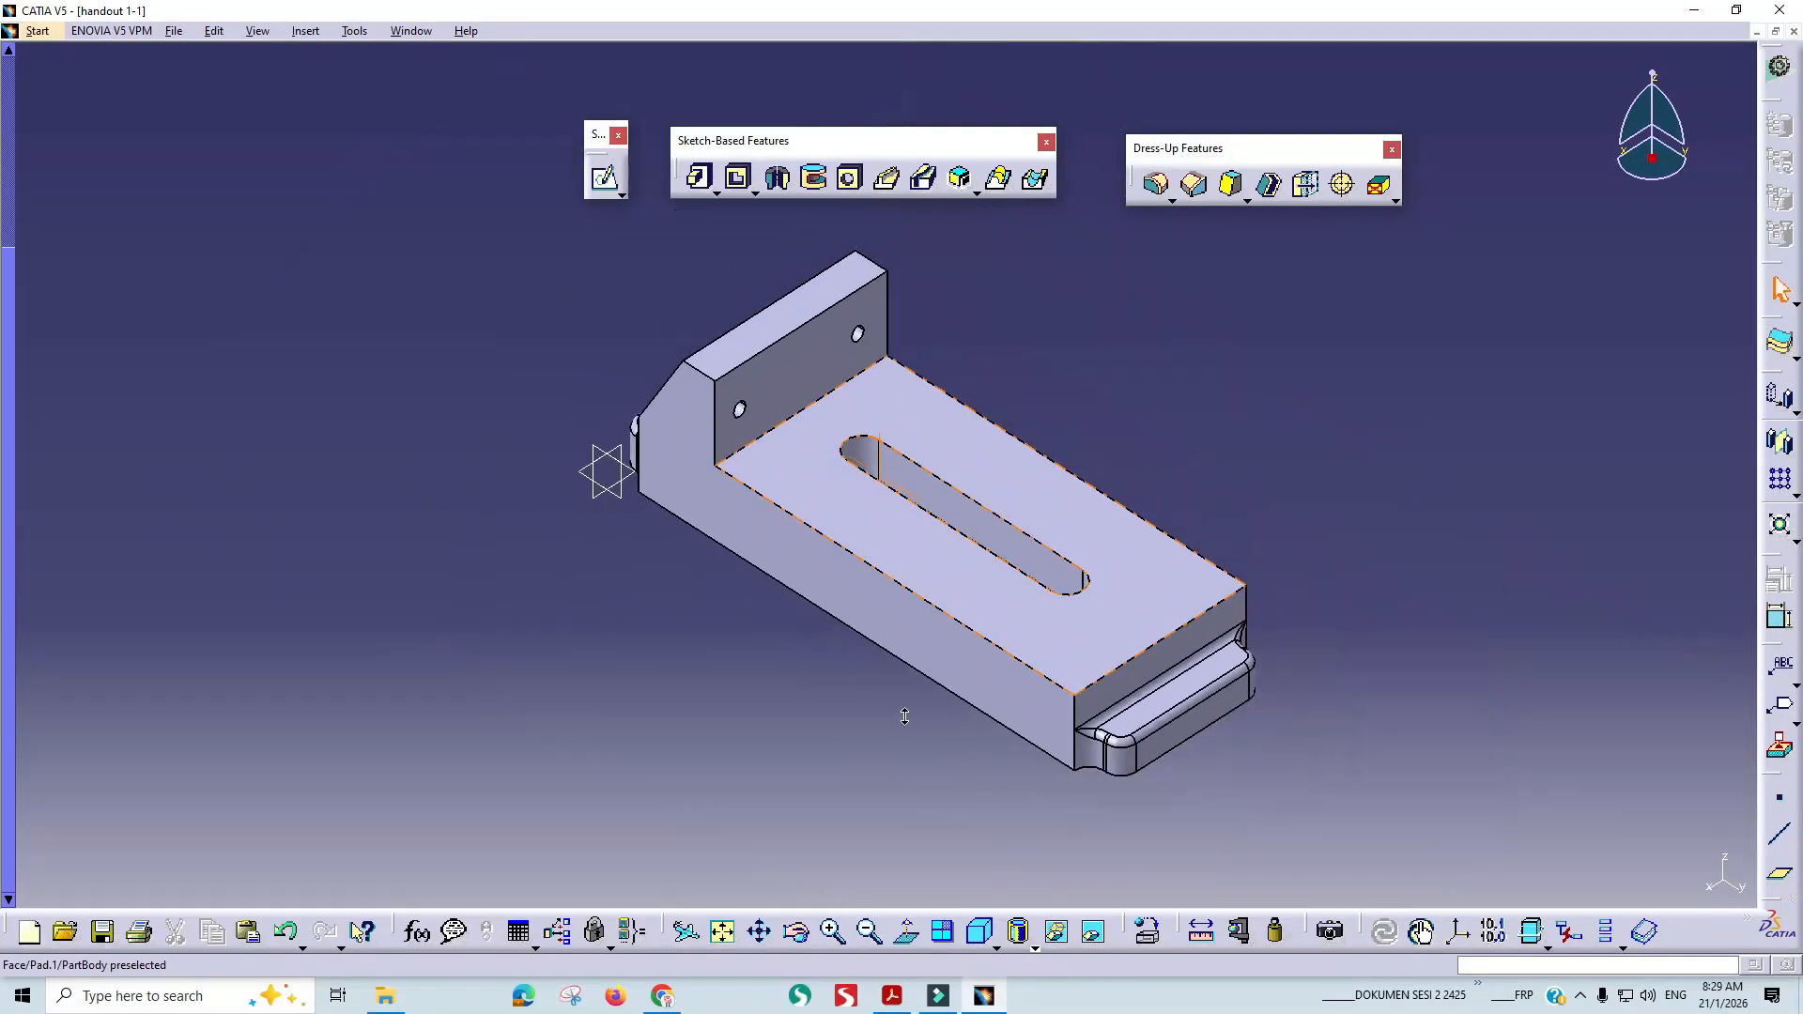
middle_click_drag(817, 629, 794, 523)
middle_click_drag(735, 444, 731, 648)
middle_click_drag(936, 474, 1003, 488)
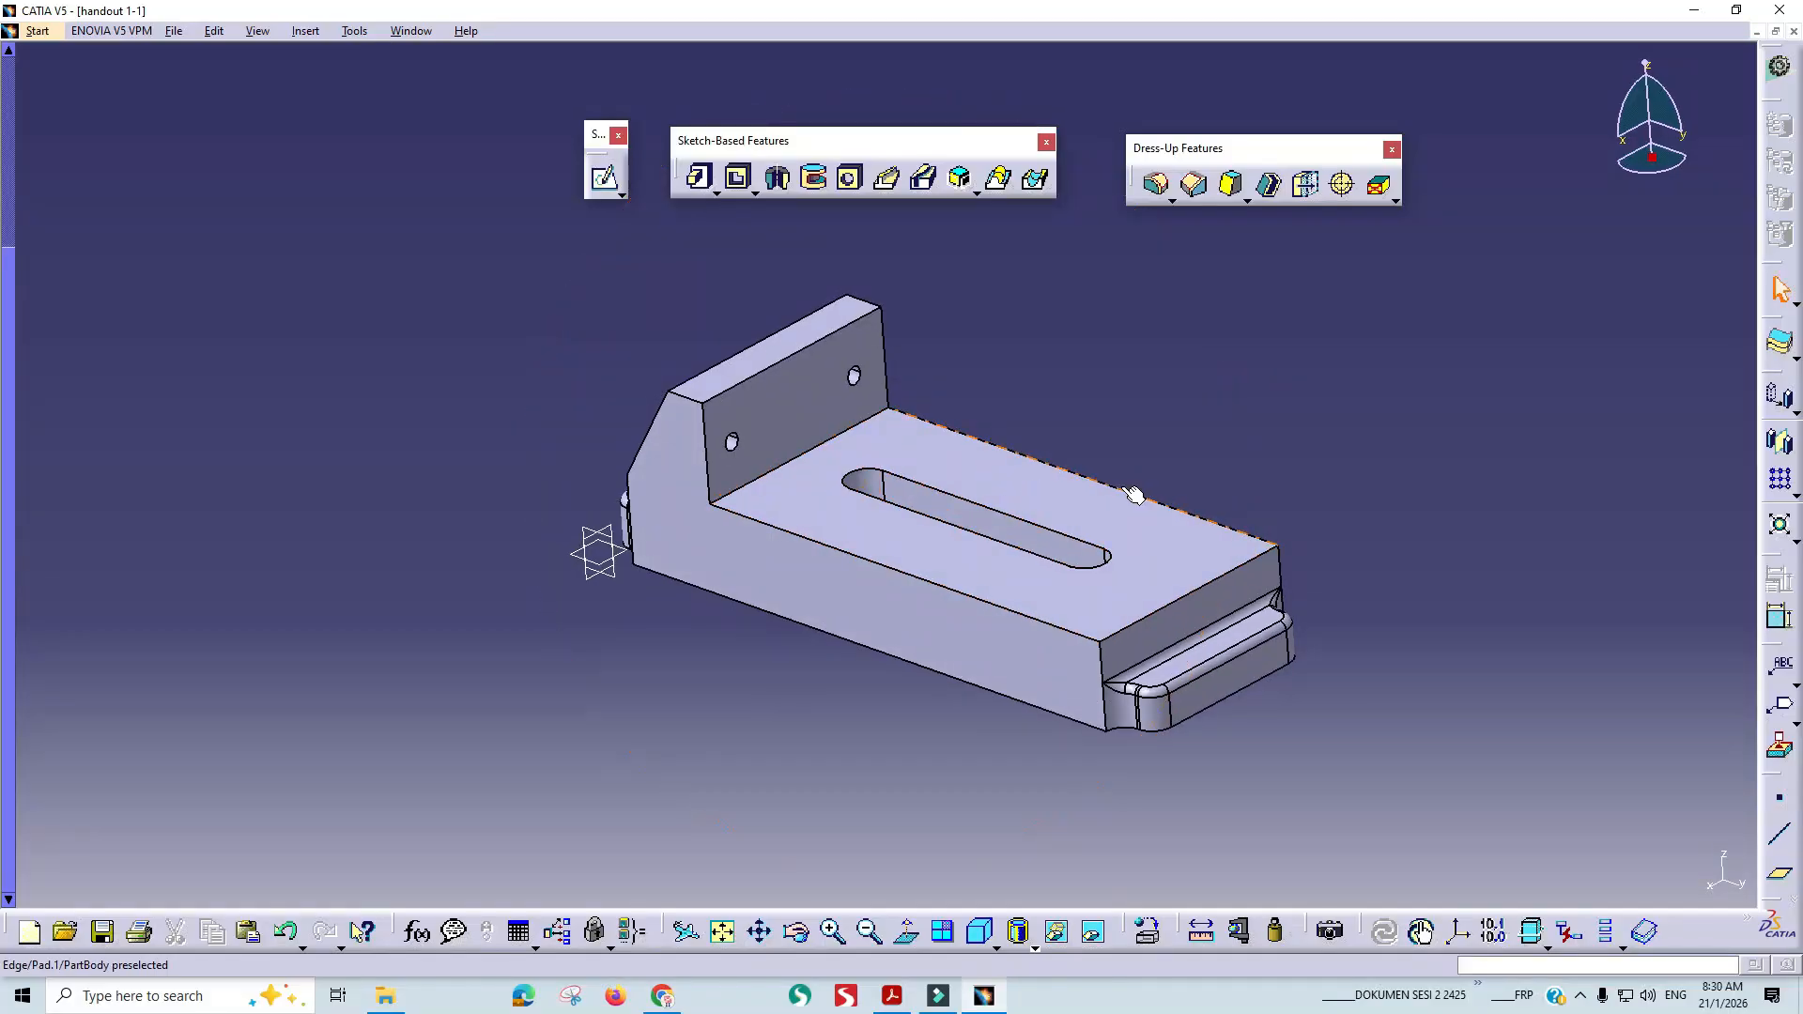